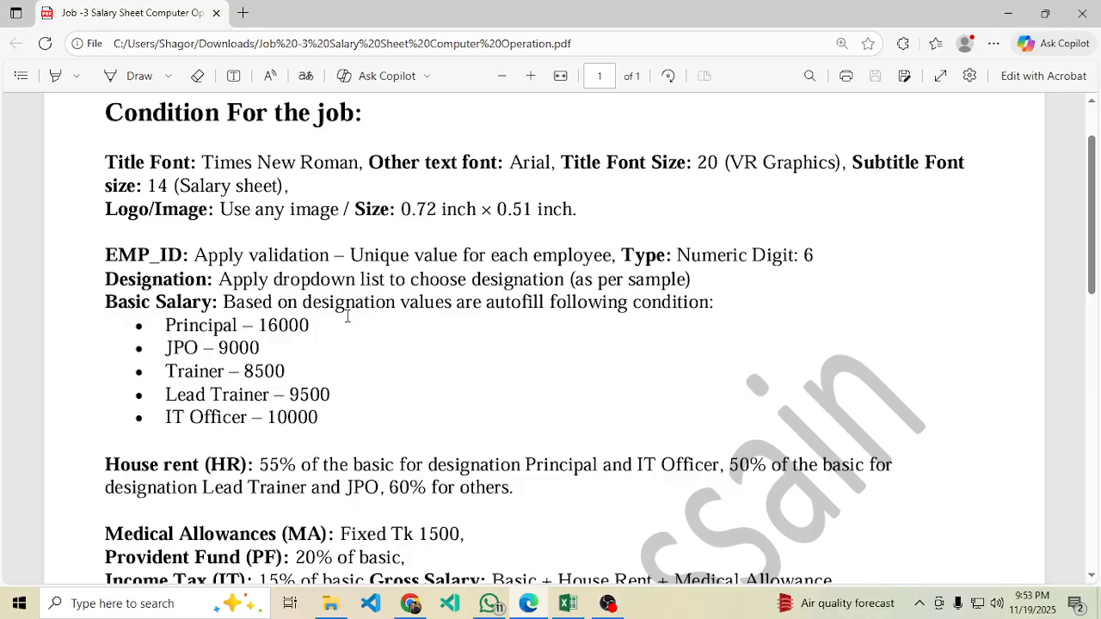
Scroll the task PDF to the Sample-1 Salary Sheet table and clear all pop-up notifications.
left_click_drag(1099, 215, 1096, 424)
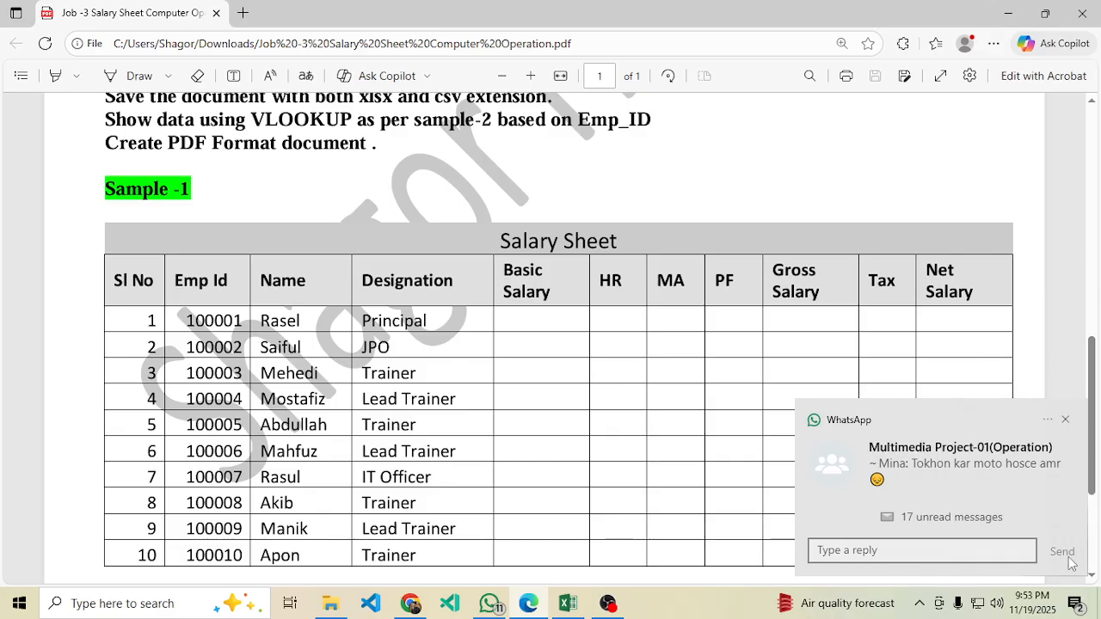
left_click(1076, 604)
left_click(1013, 513)
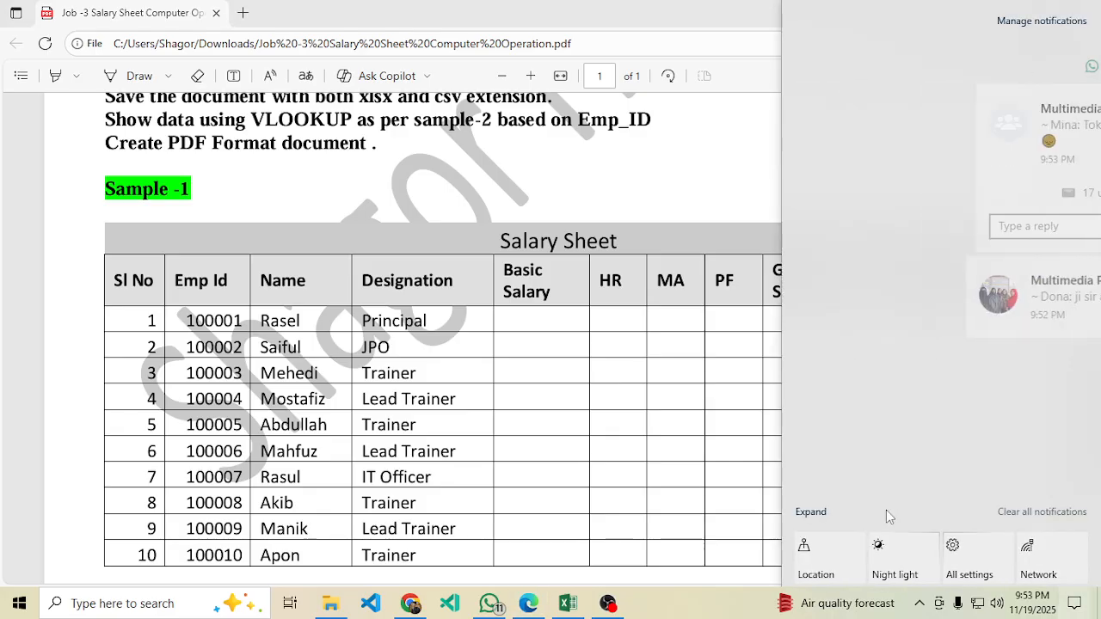
Look over Book1's header row A1:K1 and cells C4 and B2, then return to the PDF's job conditions.
left_click(568, 603)
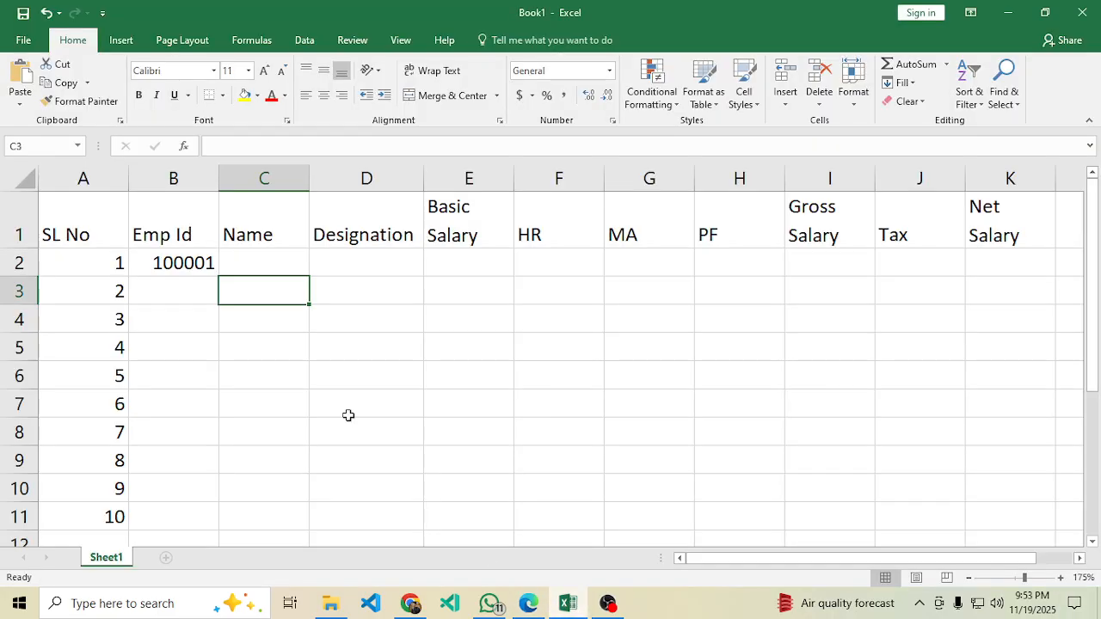
left_click(75, 221)
left_click_drag(75, 221, 991, 235)
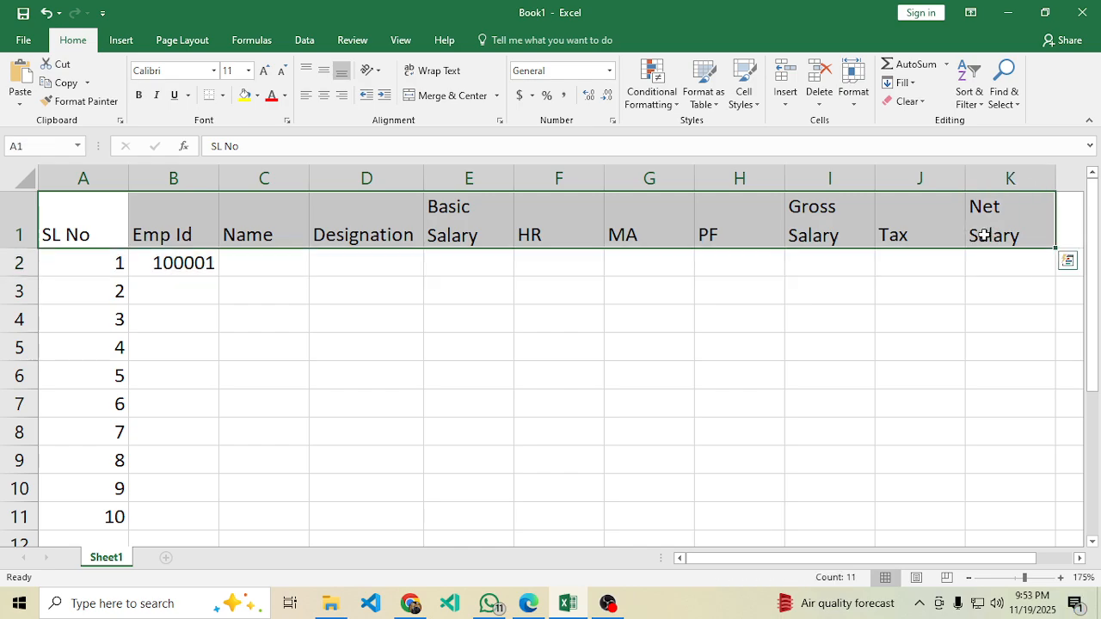
left_click(284, 322)
left_click(191, 262)
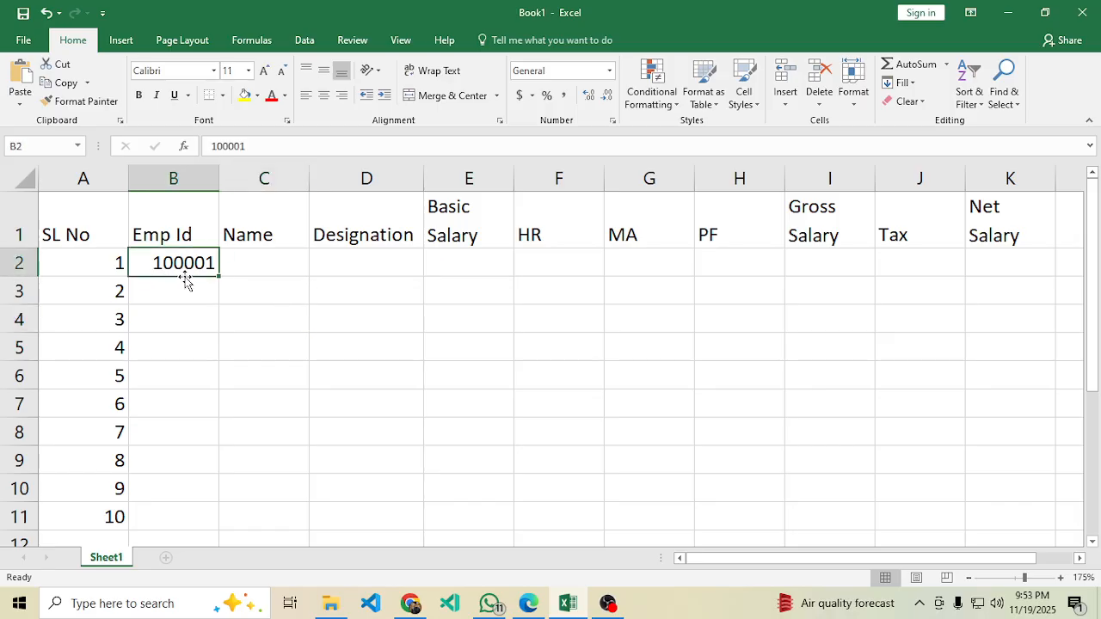
left_click(526, 605)
left_click_drag(1095, 392, 1100, 163)
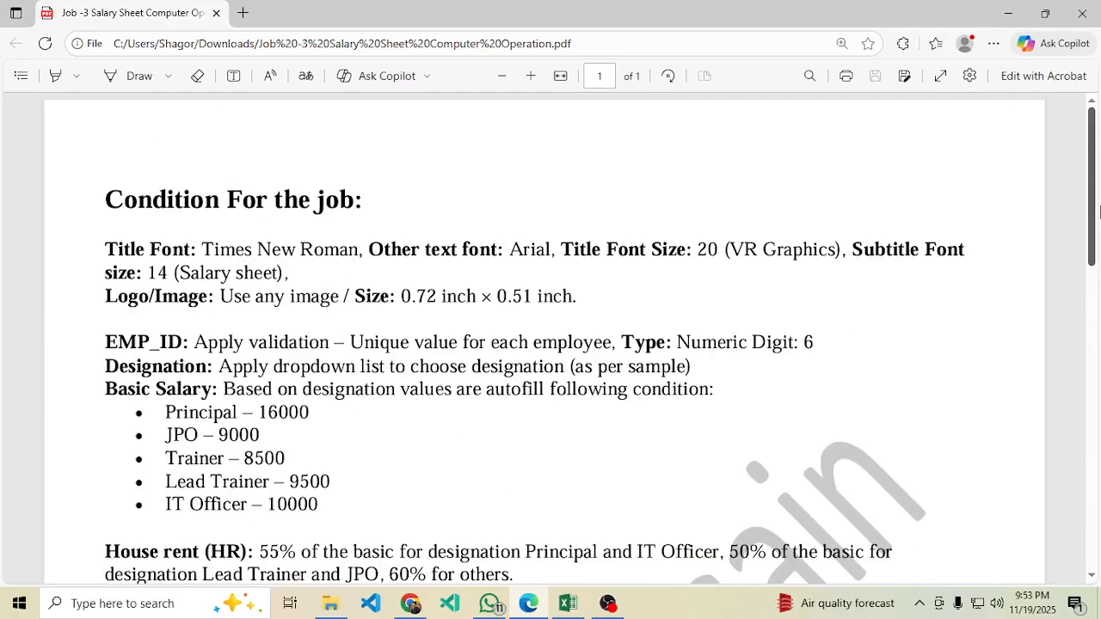
Highlight the PDF's EMP_ID rule (unique value, Numeric, 6 digits), then return to Book1.
scroll(275, 309, "down", 1)
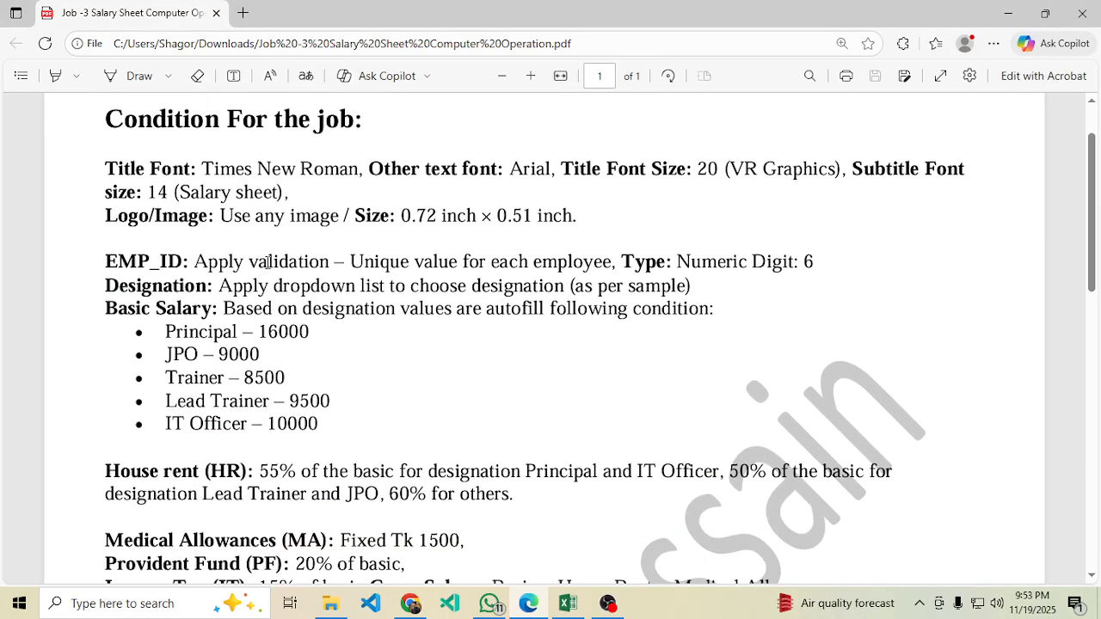
left_click_drag(335, 263, 613, 269)
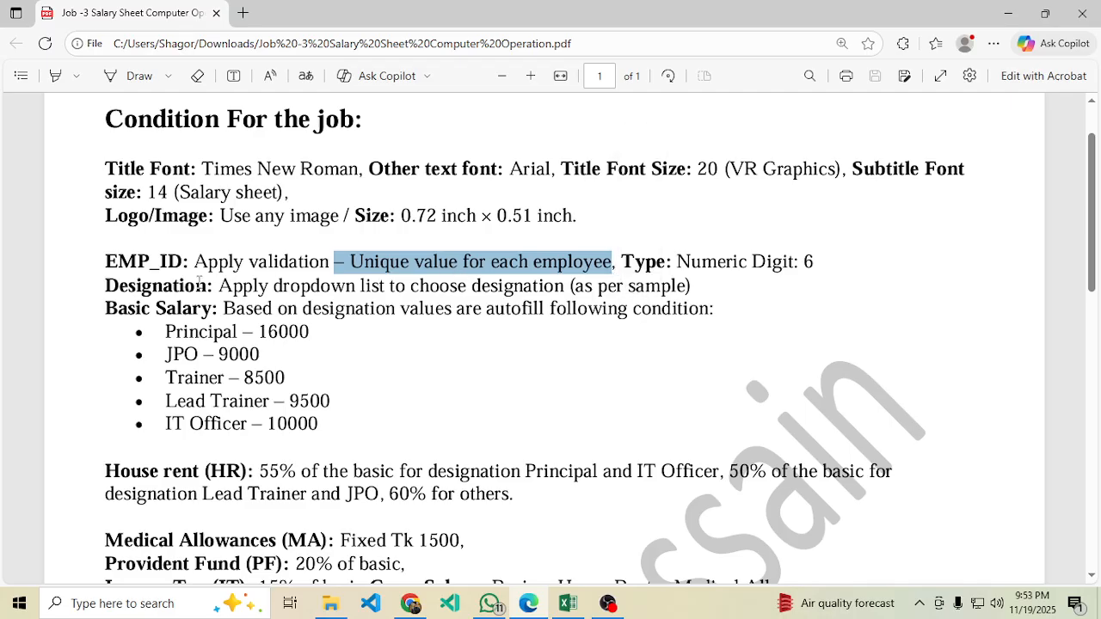
left_click(569, 286)
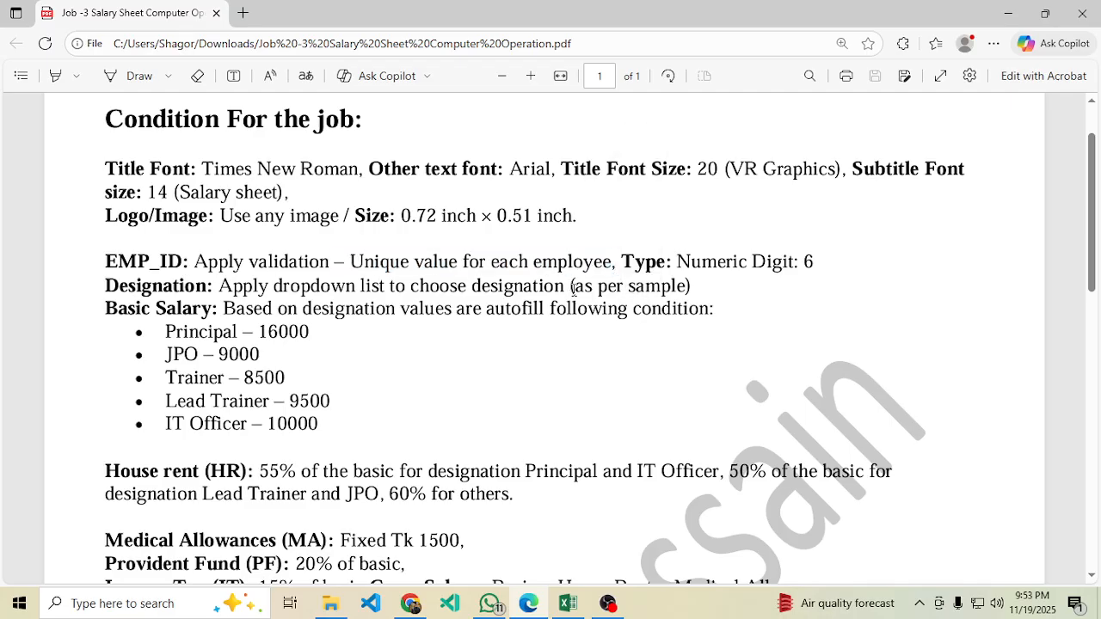
left_click_drag(622, 262, 748, 263)
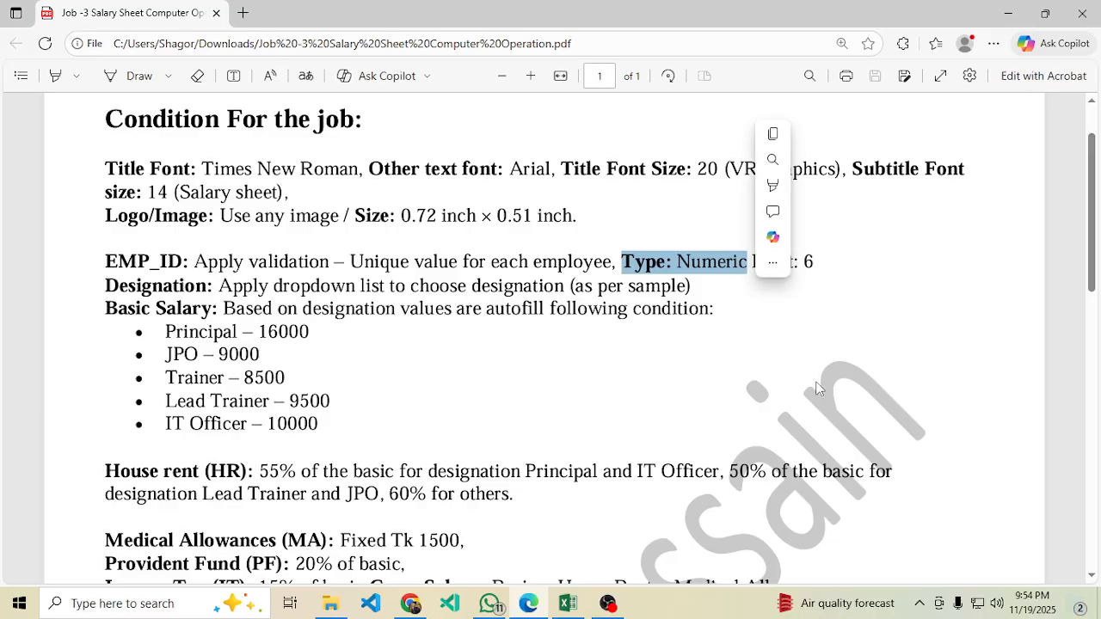
left_click(827, 265)
left_click_drag(833, 264, 195, 270)
left_click(568, 603)
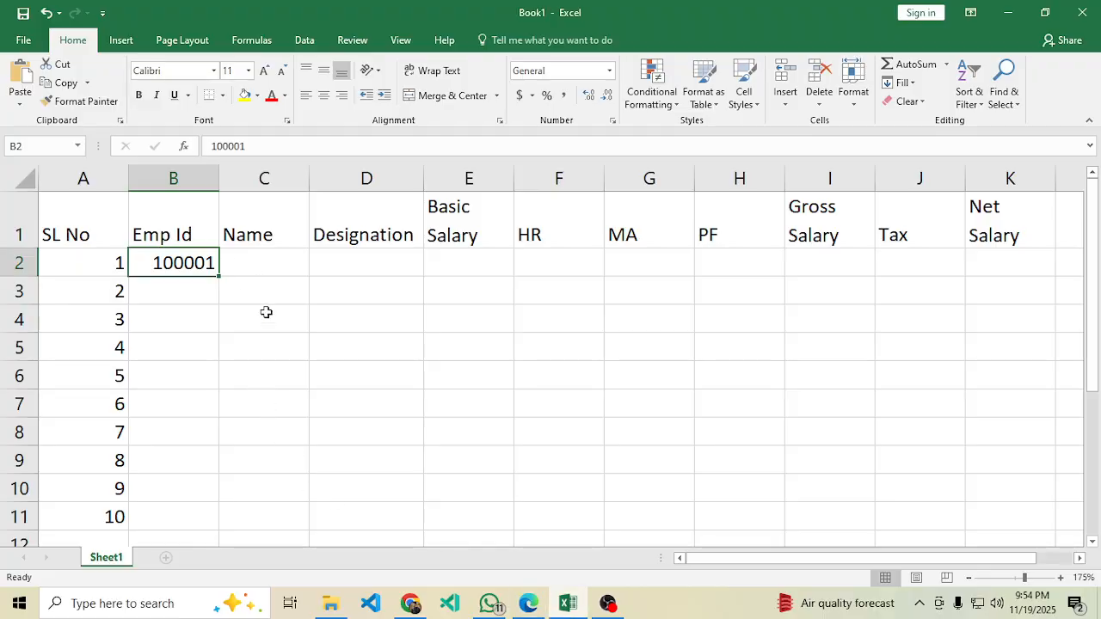
Start a test formula in C4 as =and(len(B2)=6, and recheck the PDF requirements.
left_click(265, 311)
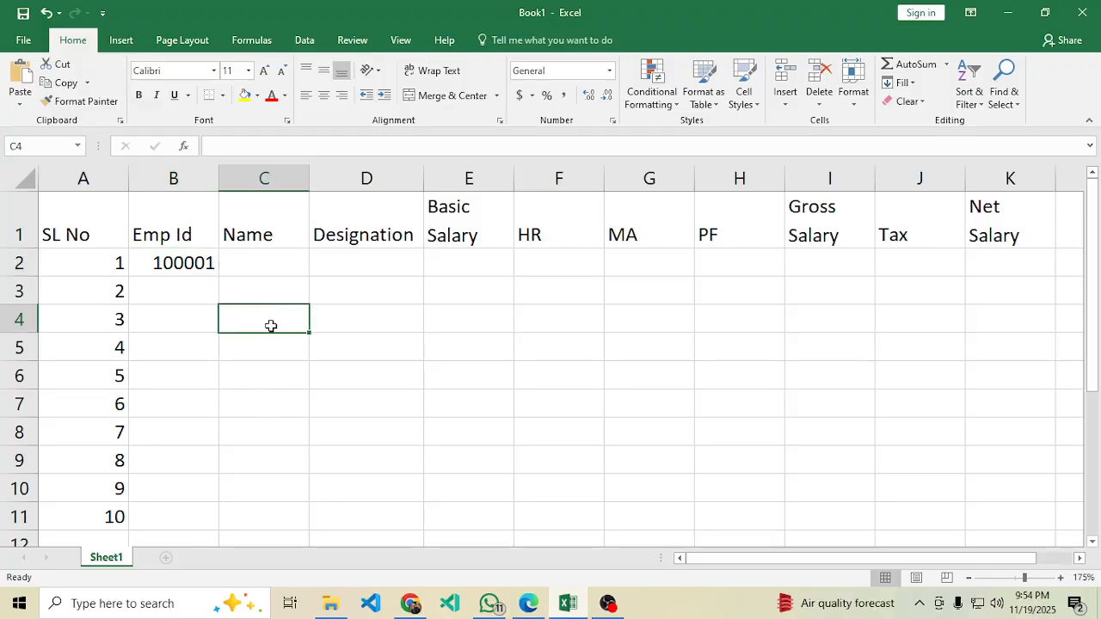
left_click(266, 297)
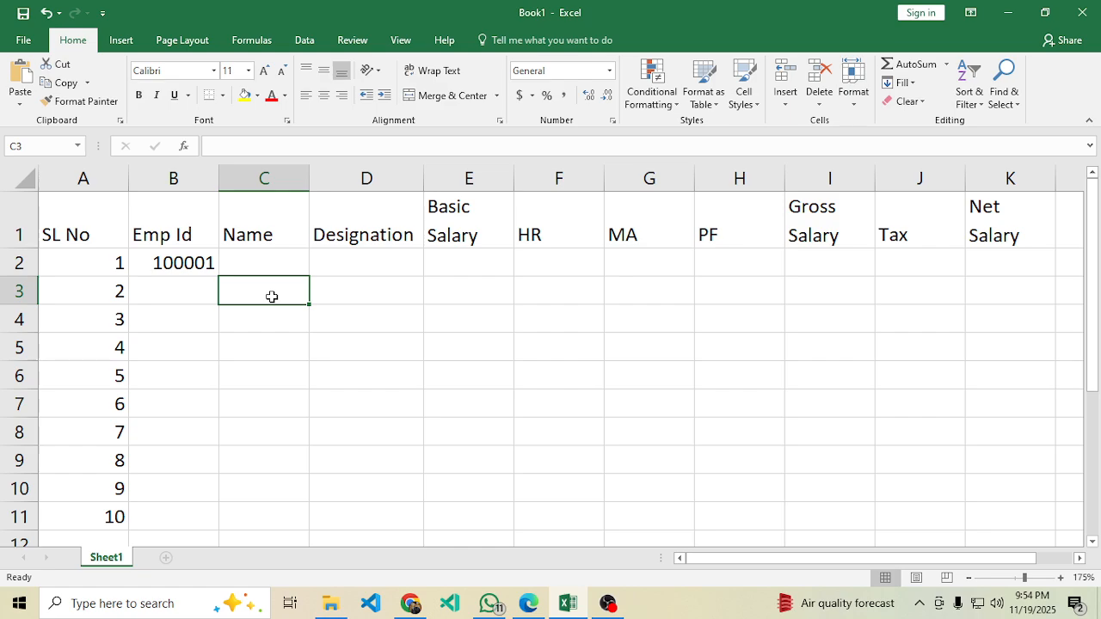
left_click(274, 326)
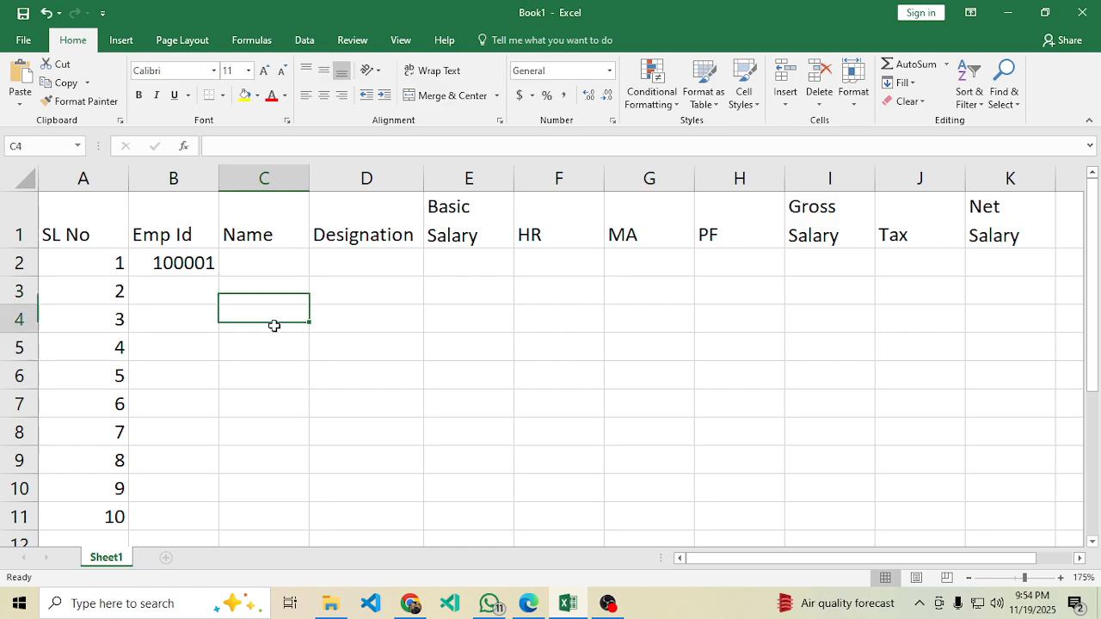
type("=")
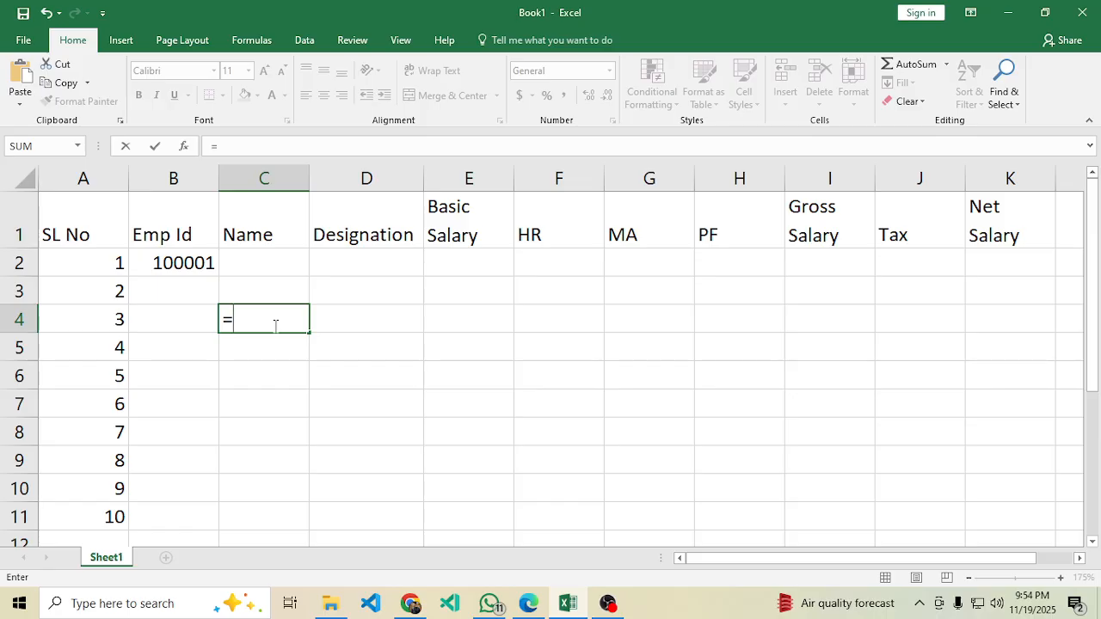
type("and(")
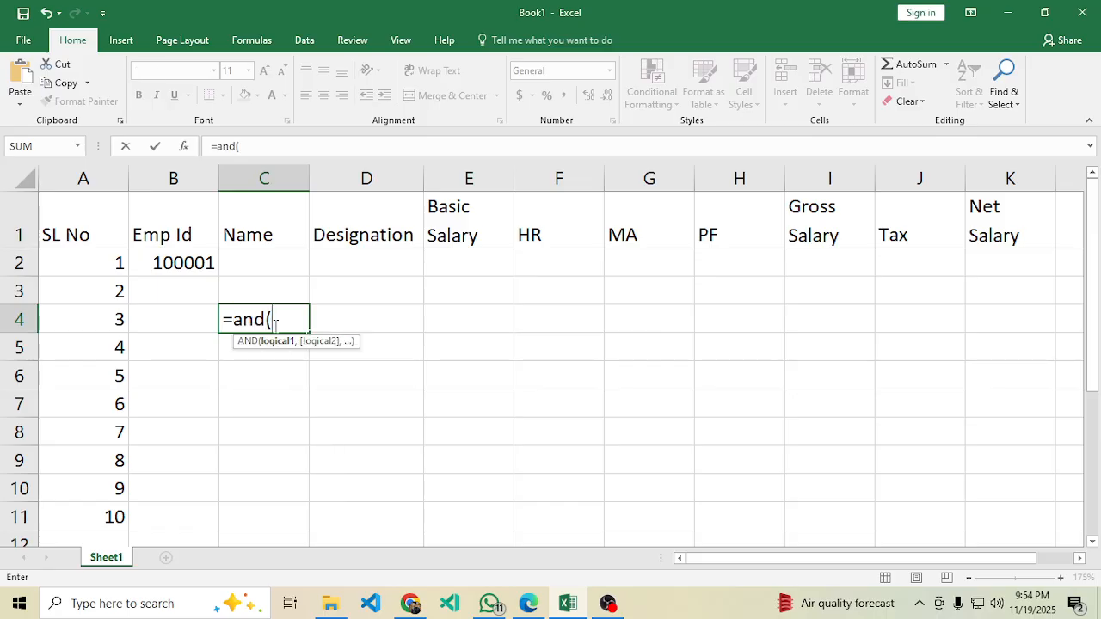
type("len")
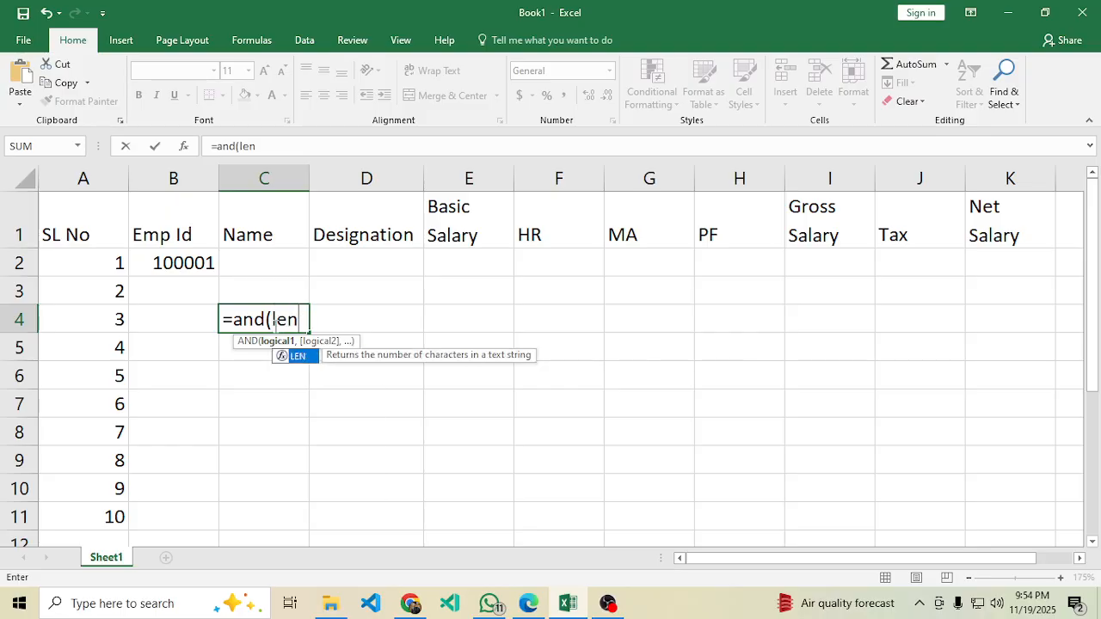
type("(")
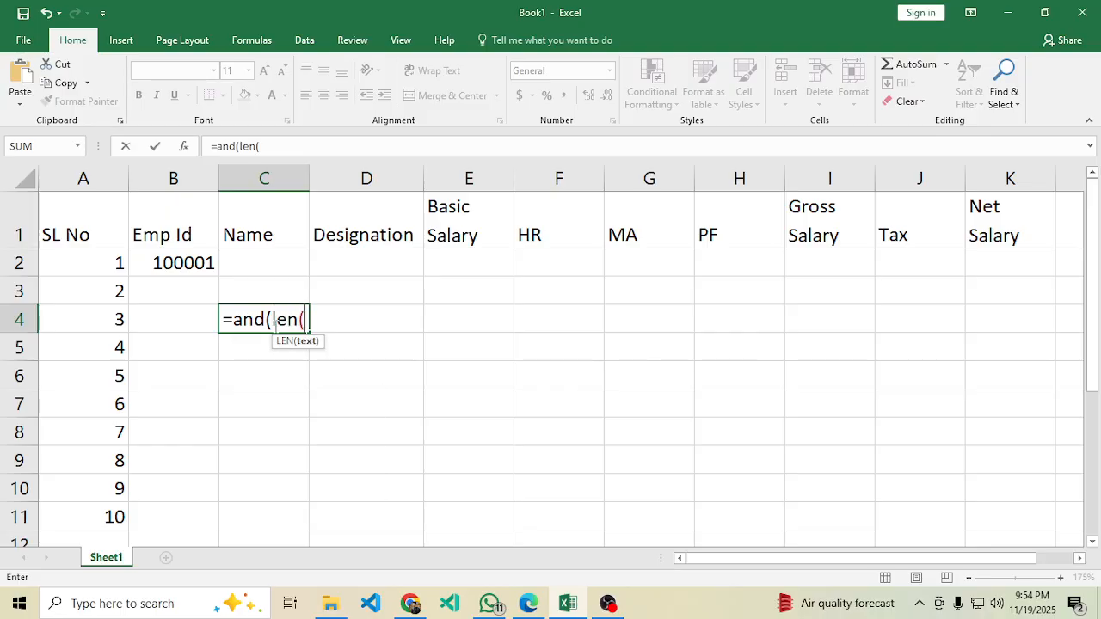
left_click(187, 264)
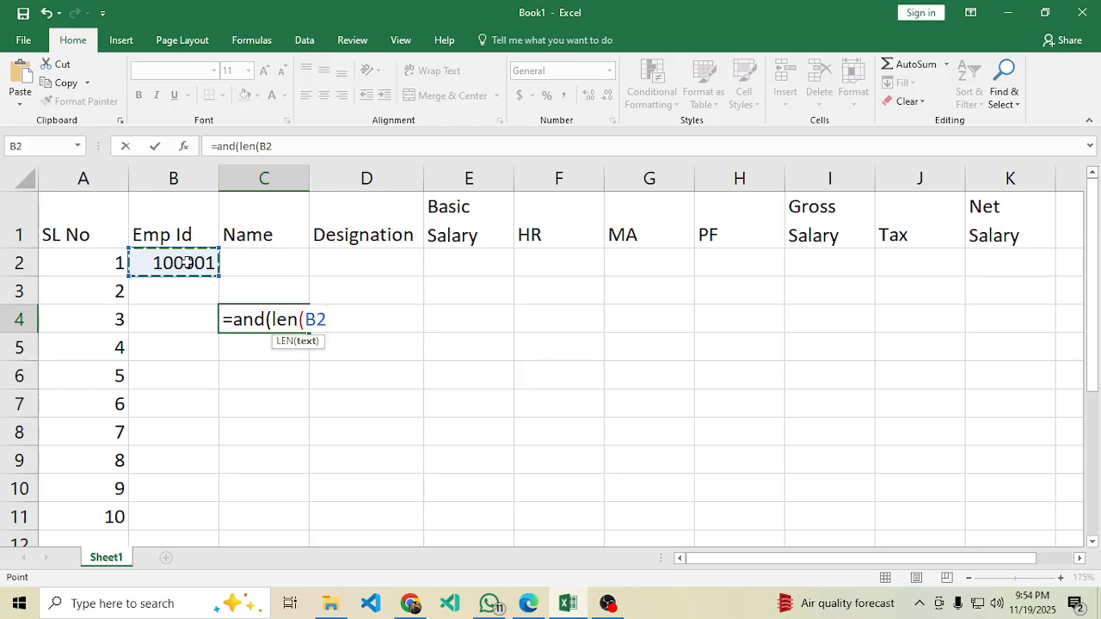
type(")")
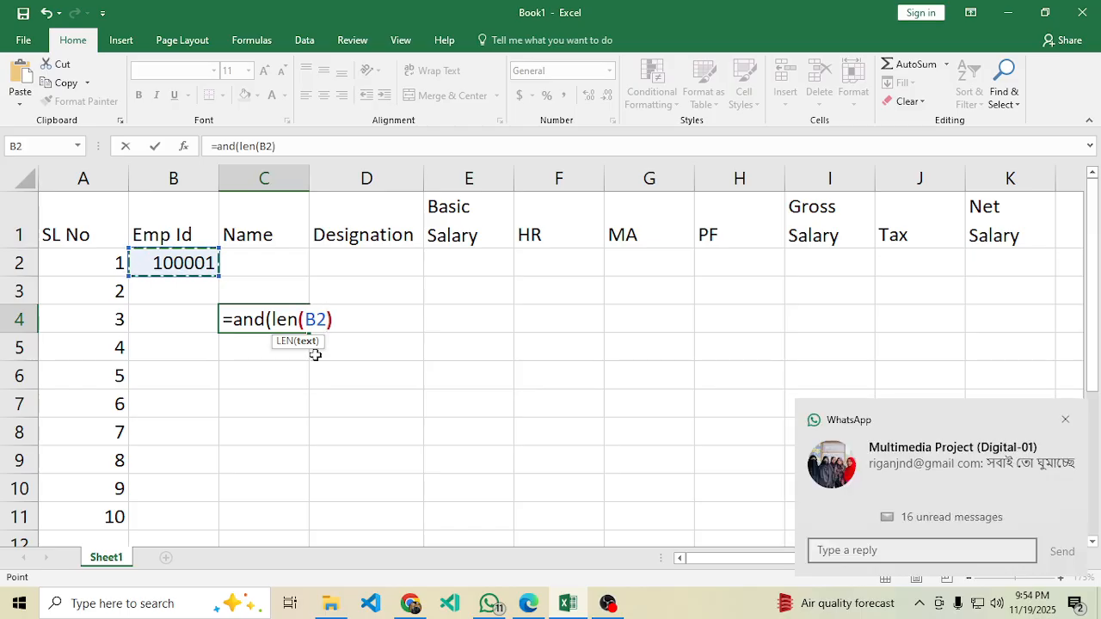
type("=6")
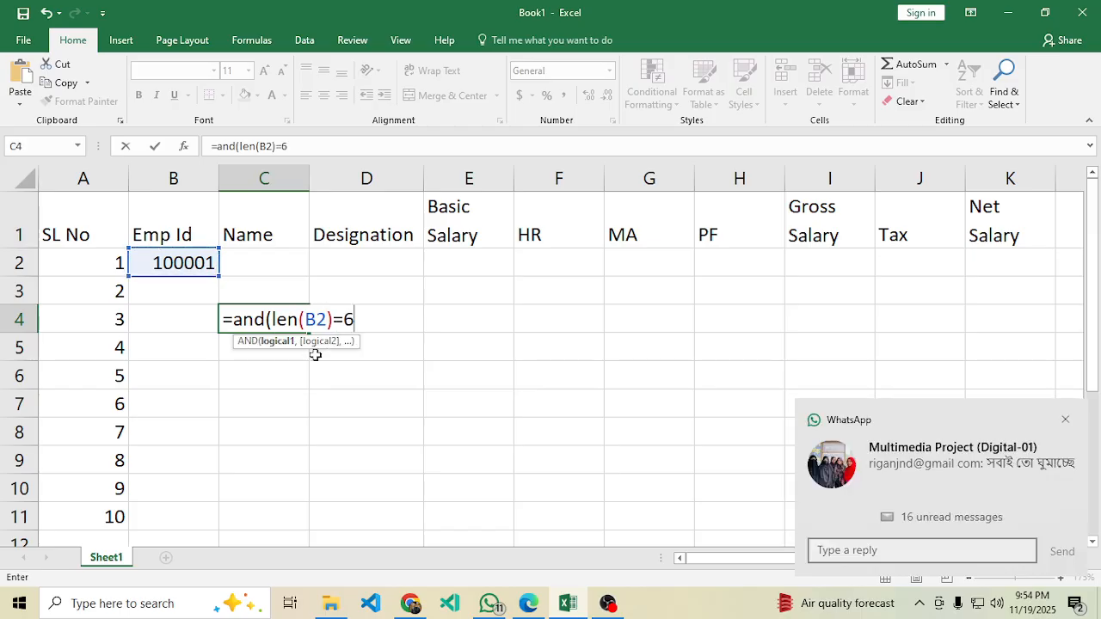
type(",")
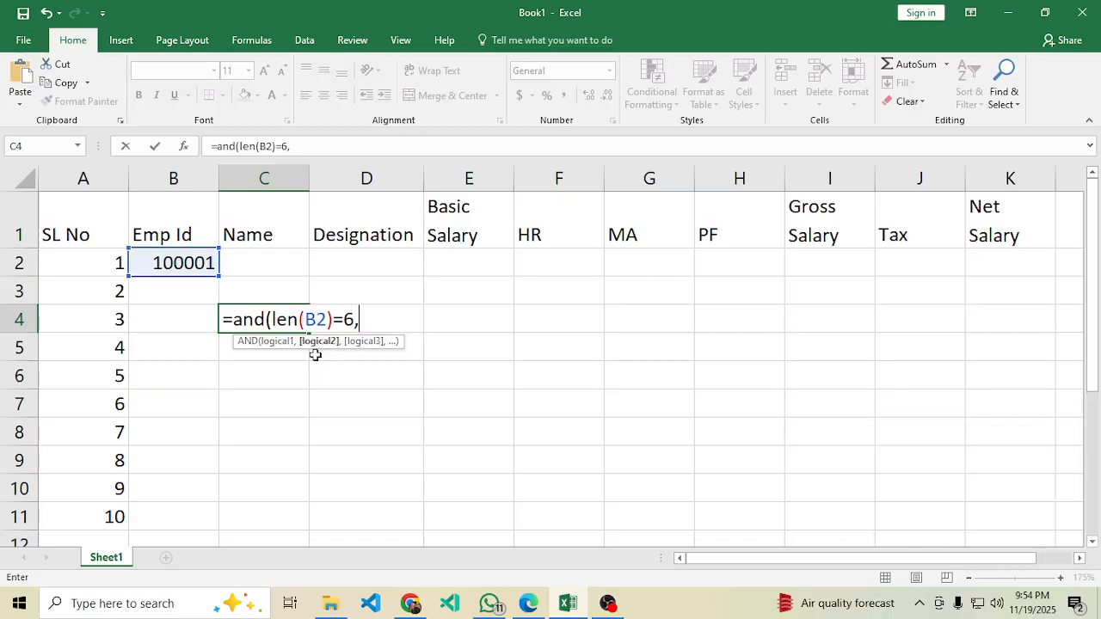
left_click(528, 603)
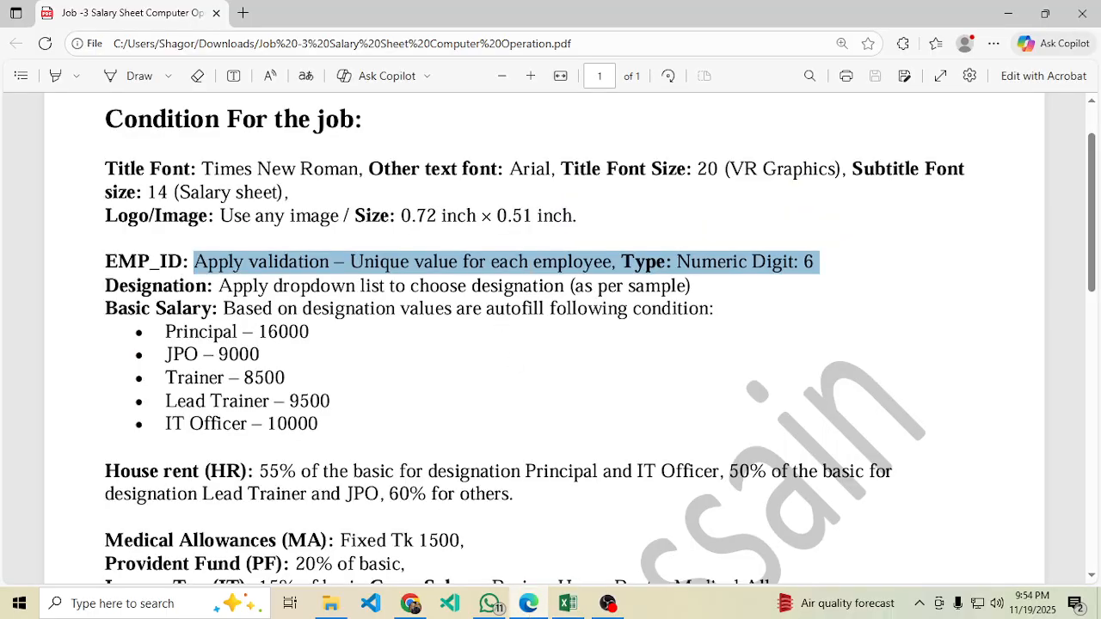
Extend C4's formula with an isnumber(B2) check.
left_click(616, 282)
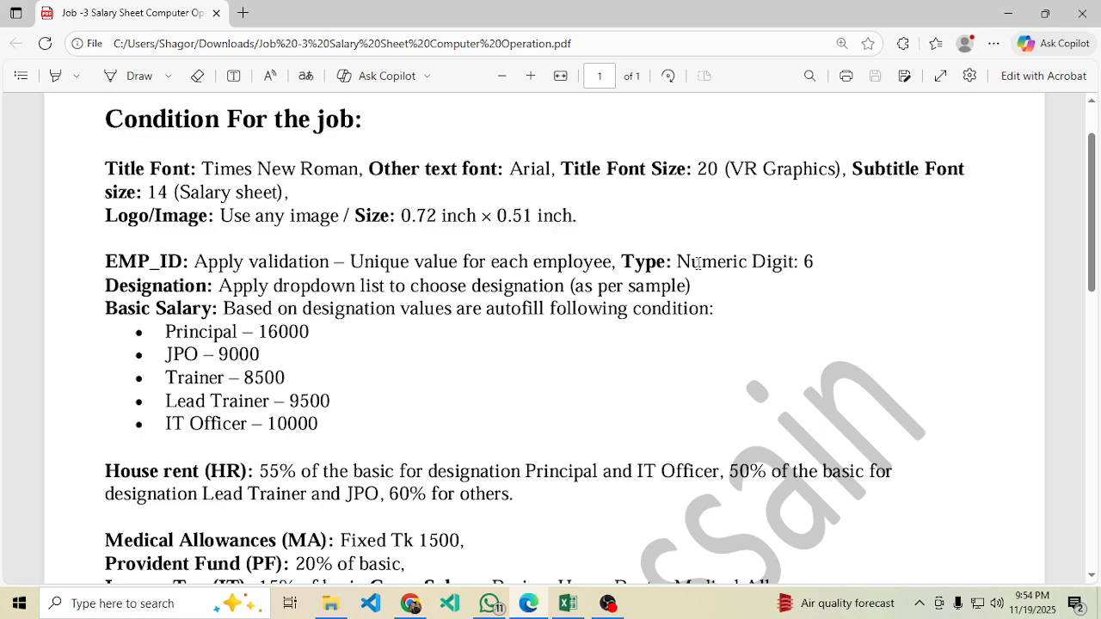
left_click(565, 600)
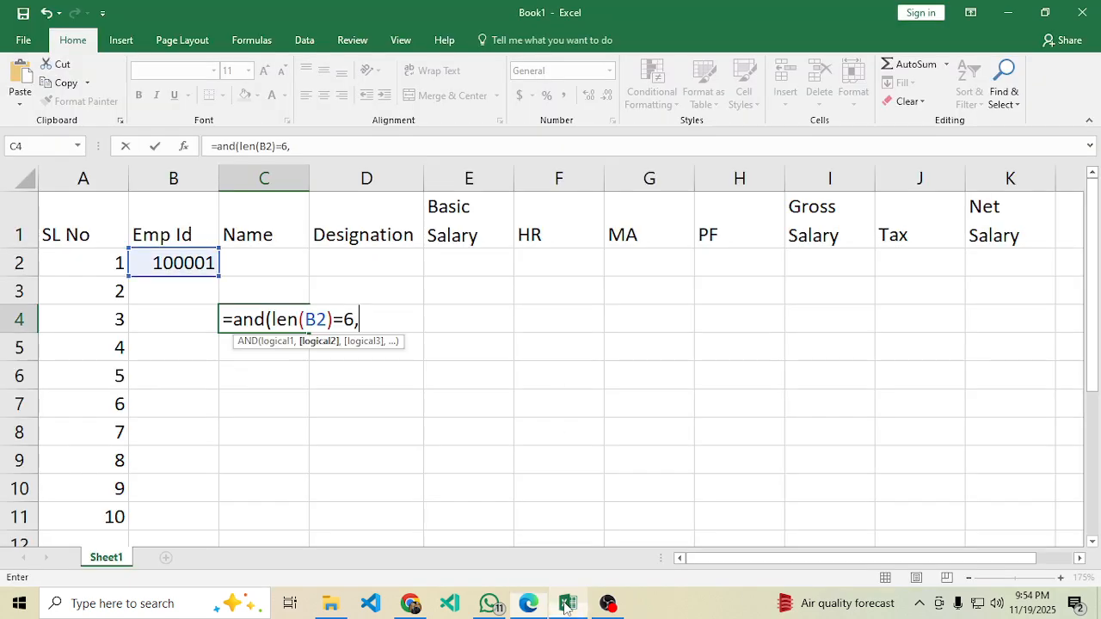
type("isn")
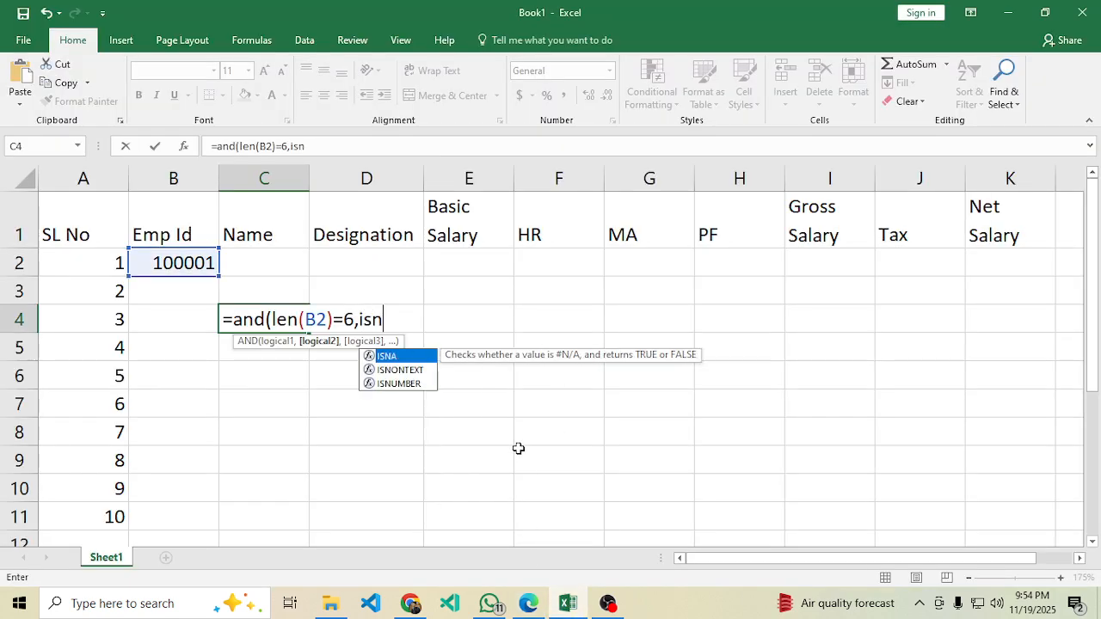
type("umber(")
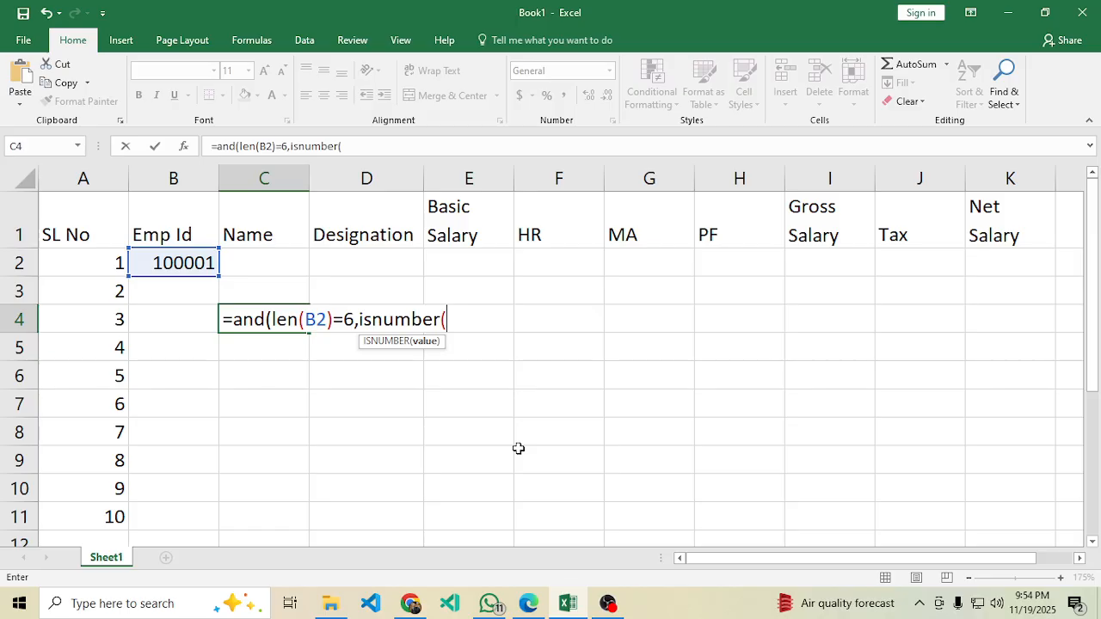
left_click(183, 262)
type("_")
key("BackSpace")
type(")")
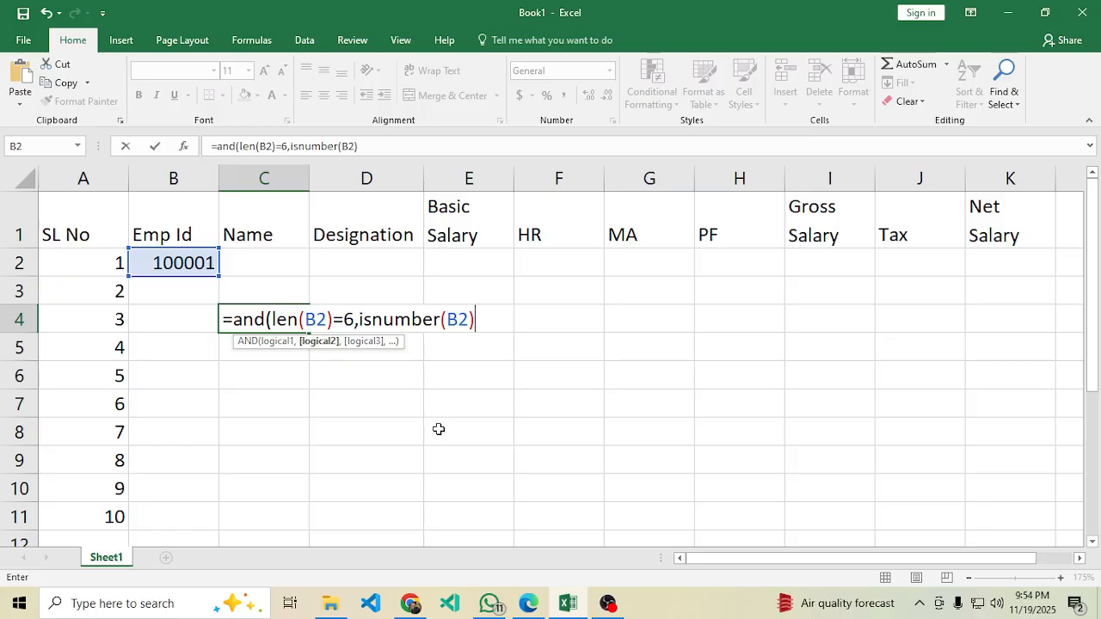
Review the isnumber(B2) part, add a trailing comma, and recheck the PDF conditions.
double_click(452, 320)
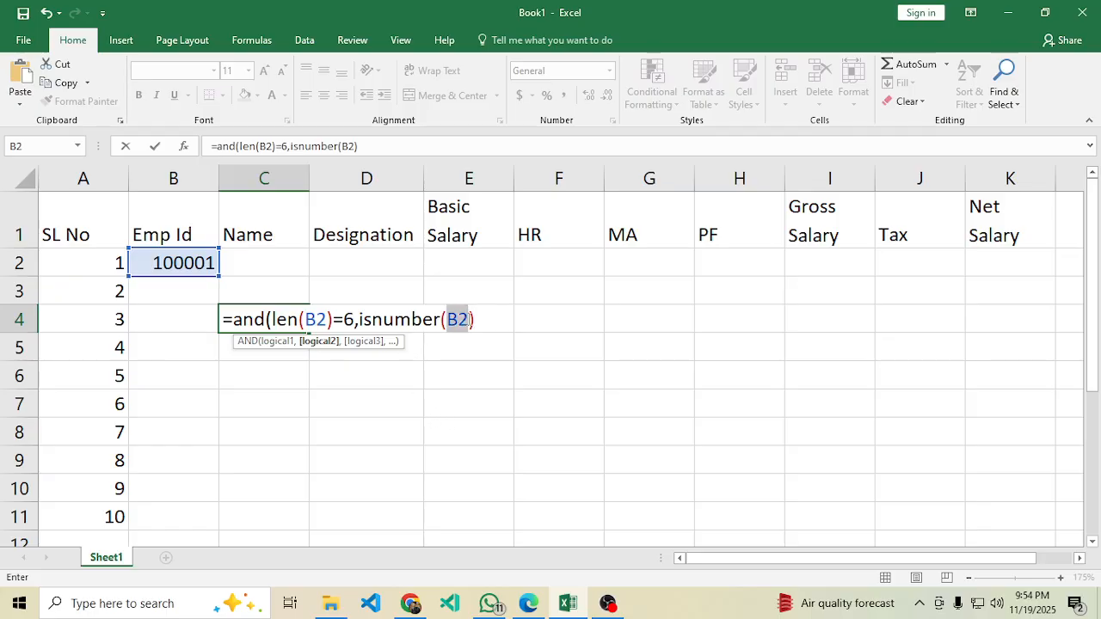
left_click_drag(485, 321, 362, 320)
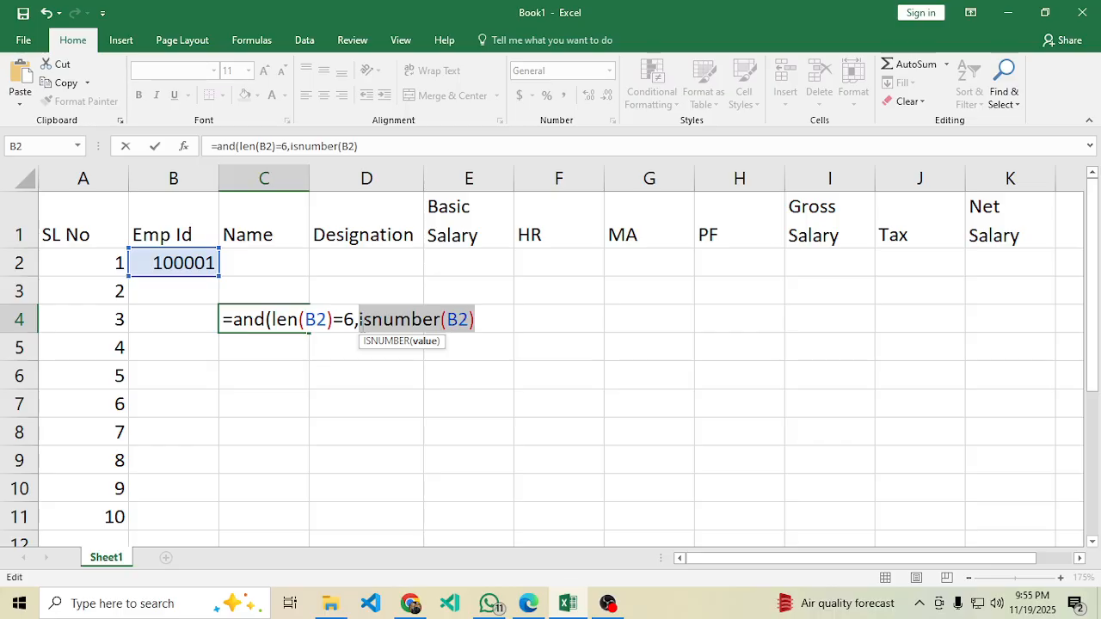
left_click(479, 321)
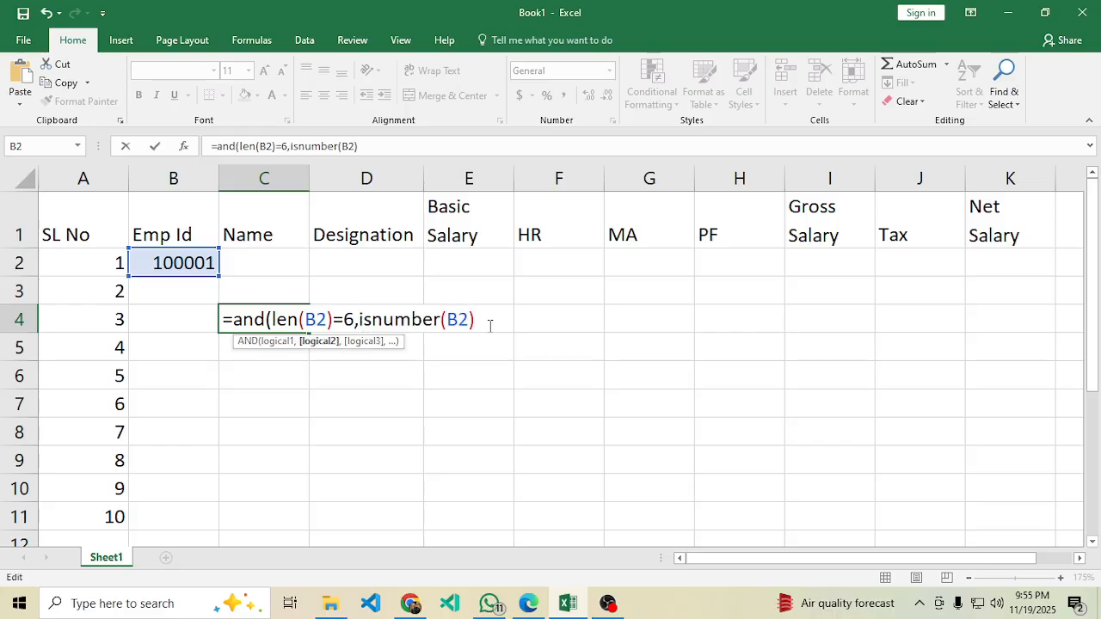
type(",")
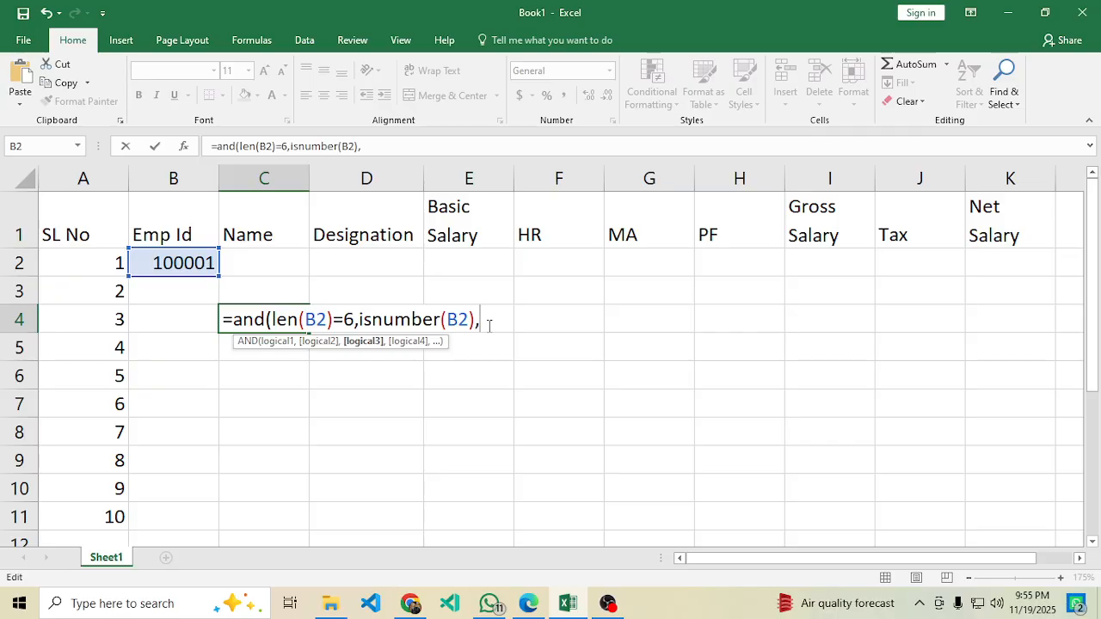
left_click(527, 605)
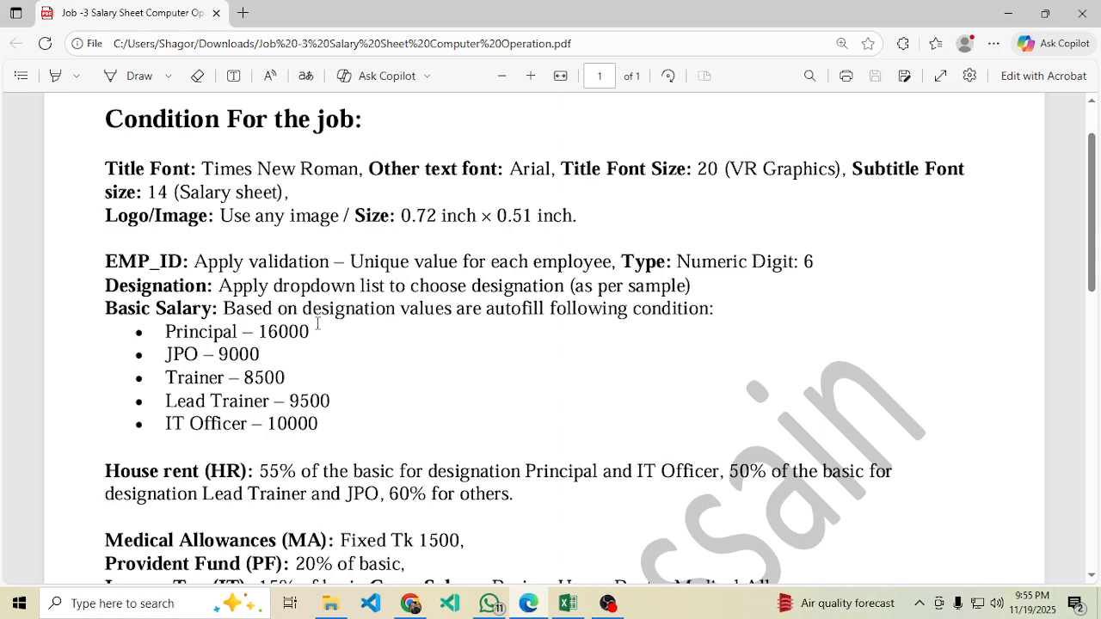
left_click(568, 603)
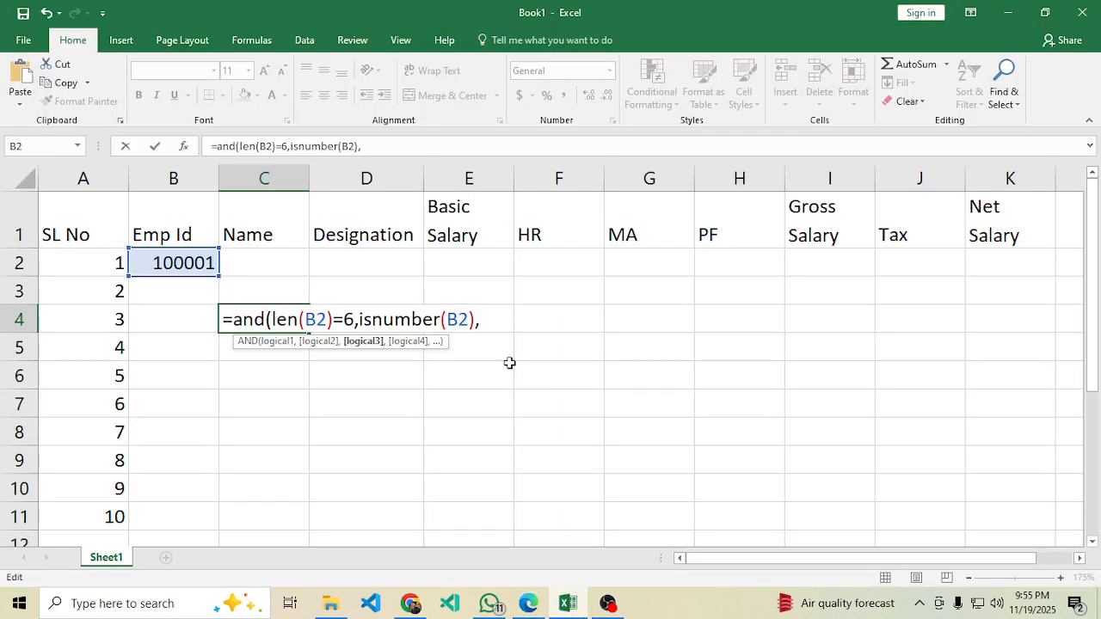
Finish C4 with countif(B2:B11,B2)=1 and closing brackets, entering it to get TRUE.
type("co")
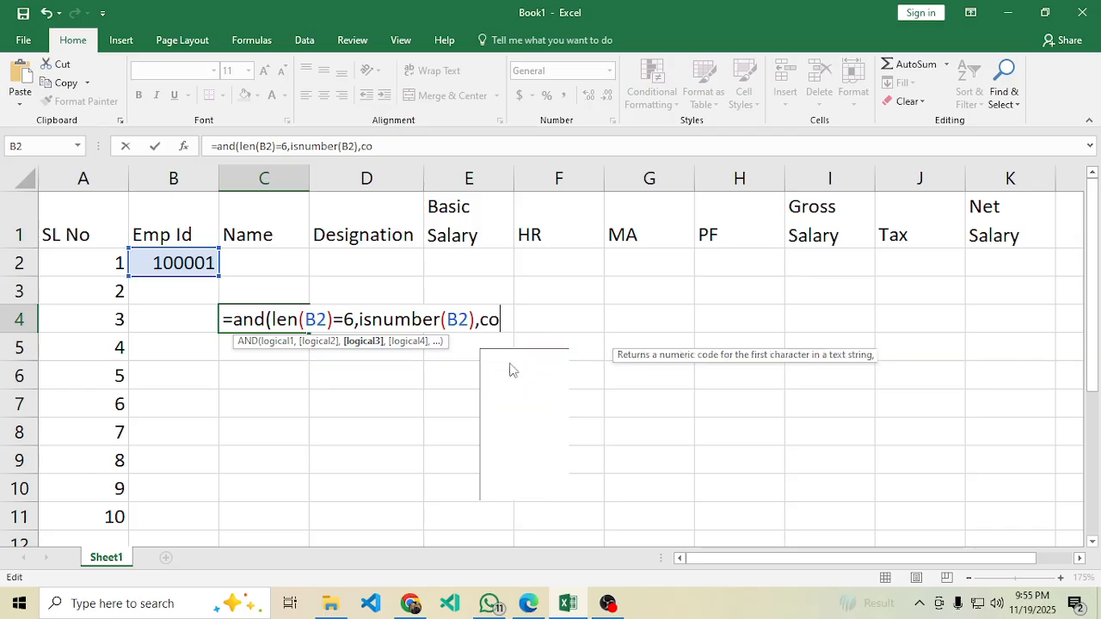
type("untif(")
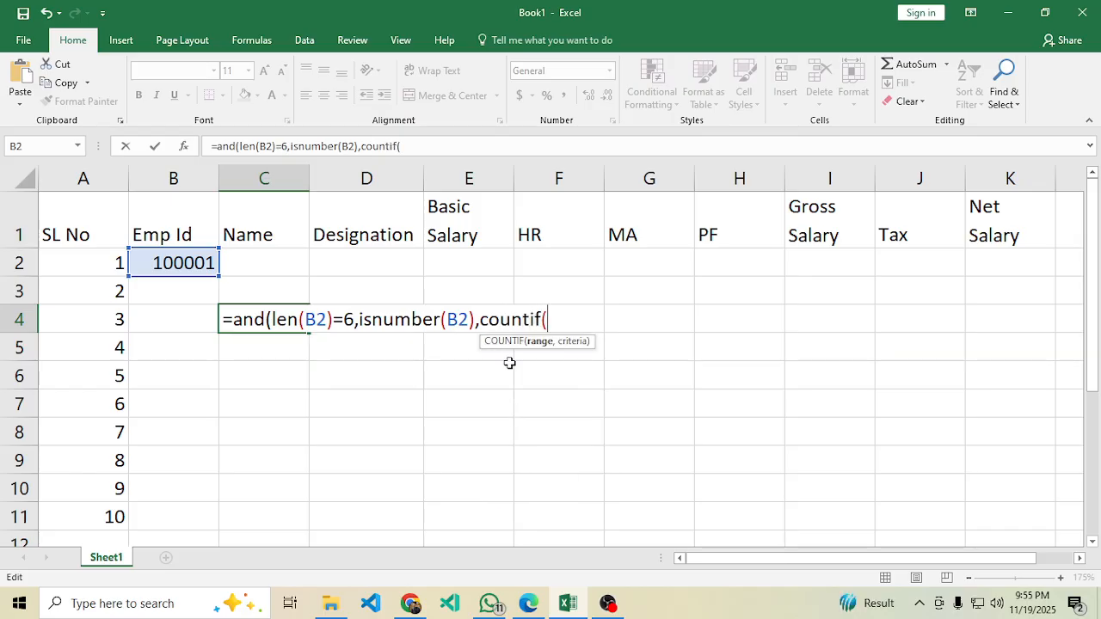
left_click_drag(168, 264, 162, 519)
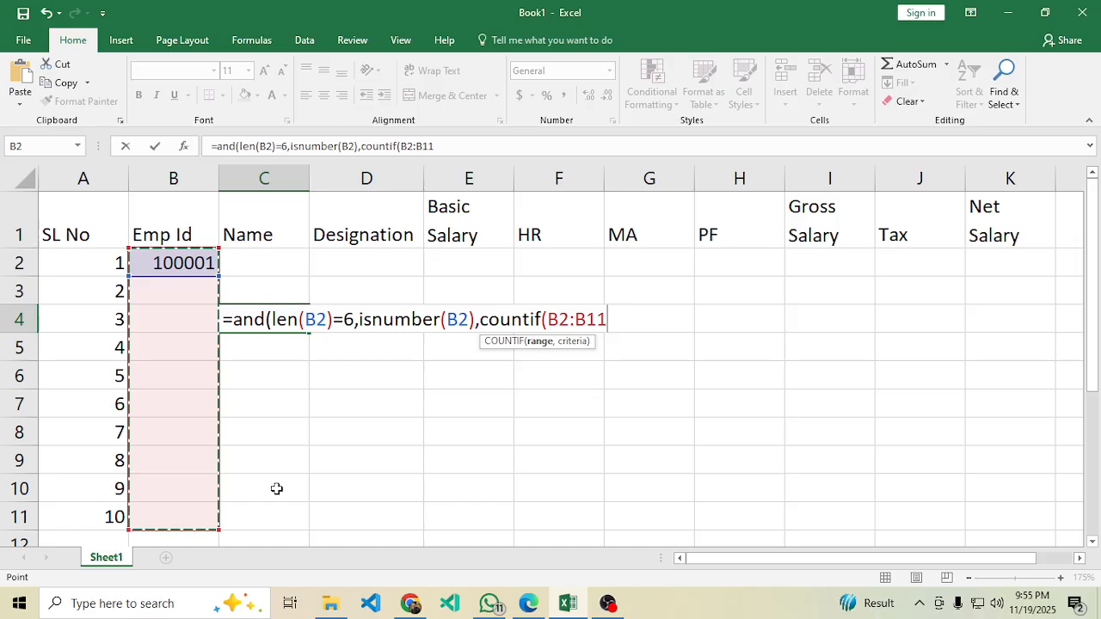
type(",")
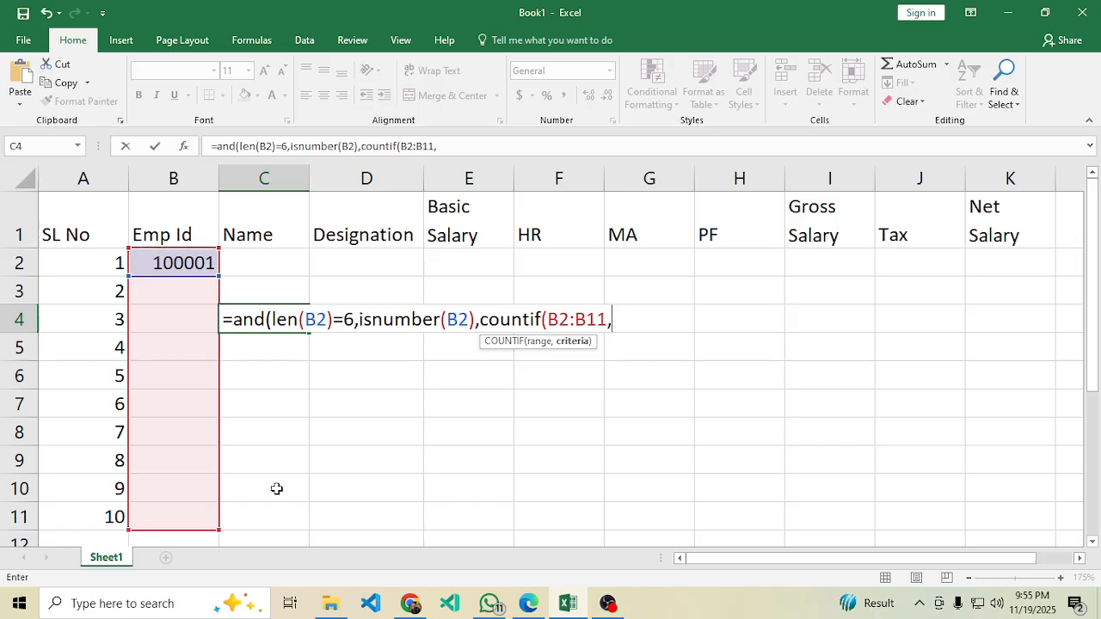
left_click(174, 253)
type(")")
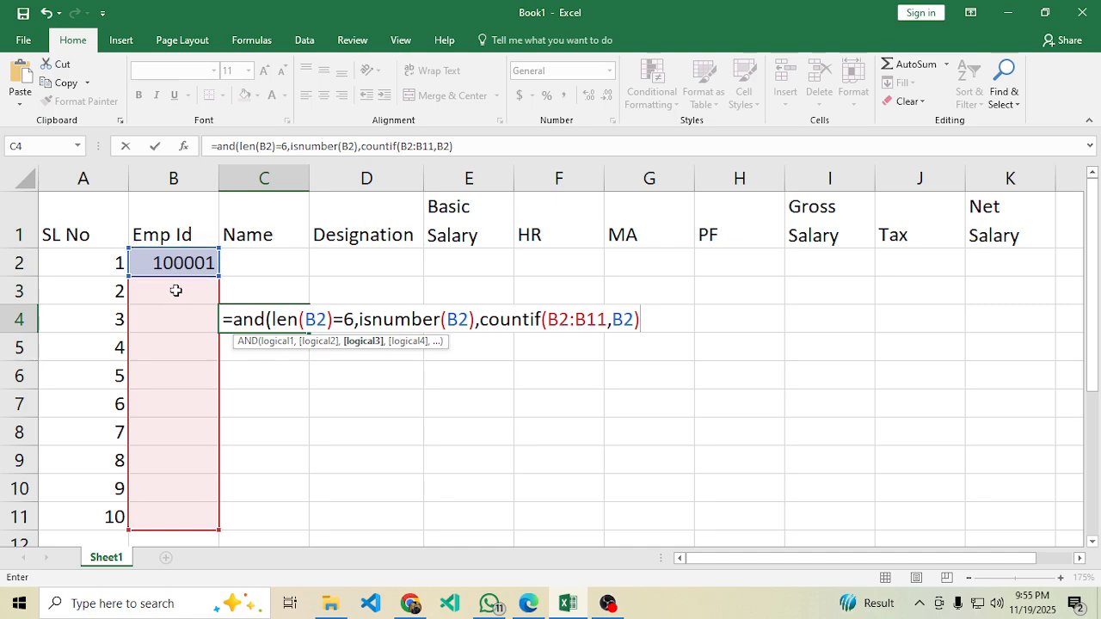
type("=1")
type(")")
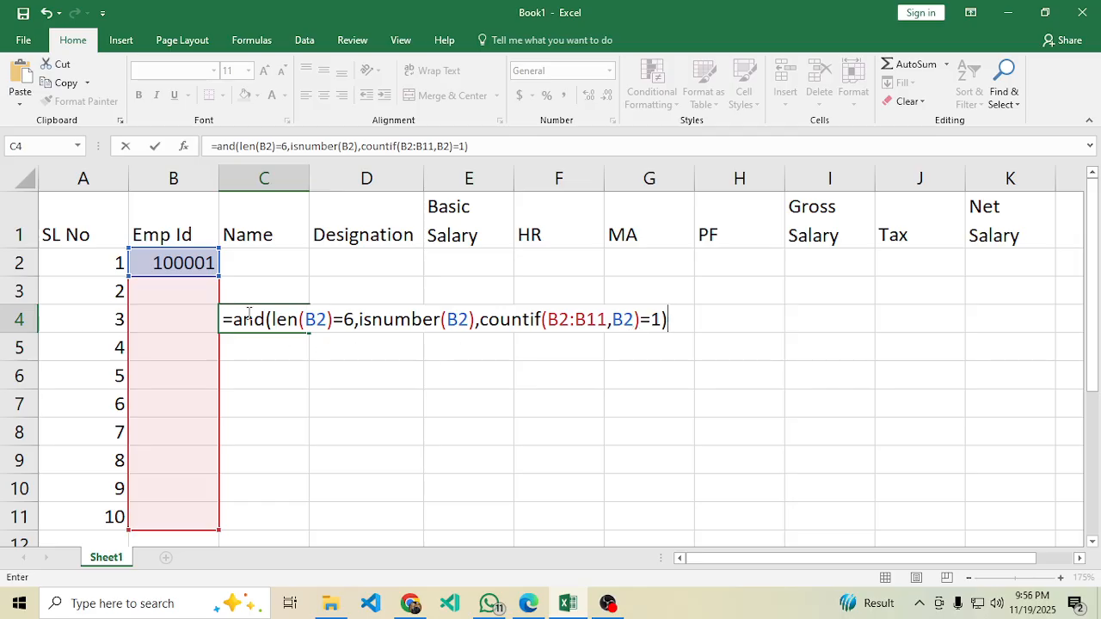
left_click_drag(679, 319, 330, 295)
left_click_drag(222, 323, 222, 322)
left_click(669, 320)
key("Return")
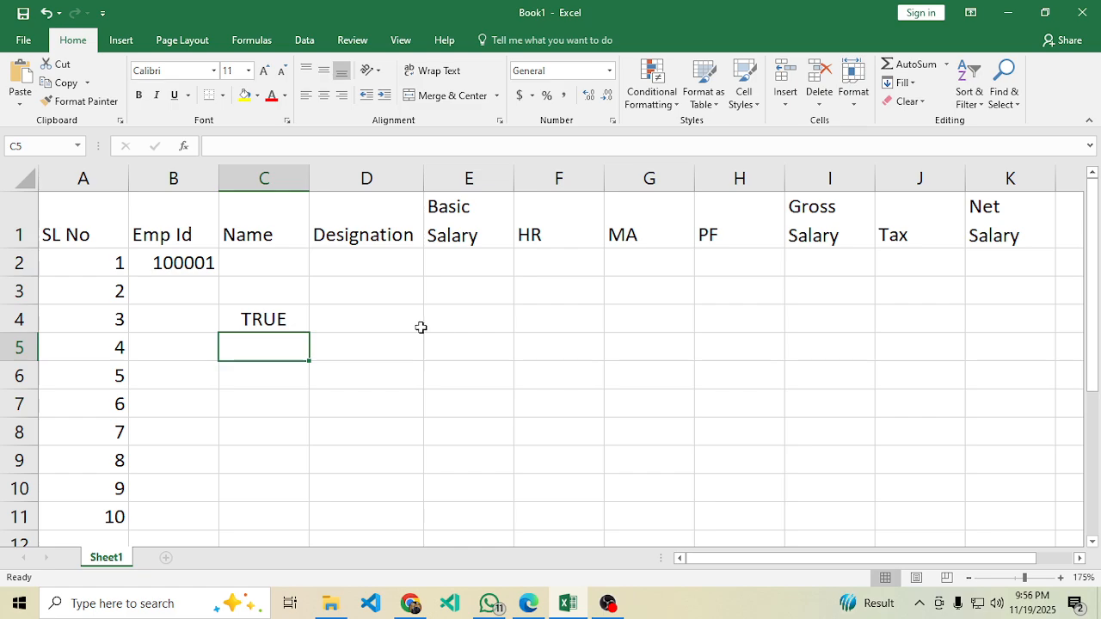
double_click(215, 262)
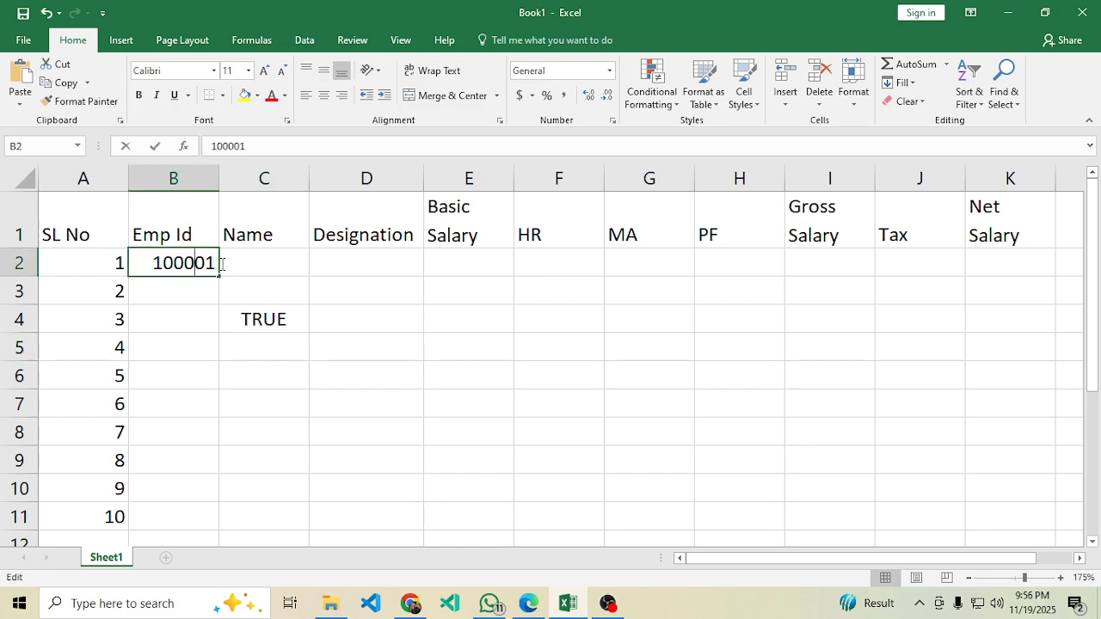
type("3")
key("Return")
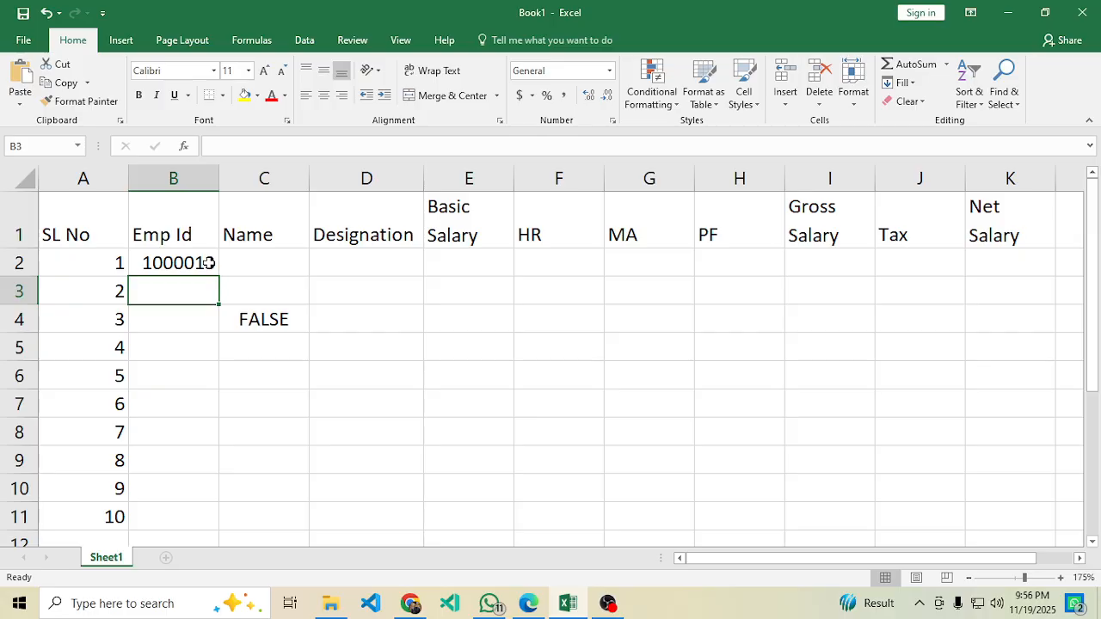
double_click(209, 262)
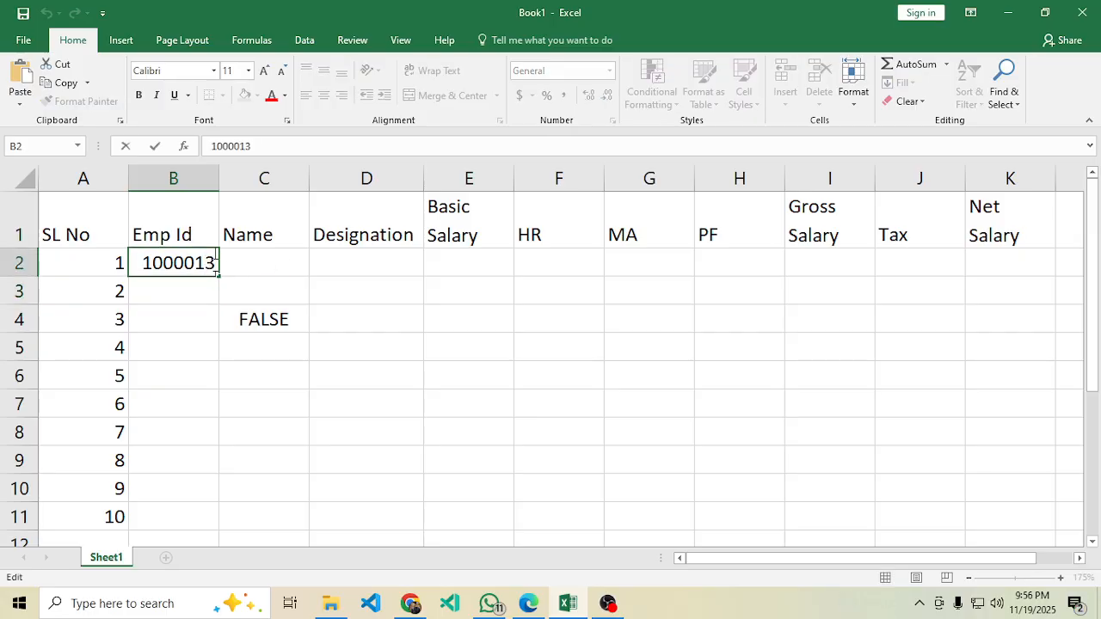
key("BackSpace")
key("Return")
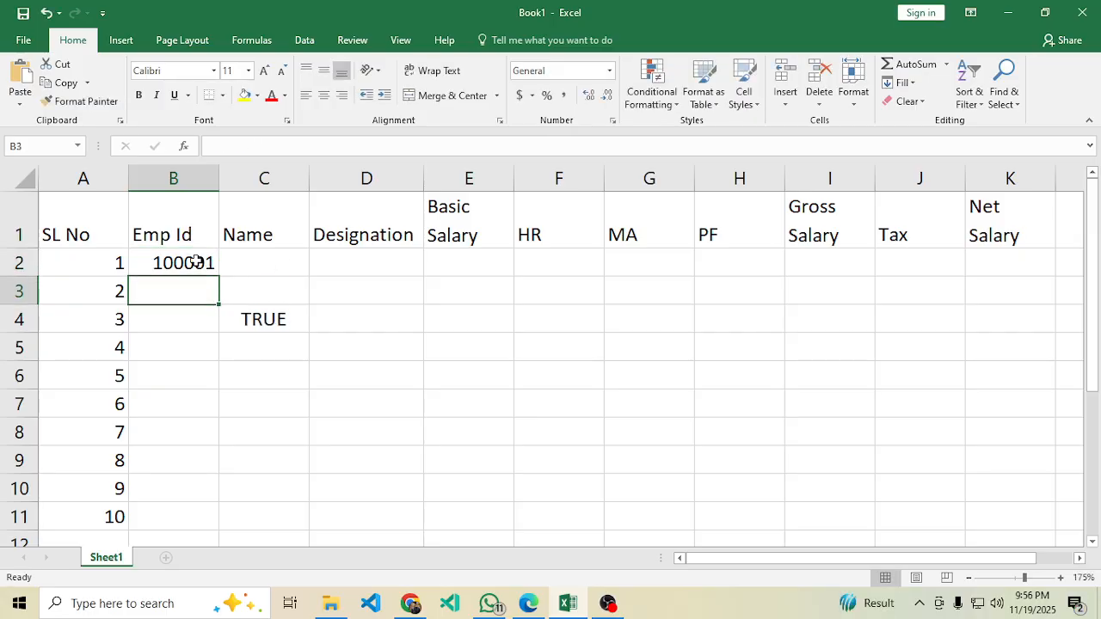
left_click(196, 261)
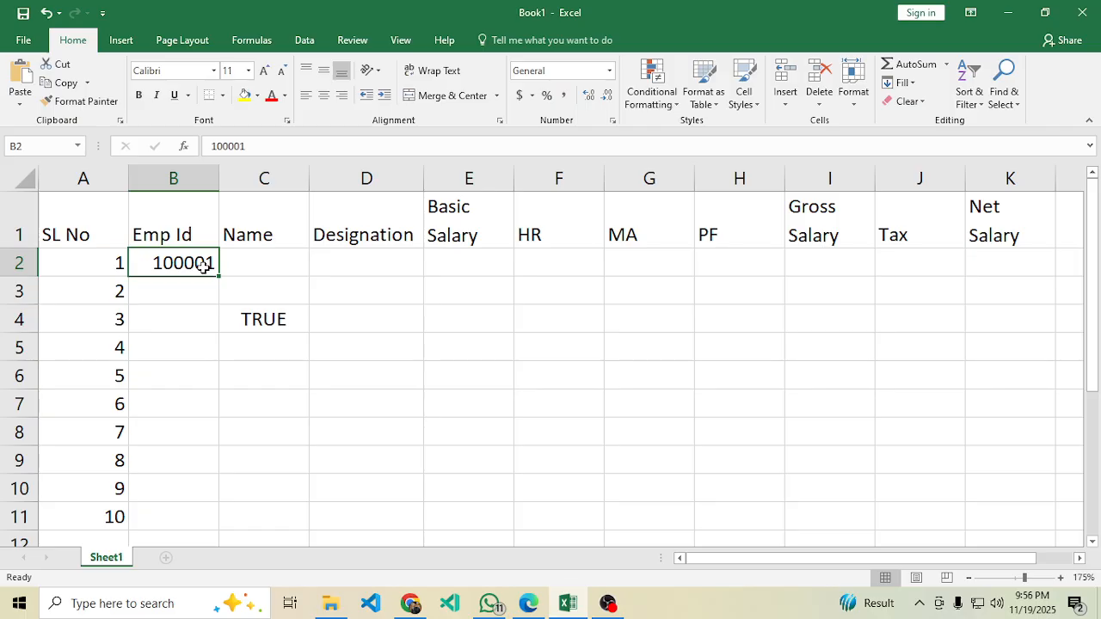
double_click(200, 263)
key("BackSpace")
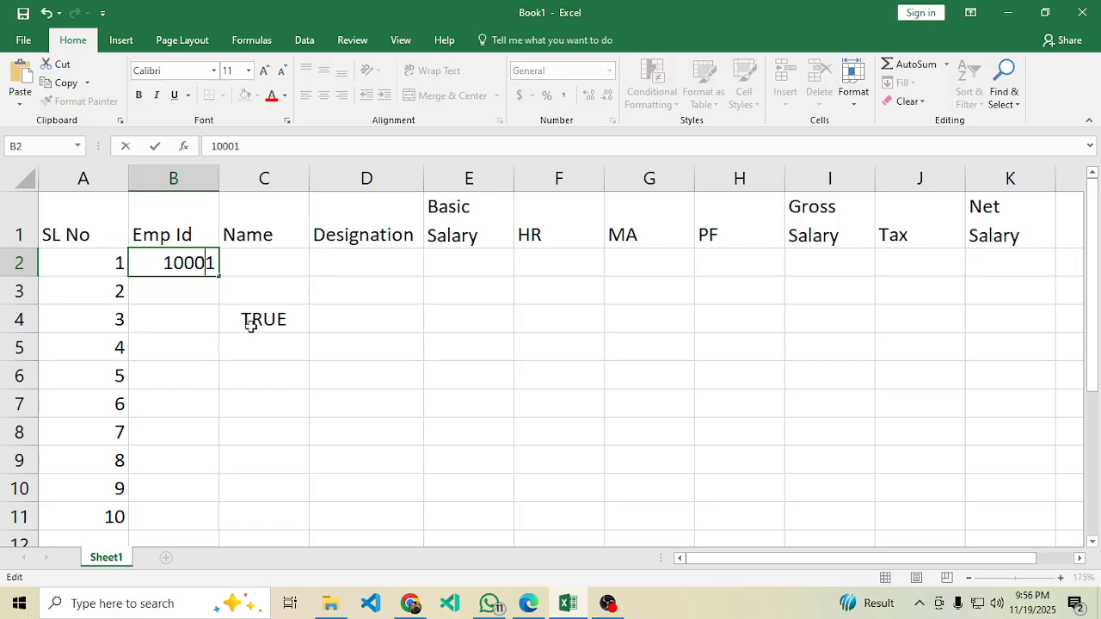
type("j")
key("Return")
left_click(251, 324)
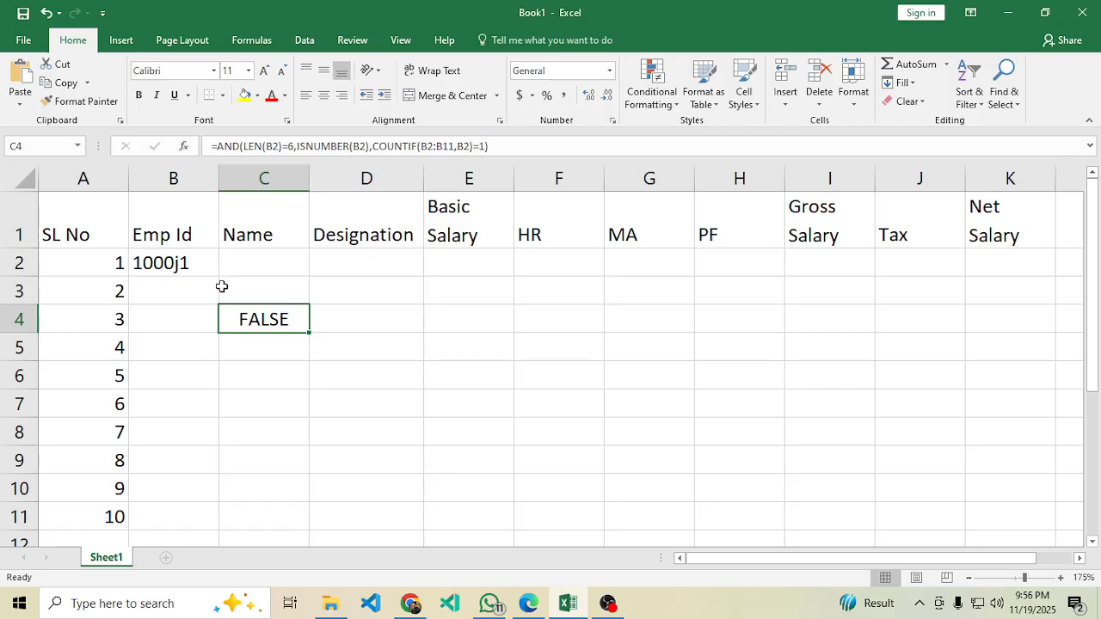
double_click(181, 263)
key("BackSpace")
type("0")
key("Return")
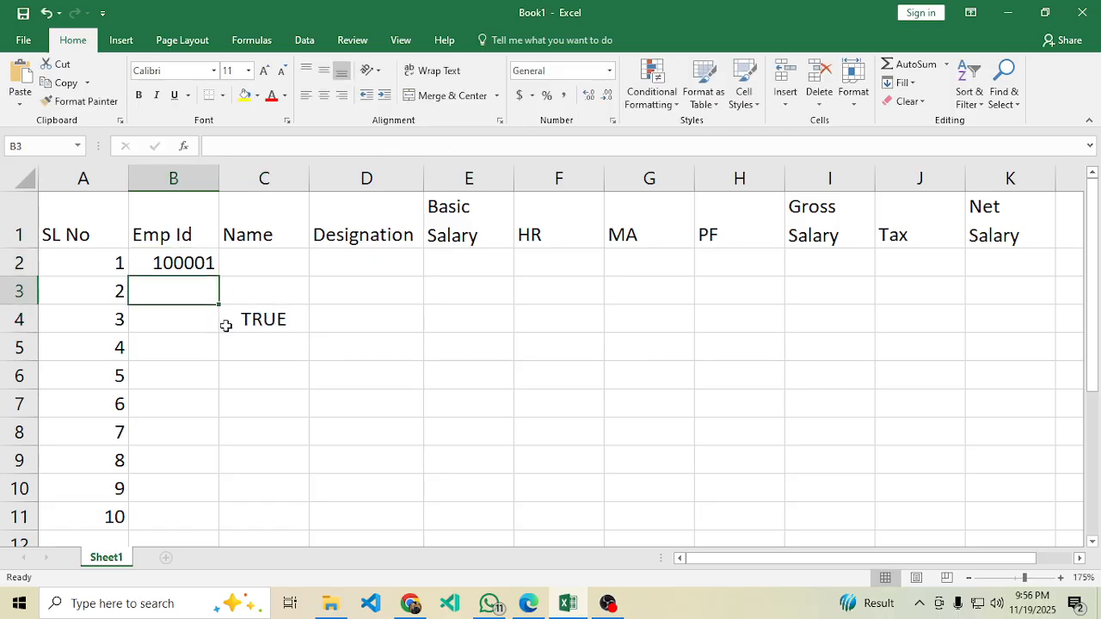
key("Up")
key("ctrl+c")
key("Down")
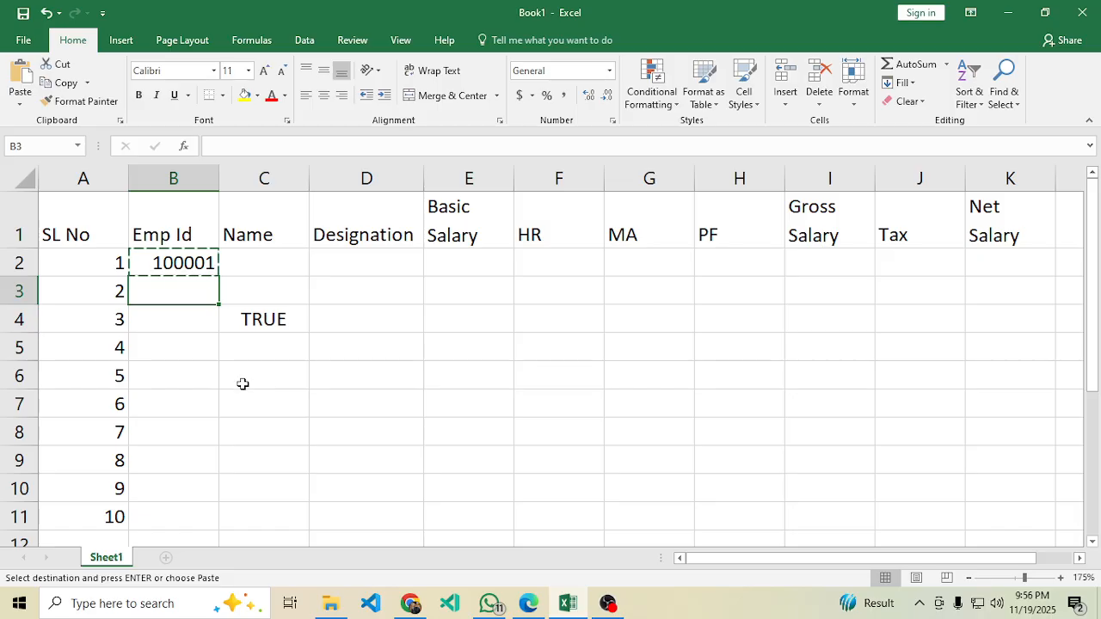
key("ctrl+v")
left_click(288, 340)
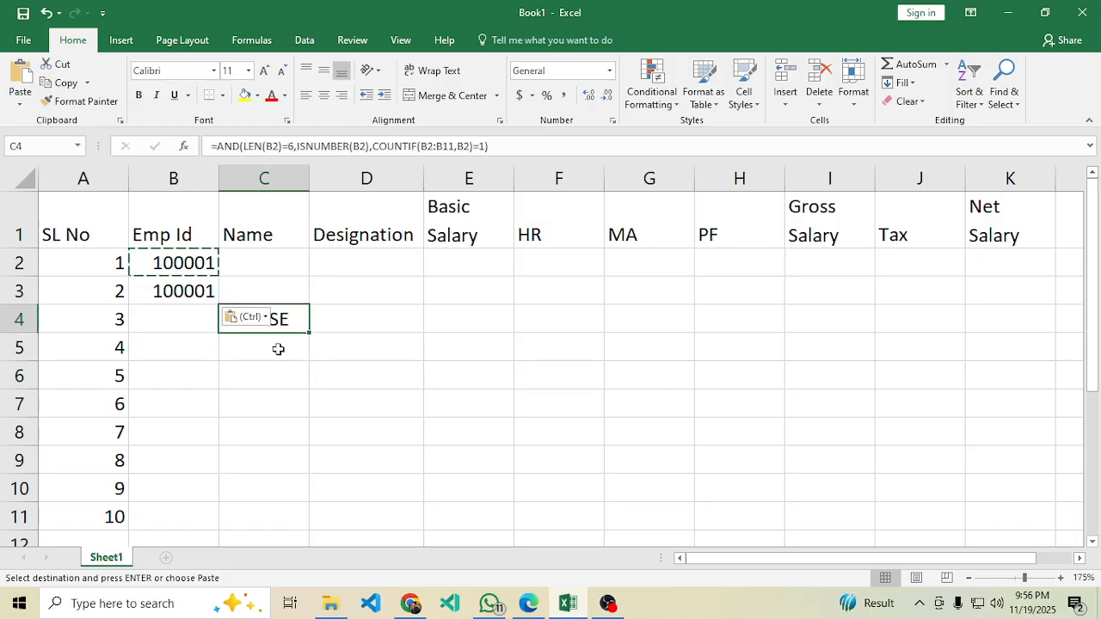
key("ctrl+z")
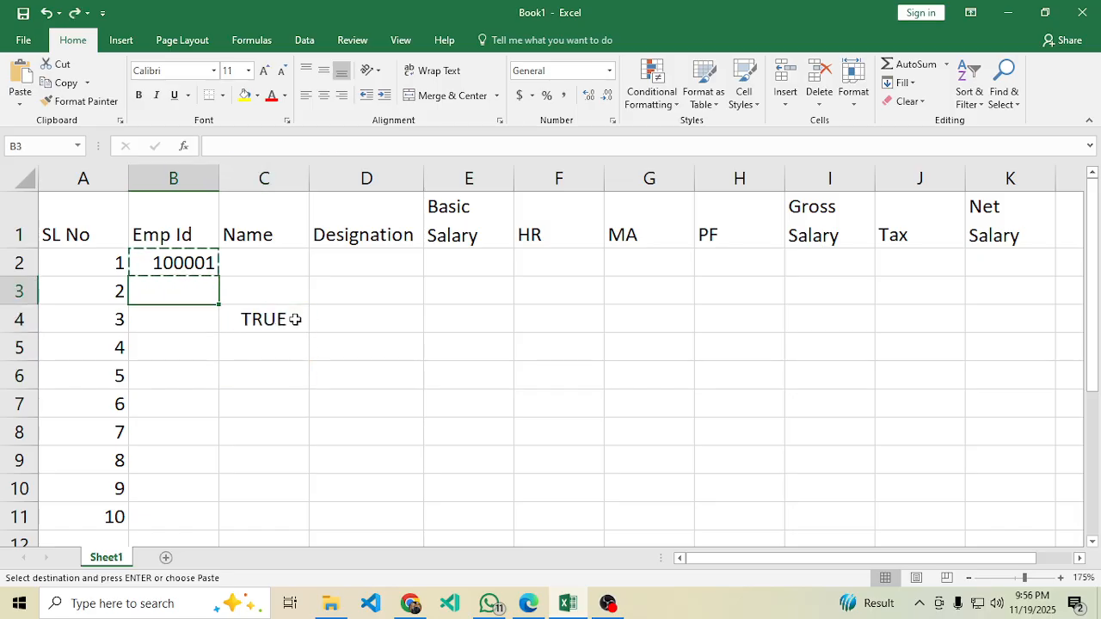
left_click(290, 319)
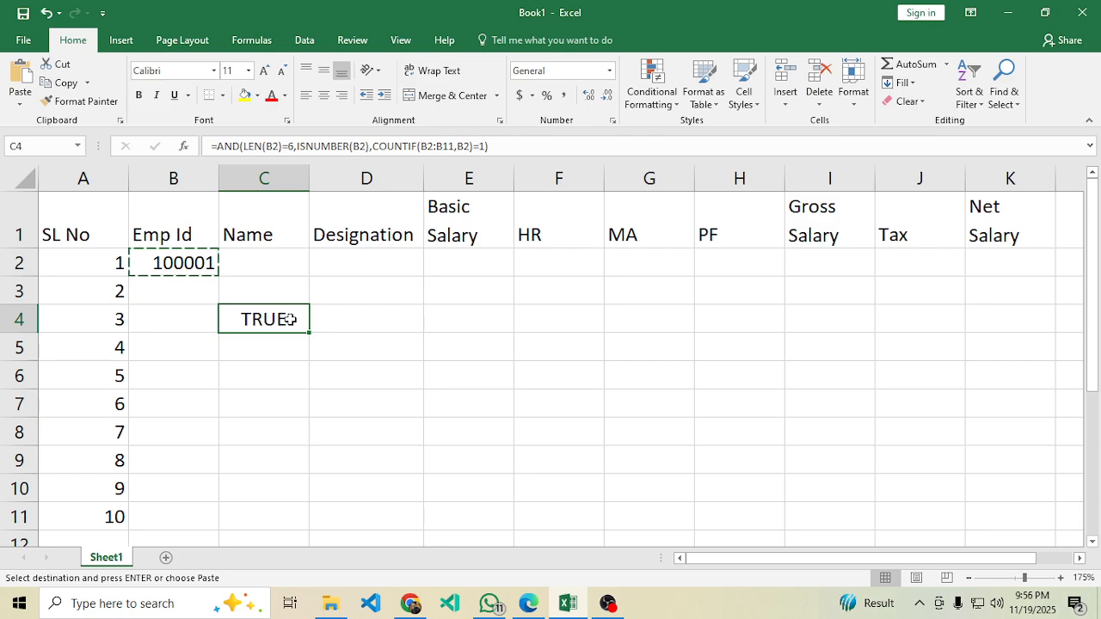
left_click_drag(504, 147, 186, 143)
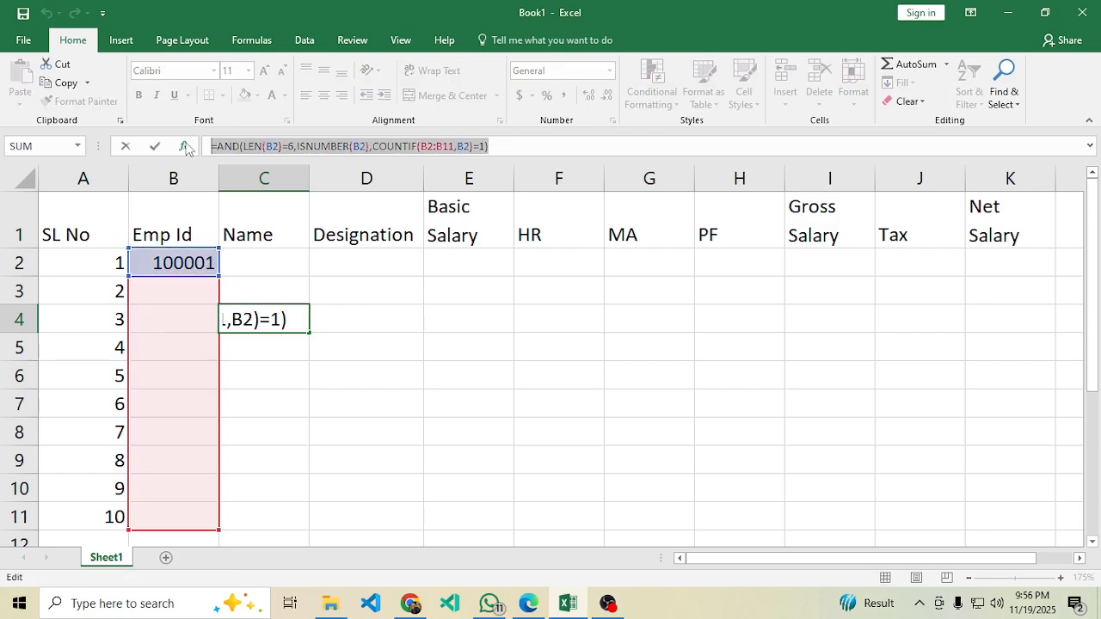
Make the COUNTIF range in C4's formula absolute as $B$2:$B$11.
key("Return")
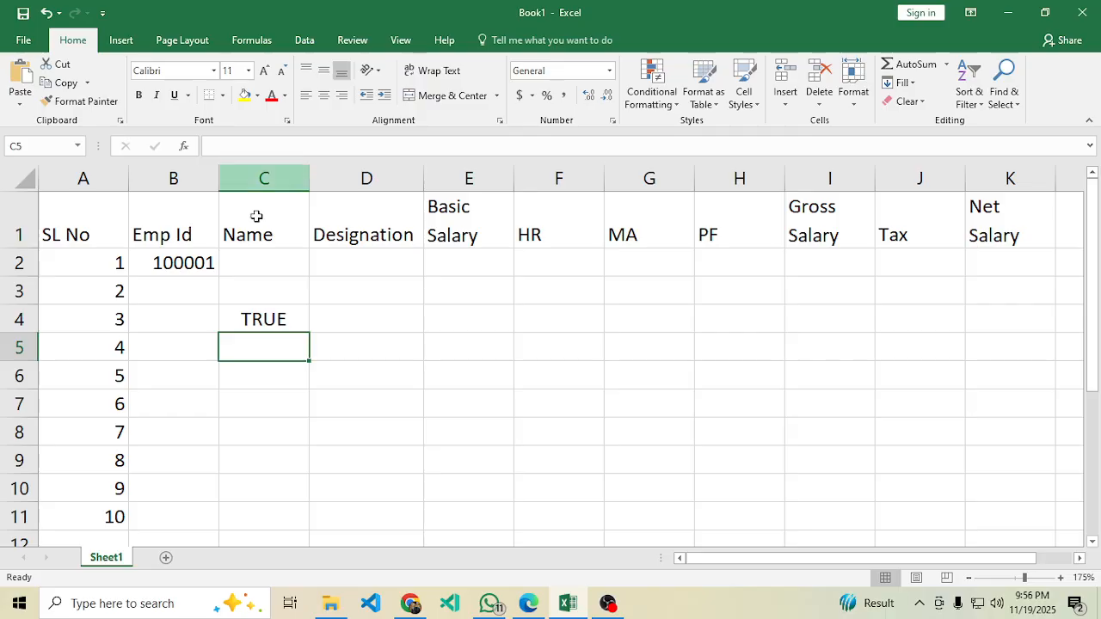
left_click_drag(174, 263, 168, 509)
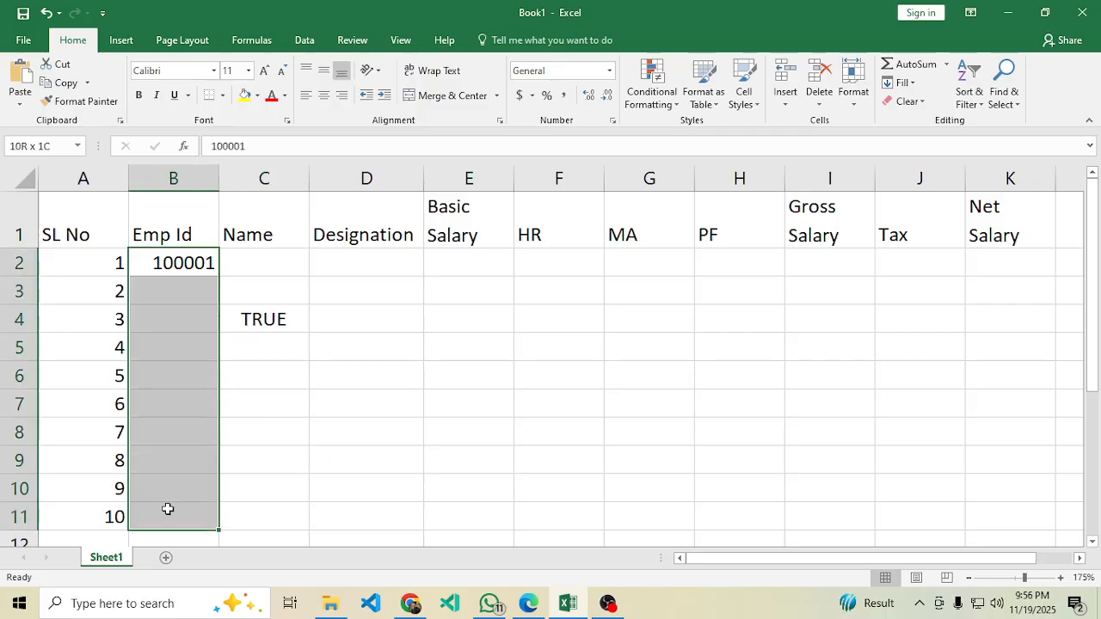
double_click(250, 317)
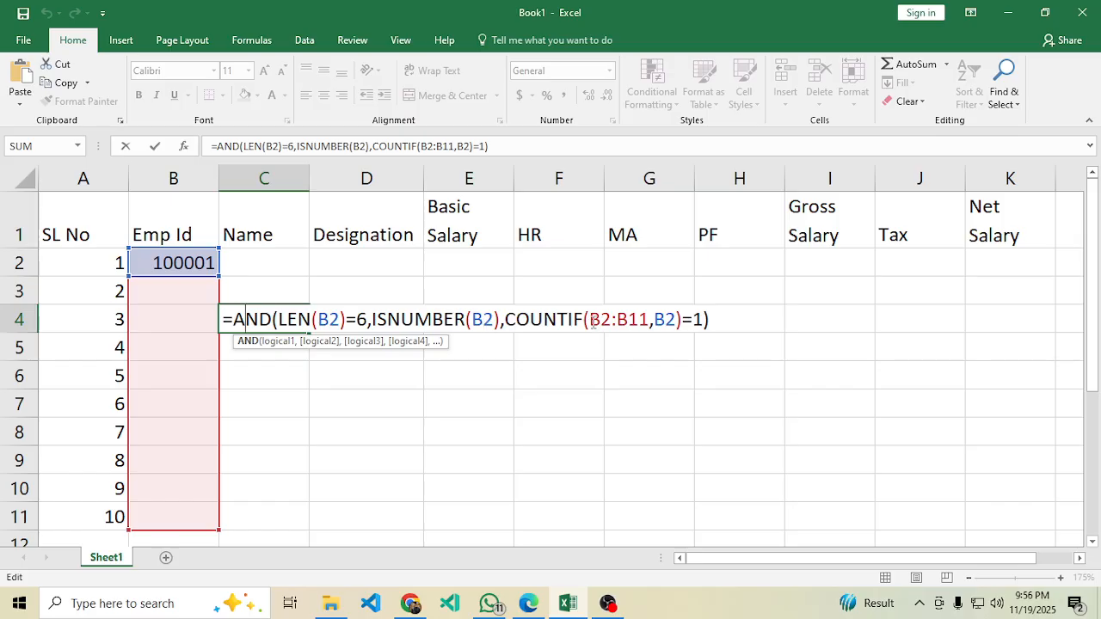
left_click_drag(590, 320, 649, 320)
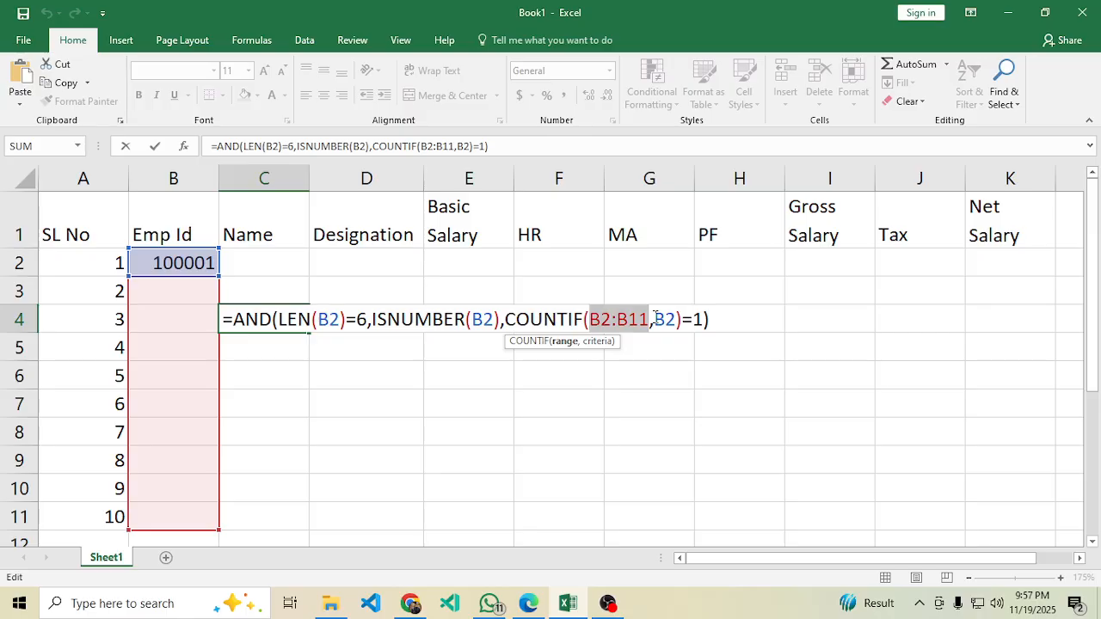
key("F4")
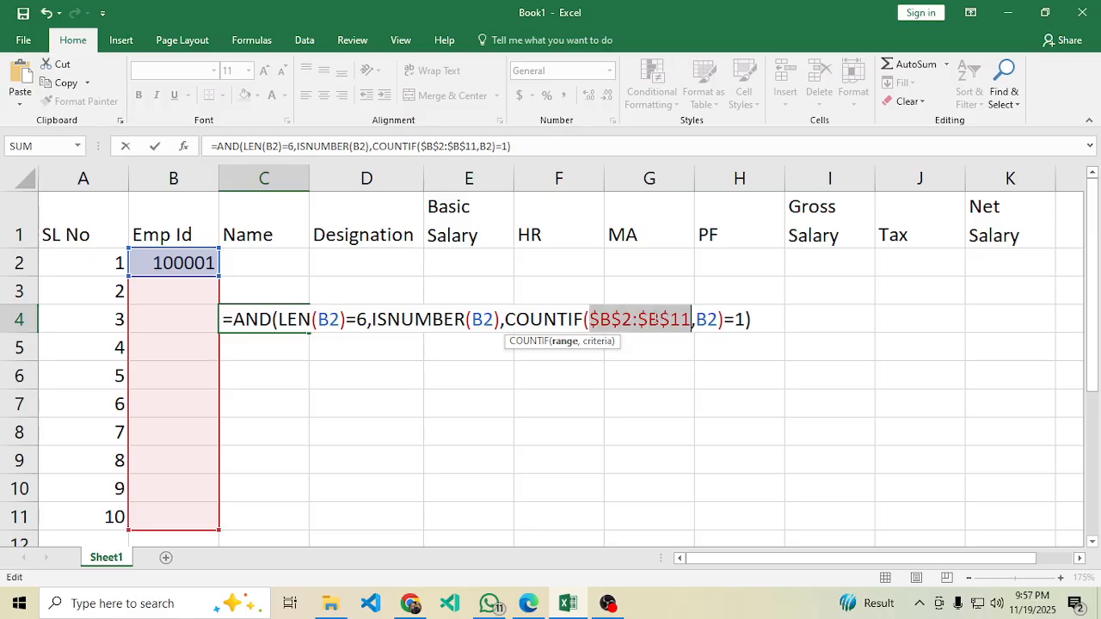
key("Return")
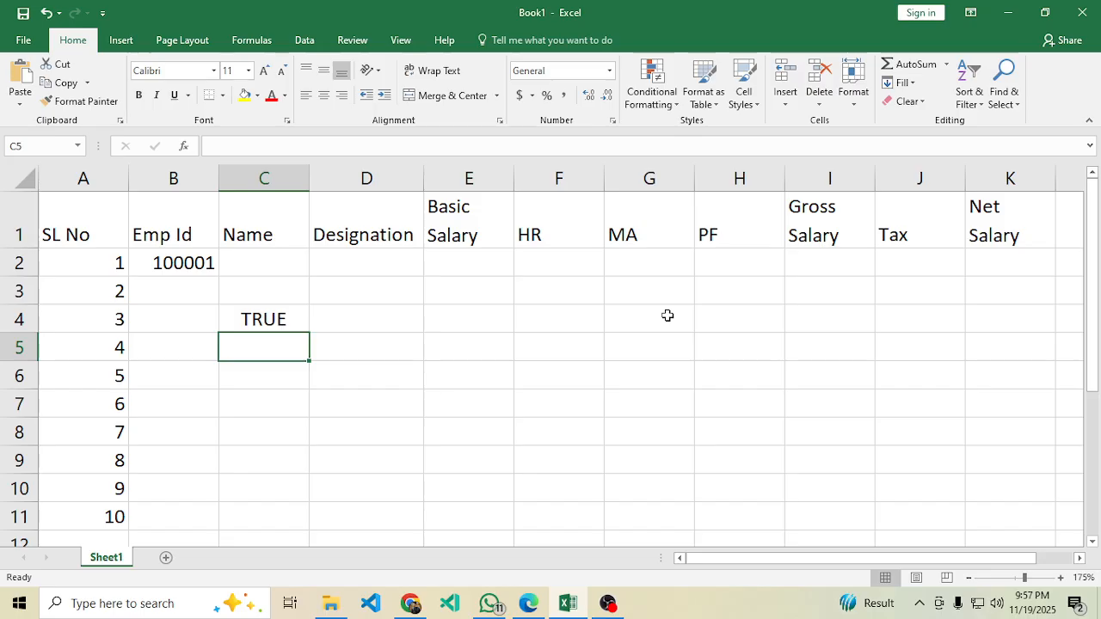
Reopen C4's formula to verify the $B$2:$B$11 reference and recommit it.
left_click(272, 317)
left_click(211, 330)
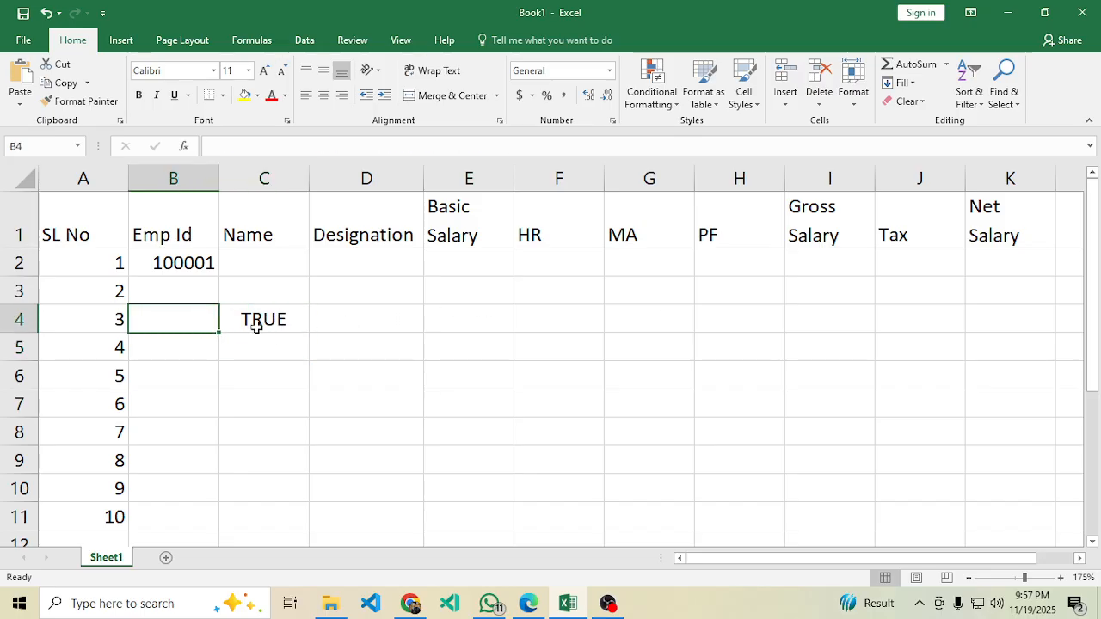
double_click(272, 320)
left_click_drag(602, 322, 683, 324)
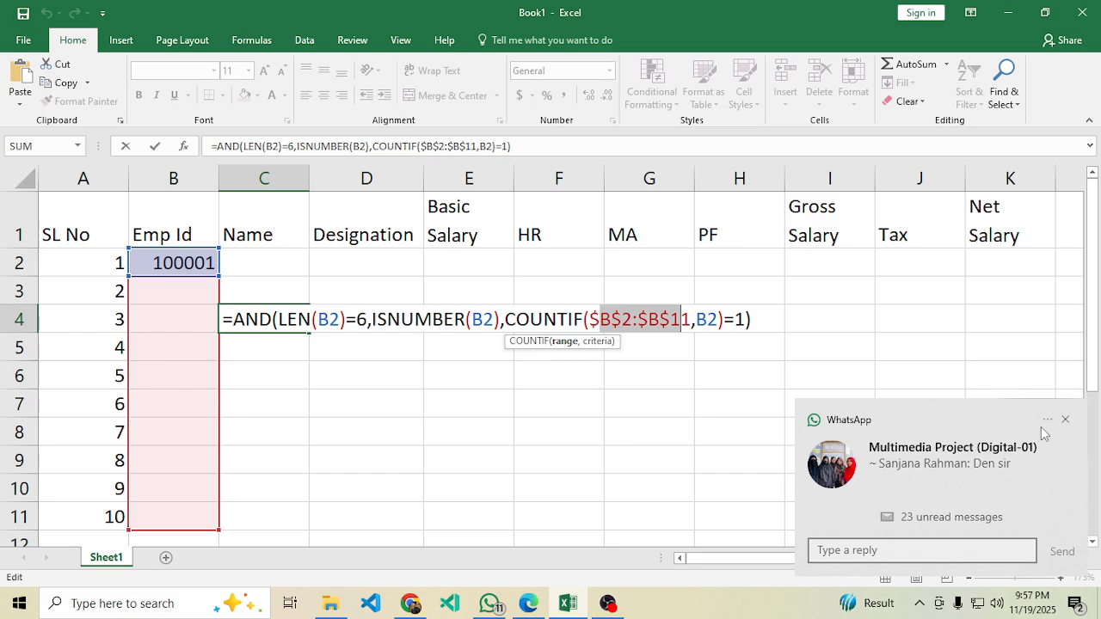
left_click(1066, 421)
left_click(753, 318)
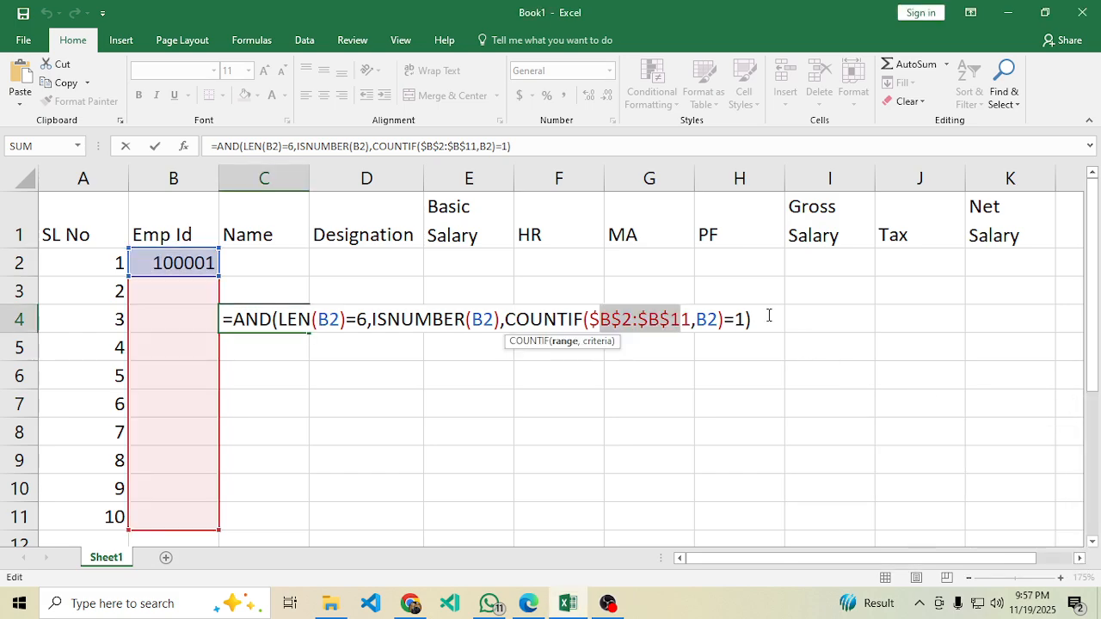
left_click(769, 316)
key("Return")
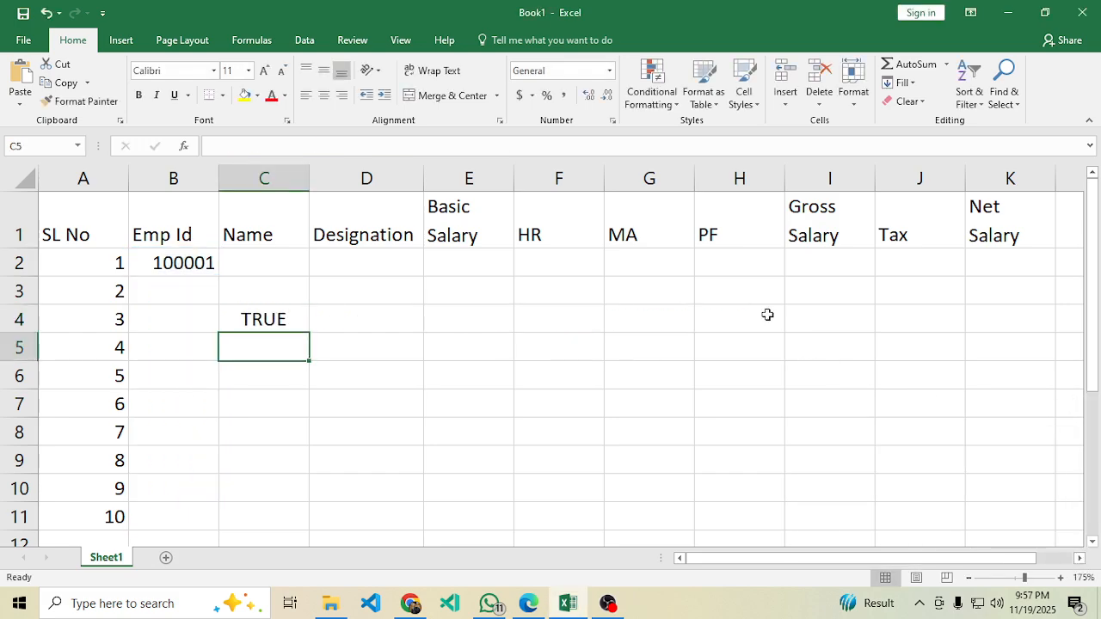
Copy C4's entire formula text from the formula bar.
left_click(273, 320)
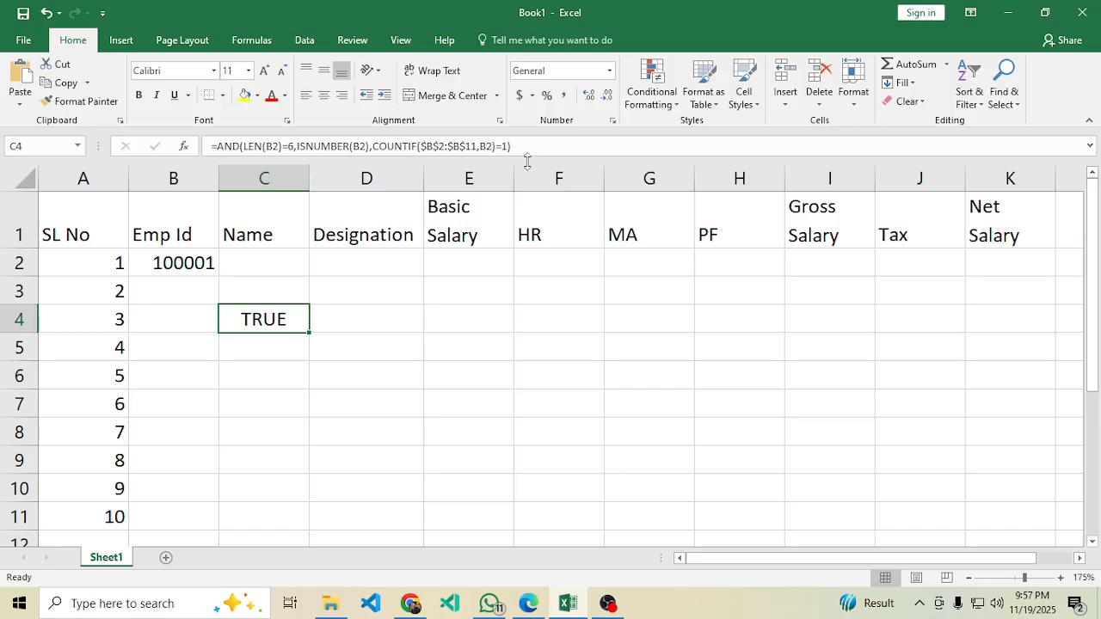
left_click(523, 145)
left_click_drag(523, 145, 190, 144)
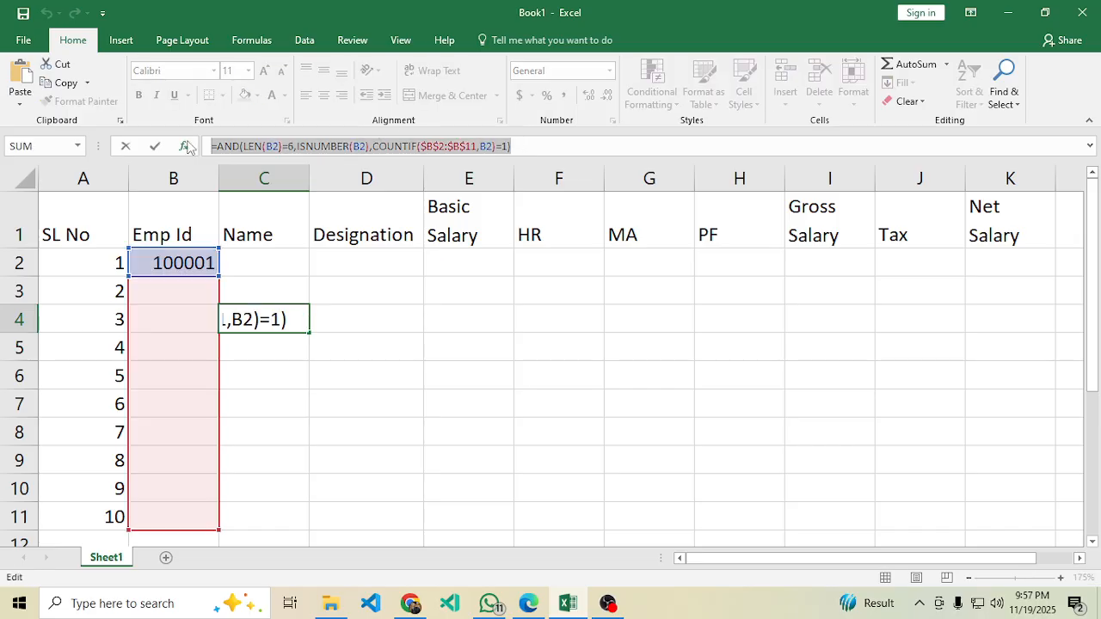
key("Return")
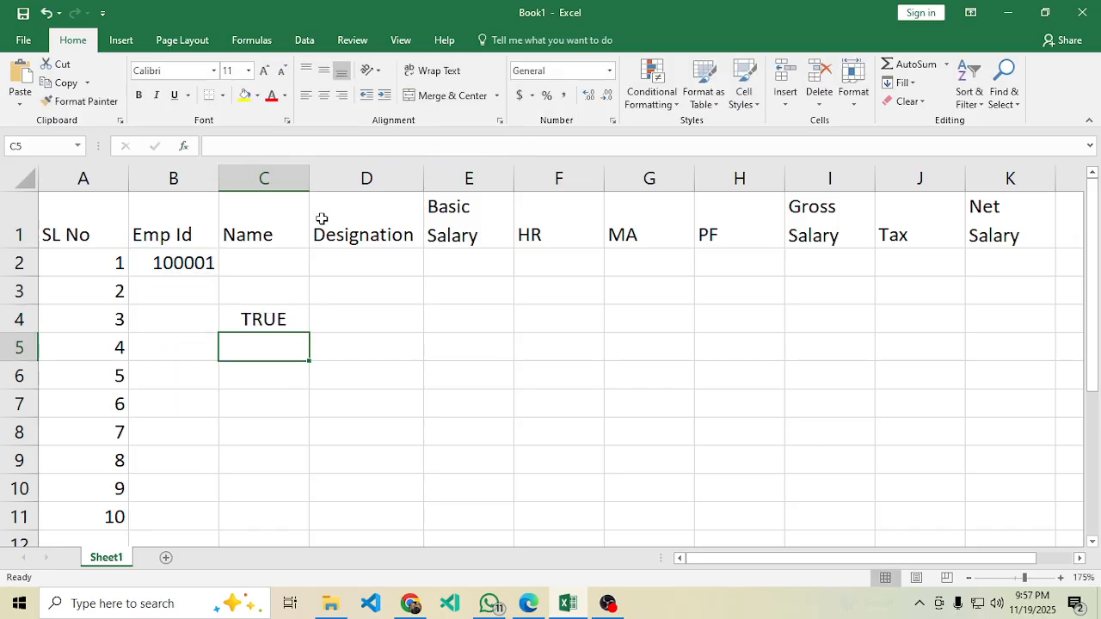
Apply a Custom data validation rule to B2:B11 using the pasted AND/ISNUMBER/COUNTIF formula.
left_click_drag(178, 264, 160, 523)
left_click(311, 41)
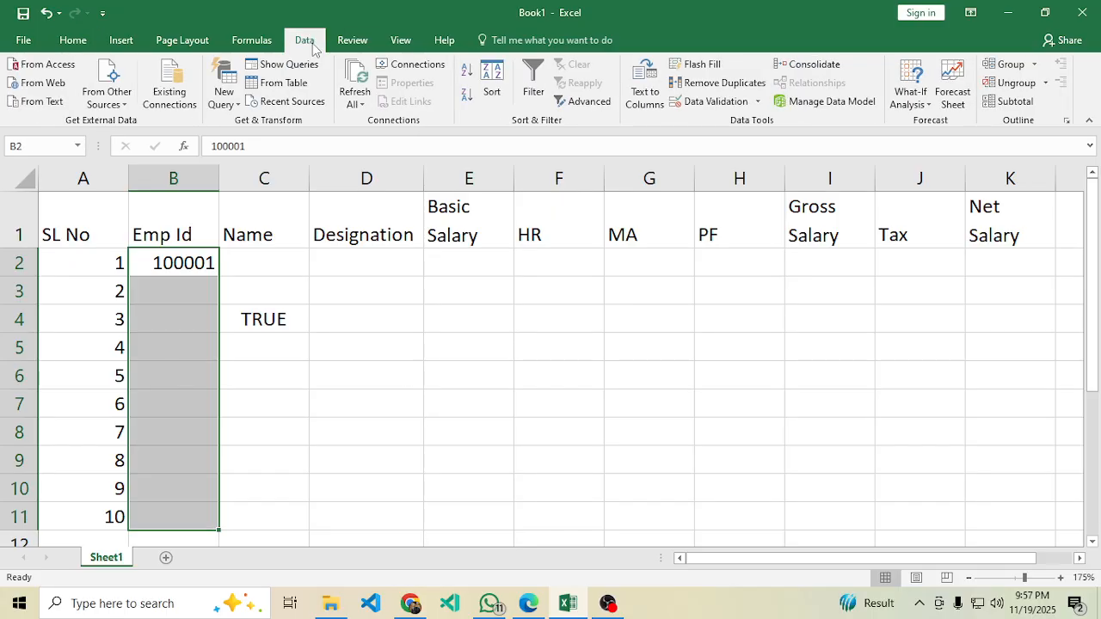
left_click(722, 102)
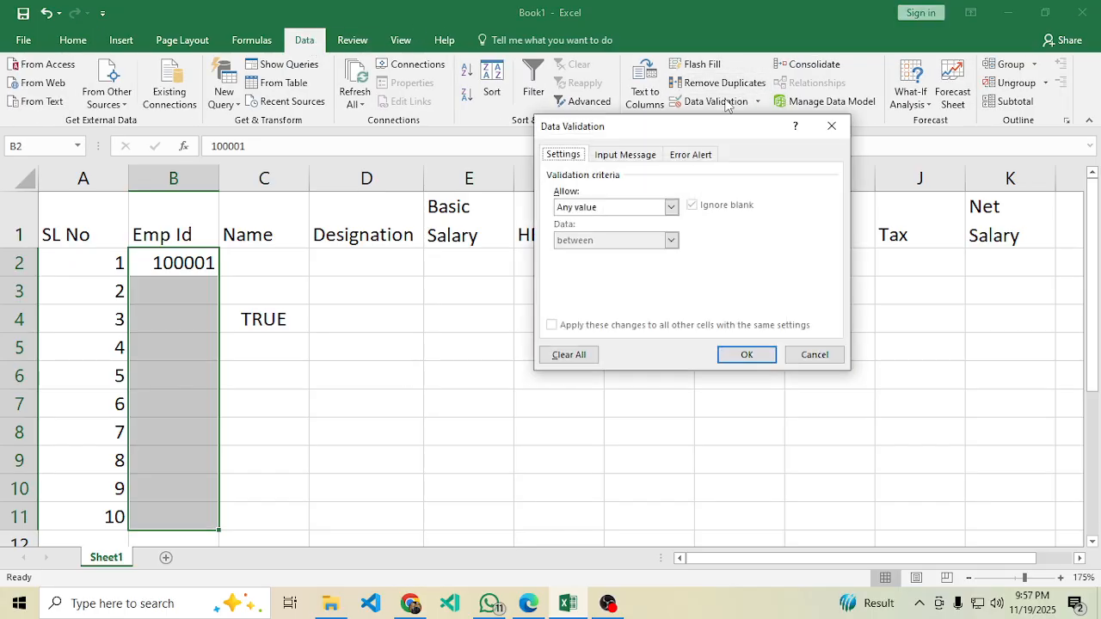
left_click(672, 208)
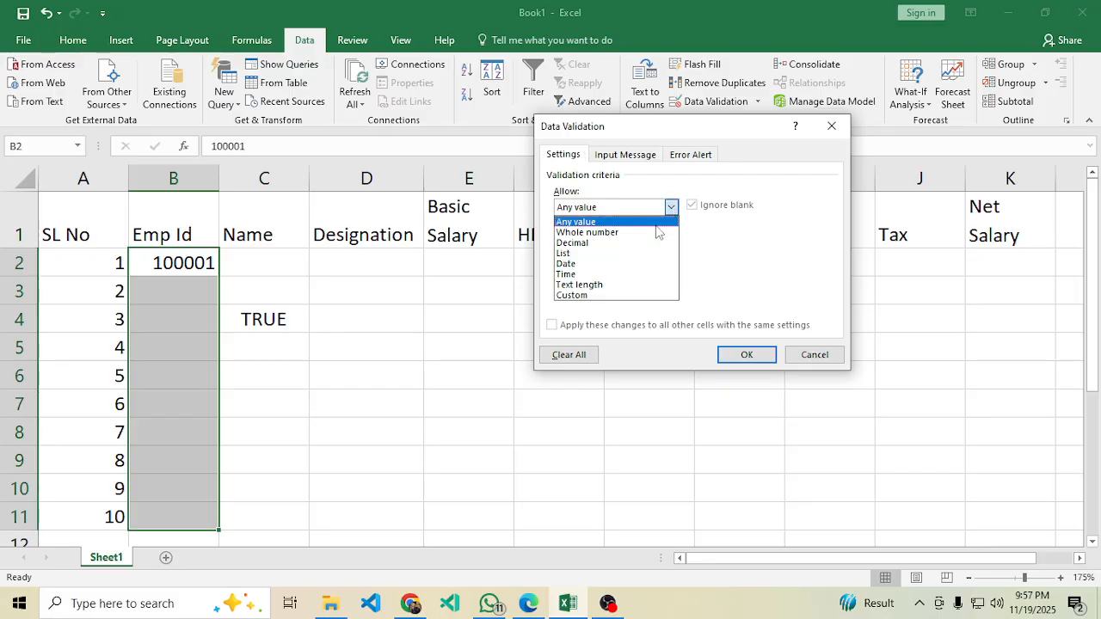
left_click(594, 296)
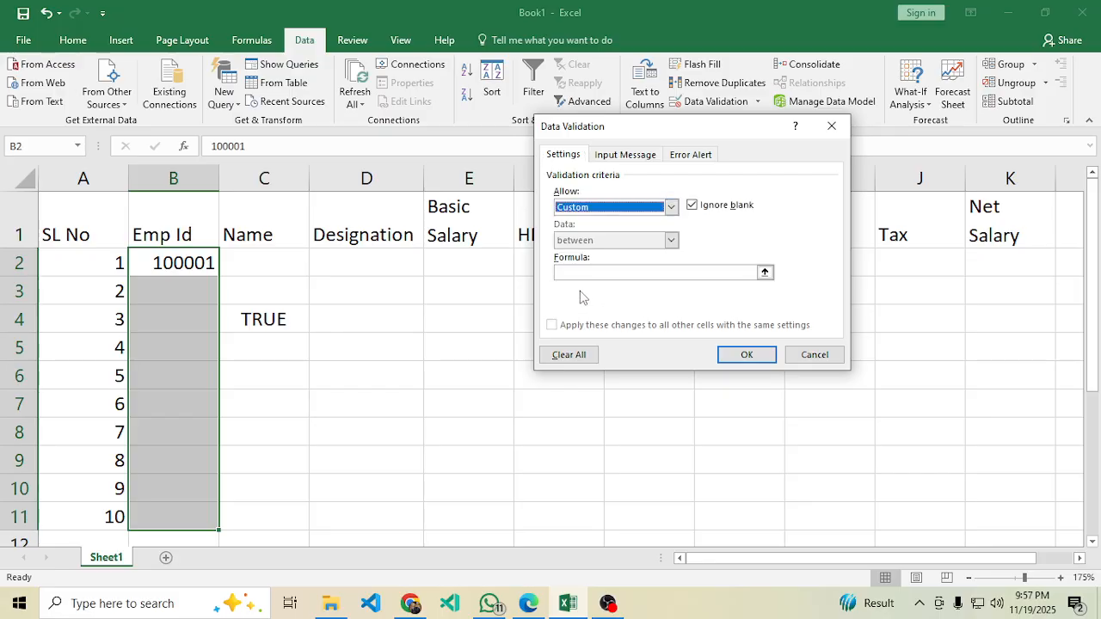
left_click(564, 273)
type("=AND(ISNUMBER(B2),COUNTIF($B$2:$B$11,B2)=1)")
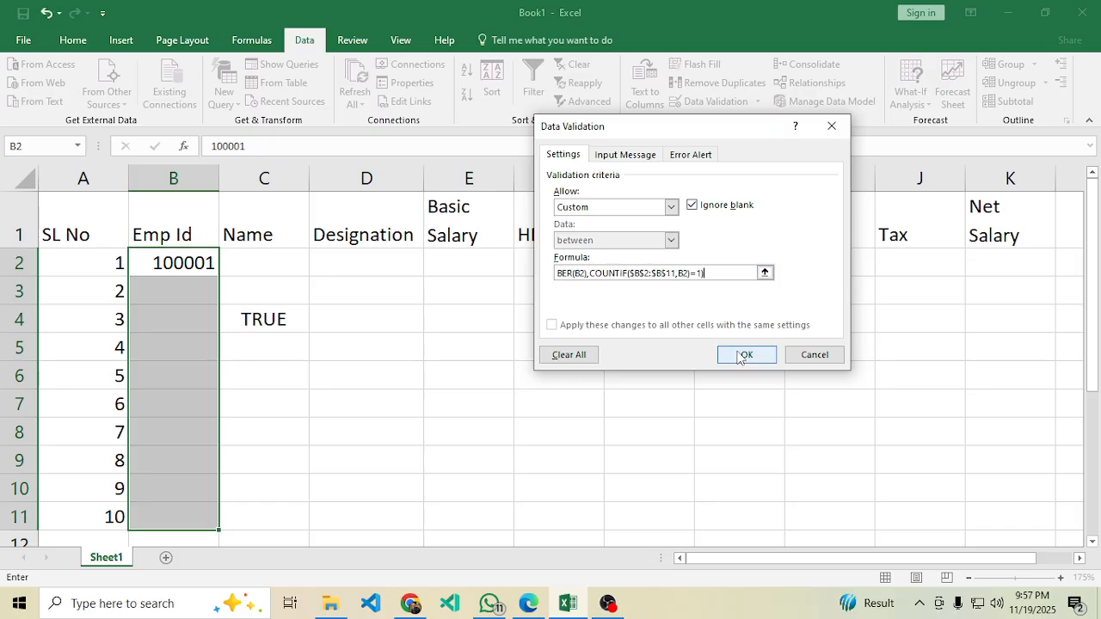
left_click(737, 348)
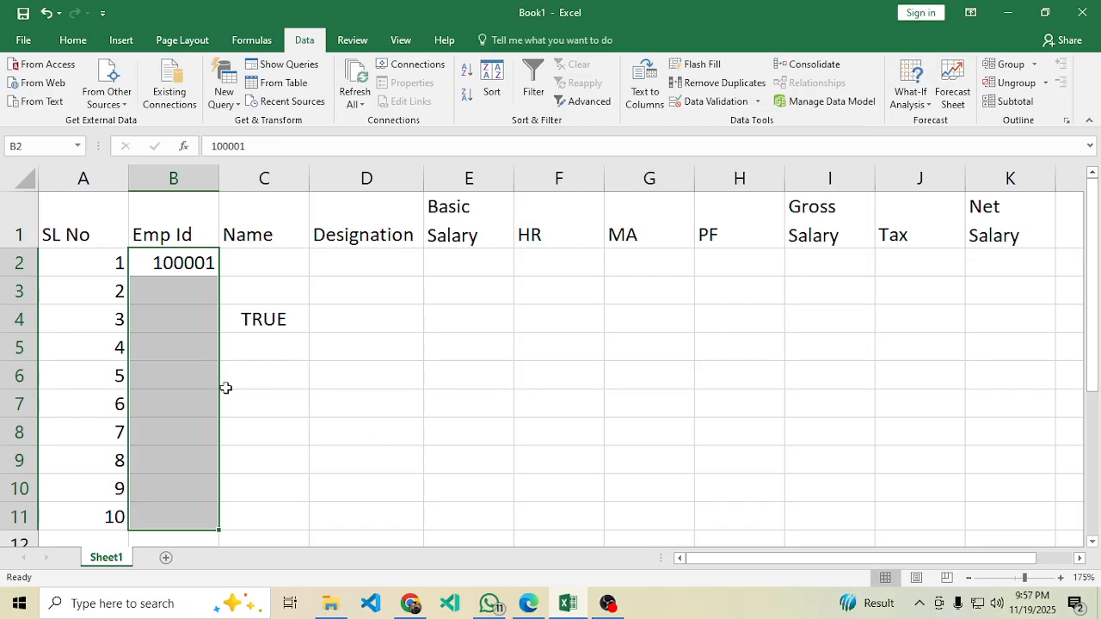
left_click(191, 376)
left_click_drag(184, 264, 186, 513)
Test the rule by entering duplicate ID 100001 in B3 and dismiss the validation error.
left_click(178, 309)
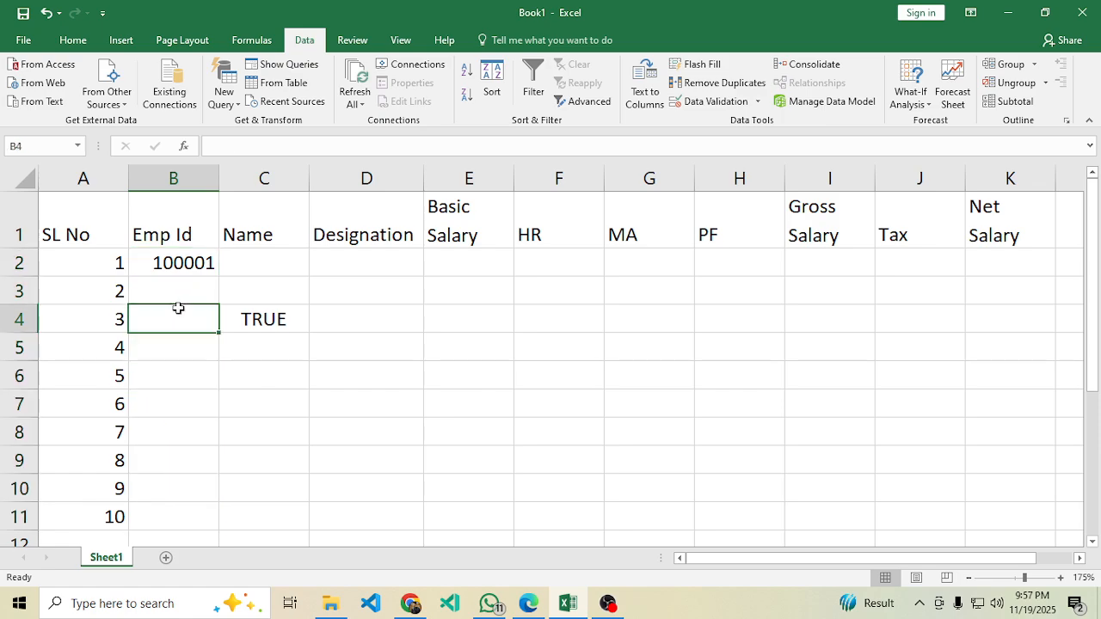
left_click(182, 284)
type("100")
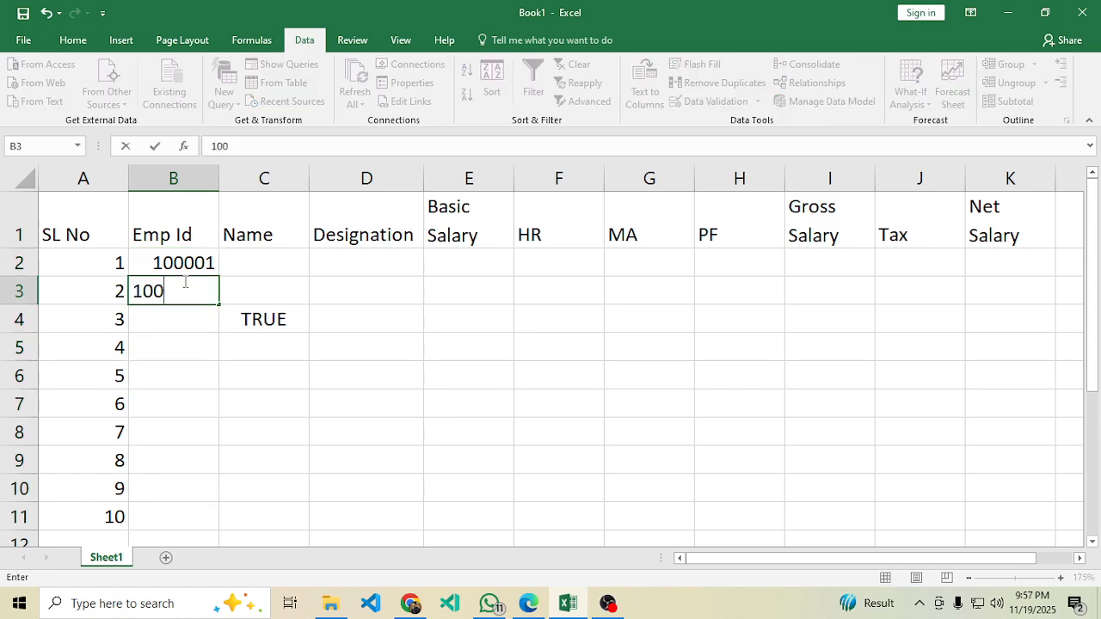
type("001")
key("Return")
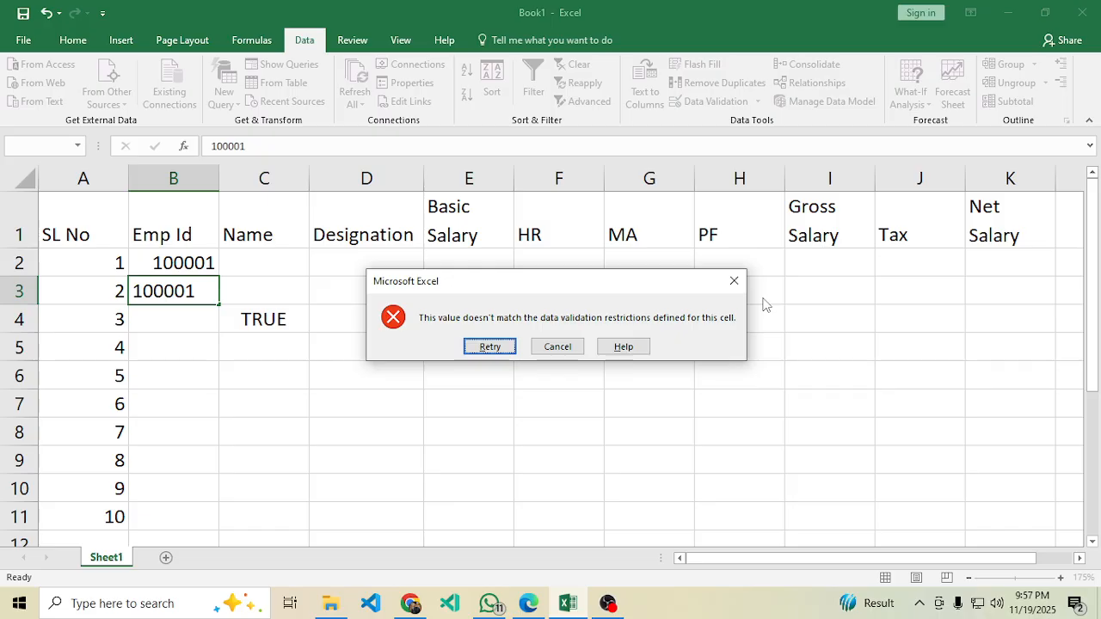
left_click(734, 280)
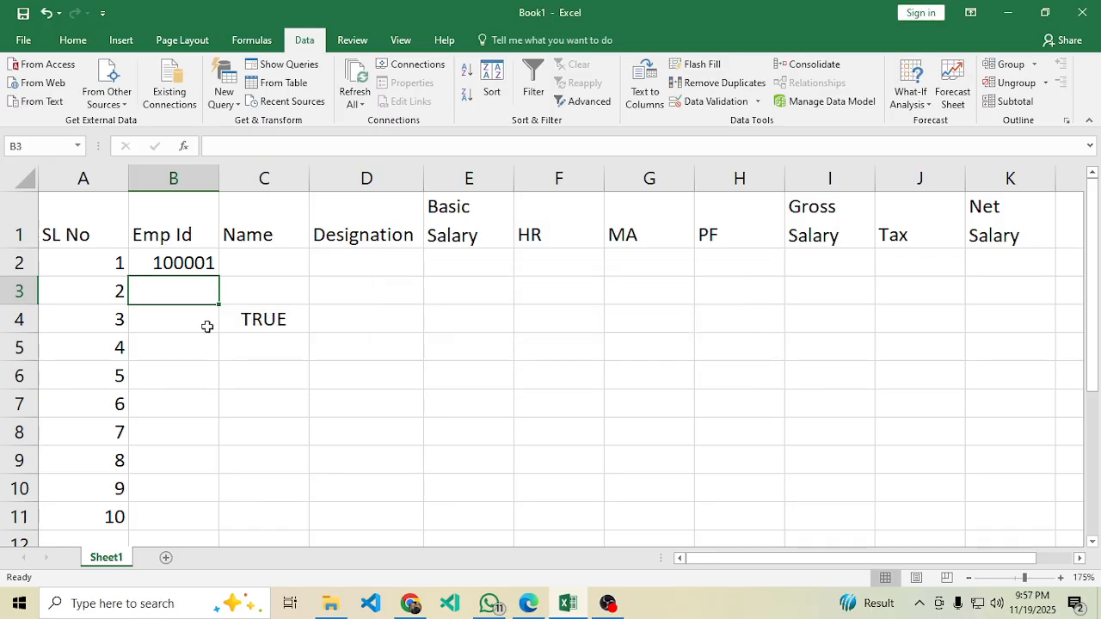
Delete the C4 test formula and fill Emp Ids 100001–100010 down to B11.
left_click(261, 318)
key("Delete")
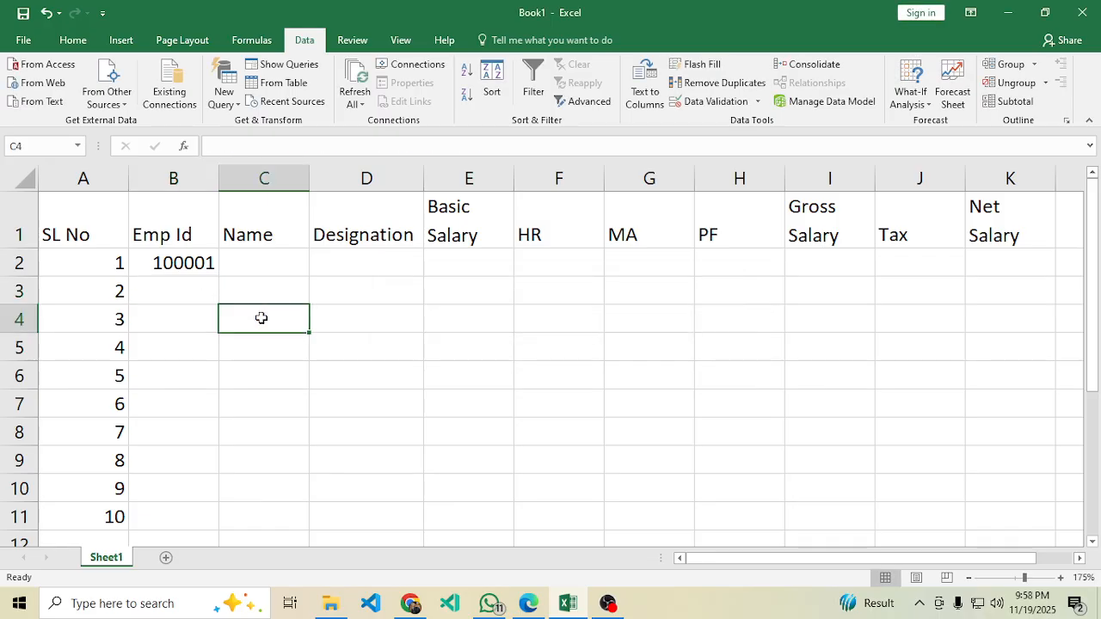
left_click(185, 262)
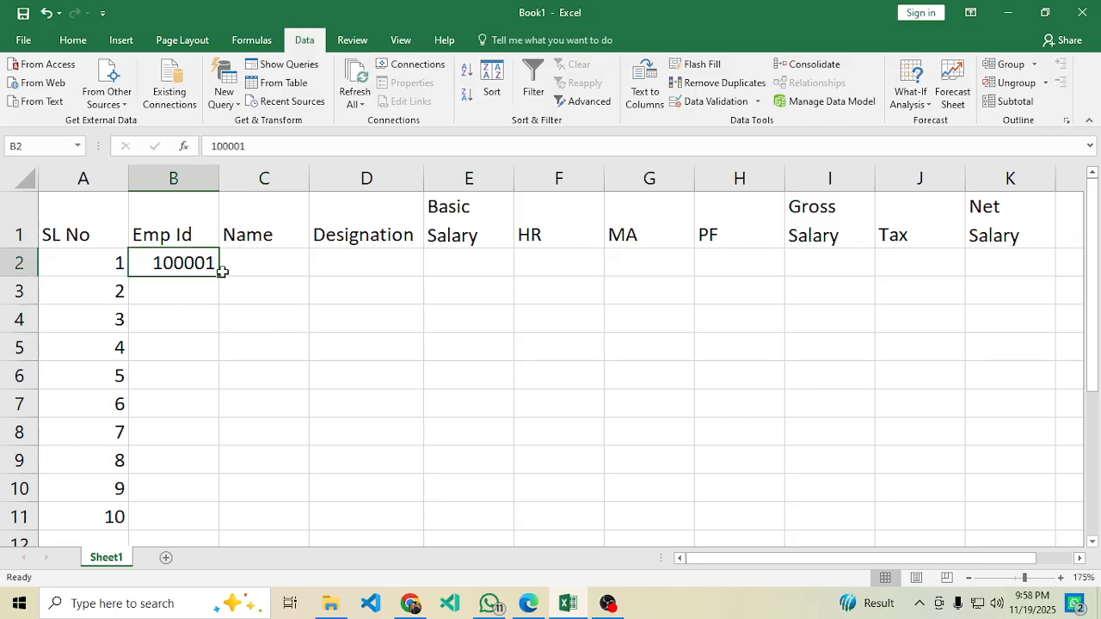
left_click_drag(221, 276, 202, 474)
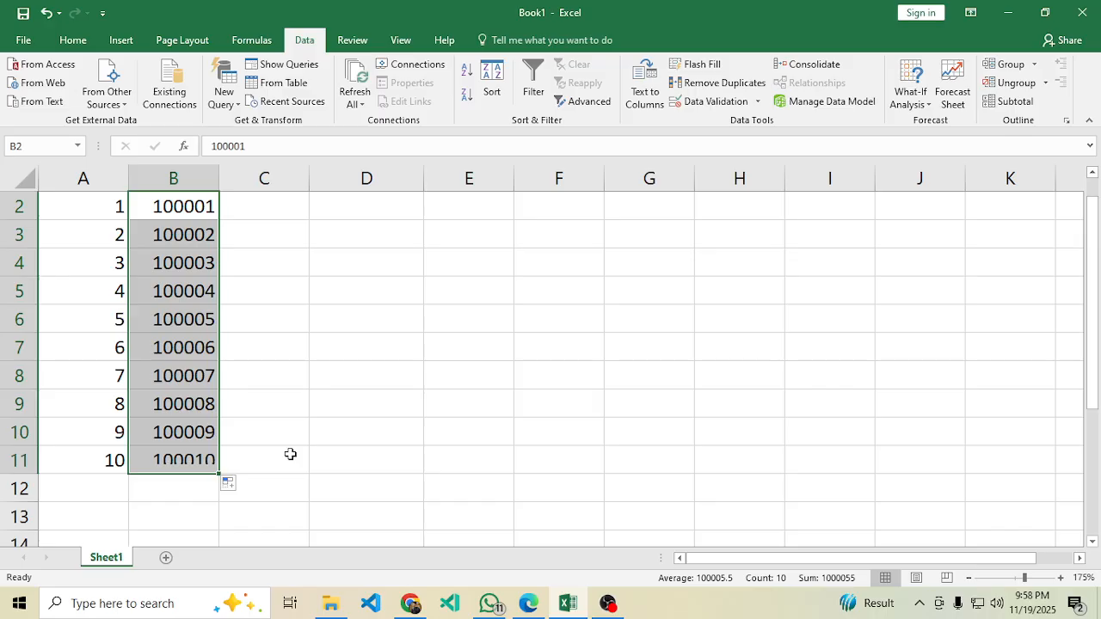
scroll(315, 412, "up", 1)
scroll(301, 423, "down", 1)
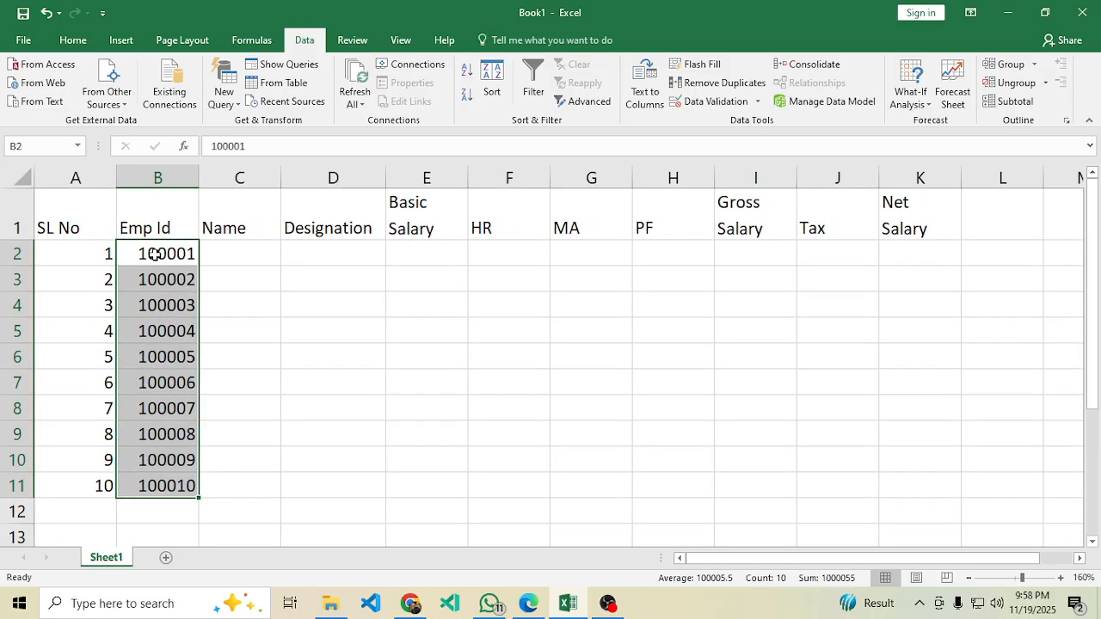
Check the PDF's employee list, then enter the first five employee names in C2:C6.
left_click(185, 254)
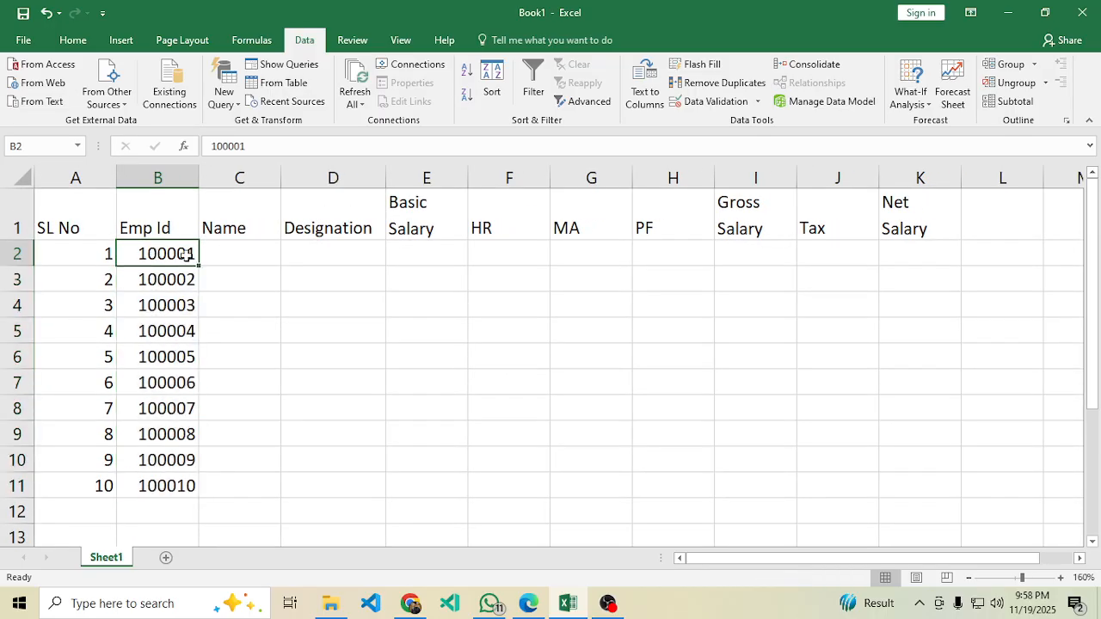
left_click(573, 604)
scroll(499, 410, "down", 12)
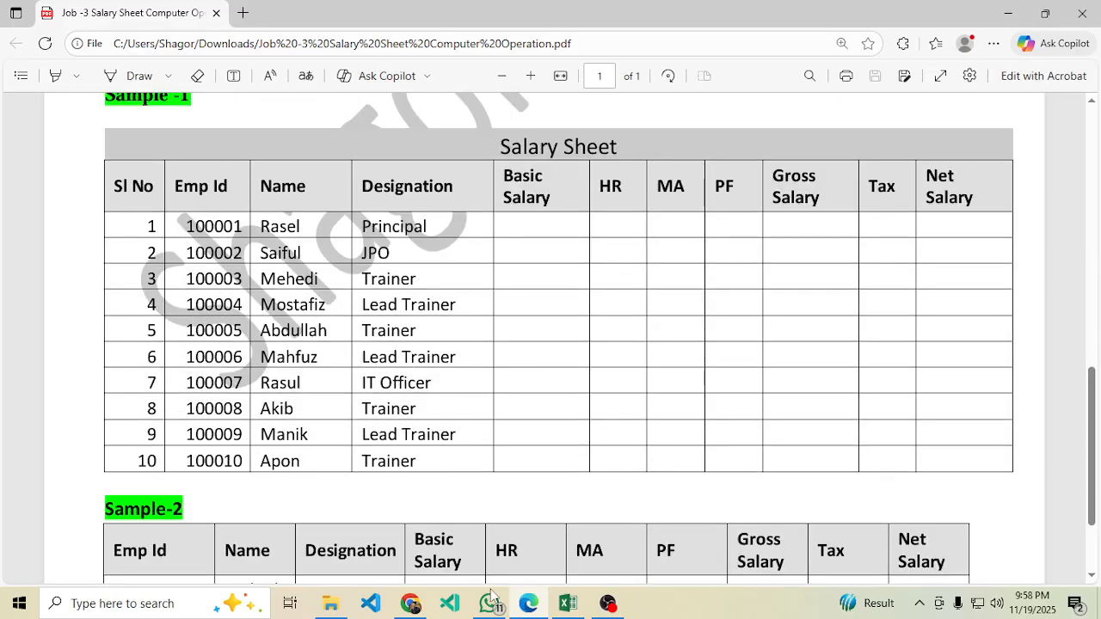
left_click(567, 604)
left_click(231, 256)
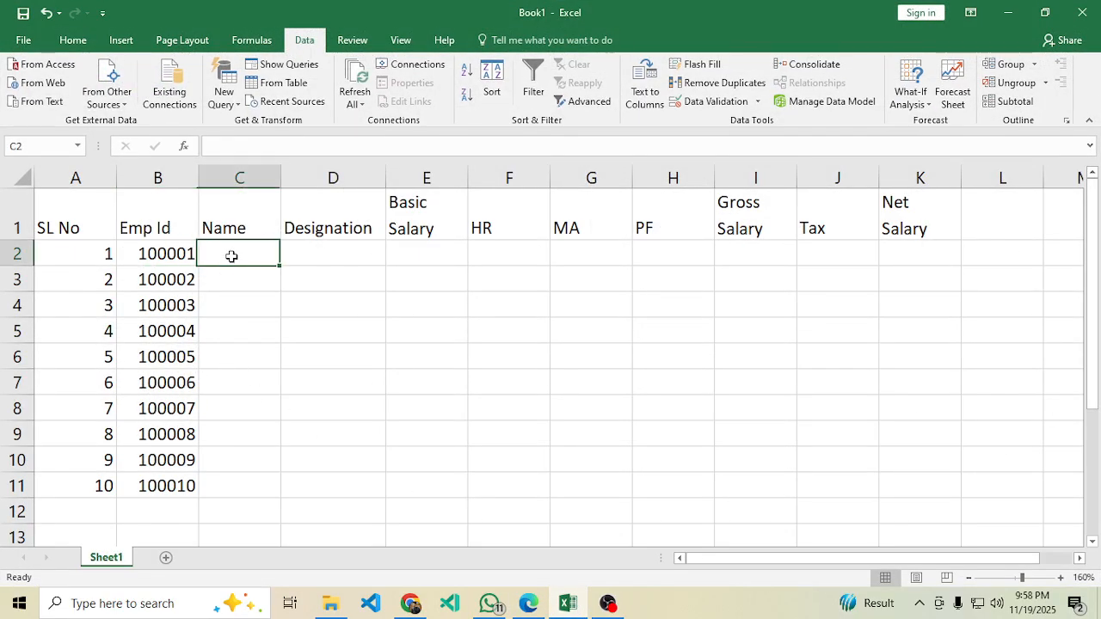
type("Rasel")
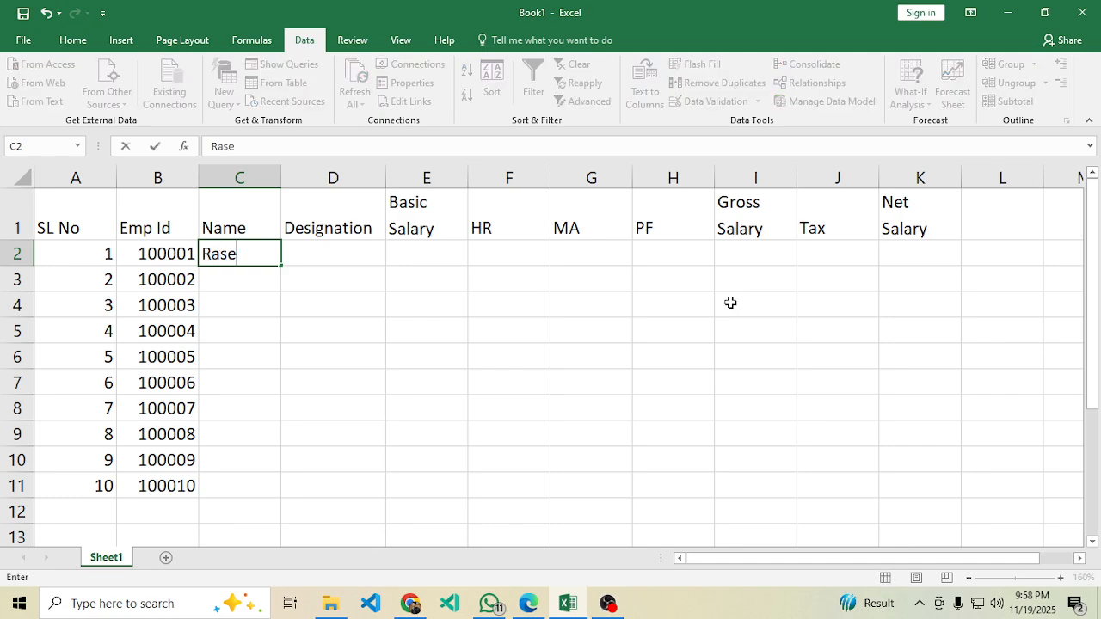
key("Return")
type("Saiful")
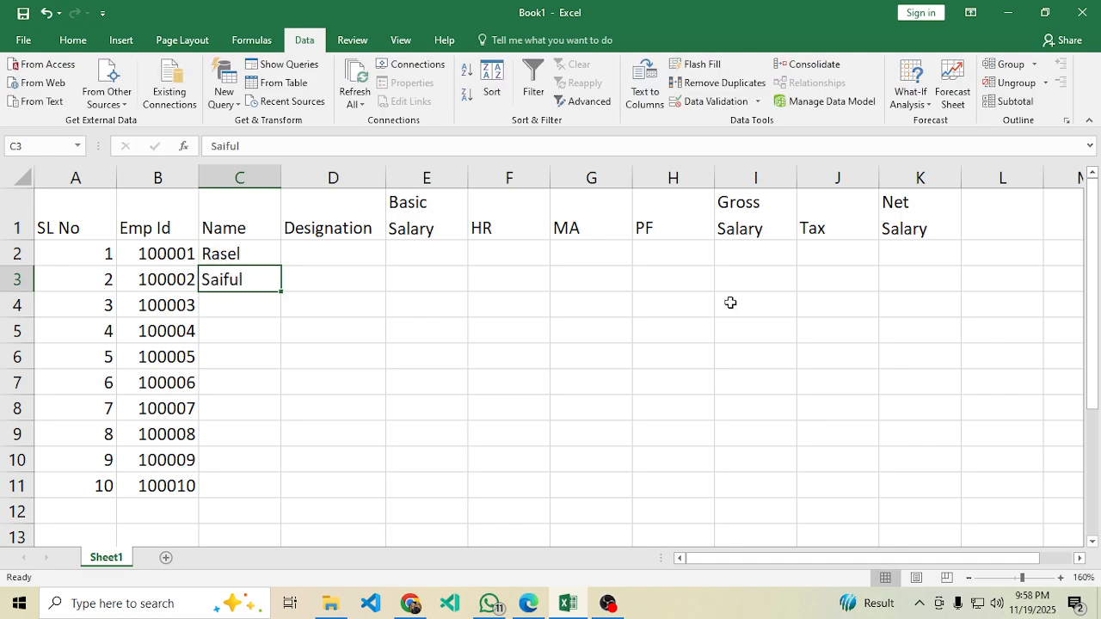
key("Return")
type("Mehedi")
key("Return")
type("Abdullah")
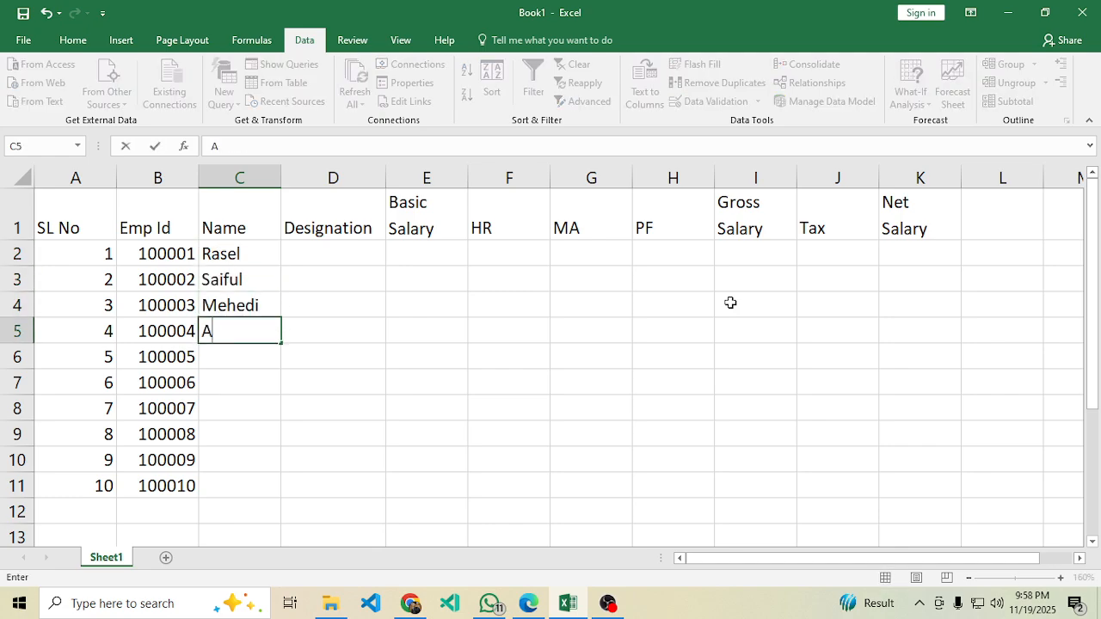
key("Return")
type("Mostafiz")
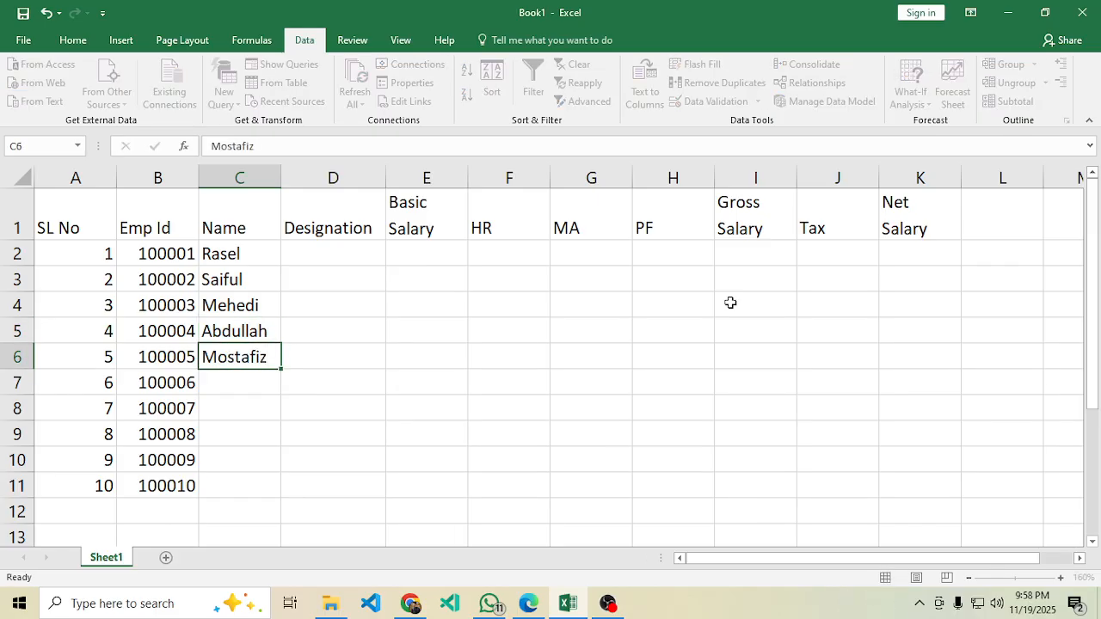
key("Return")
Enter the remaining five employee names in C7:C11.
type("Abir")
key("Return")
type("Sihab")
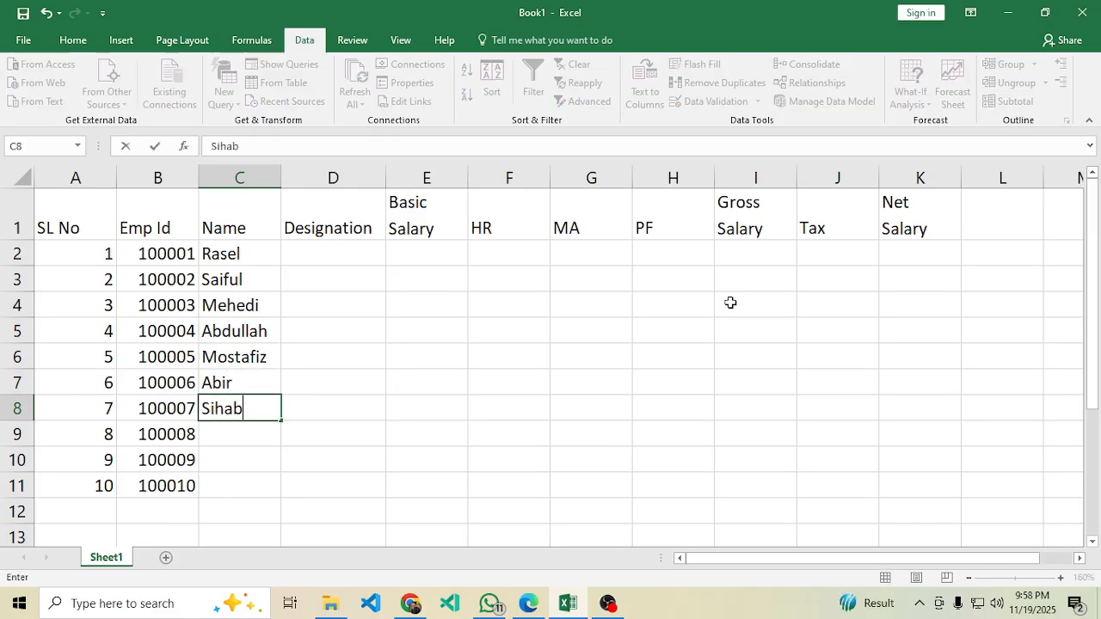
key("Return")
type("Rakib")
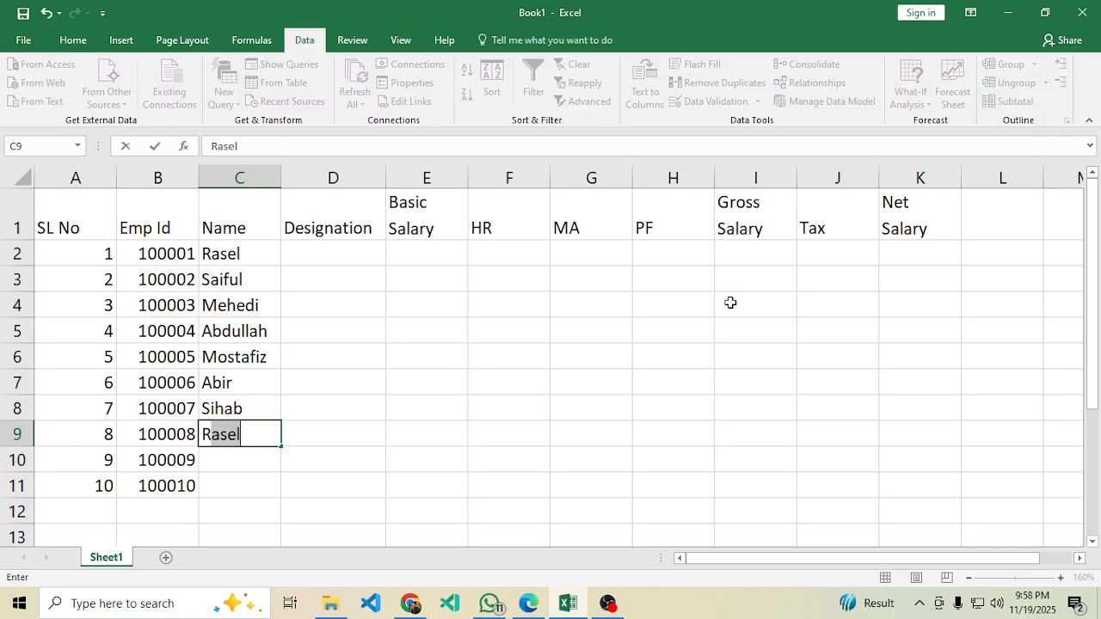
key("Return")
type("Mos")
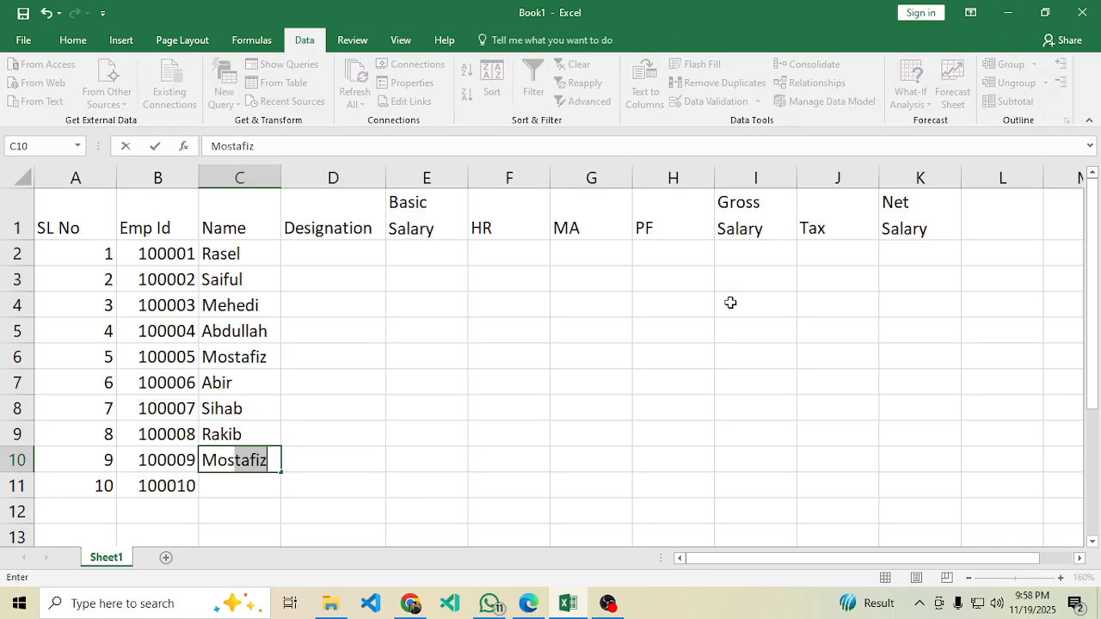
key("BackSpace")
key("BackSpace")
type("tak")
key("Return")
type("Sojib")
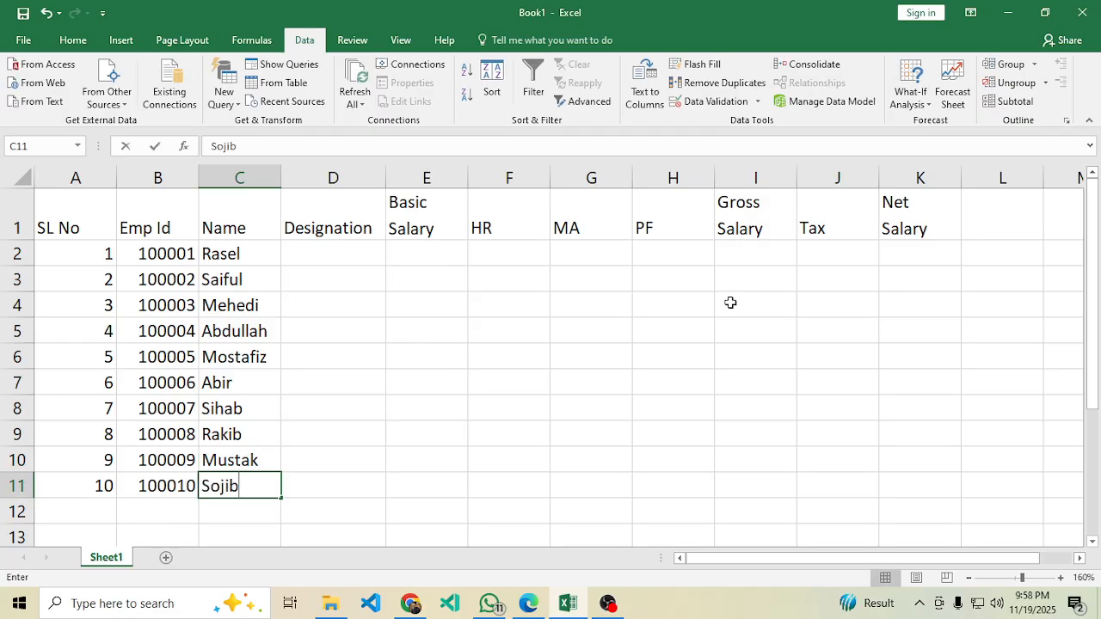
key("Return")
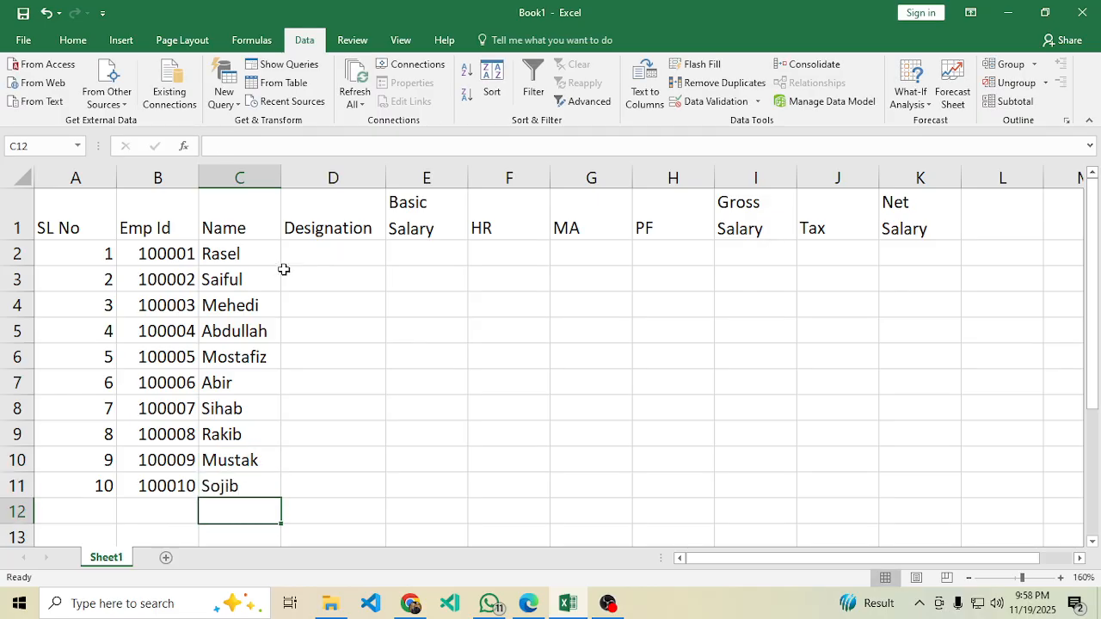
left_click(323, 251)
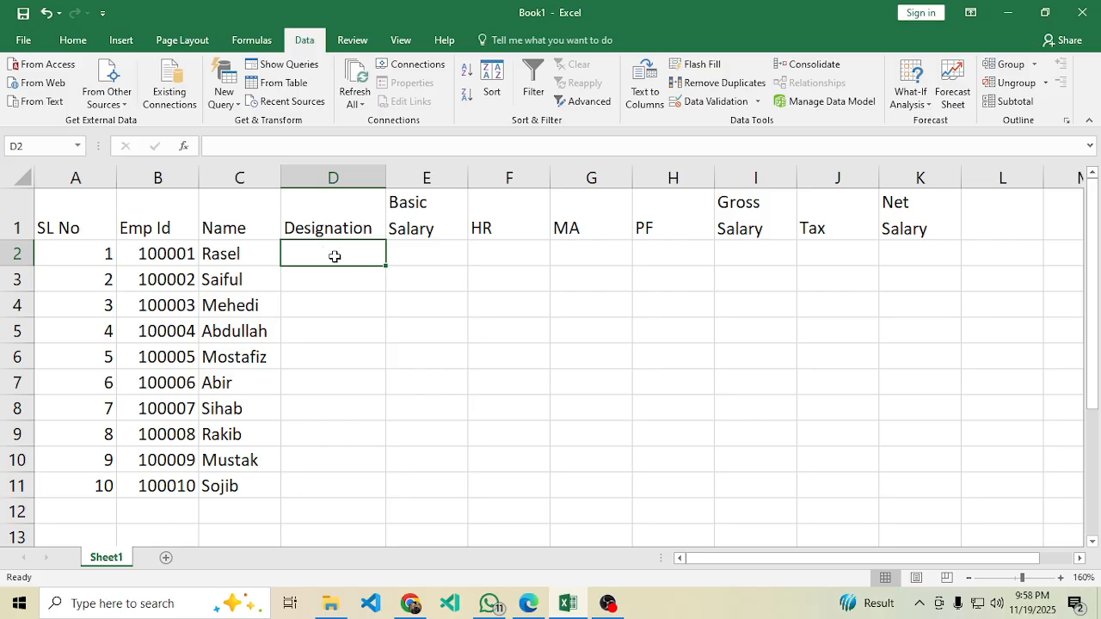
left_click(528, 605)
scroll(465, 413, "up", 5)
scroll(382, 358, "down", 3)
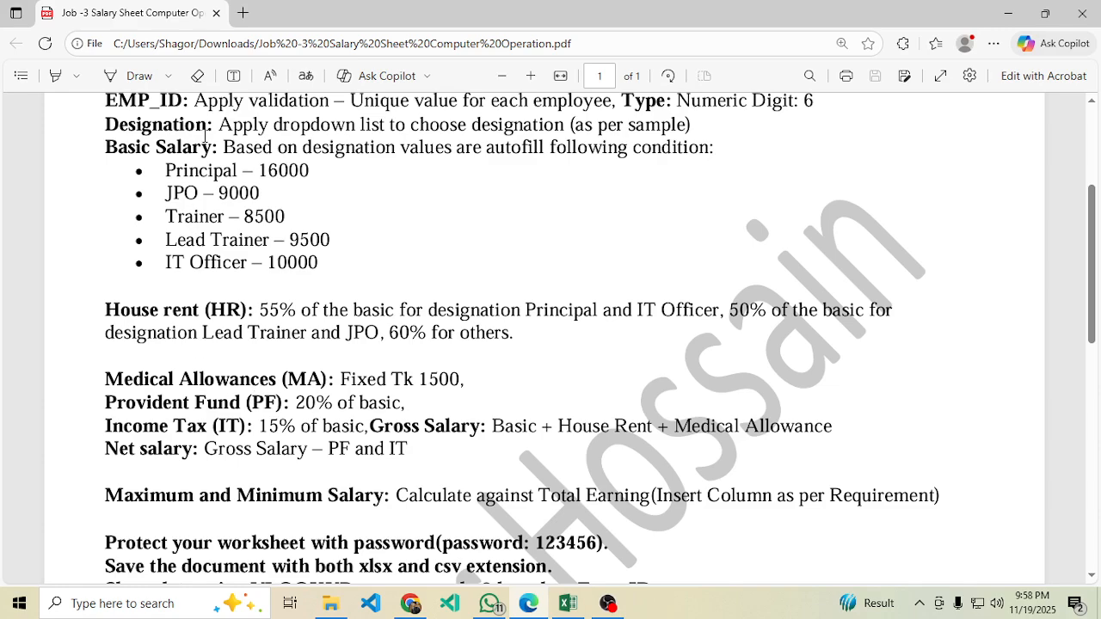
left_click_drag(221, 124, 554, 125)
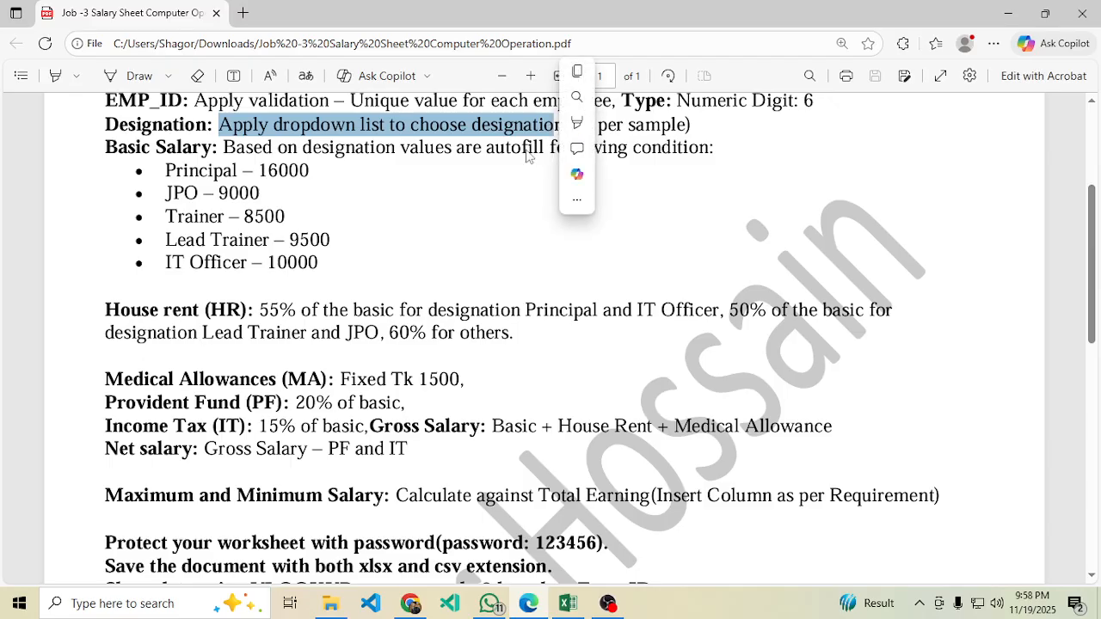
left_click(568, 603)
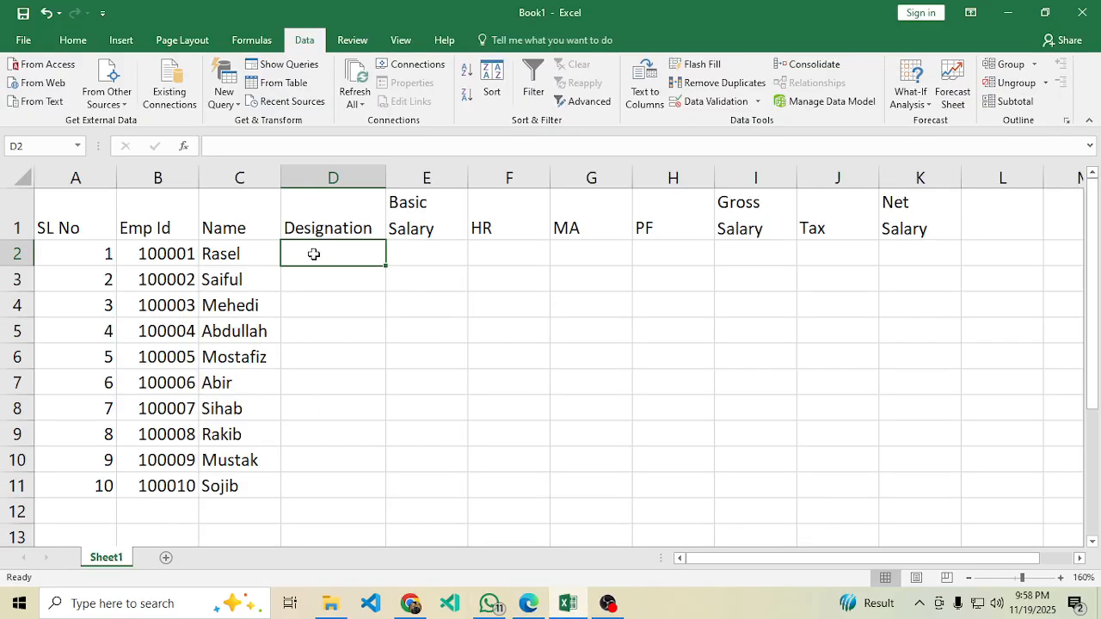
Select D2:D11 and set its Data Validation to allow a List.
left_click(338, 467)
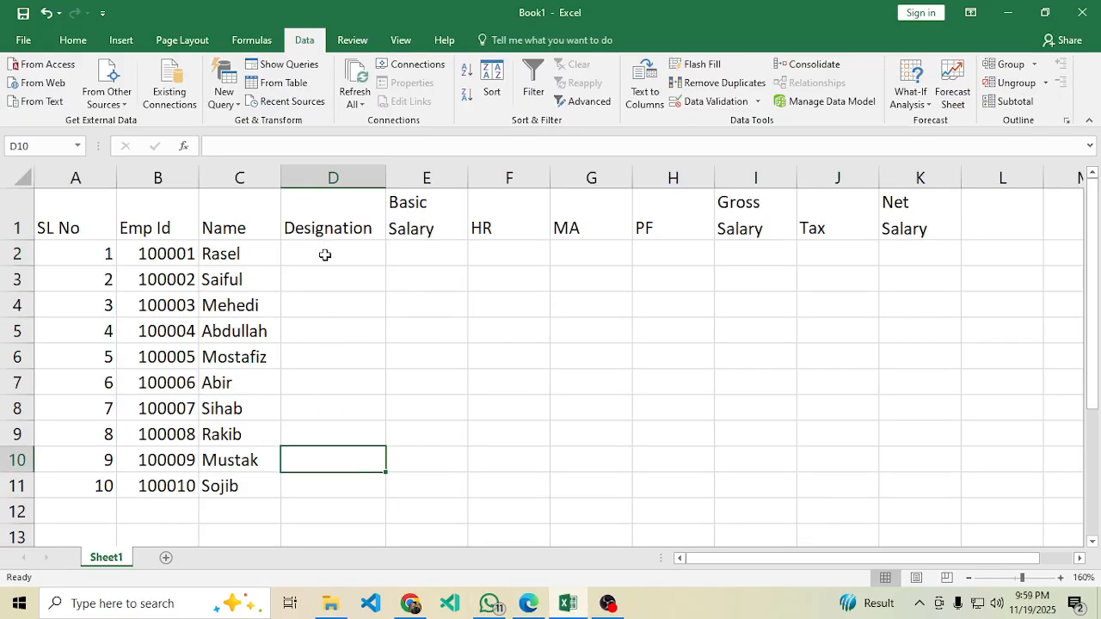
left_click_drag(323, 254, 312, 488)
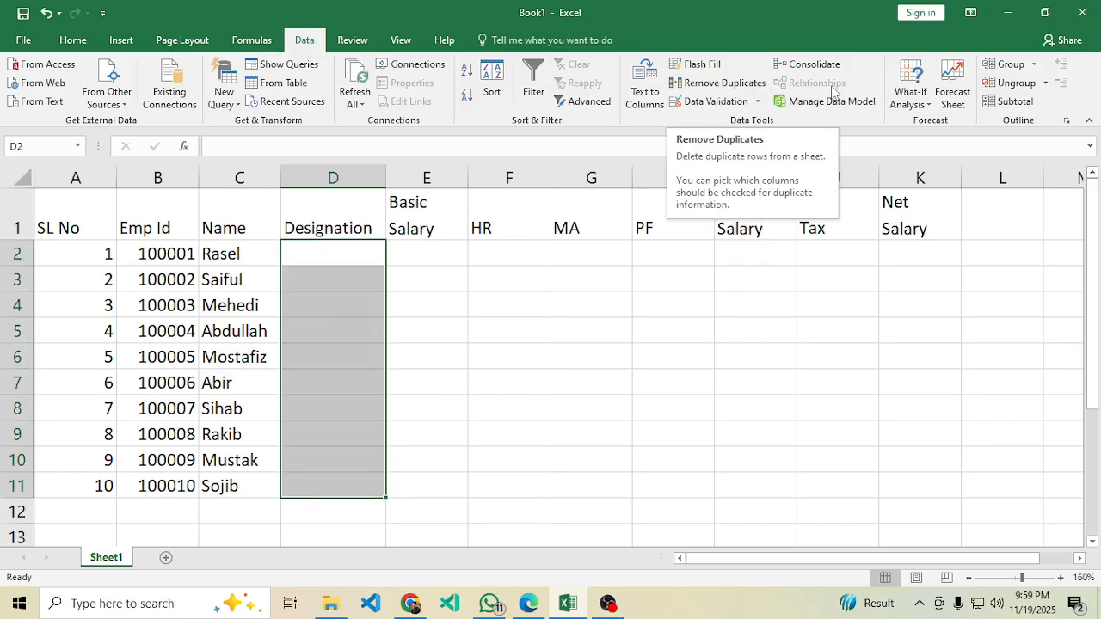
left_click(716, 102)
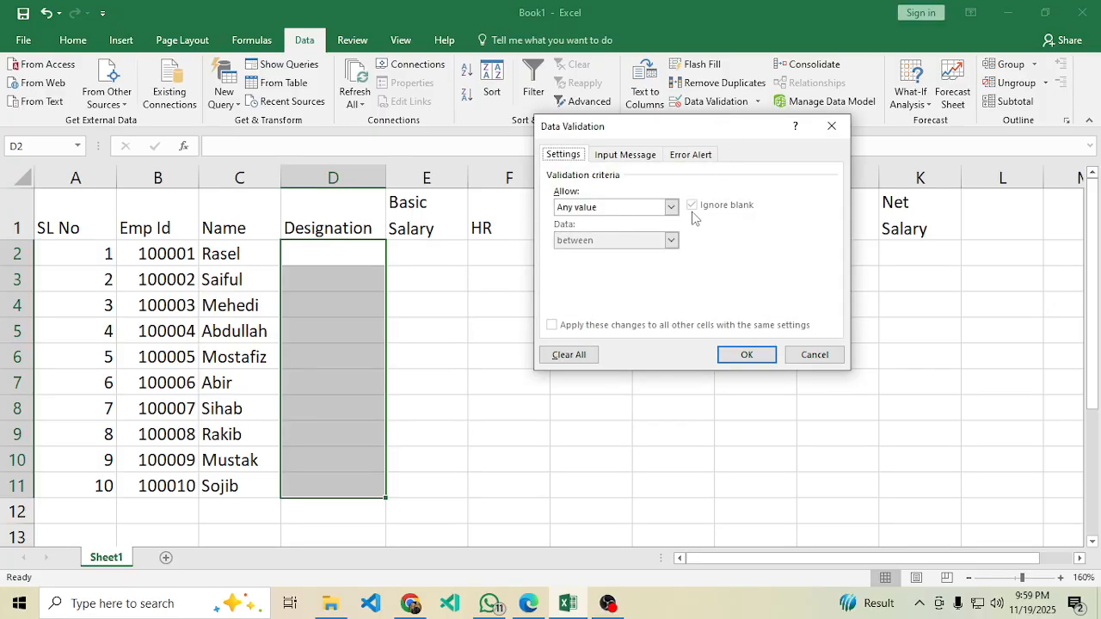
left_click(671, 208)
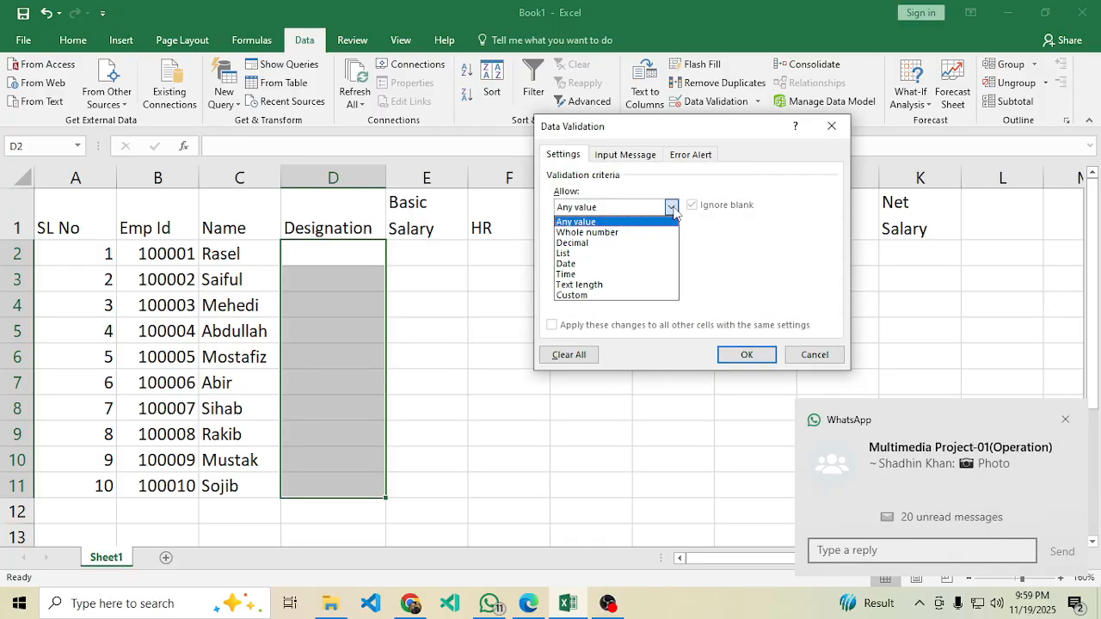
left_click(654, 253)
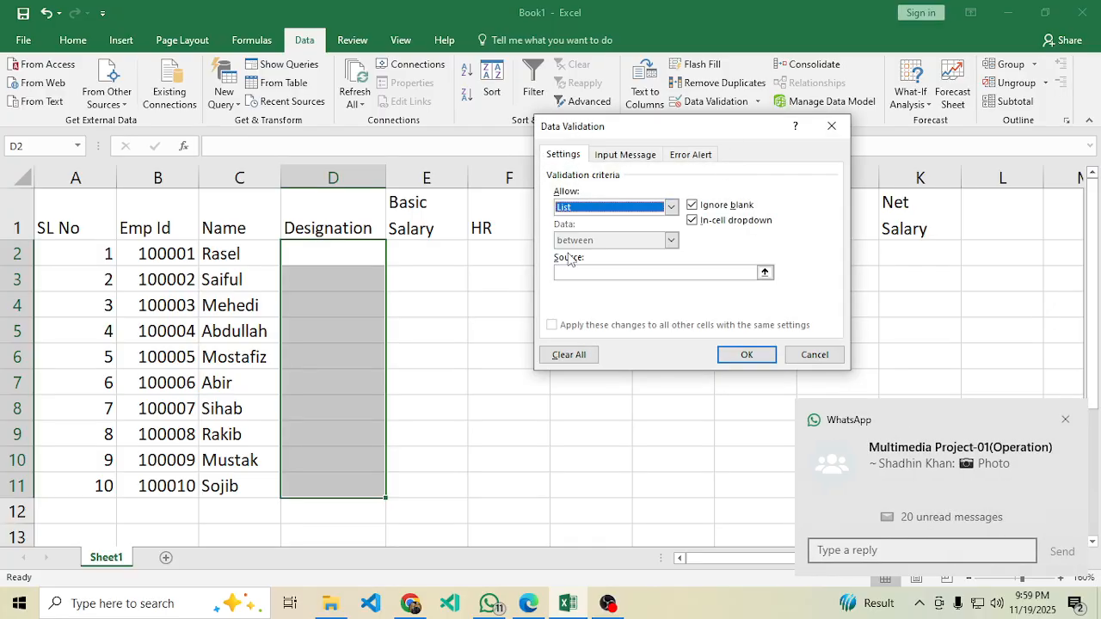
left_click(581, 274)
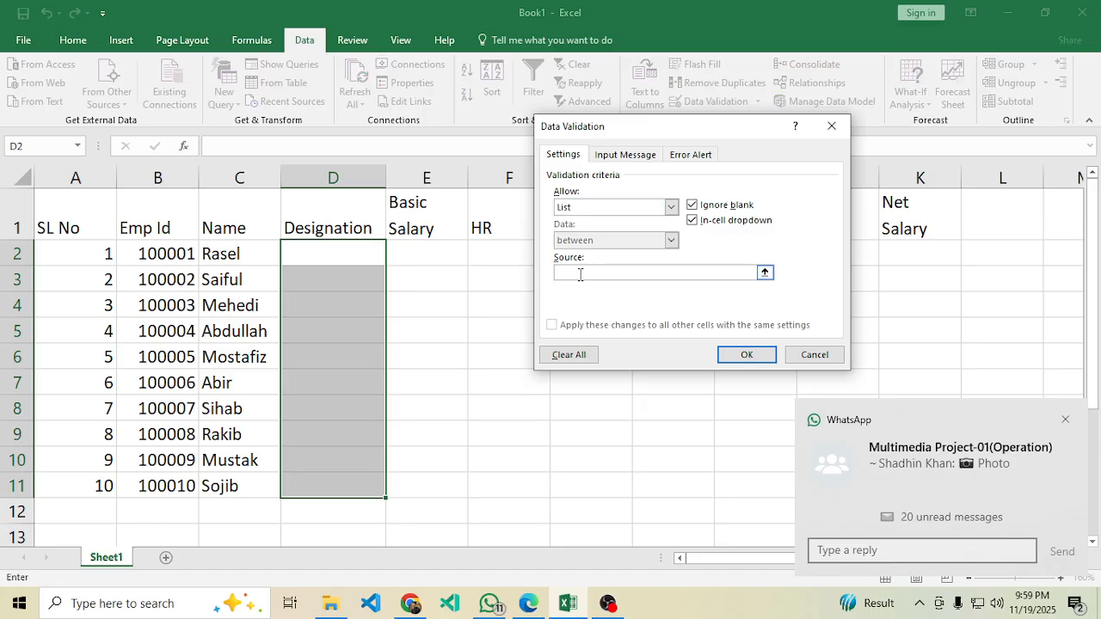
Start the list source with Principal copied from the PDF, followed by JPO.
left_click(529, 603)
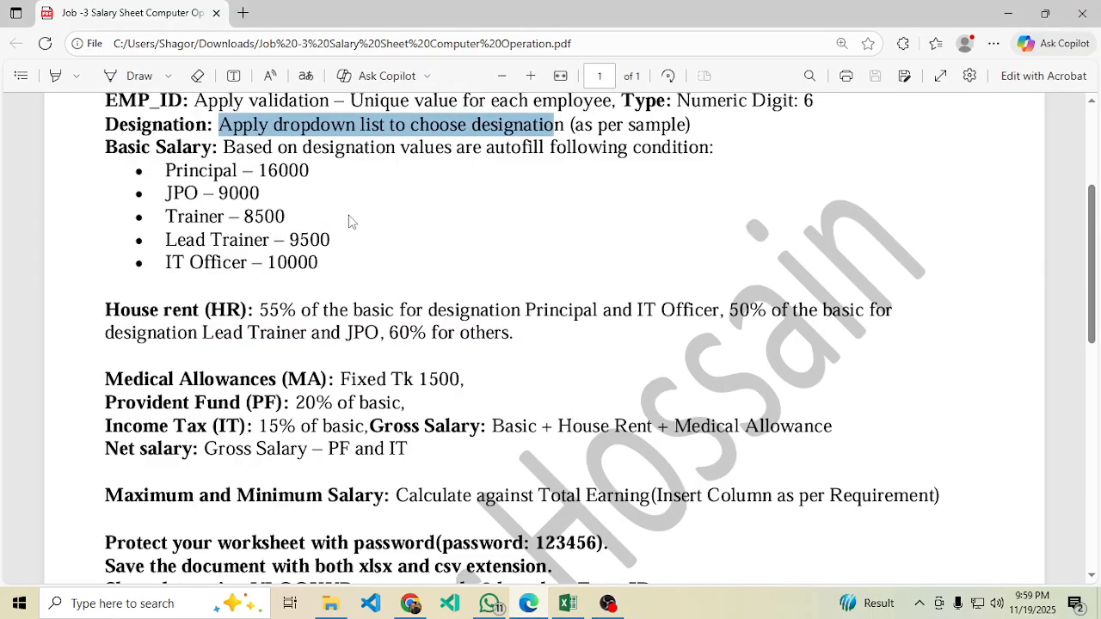
double_click(200, 170)
key("ctrl+c")
left_click(567, 603)
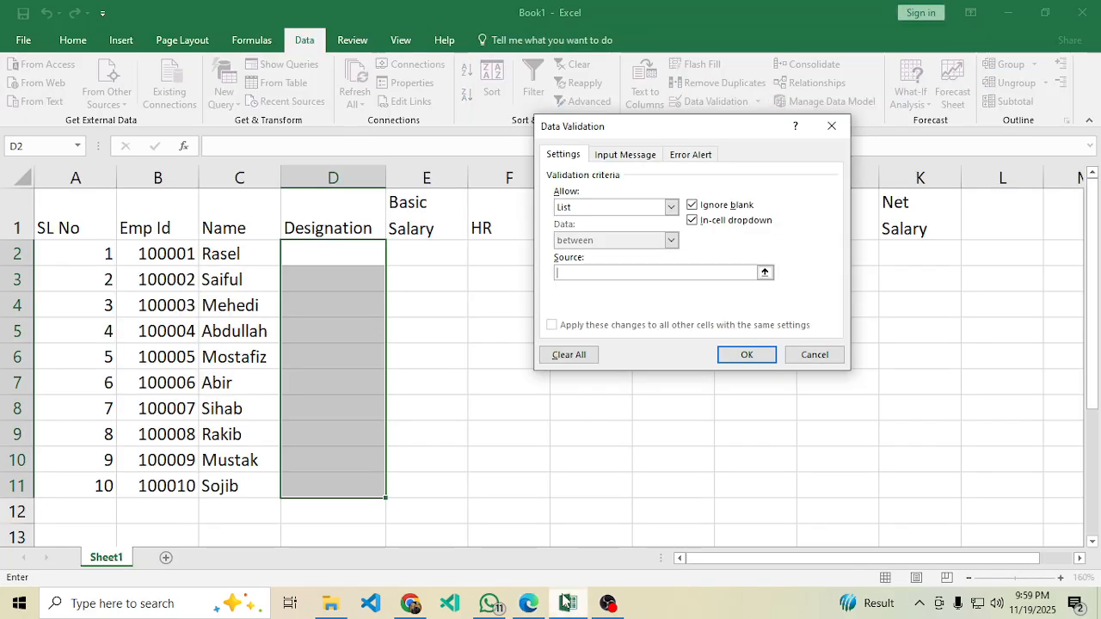
key("ctrl+v")
type(",JPO,")
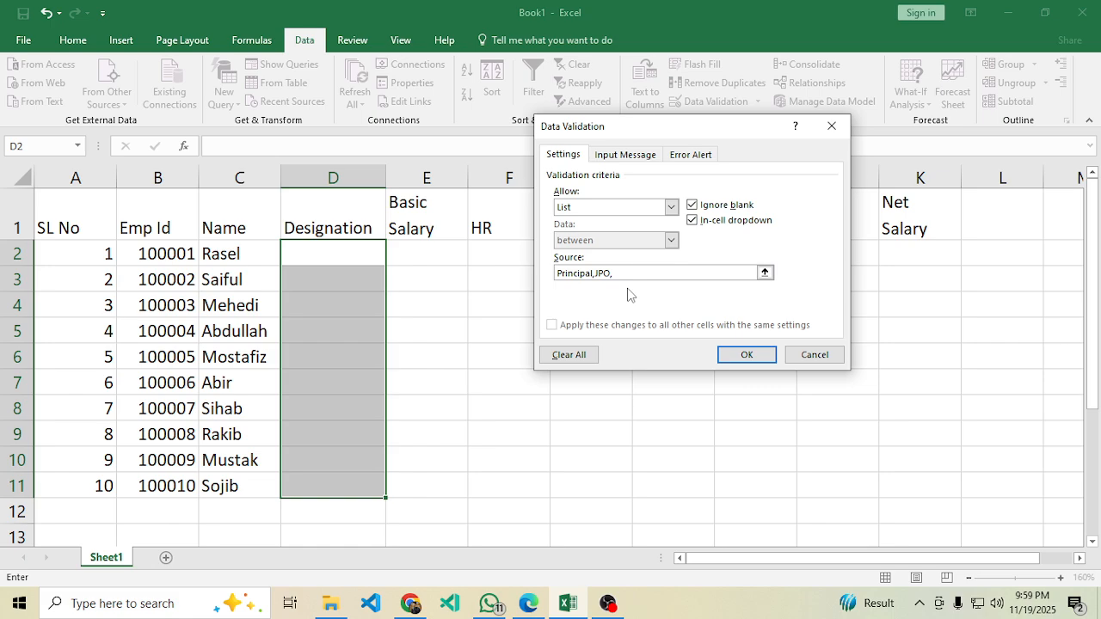
left_click(528, 603)
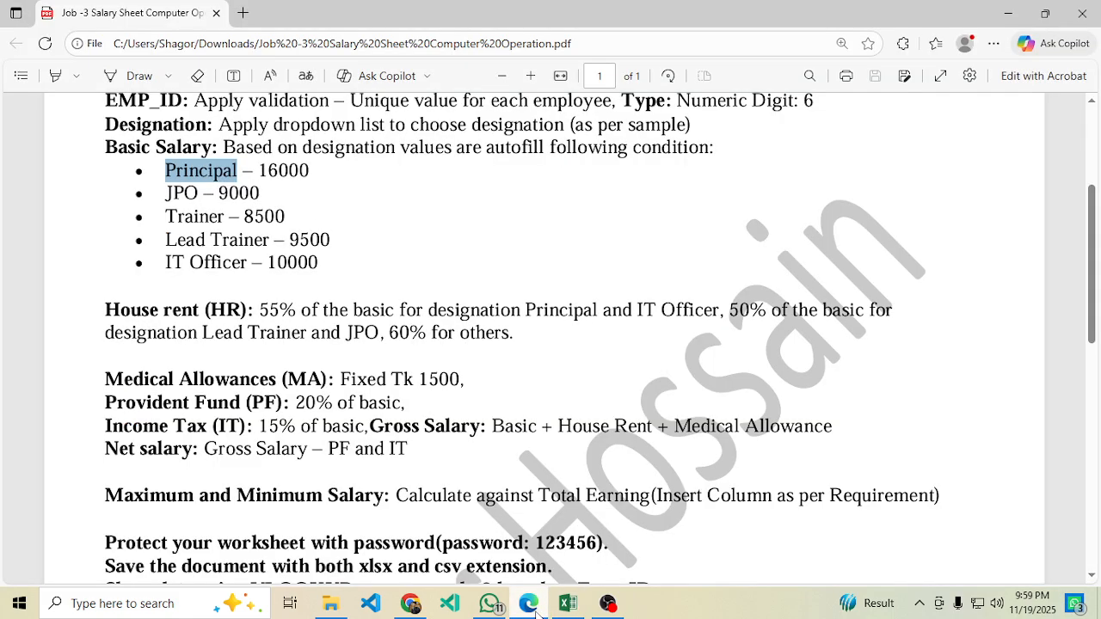
left_click(534, 609)
Complete the source with Trainer, Lead Trainer and IT Officer, apply it, and open D2's dropdown.
type("Trainer,")
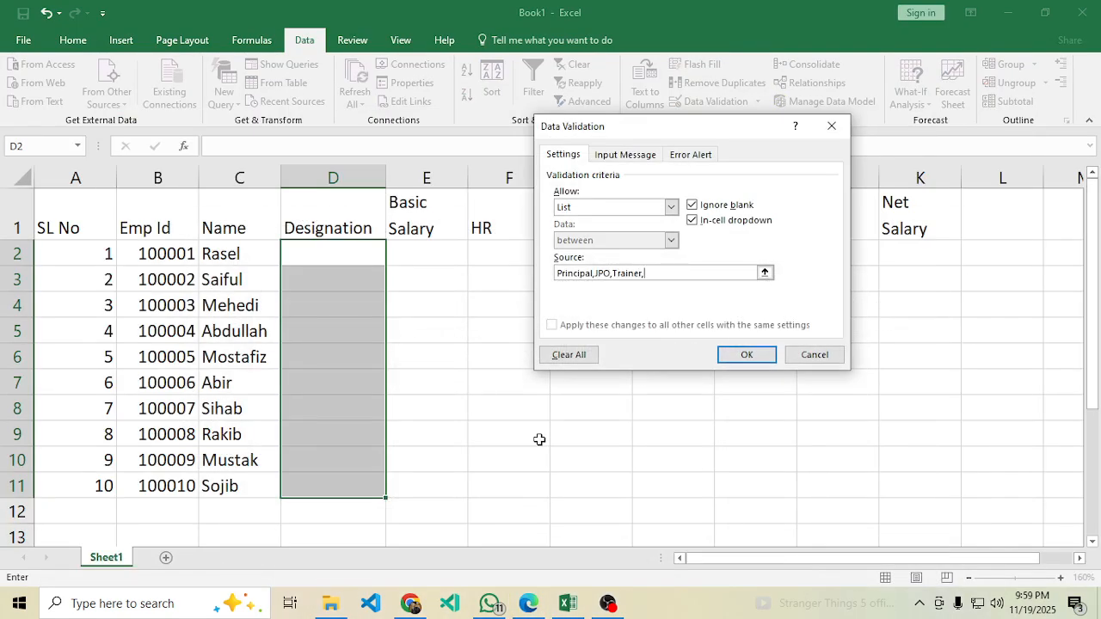
left_click(531, 605)
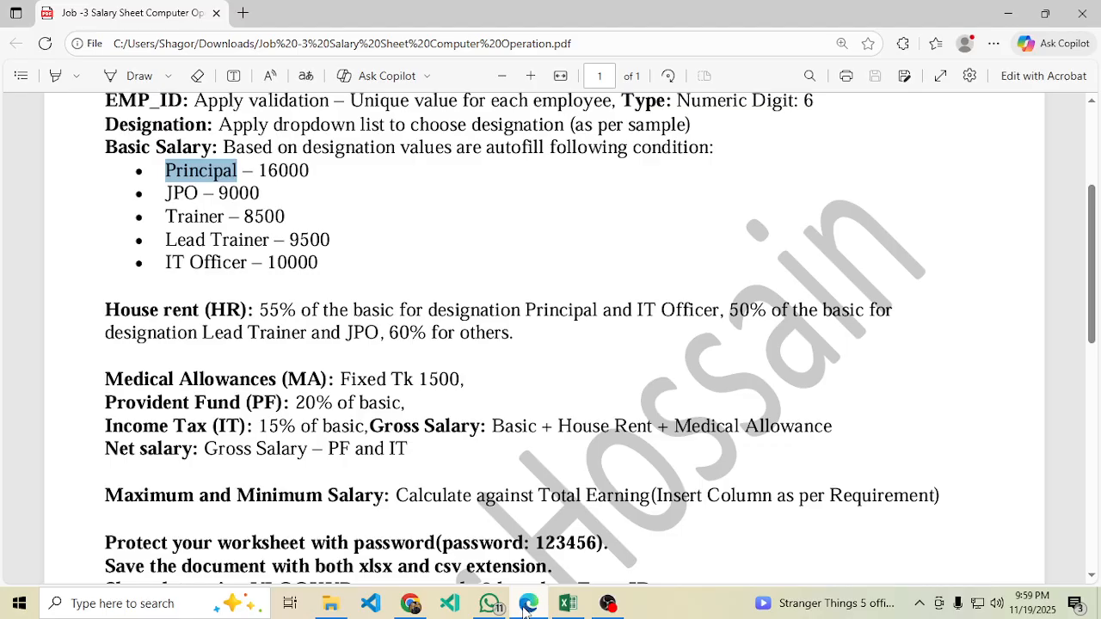
left_click(526, 606)
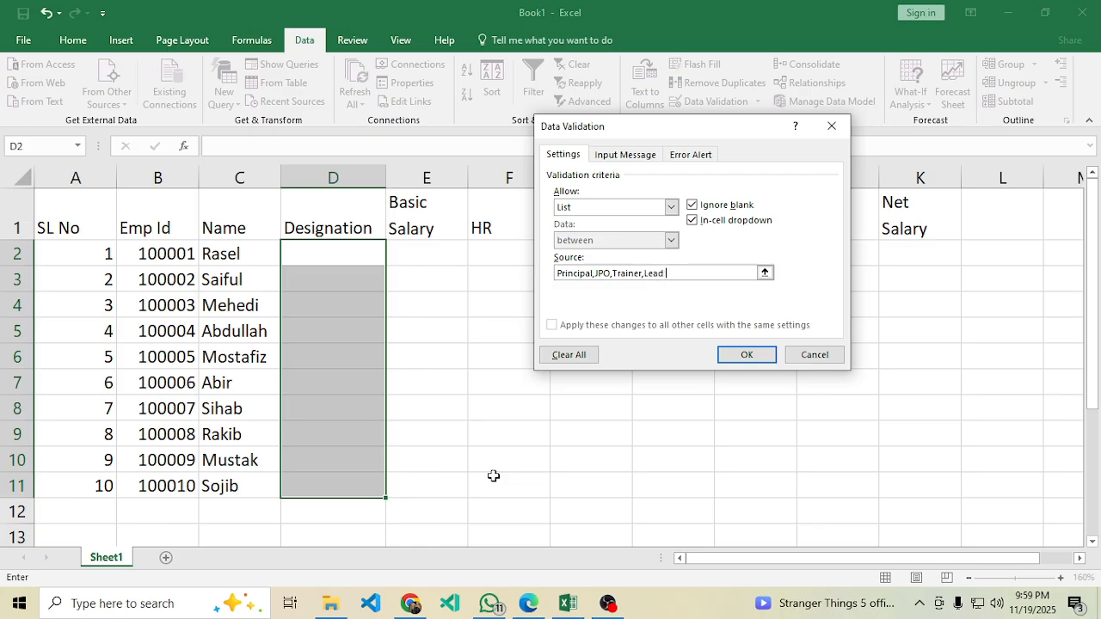
type("rainer,")
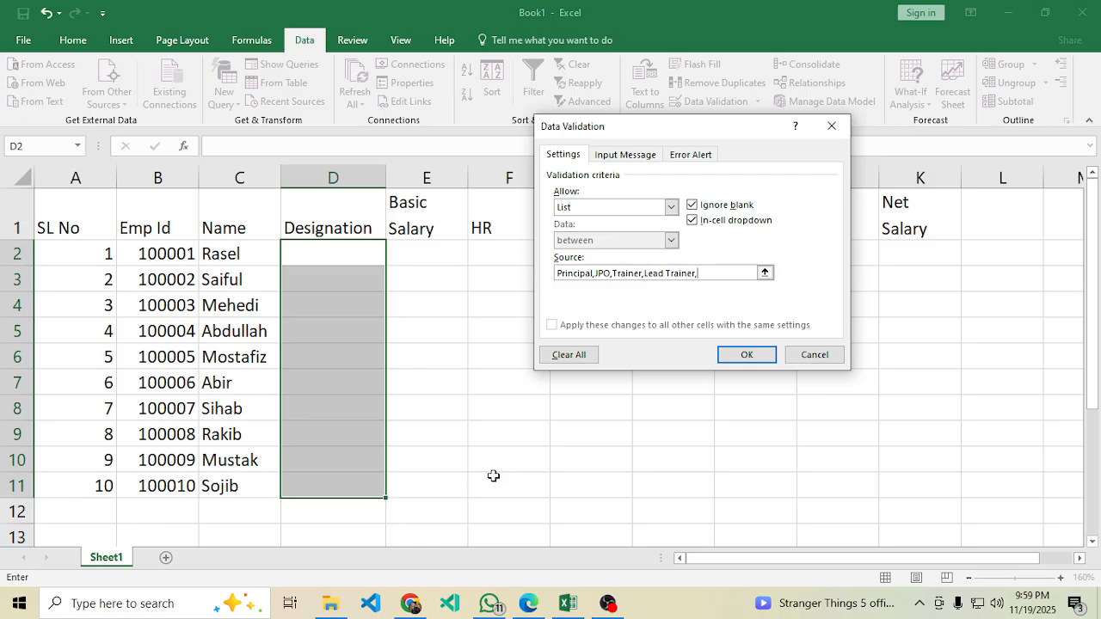
left_click(528, 605)
key("alt+Tab")
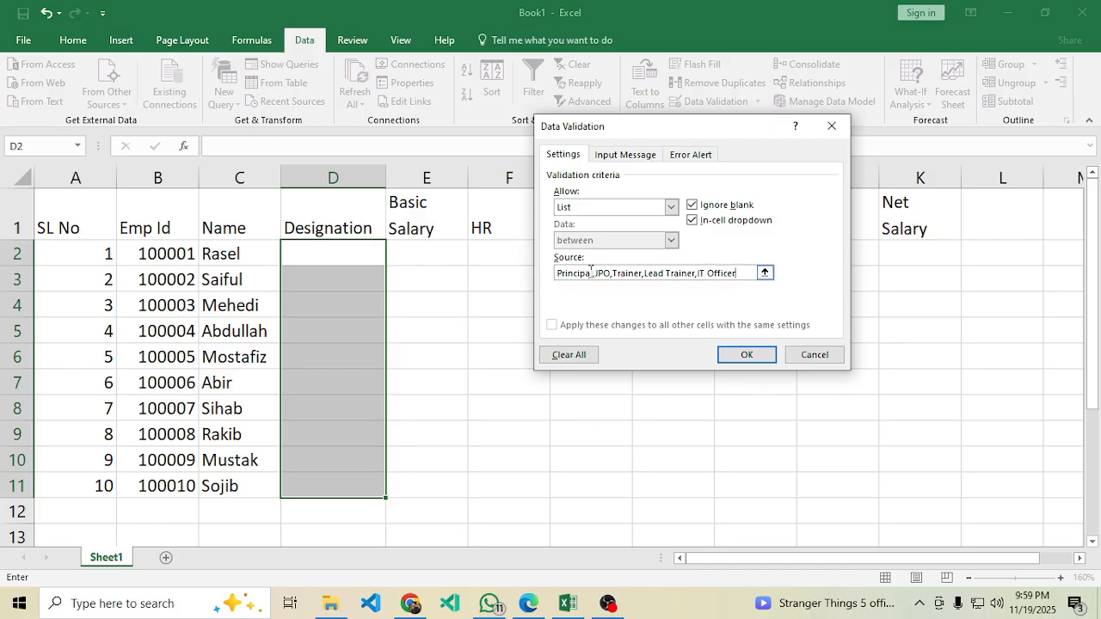
left_click(745, 354)
left_click(323, 251)
left_click(393, 259)
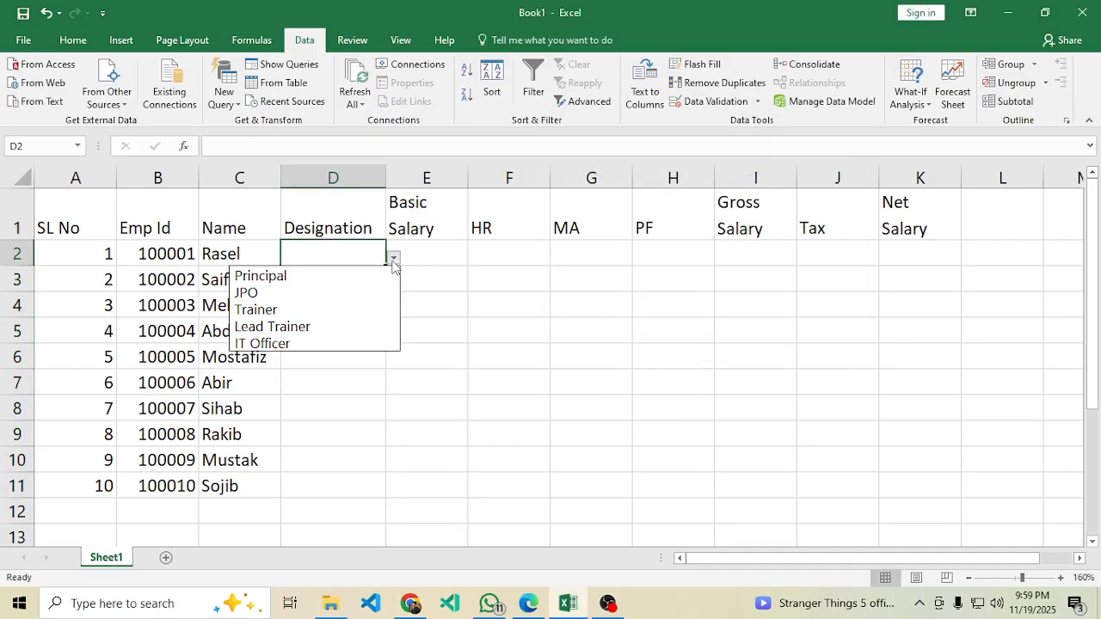
Pick Principal, JPO, Trainer and Lead Trainer for D2 to D5 from their dropdowns.
left_click(437, 309)
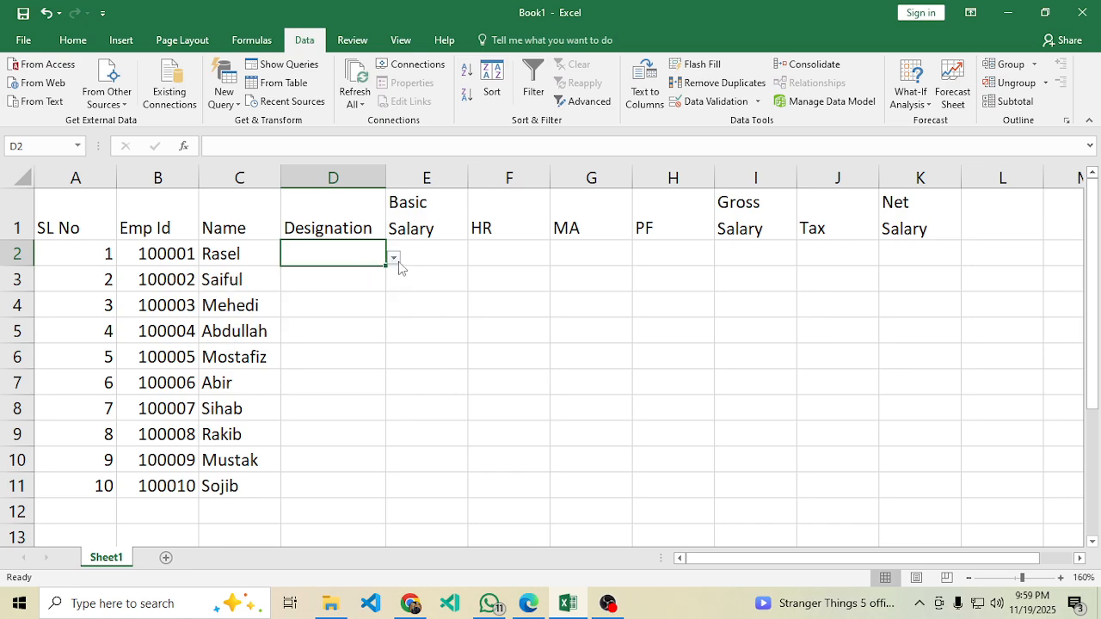
left_click(394, 258)
left_click(339, 279)
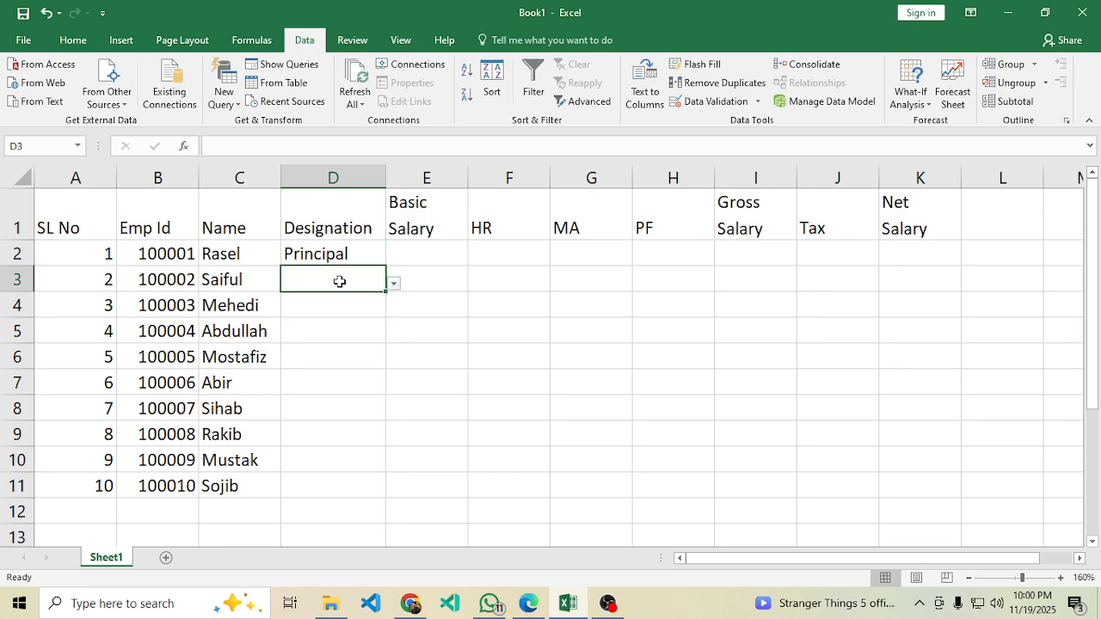
left_click(528, 605)
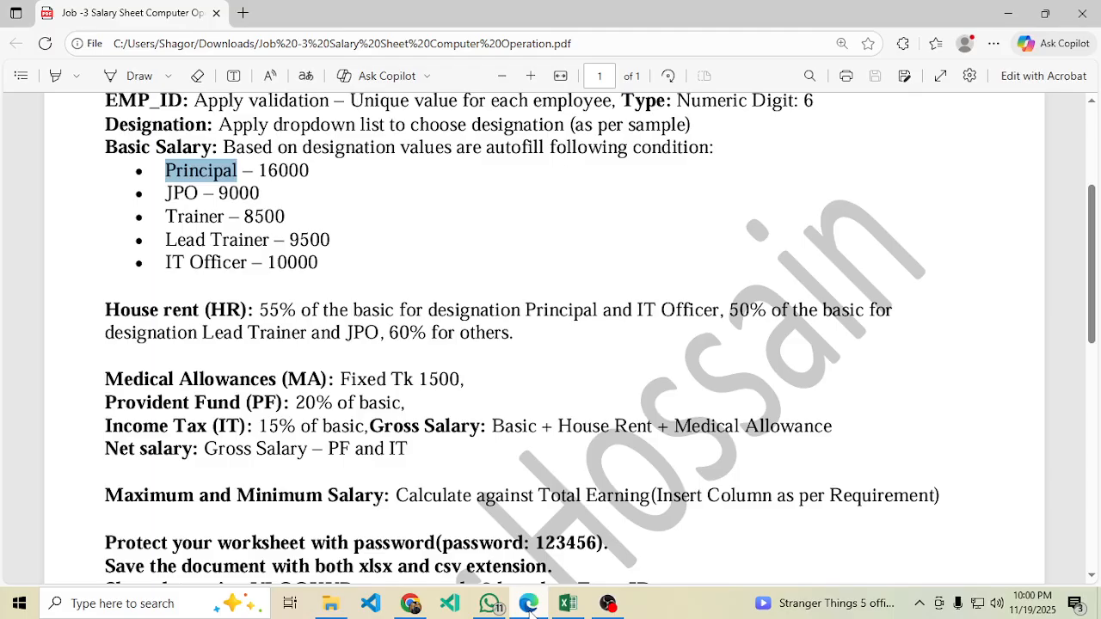
scroll(463, 530, "down", 10)
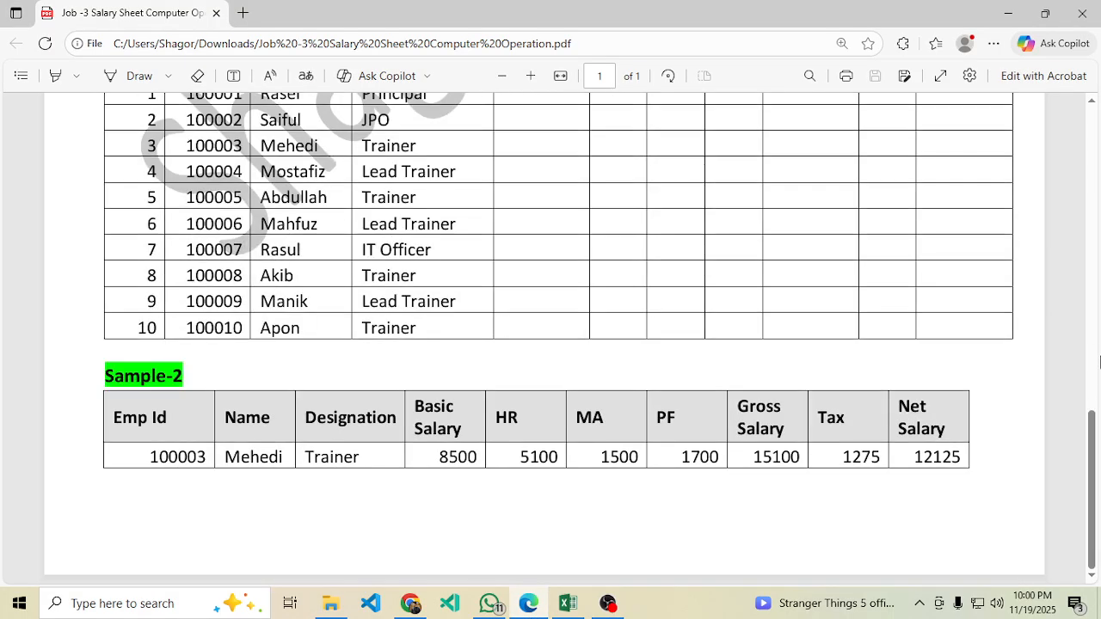
scroll(557, 406, "up", 1)
scroll(556, 406, "up", 1)
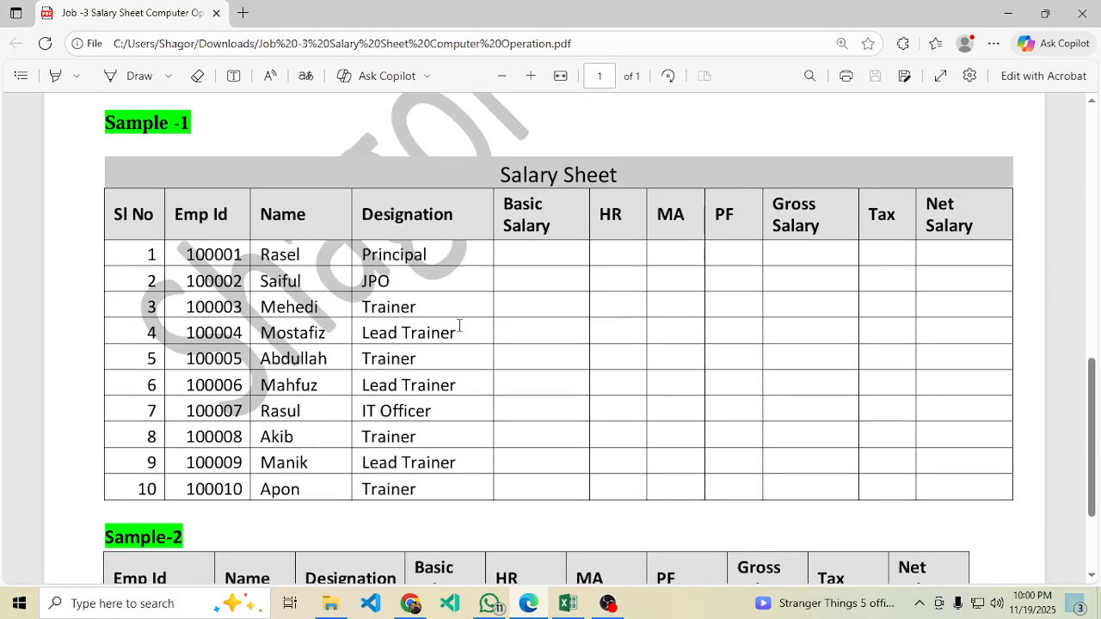
left_click(569, 604)
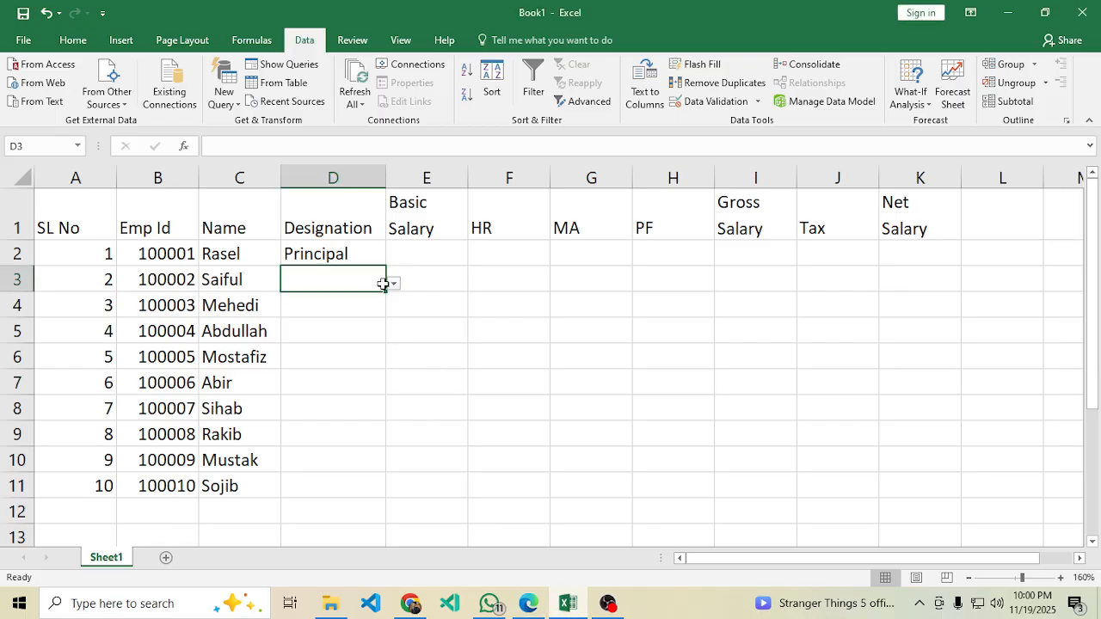
left_click(393, 284)
left_click(247, 319)
left_click(378, 311)
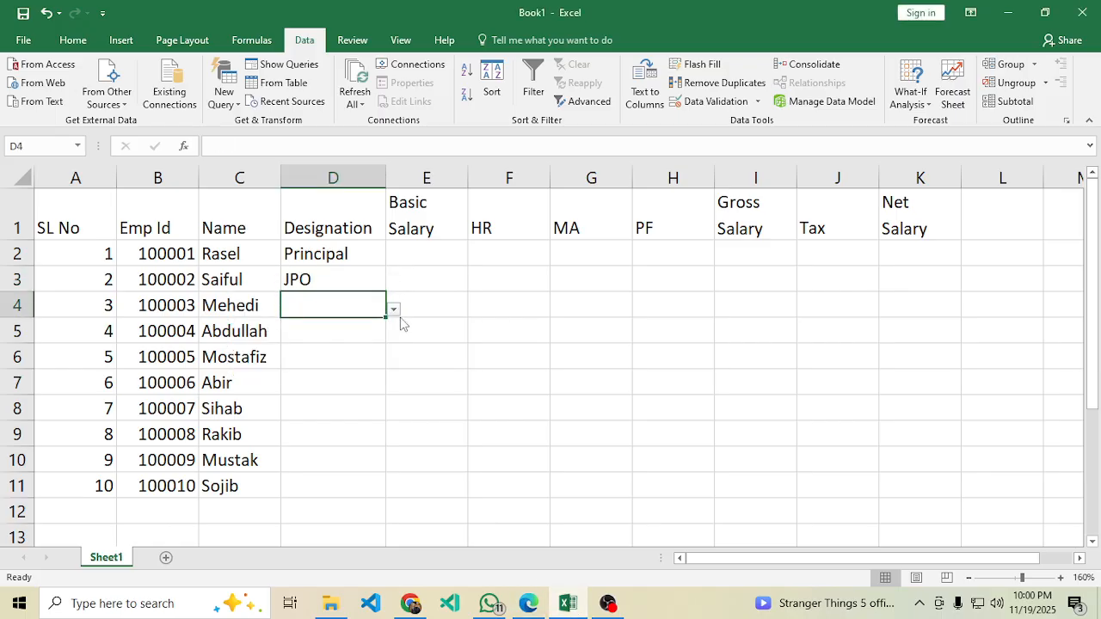
left_click(394, 309)
left_click(275, 362)
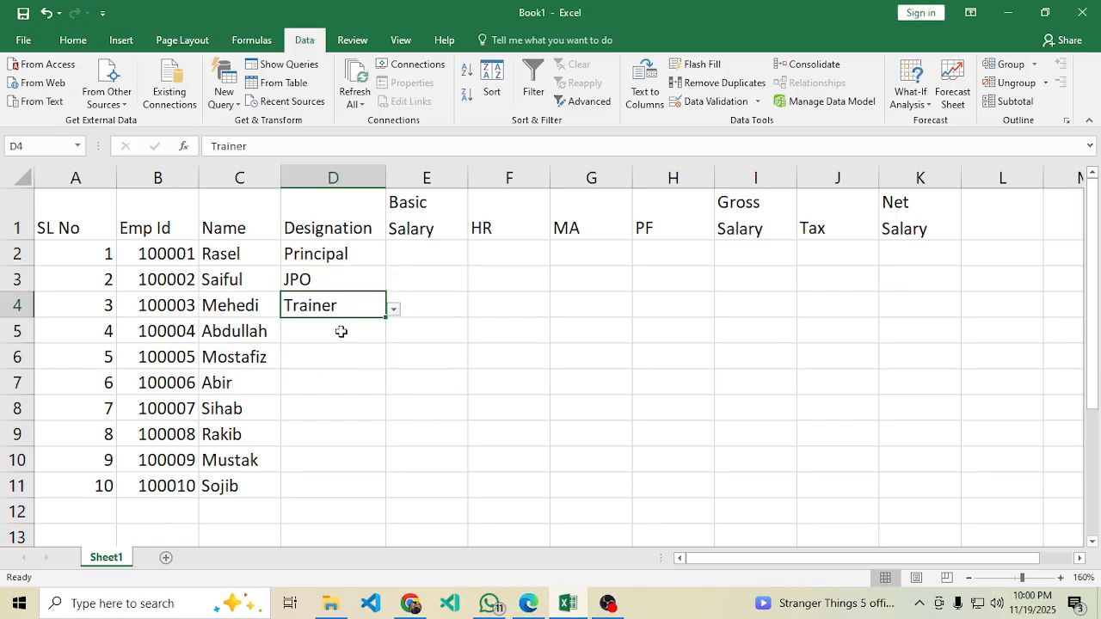
left_click(376, 335)
left_click(393, 337)
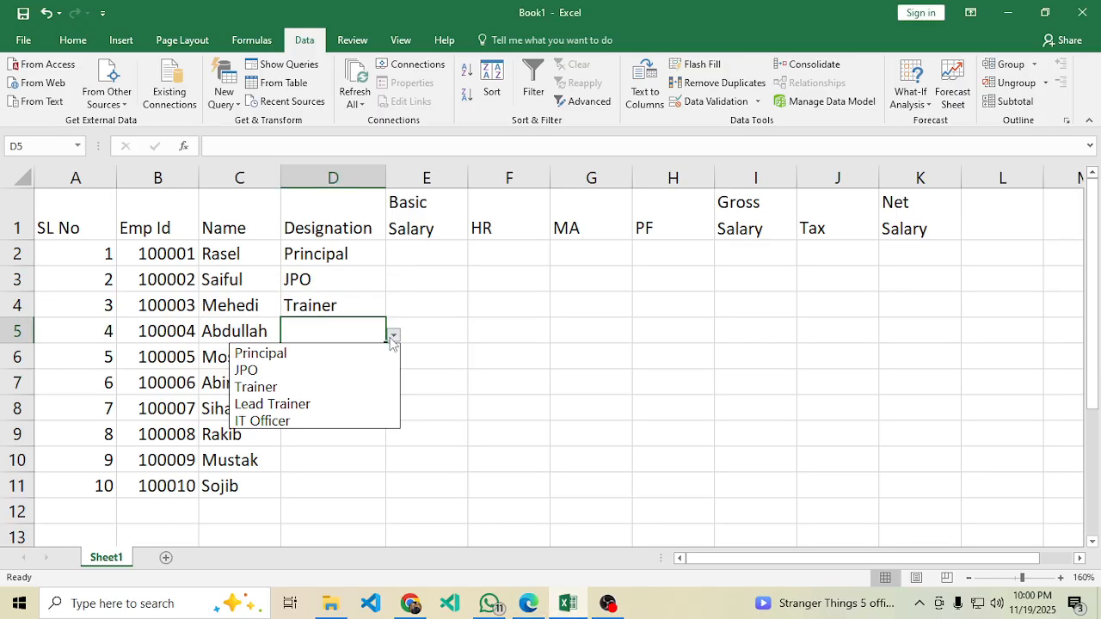
left_click(282, 406)
Set D6, D7 and D8 to Trainer, Lead Trainer and IT Officer.
left_click(529, 603)
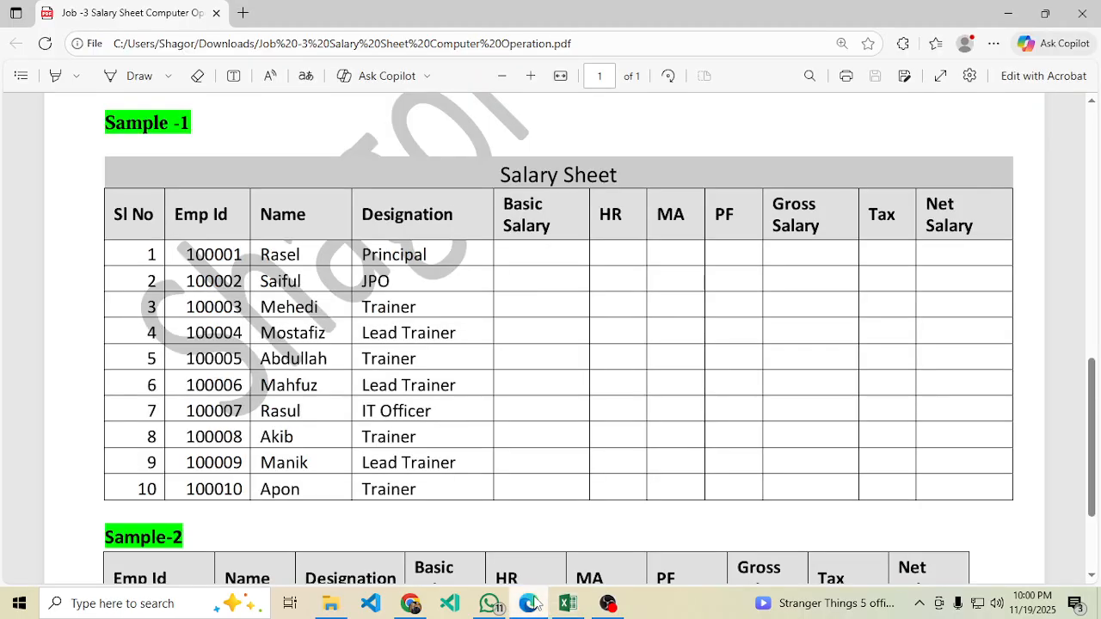
left_click(533, 603)
left_click(364, 353)
left_click(393, 363)
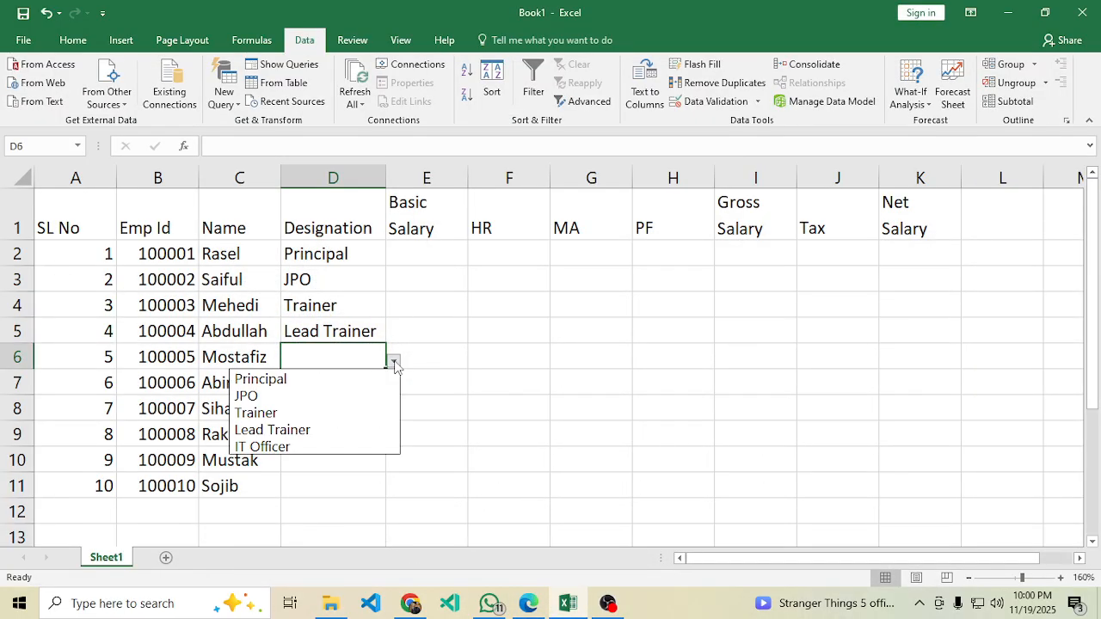
left_click(273, 414)
left_click(344, 386)
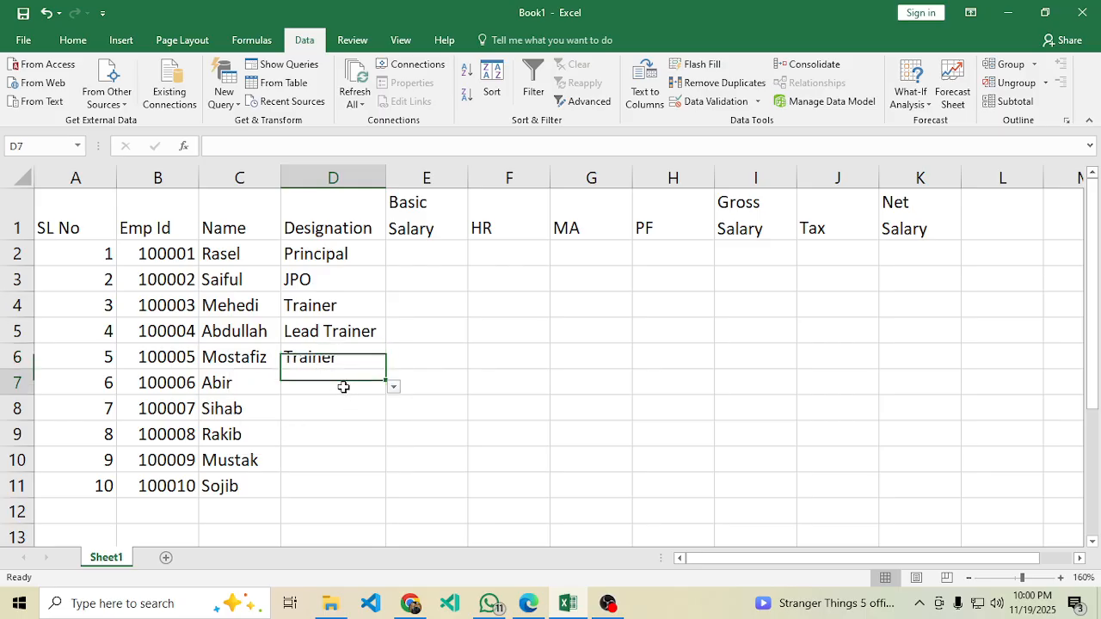
left_click(395, 394)
left_click(344, 452)
left_click(341, 415)
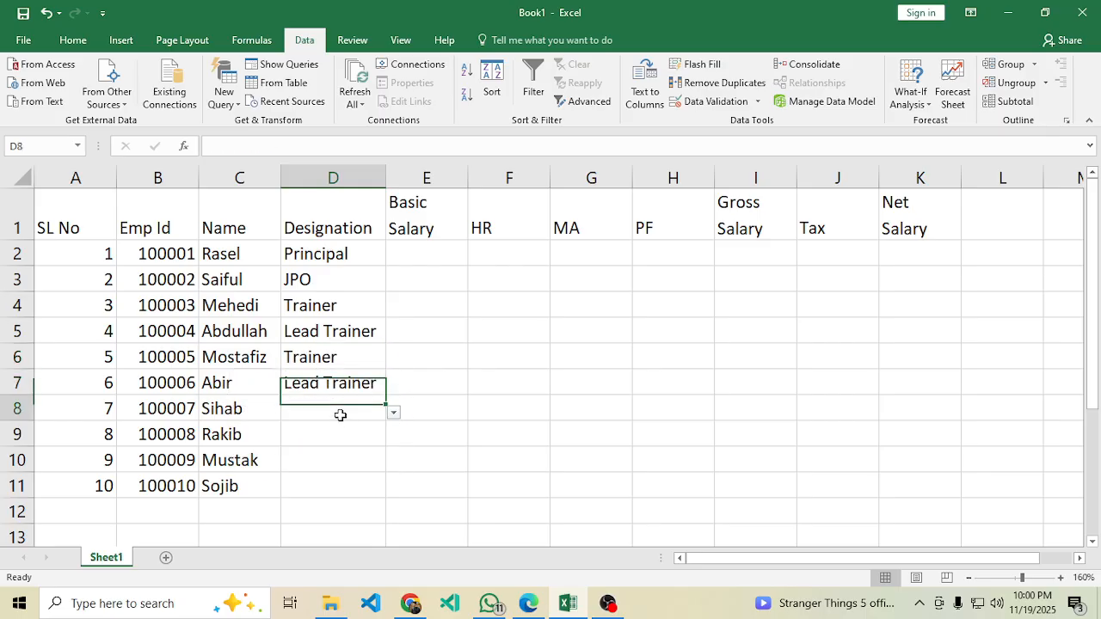
left_click(393, 414)
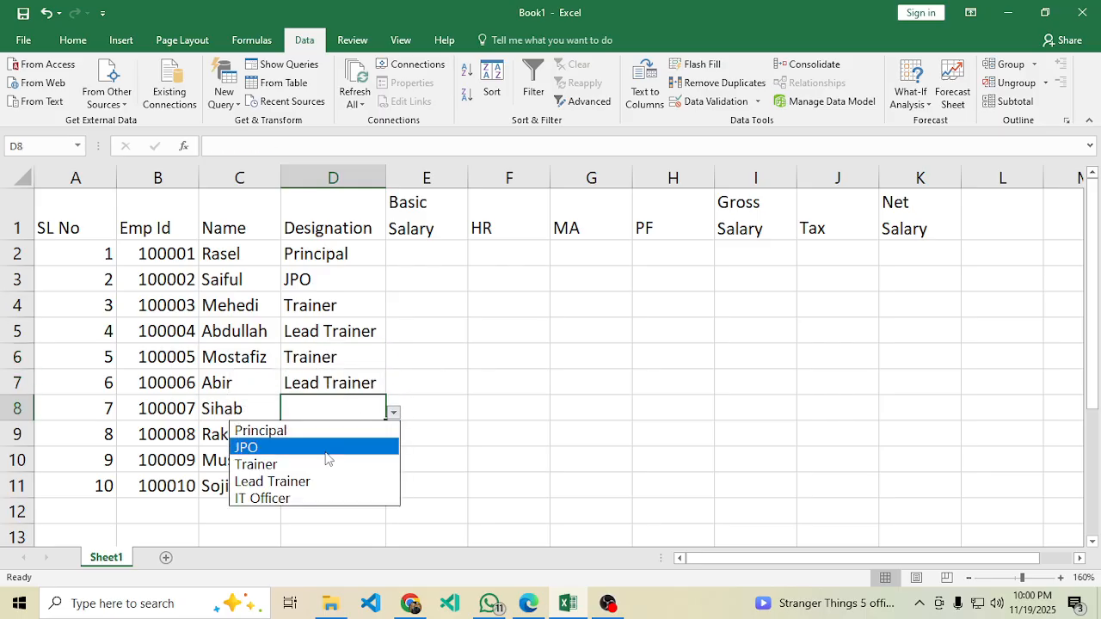
left_click(275, 499)
Set D9, D10 and D11 to Trainer, Lead Trainer and Trainer.
left_click(338, 435)
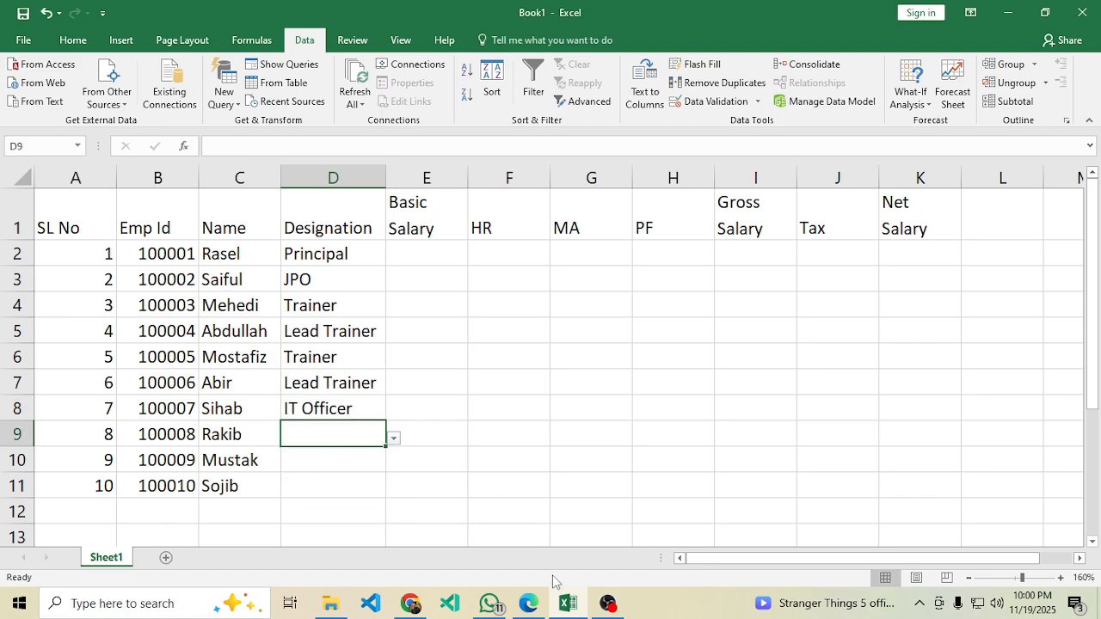
left_click(529, 605)
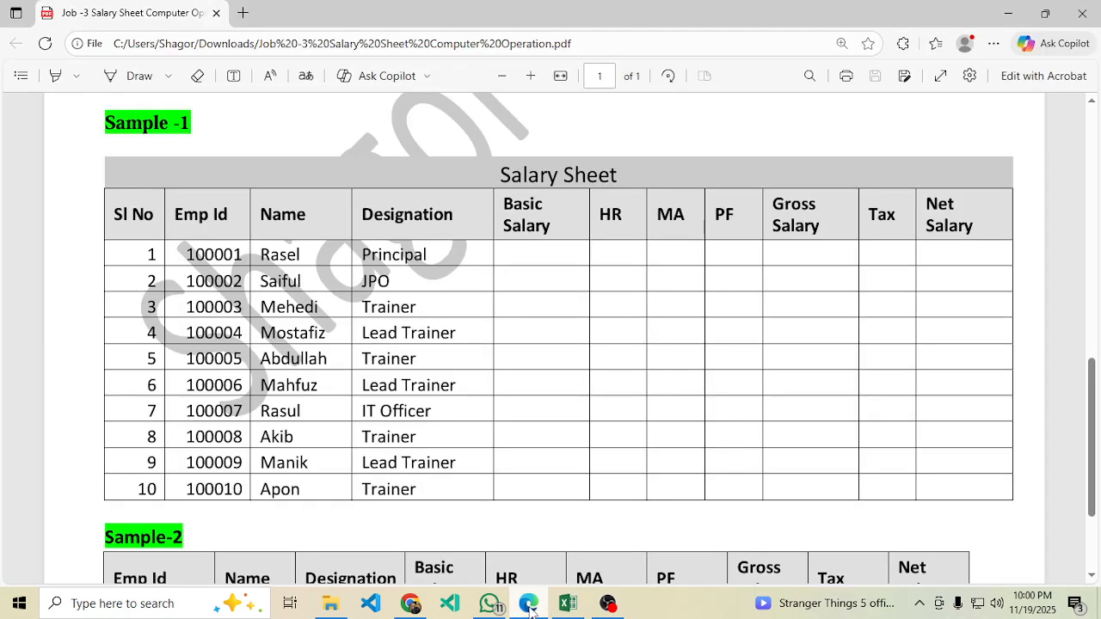
left_click(568, 604)
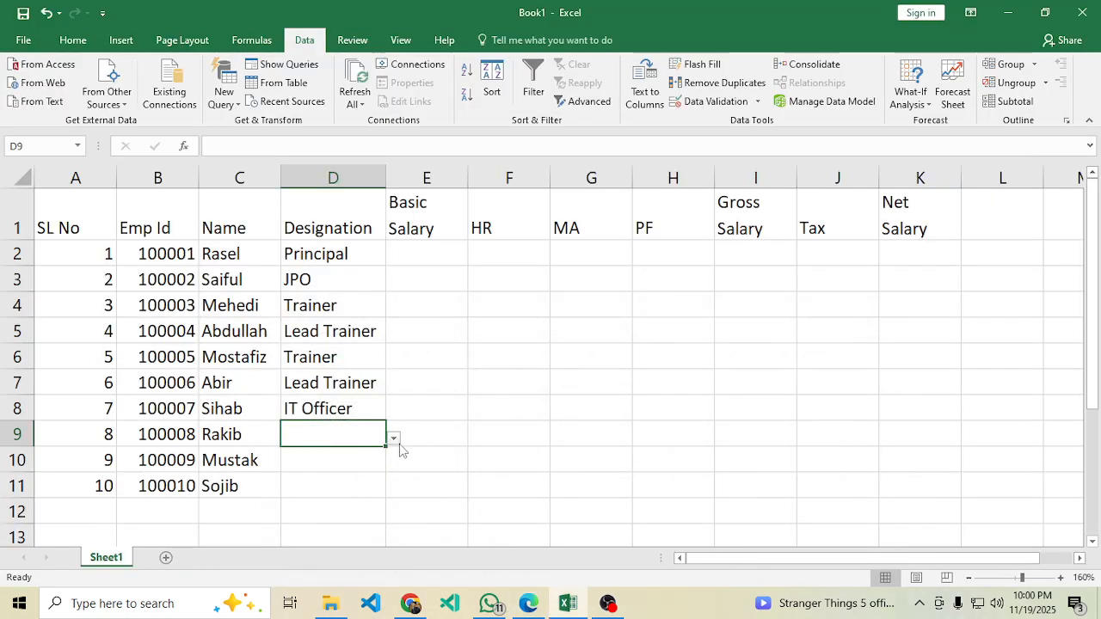
left_click(393, 437)
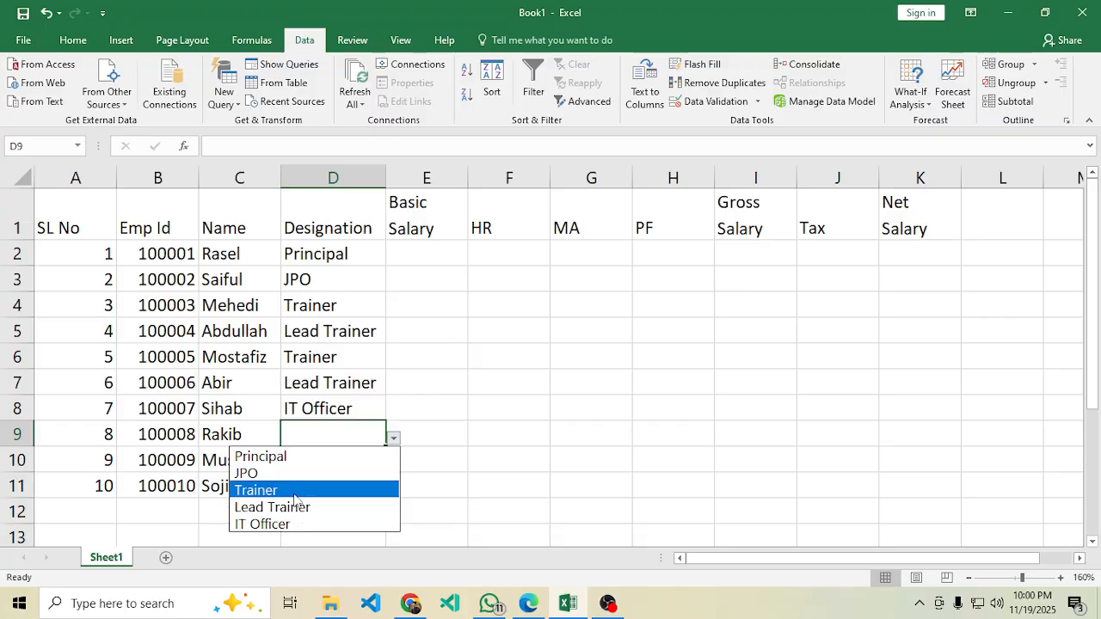
left_click(301, 491)
left_click(349, 459)
left_click(394, 465)
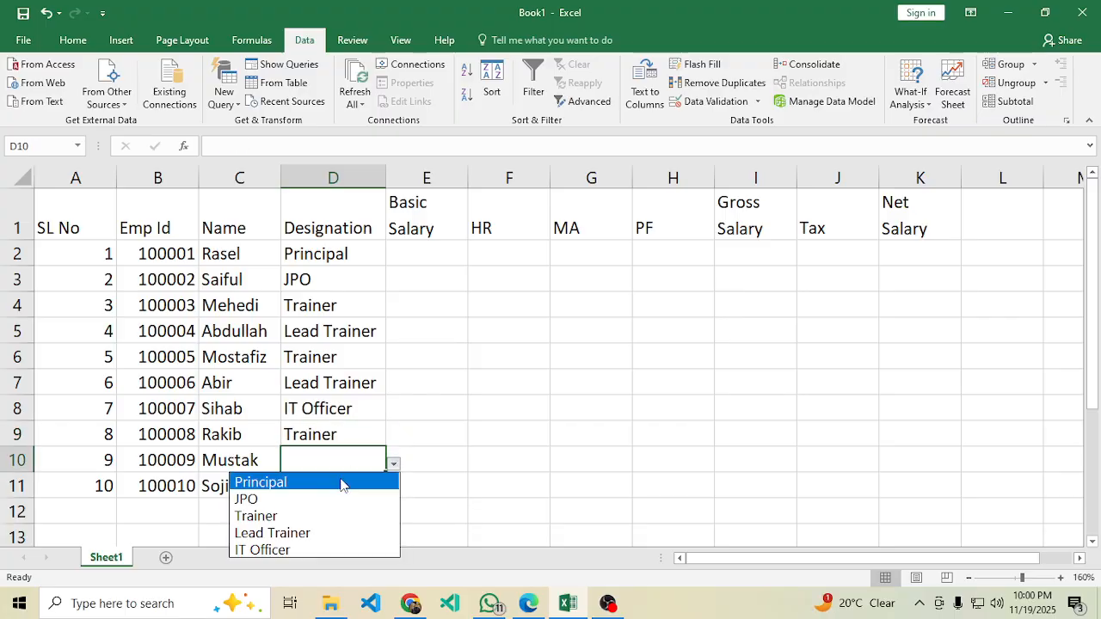
left_click(301, 531)
left_click(332, 489)
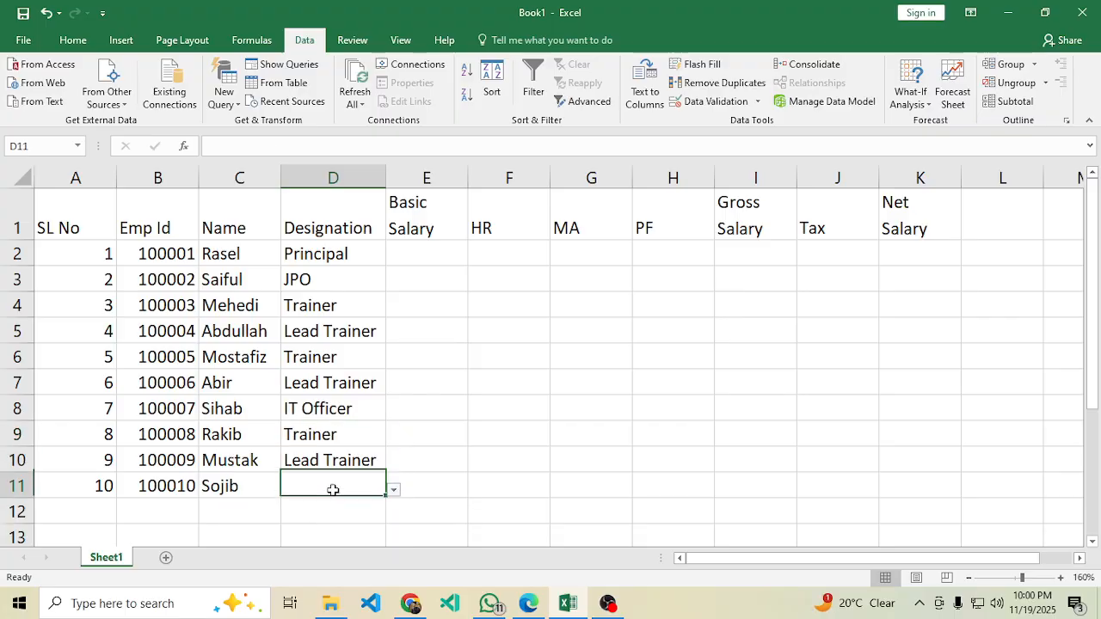
left_click(394, 490)
left_click(291, 542)
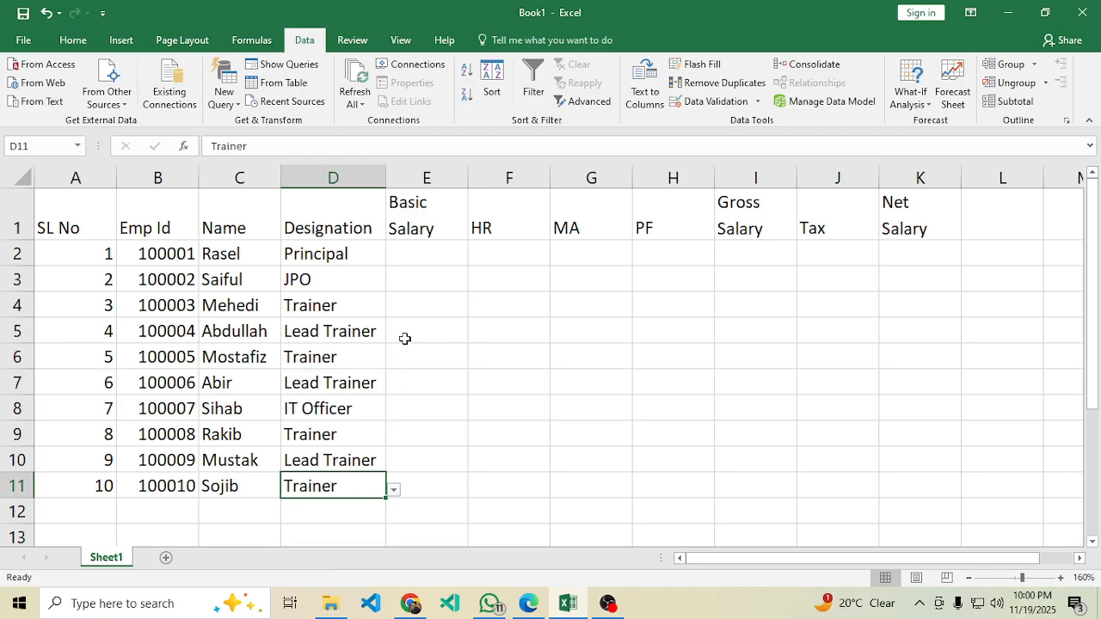
left_click(421, 254)
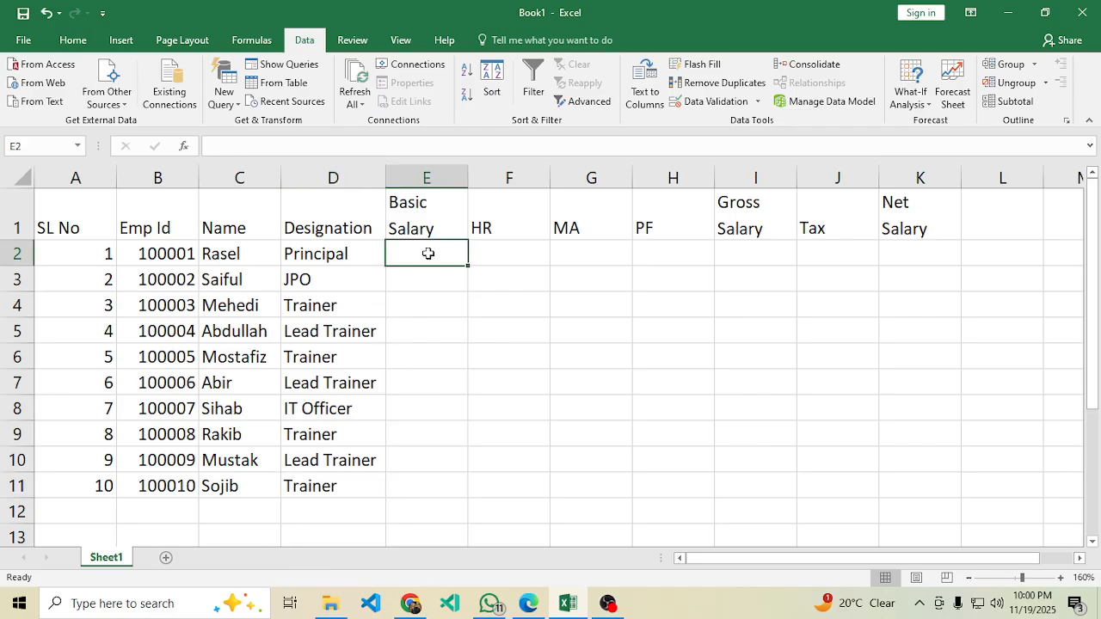
left_click(532, 605)
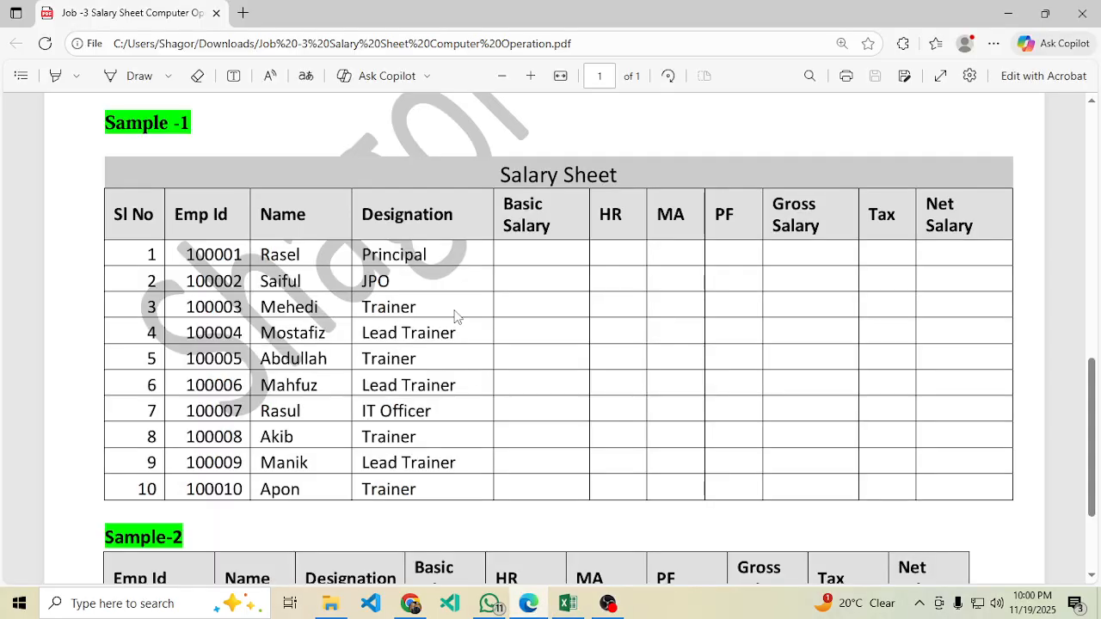
scroll(415, 361, "up", 3)
scroll(415, 362, "up", 5)
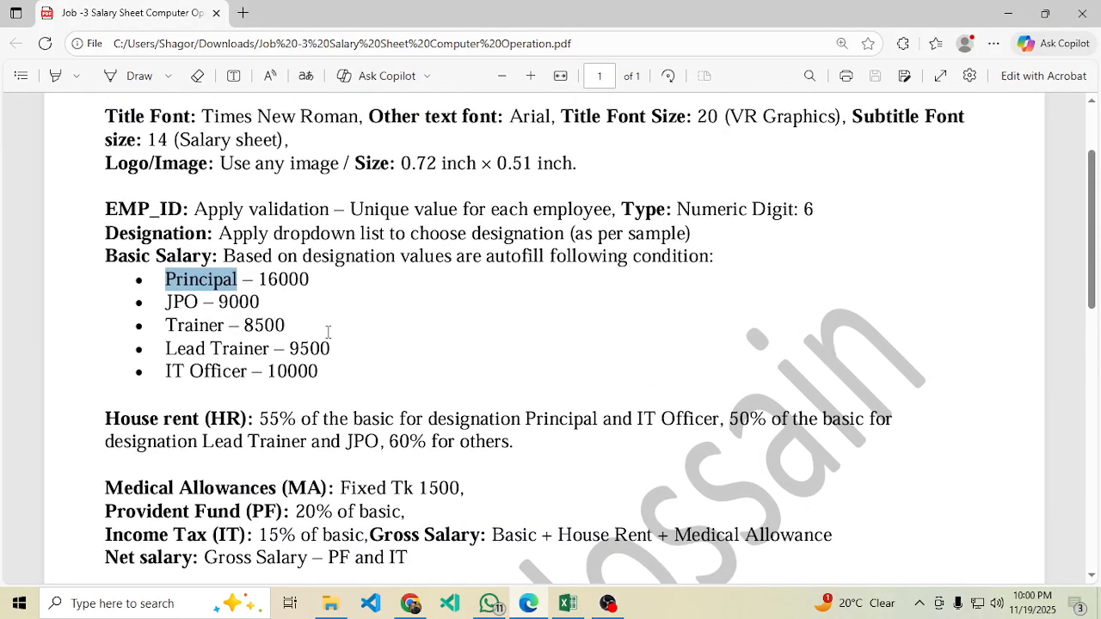
left_click(312, 314)
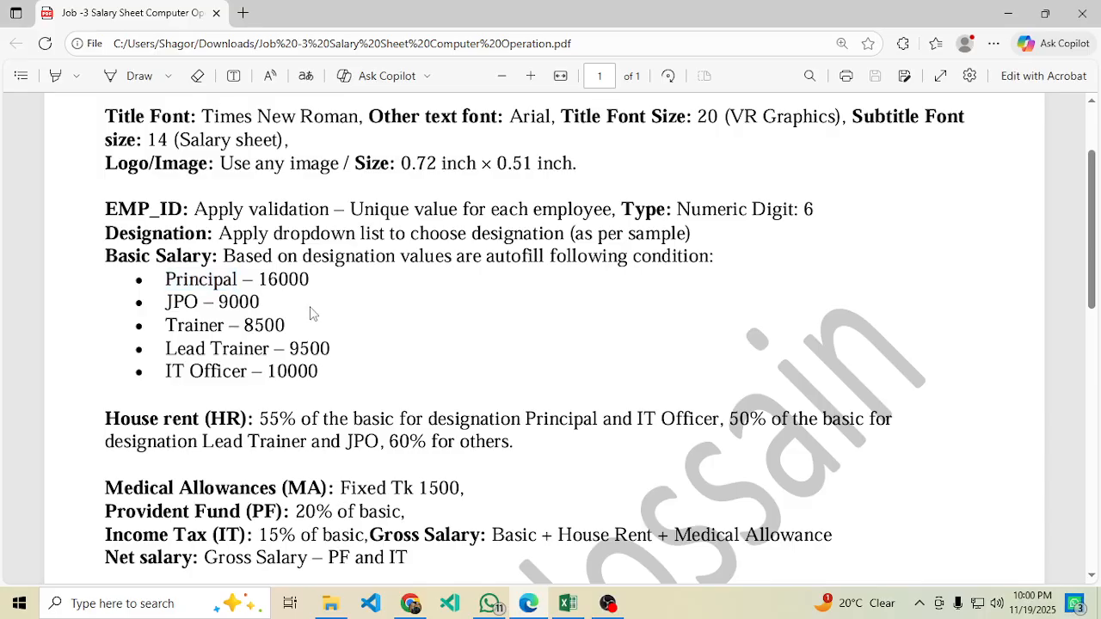
left_click_drag(317, 283, 267, 282)
left_click(237, 301)
left_click_drag(168, 280, 333, 352)
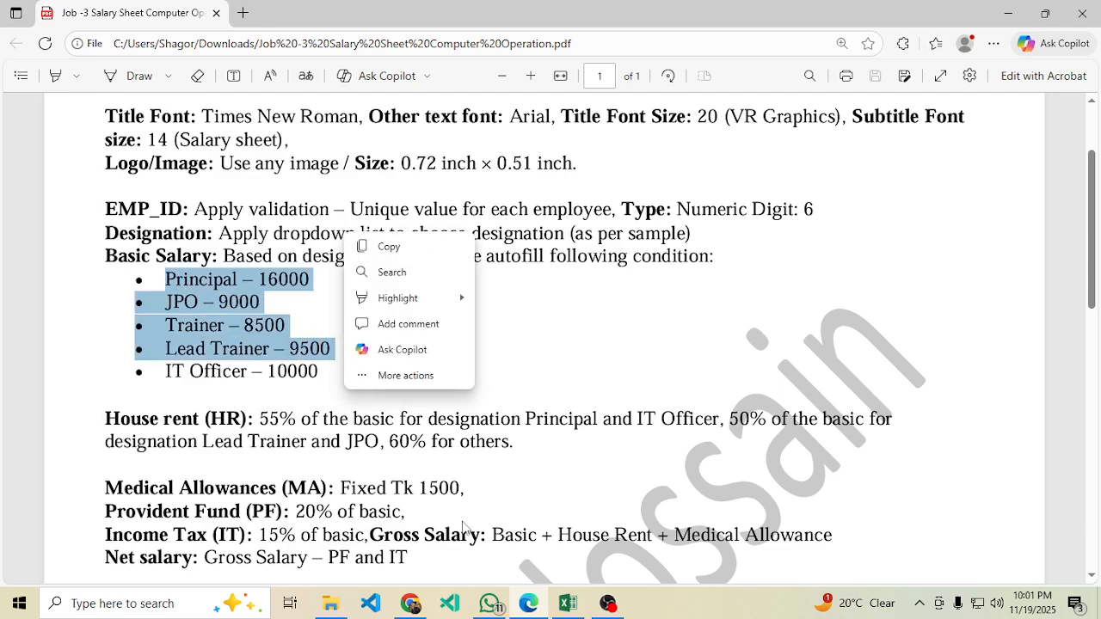
left_click(579, 606)
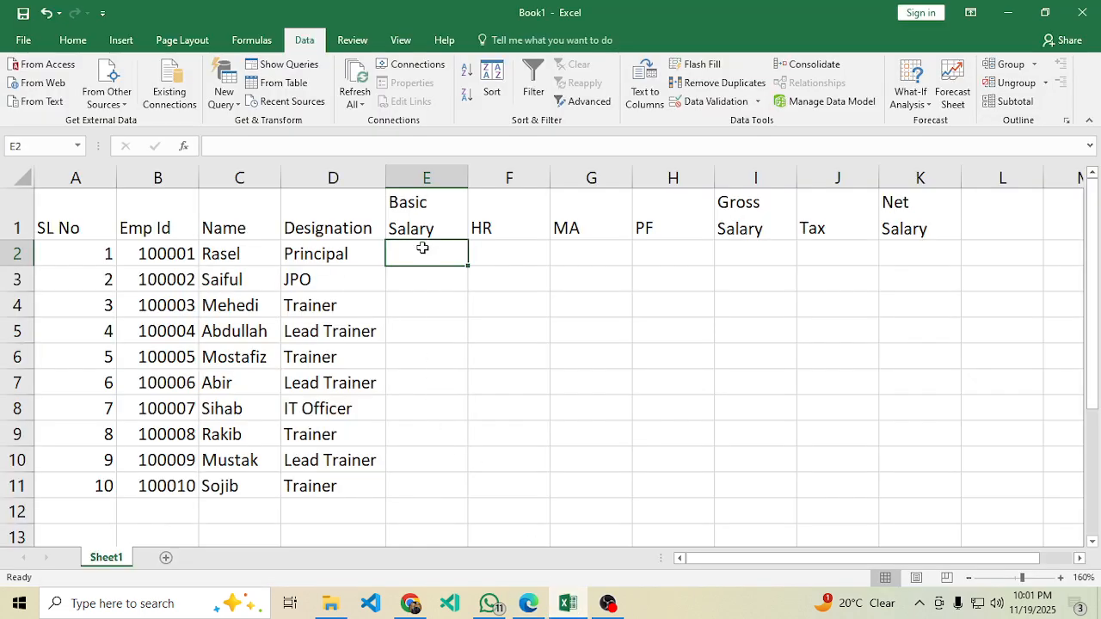
Start E2's formula as =IF(D2="Principal",16000.
type("=")
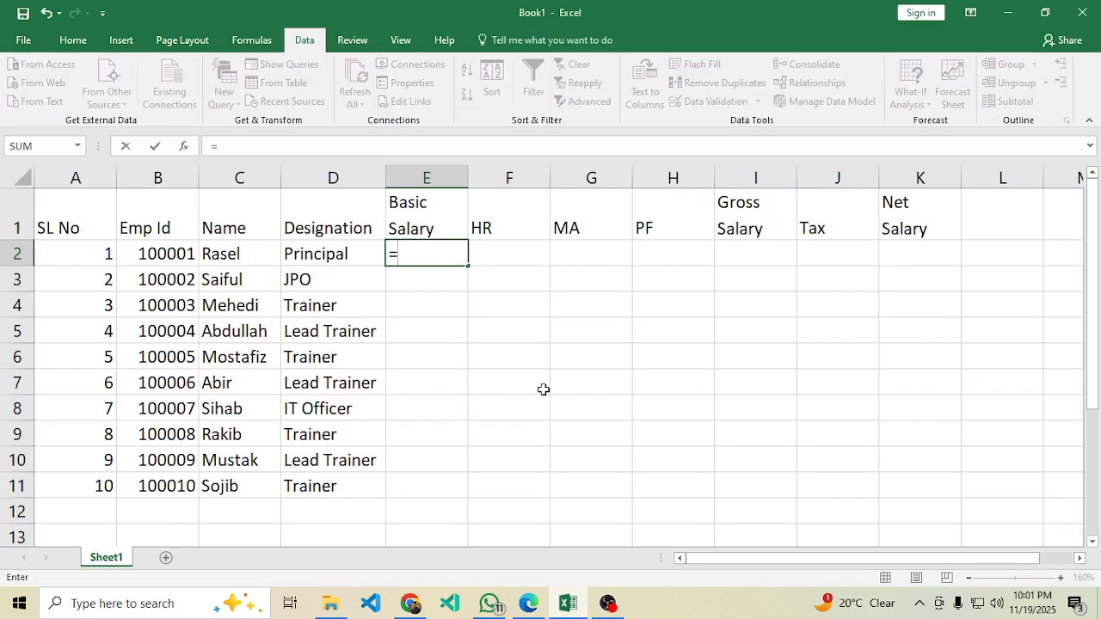
type("i")
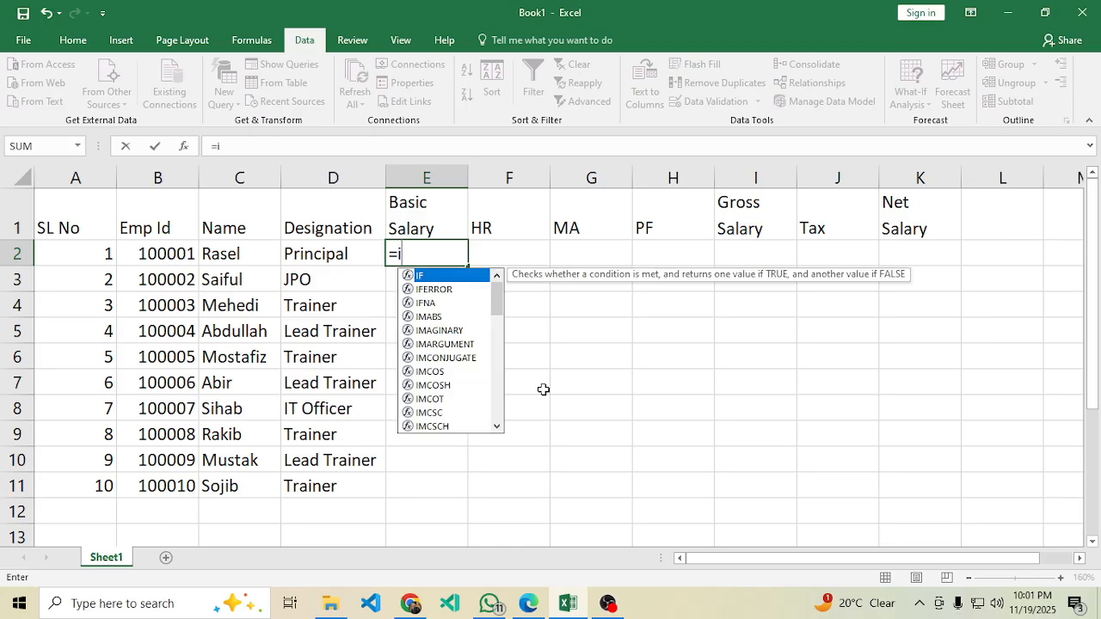
type("f(")
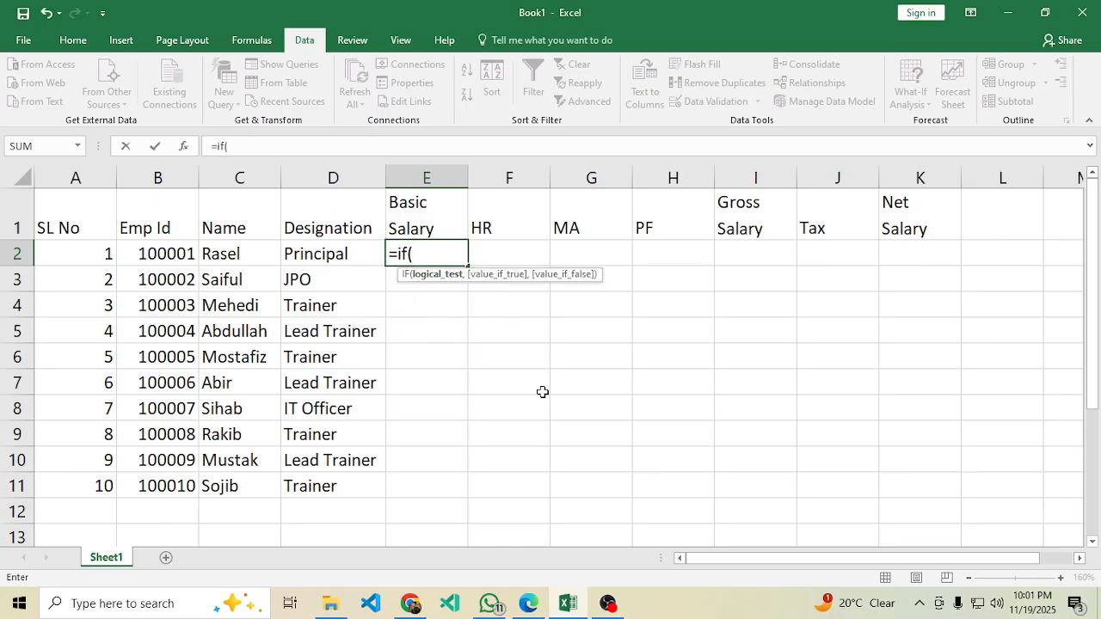
left_click(344, 255)
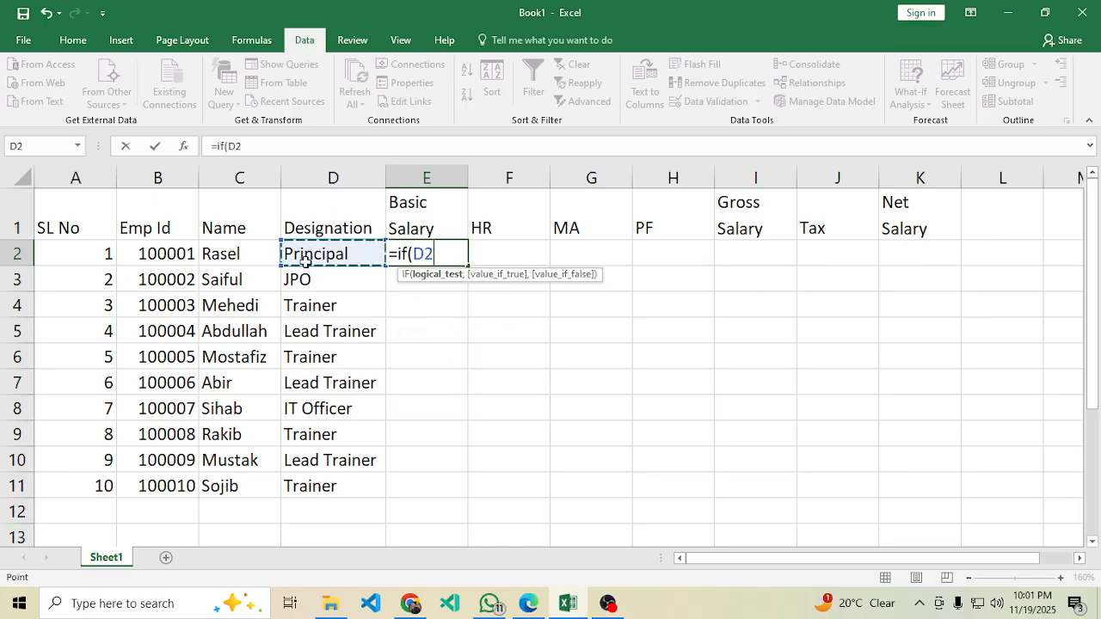
type("=")
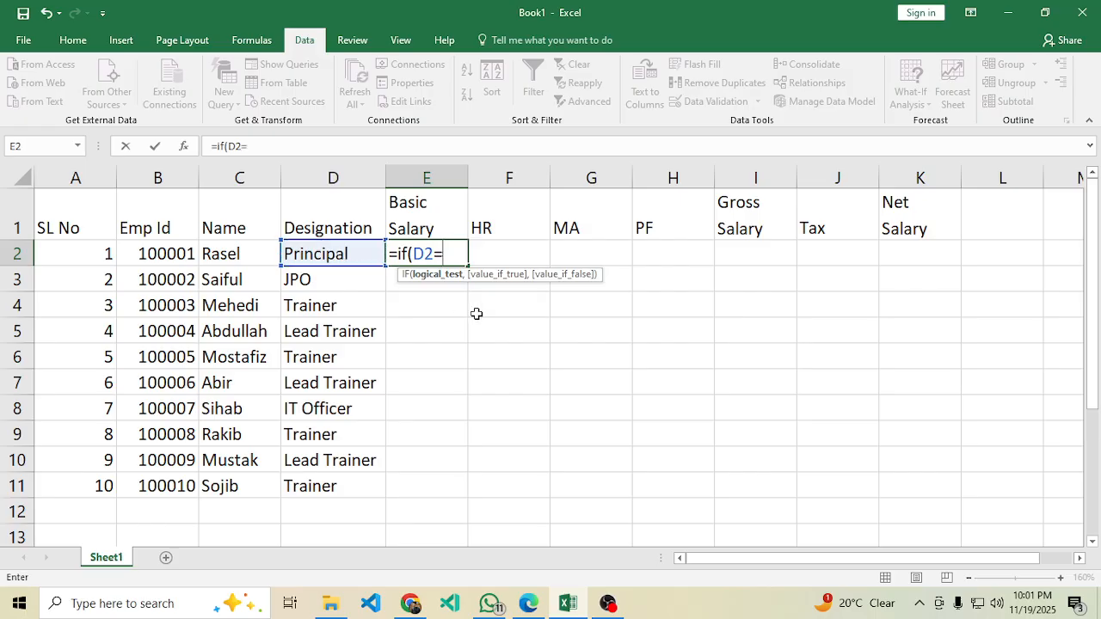
type("\"Principal")
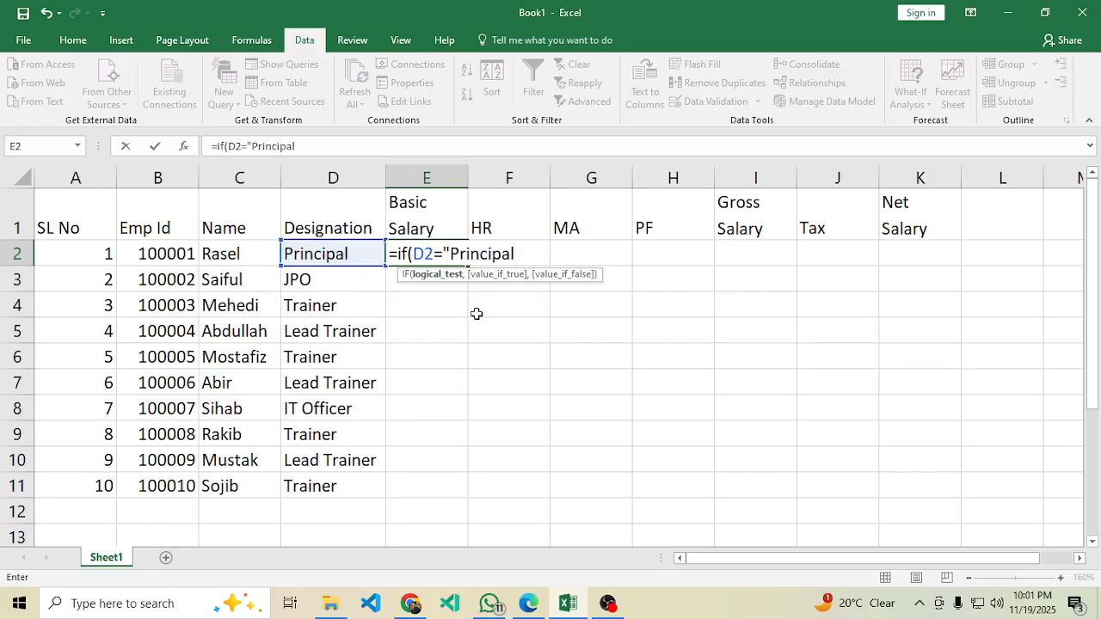
type("\",")
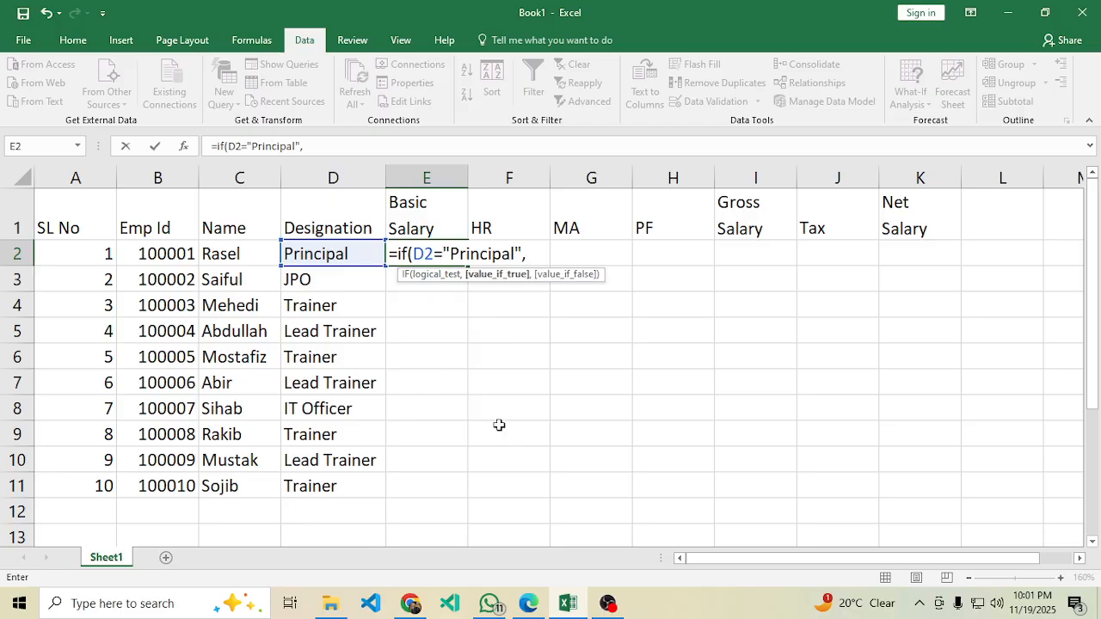
left_click(528, 603)
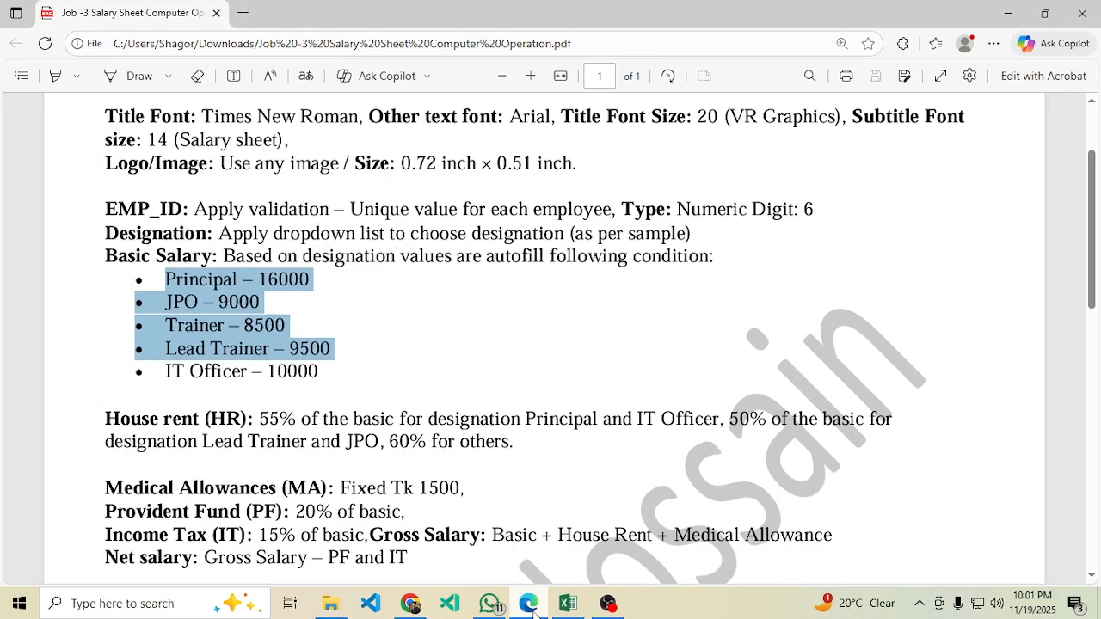
left_click(568, 604)
type("16")
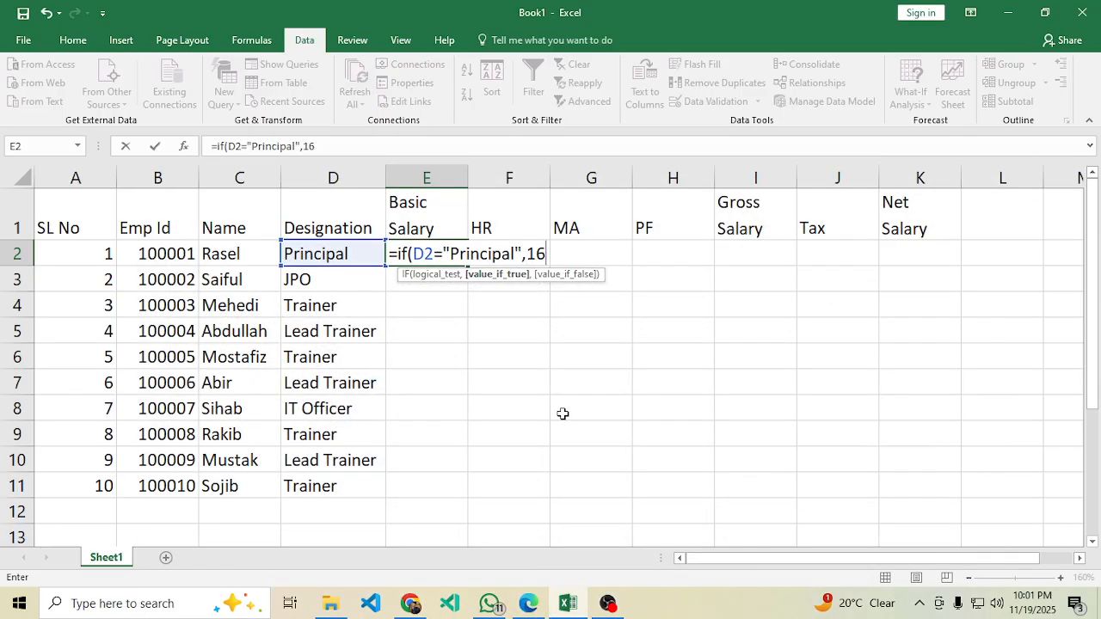
type("000")
Nest a second IF testing D2="JPO" that returns 9000.
type(",")
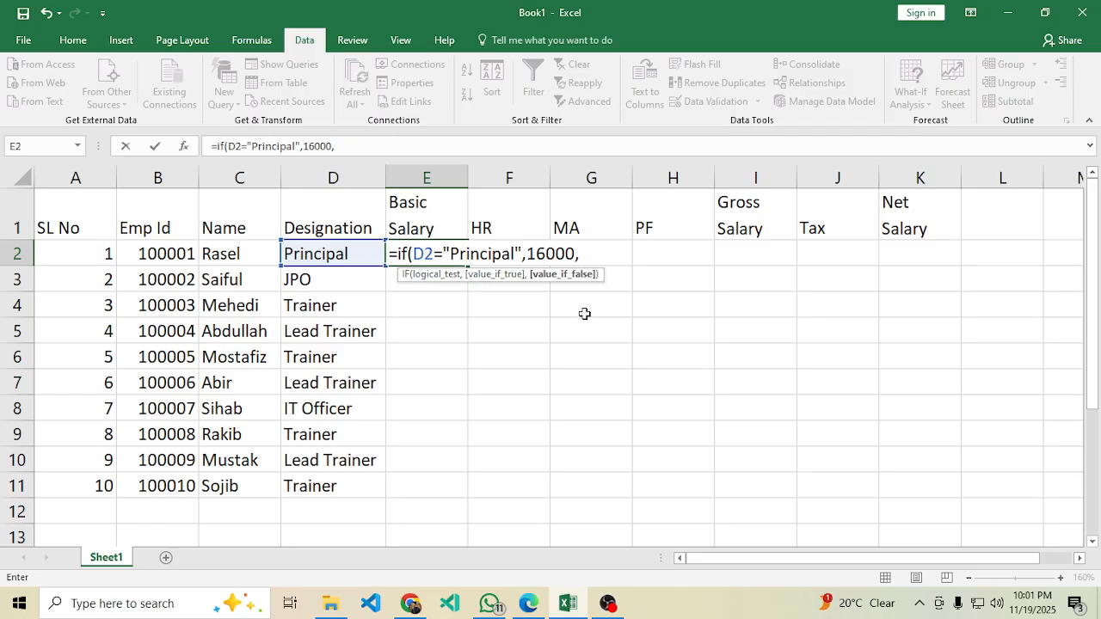
type("if(")
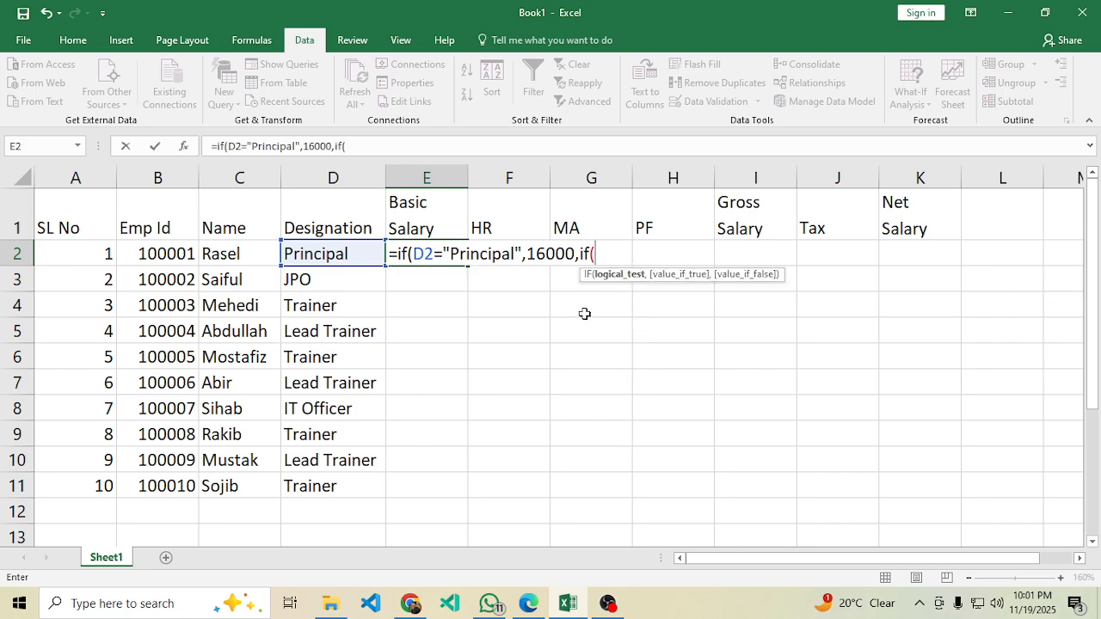
left_click(328, 254)
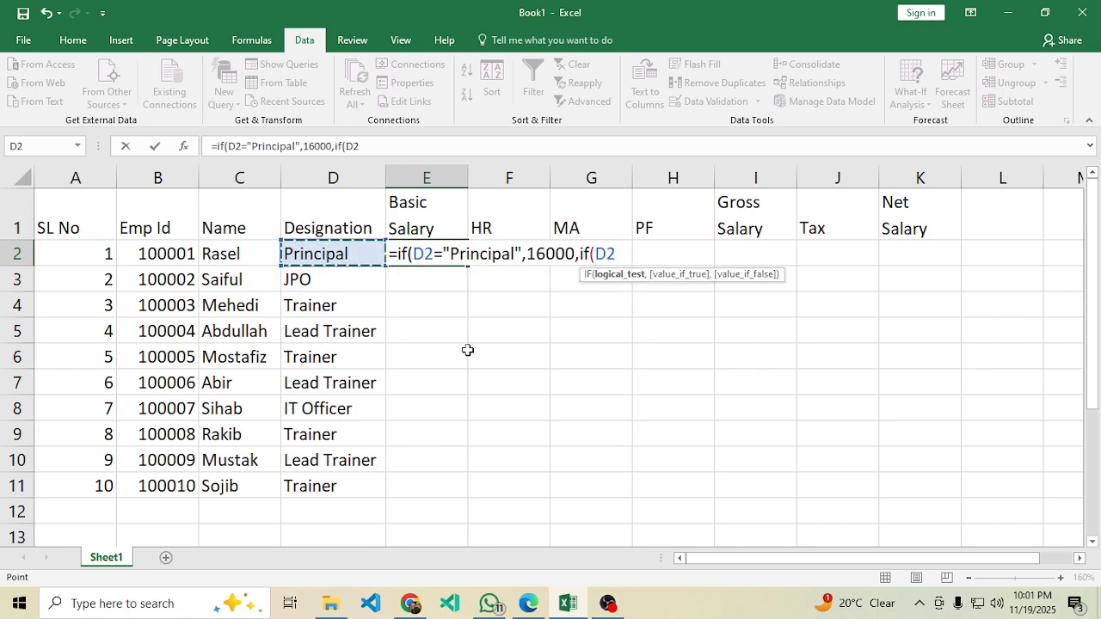
type("=")
type("\"JPO")
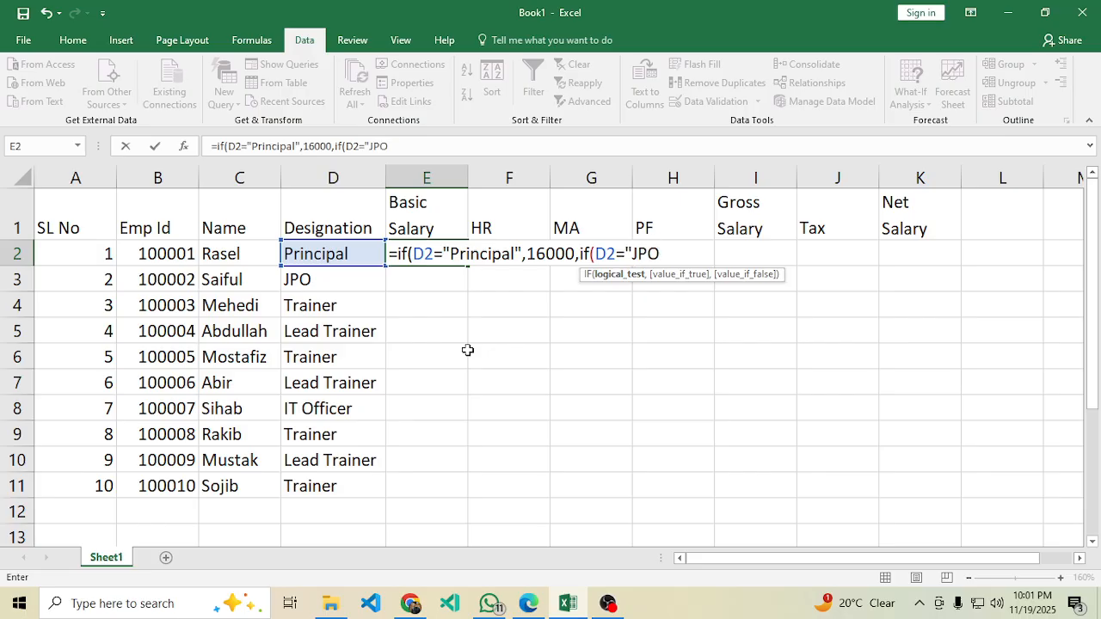
type("\",")
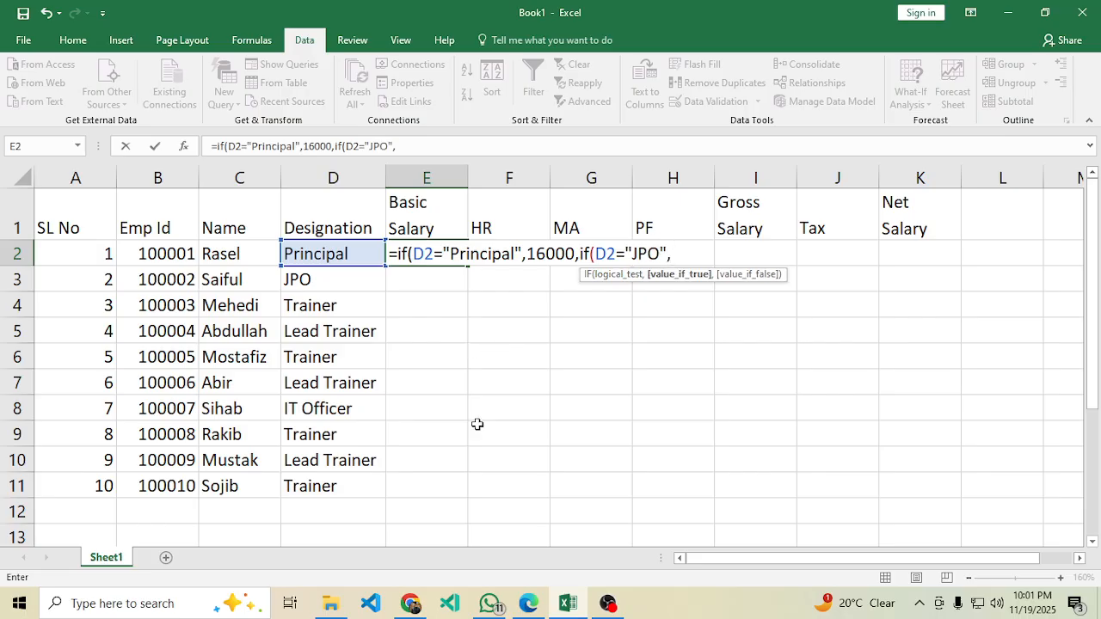
left_click(527, 604)
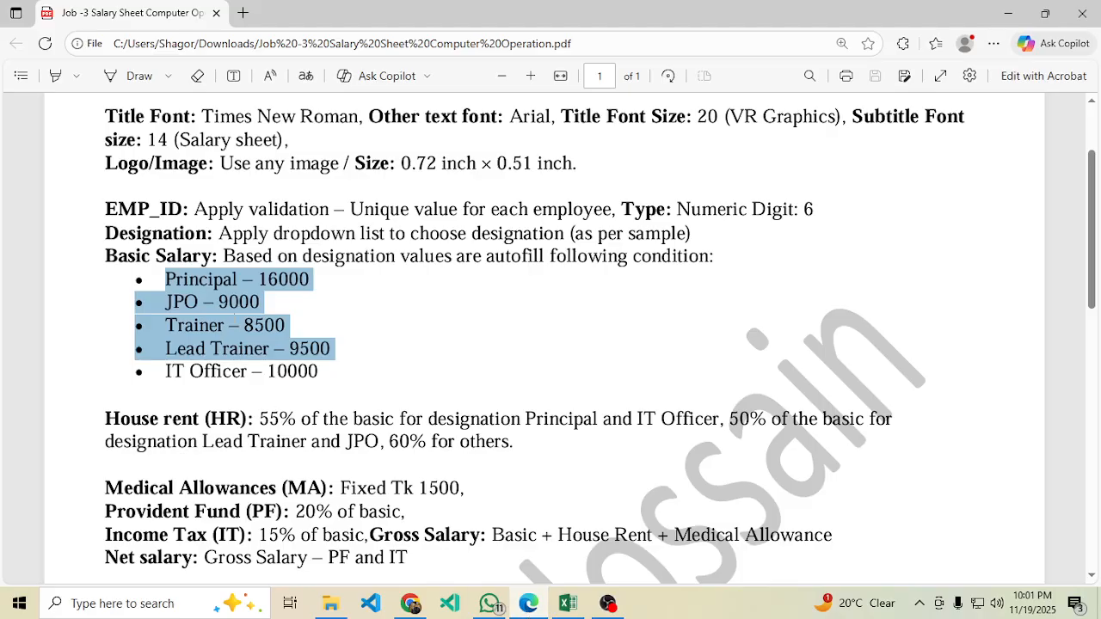
left_click(568, 604)
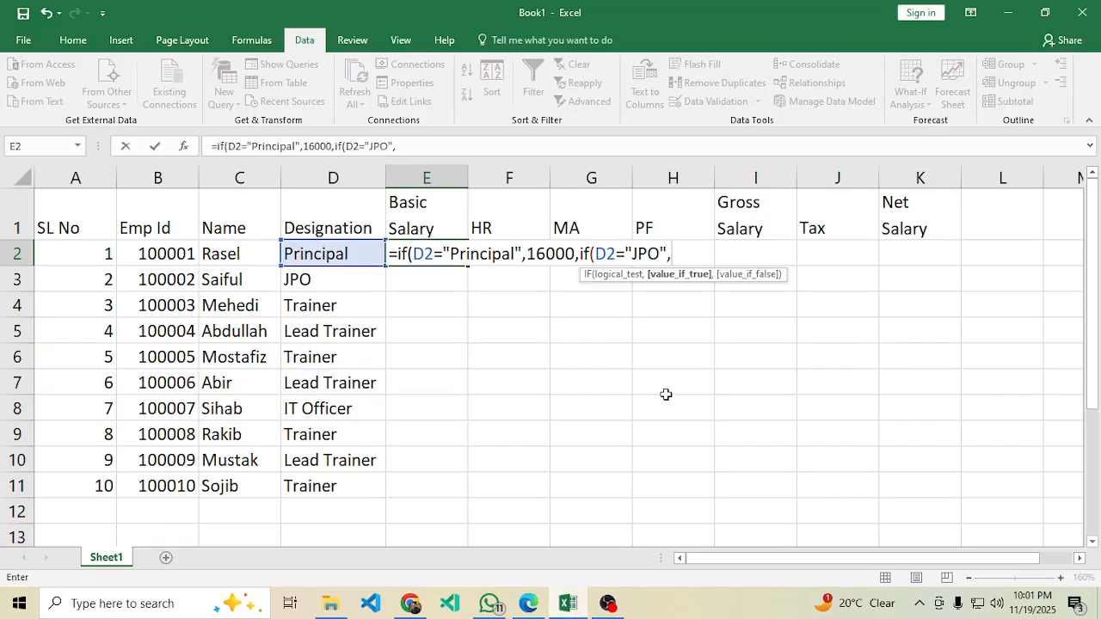
type("9000,")
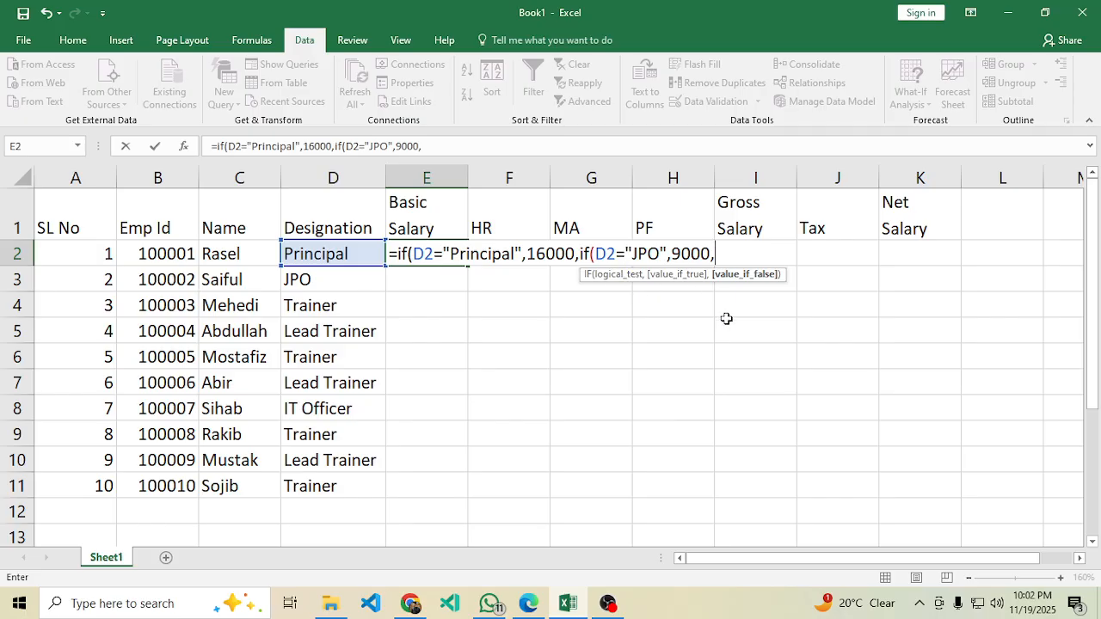
type("if(")
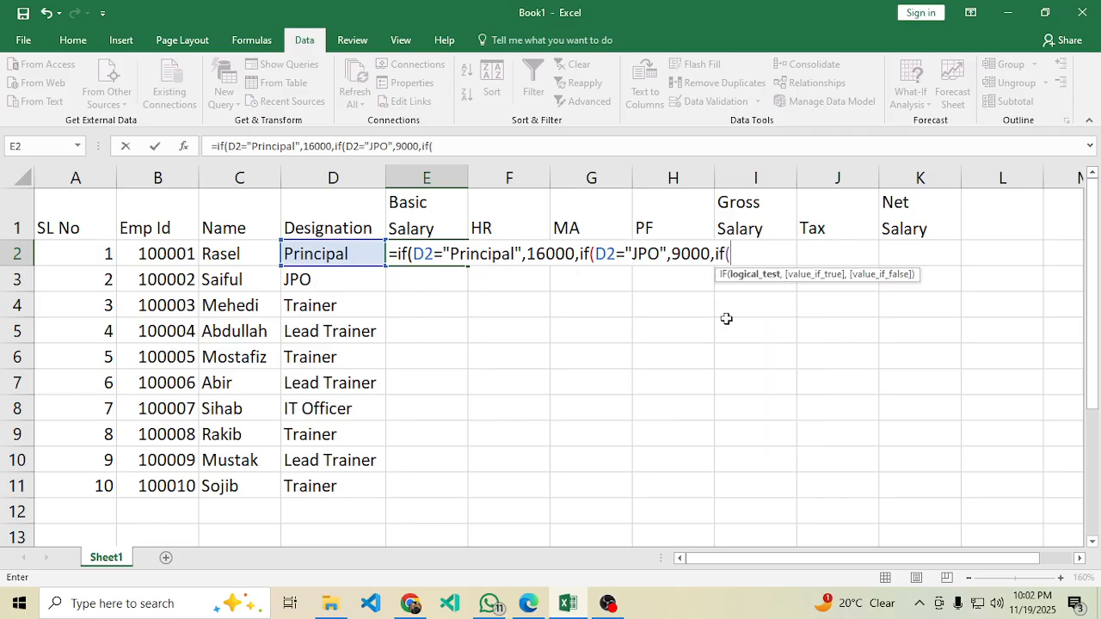
Nest an IF testing D2="Trainer" that returns 8500.
left_click(332, 252)
type("=\"Trainer")
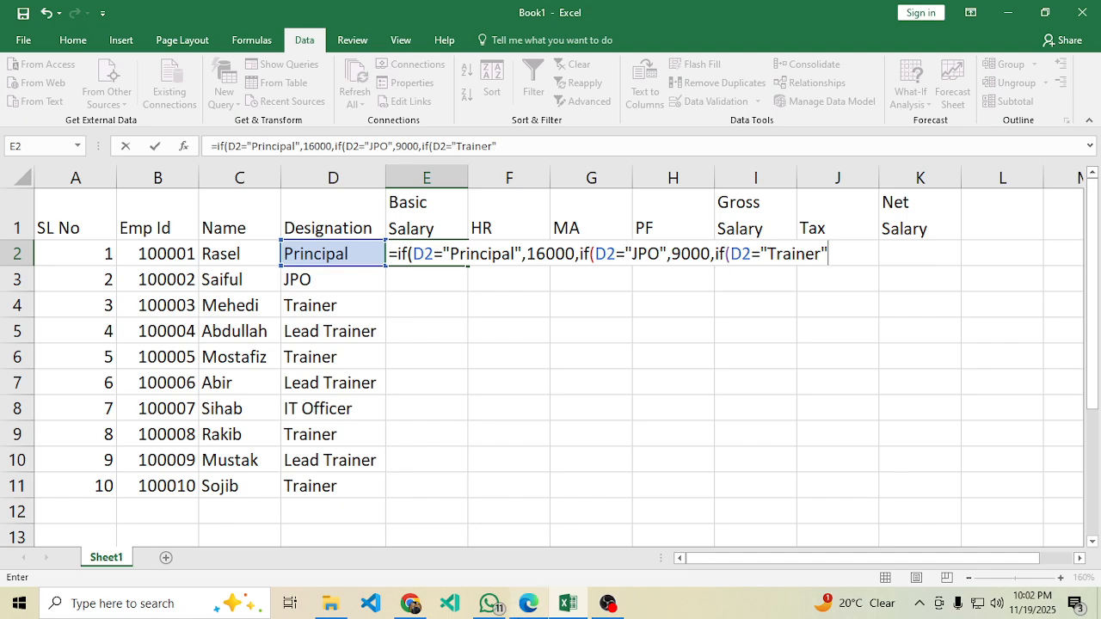
left_click(521, 606)
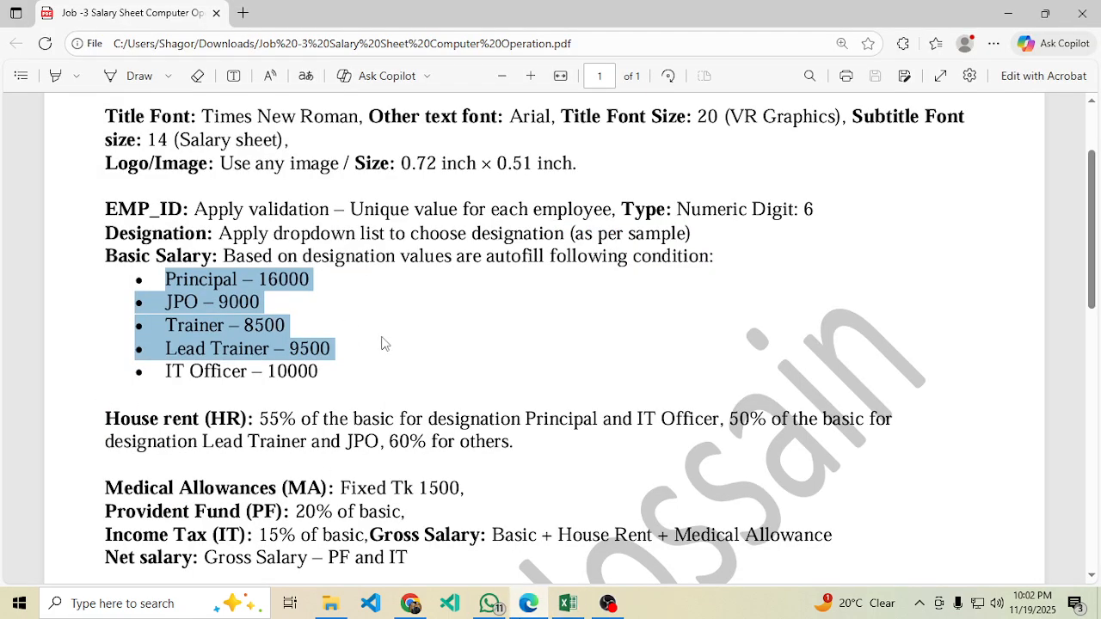
left_click(567, 605)
type("r\",85")
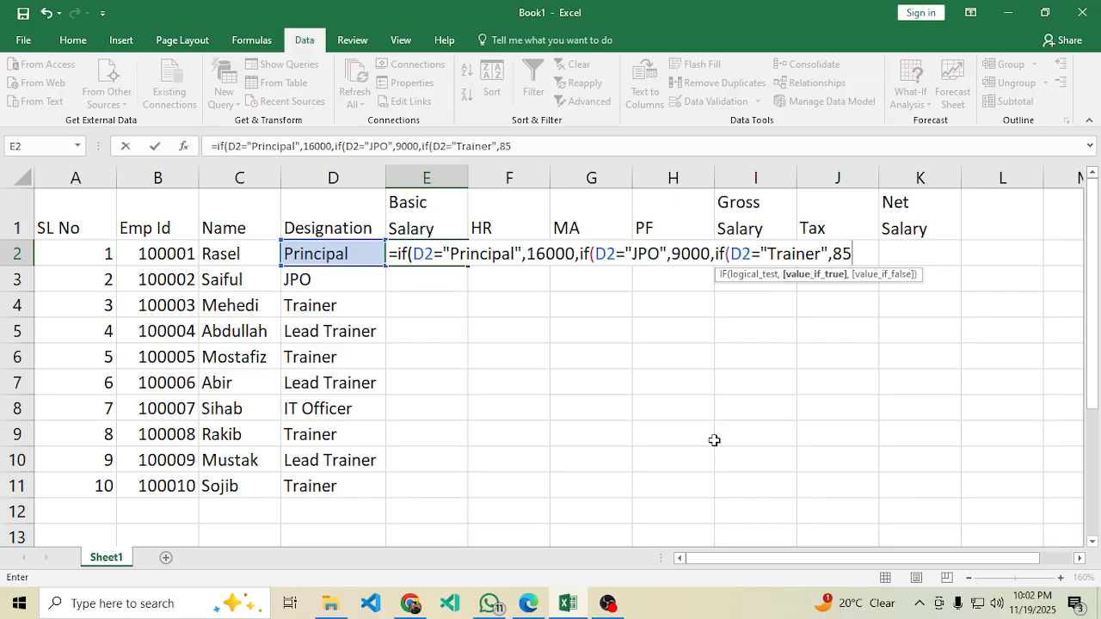
type("00,")
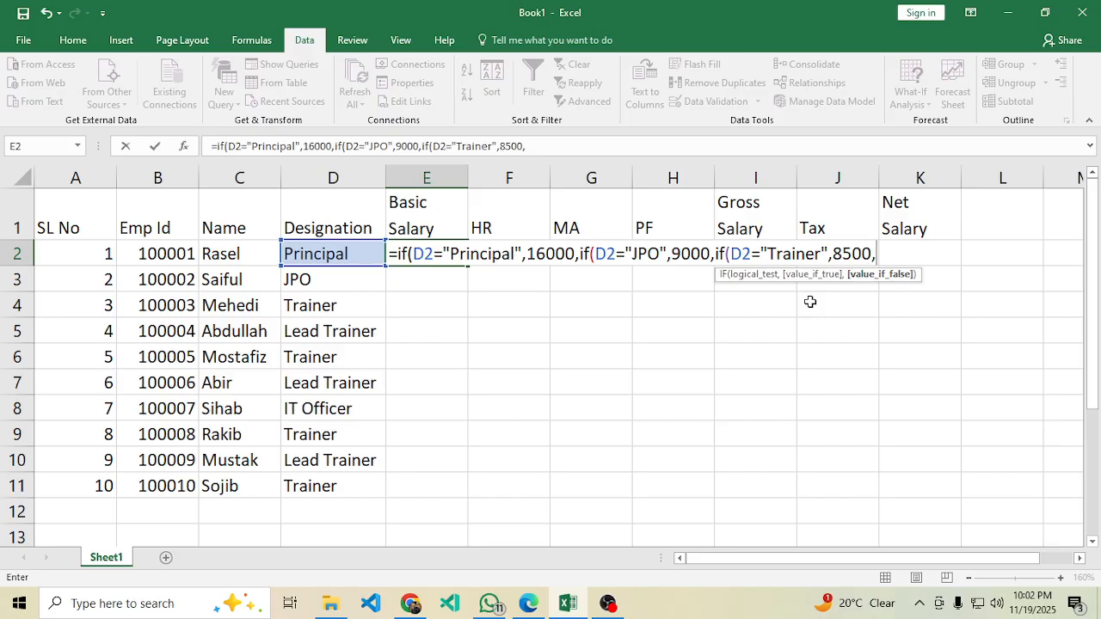
type("if(")
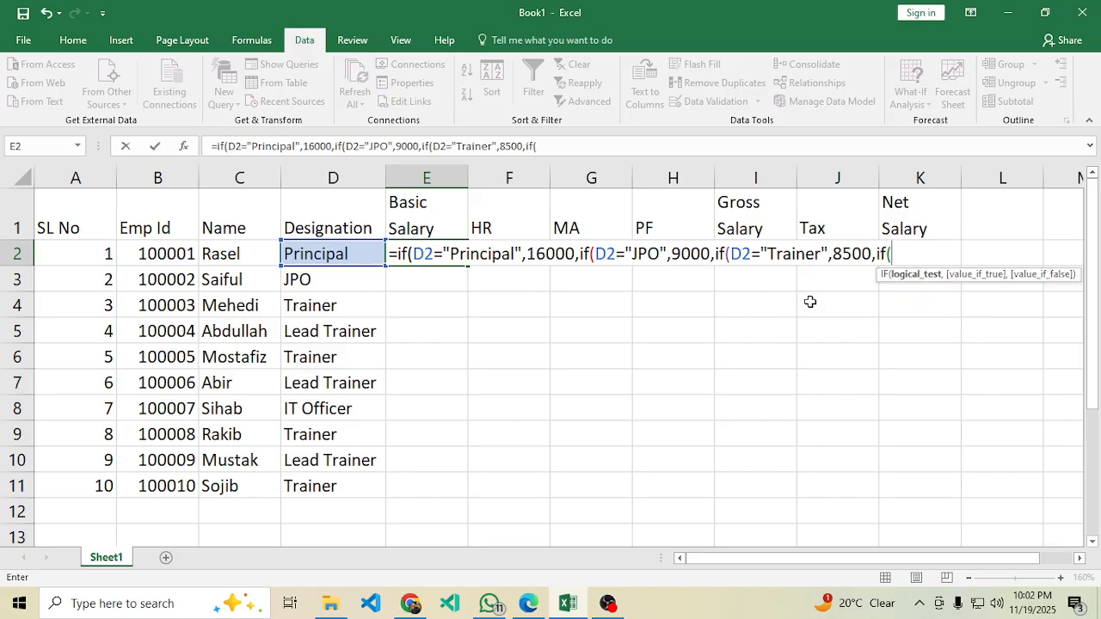
Nest an IF testing D2="Lead Trainer" that returns 9500, fixing the missing comma.
left_click(325, 254)
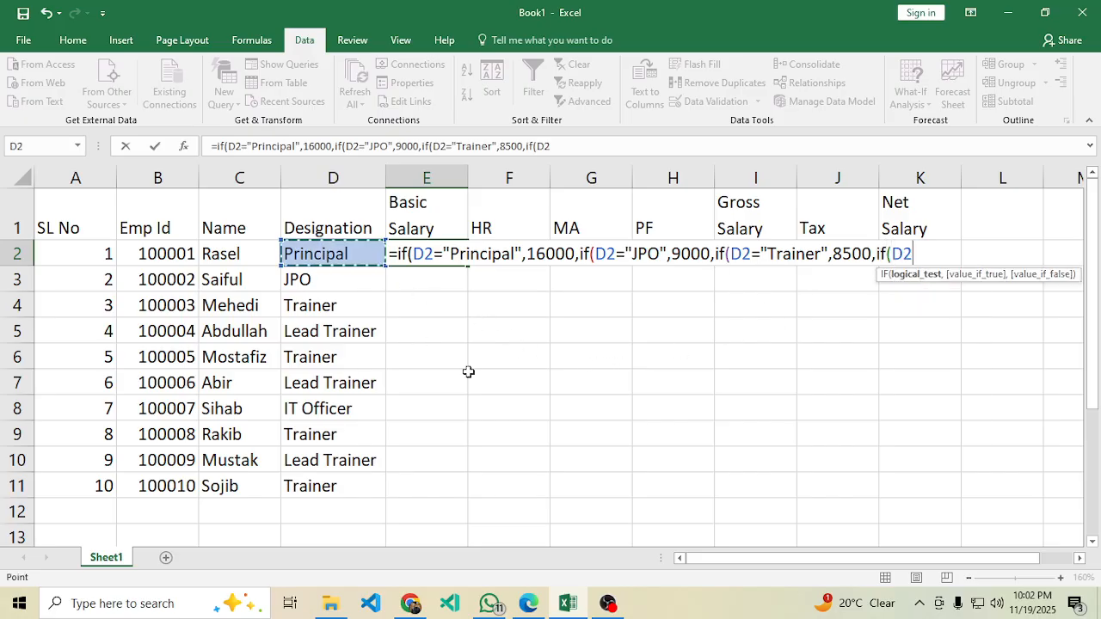
type("=")
type("\"Lead ")
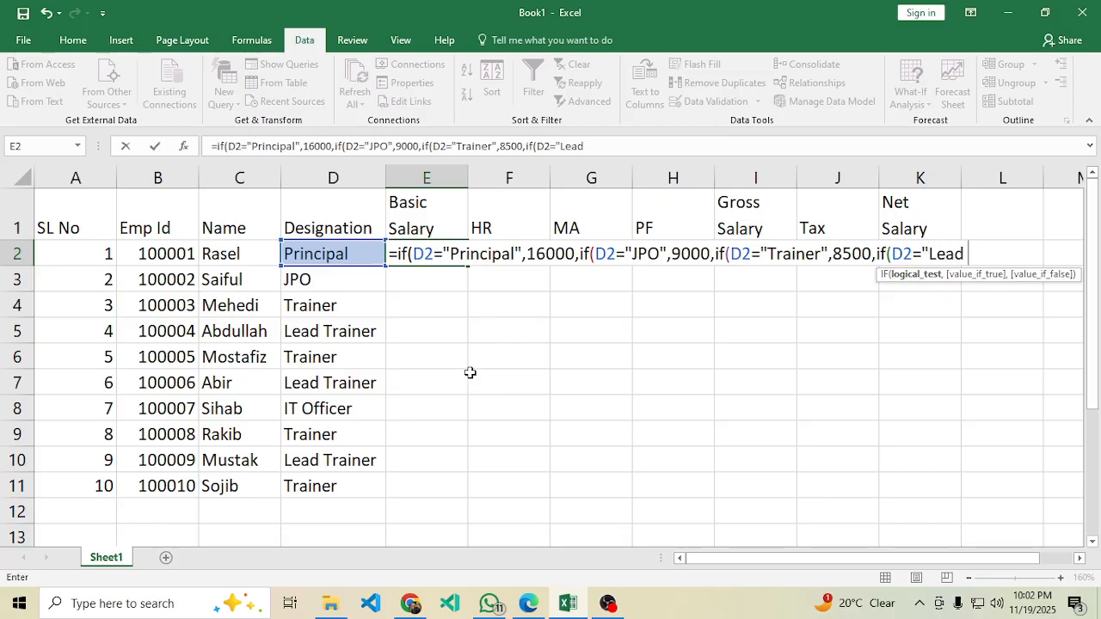
type("Trainer")
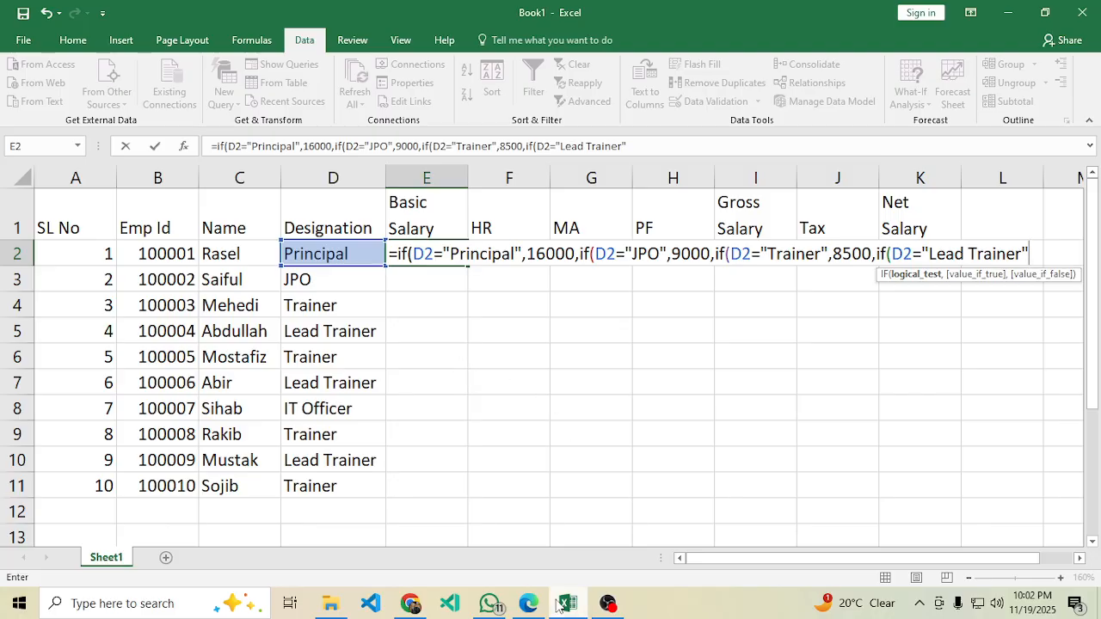
left_click(528, 603)
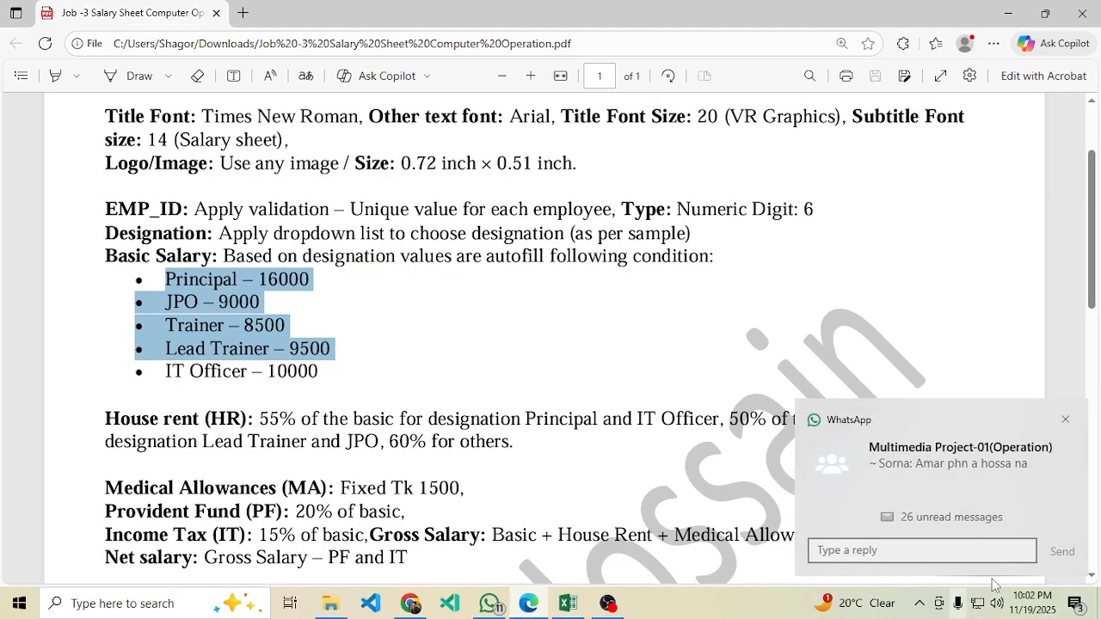
left_click(1065, 422)
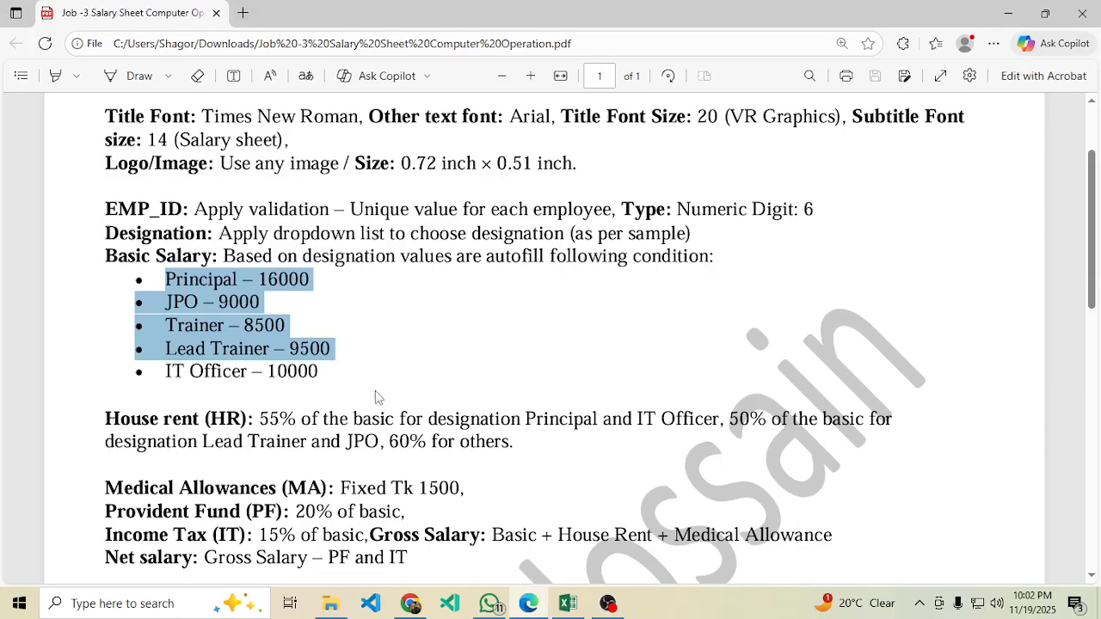
left_click(567, 603)
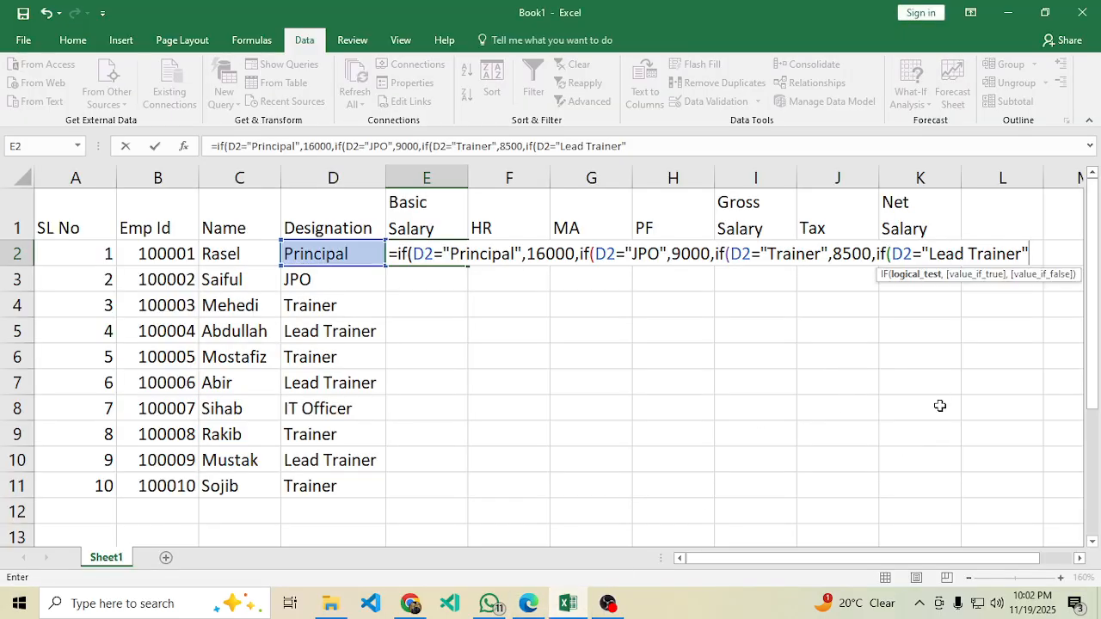
type("9500")
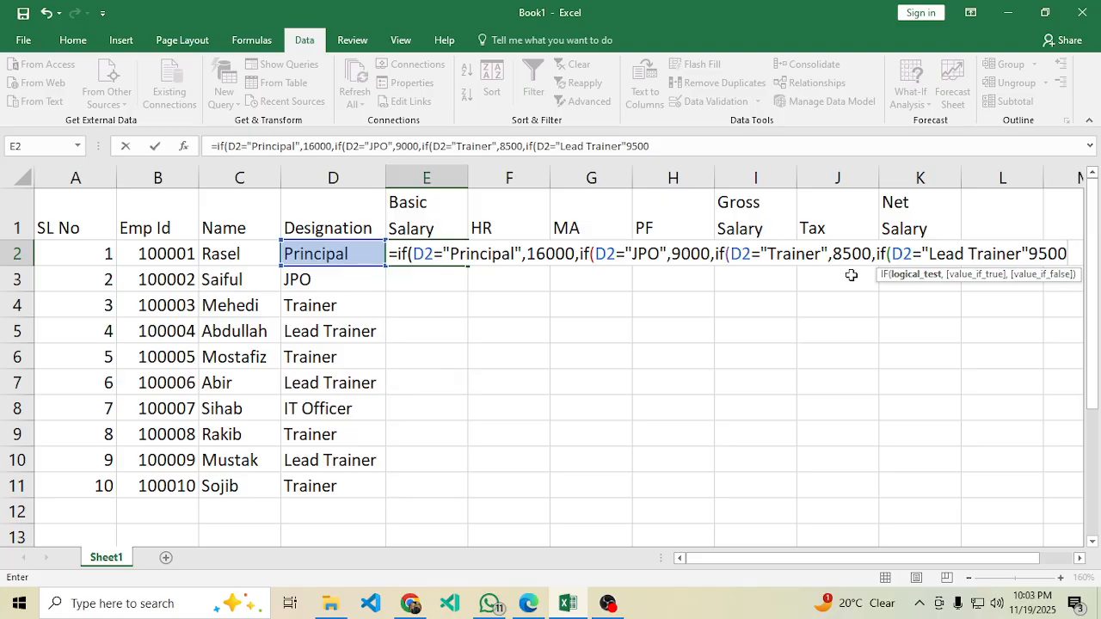
left_click(1031, 253)
type(",")
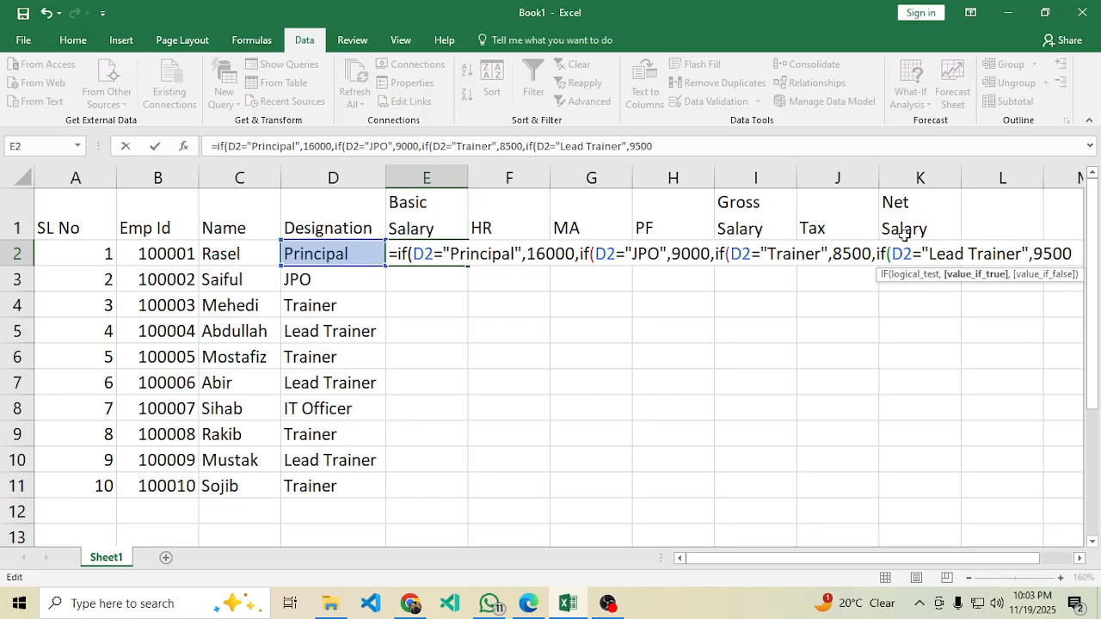
Check the IT Officer salary in the PDF and enter 10000 as the fallback value.
left_click(528, 603)
left_click(213, 380)
left_click_drag(167, 369, 249, 380)
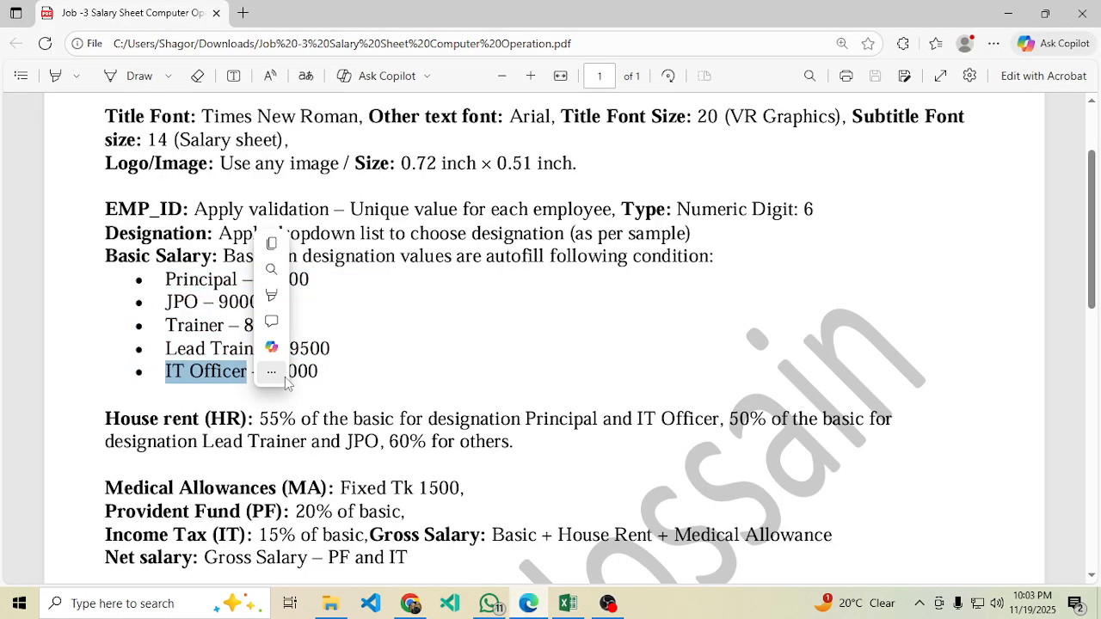
left_click(512, 394)
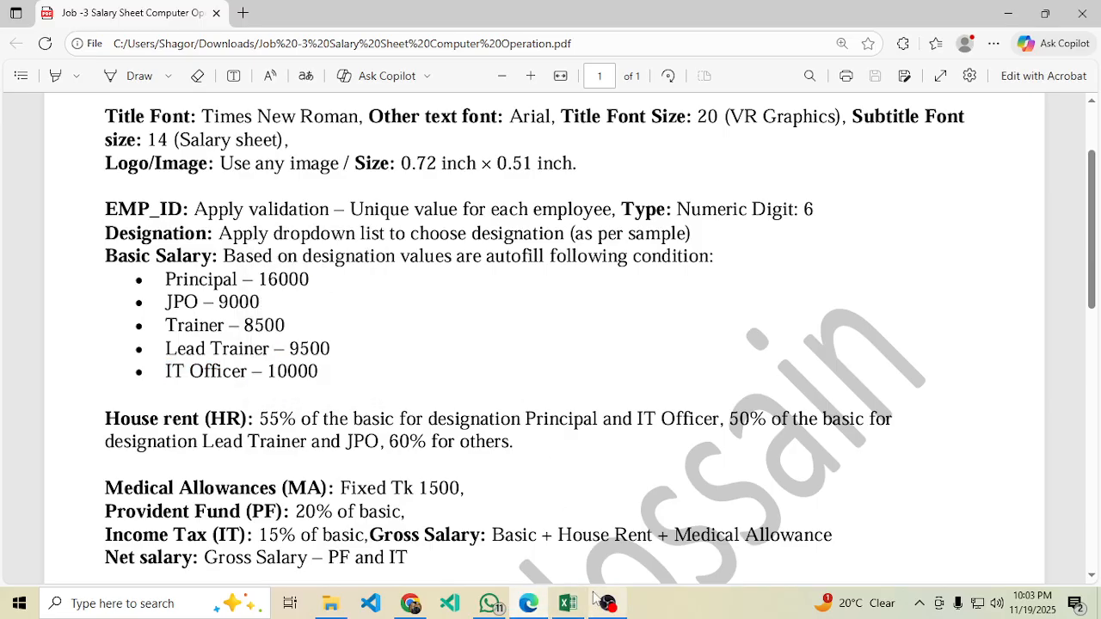
left_click(568, 603)
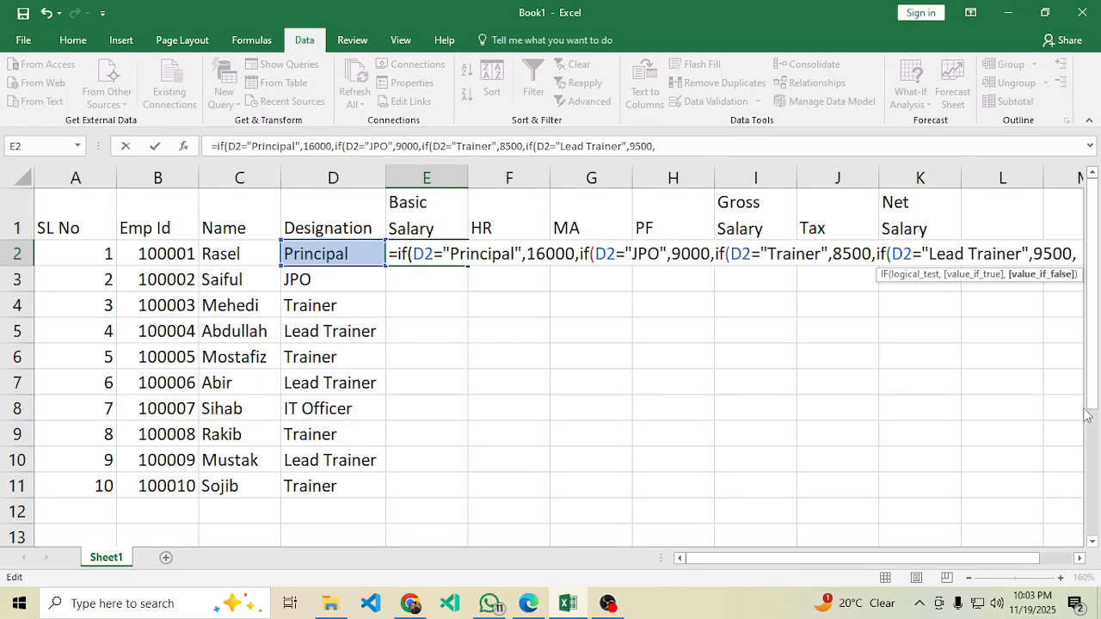
left_click(528, 604)
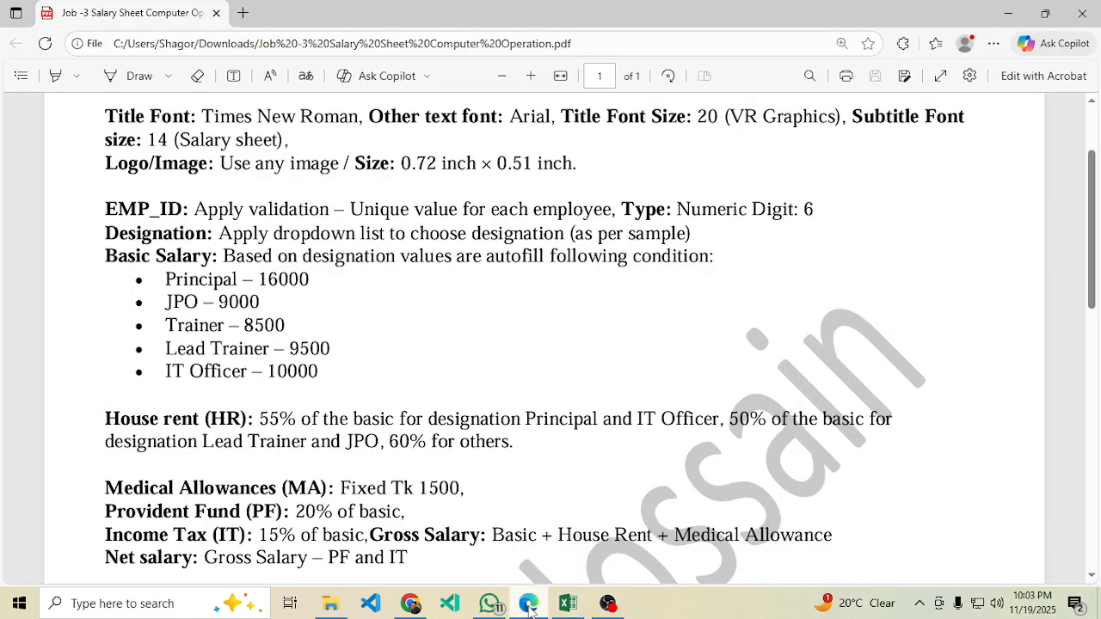
left_click(528, 604)
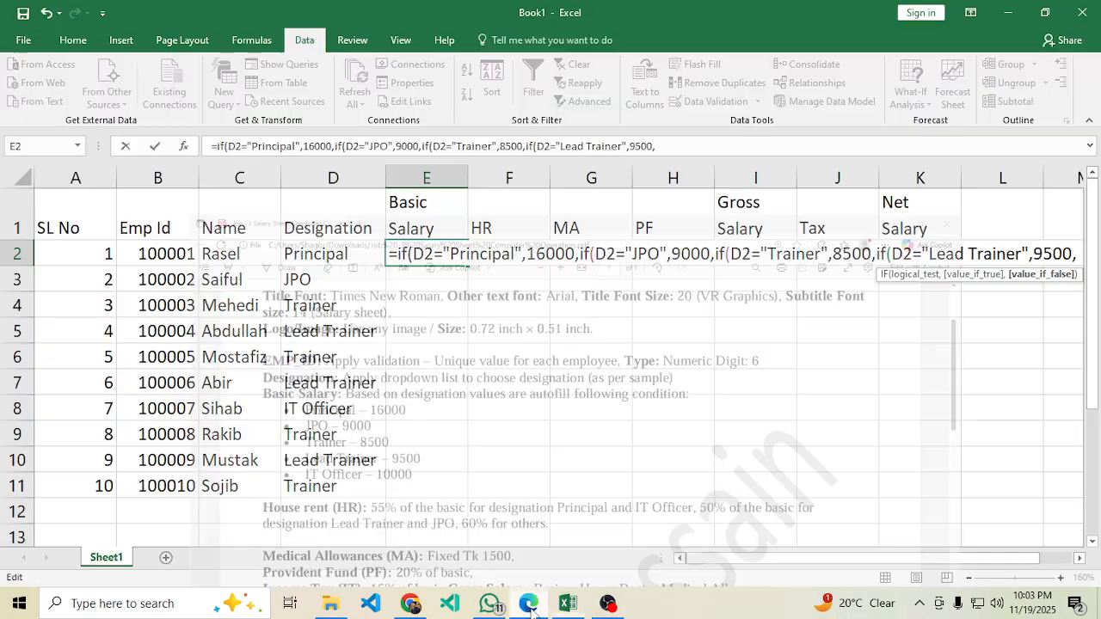
type("10000")
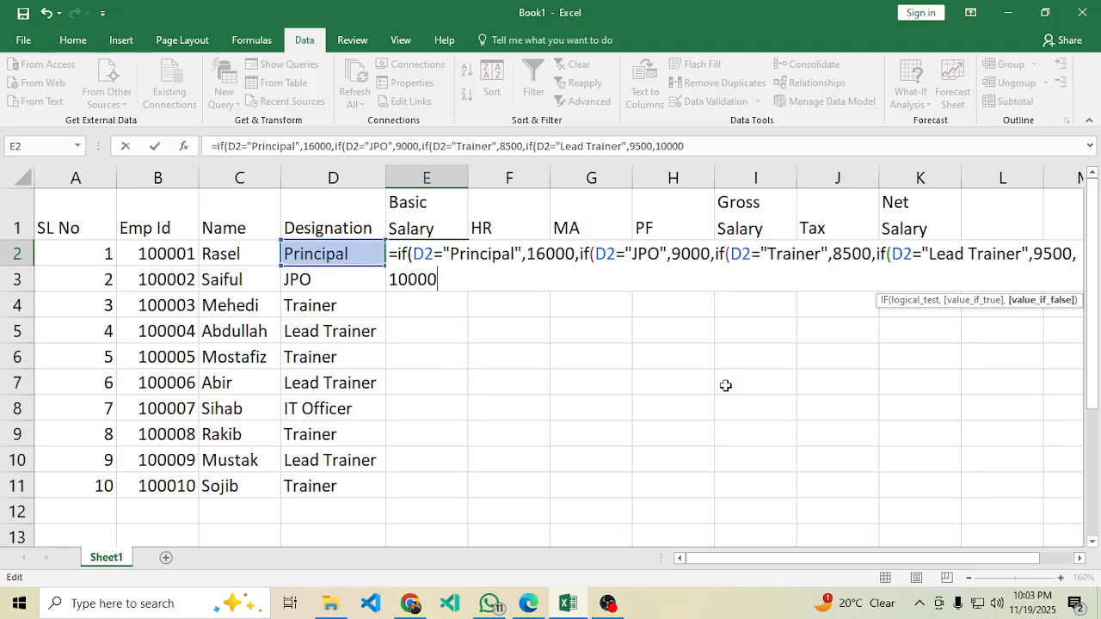
Replace the fallback with an IF testing D2="IT Officer" returning 10000, else 0, and close all parentheses.
key("BackSpace")
key("BackSpace")
key("BackSpace")
key("BackSpace")
key("BackSpace")
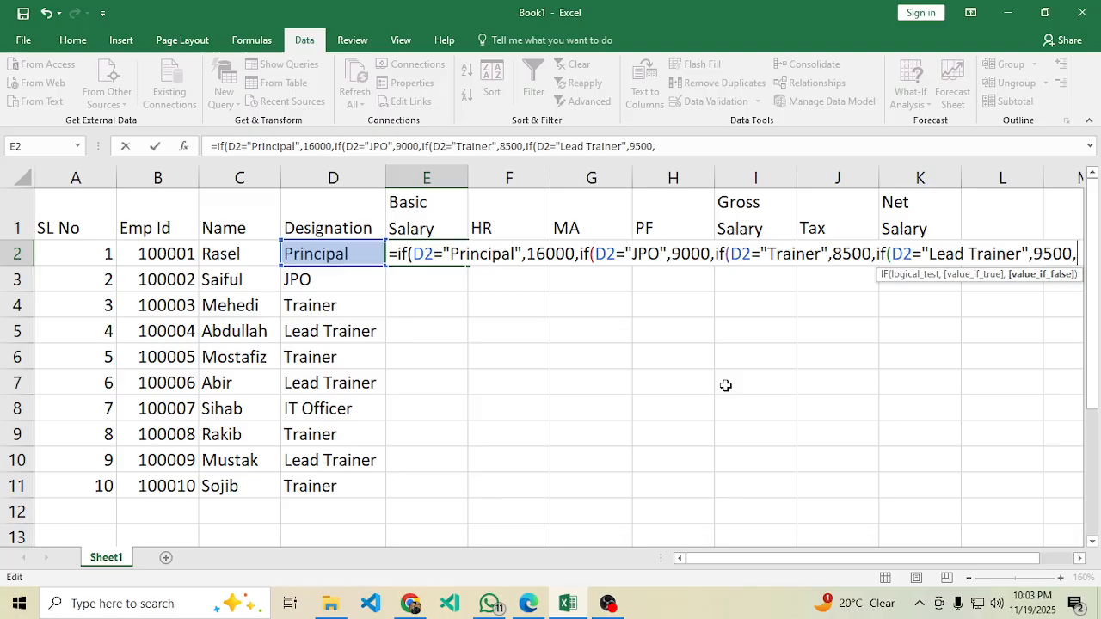
type("if(")
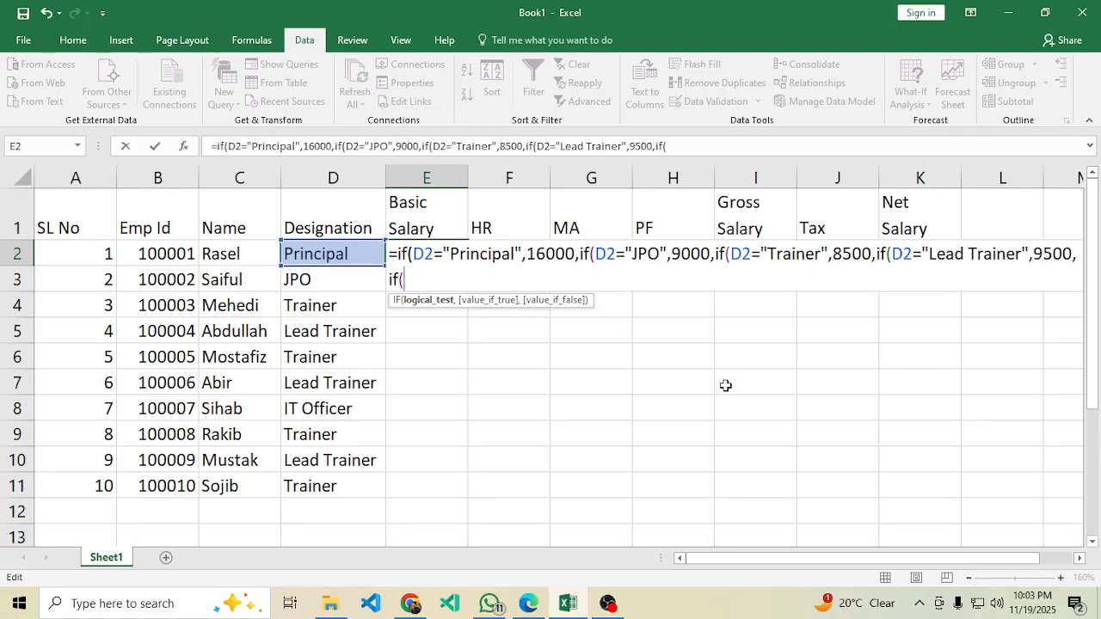
left_click(370, 256)
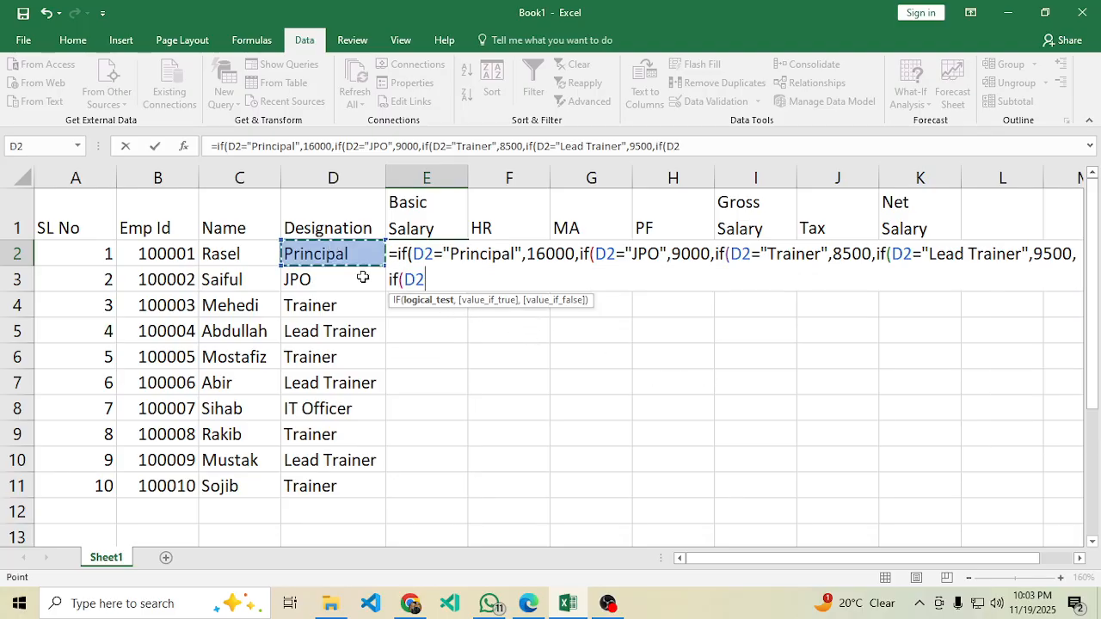
type("=\"I")
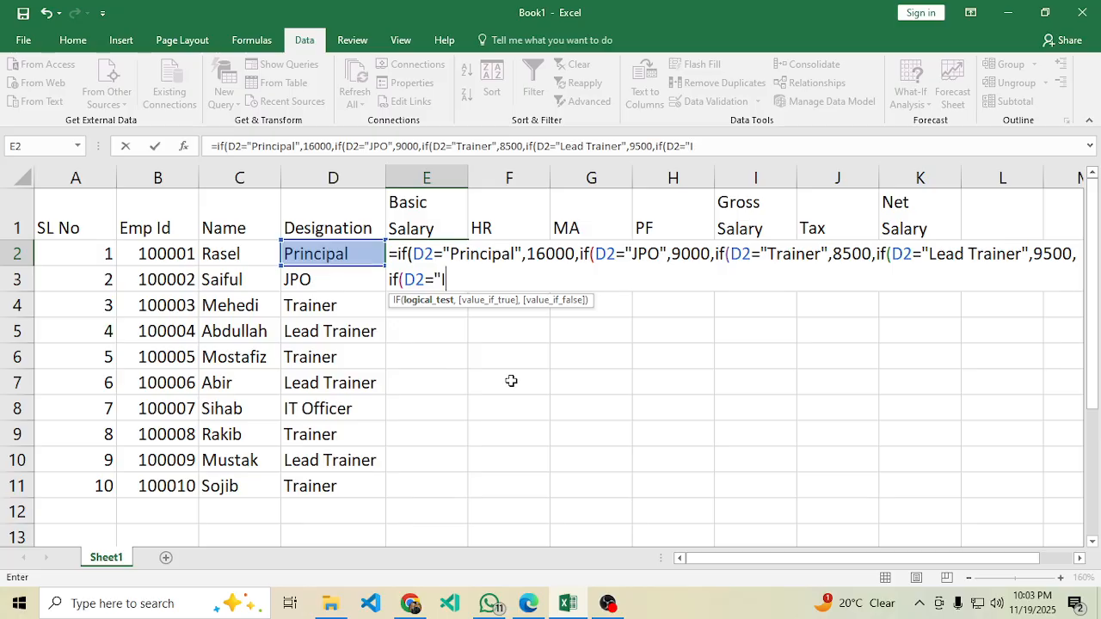
type("T Officer\",")
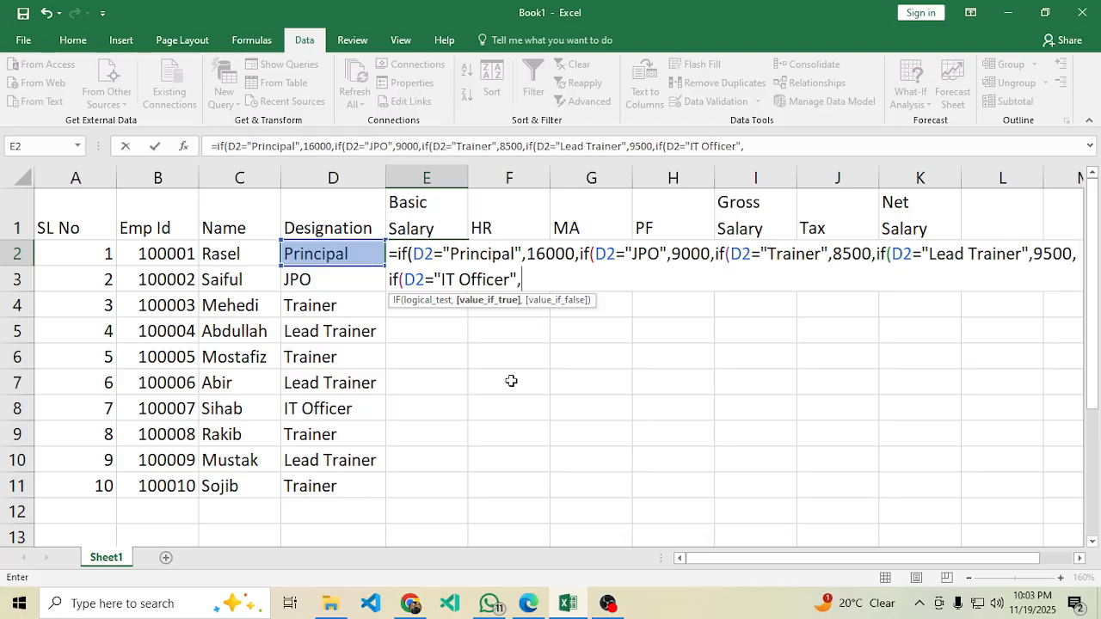
left_click(489, 603)
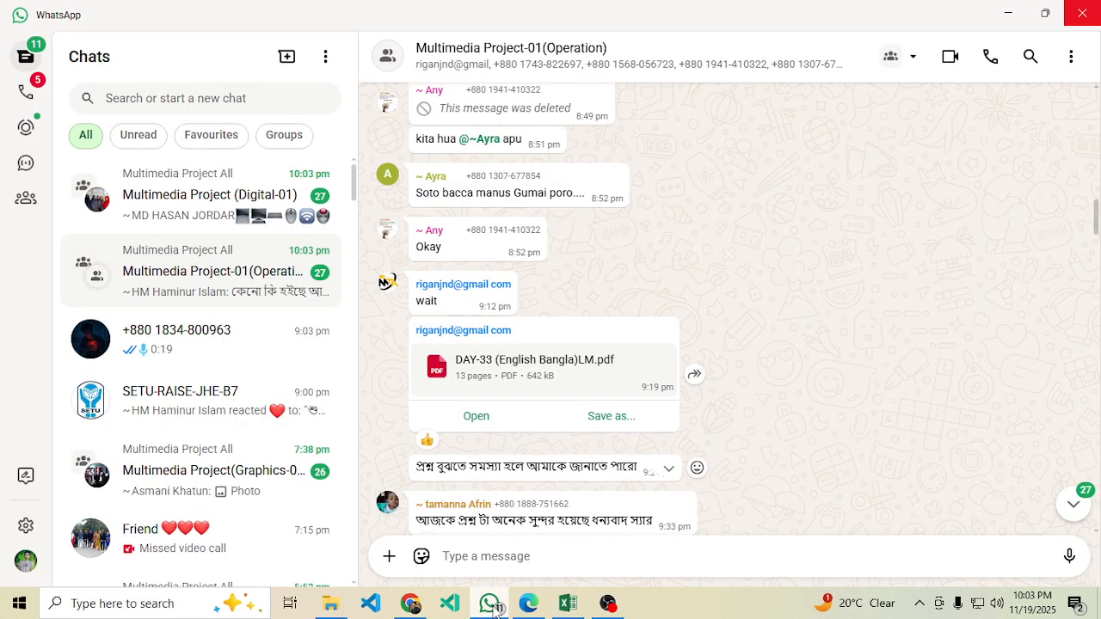
left_click(525, 614)
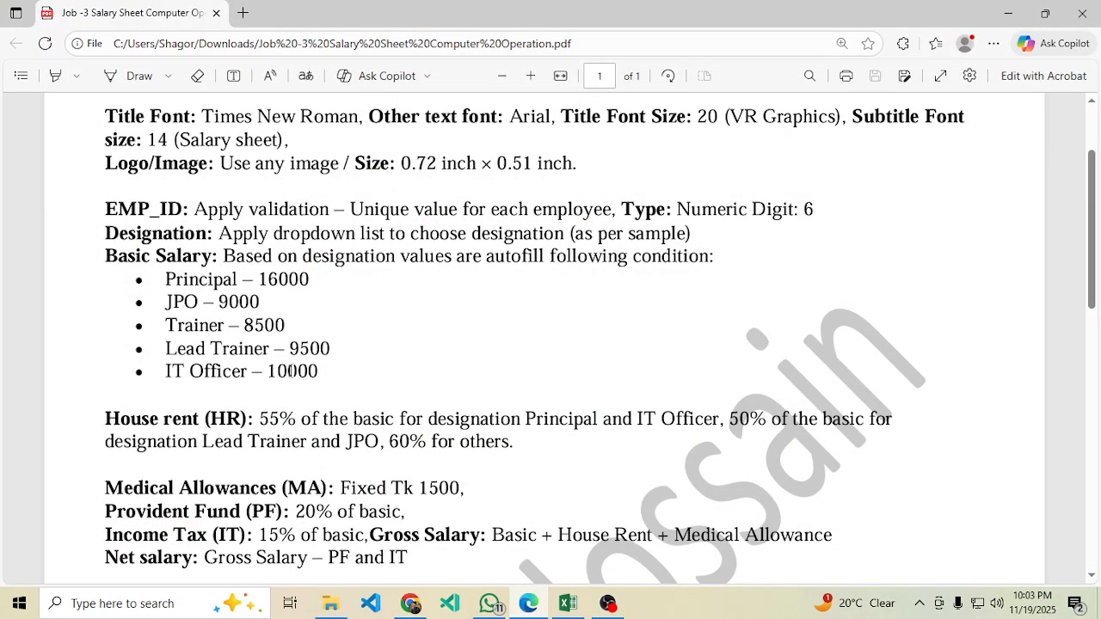
left_click_drag(271, 370, 337, 373)
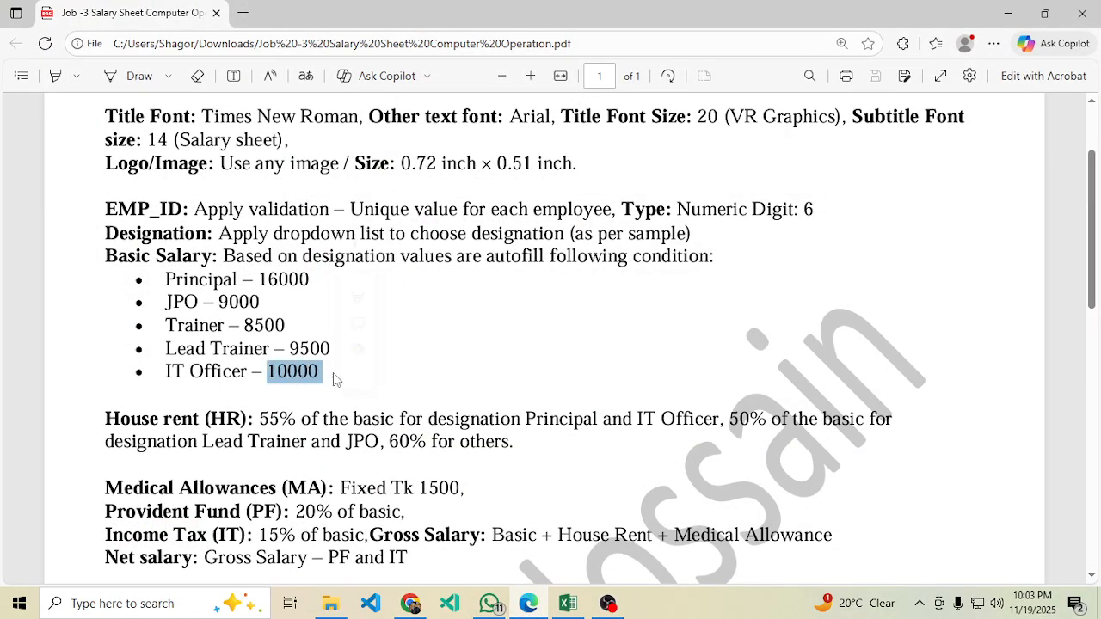
left_click(567, 603)
type("1")
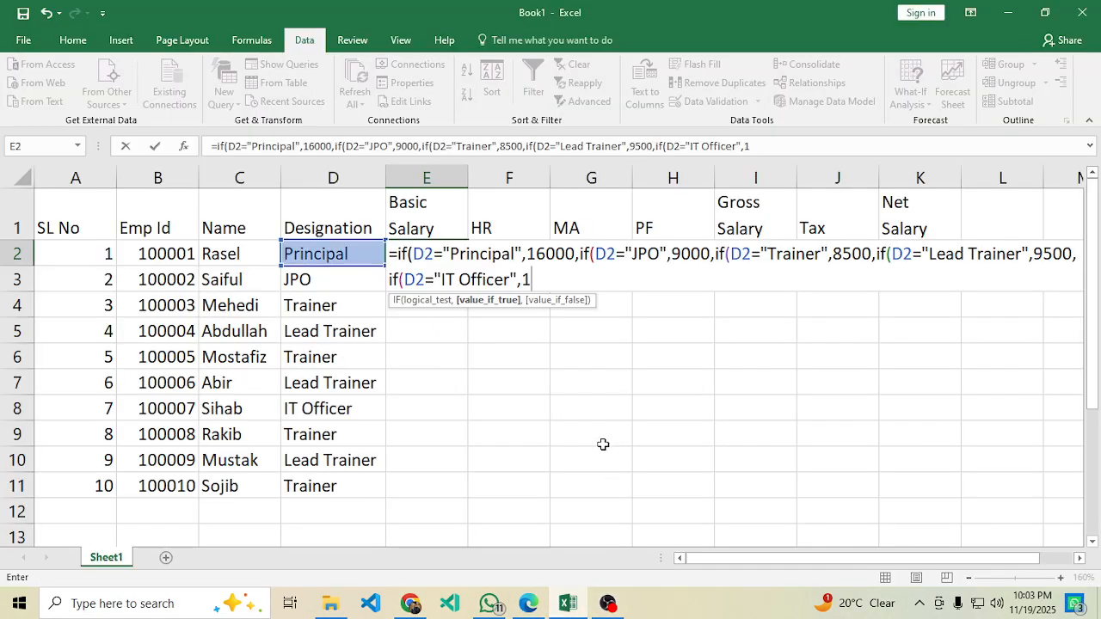
type("0000")
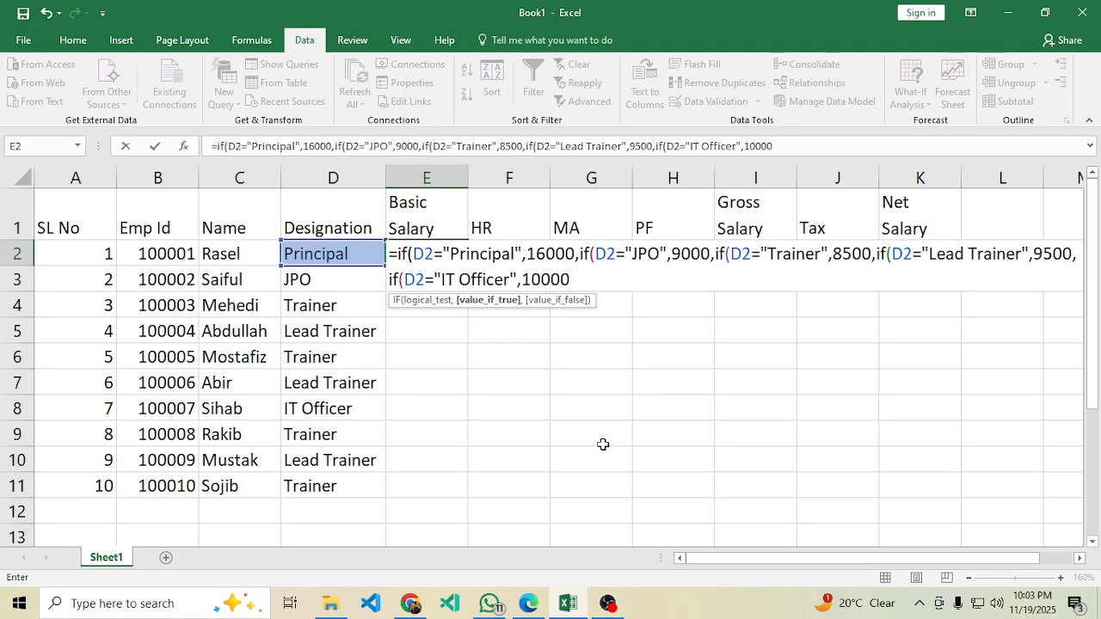
type(",")
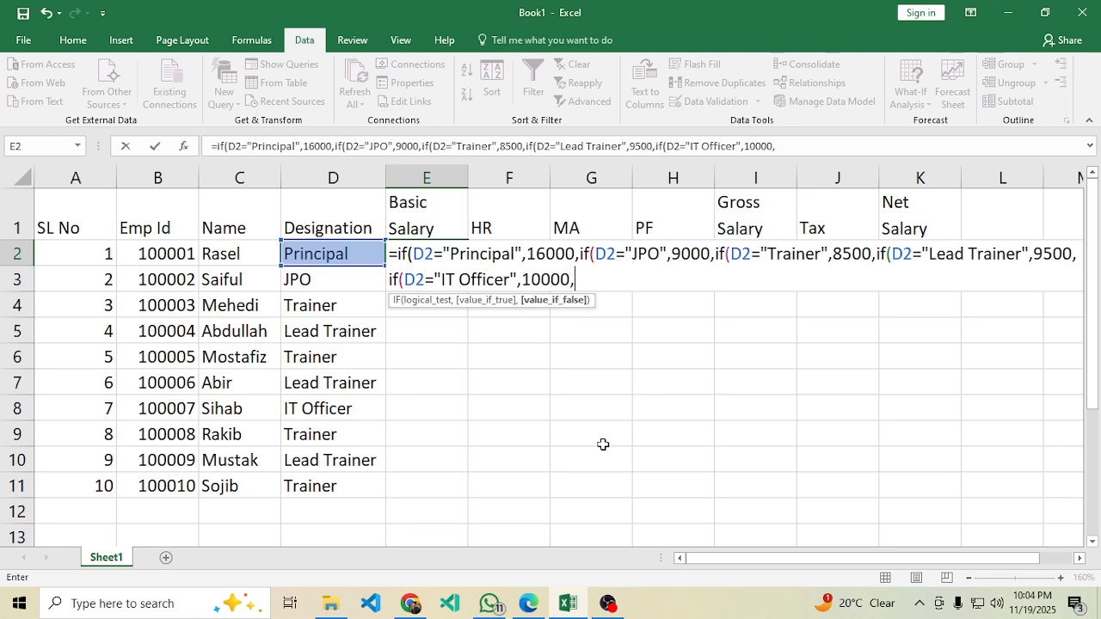
type("0")
left_click(410, 254)
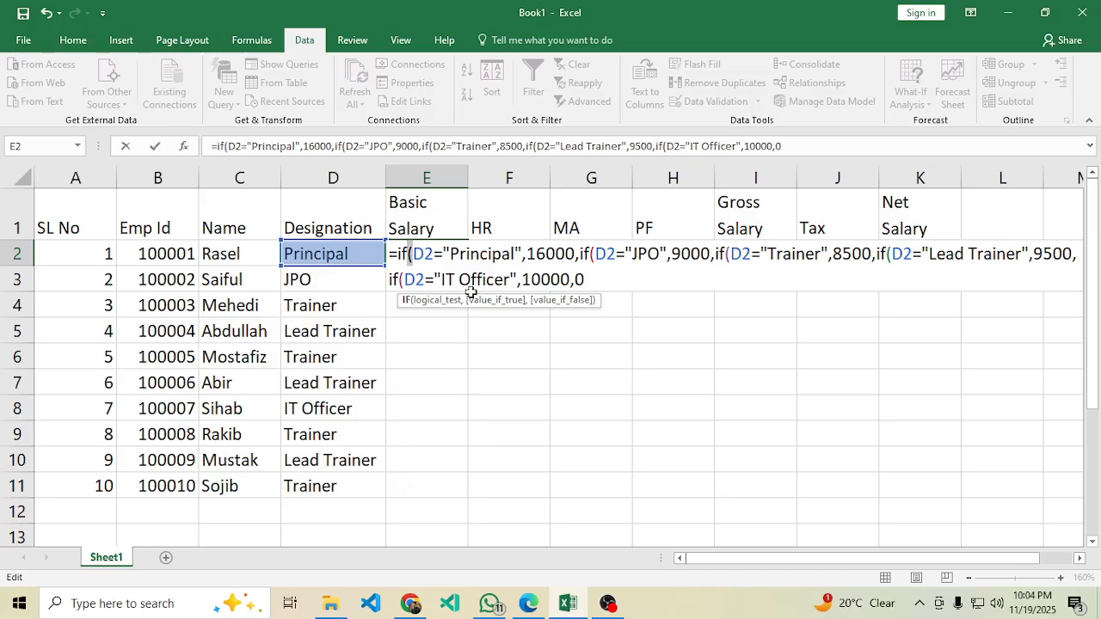
left_click(597, 280)
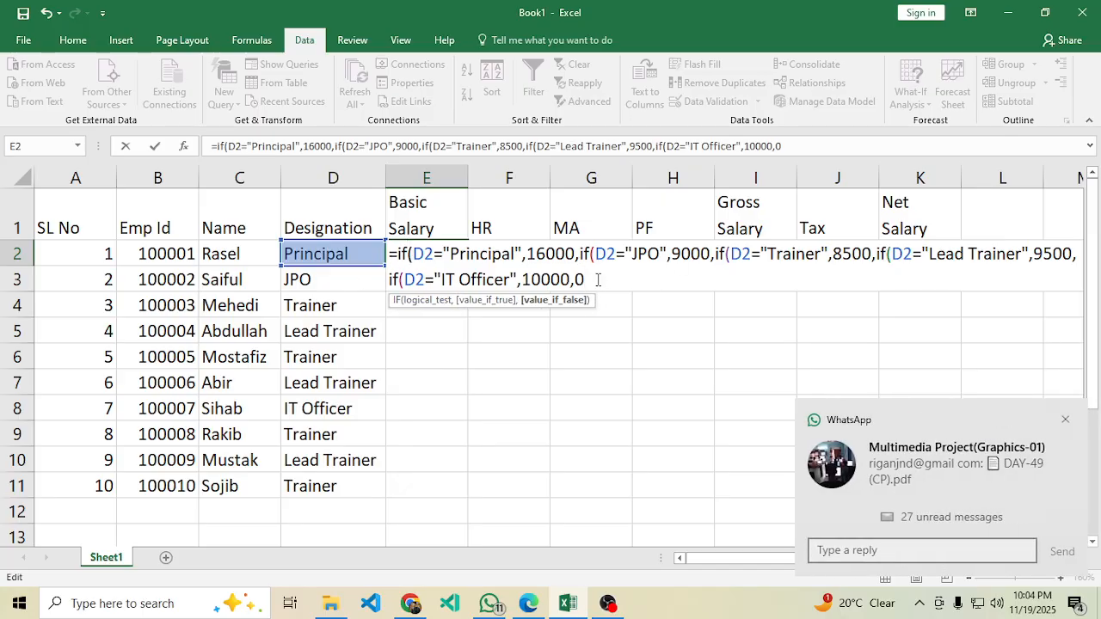
type(")")
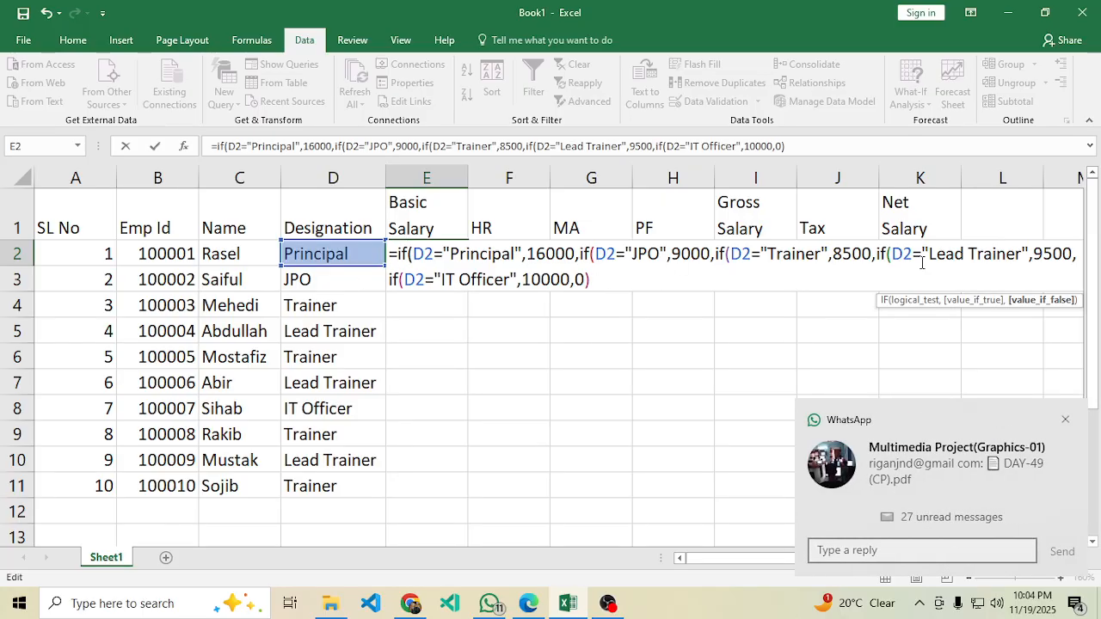
type(")")
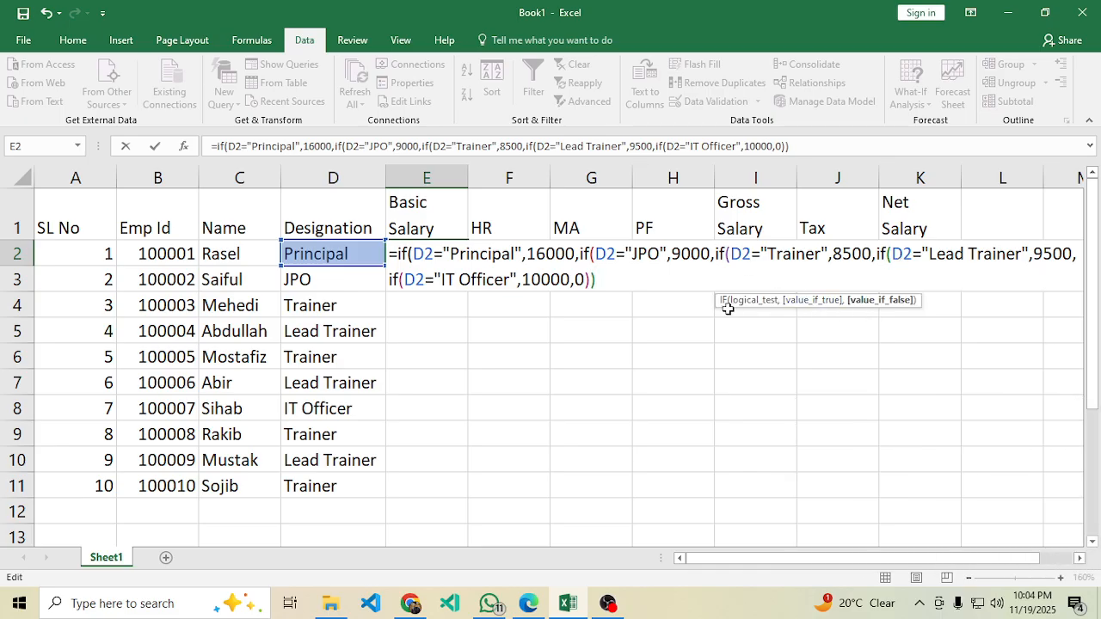
type(")")
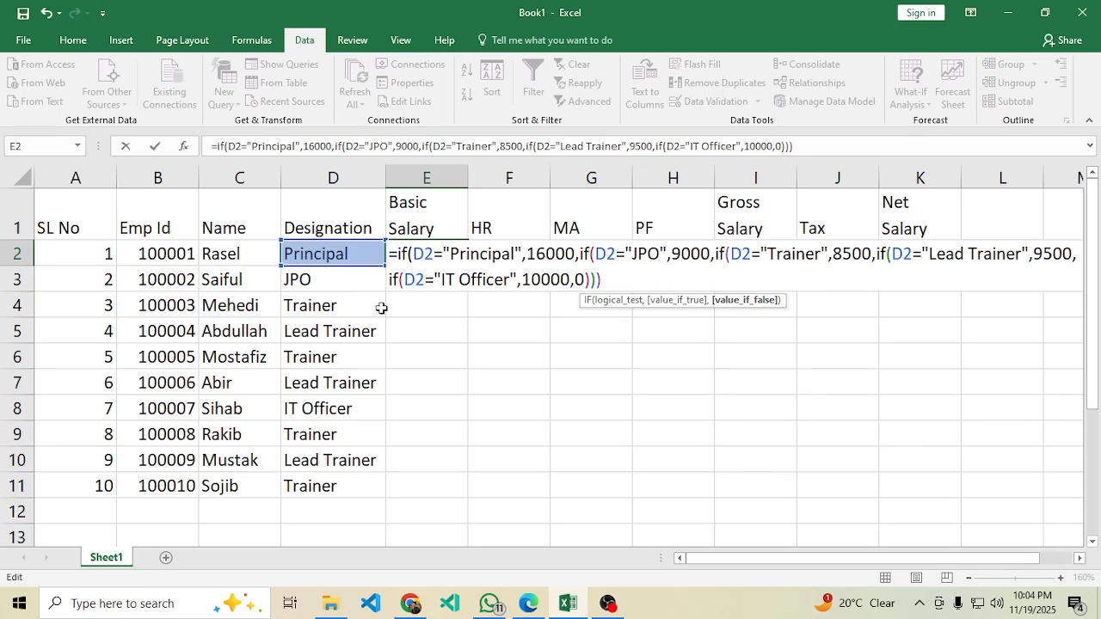
type("))")
Commit E2's Basic Salary formula and fill it down to E11.
key("Return")
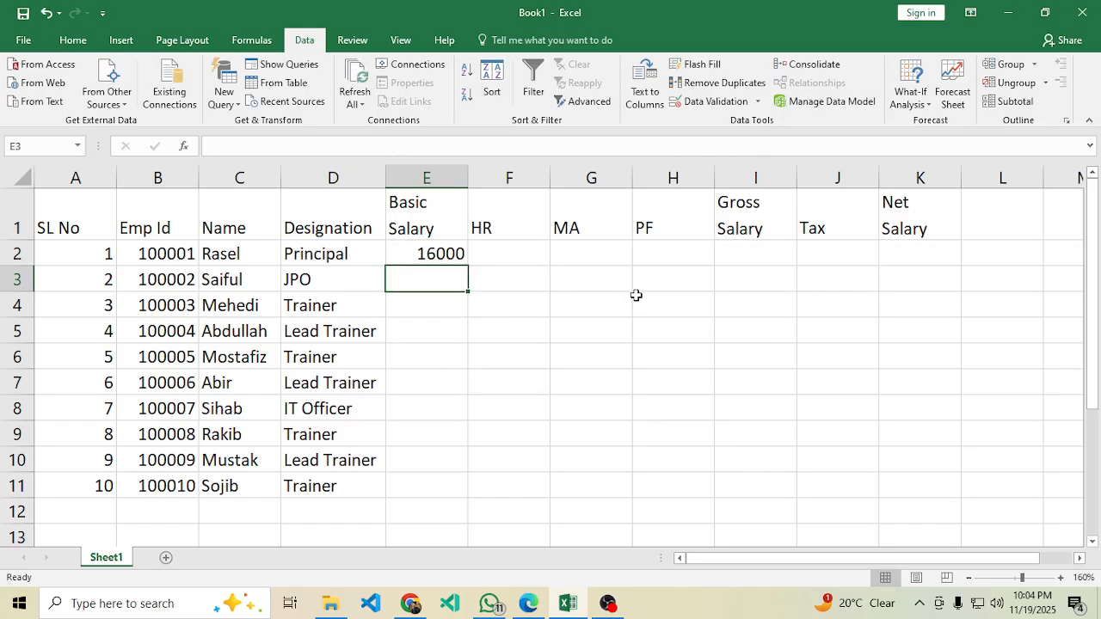
left_click(439, 251)
left_click_drag(469, 265, 430, 490)
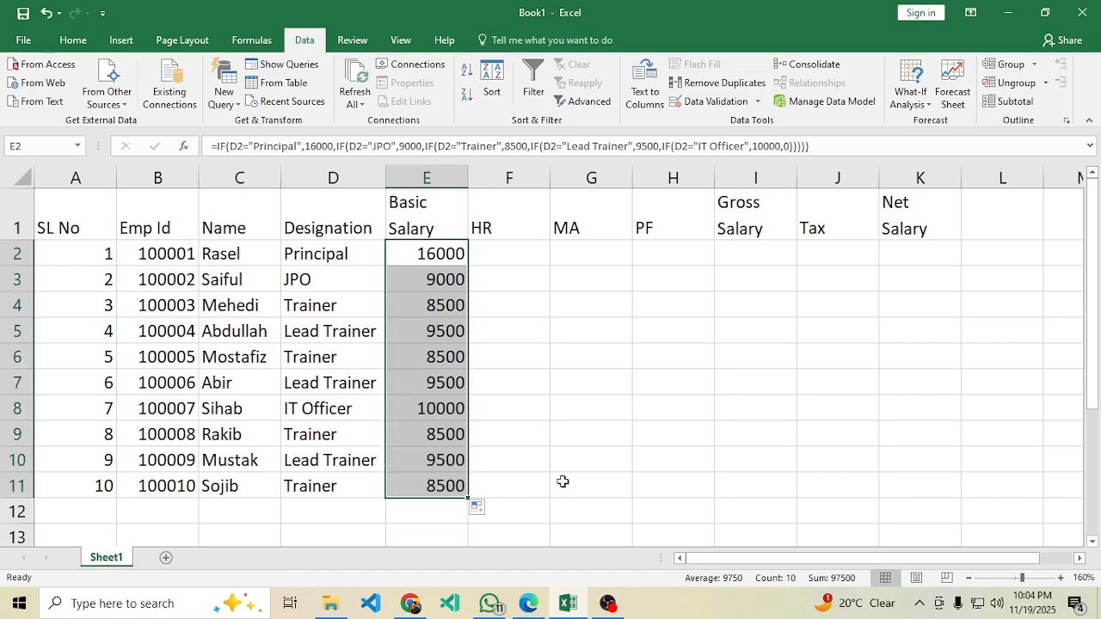
Clear D11's designation to test E11's result and inspect its formula's default.
left_click(333, 485)
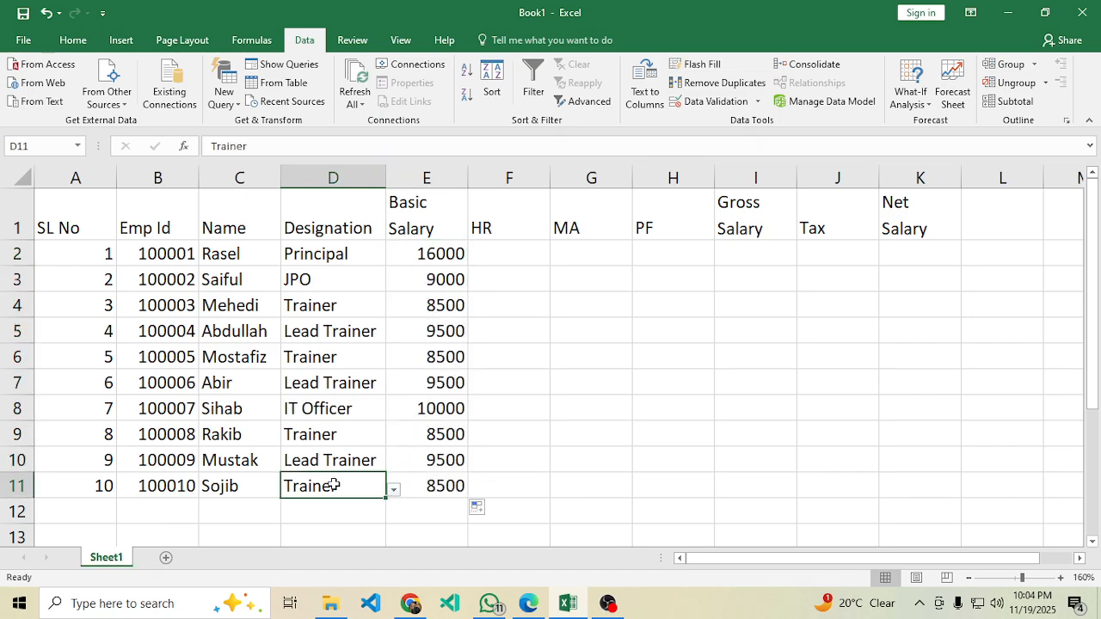
key("BackSpace")
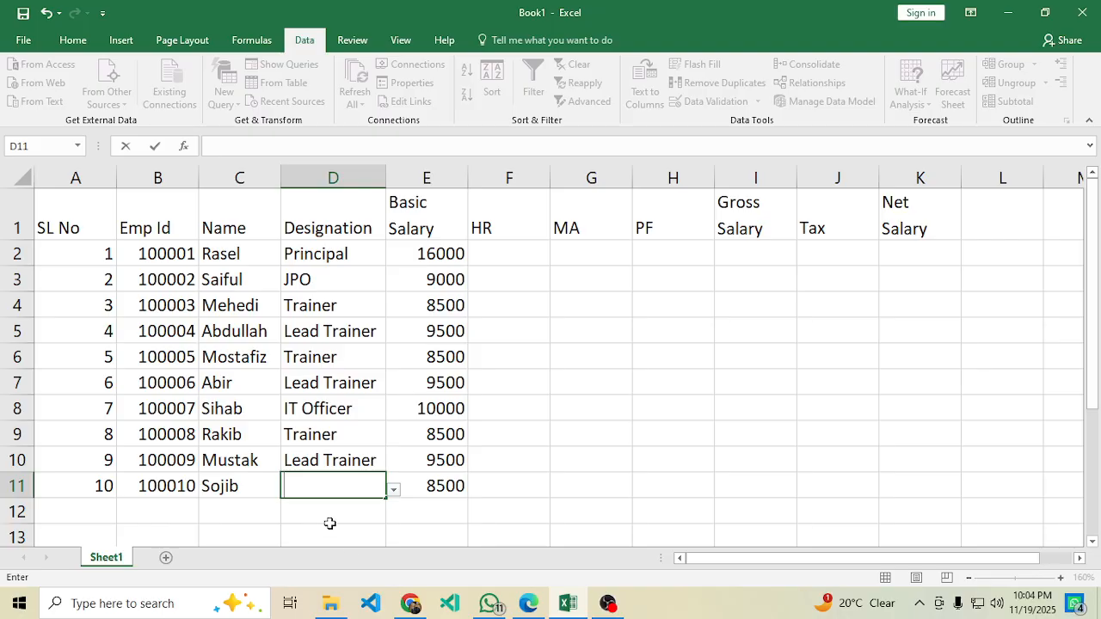
key("Return")
left_click(445, 490)
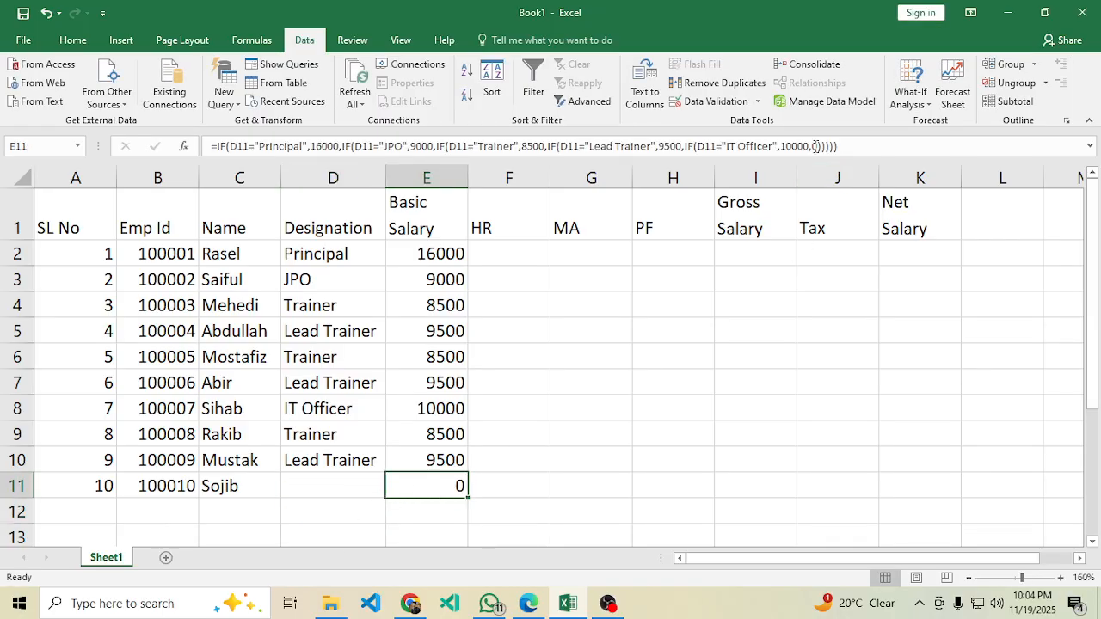
double_click(814, 146)
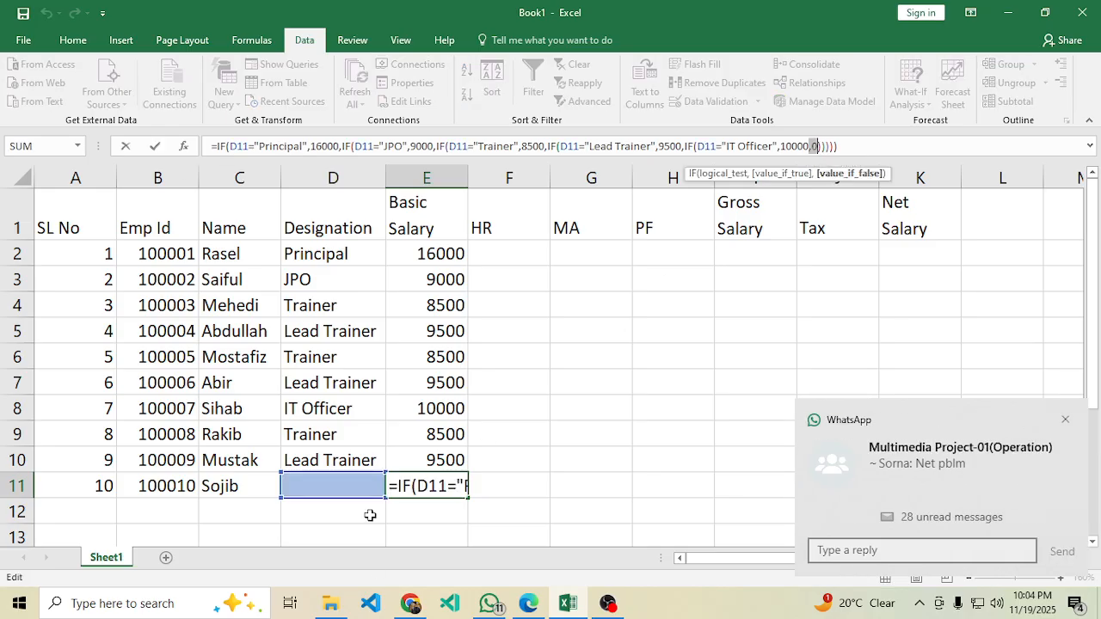
key("Return")
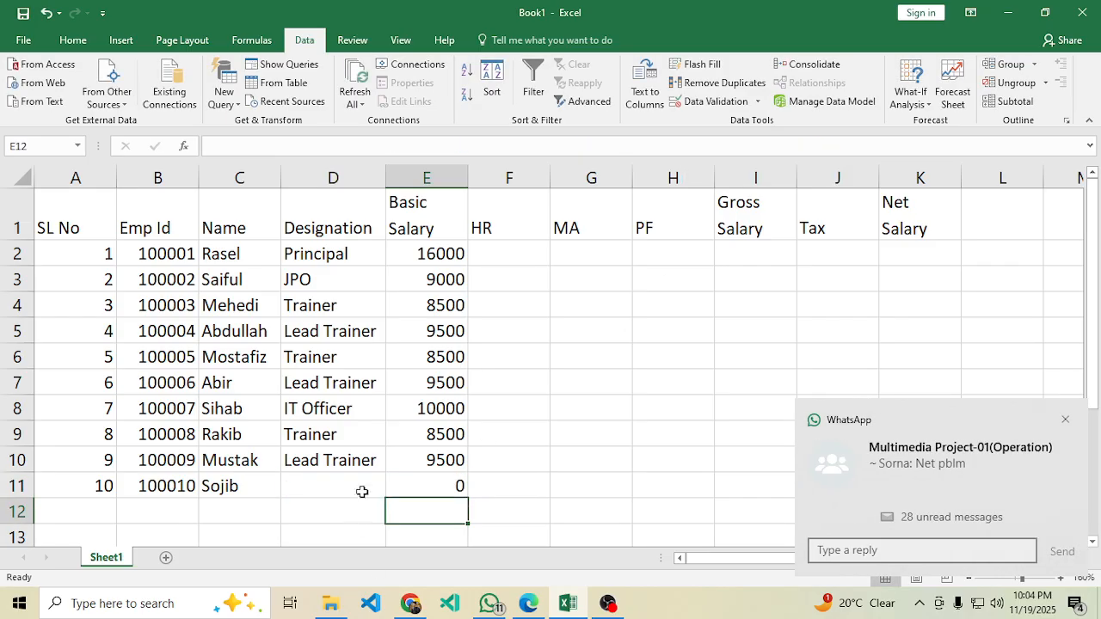
Choose IT Officer for D11 so E11 shows 10000.
left_click(363, 491)
left_click(393, 490)
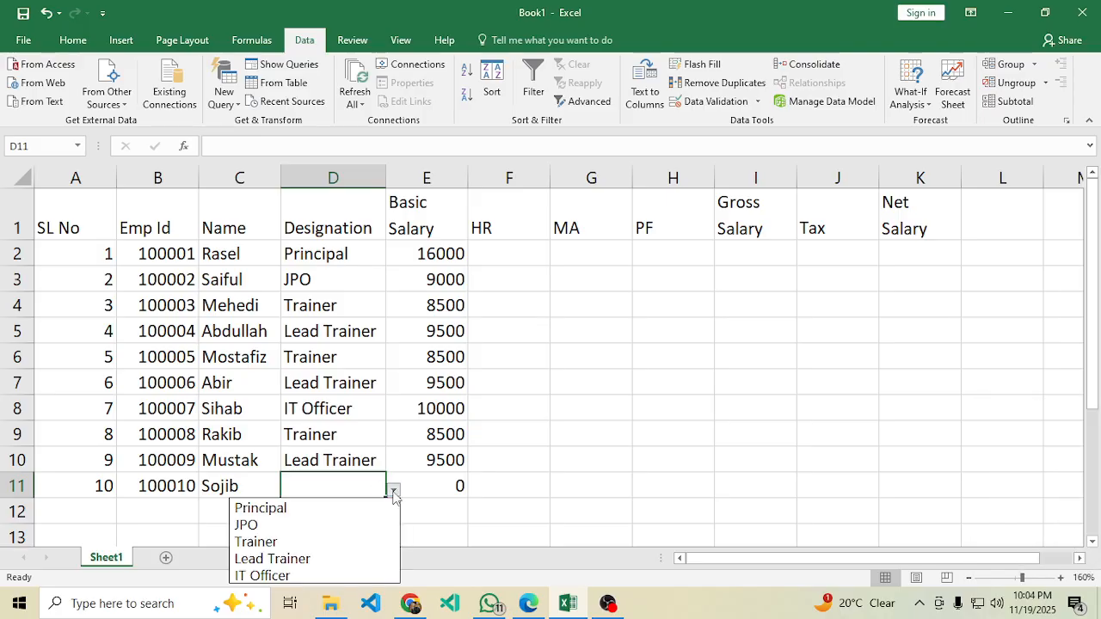
left_click(291, 575)
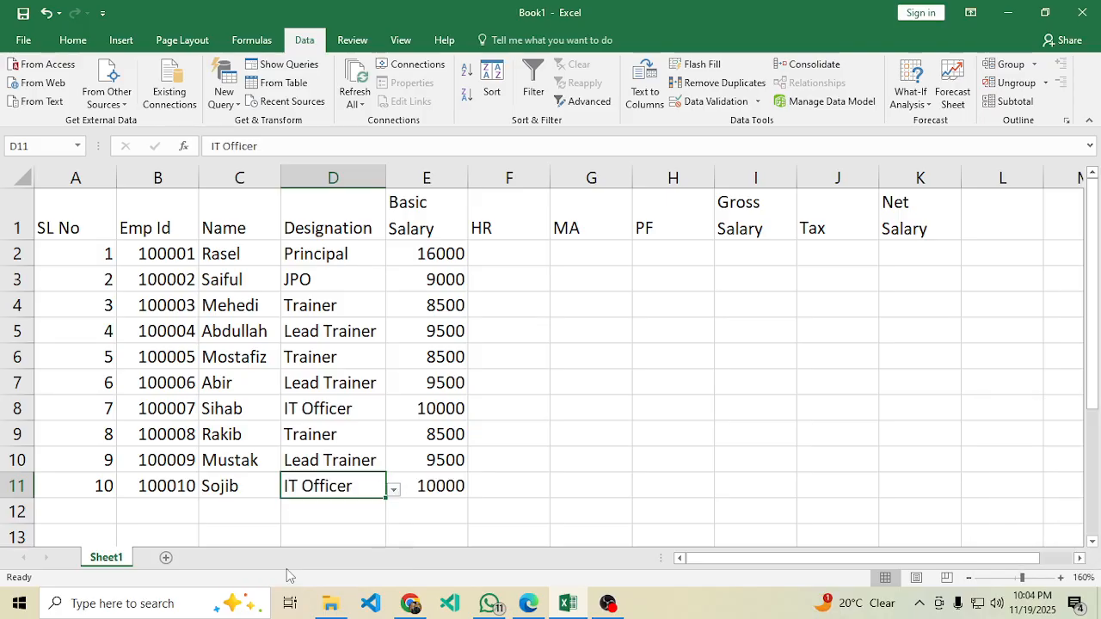
left_click(575, 428)
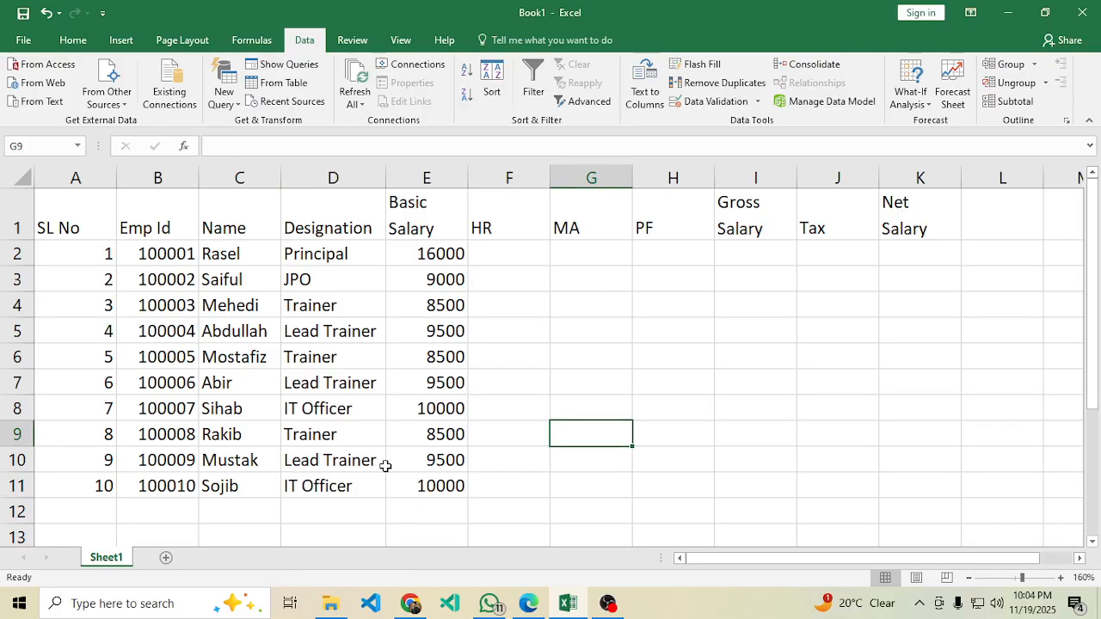
left_click(498, 248)
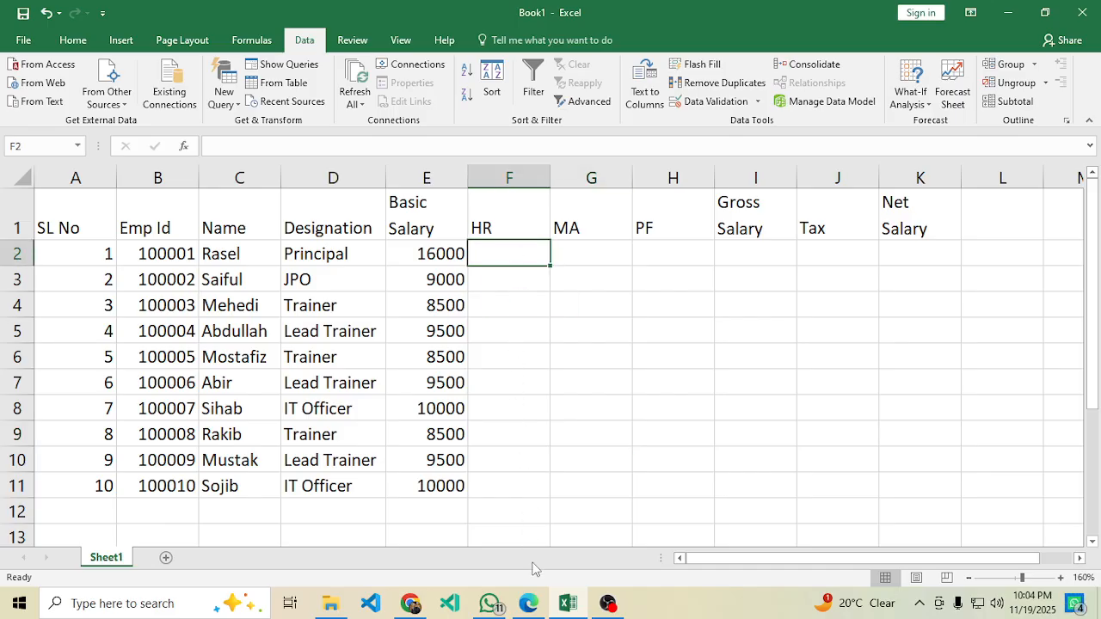
In the PDF, highlight the 55% House rent rule for Principal and IT Officer.
left_click(527, 610)
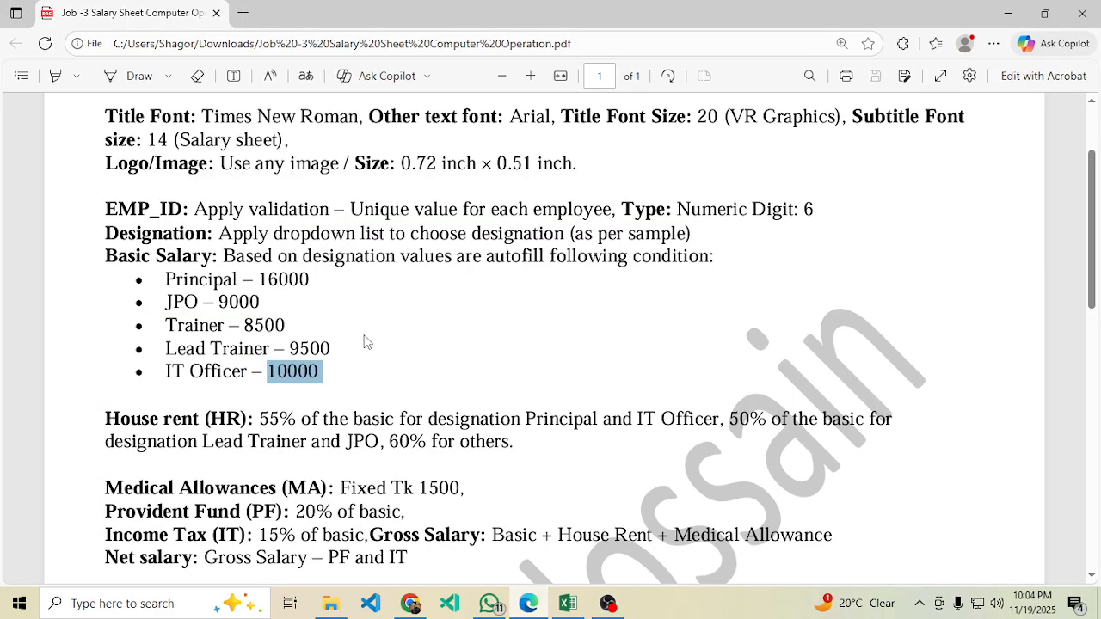
scroll(352, 322, "up", 1)
scroll(352, 322, "up", 3)
scroll(330, 358, "down", 5)
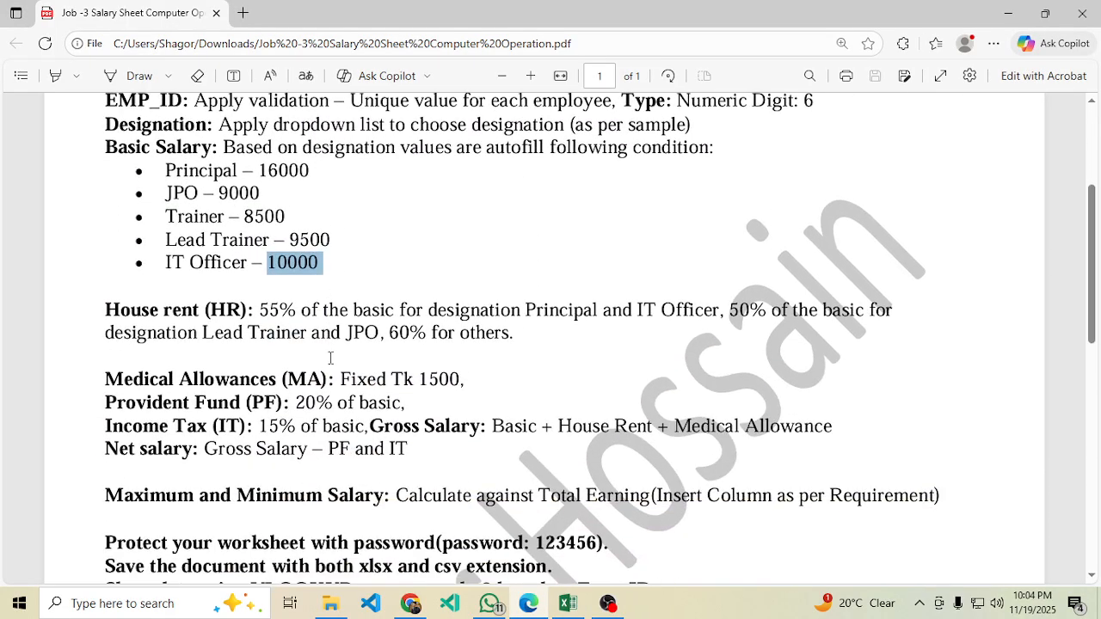
left_click(326, 312)
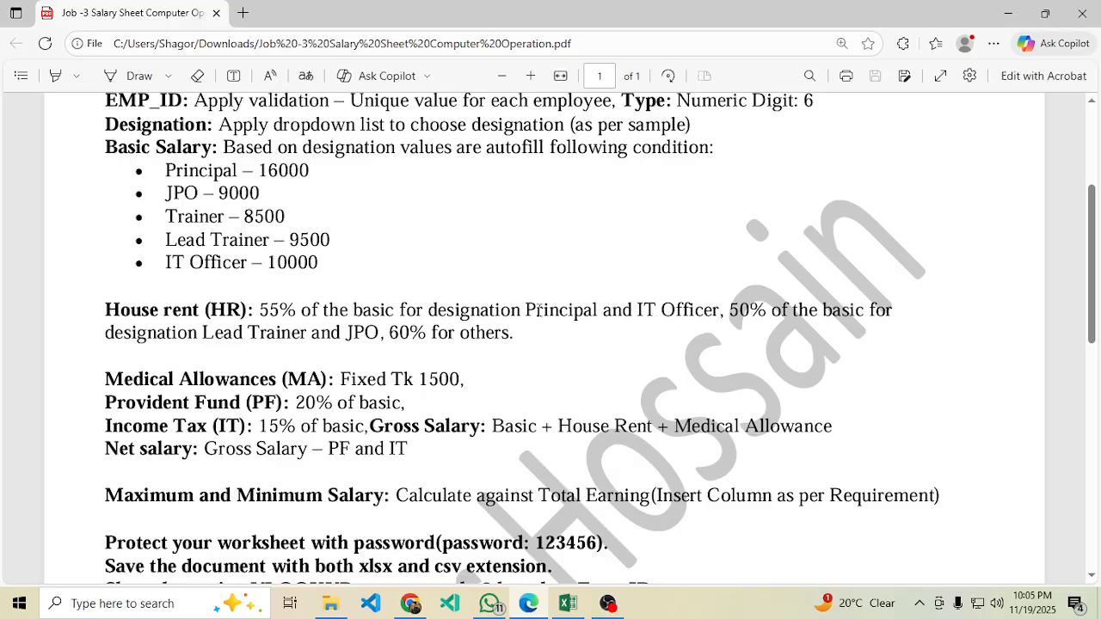
left_click_drag(526, 310, 713, 311)
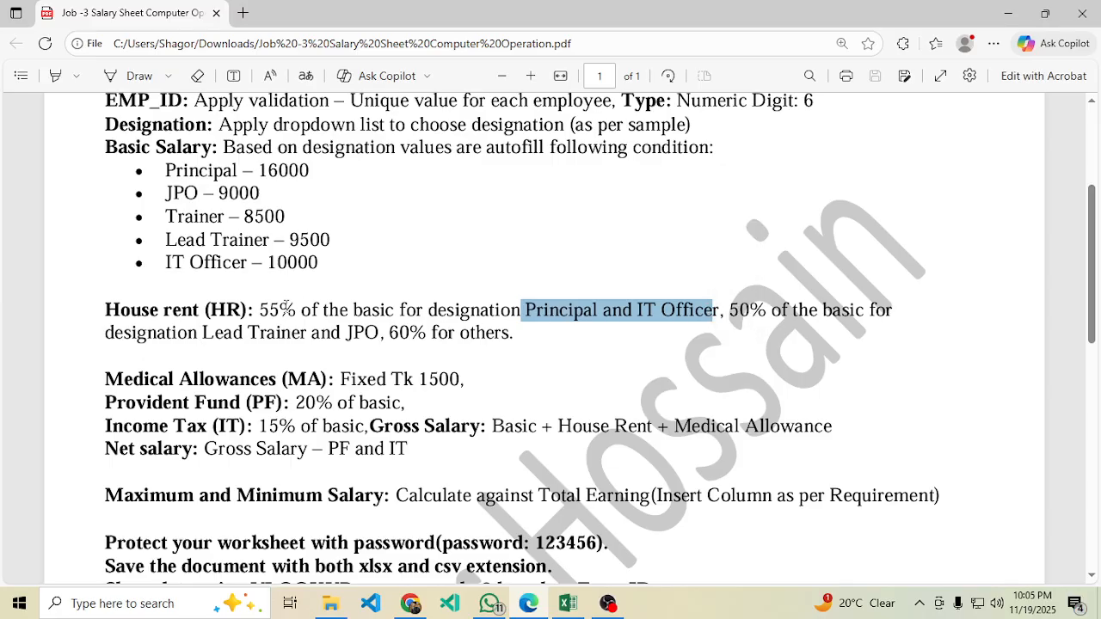
left_click(787, 404)
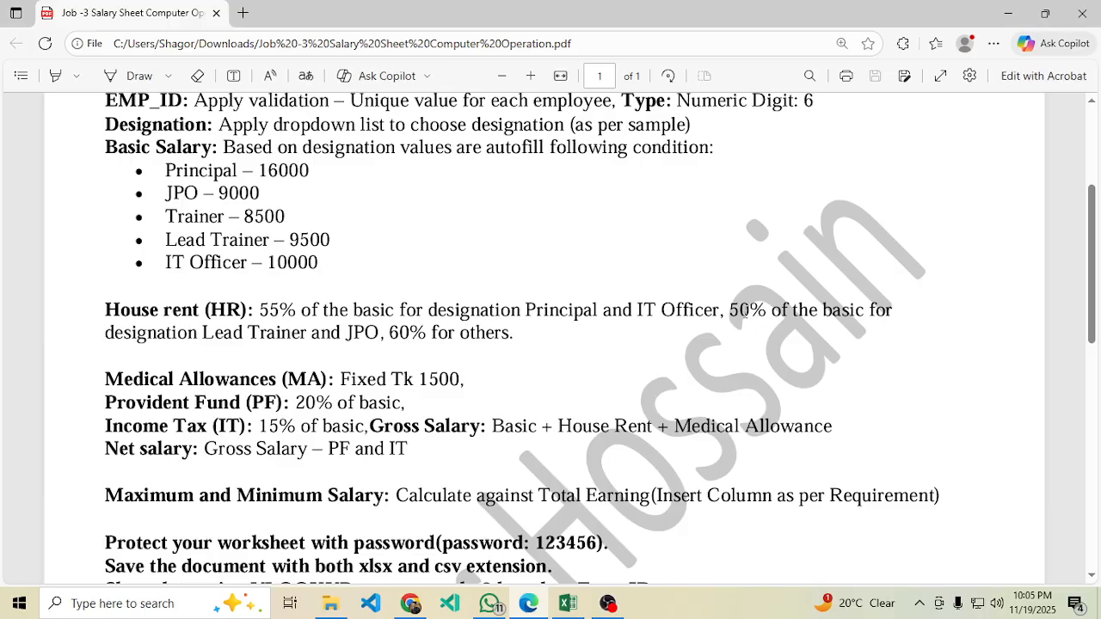
Highlight the 50% rate for Lead Trainer/JPO and 60% for others, then return to Book1.
left_click_drag(740, 311, 790, 312)
left_click(211, 335)
left_click_drag(204, 334, 308, 334)
right_click(323, 337)
left_click(385, 373)
left_click_drag(388, 331, 533, 335)
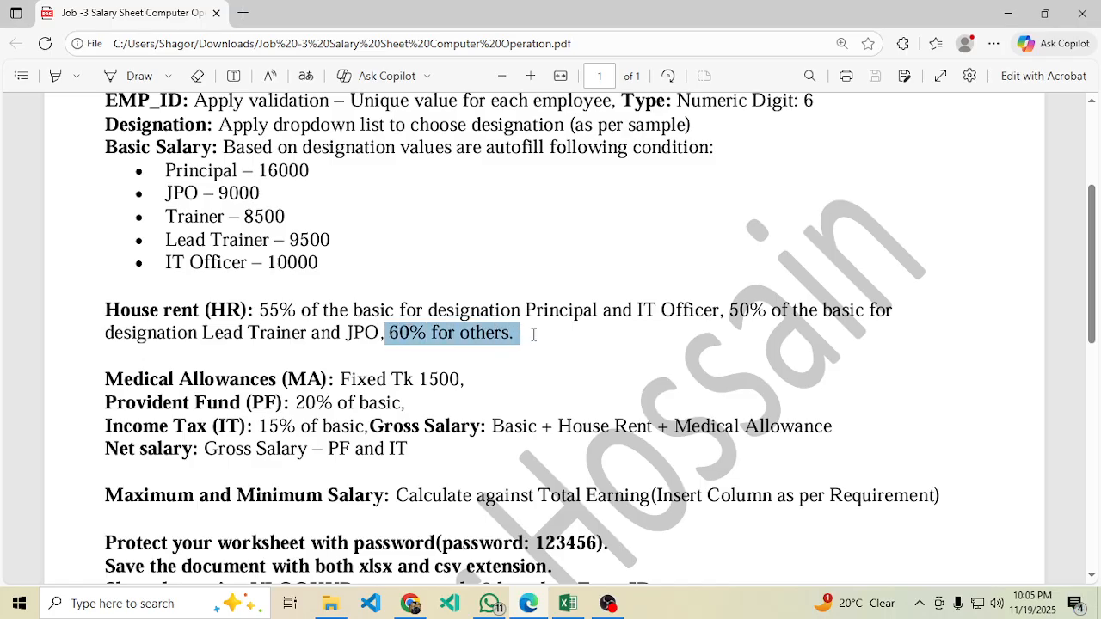
left_click(478, 348)
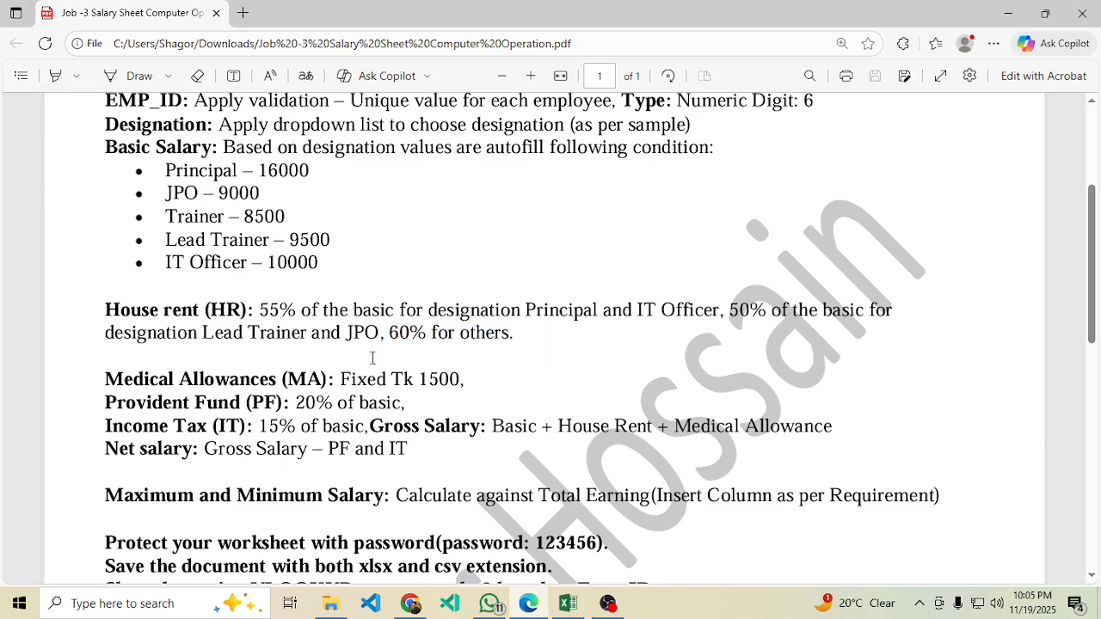
mouse_move(569, 605)
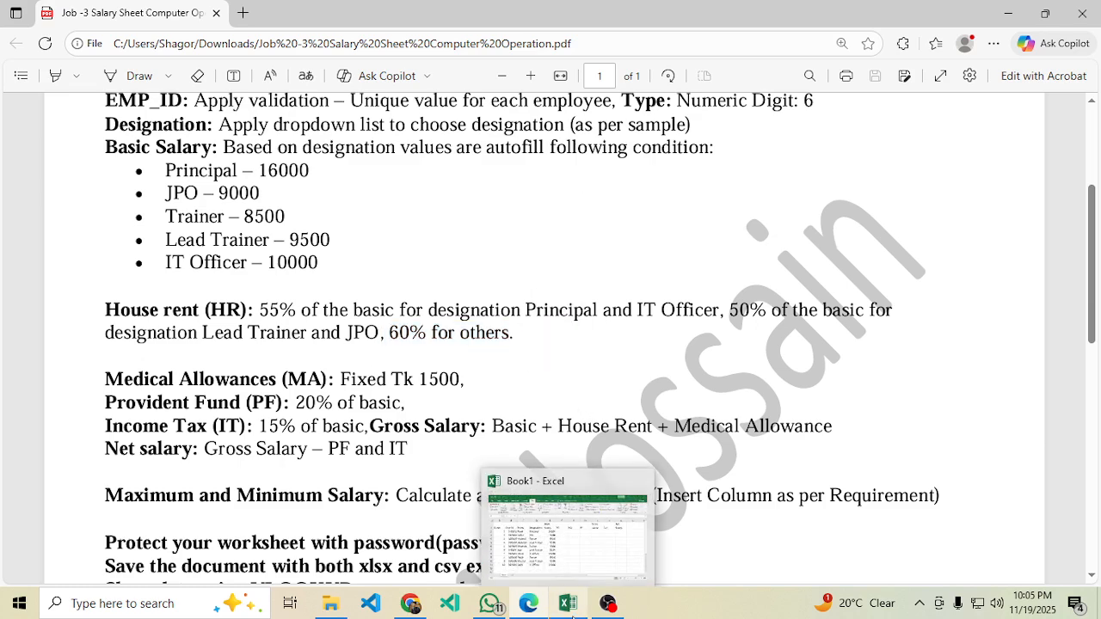
left_click(592, 565)
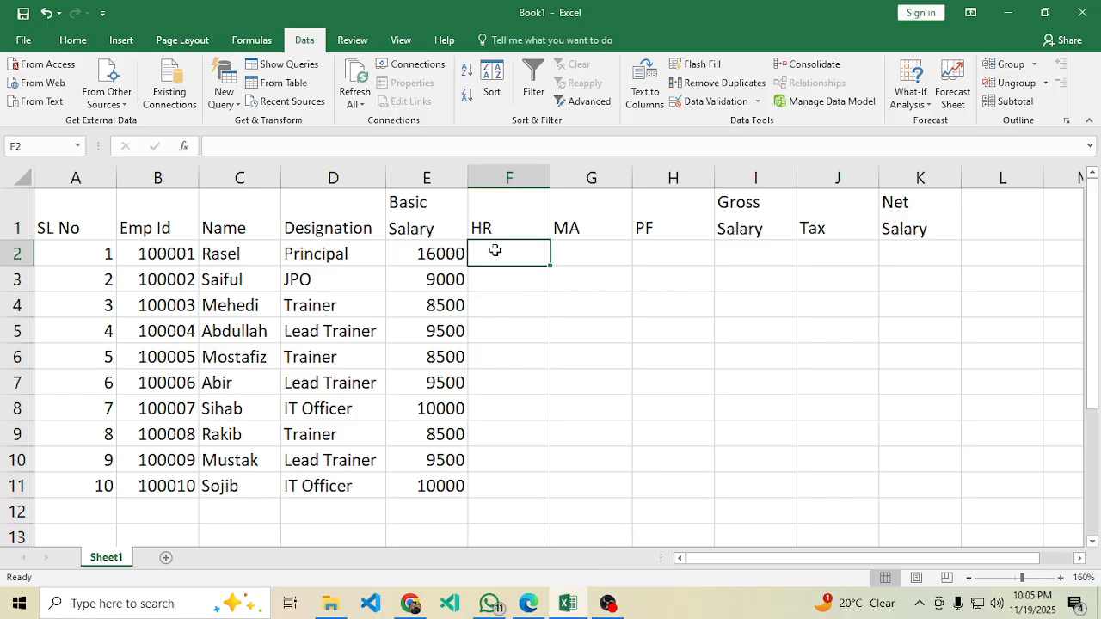
Begin F2's HR formula with =IF(OR and bring the requirements PDF back up.
type("=if")
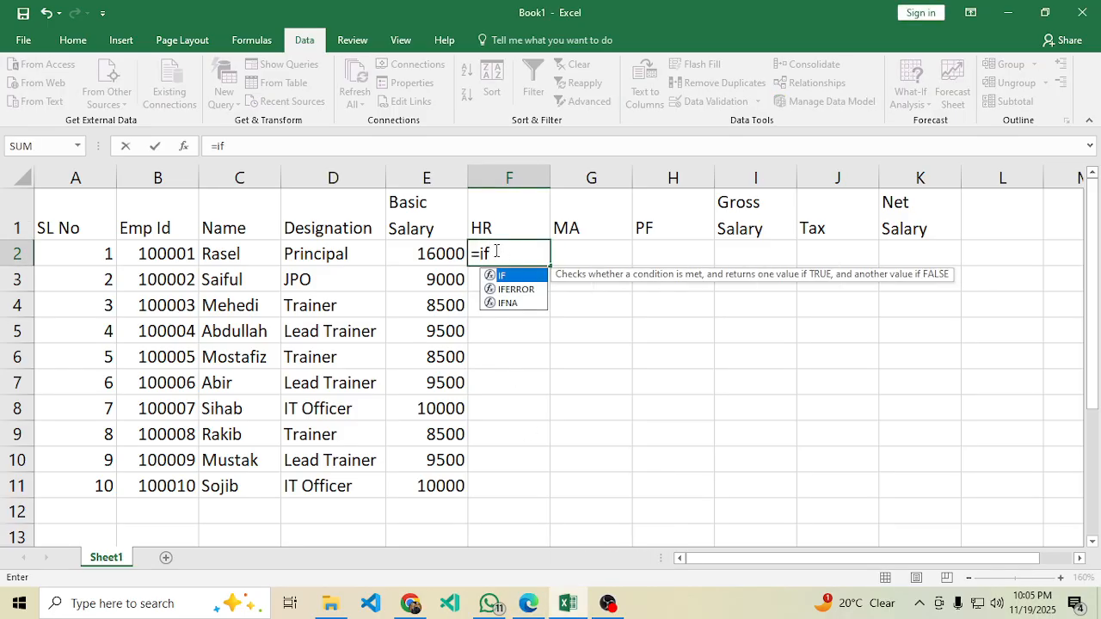
type("(or")
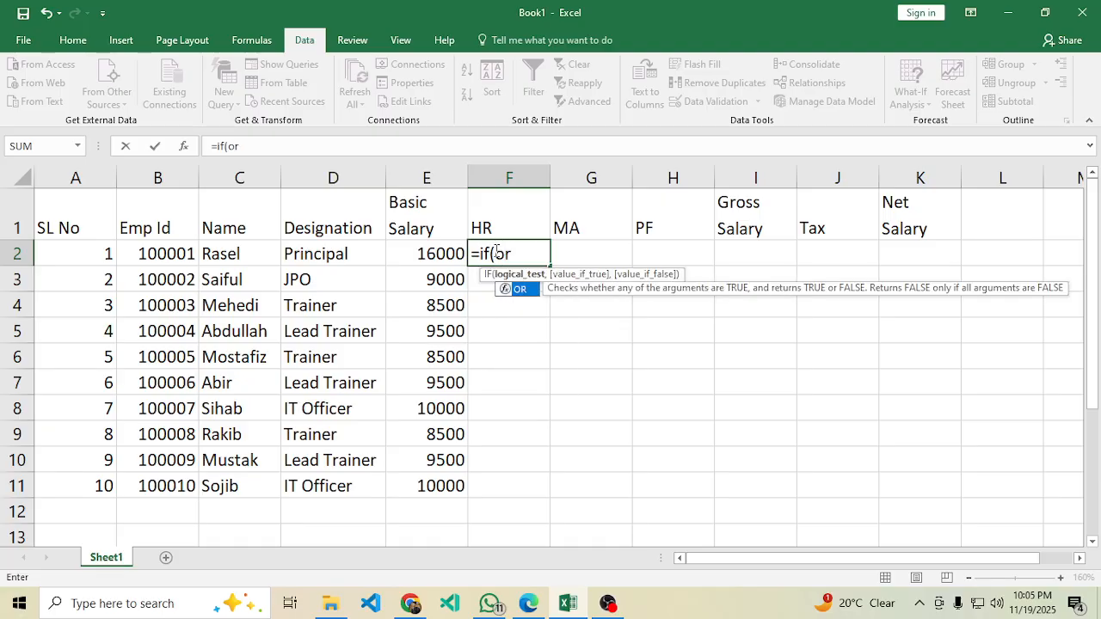
left_click(529, 603)
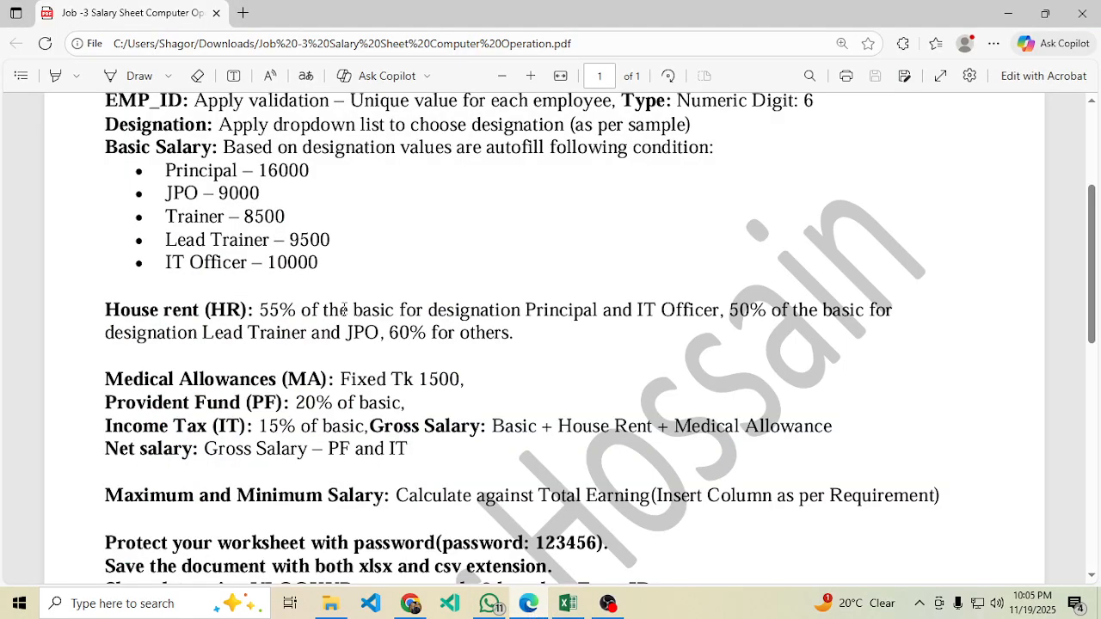
Recheck the PDF's House rent rule: Principal and IT Officer get 55%, then return to Excel.
left_click_drag(528, 311, 602, 312)
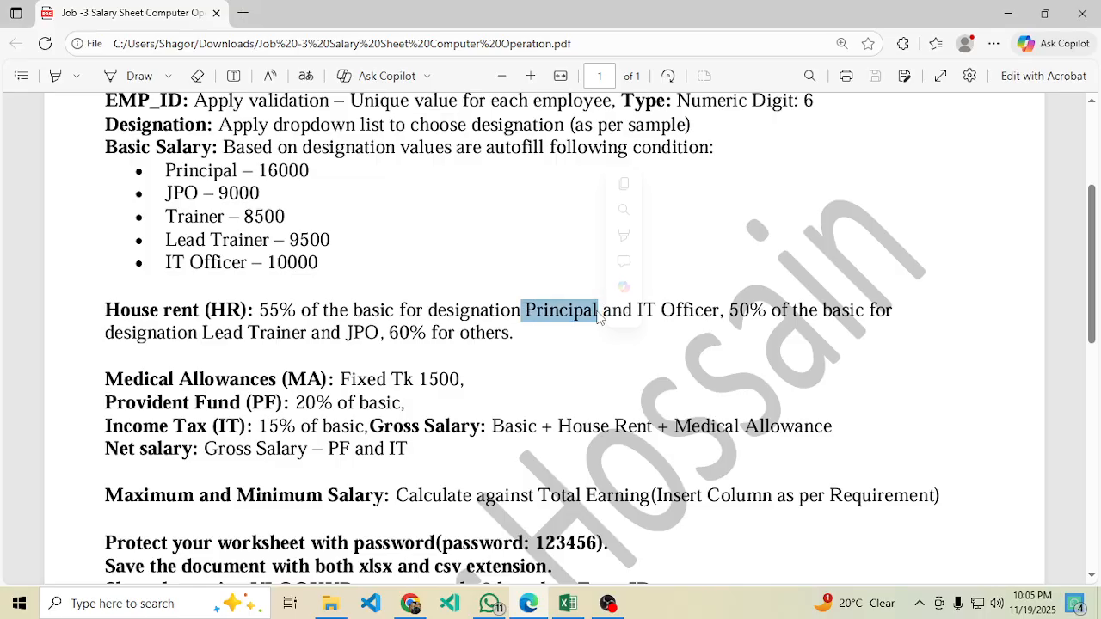
left_click(719, 362)
left_click_drag(718, 312, 521, 311)
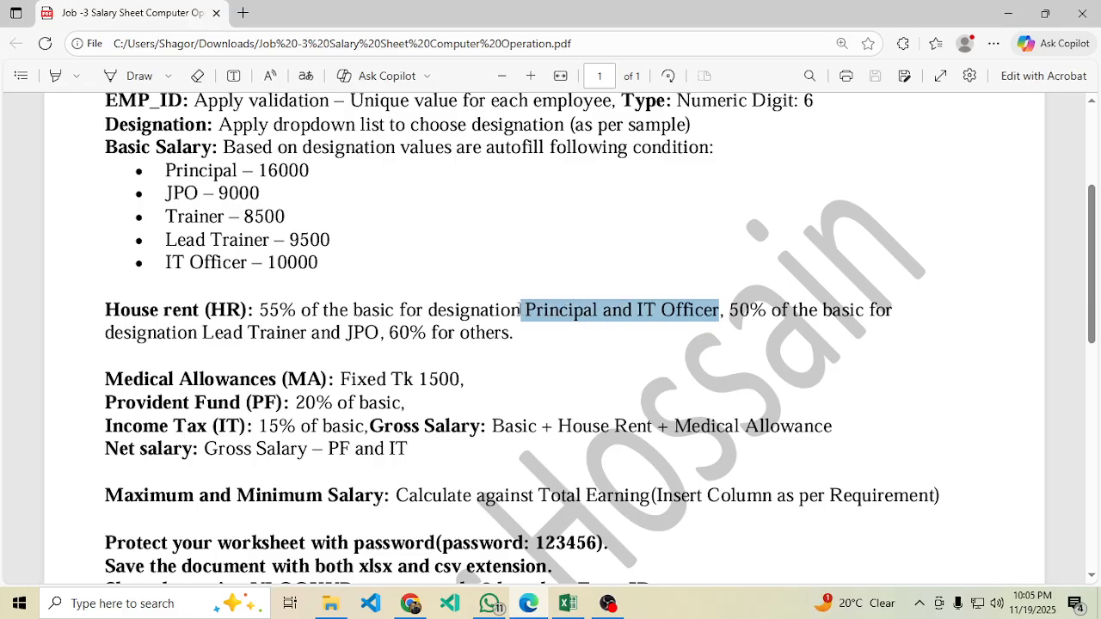
left_click_drag(261, 310, 312, 312)
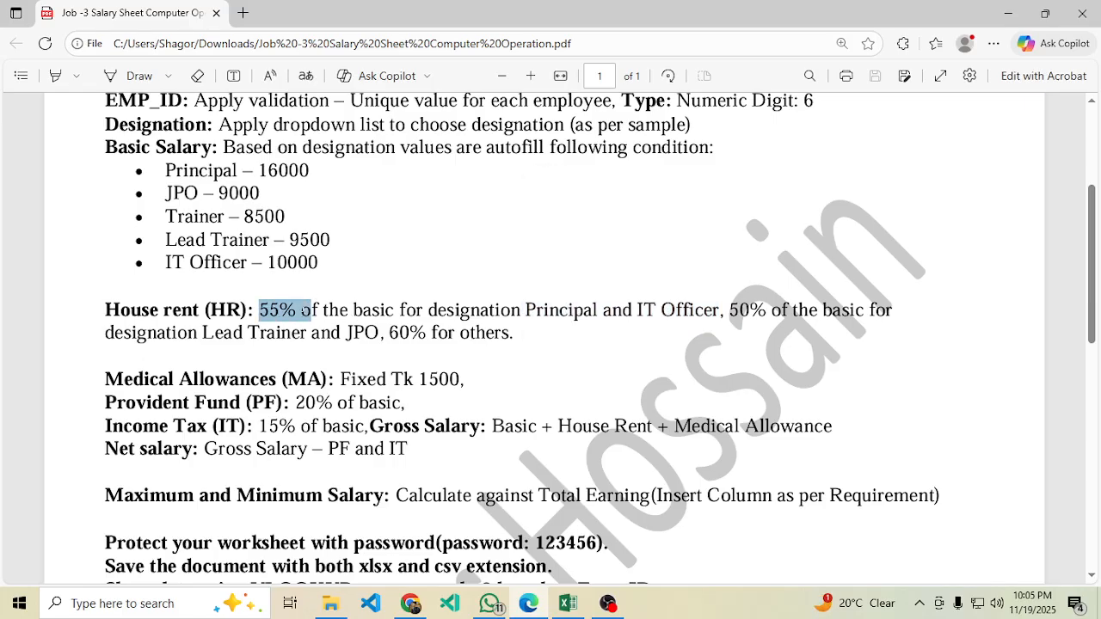
key("alt+Tab")
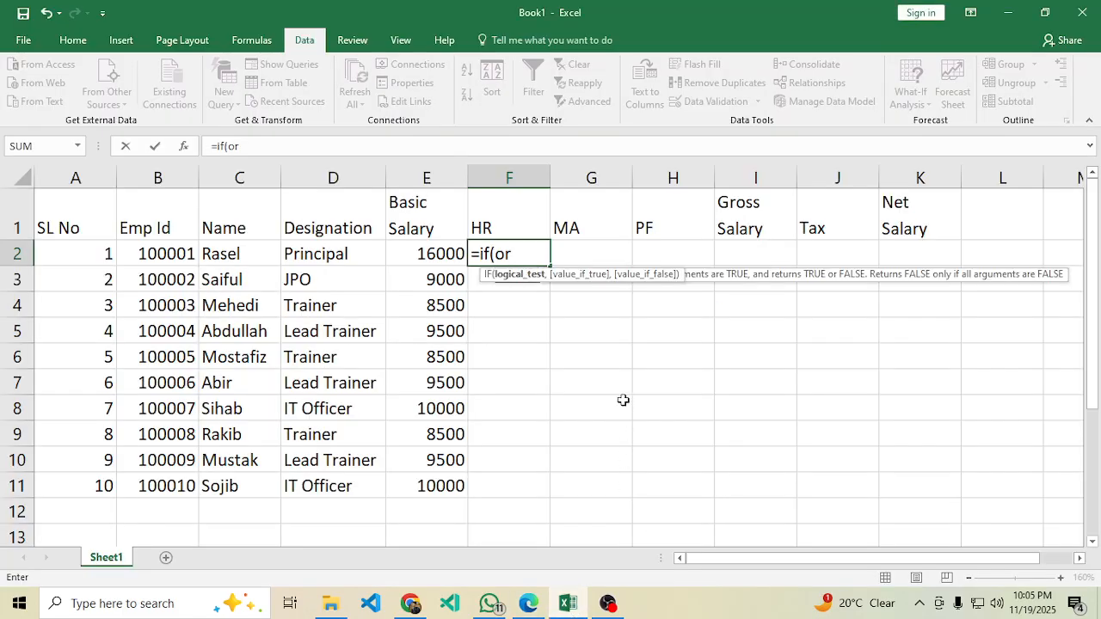
Extend F2's formula to =if(or(D2="Principal",D2=" and bring up the requirements PDF.
type("(")
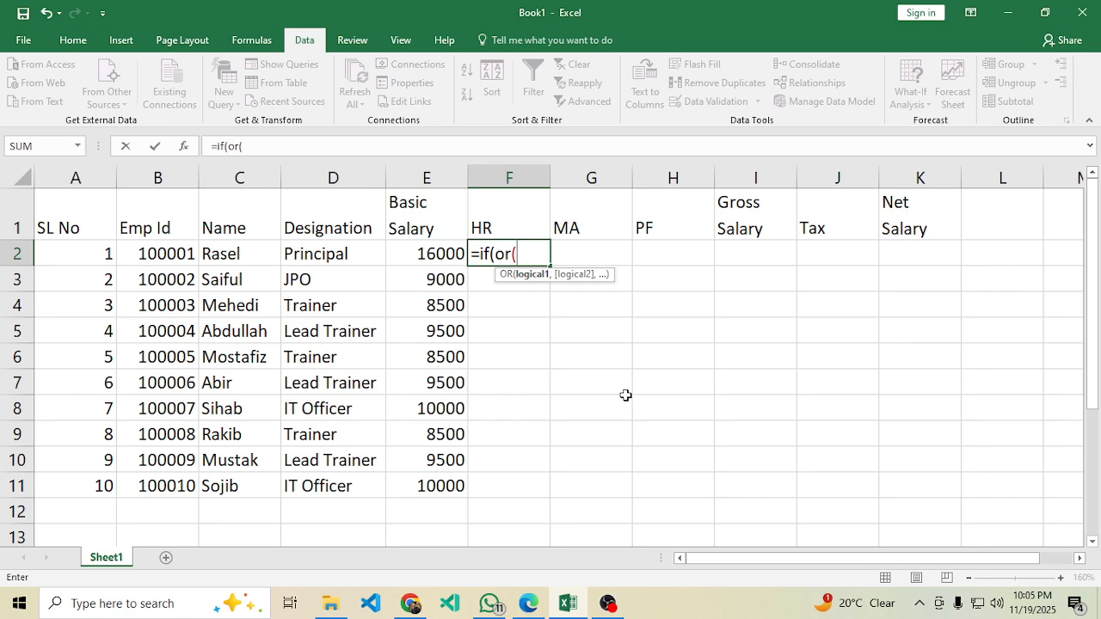
left_click(341, 255)
type("=\"")
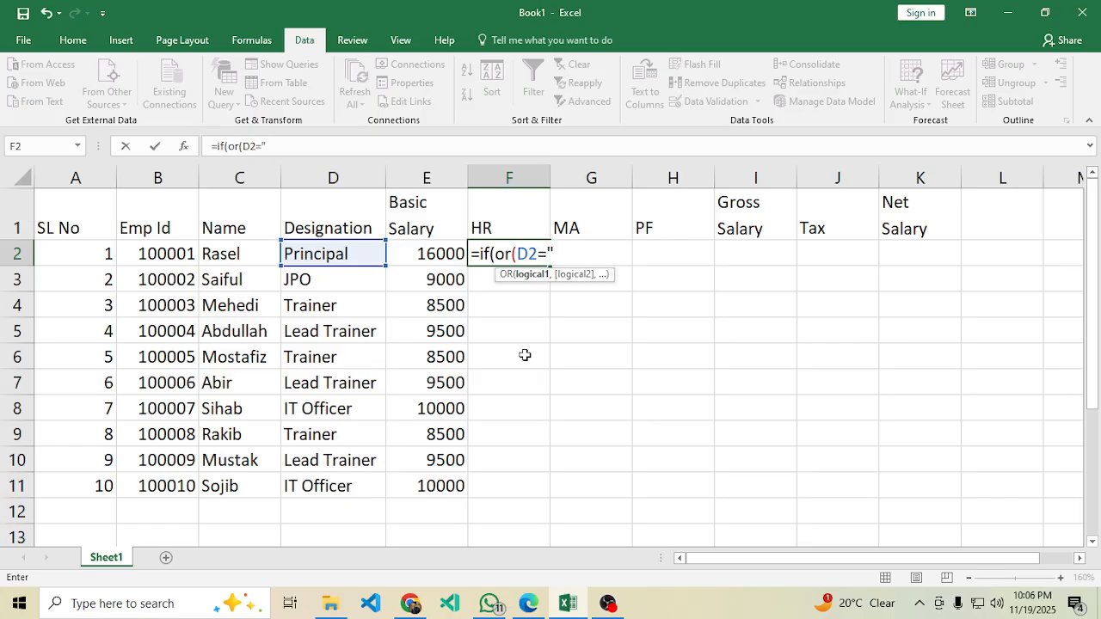
type("Princip")
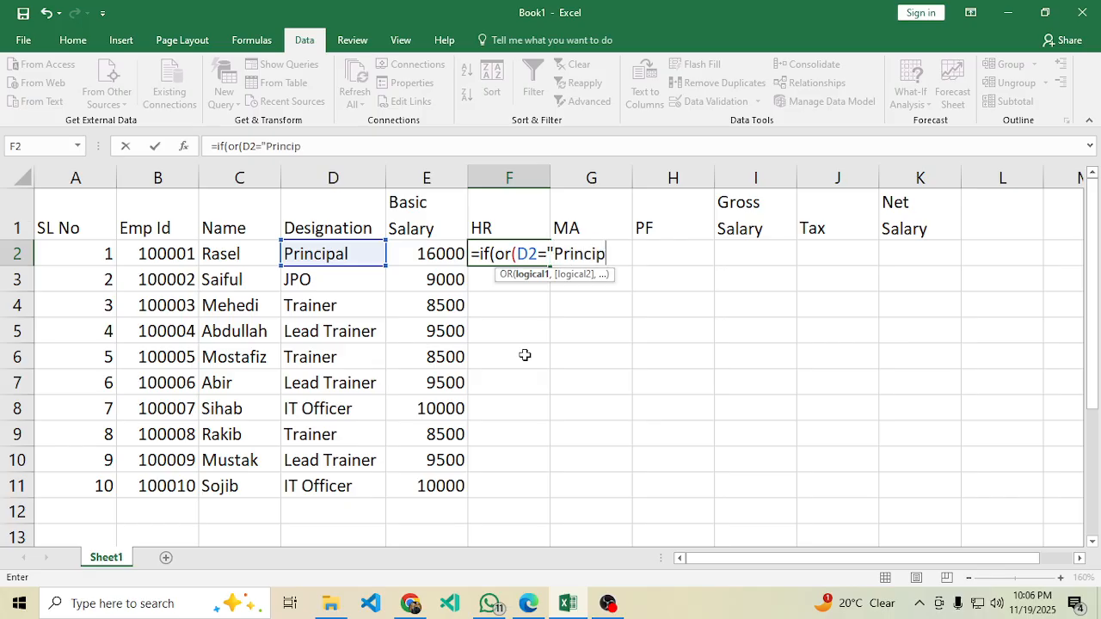
type("al\",")
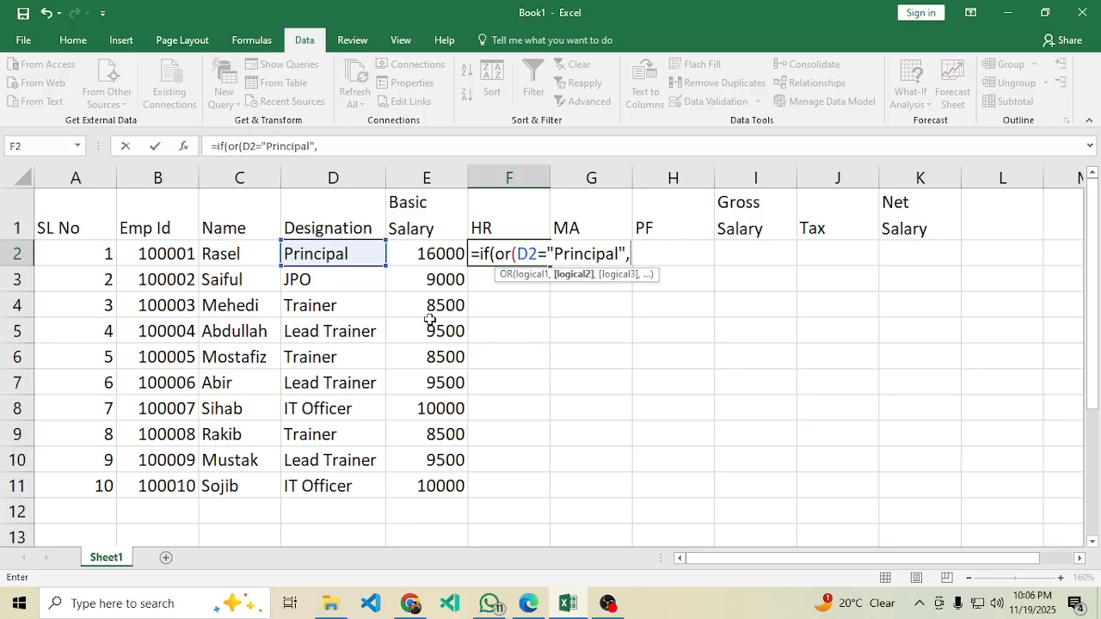
left_click(332, 254)
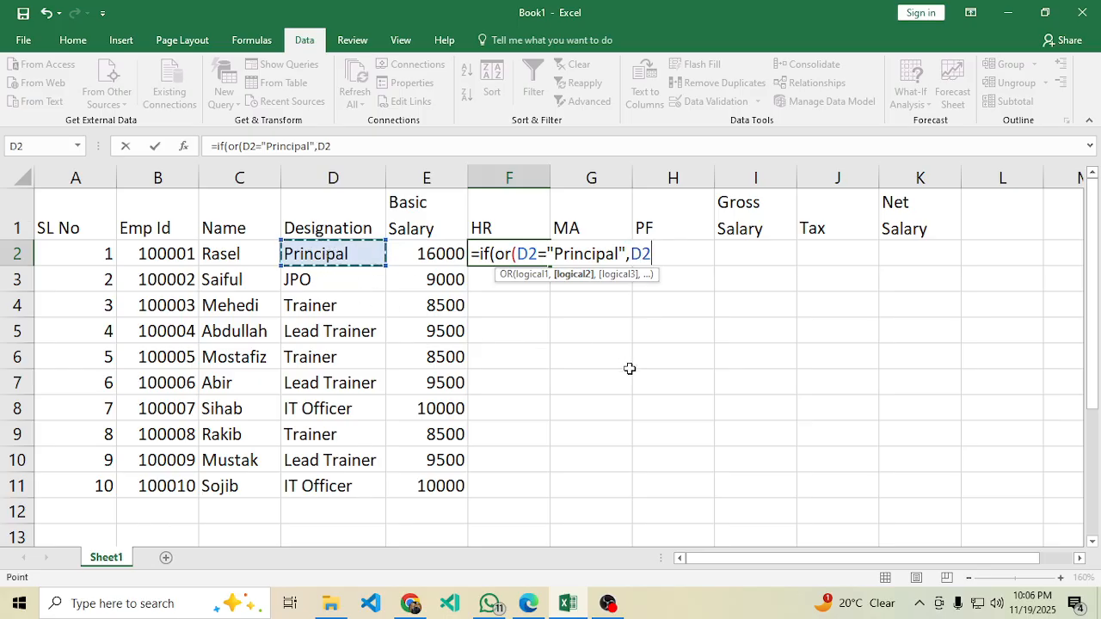
type("=")
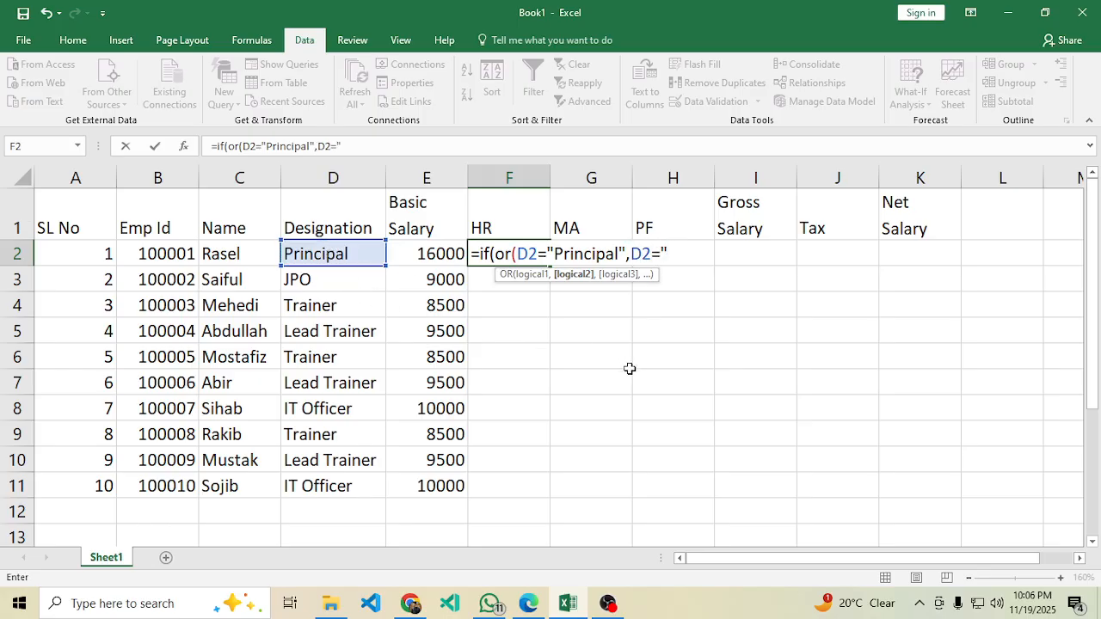
left_click(528, 603)
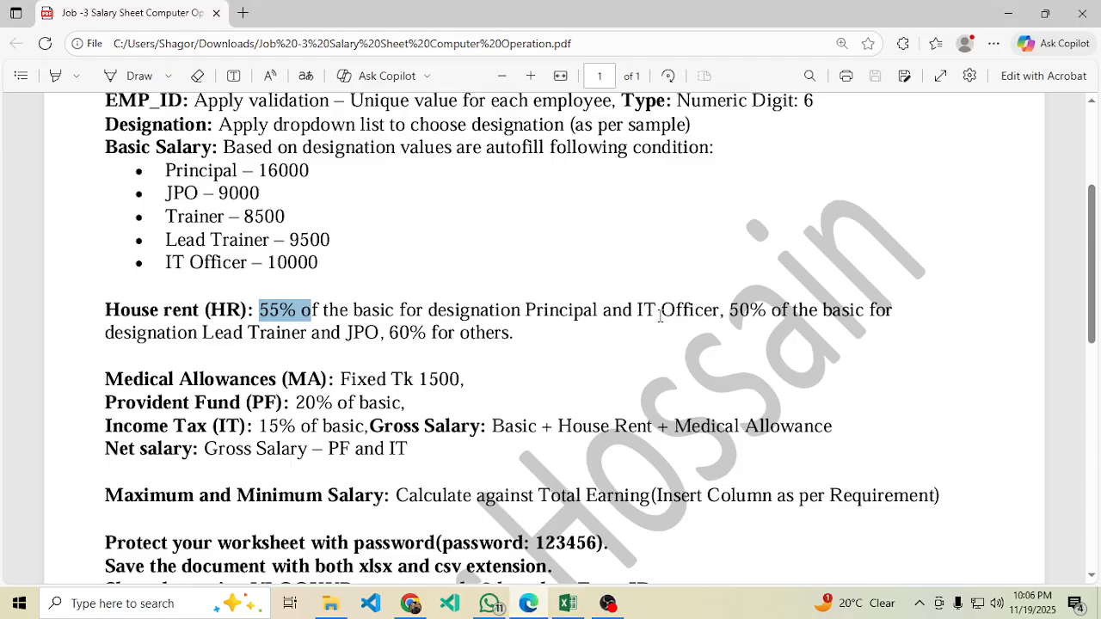
Back in Excel, add IT Officer" as the second OR condition in F2.
left_click(567, 603)
type("IT Officer\"")
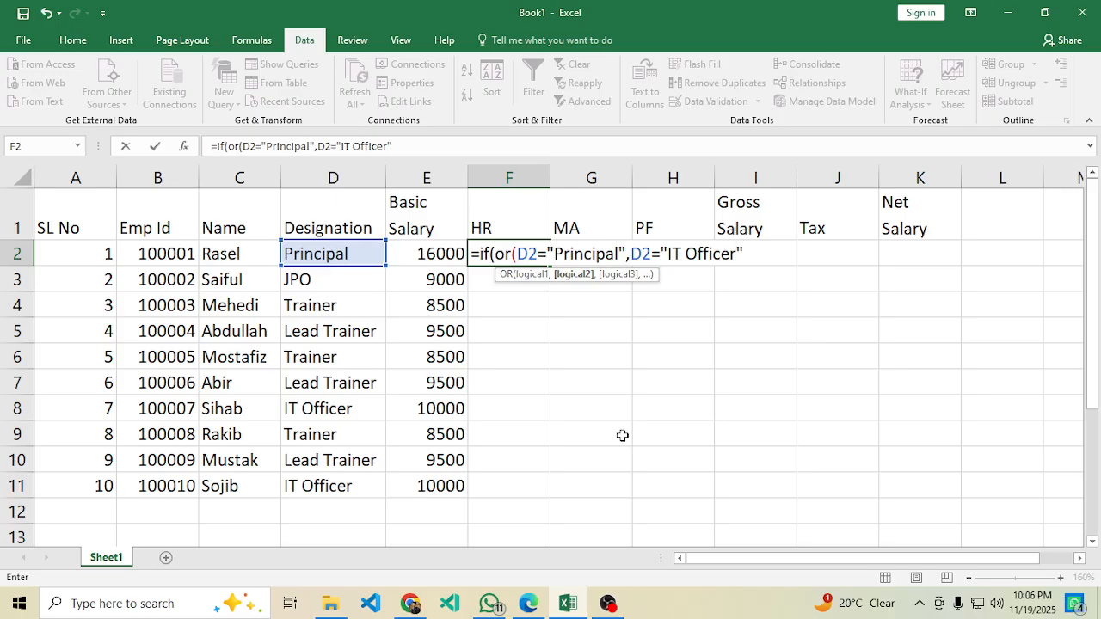
Close the OR test so F2 returns E2*50%, then recheck the 55% rate in the PDF.
left_click(513, 254)
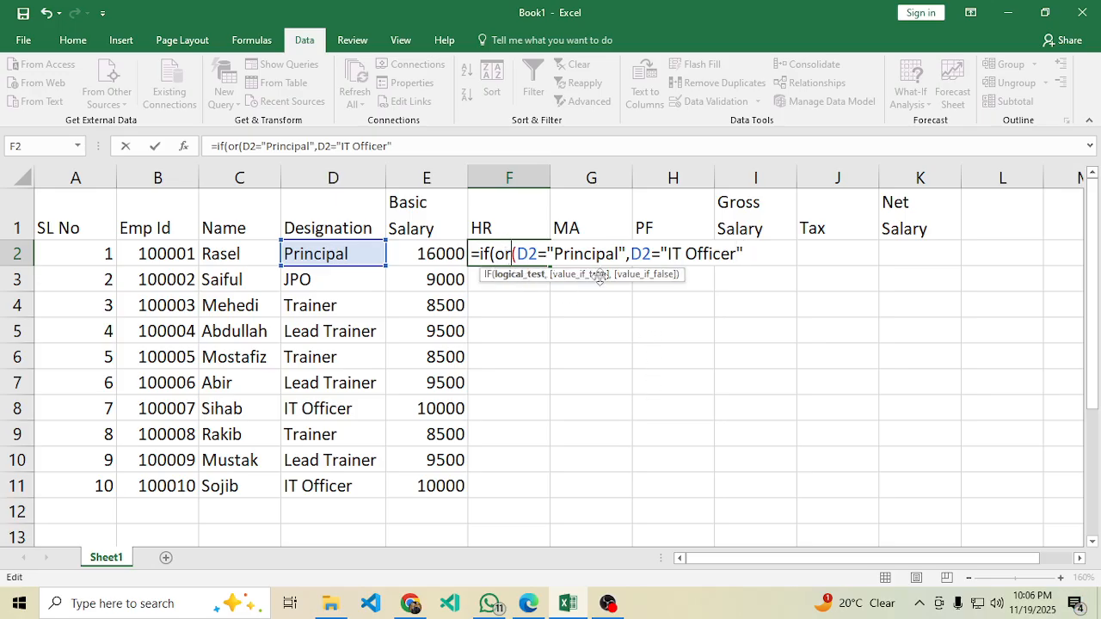
left_click(746, 253)
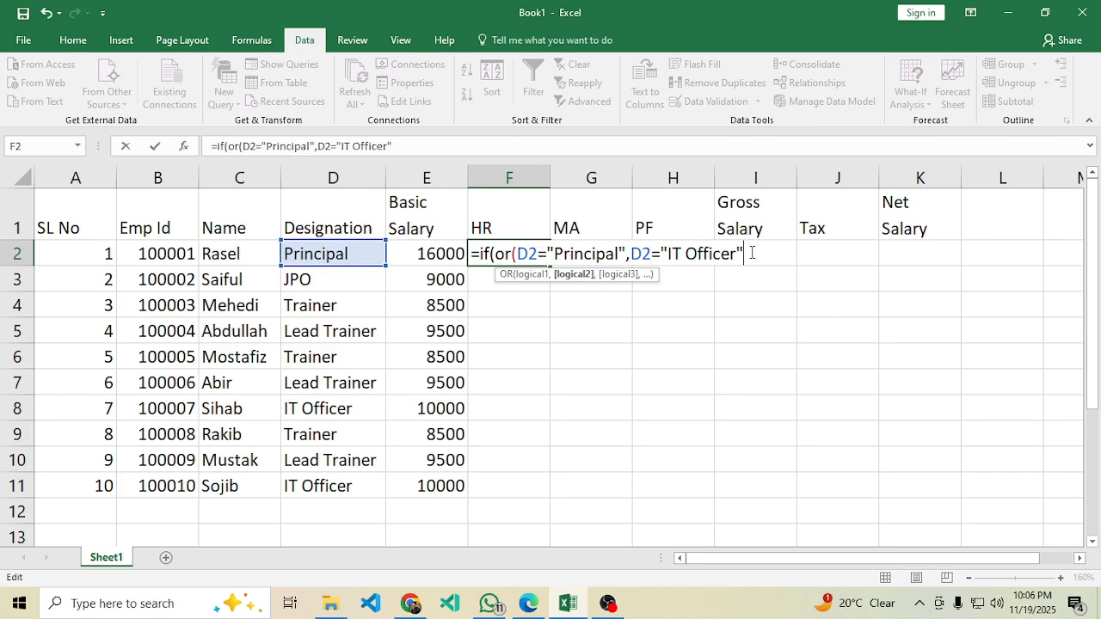
type("),")
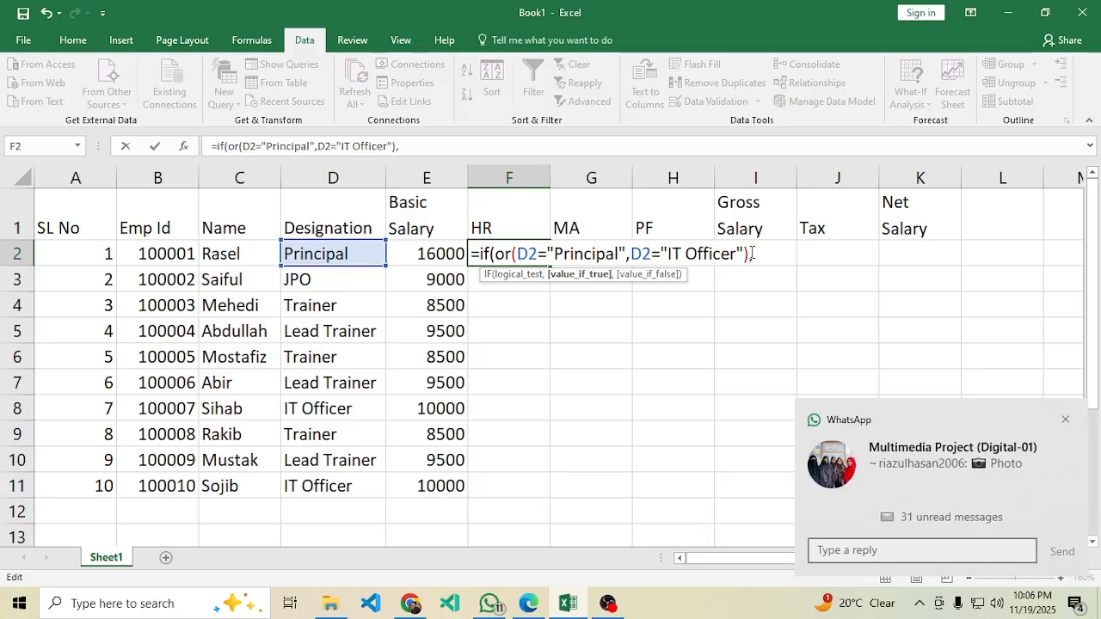
left_click(439, 257)
type("*")
type("50")
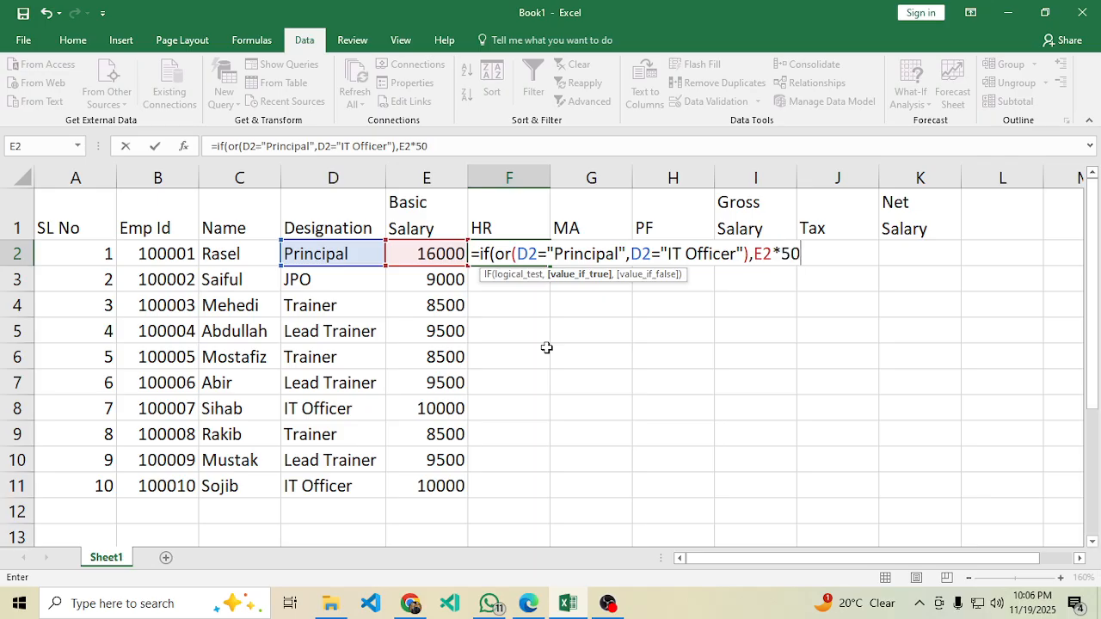
type("%")
left_click(533, 605)
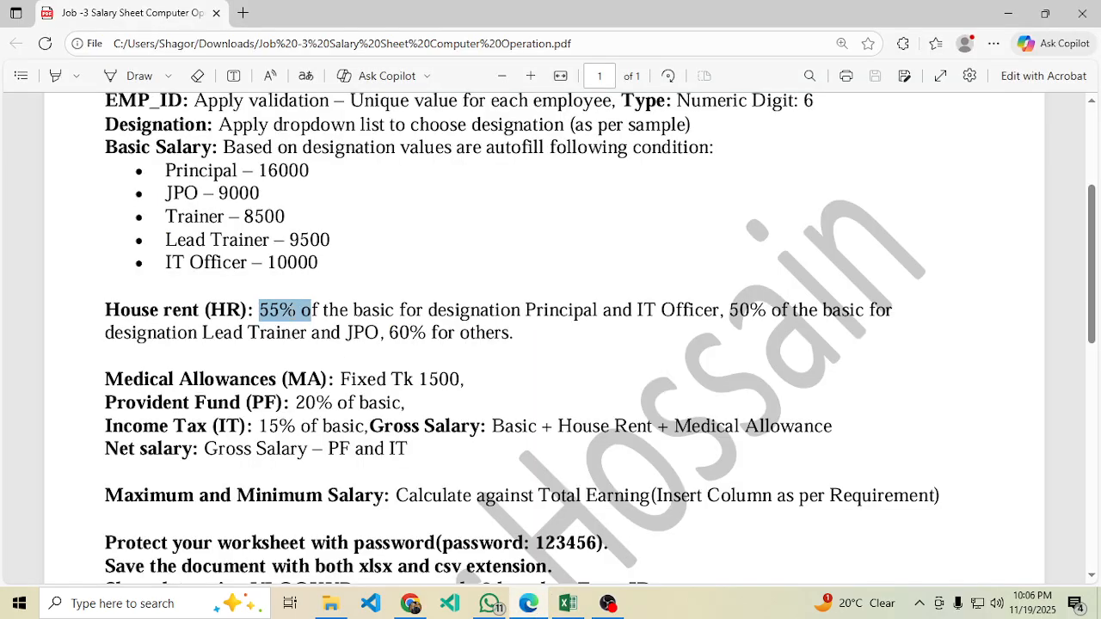
left_click(302, 315)
Correct F2's rate from E2*50% to E2*55% for Principal or IT Officer.
left_click(568, 604)
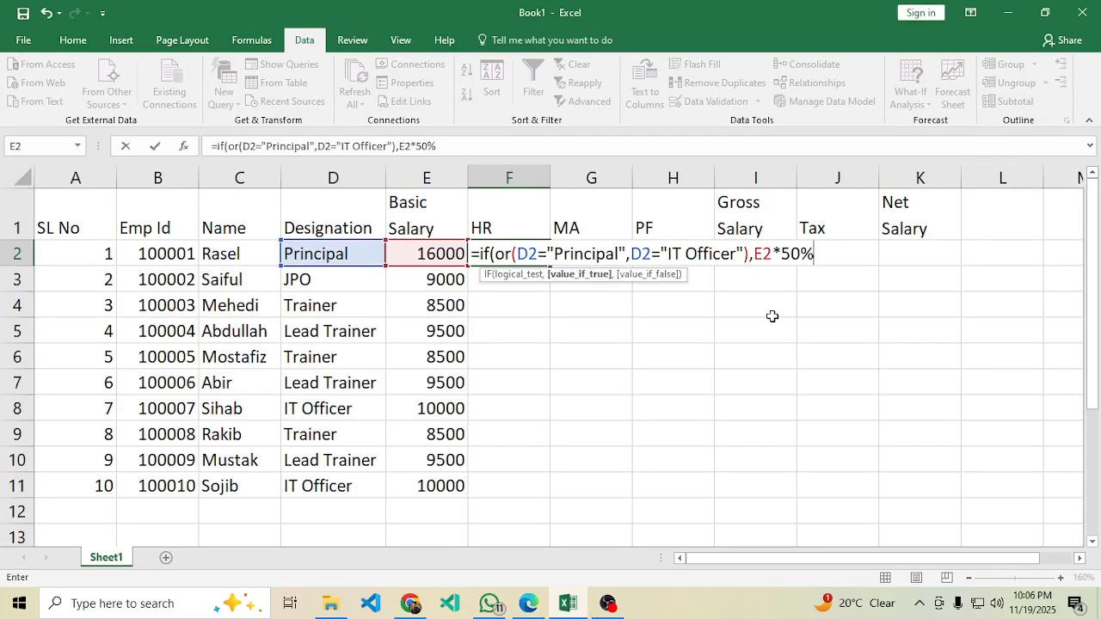
left_click(806, 253)
key("BackSpace")
type("5")
left_click(528, 251)
left_click_drag(828, 248, 499, 255)
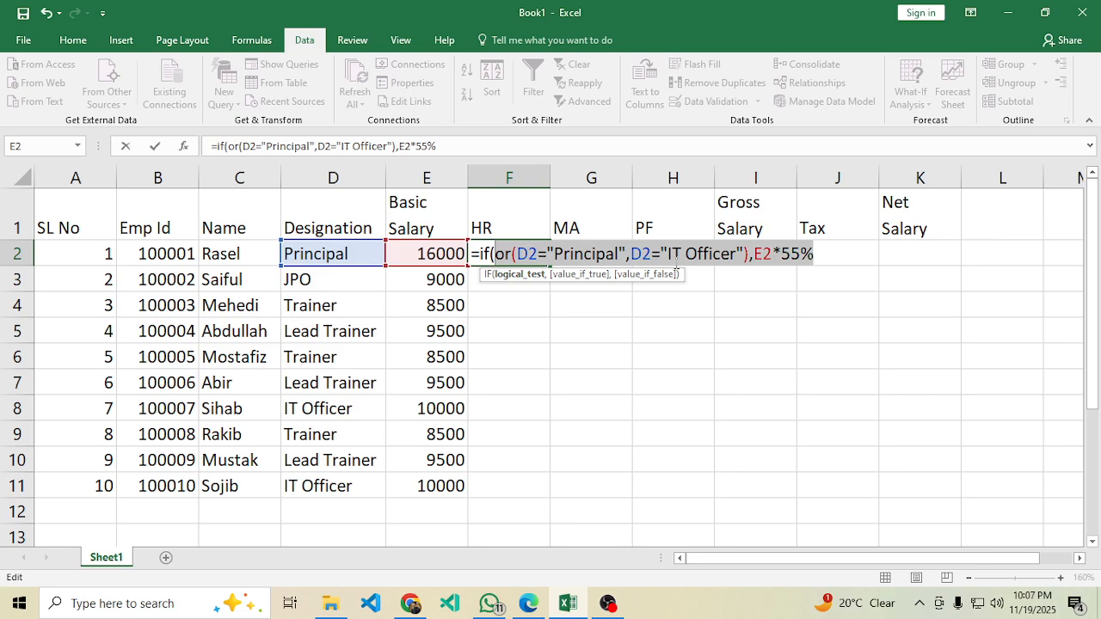
left_click(845, 256)
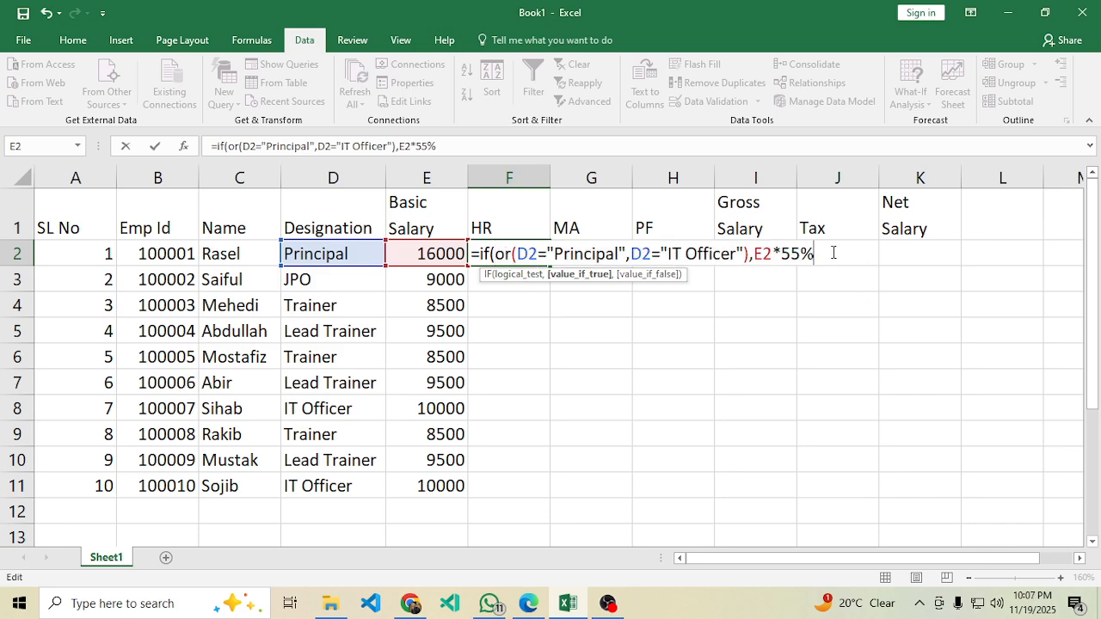
Begin a nested if(D2=" test in F2's formula as its false branch.
type(",")
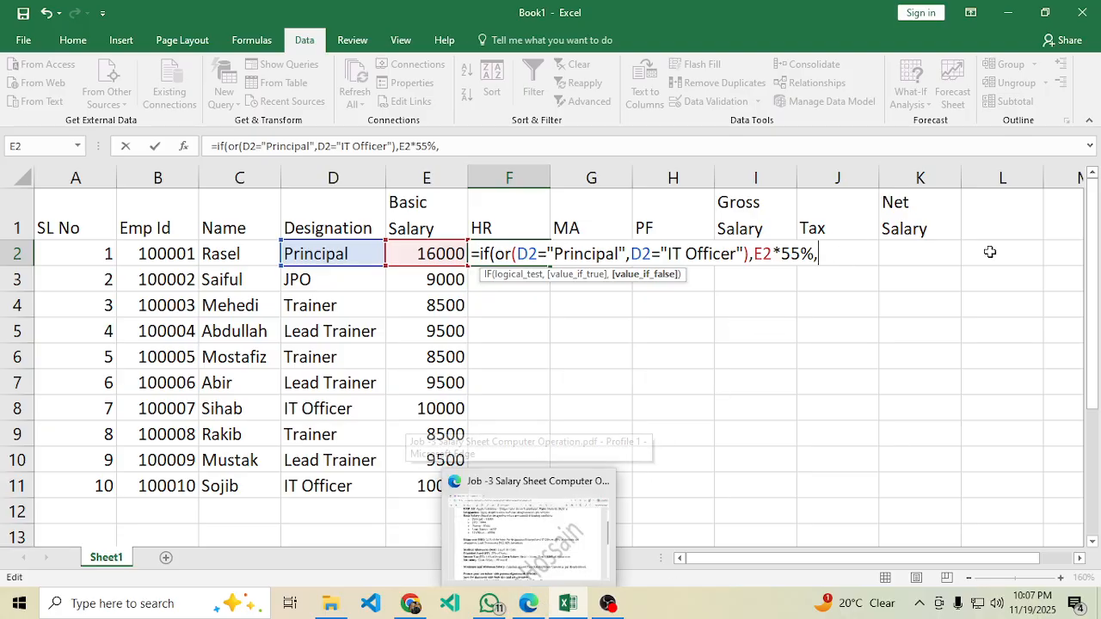
type("if")
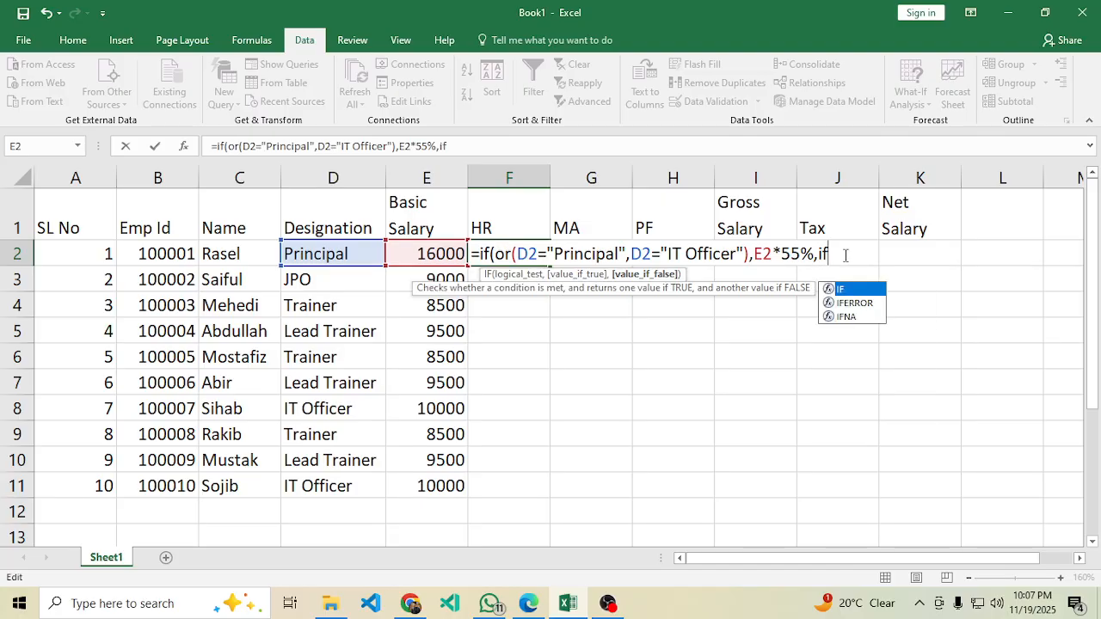
type("(")
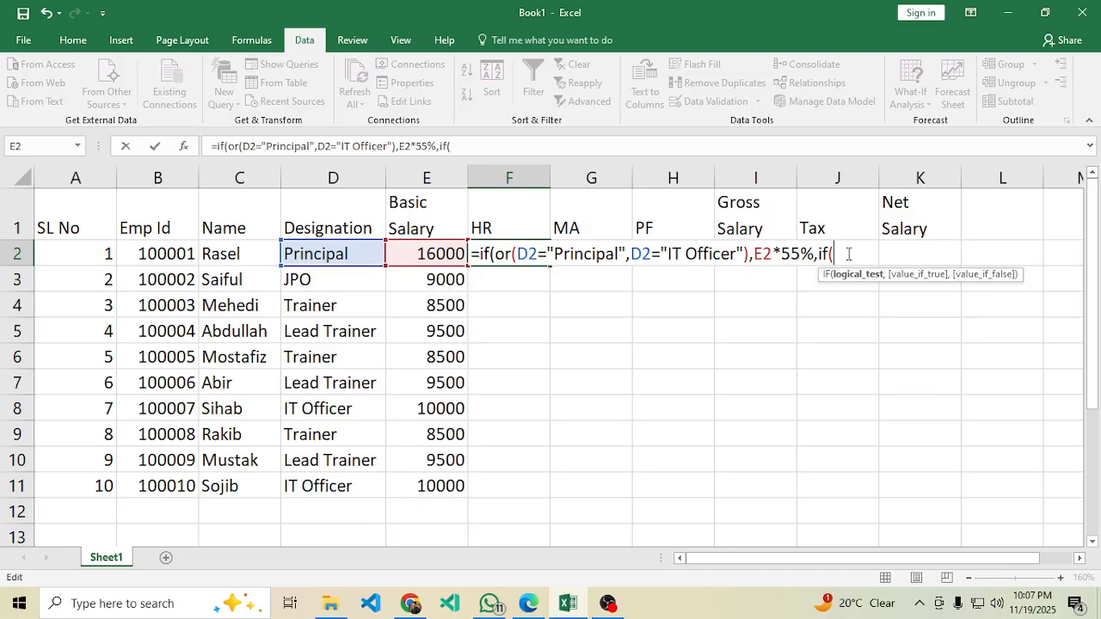
left_click(340, 253)
type("=")
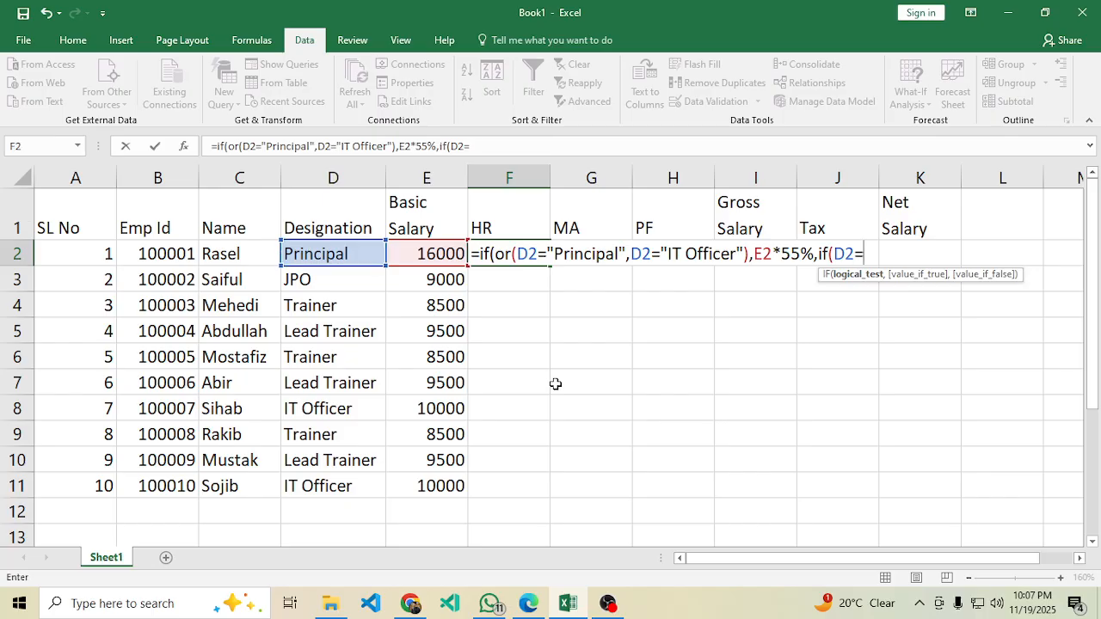
type("\"")
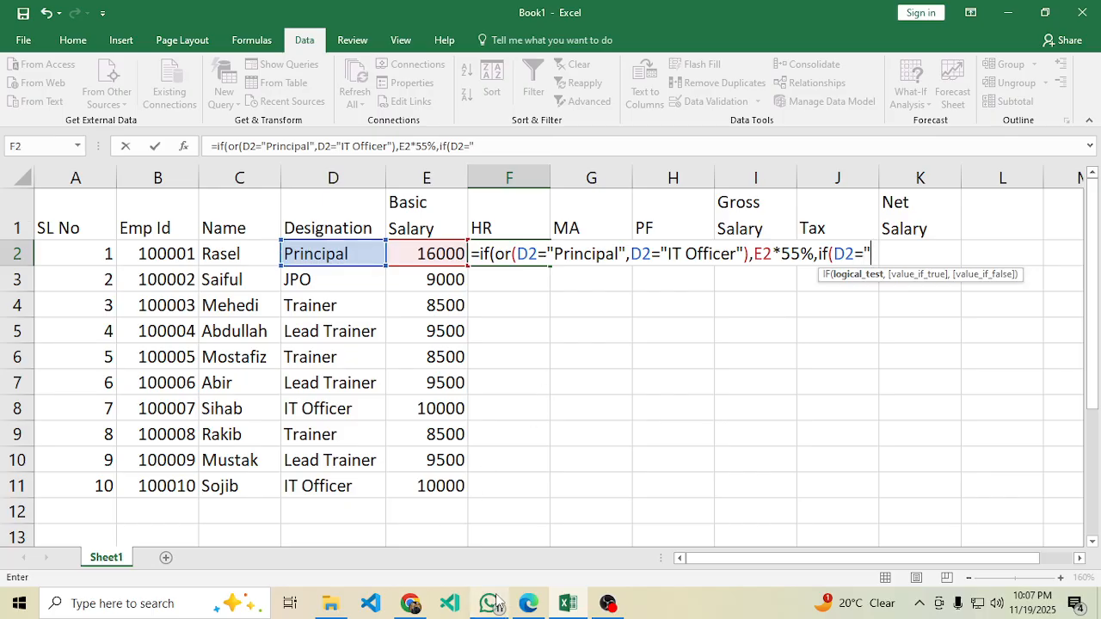
left_click(528, 603)
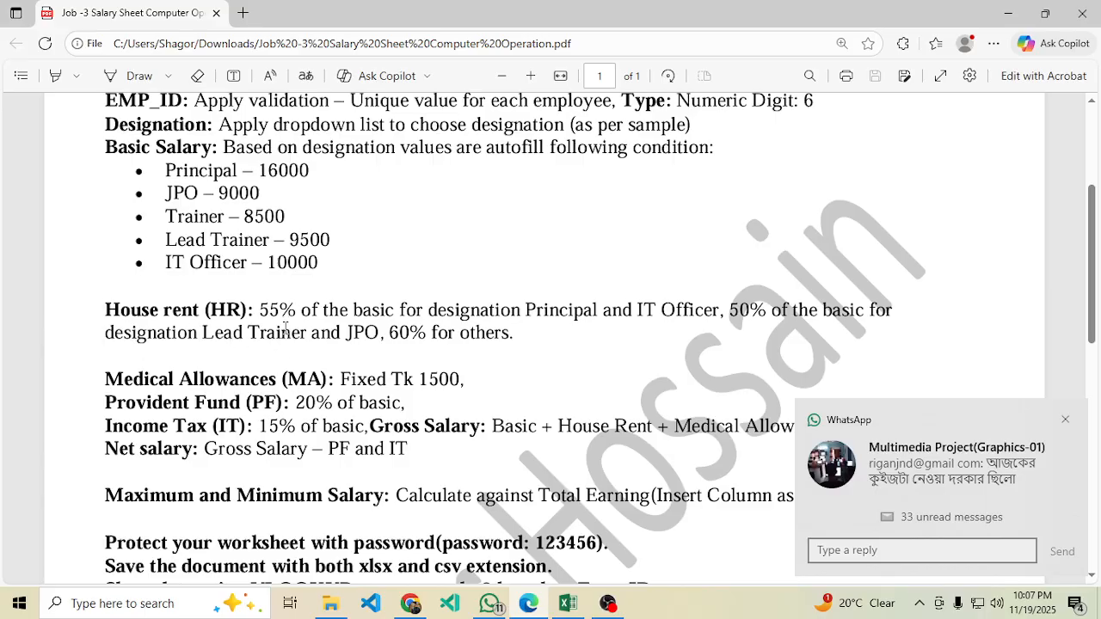
Add a Lead Trainer/JPO test to F2's nested IF returning E2*50%, then check the PDF.
left_click(568, 603)
type("L")
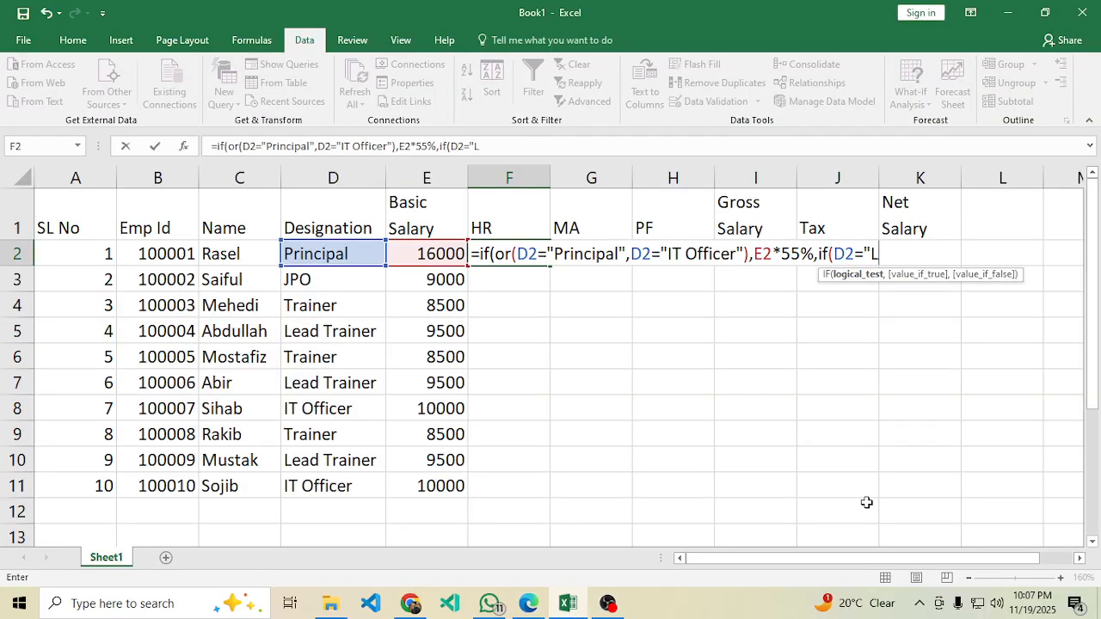
type("ead Tra")
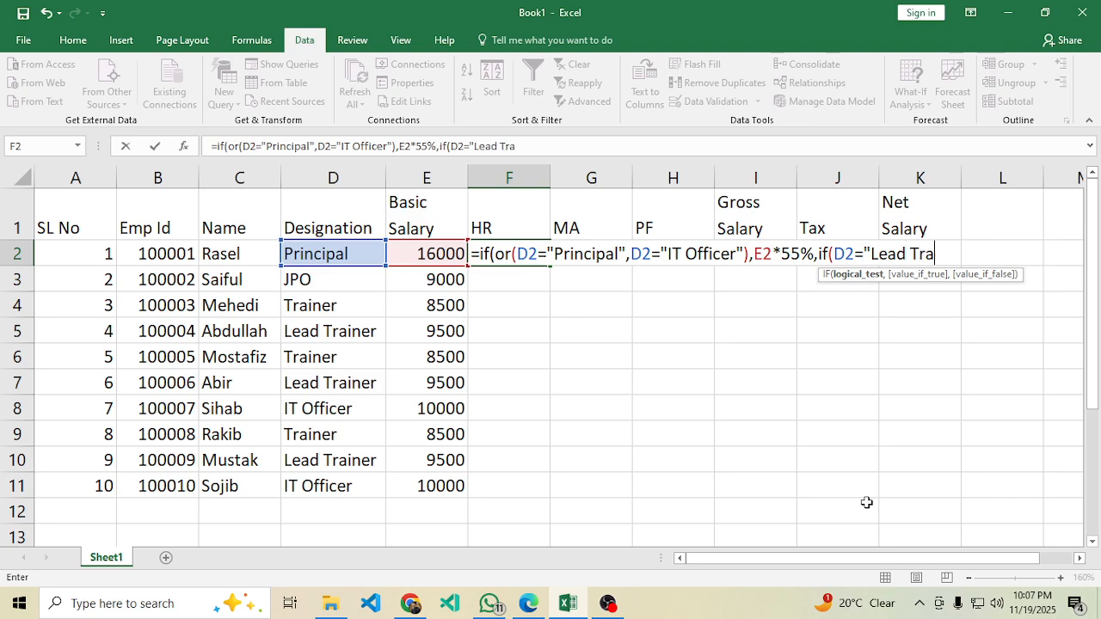
type("iner\",J")
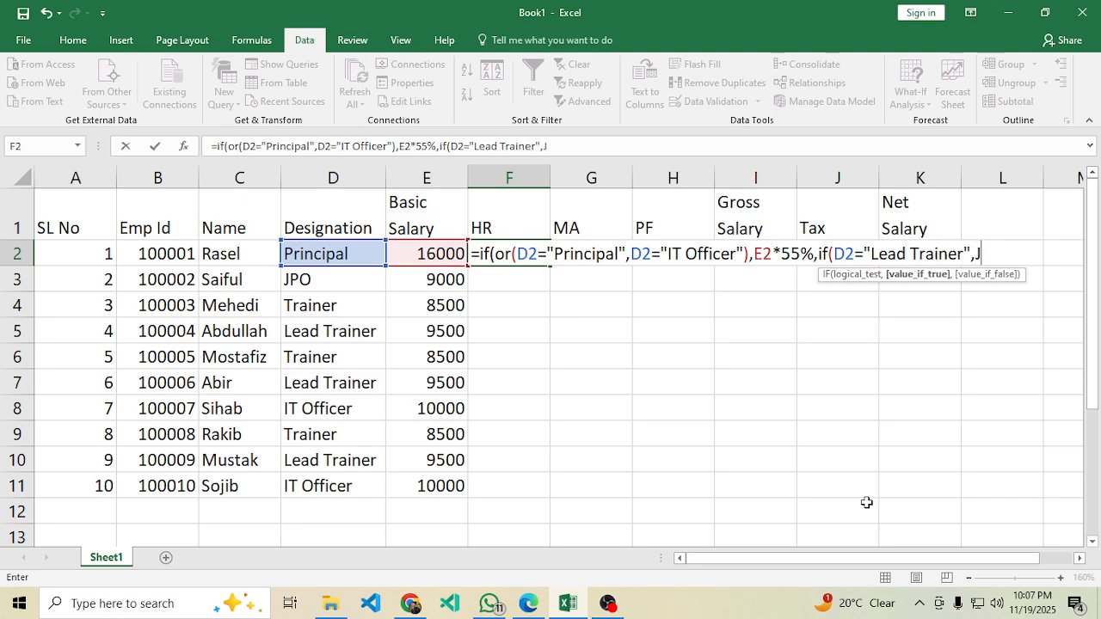
key("BackSpace")
type("D")
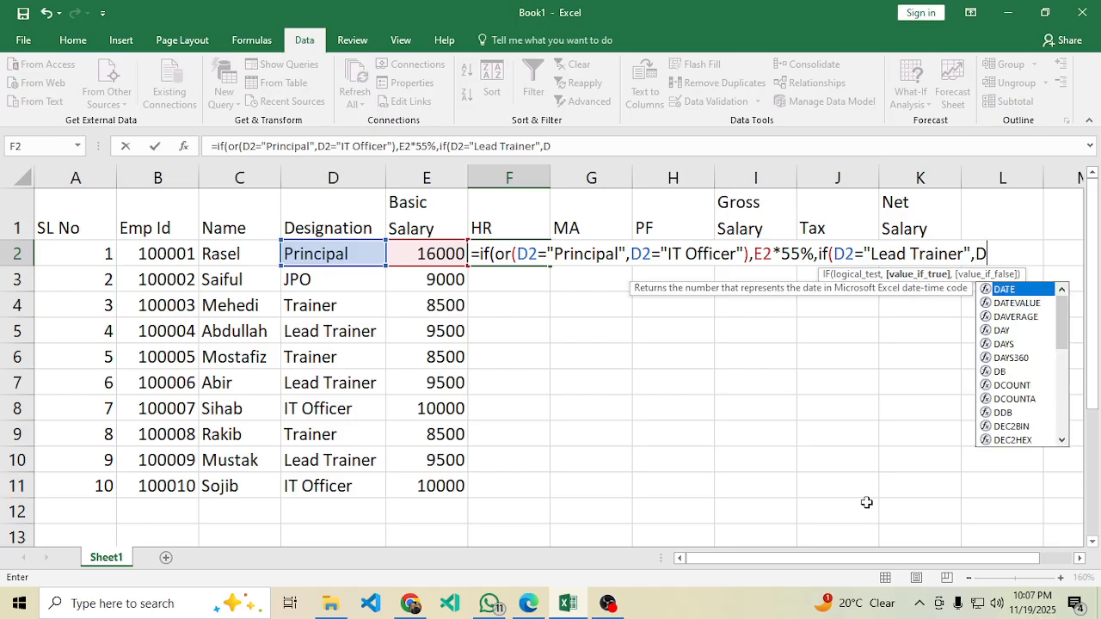
type("2=")
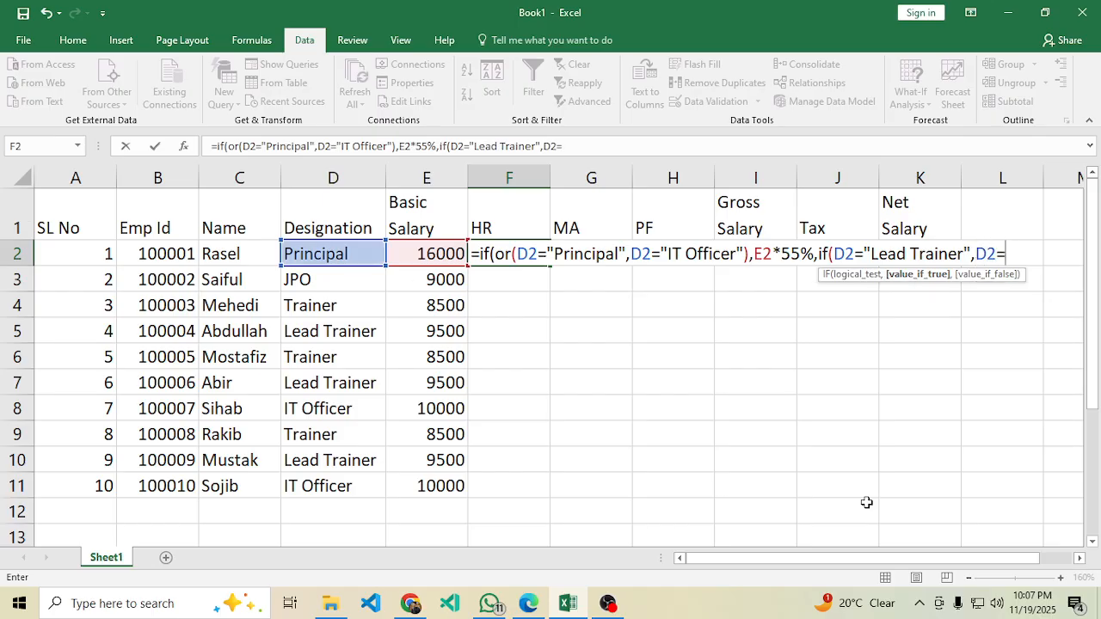
type("\"JPO\")")
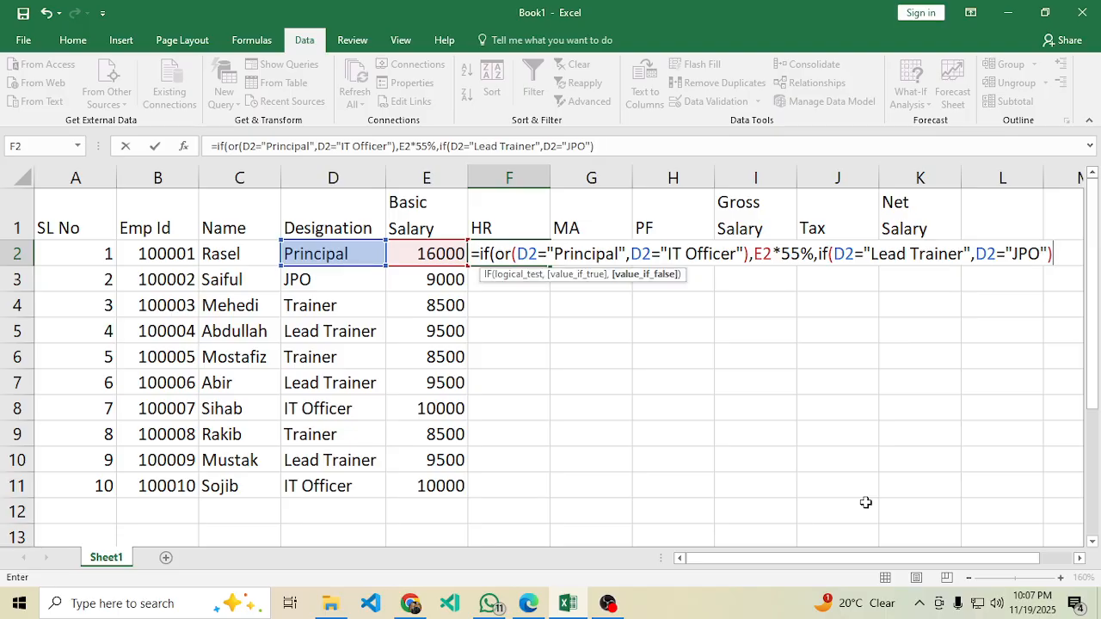
type(",")
left_click(417, 253)
type("*")
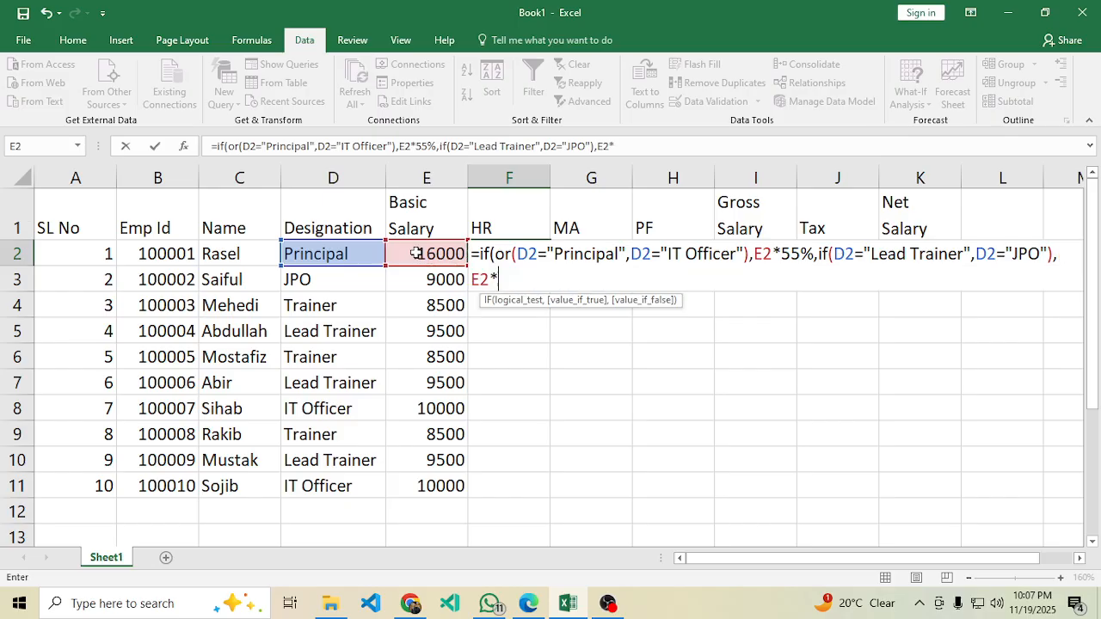
type("50%")
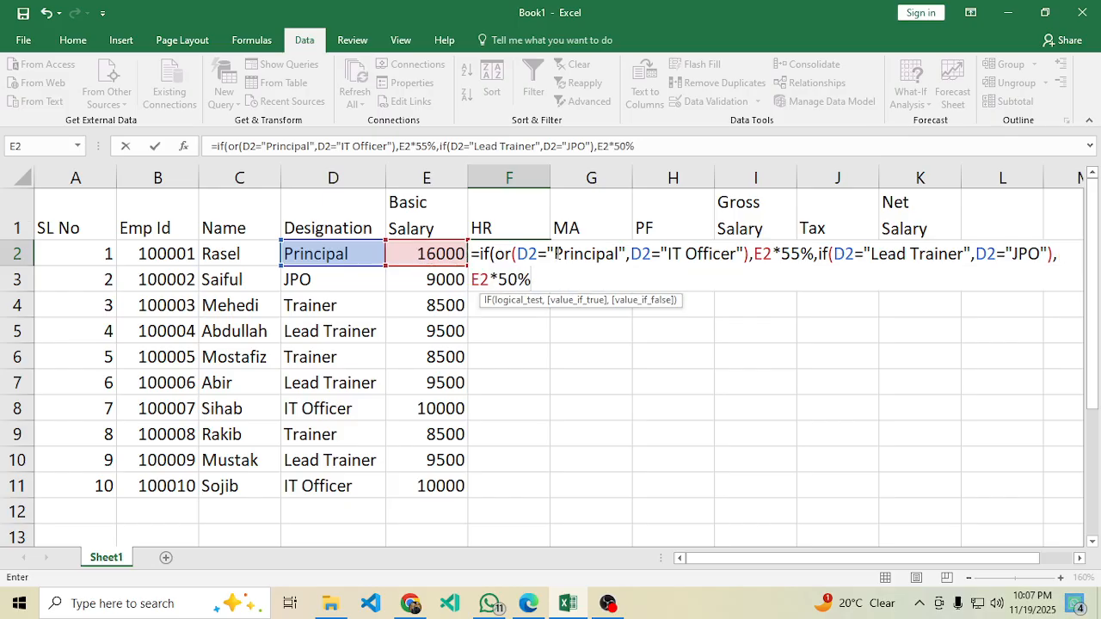
left_click(528, 603)
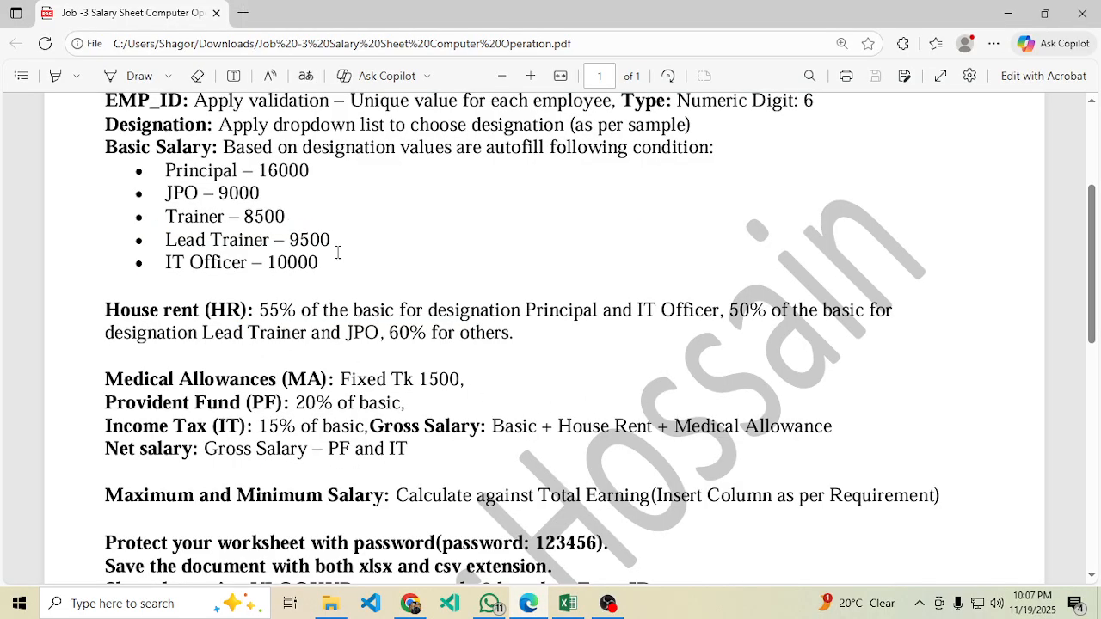
Reread the PDF's house-rent rule giving 60% of basic for others, then return to F2.
scroll(568, 475, "down", 2)
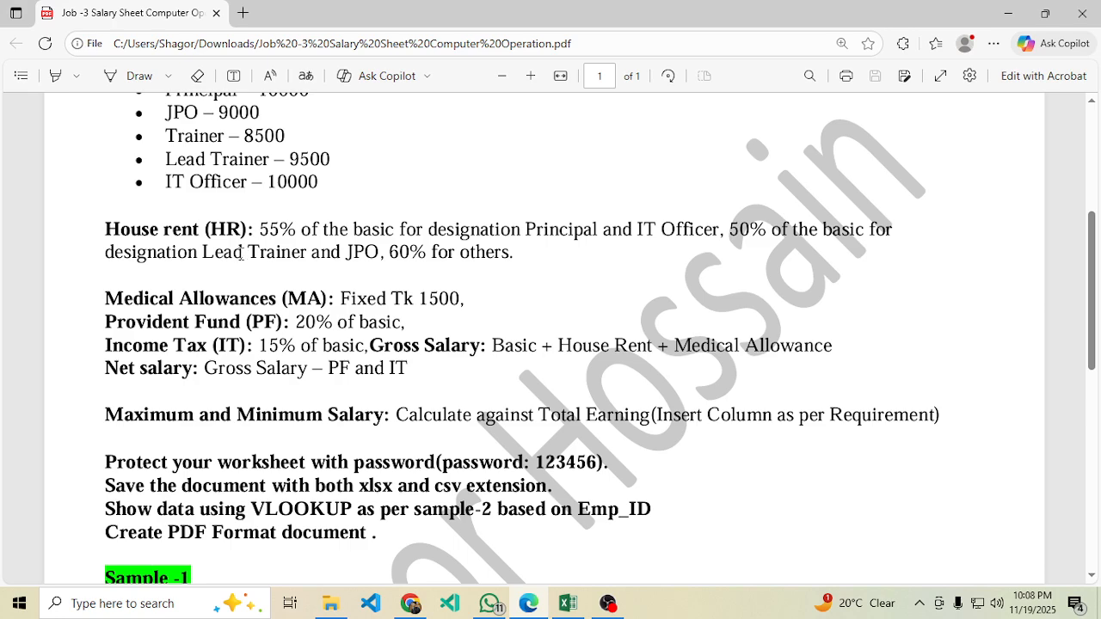
left_click_drag(385, 252, 354, 253)
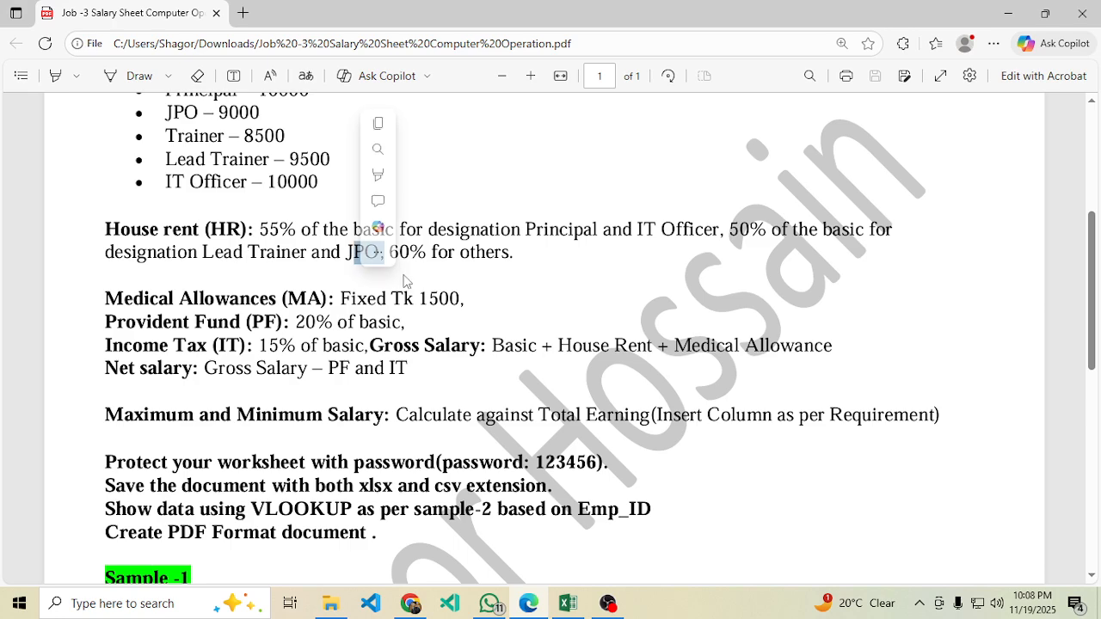
left_click_drag(558, 346, 553, 345)
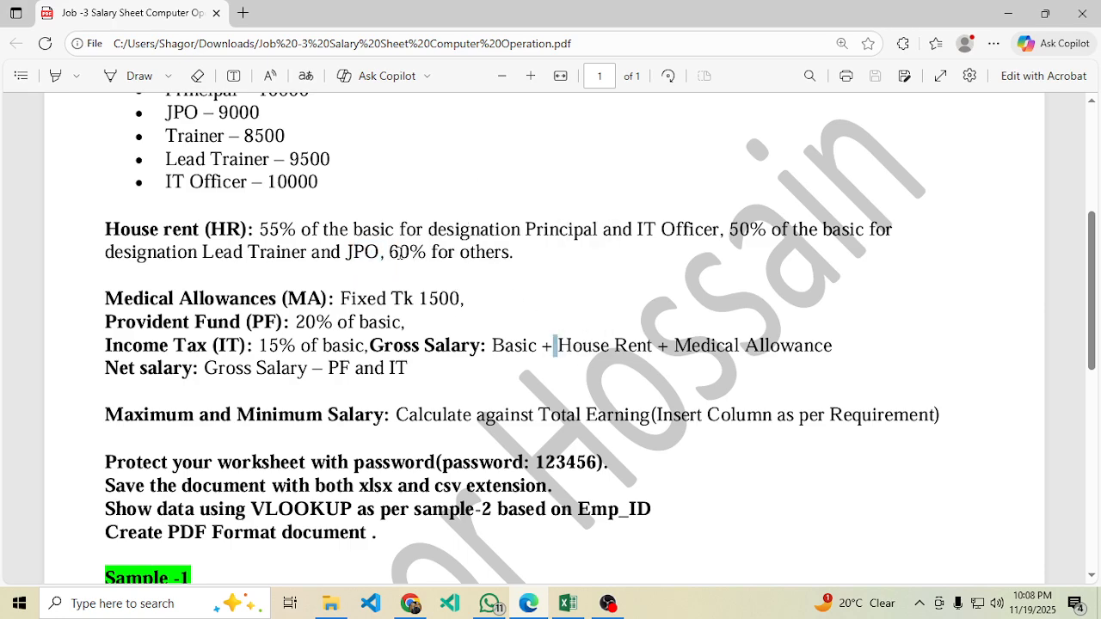
left_click(568, 603)
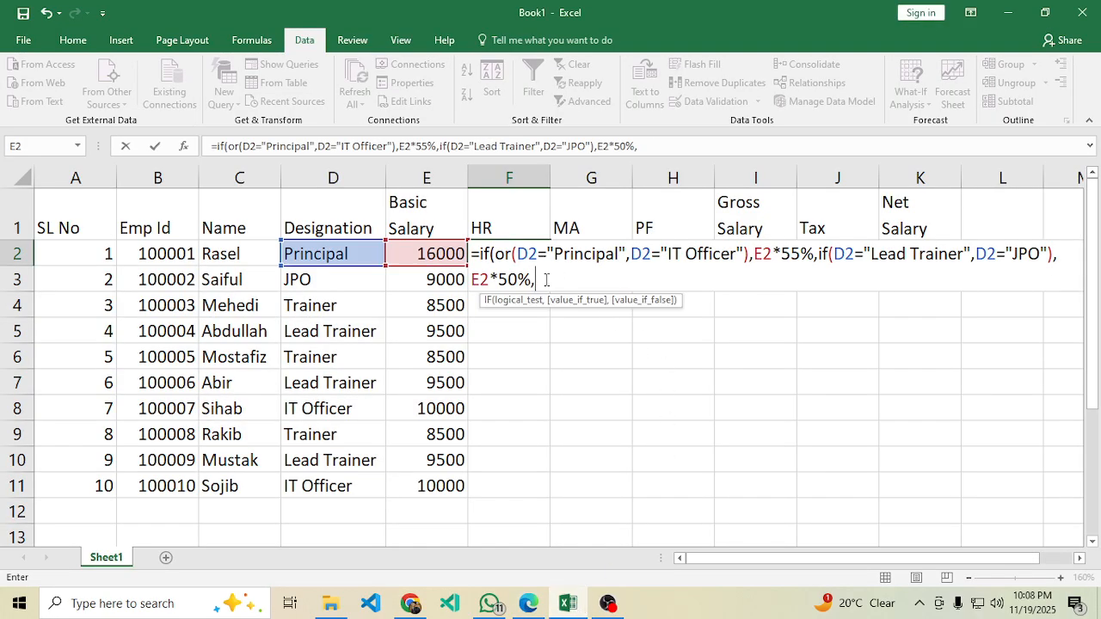
Finish F2 with E2*60% as the fallback and enter it, which raises a too-many-arguments error.
left_click(421, 258)
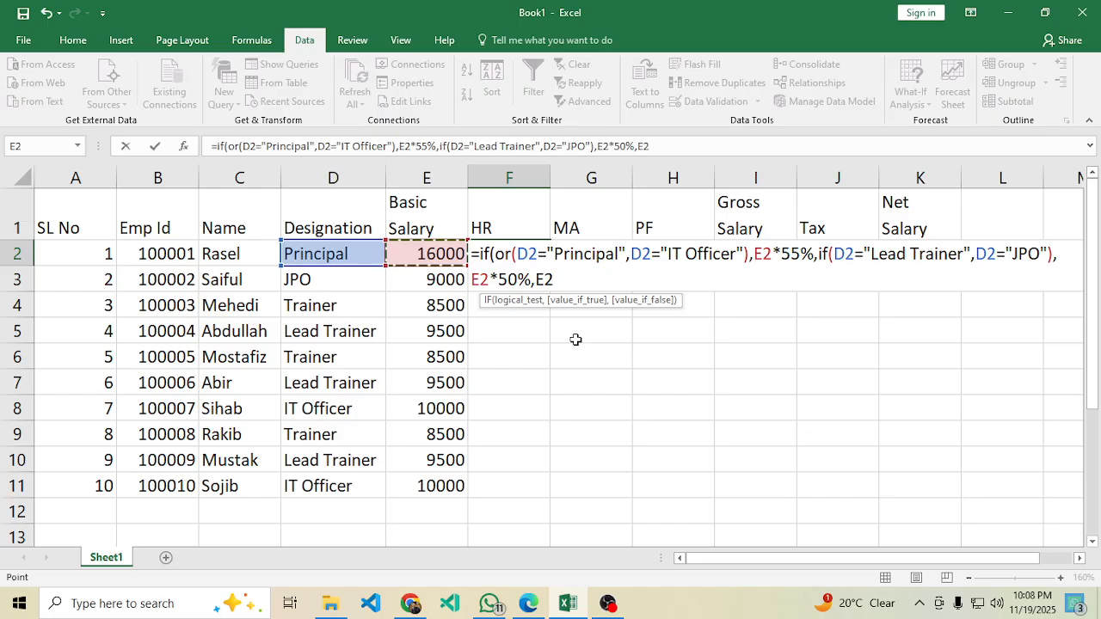
type("*60%")
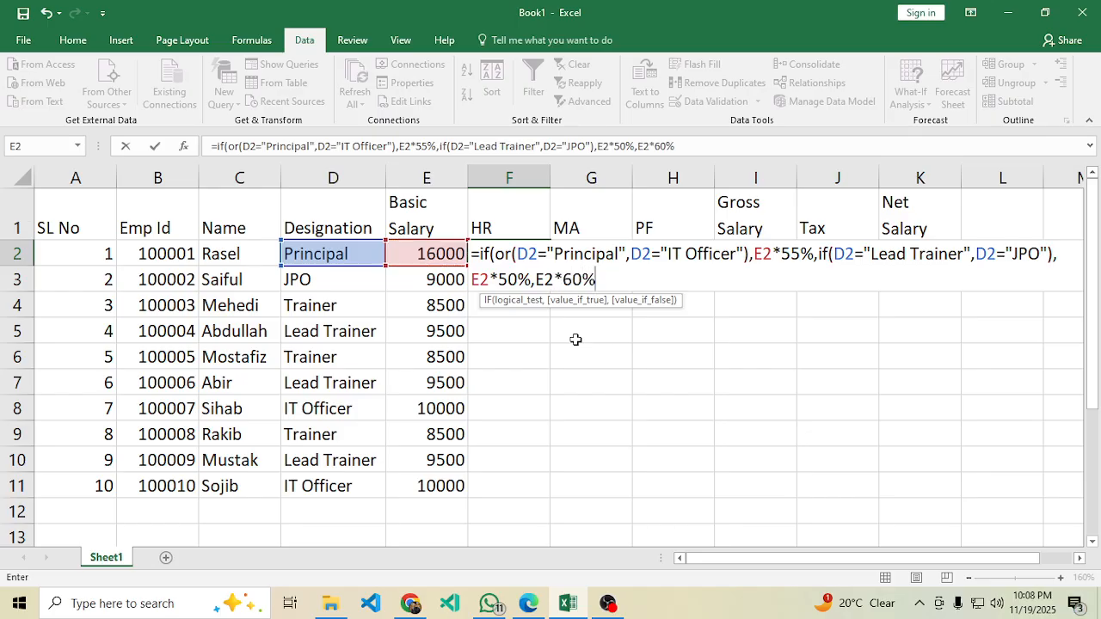
double_click(827, 258)
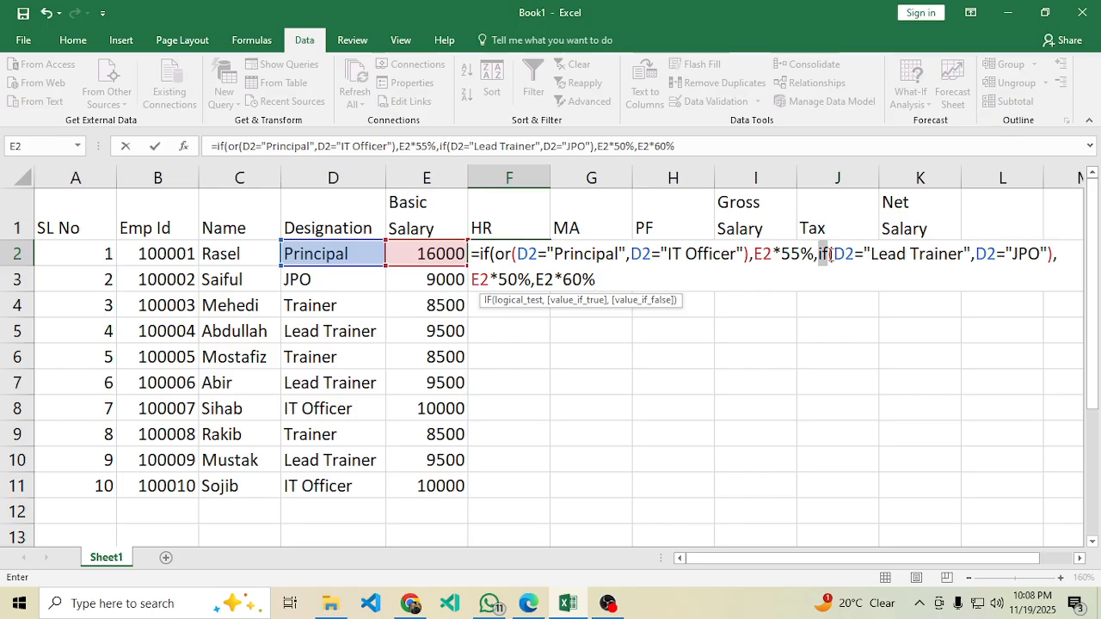
left_click(603, 275)
left_click(513, 255)
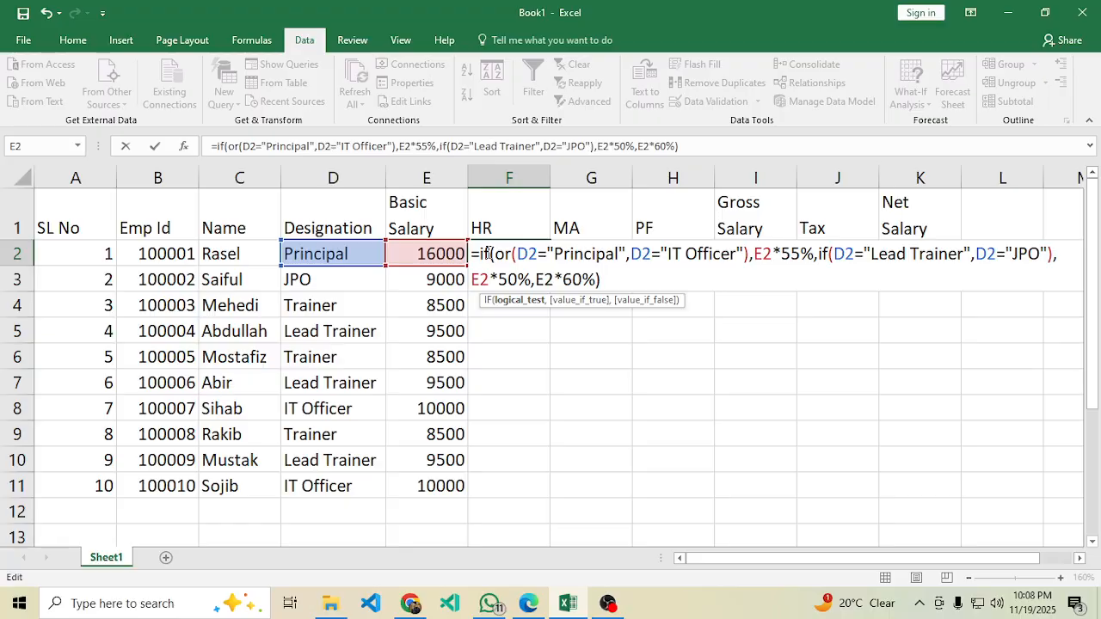
left_click(613, 275)
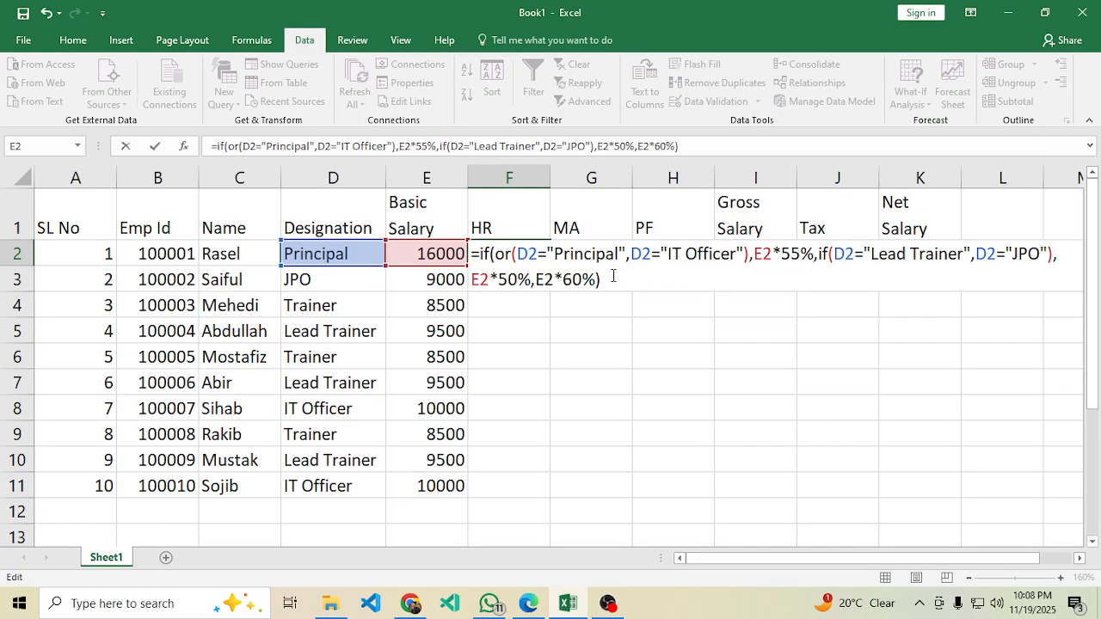
key("Return")
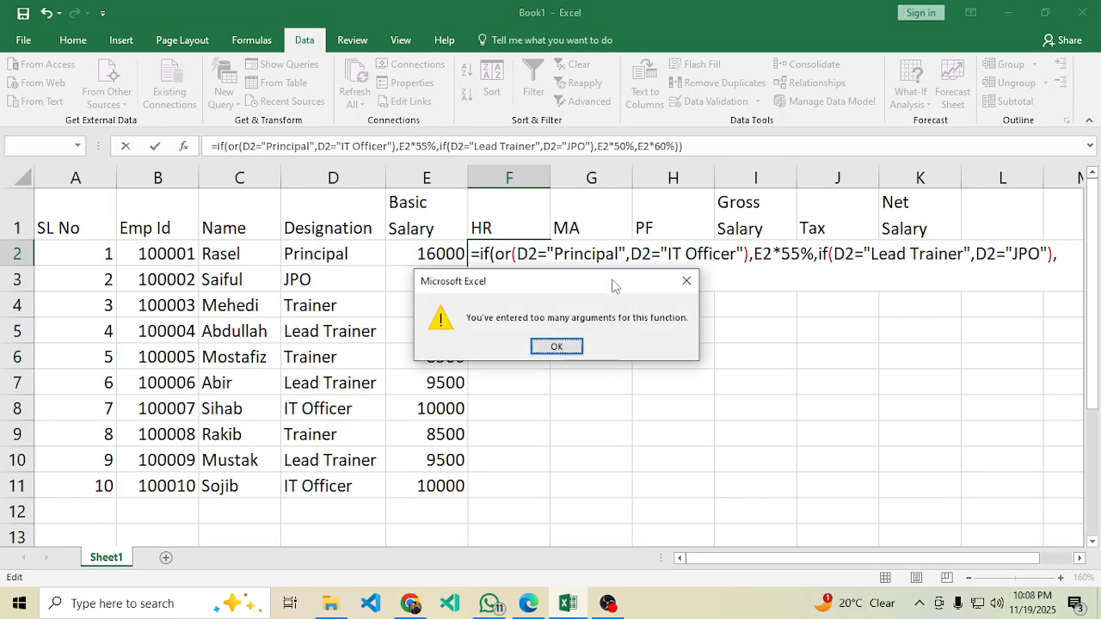
Dismiss the too-many-arguments error and retry entering F2, which fails again.
left_click(567, 345)
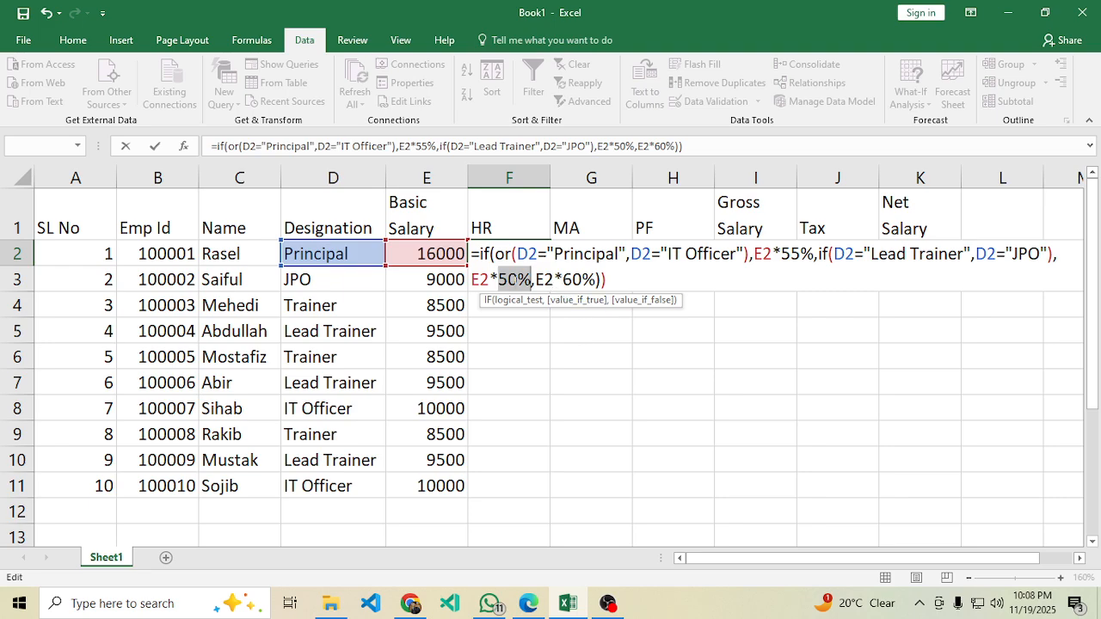
left_click(517, 281)
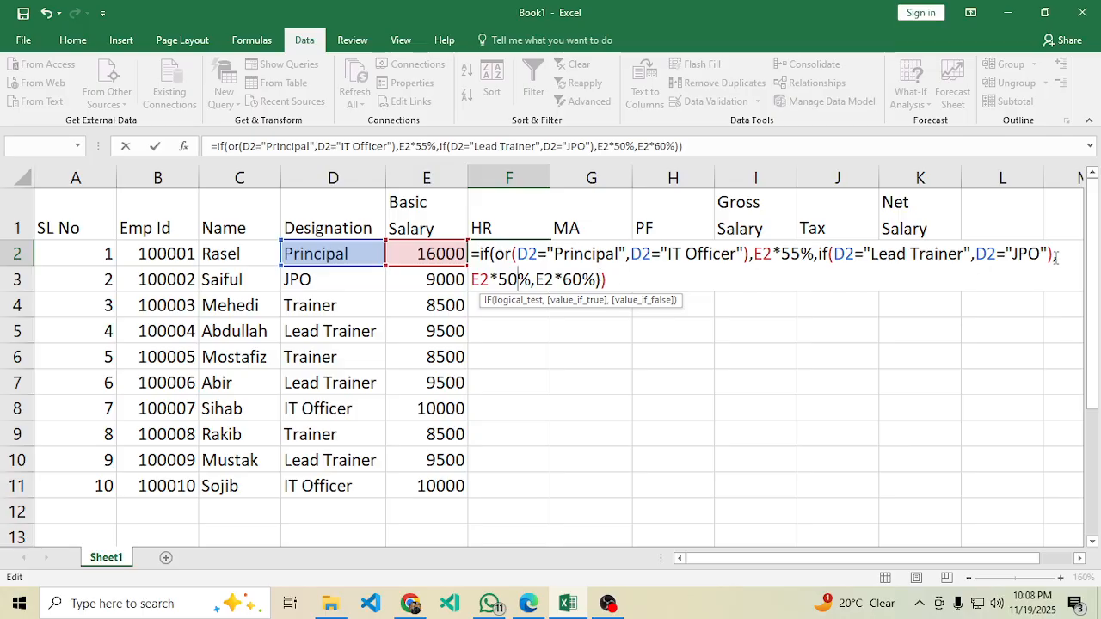
left_click(622, 275)
key("Return")
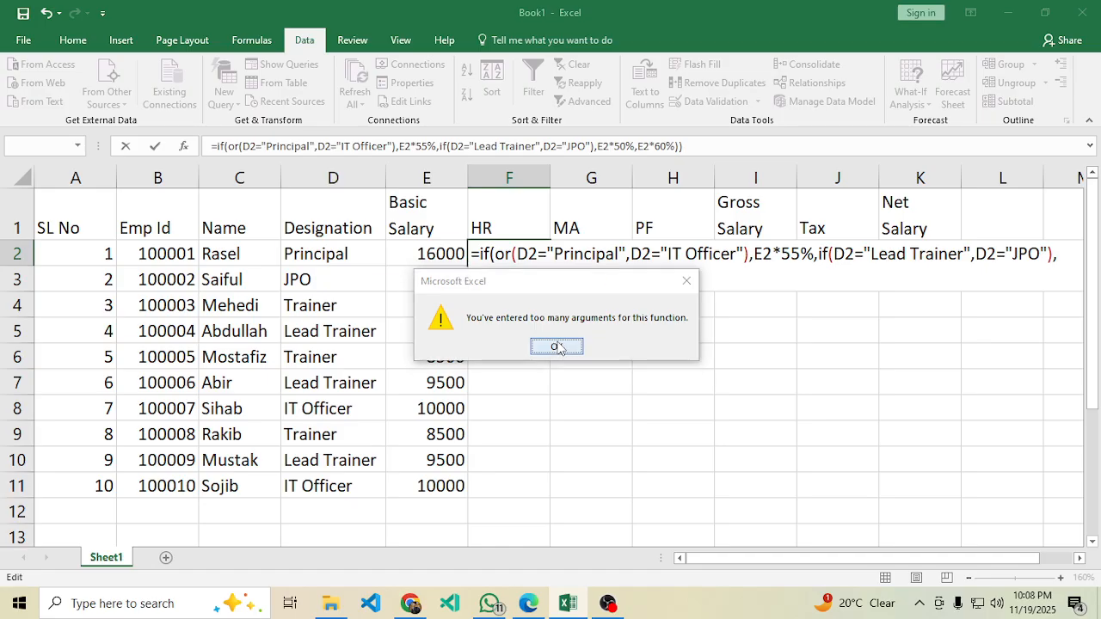
left_click(556, 347)
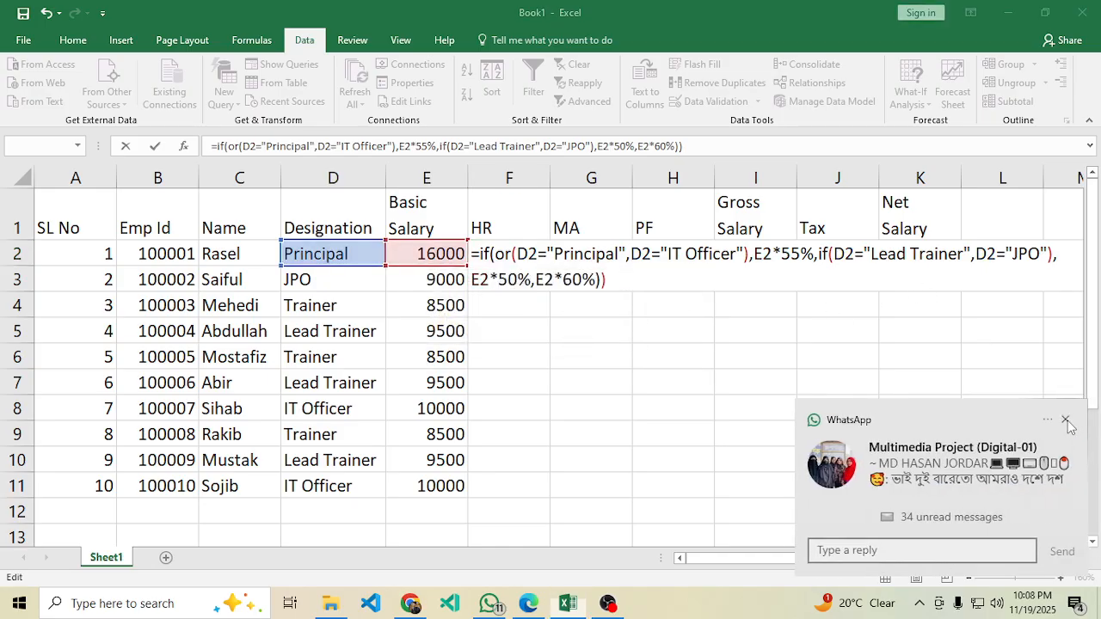
Wrap the Lead Trainer/JPO test in OR( so F2 is accepted and shows 8800.
left_click(1065, 420)
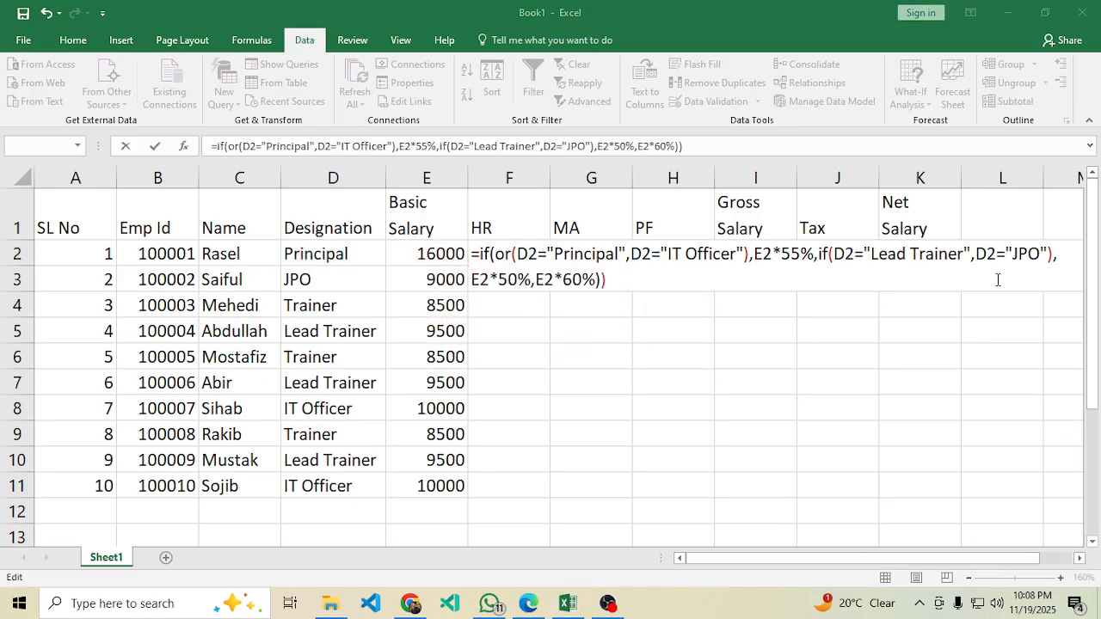
left_click(833, 254)
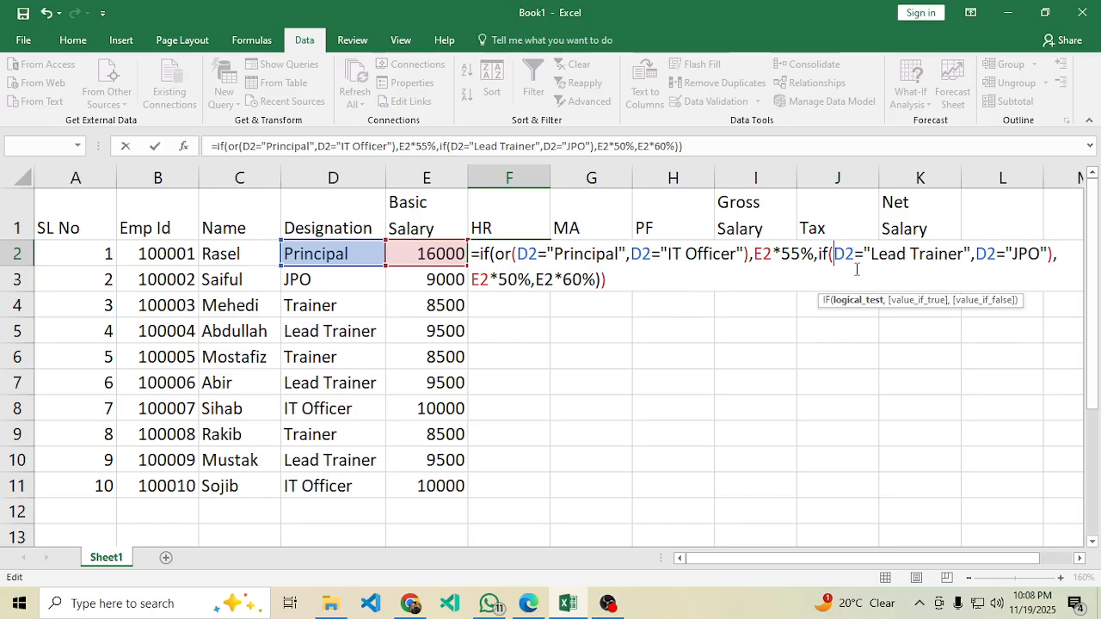
type("or")
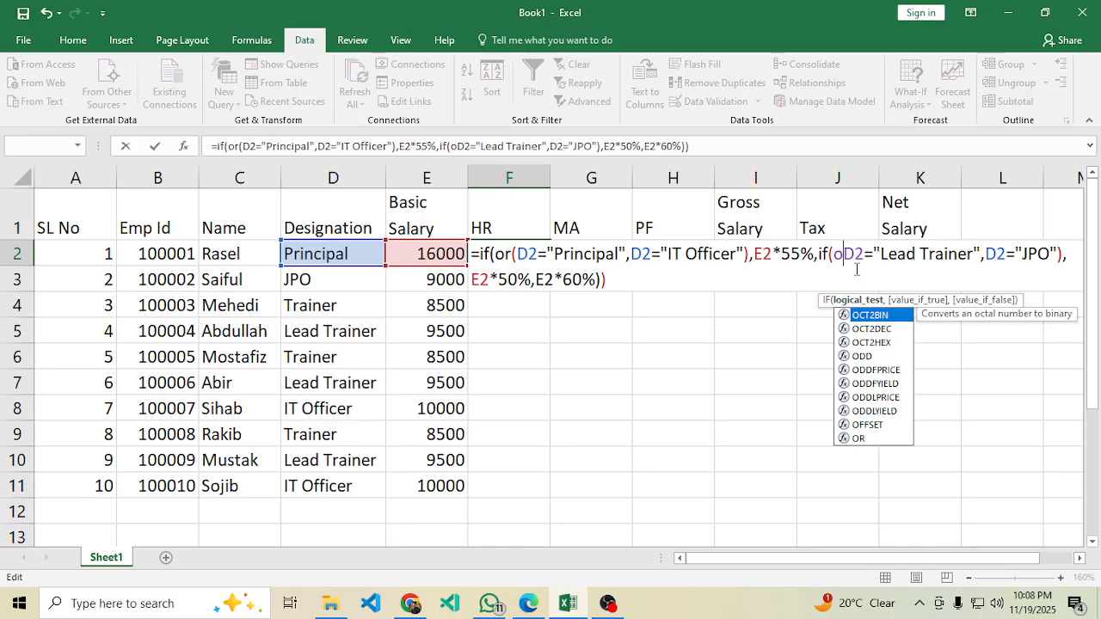
type("(")
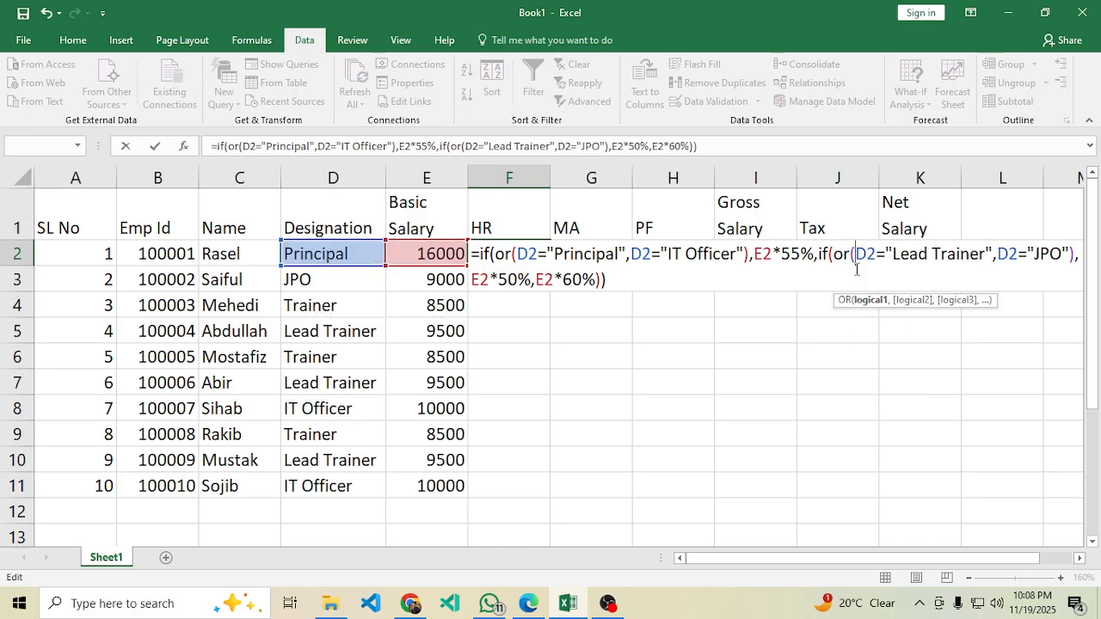
key("Return")
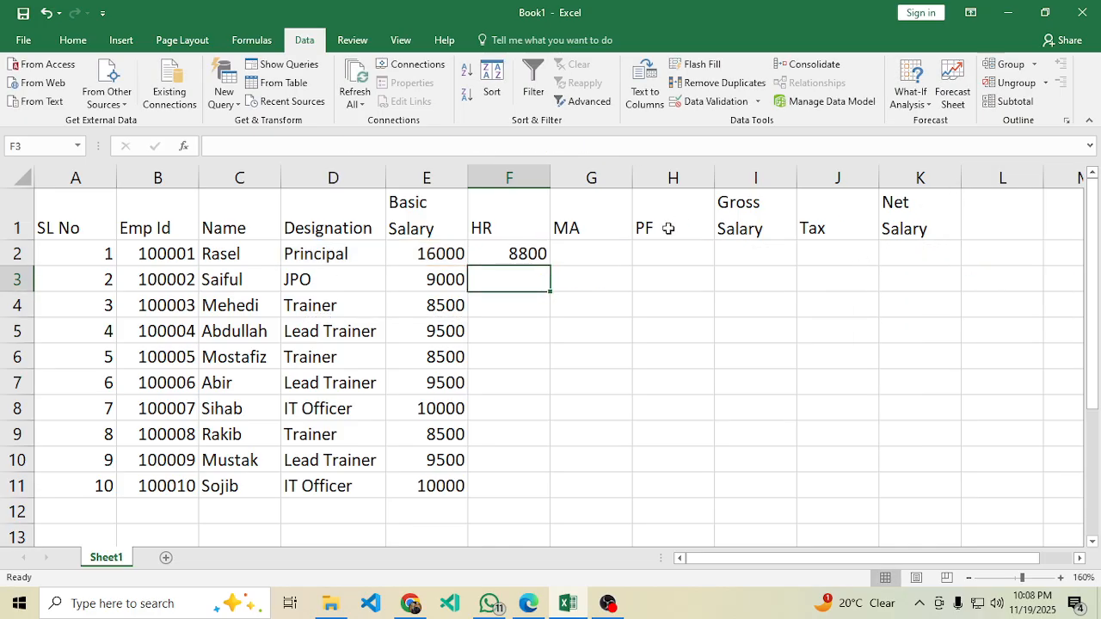
left_click(543, 253)
double_click(543, 253)
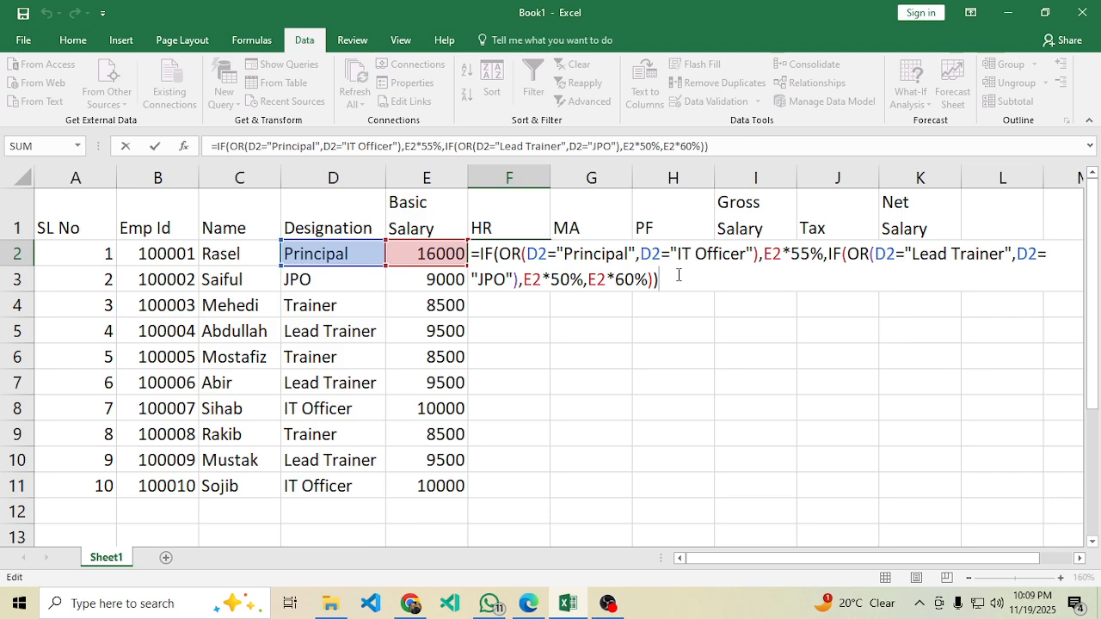
key("Return")
left_click(525, 254)
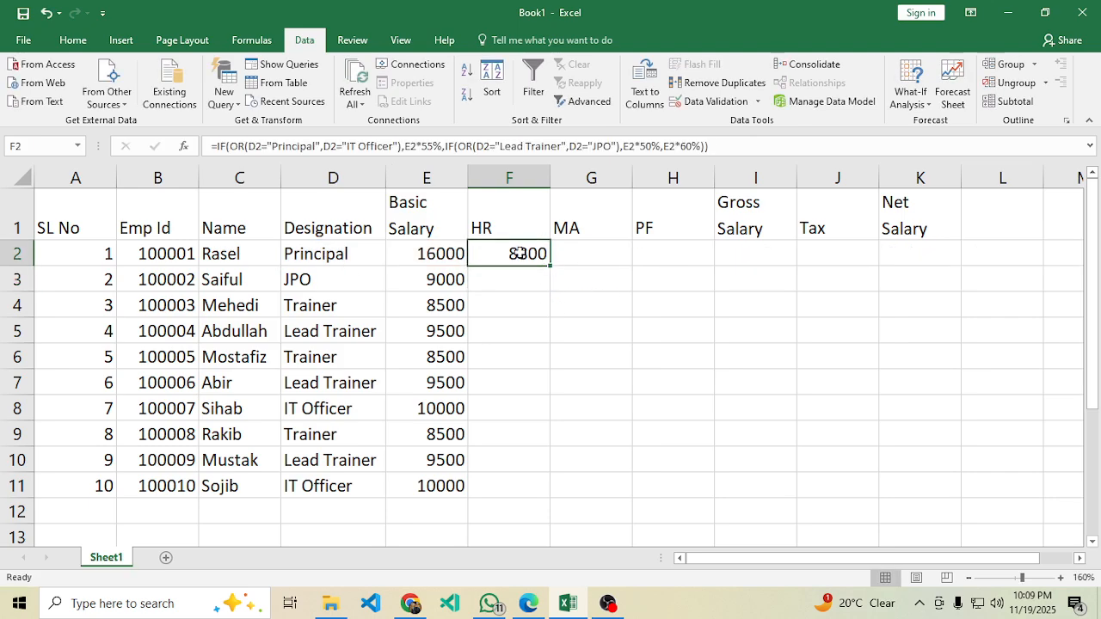
left_click_drag(550, 265, 519, 505)
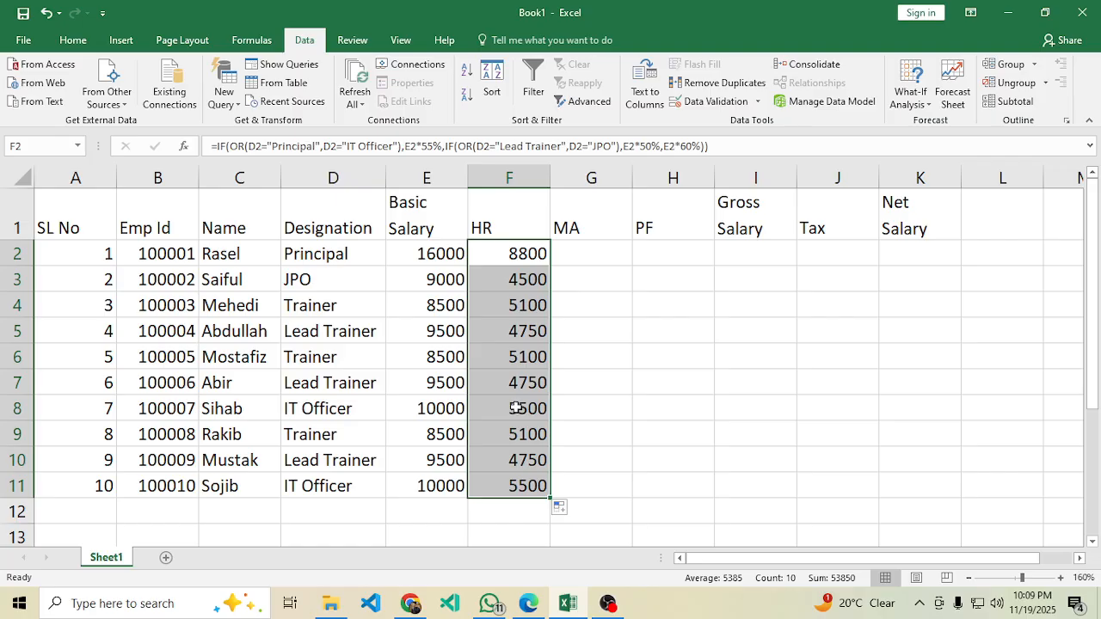
left_click(424, 254)
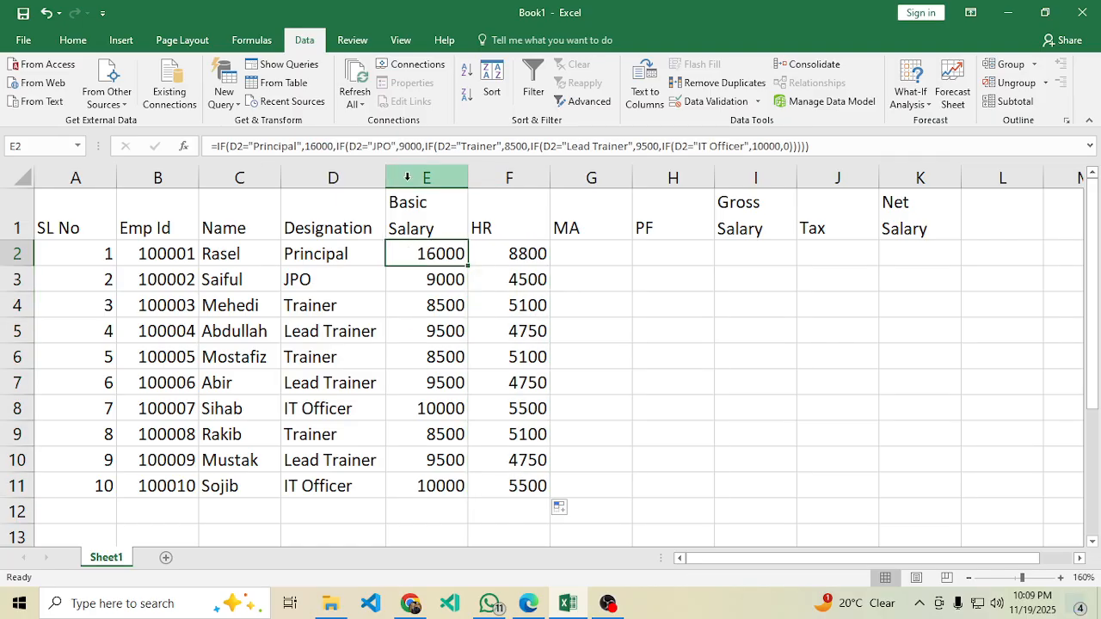
left_click(522, 255)
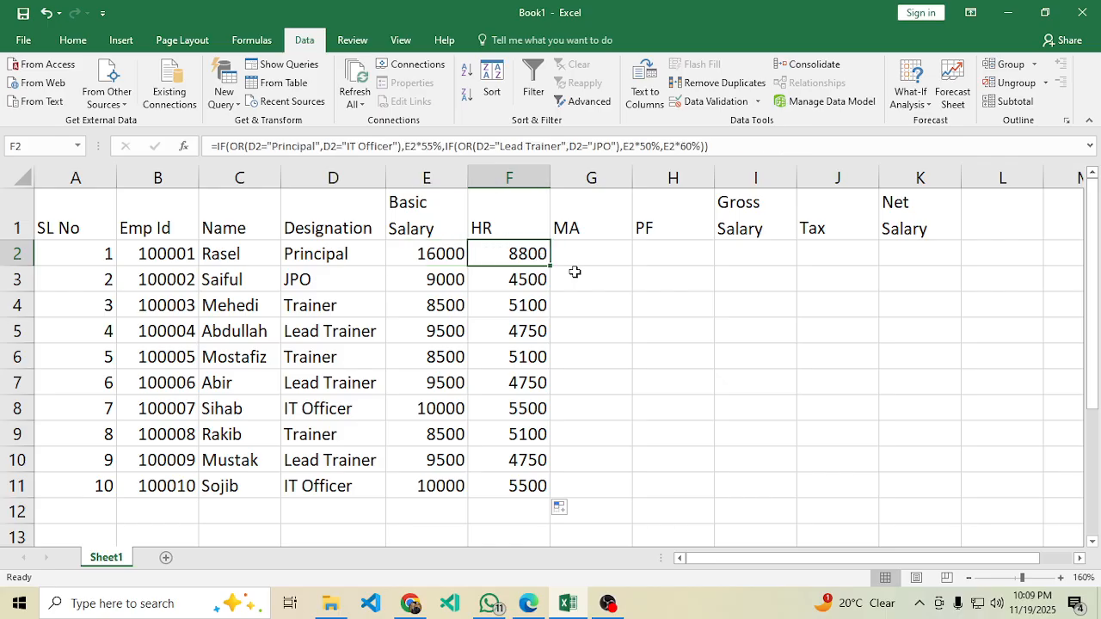
double_click(651, 263)
type("=")
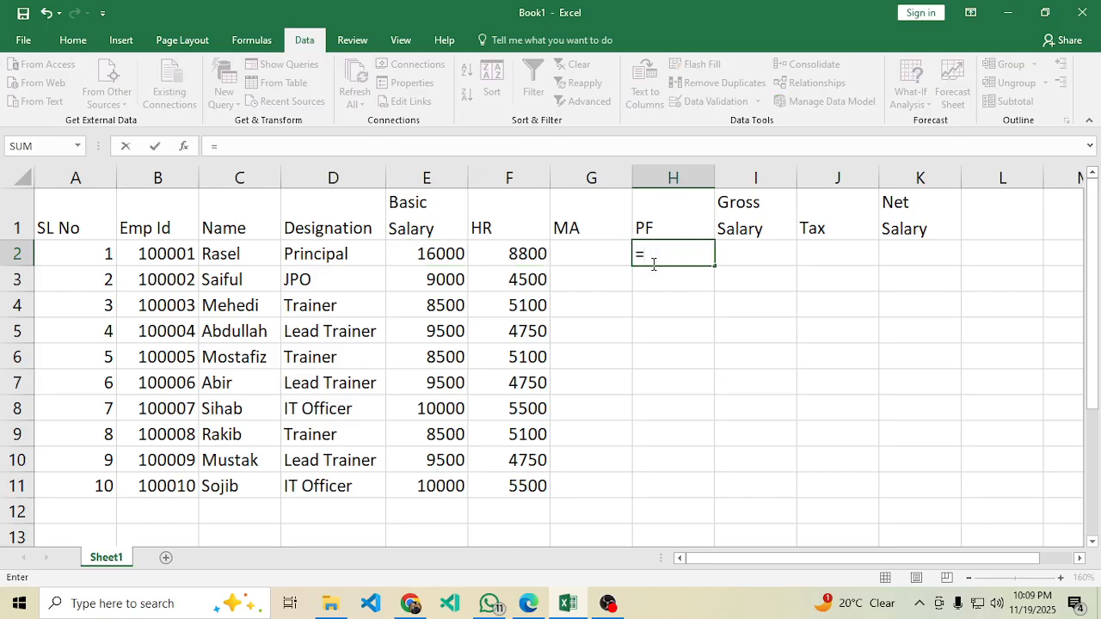
left_click(435, 254)
type("*55%")
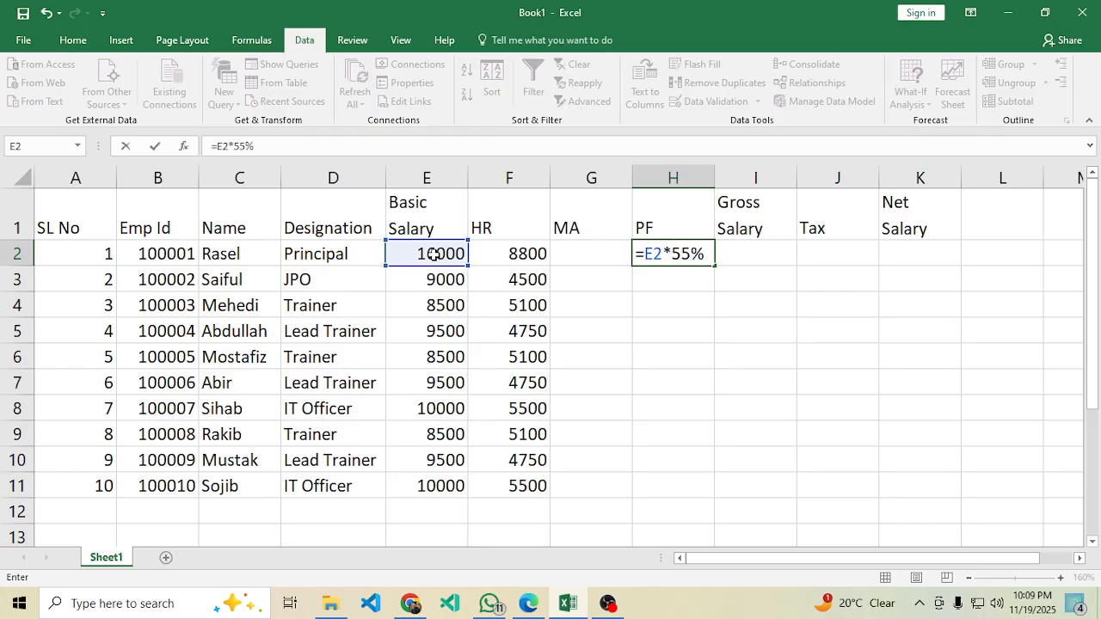
key("Return")
left_click(645, 256)
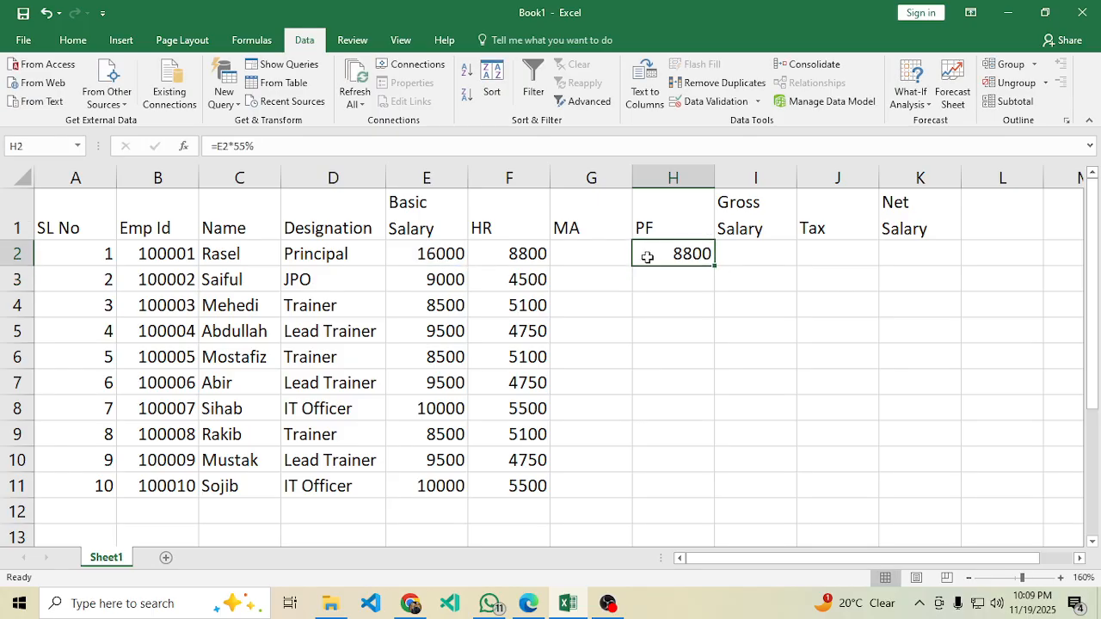
key("Delete")
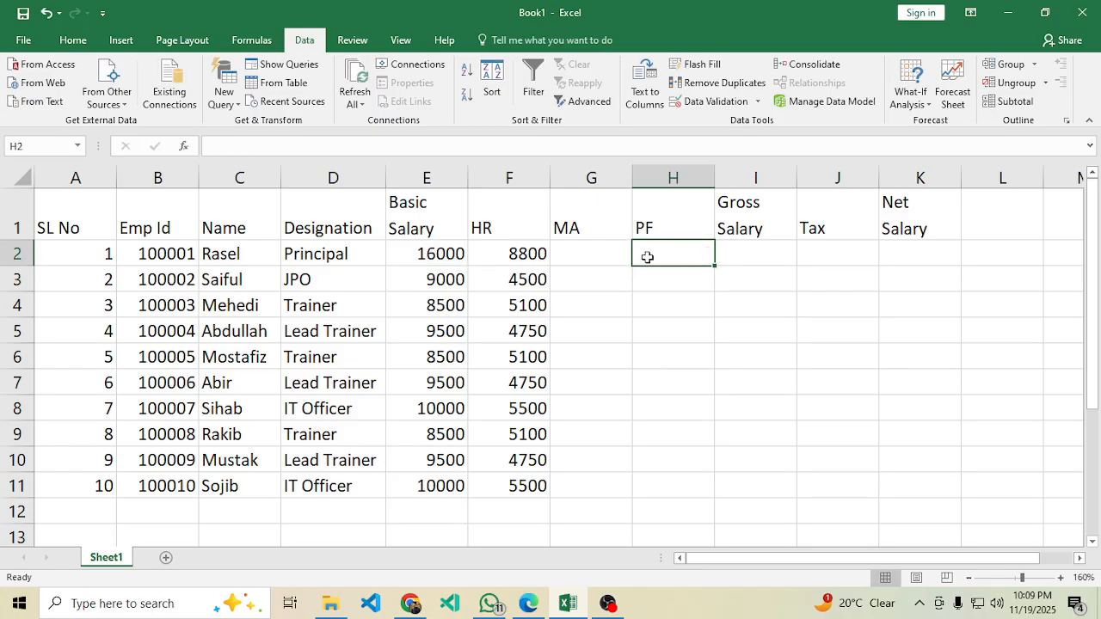
left_click(525, 257)
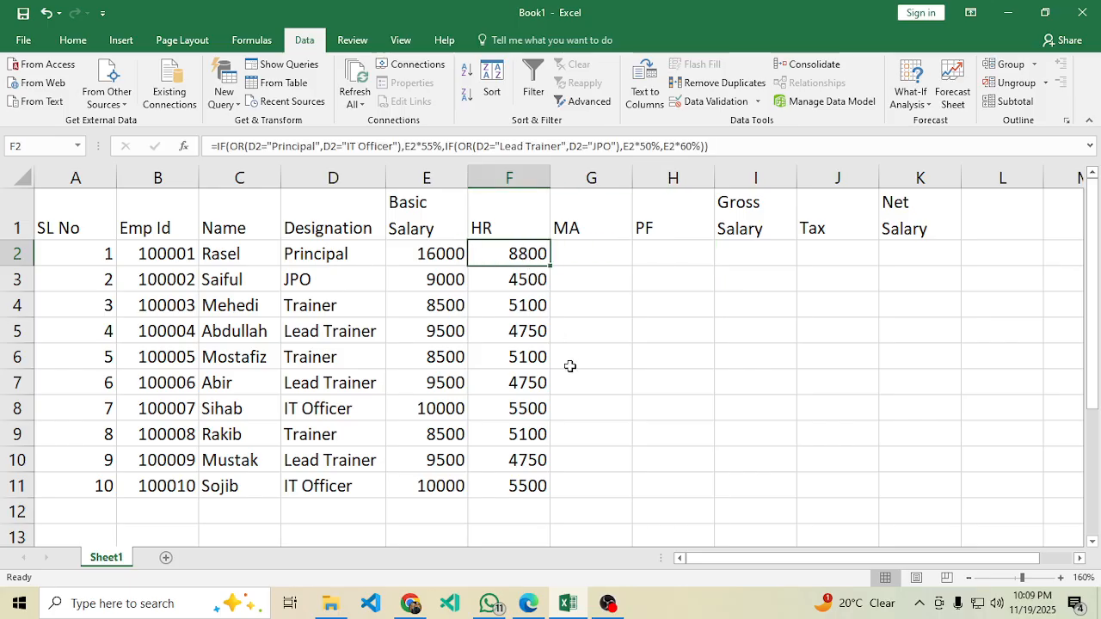
left_click(581, 258)
Find the allowance rules in the PDF and mark the fixed Tk 1500 medical allowance.
left_click(526, 606)
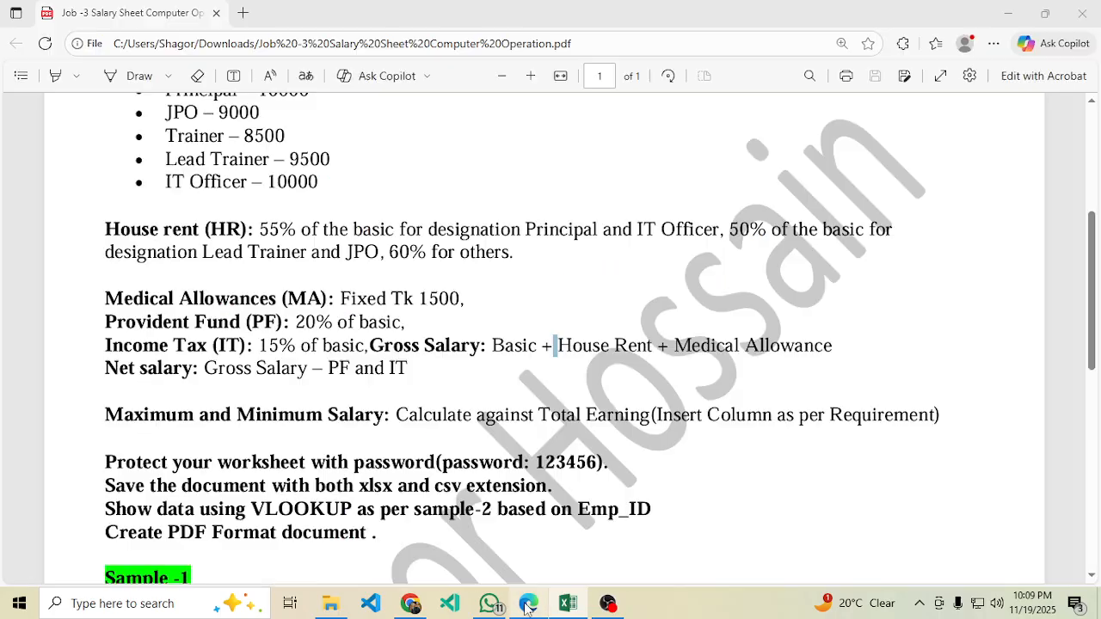
scroll(286, 260, "up", 4)
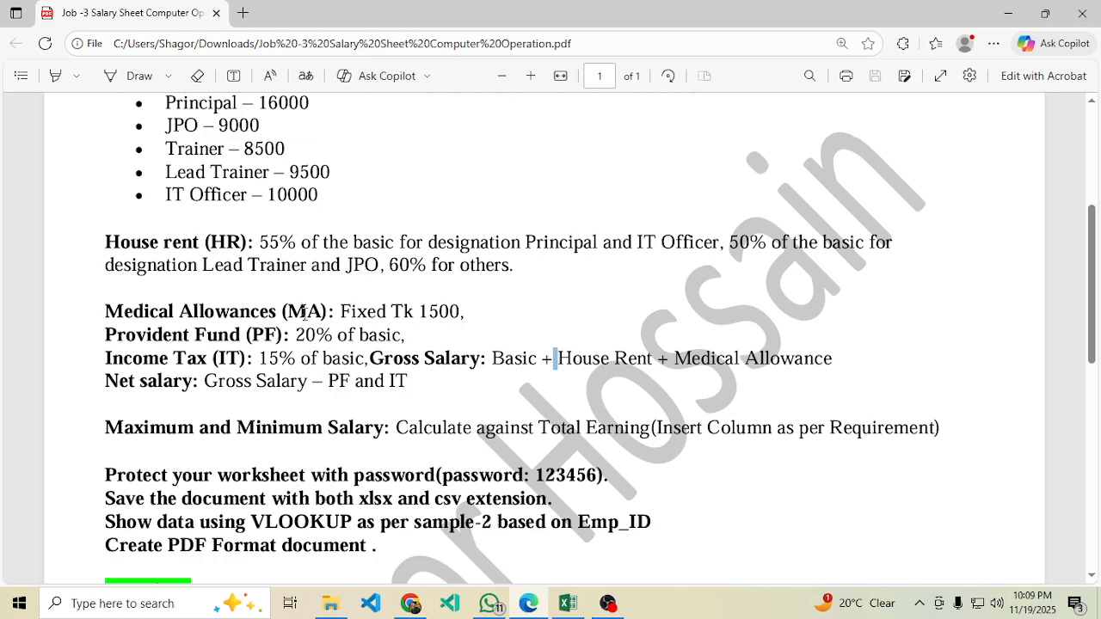
scroll(156, 228, "down", 4)
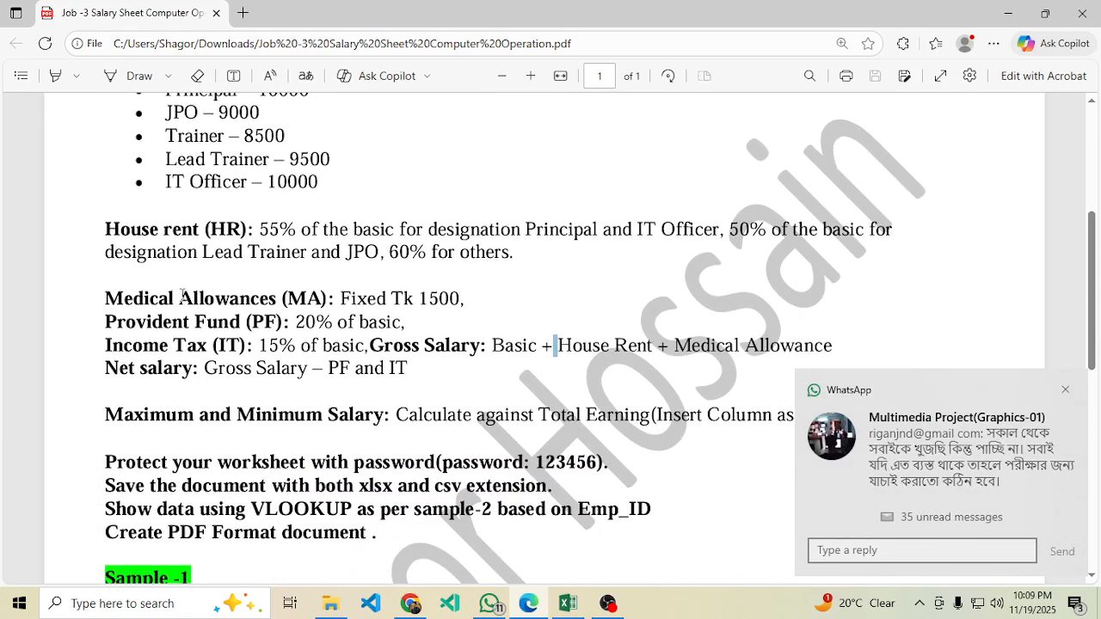
scroll(182, 297, "up", 4)
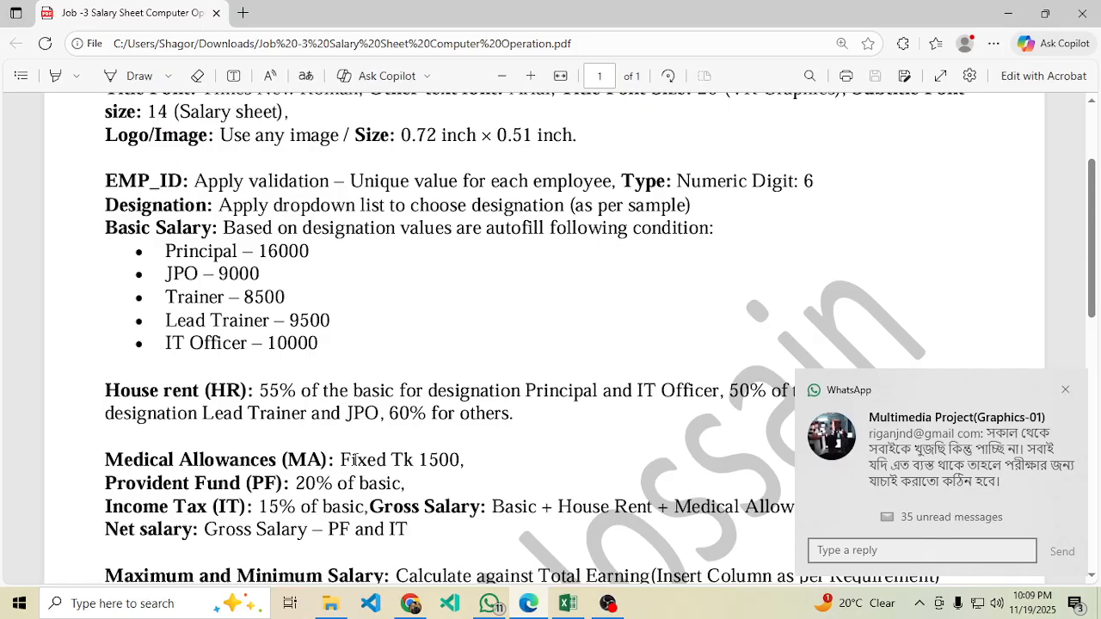
left_click_drag(350, 460, 487, 464)
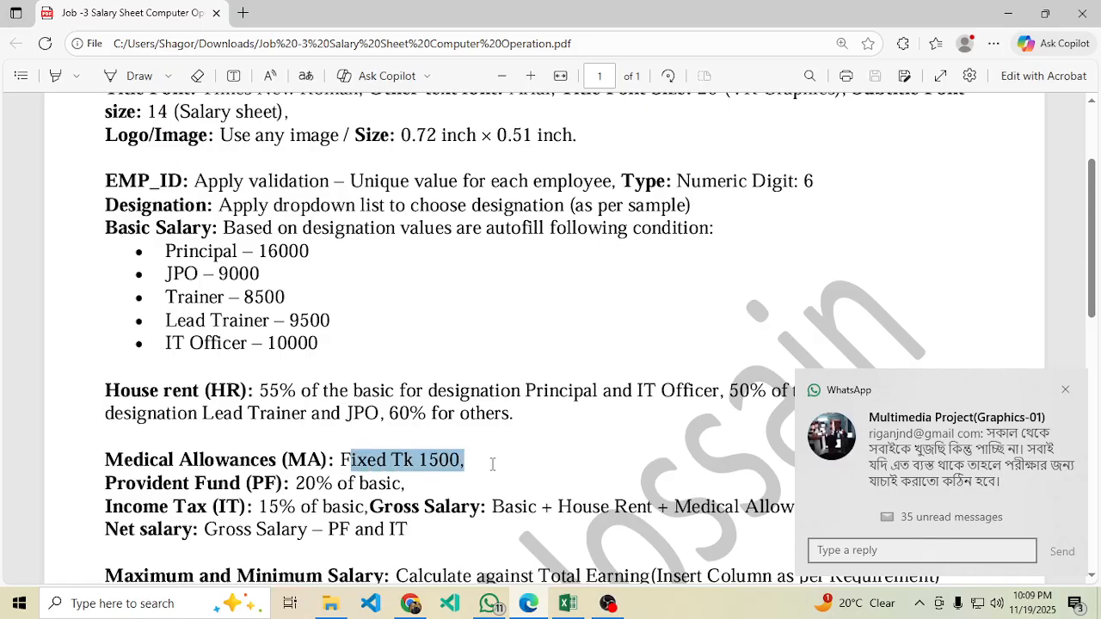
Enter 1500 in G2 and fill the MA column down to G11.
left_click(1065, 390)
left_click(567, 606)
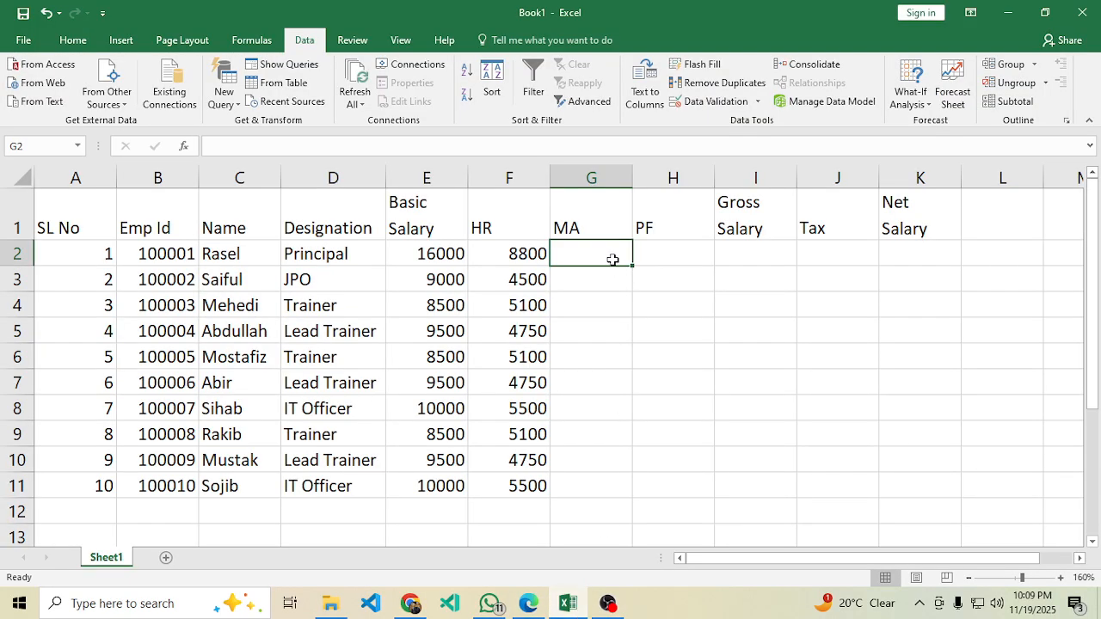
type("1500")
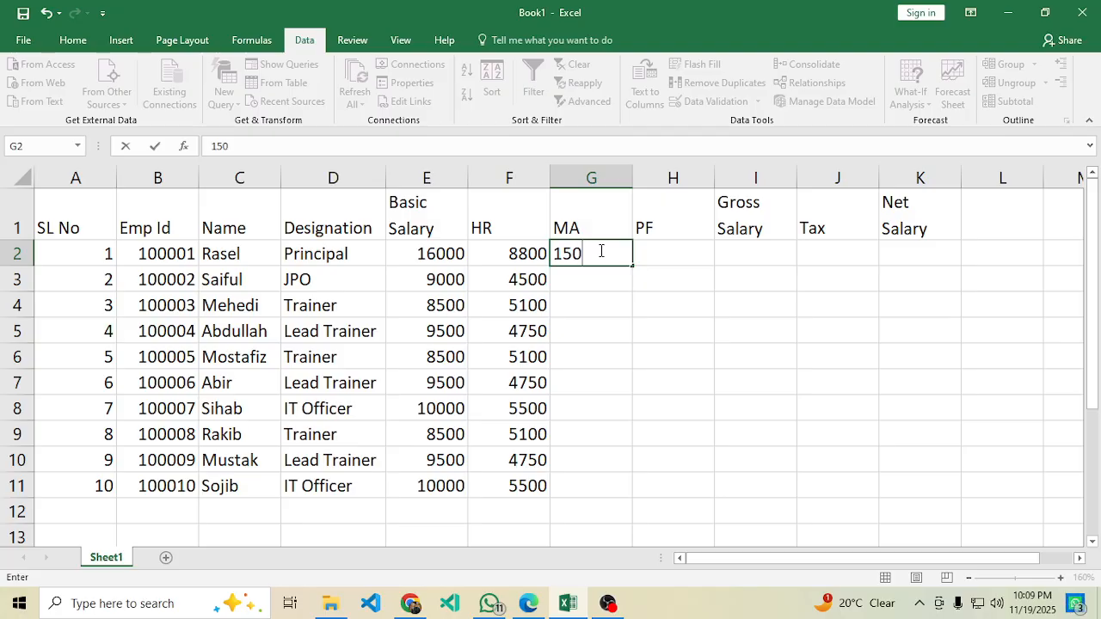
key("Return")
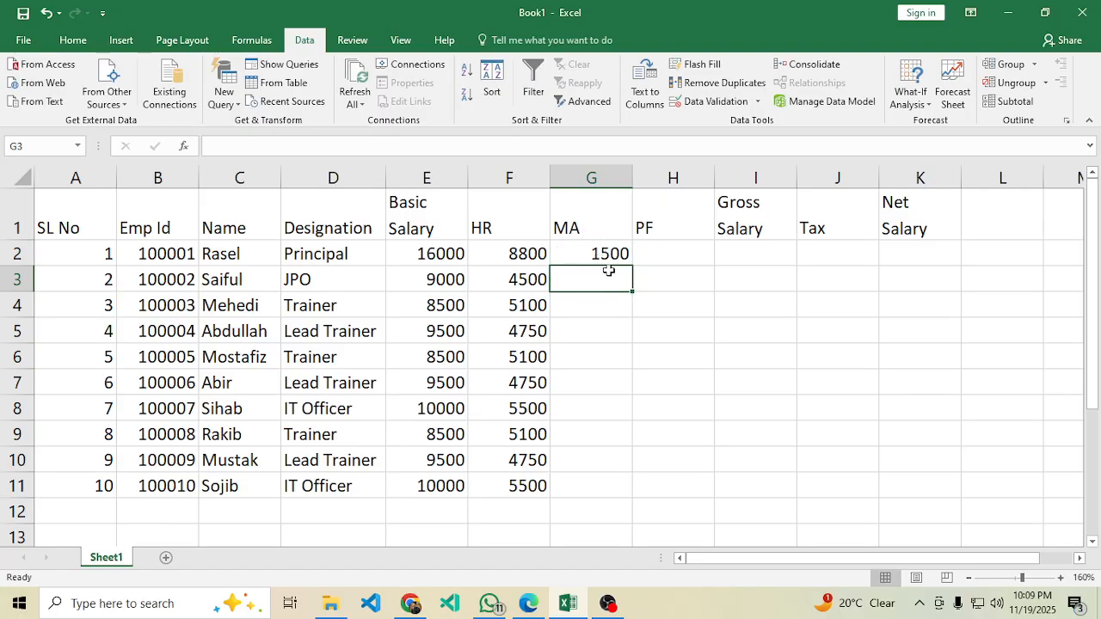
left_click(582, 257)
left_click_drag(633, 269, 605, 504)
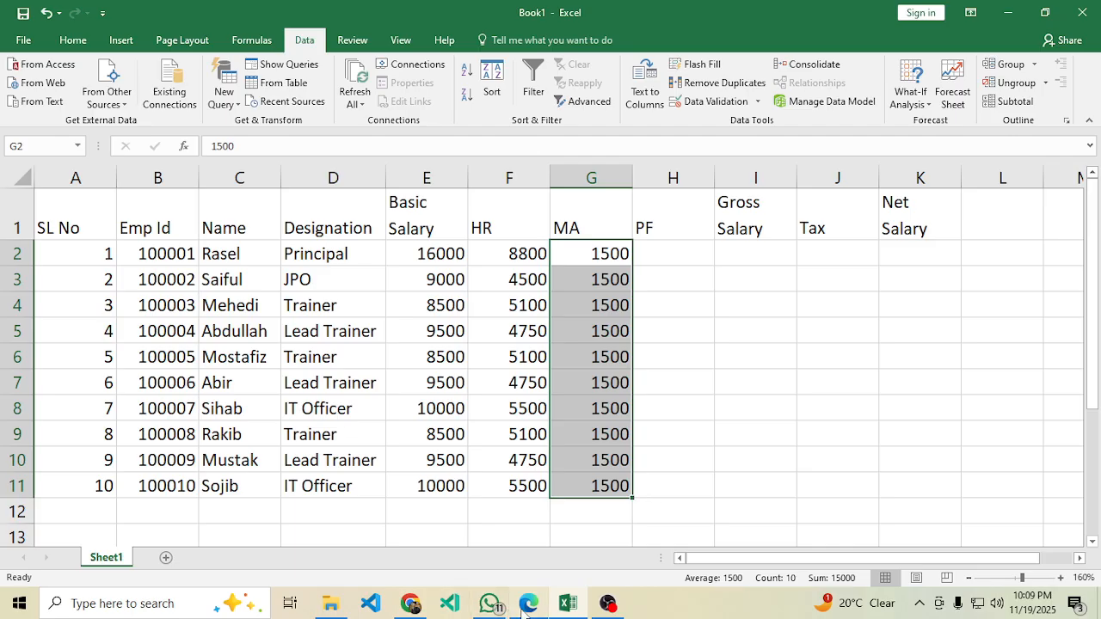
Look up the provident fund rate, 20% of basic, in the PDF.
left_click(526, 610)
scroll(225, 478, "down", 2)
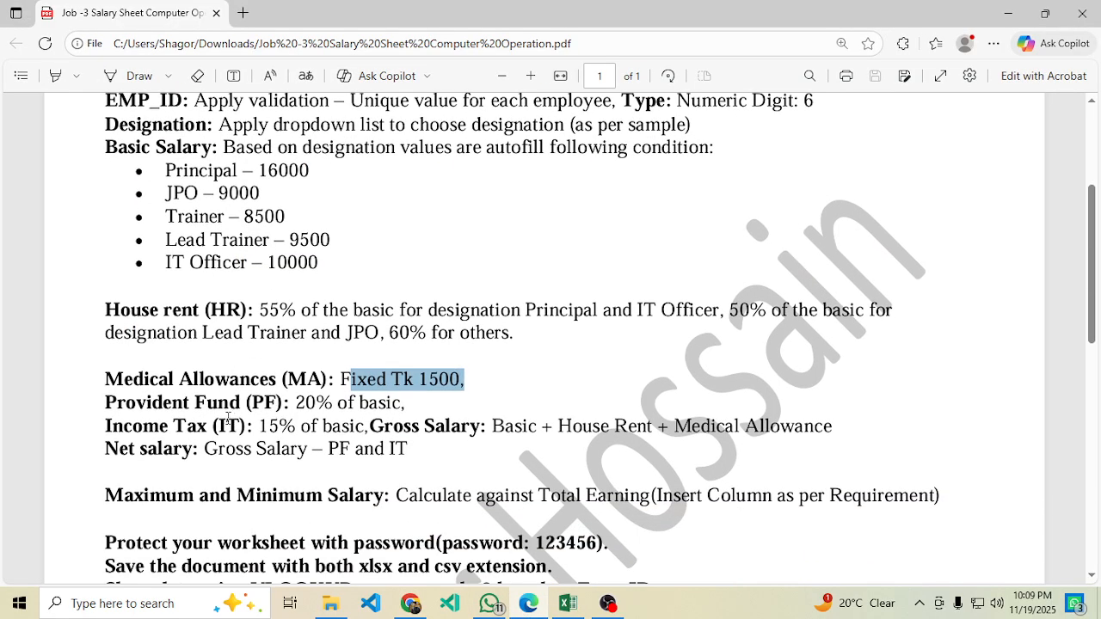
left_click(303, 405)
left_click_drag(296, 404, 347, 403)
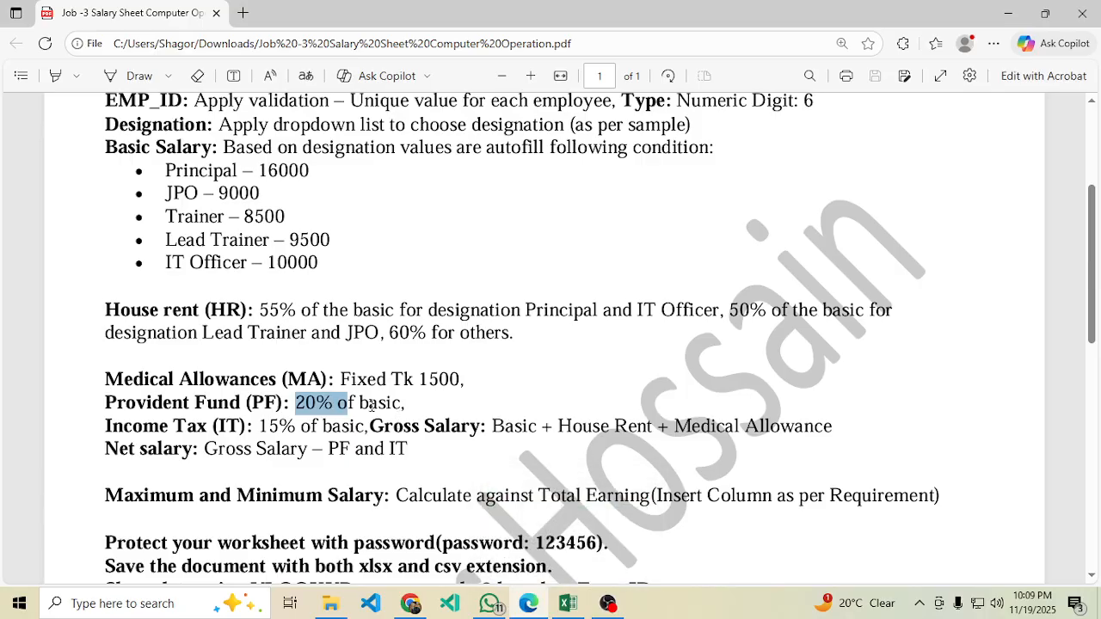
left_click(569, 603)
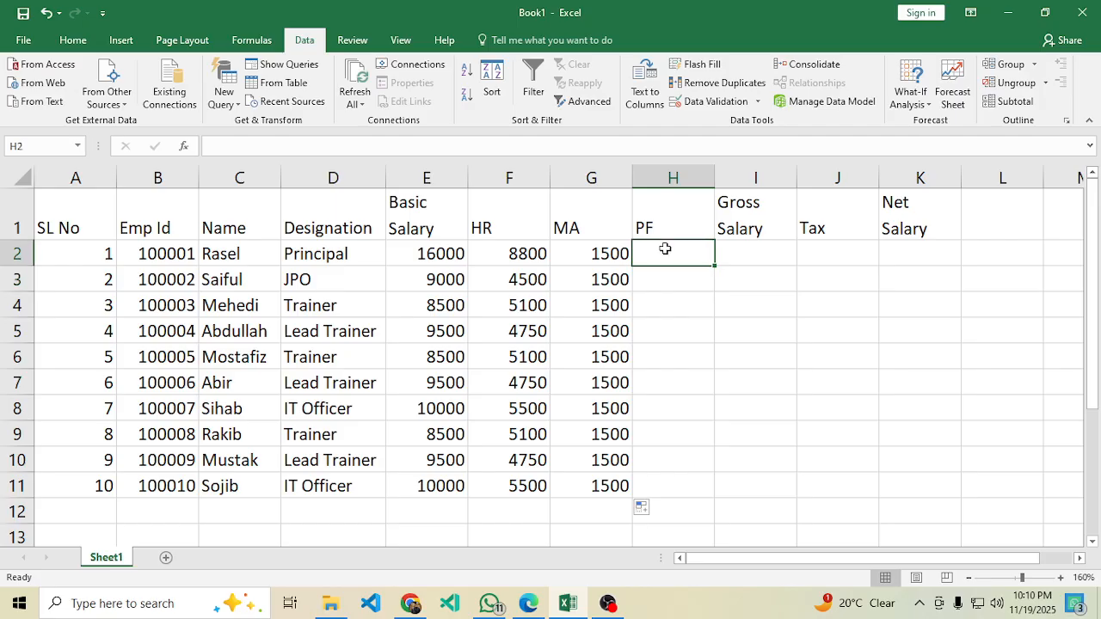
Enter =E2*20% in H2 and fill the PF column down to H11.
type("=")
left_click(433, 253)
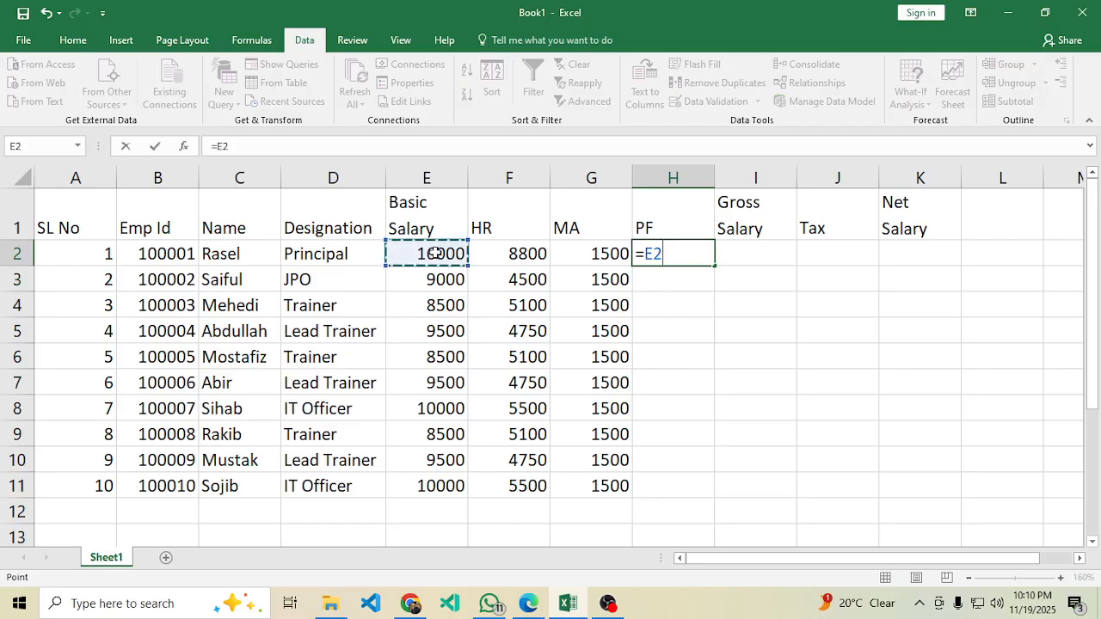
type("*")
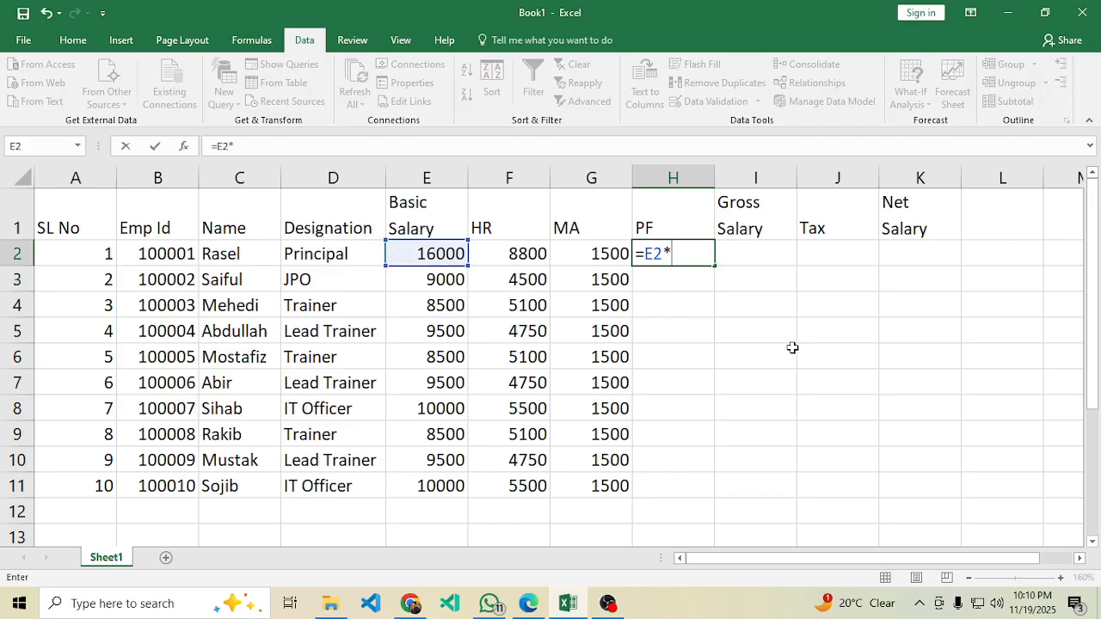
type("20%")
key("Return")
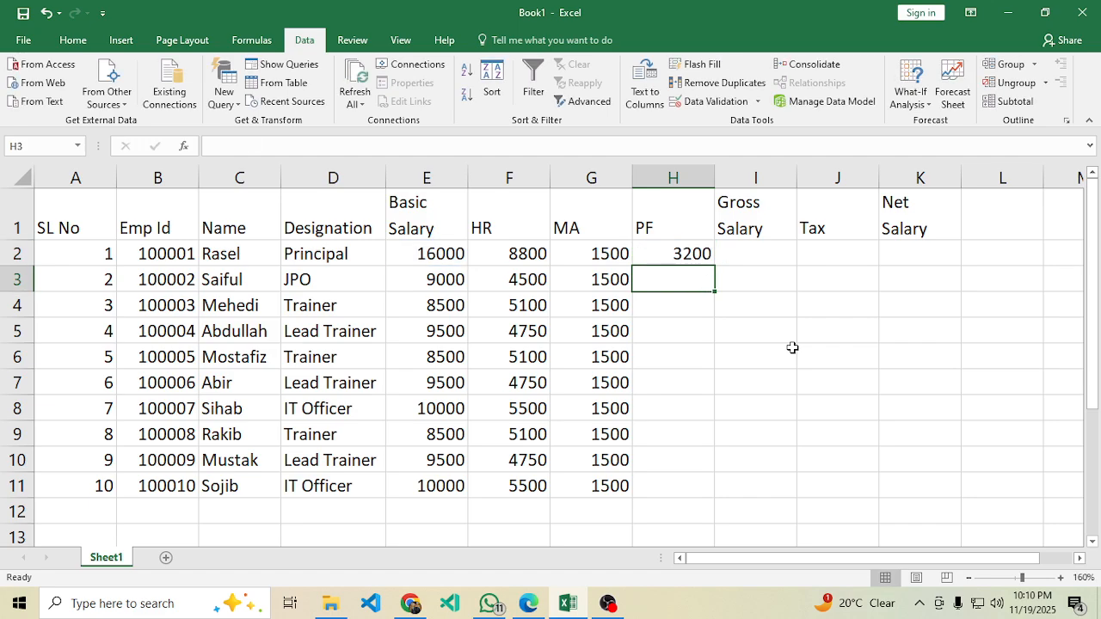
left_click(684, 258)
left_click_drag(714, 266, 674, 491)
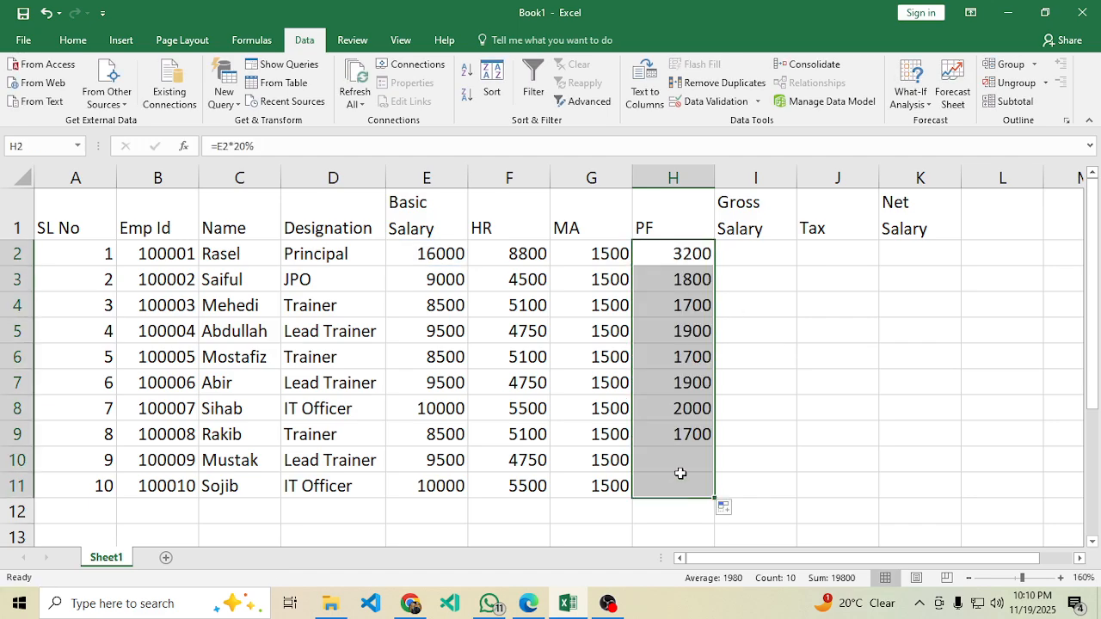
left_click(746, 255)
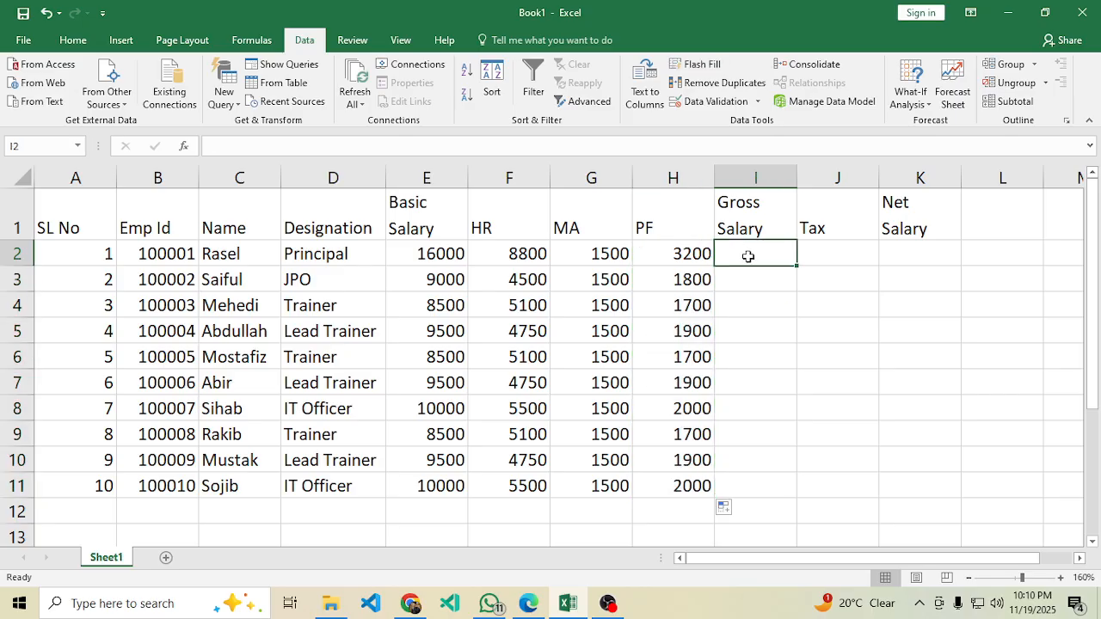
Reread the salary rules in the PDF, marking the income tax rule.
left_click(528, 603)
scroll(388, 402, "down", 2)
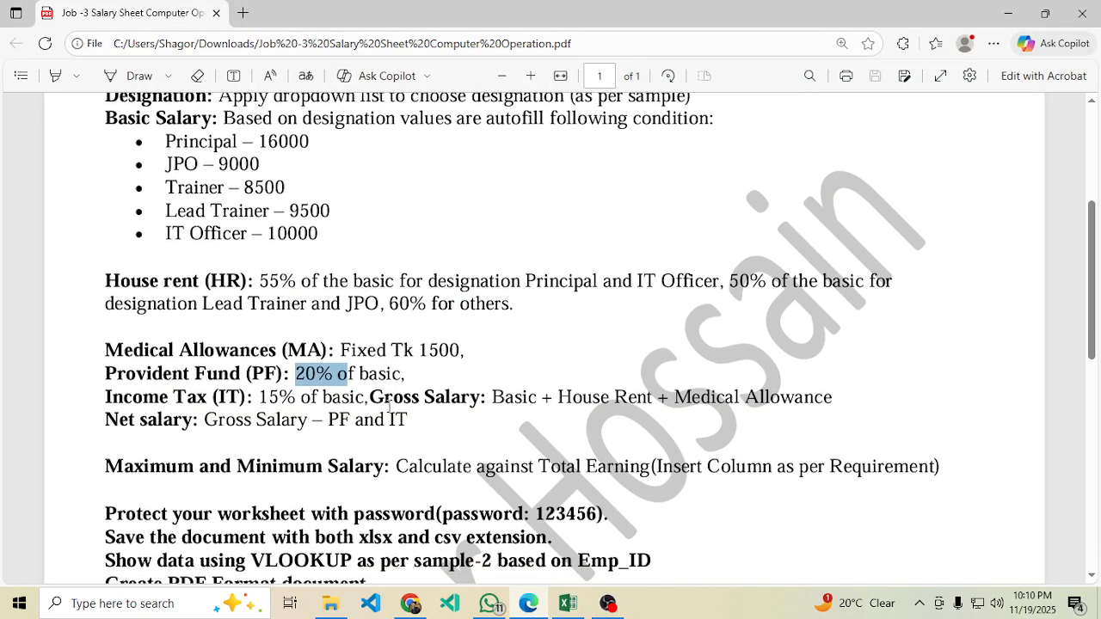
left_click(321, 417)
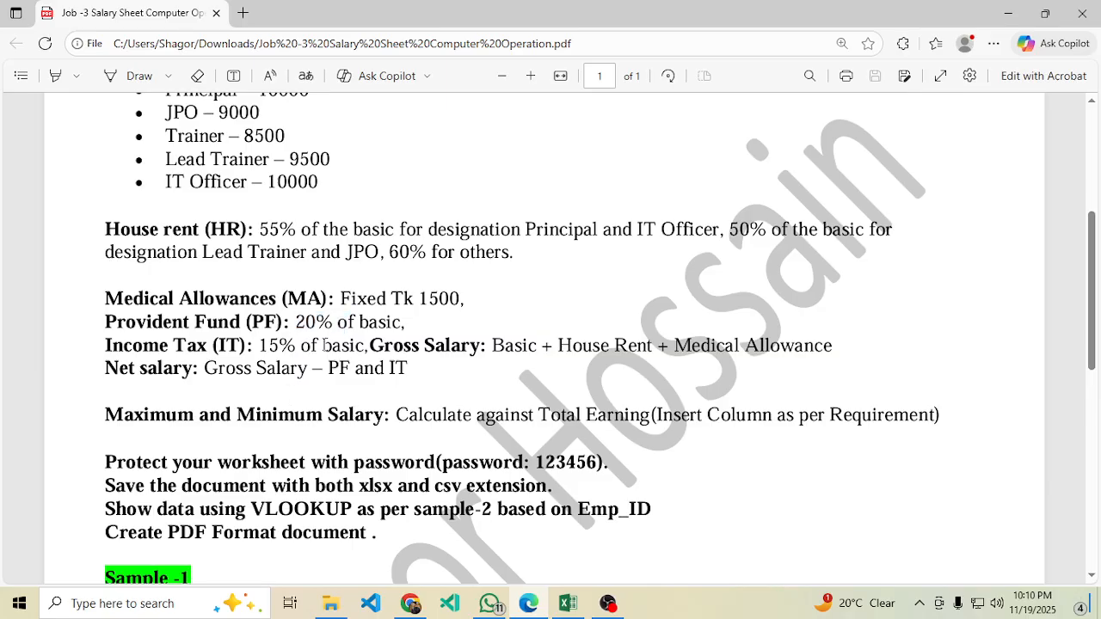
left_click_drag(366, 346, 141, 346)
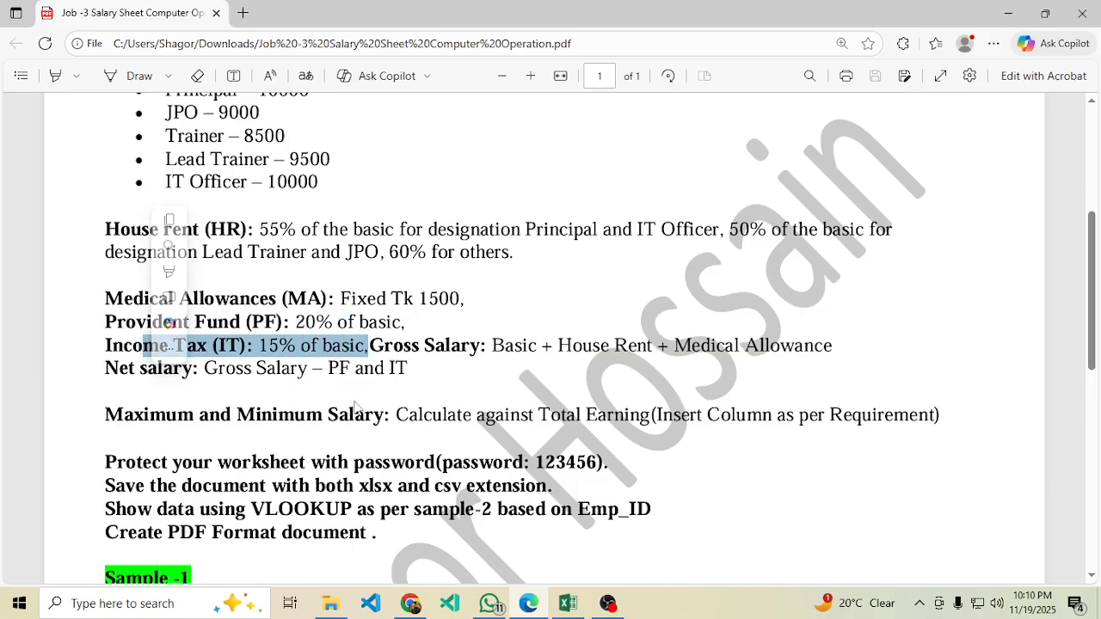
Start a formula in the first Tax cell, then cancel it.
left_click(567, 605)
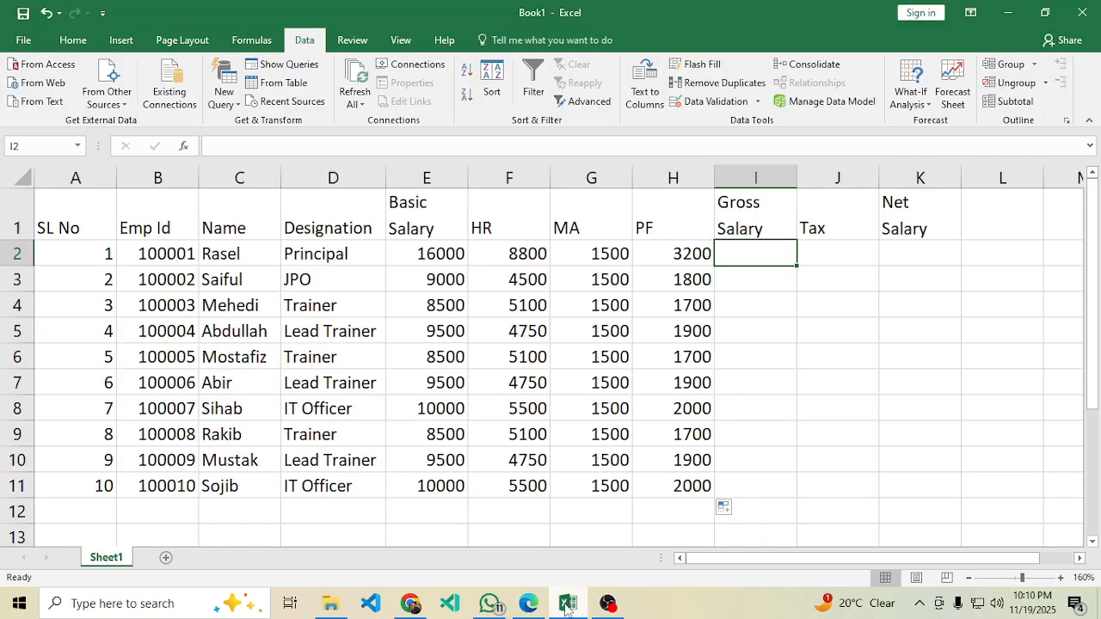
left_click(837, 250)
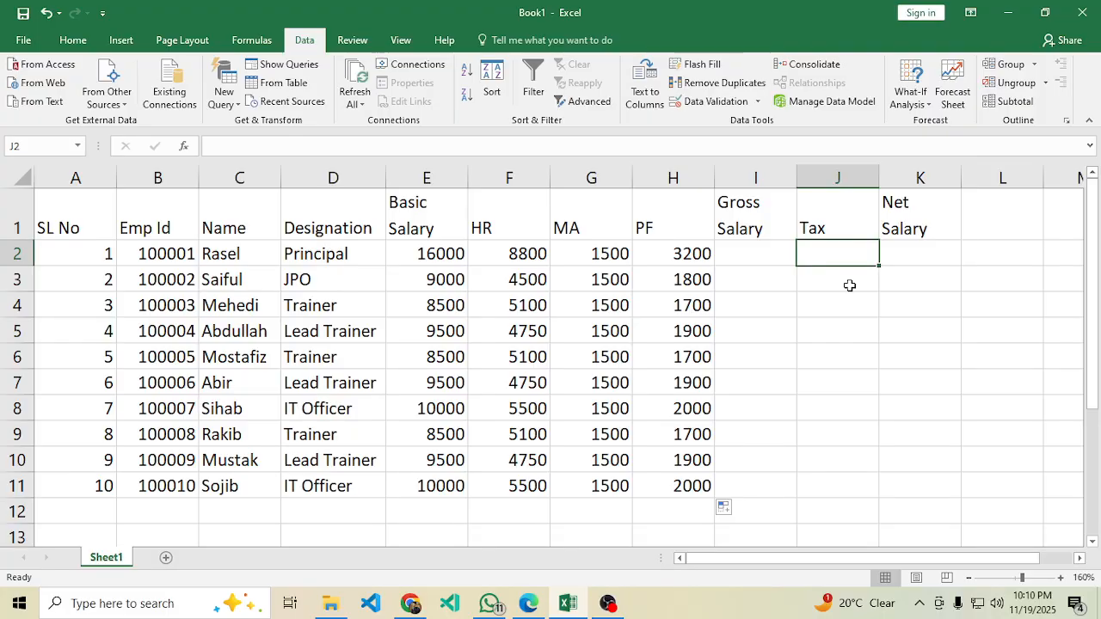
type("=")
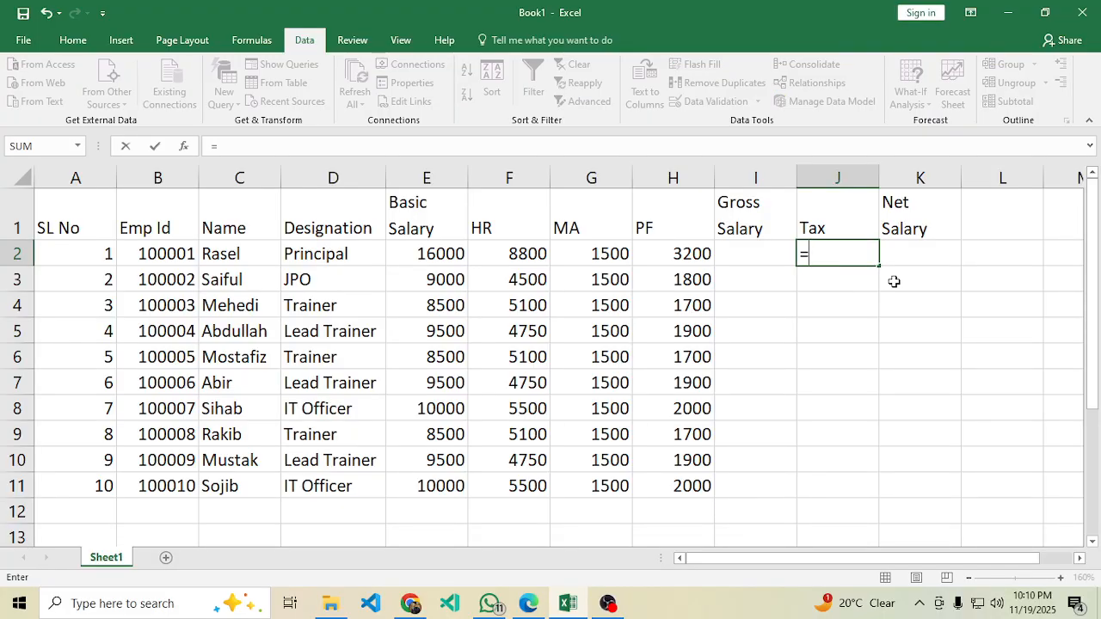
key("BackSpace")
left_click(791, 359)
Begin the Gross Salary formula in I2 with '=' and clear the PDF text selection.
left_click(767, 255)
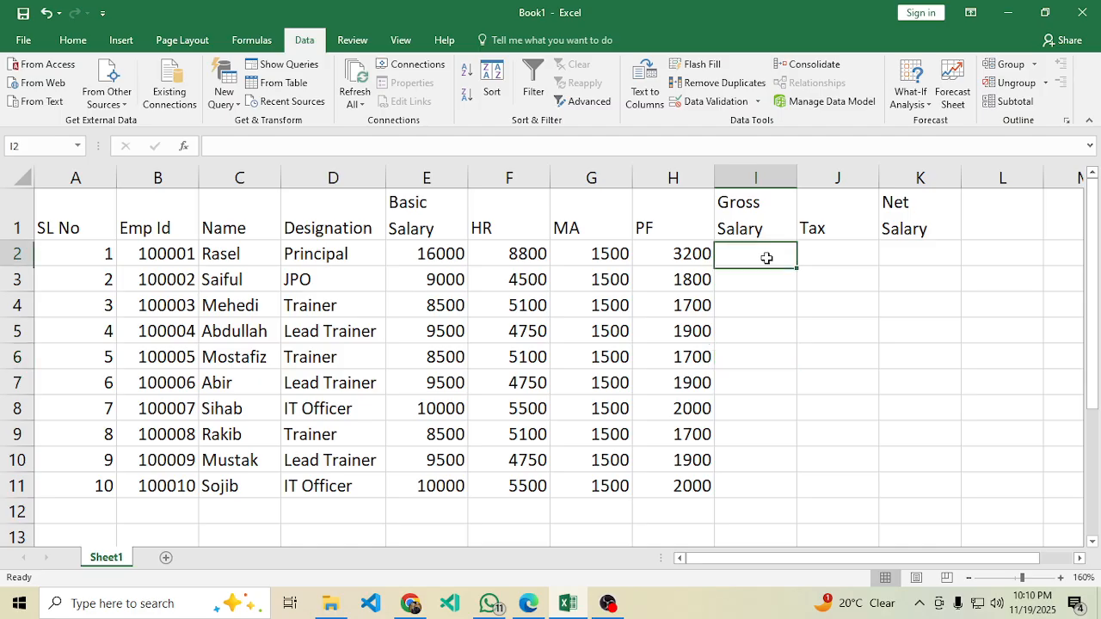
type("=")
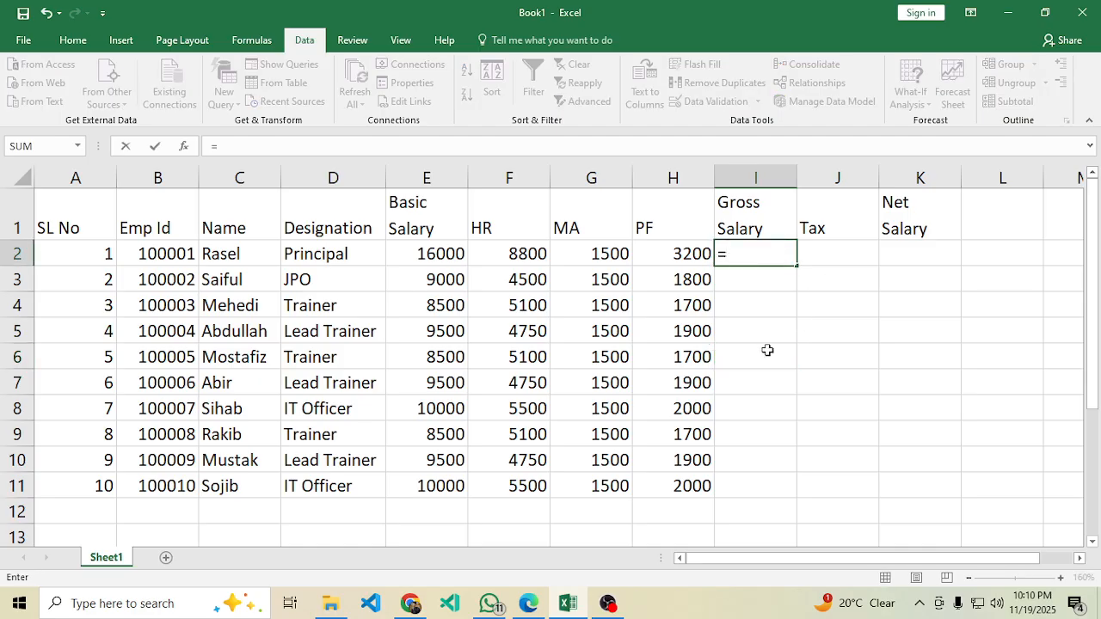
left_click(529, 605)
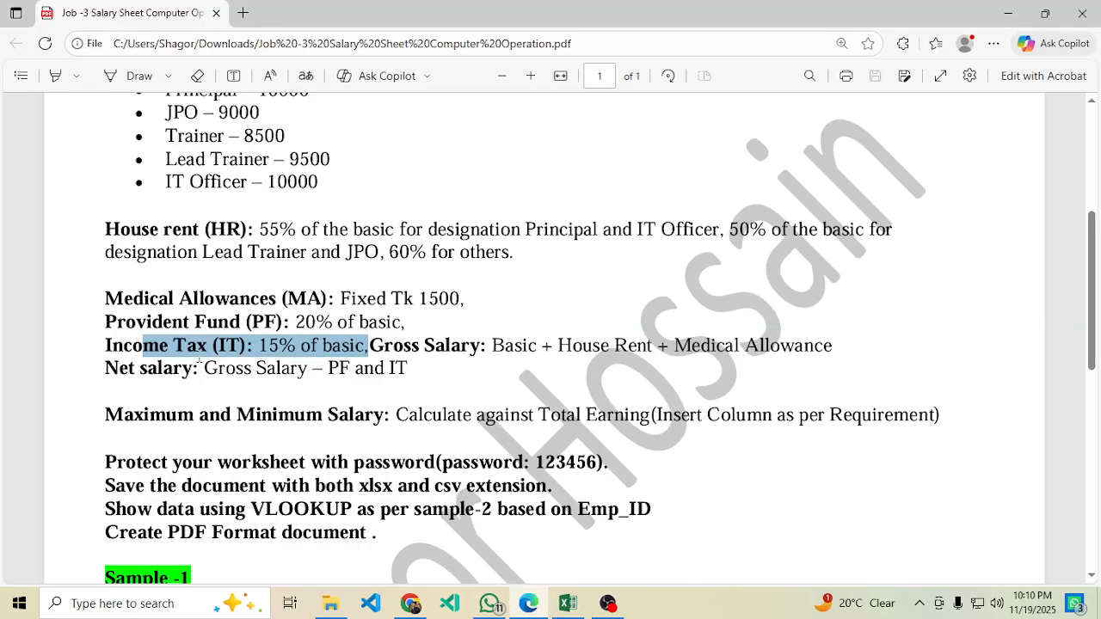
left_click(317, 376)
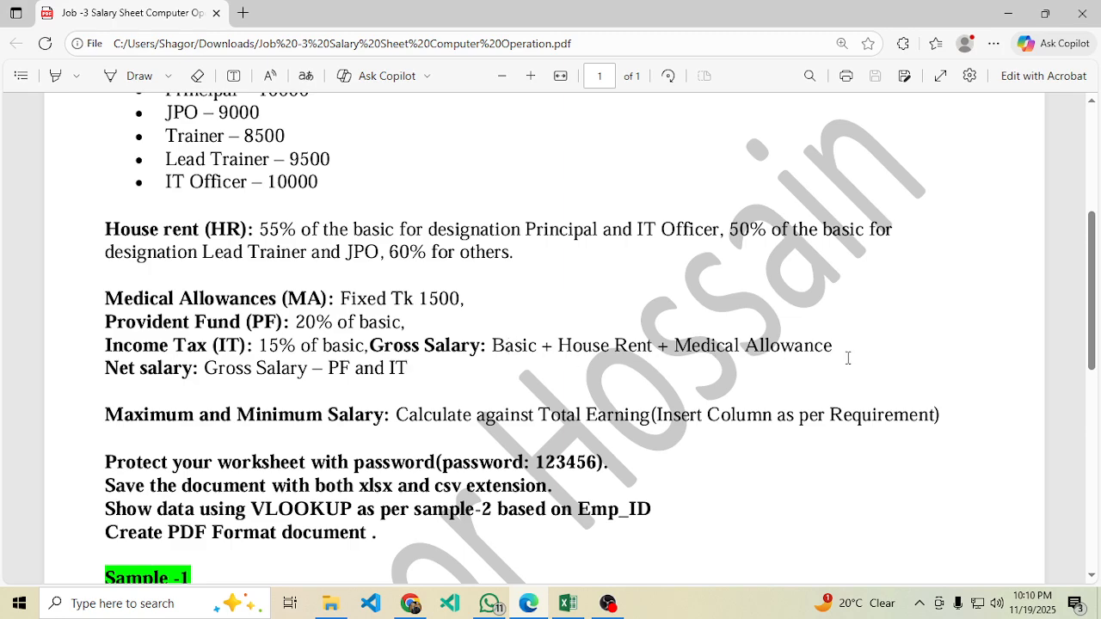
left_click(567, 603)
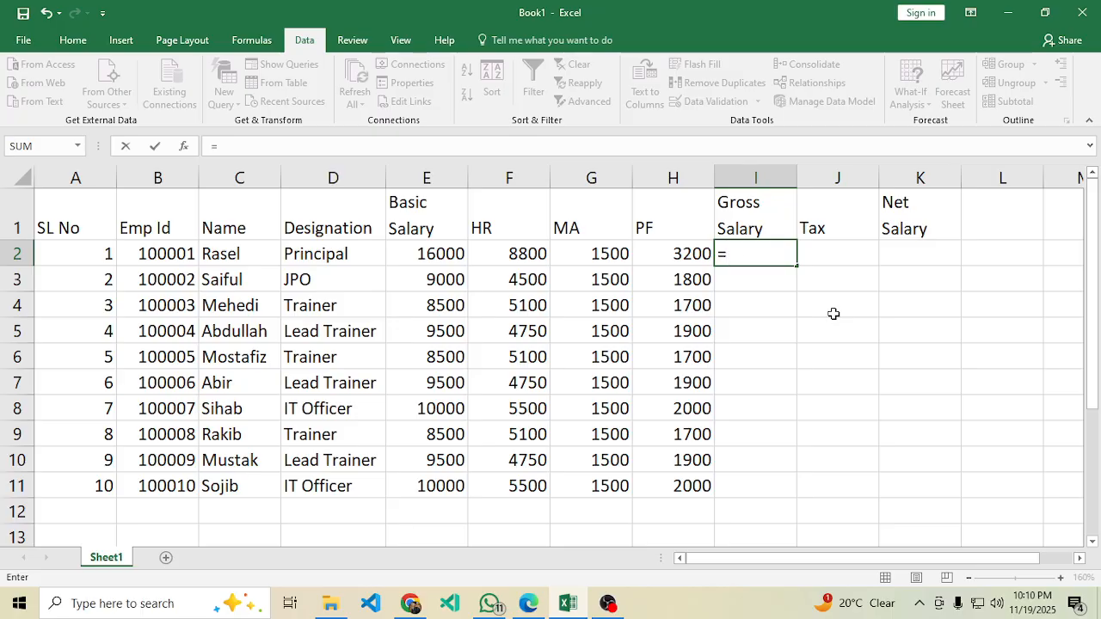
Enter =SUM(E2:G2) in I2 and fill Gross Salary down to I11, 26300 to 17000.
type("sum(")
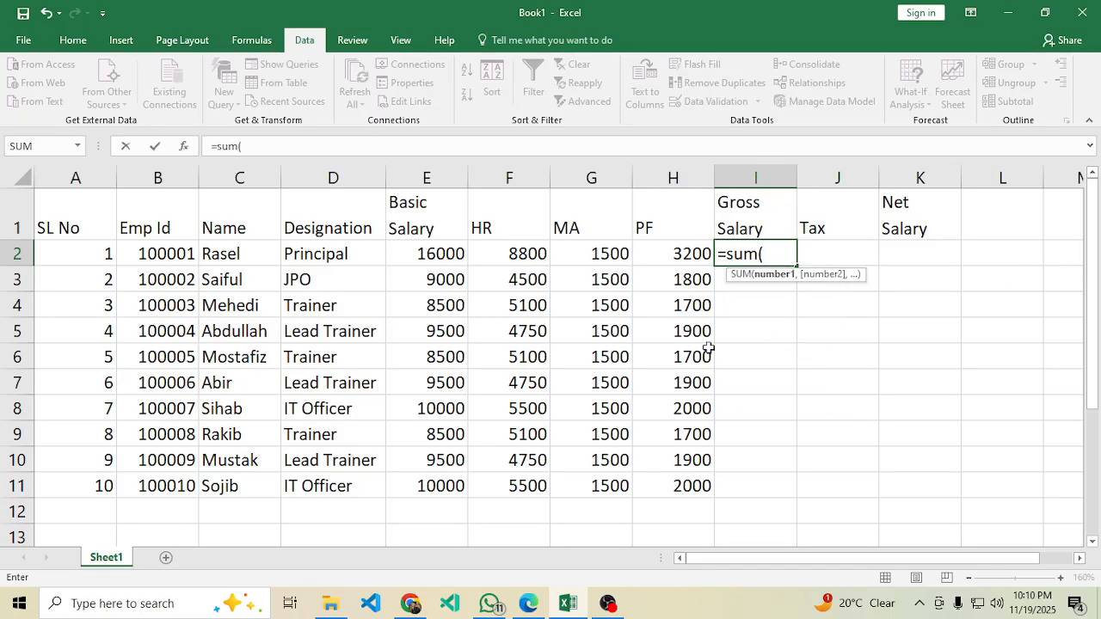
left_click_drag(404, 254, 578, 247)
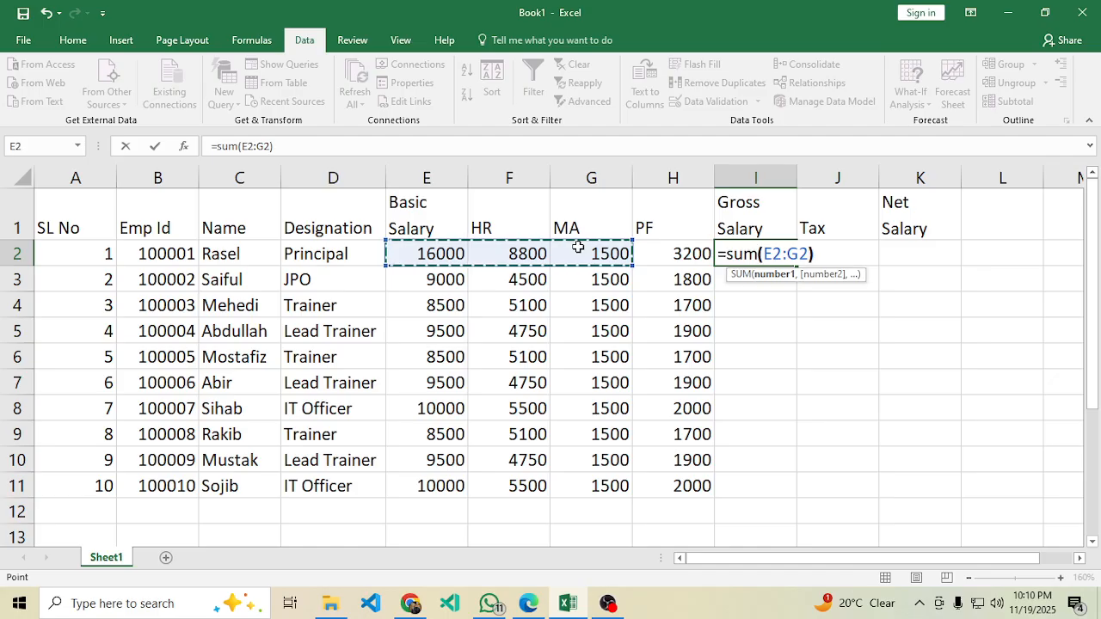
type(")")
key("Return")
left_click(748, 248)
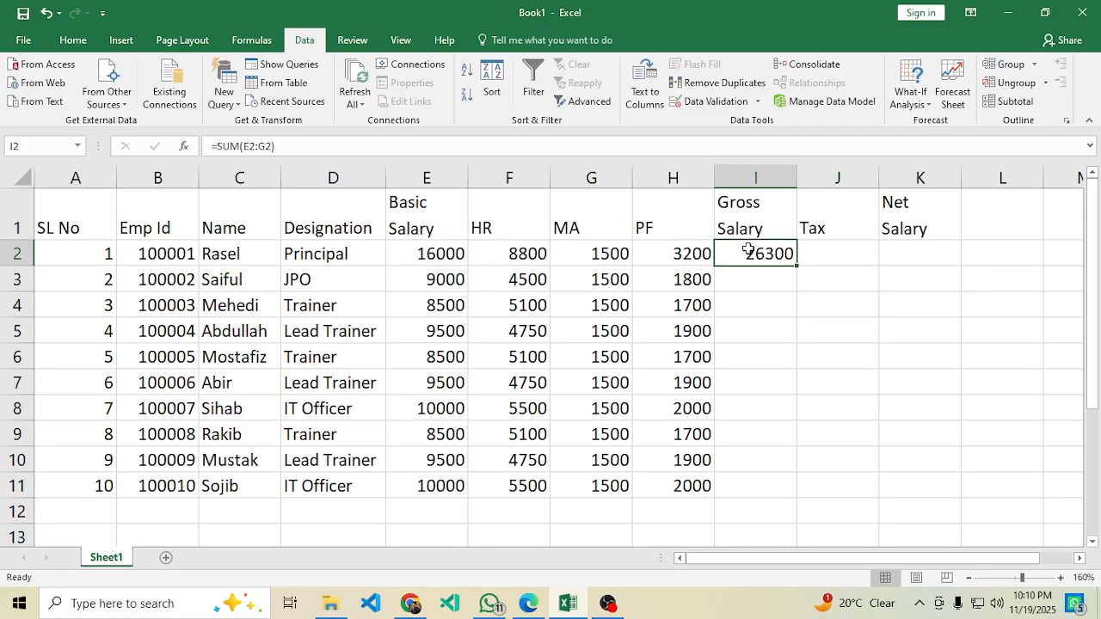
left_click_drag(796, 265, 758, 497)
left_click(1066, 421)
left_click(835, 264)
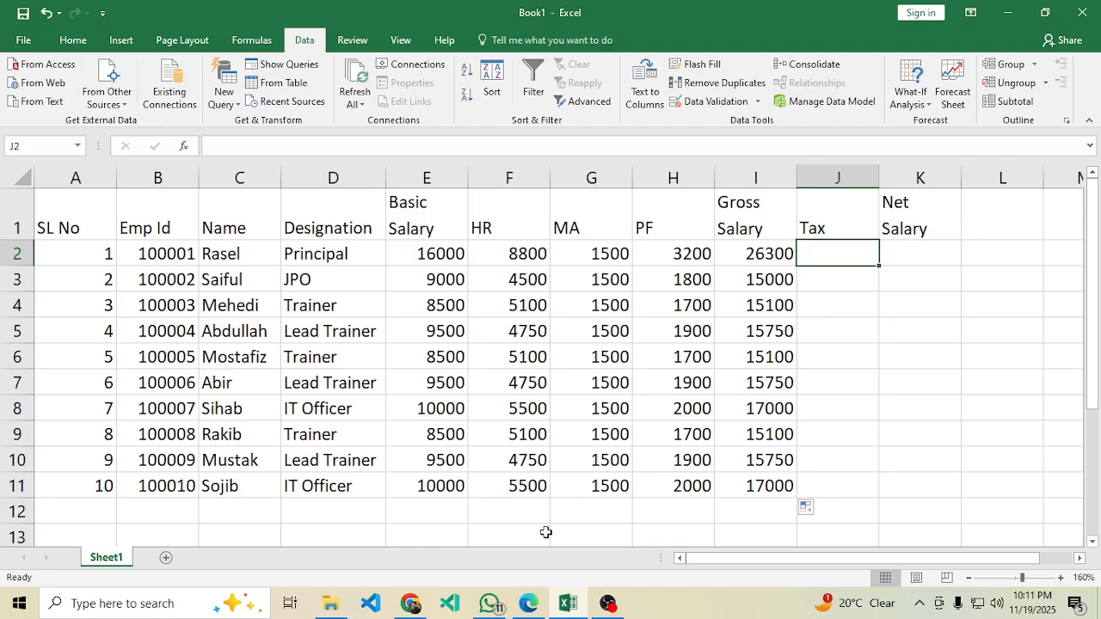
left_click(528, 603)
Mark the income tax rule '15% of basic' in the PDF and return to Excel.
scroll(363, 386, "down", 2)
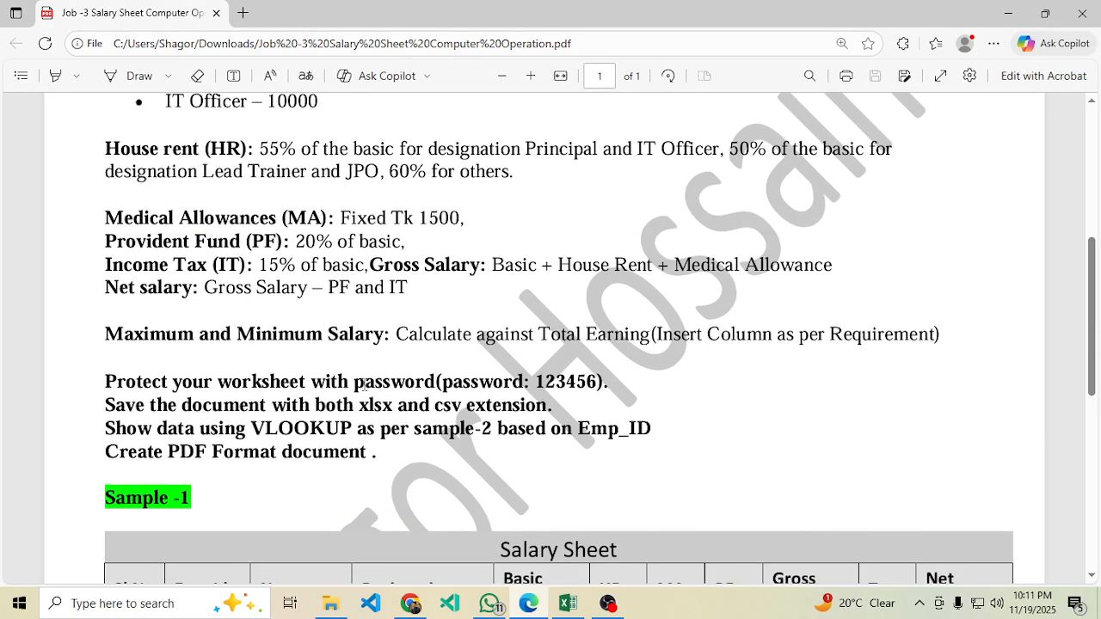
scroll(206, 383, "up", 2)
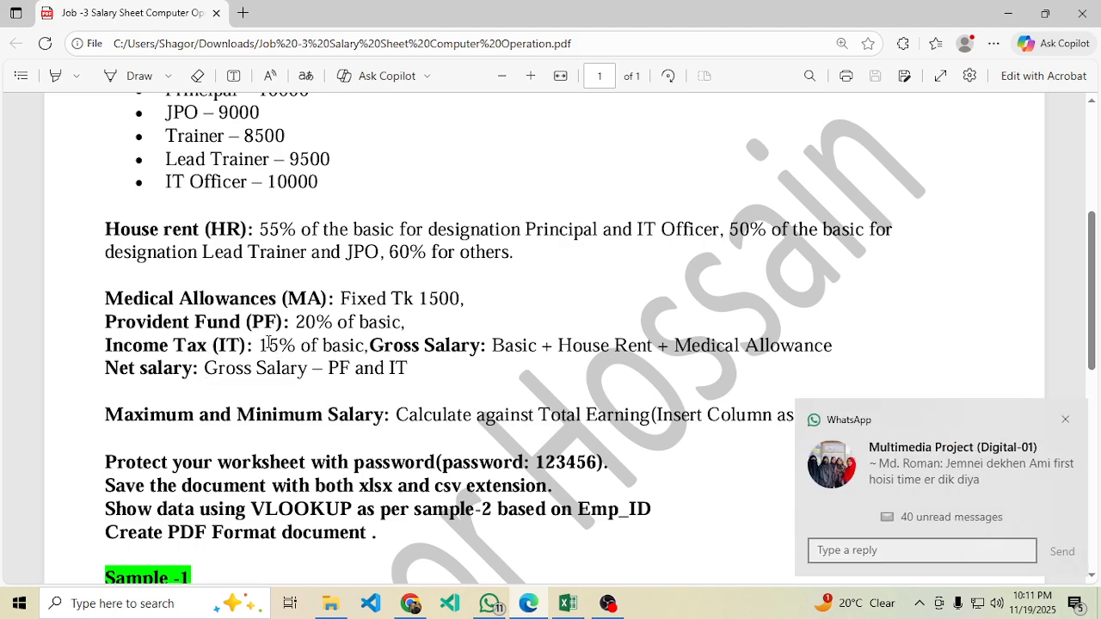
left_click_drag(263, 344, 361, 346)
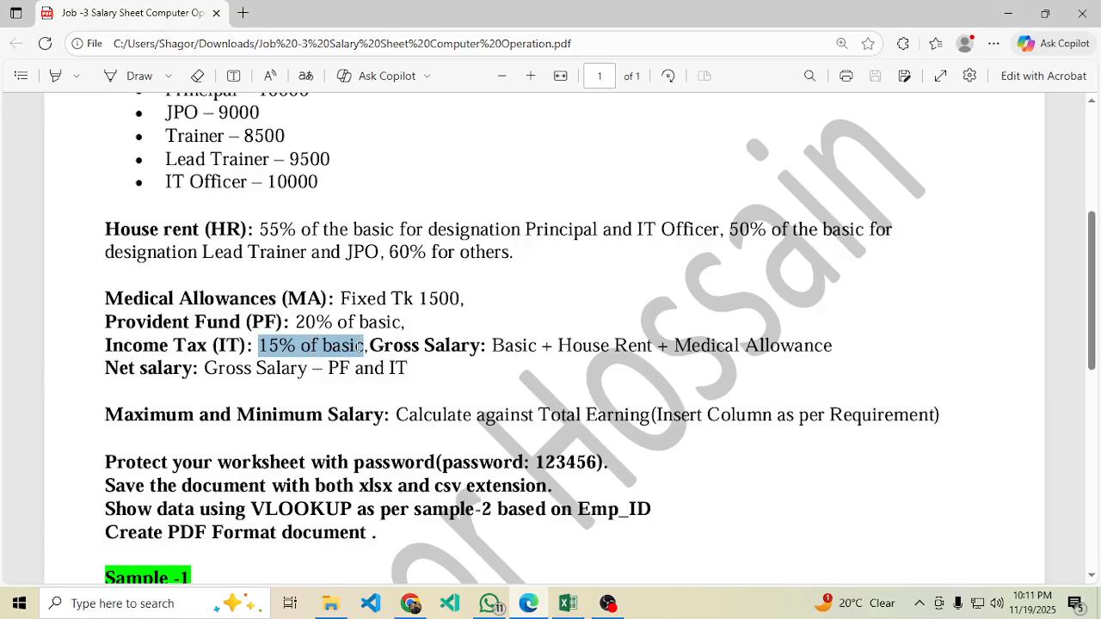
left_click_drag(359, 346, 359, 350)
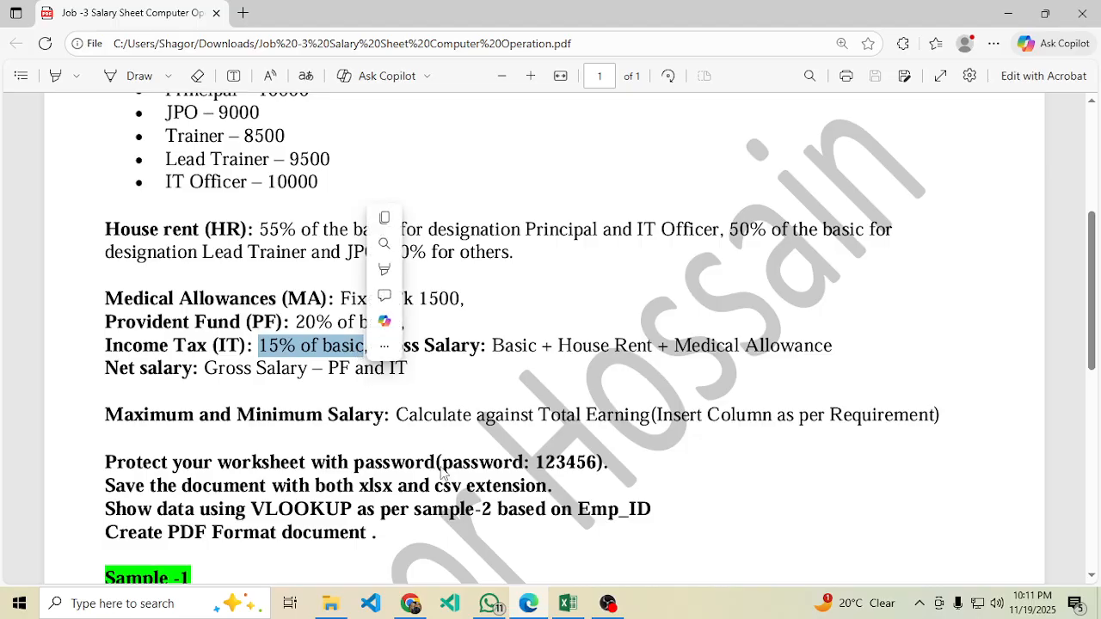
left_click(568, 604)
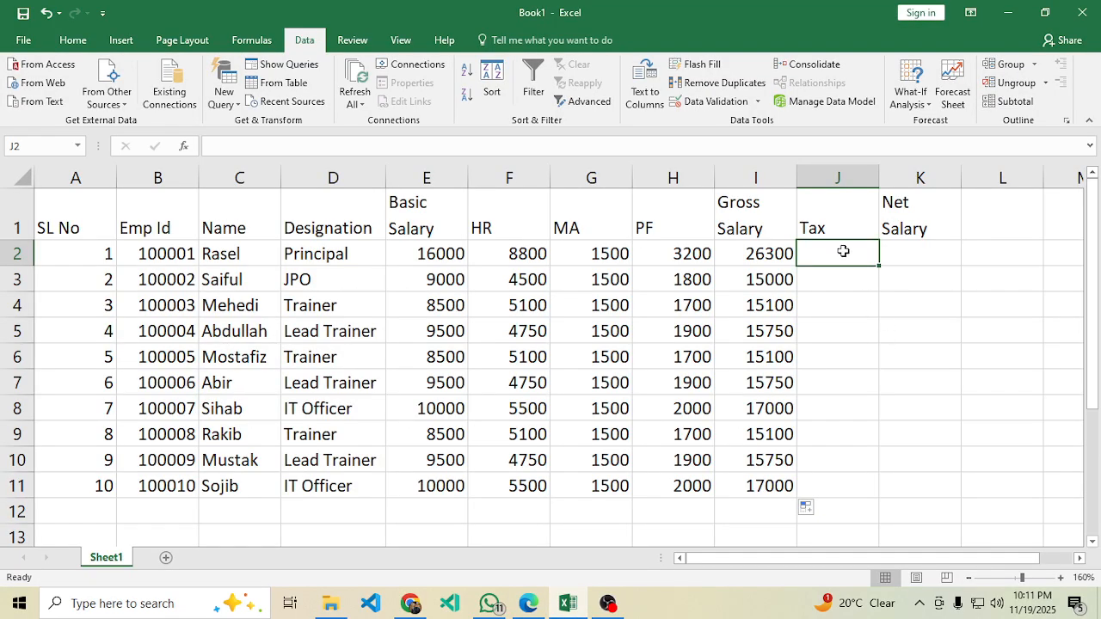
Enter =E2*15% in J2 and fill the Tax column to J11, 2400 down to 1500.
type("=")
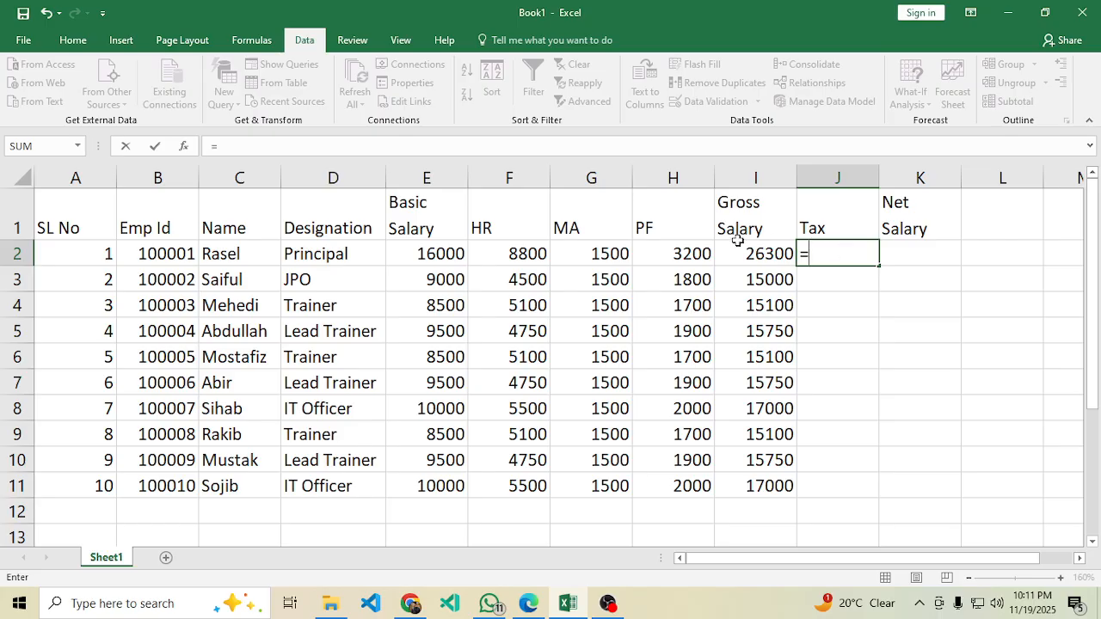
left_click(431, 251)
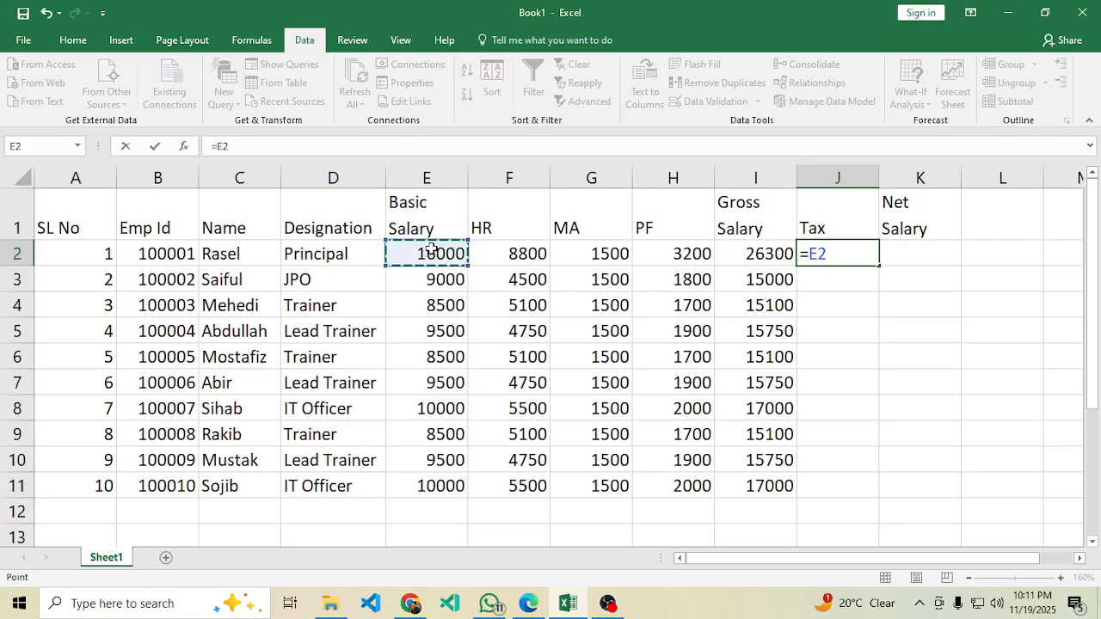
type("*15%")
key("Return")
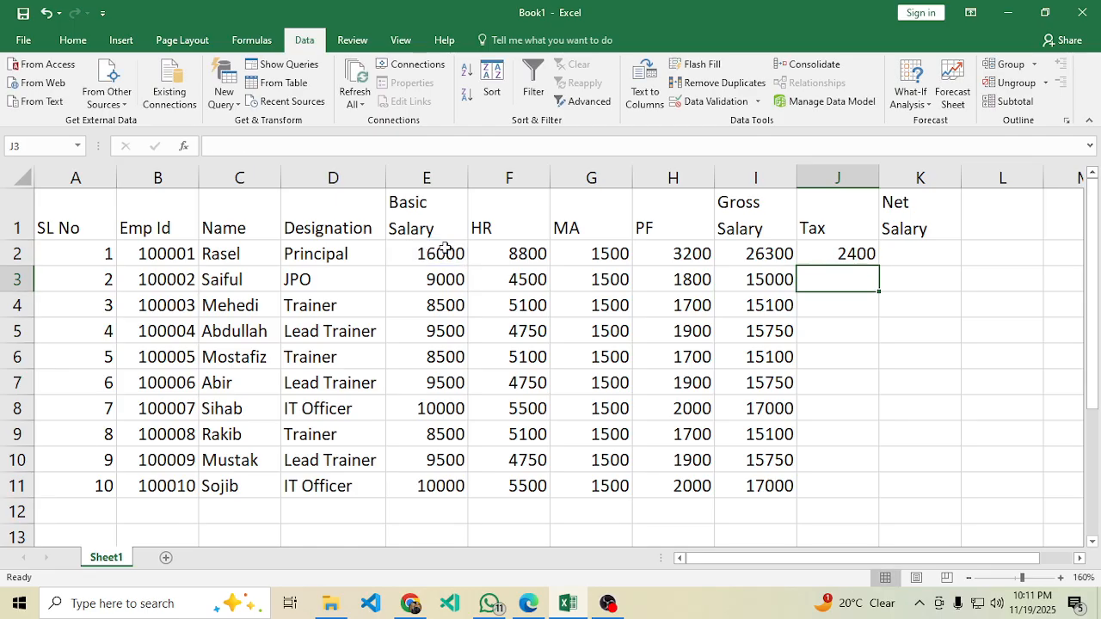
left_click(859, 251)
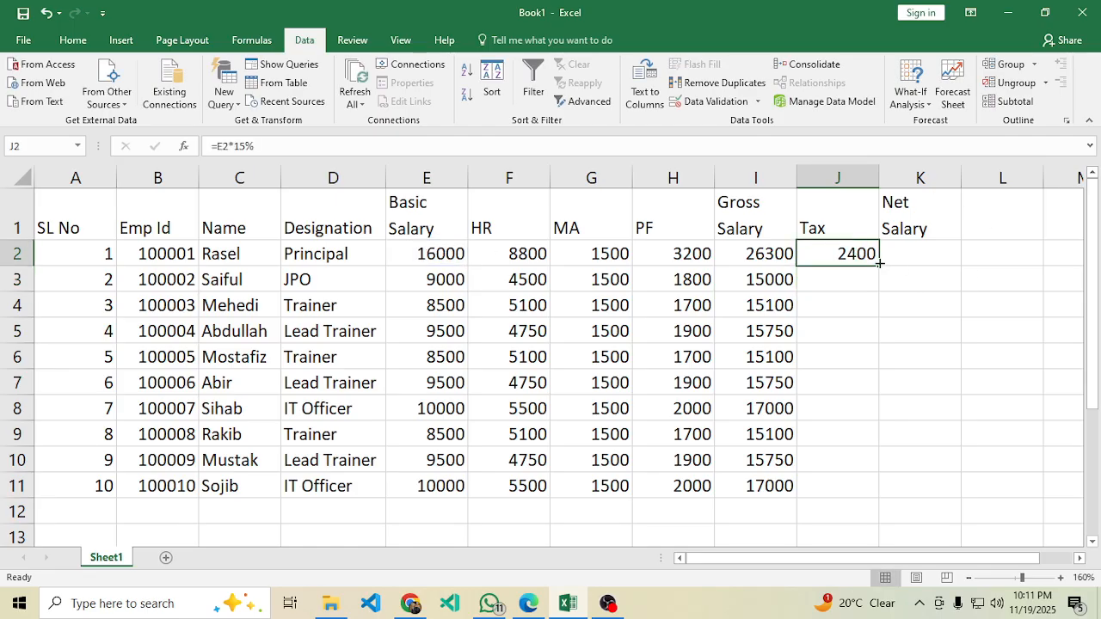
left_click_drag(879, 263, 866, 492)
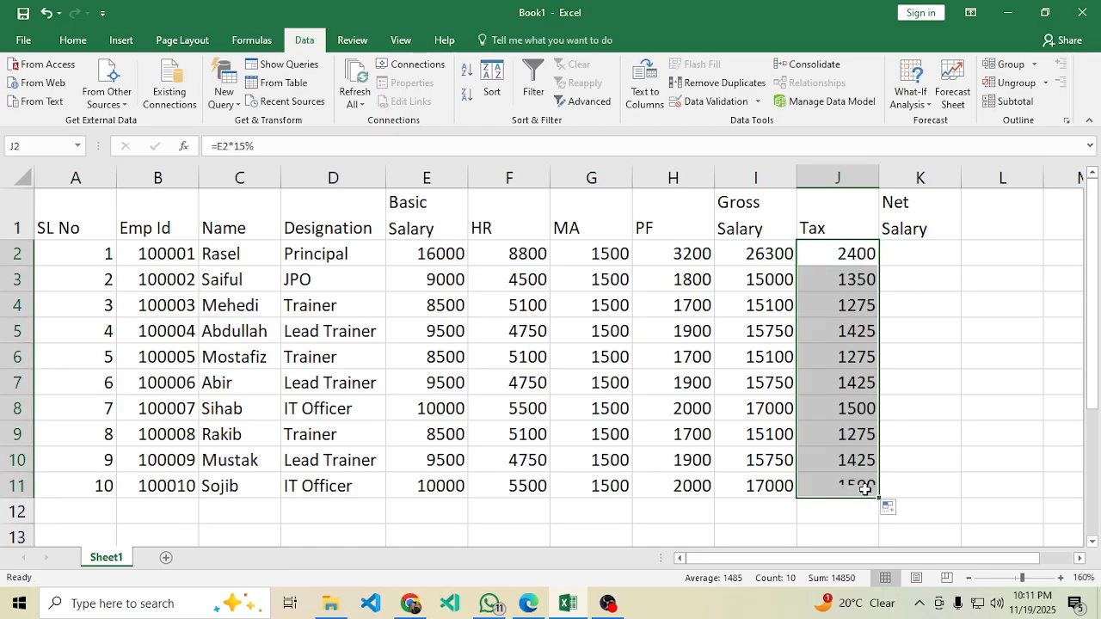
left_click(933, 253)
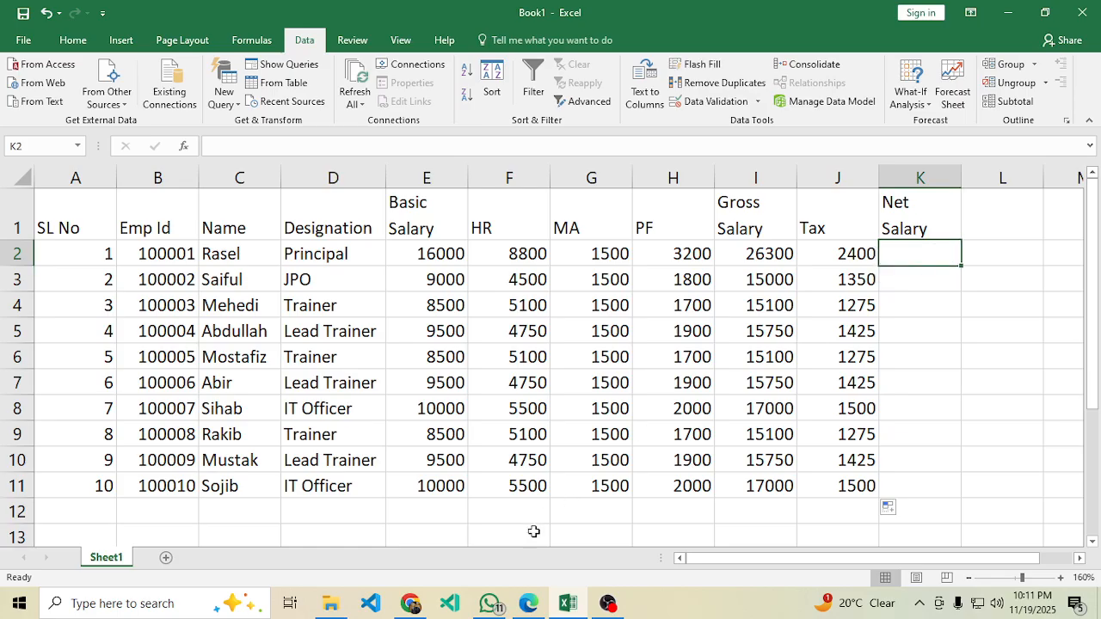
left_click(528, 603)
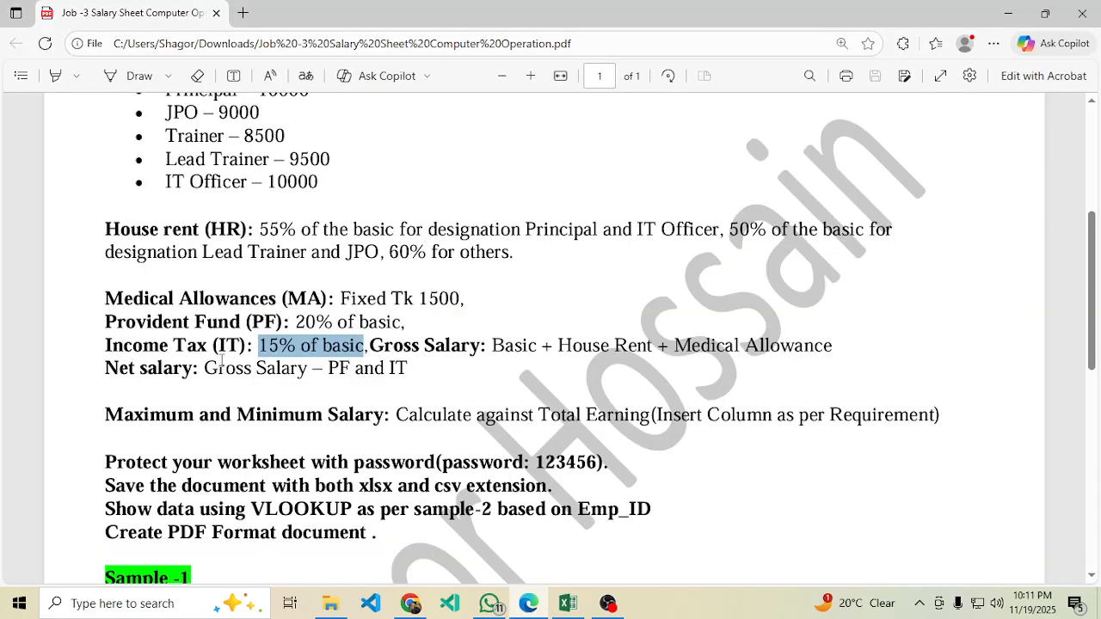
Check the PDF's net-salary rule, then inspect the Gross Salary (I2) and PF (H2) formulas.
left_click_drag(204, 368, 310, 370)
left_click(585, 401)
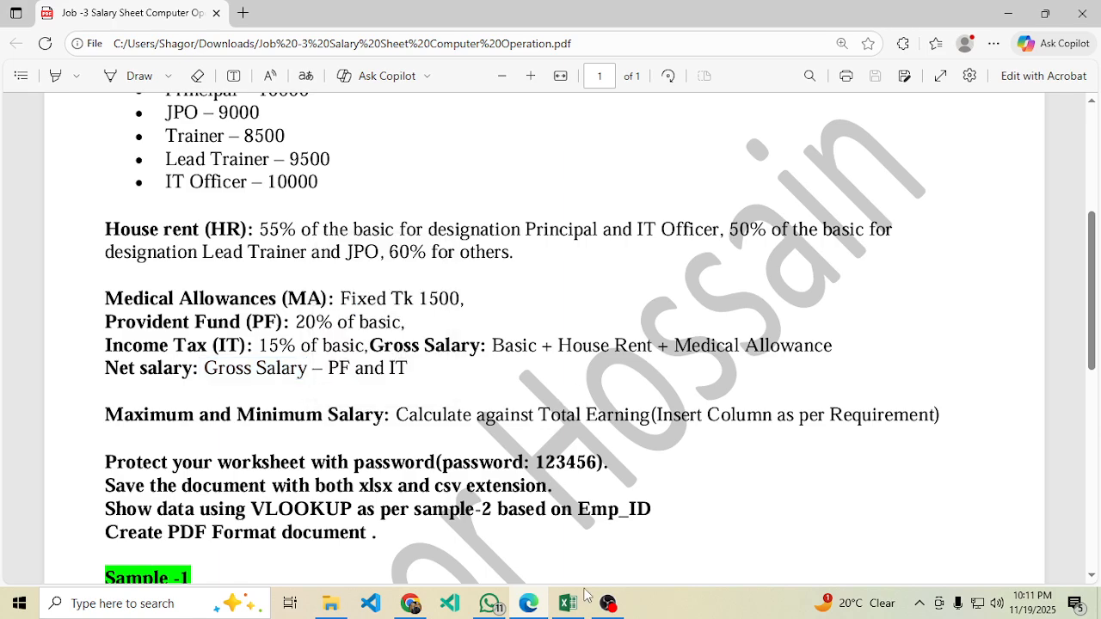
left_click(572, 602)
left_click(769, 258)
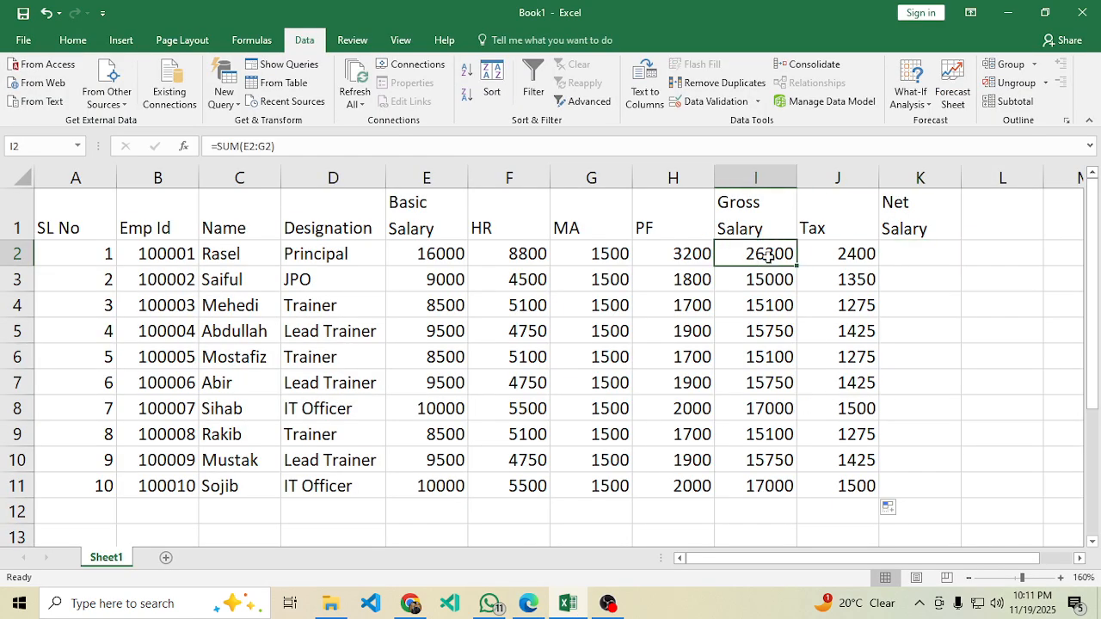
left_click_drag(661, 253, 644, 484)
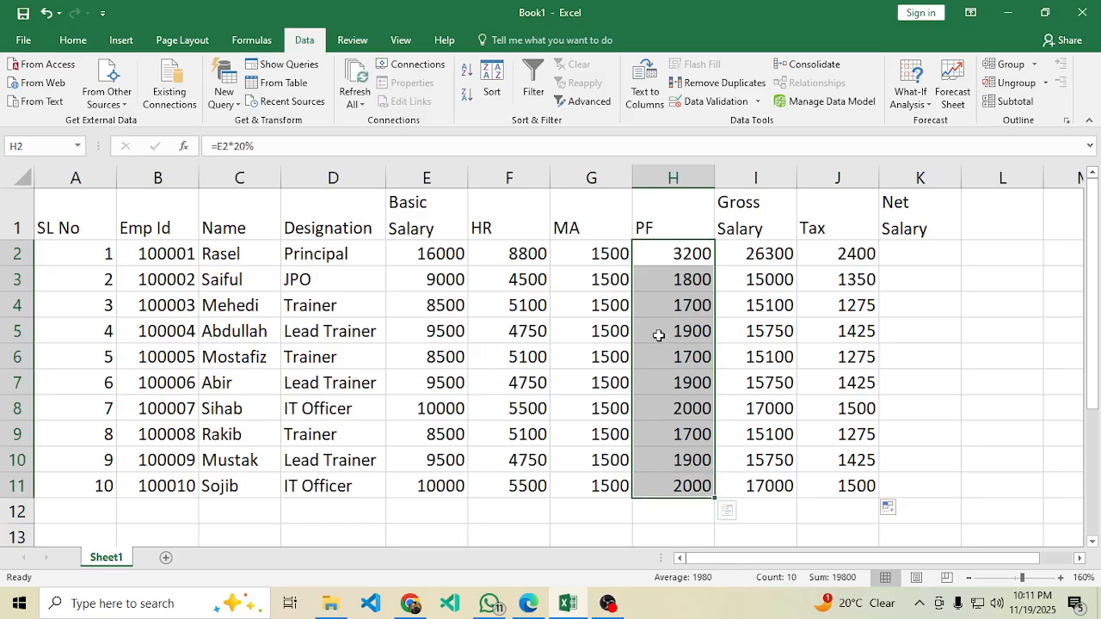
left_click(685, 255)
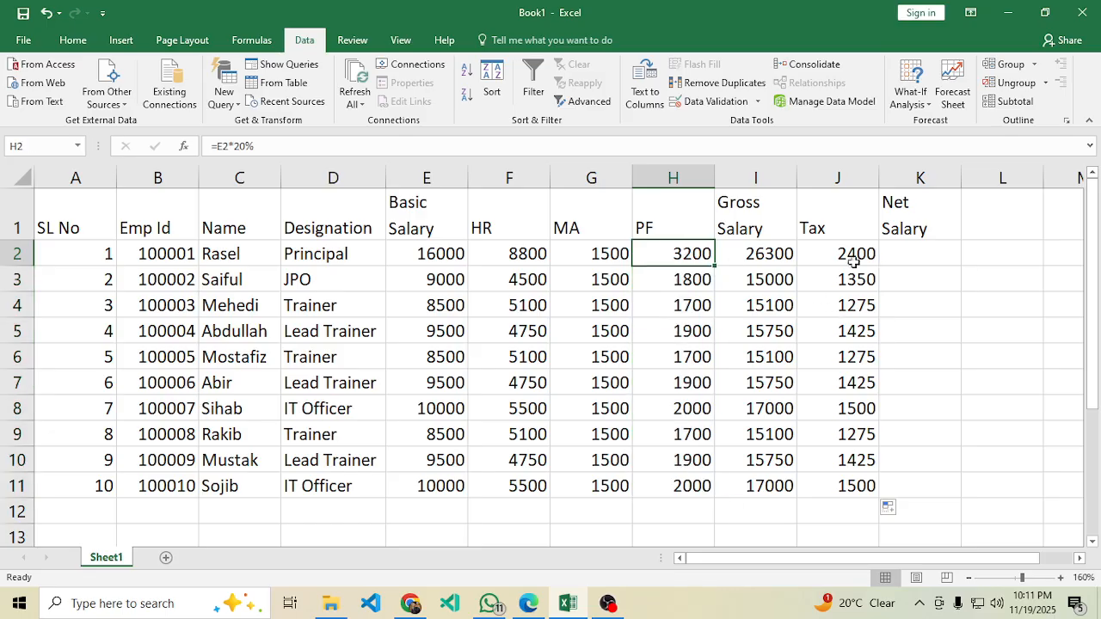
Review the tax values and the instructions PDF before returning to the sheet.
left_click_drag(846, 254, 817, 486)
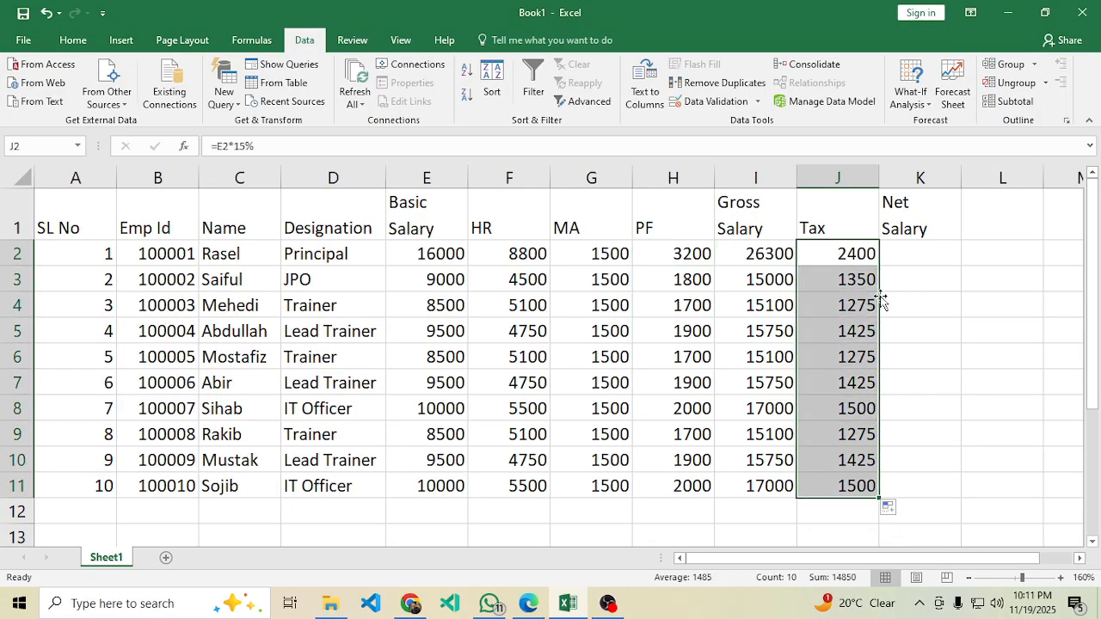
left_click(529, 604)
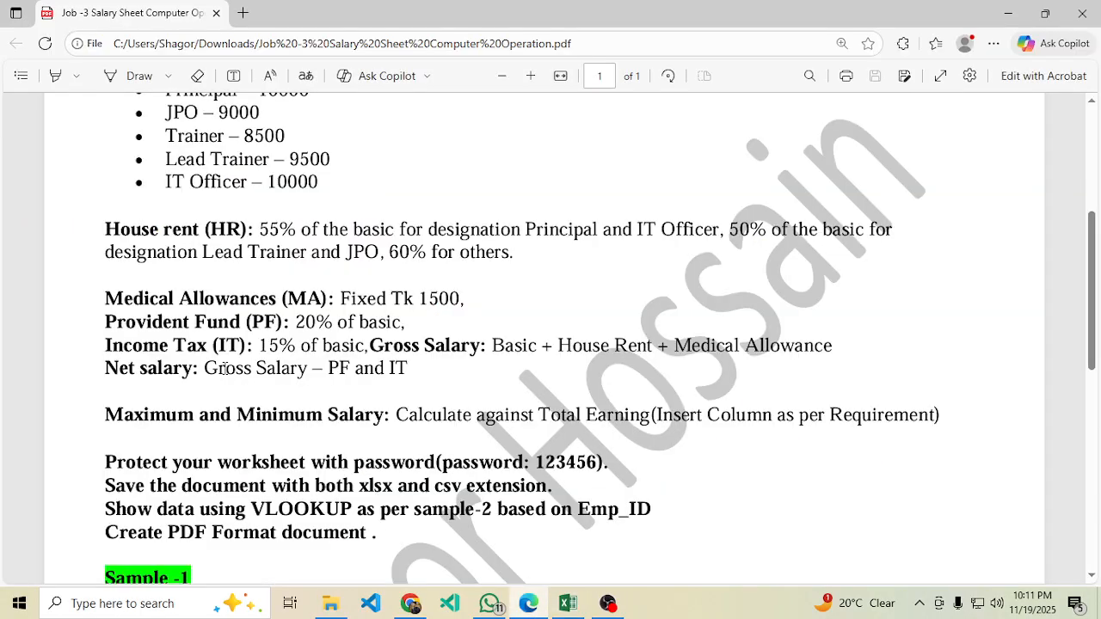
left_click(568, 604)
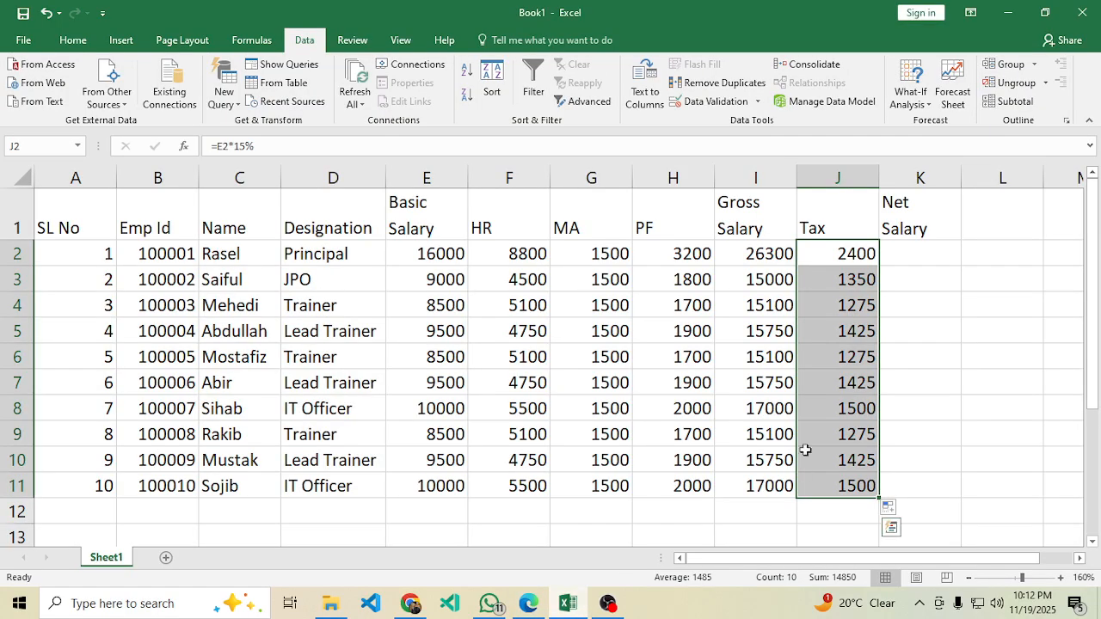
Enter =I2-H2-J2 in K2, giving 20700, and fill it down the Net Salary column.
left_click(905, 258)
type("=")
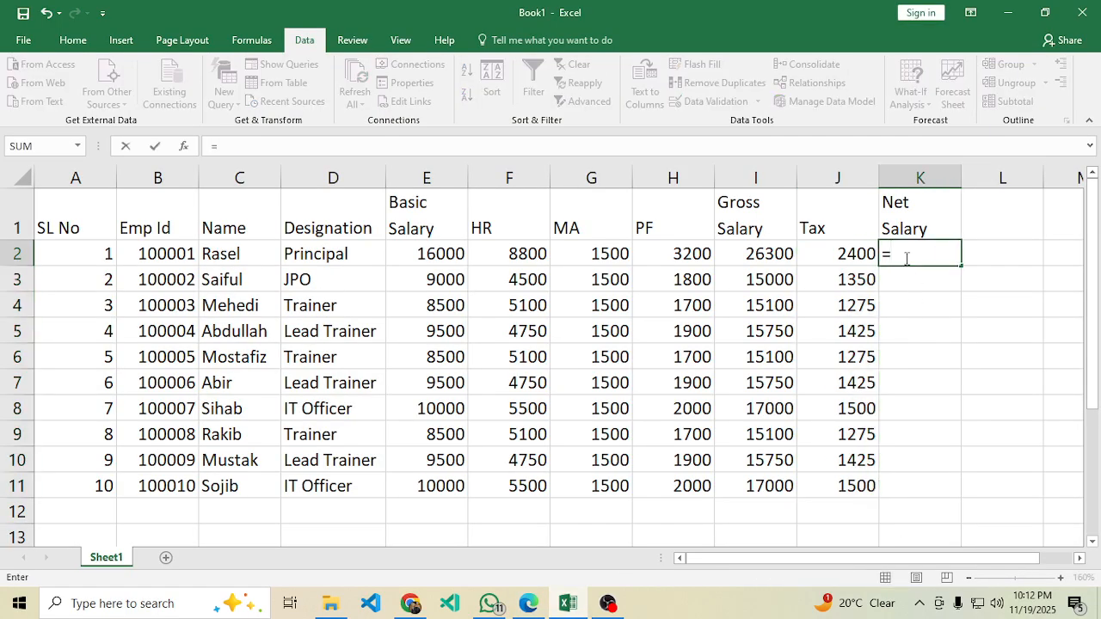
left_click(764, 255)
type("-")
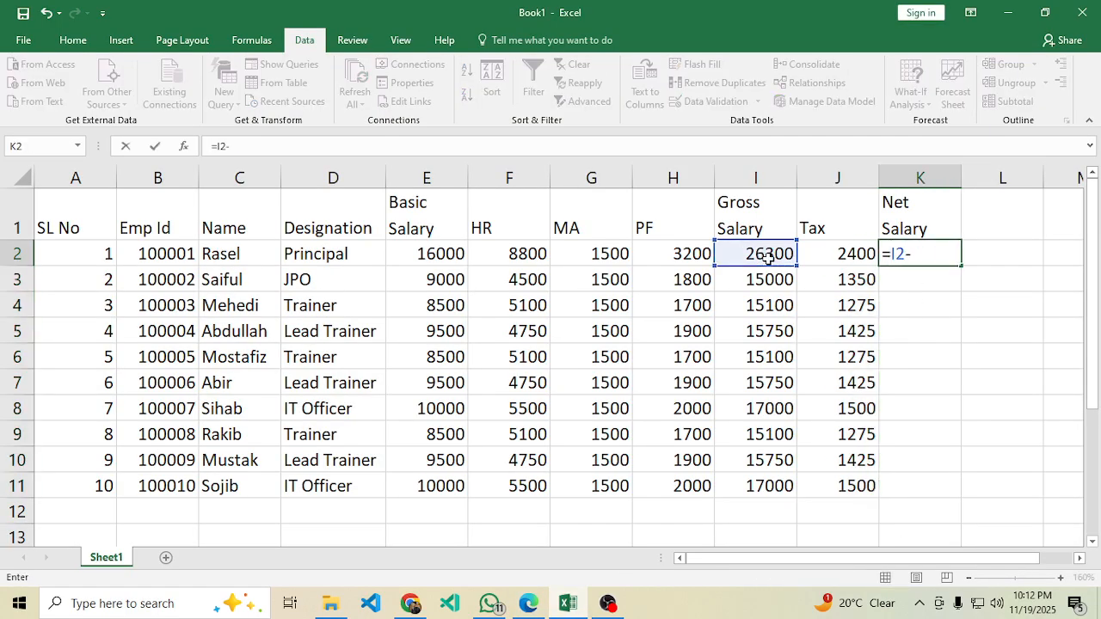
left_click(679, 258)
type("-")
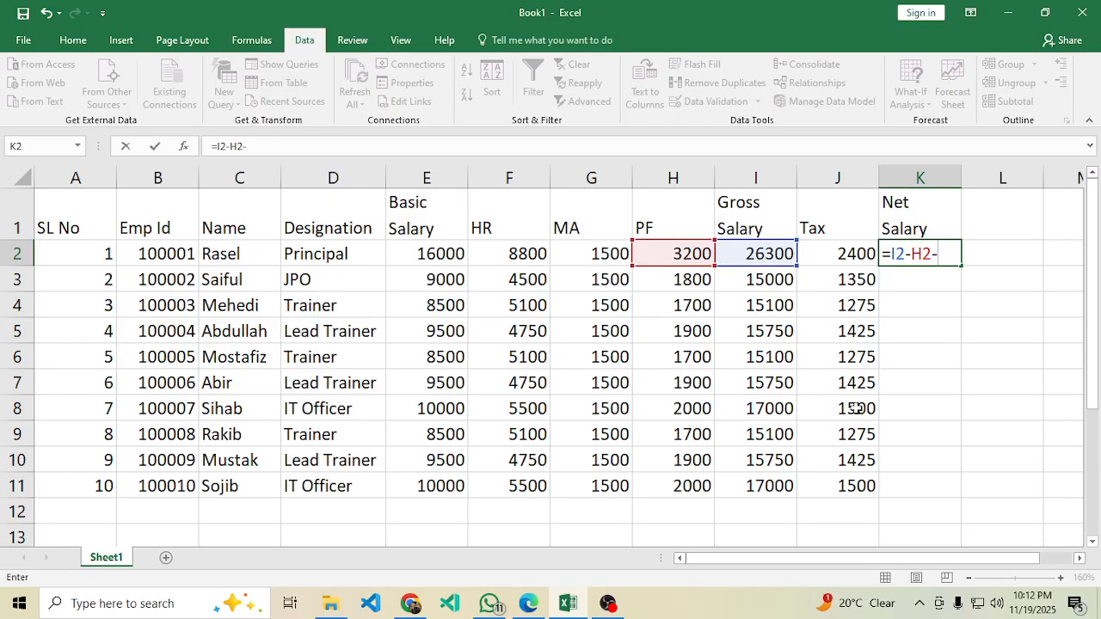
left_click(851, 253)
key("Return")
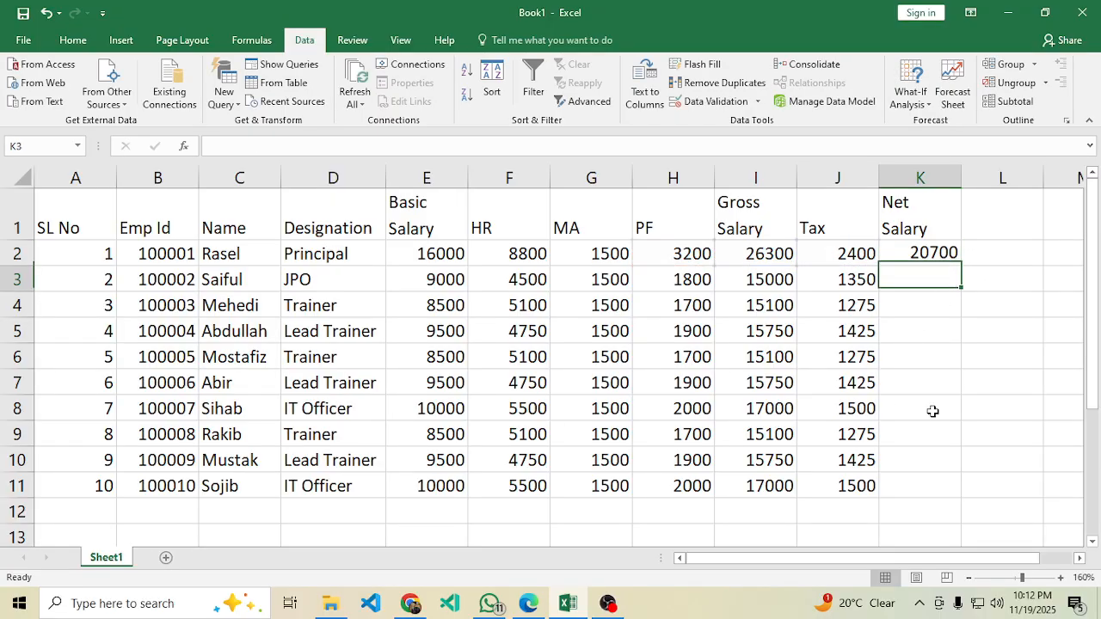
left_click(931, 254)
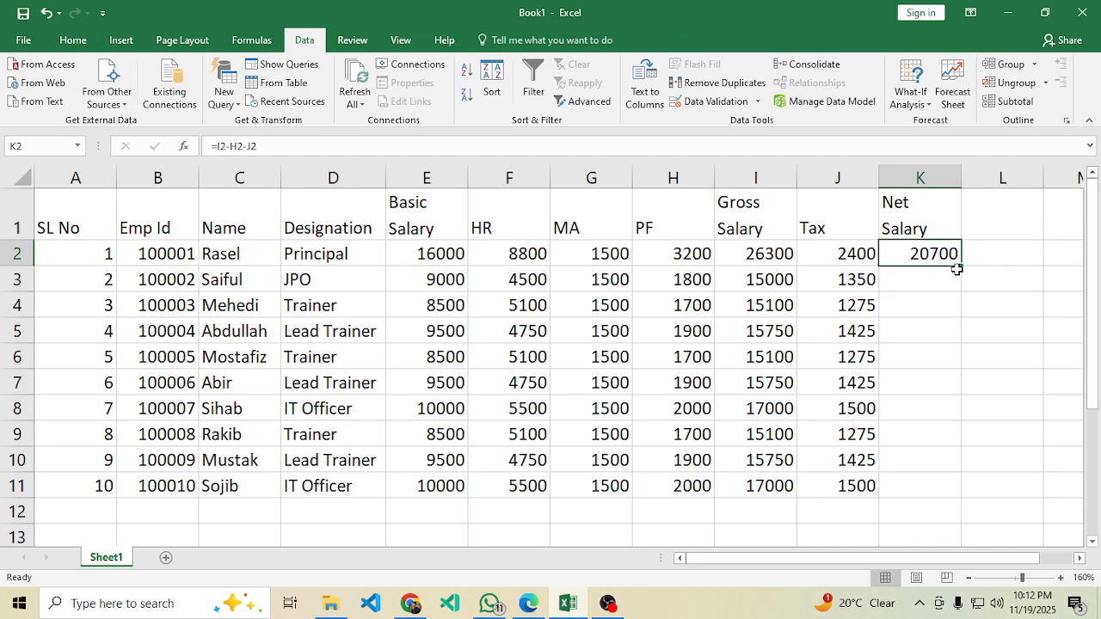
left_click_drag(964, 265, 917, 491)
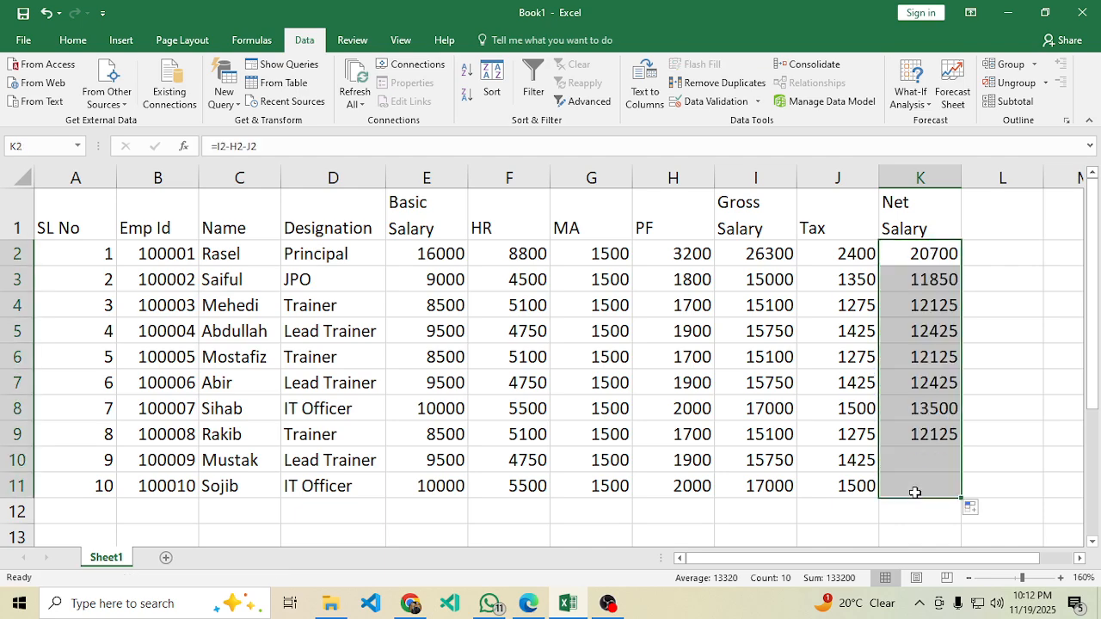
left_click(333, 255)
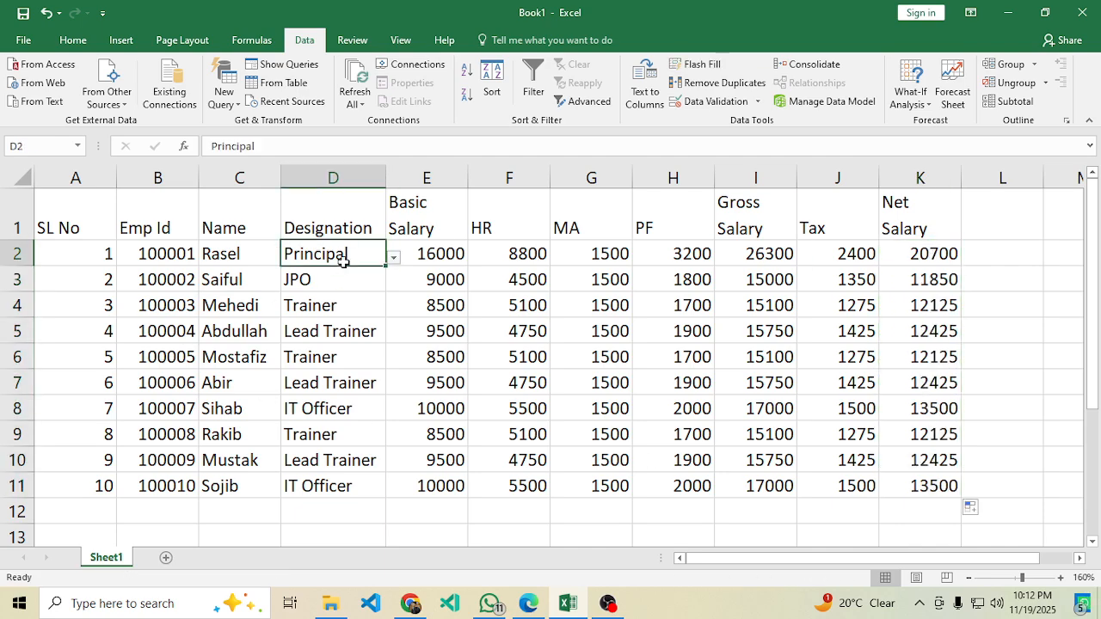
left_click(528, 603)
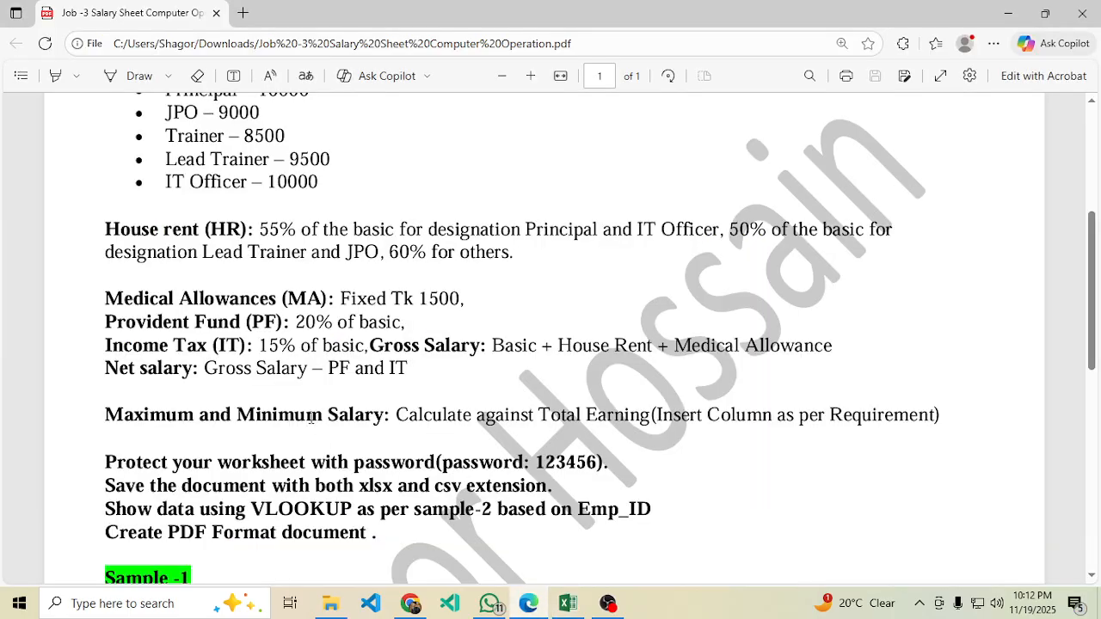
scroll(412, 305, "down", 2)
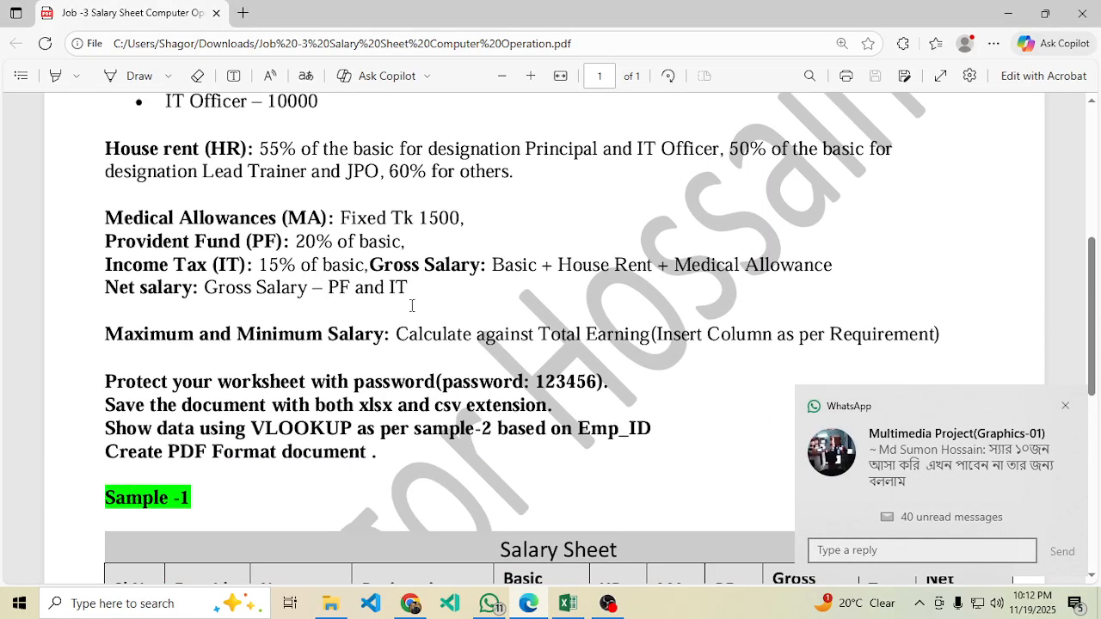
left_click_drag(427, 296, 149, 220)
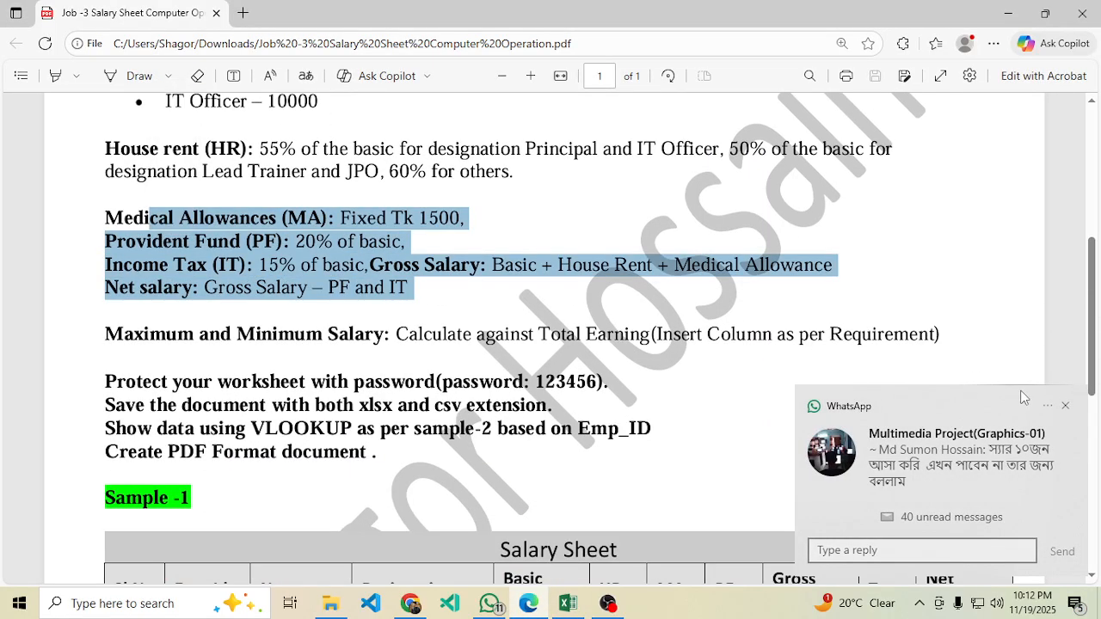
left_click(1065, 407)
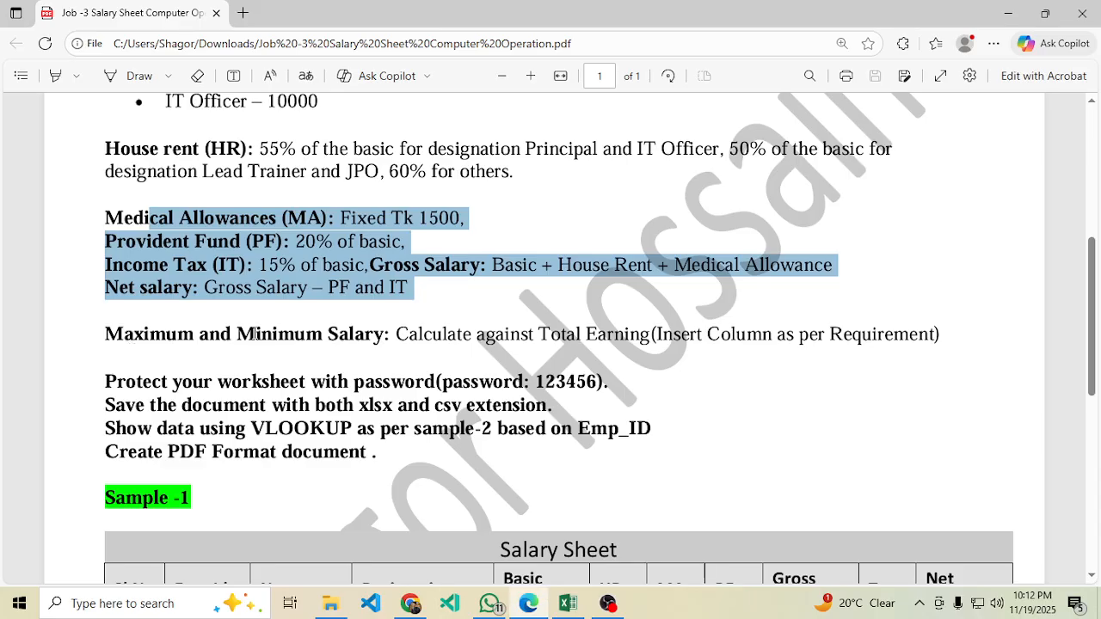
left_click_drag(398, 339, 895, 354)
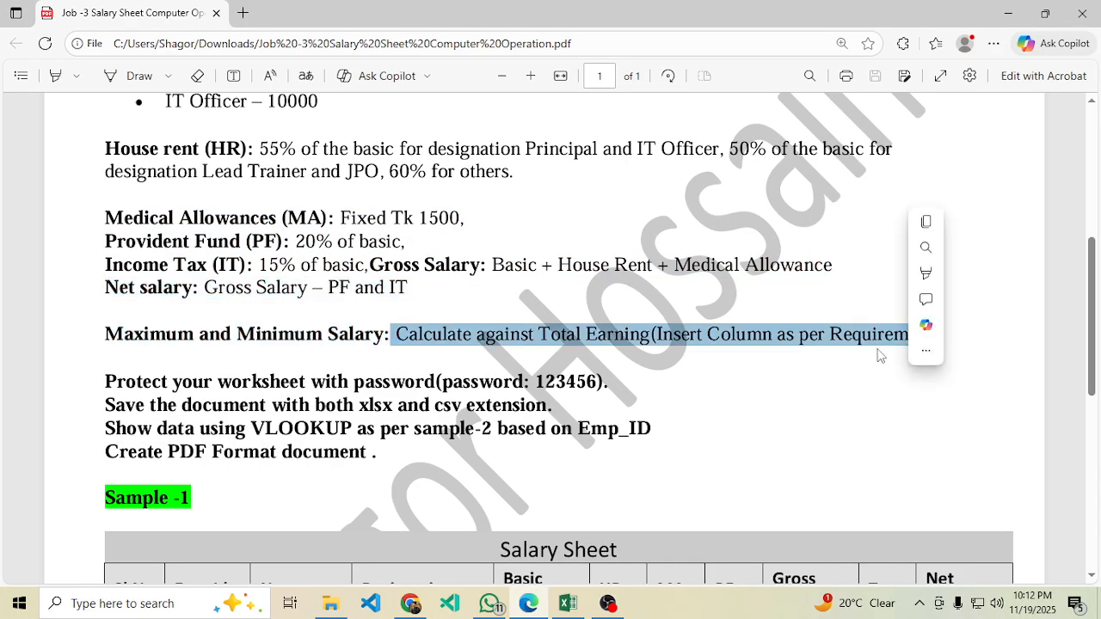
left_click(568, 603)
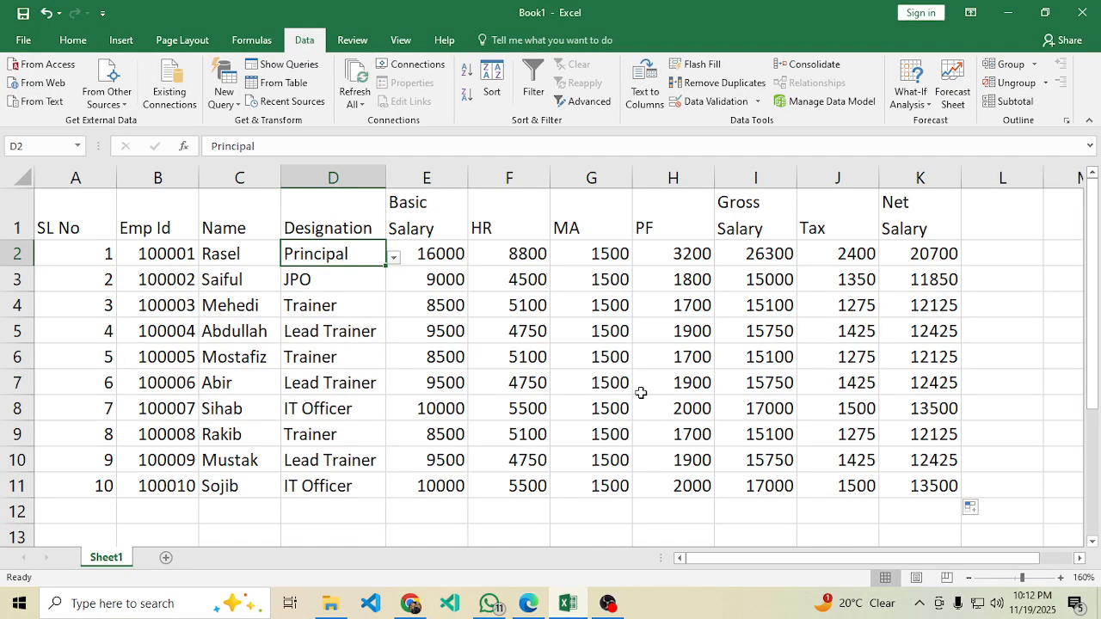
Enter the two-line header 'Maximum Salary' in L1 and widen column L.
left_click(991, 216)
type("Ma")
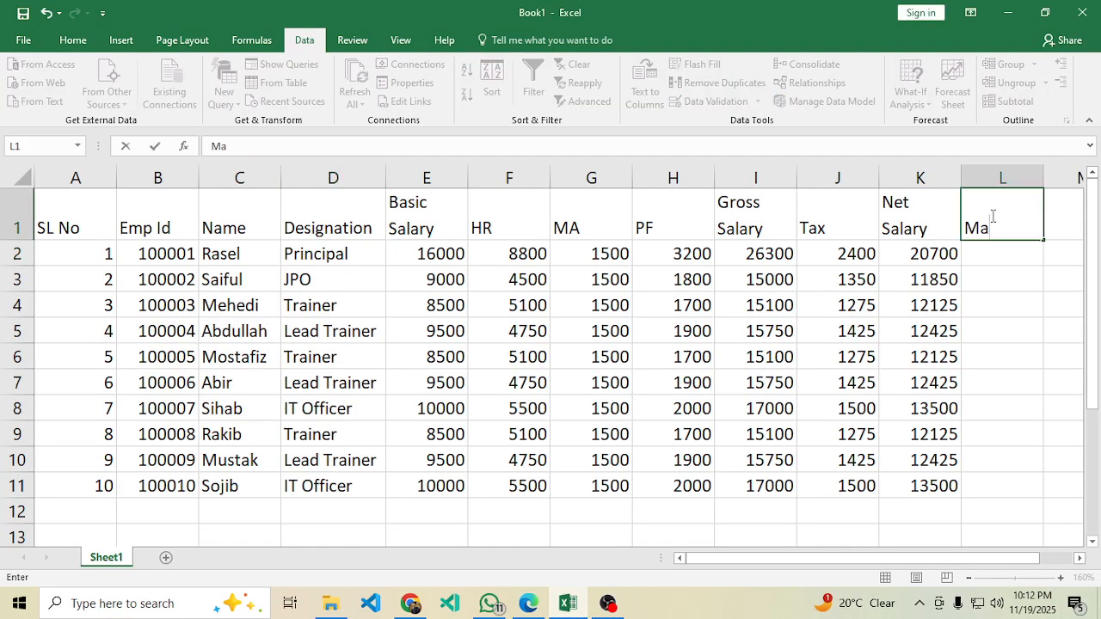
type("ximum")
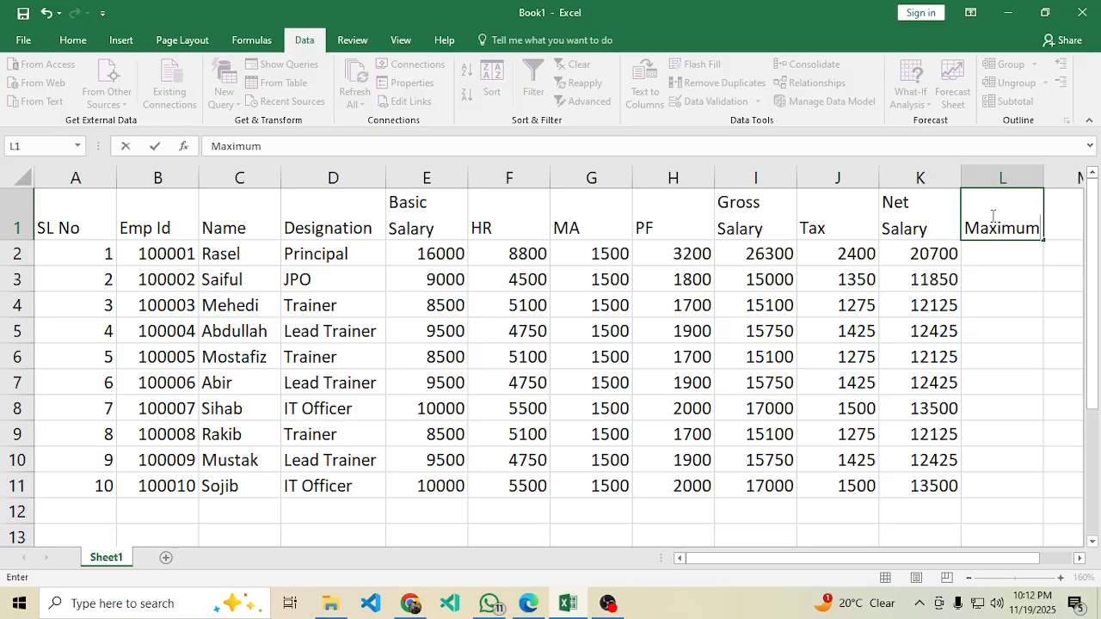
left_click(979, 385)
scroll(966, 410, "down", 2)
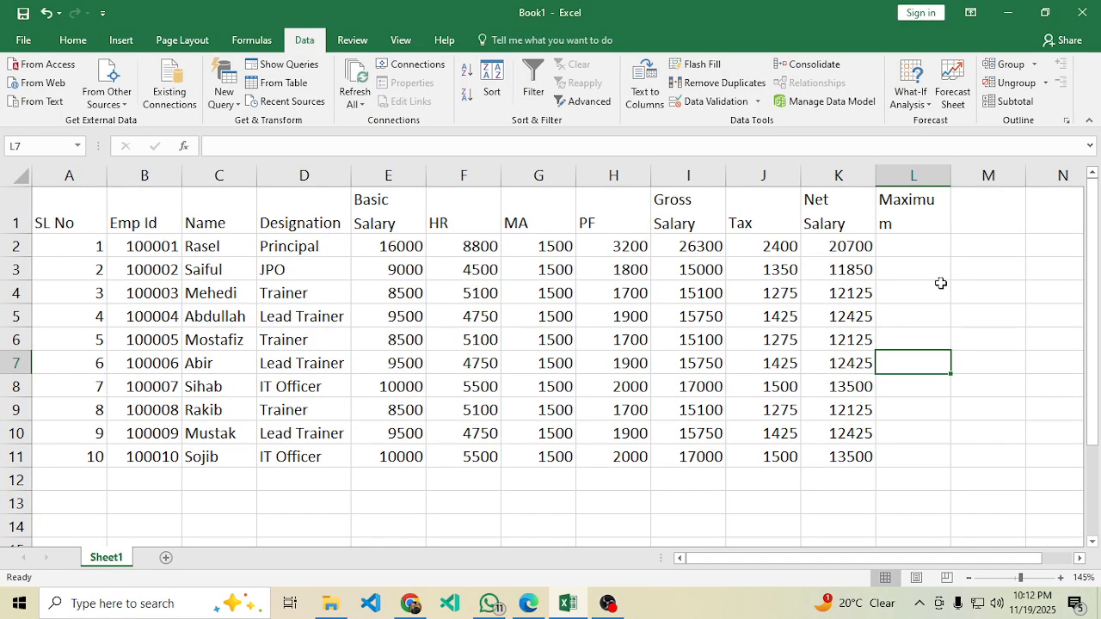
left_click_drag(950, 175, 957, 176)
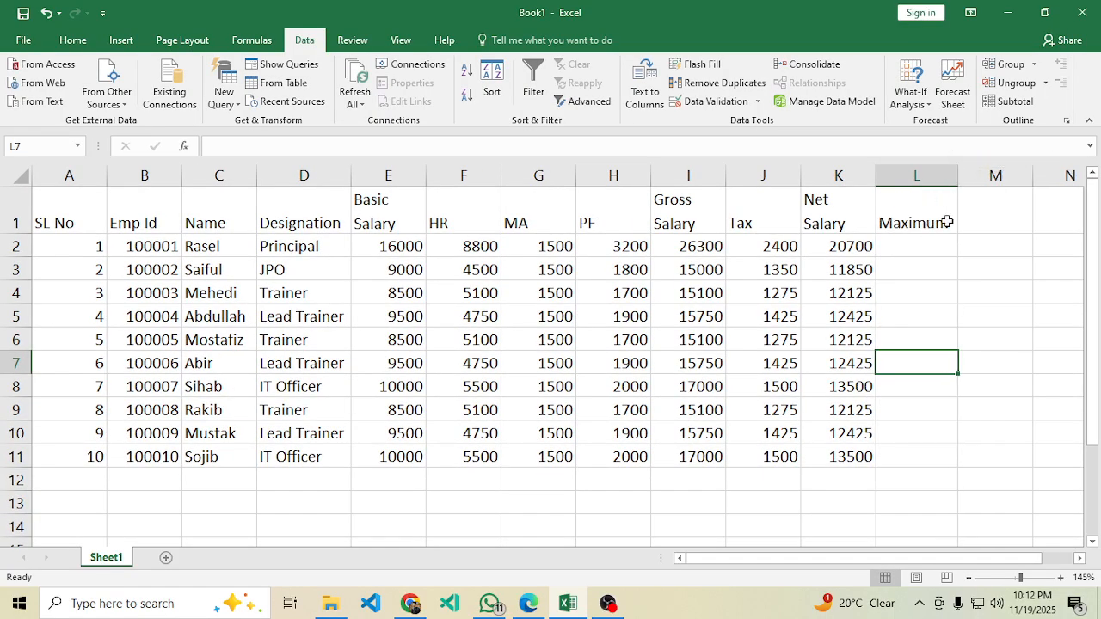
double_click(946, 222)
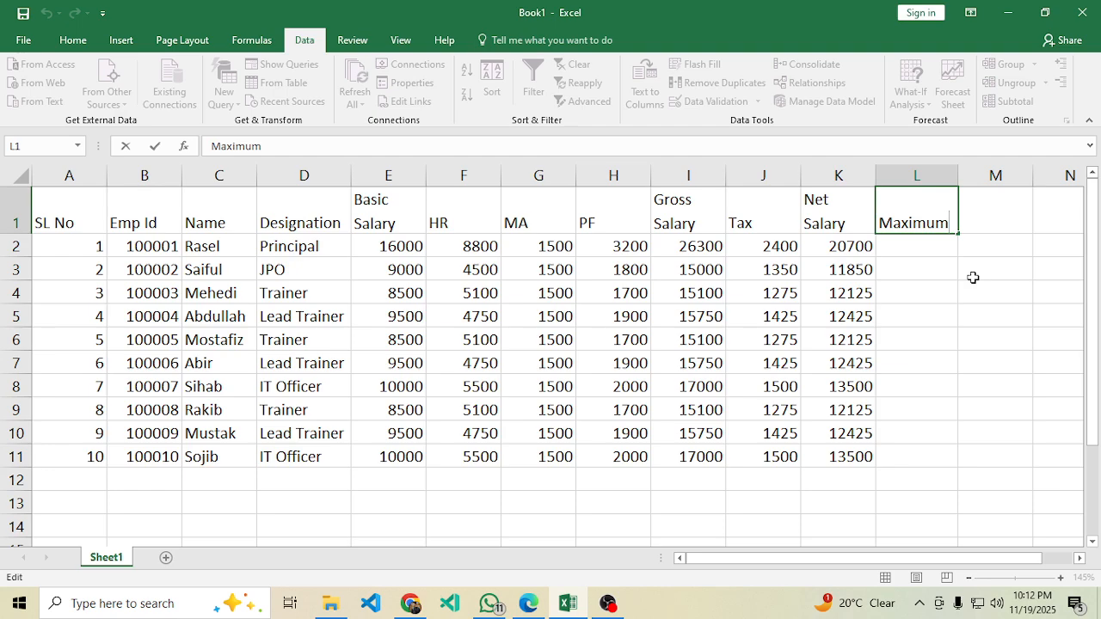
key("alt+Return")
type("Salary")
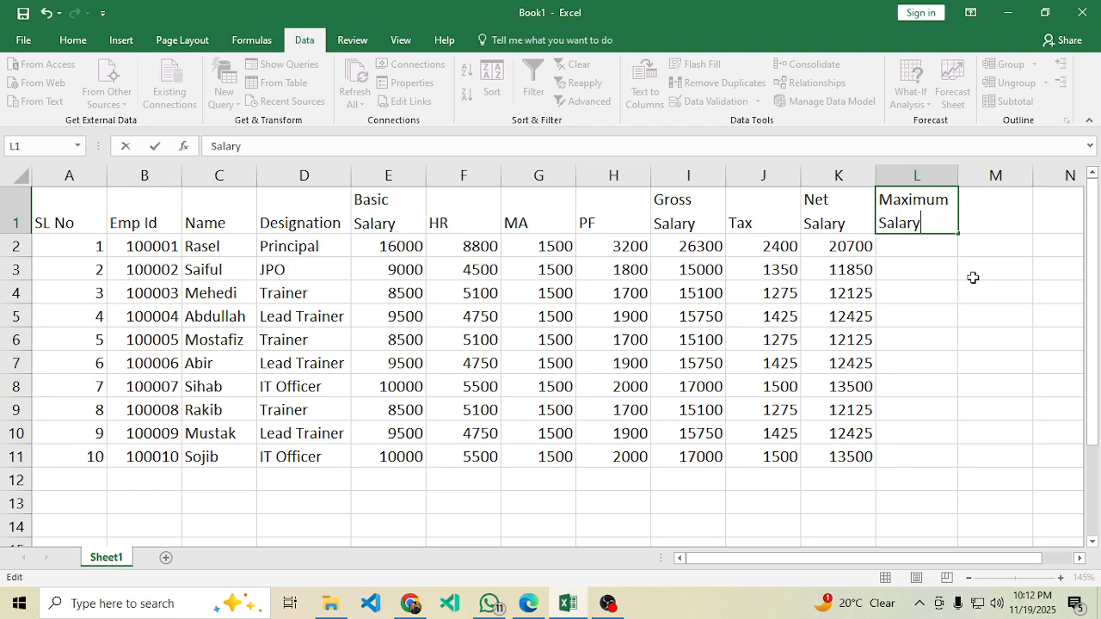
key("Return")
Enter the two-line header 'Minimum Salary' in M1 and adjust row 1's height.
left_click(1004, 201)
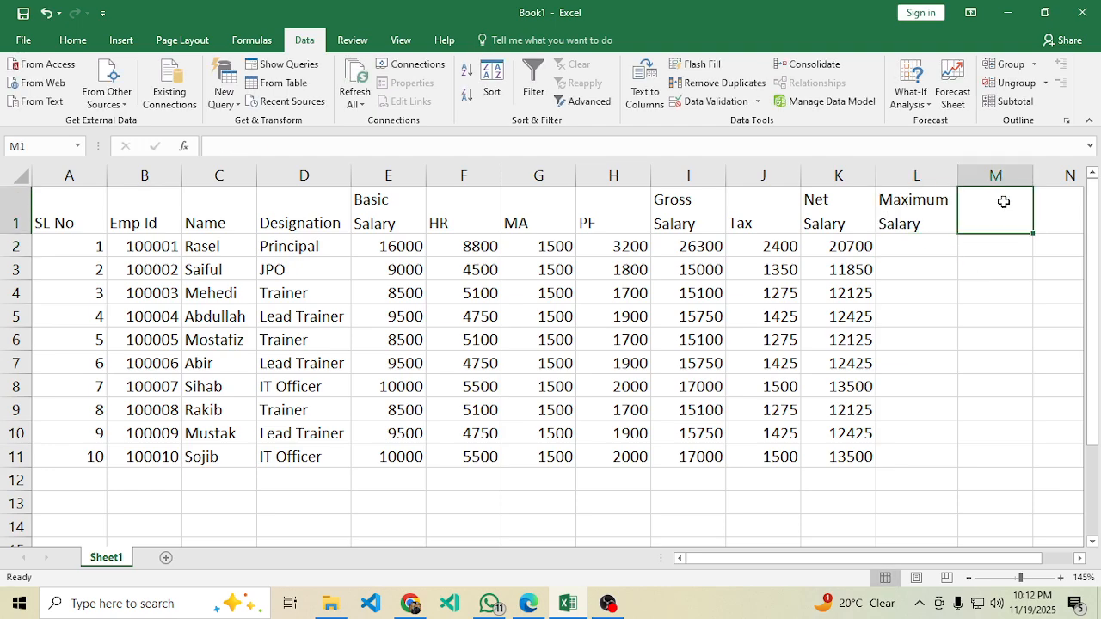
type("Minimum")
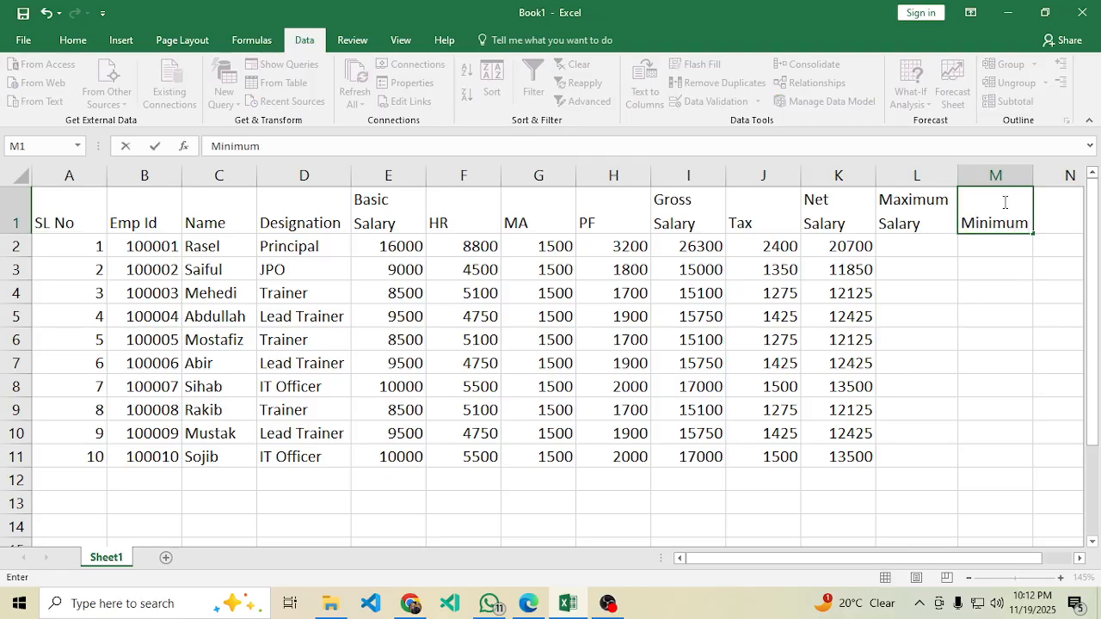
key("alt+Return")
type("Salary")
key("Return")
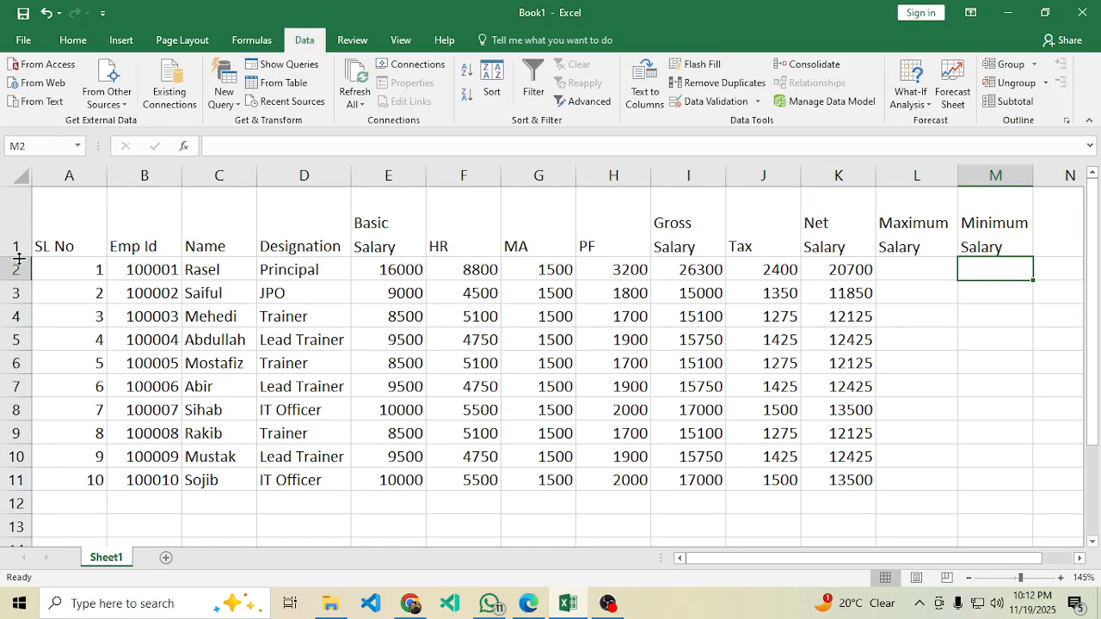
left_click_drag(17, 257, 17, 234)
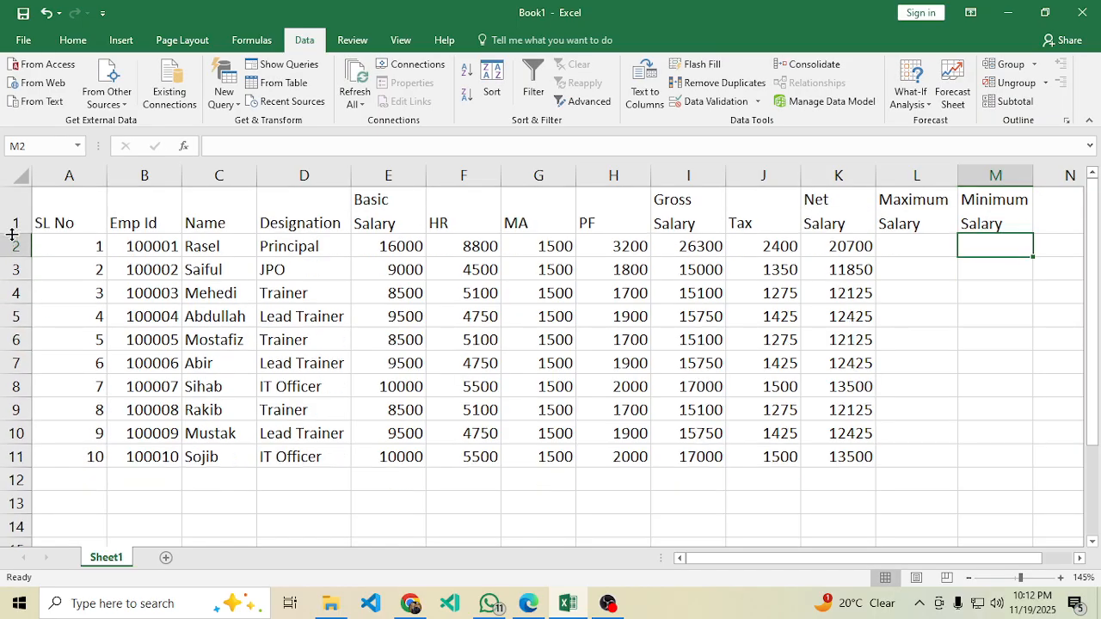
left_click_drag(917, 246, 910, 465)
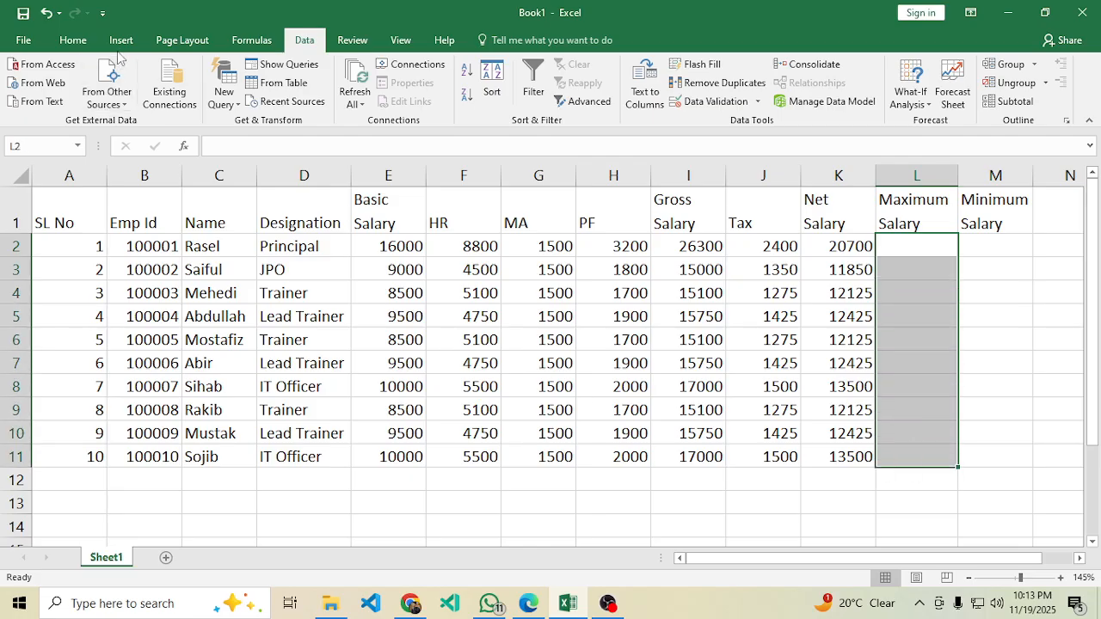
Merge L2:L11 and M2:M11 each into one tall cell with Merge & Center.
left_click(74, 40)
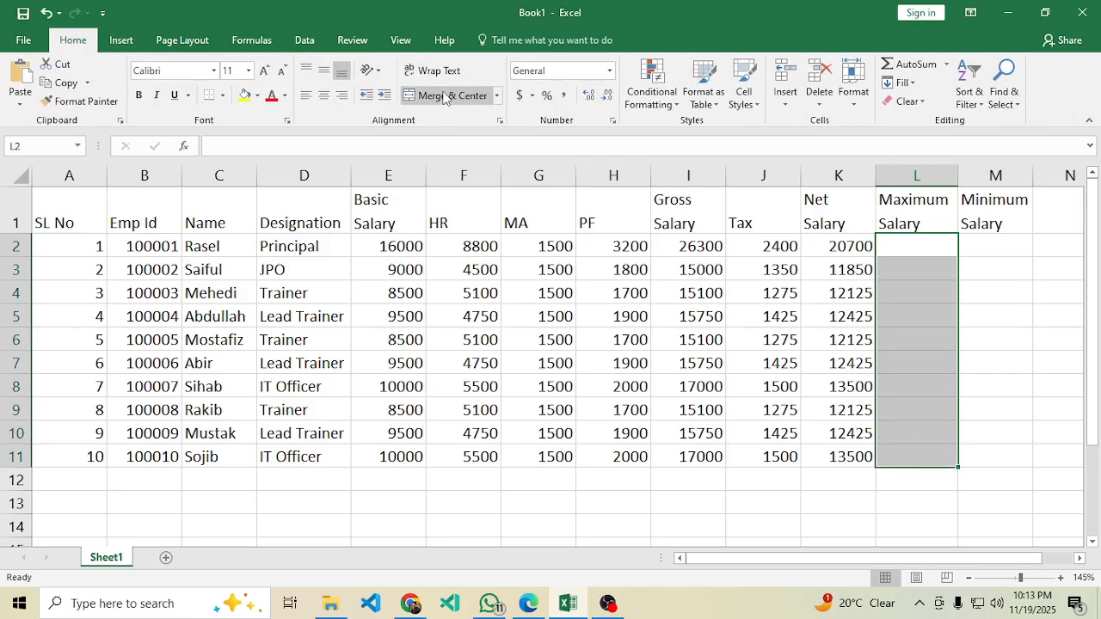
left_click(918, 253)
left_click_drag(917, 254, 901, 454)
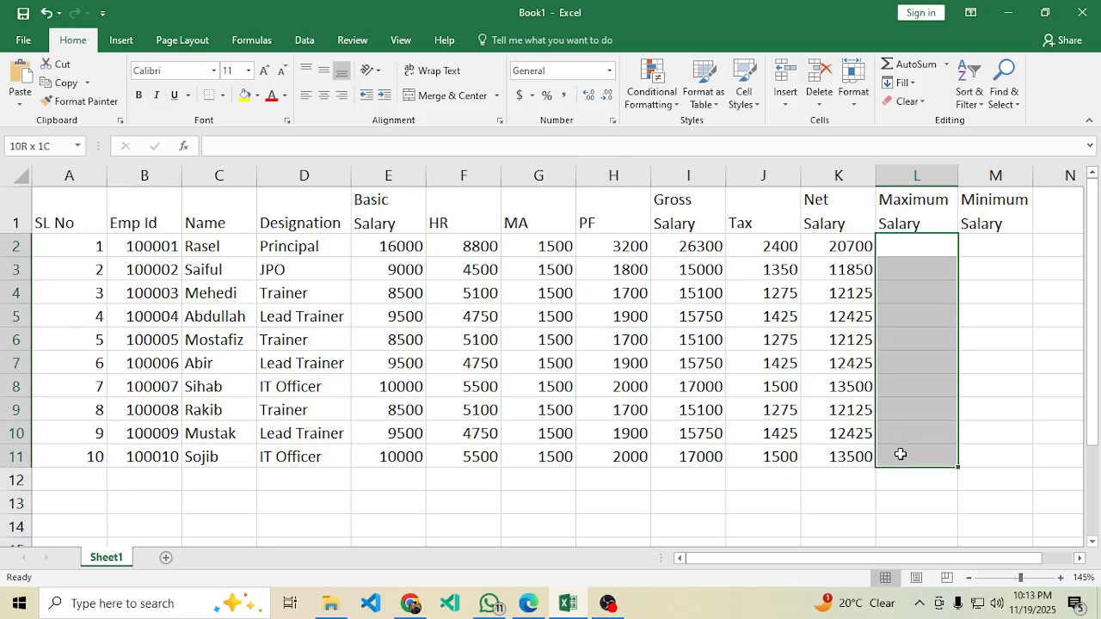
left_click(472, 98)
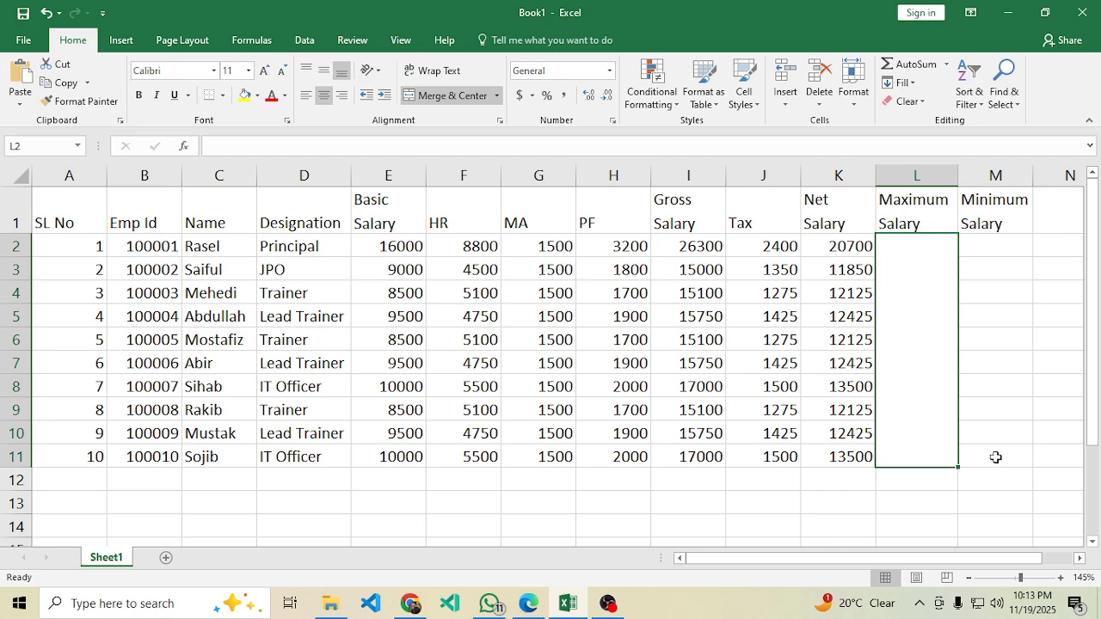
left_click(1007, 488)
left_click_drag(987, 243, 996, 450)
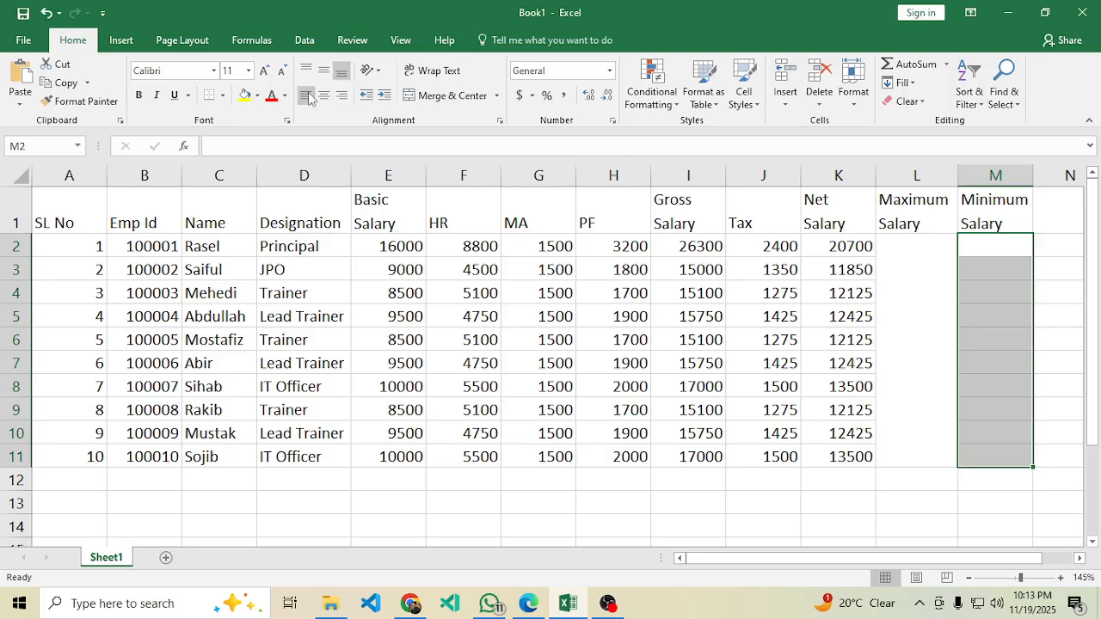
left_click(438, 96)
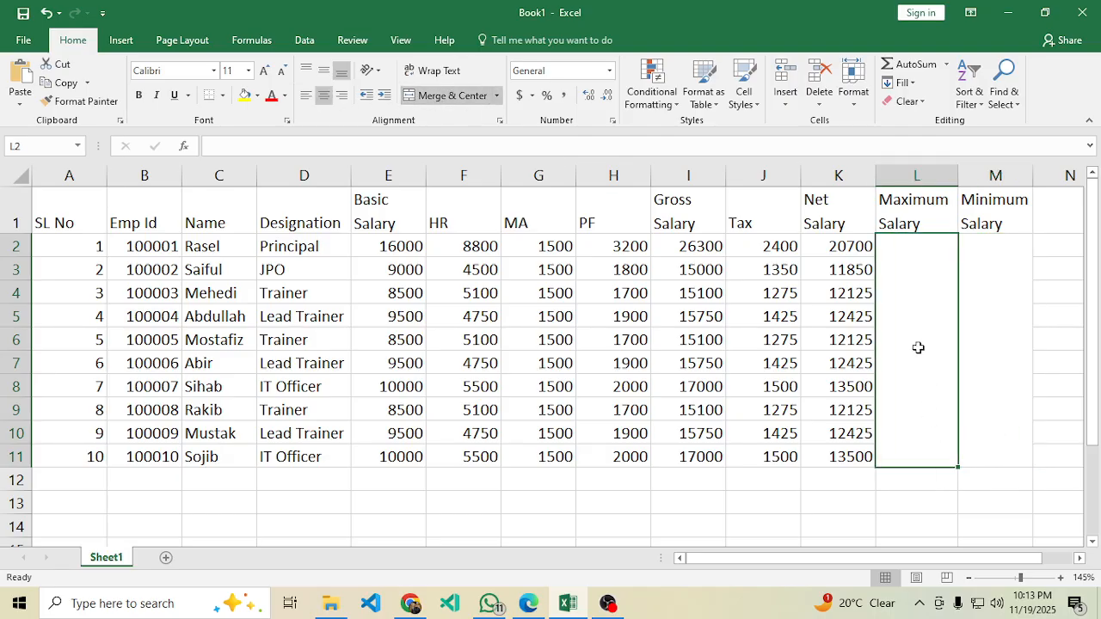
Enter =MAX(K2:K11) in merged L2, showing 20700, and middle-align it.
type("=ma")
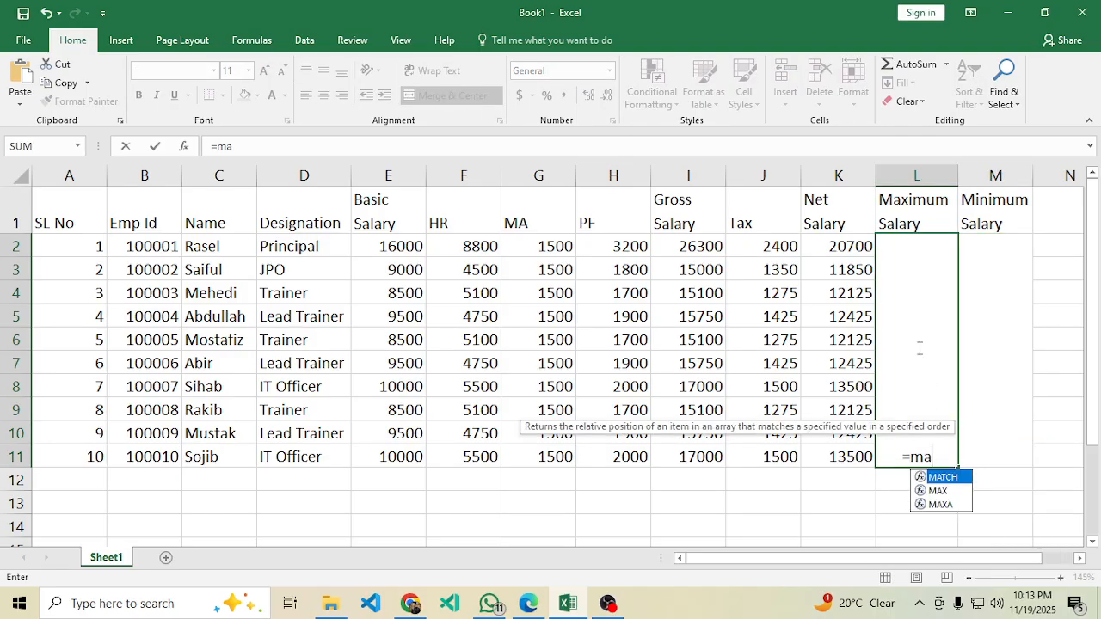
type("x(")
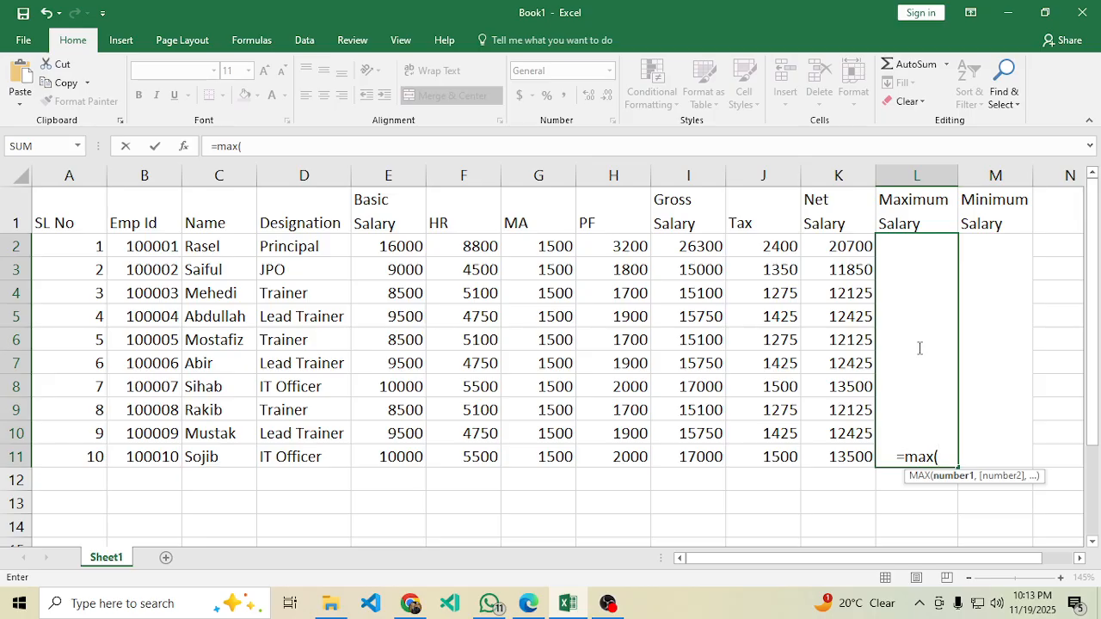
left_click_drag(847, 247, 829, 449)
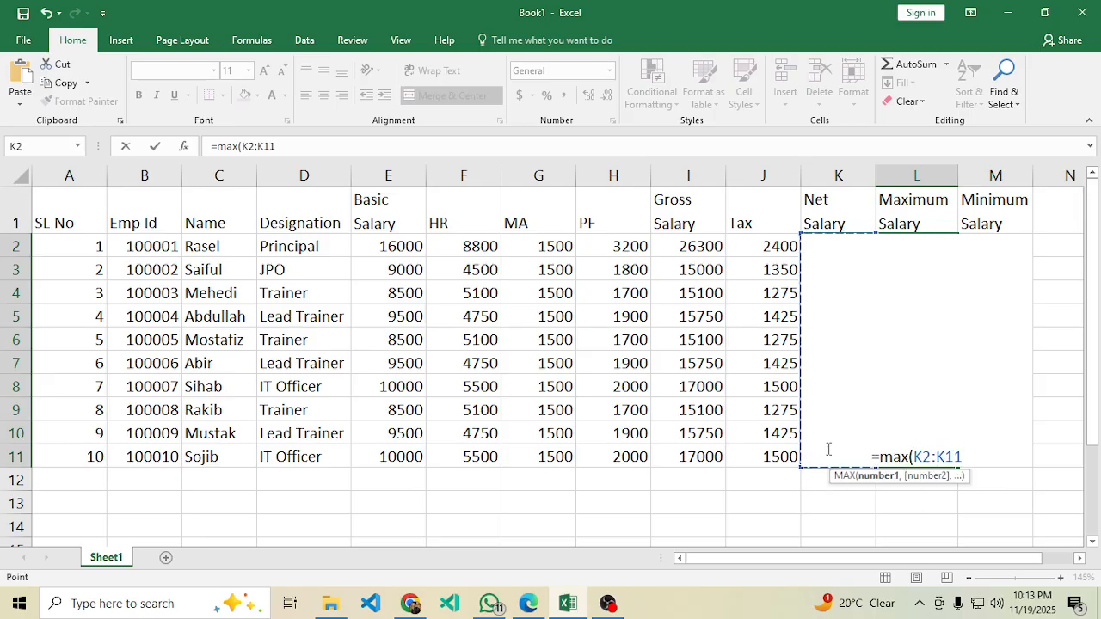
type(")")
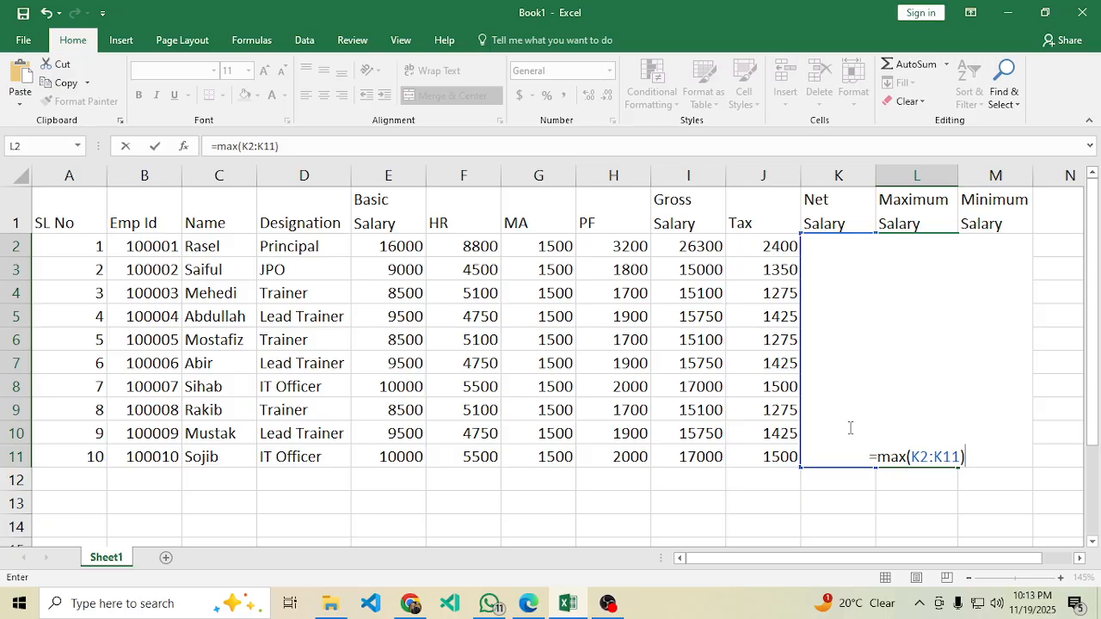
key("Return")
left_click(904, 408)
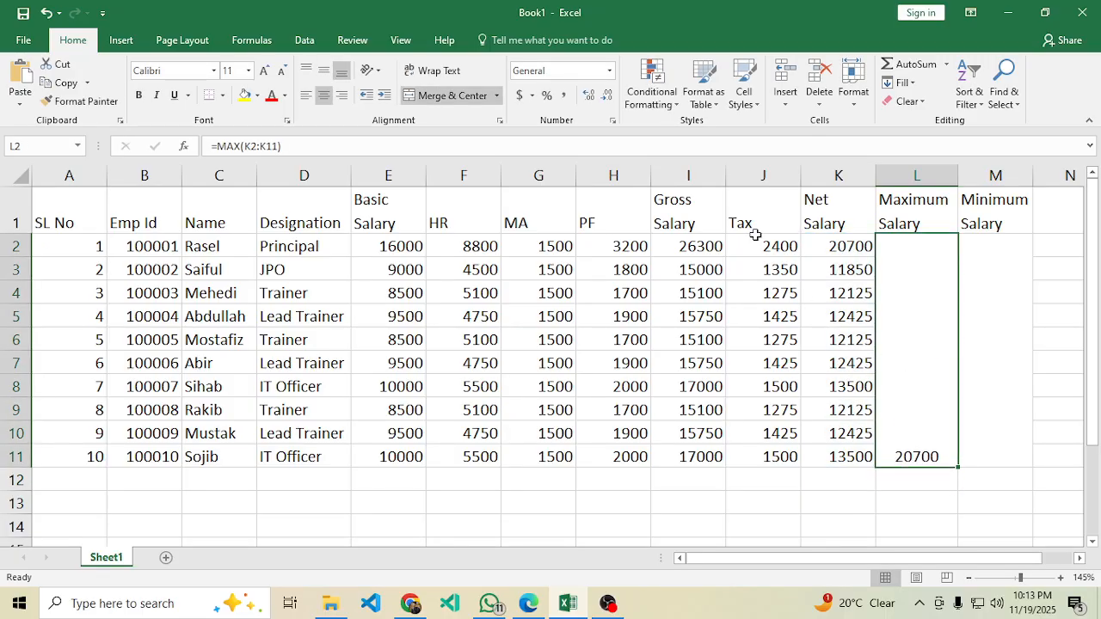
left_click(324, 71)
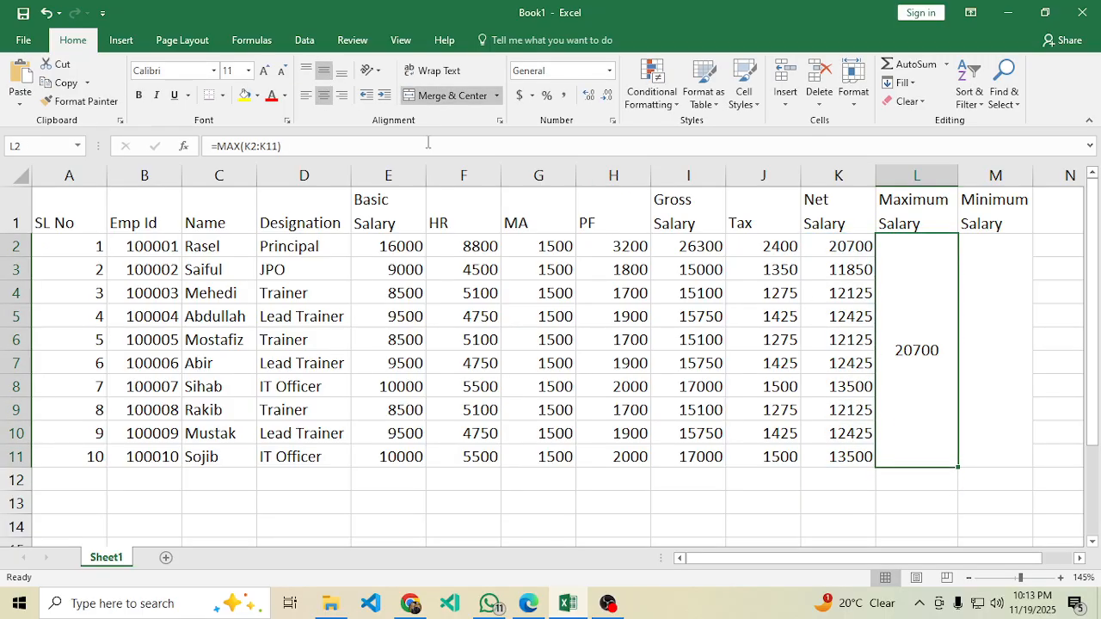
Enter =MIN(K2:K11) in merged M2, showing 11850, and middle-align it.
left_click(998, 360)
type("=")
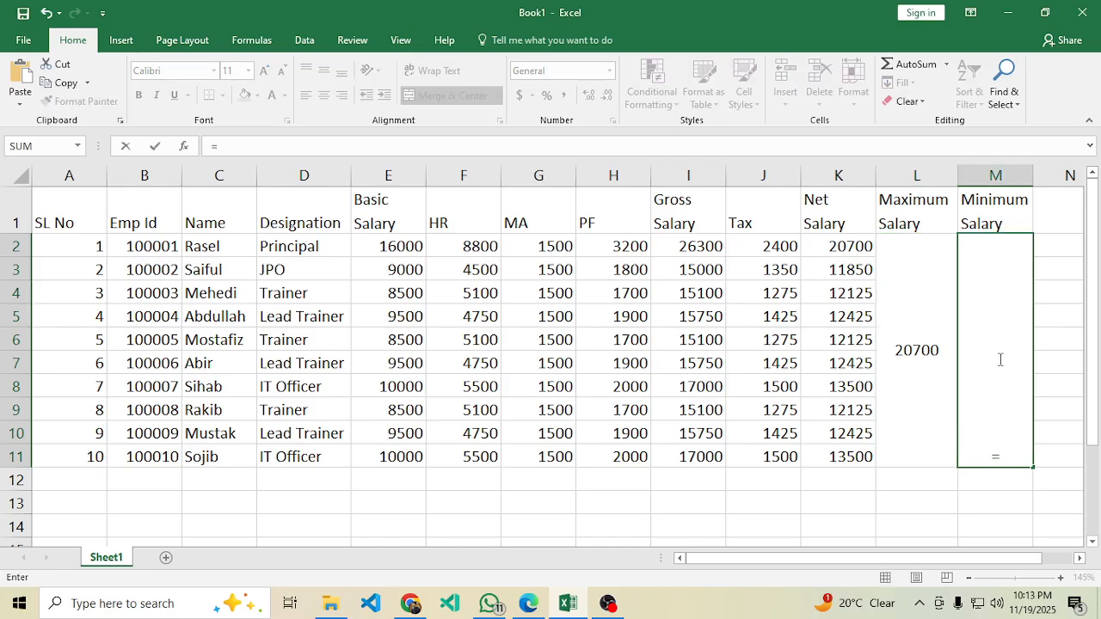
type("min")
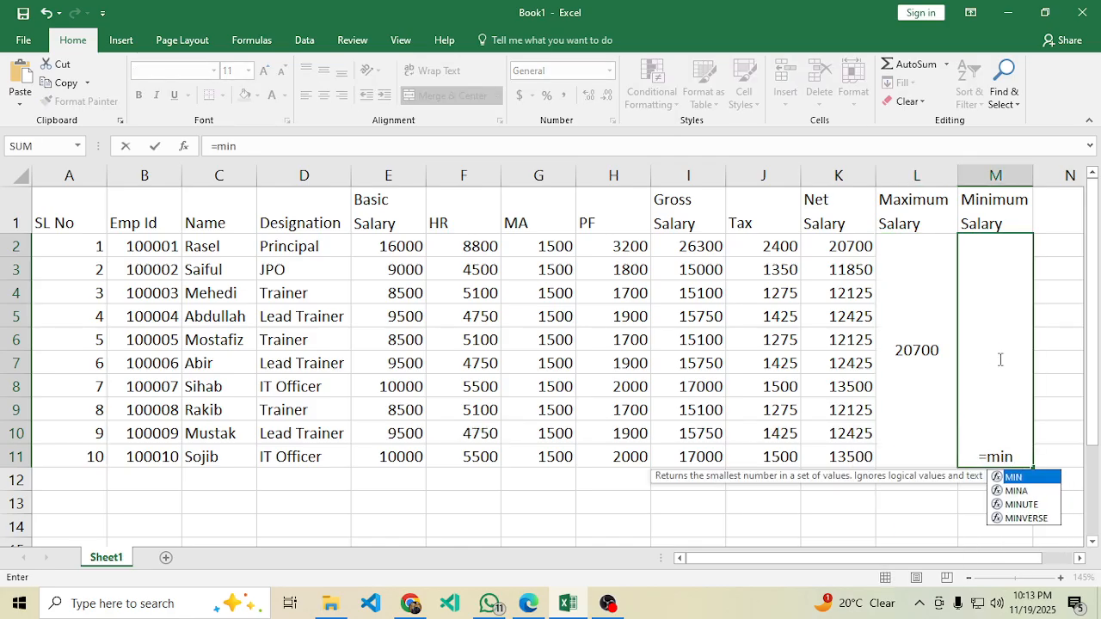
type("(")
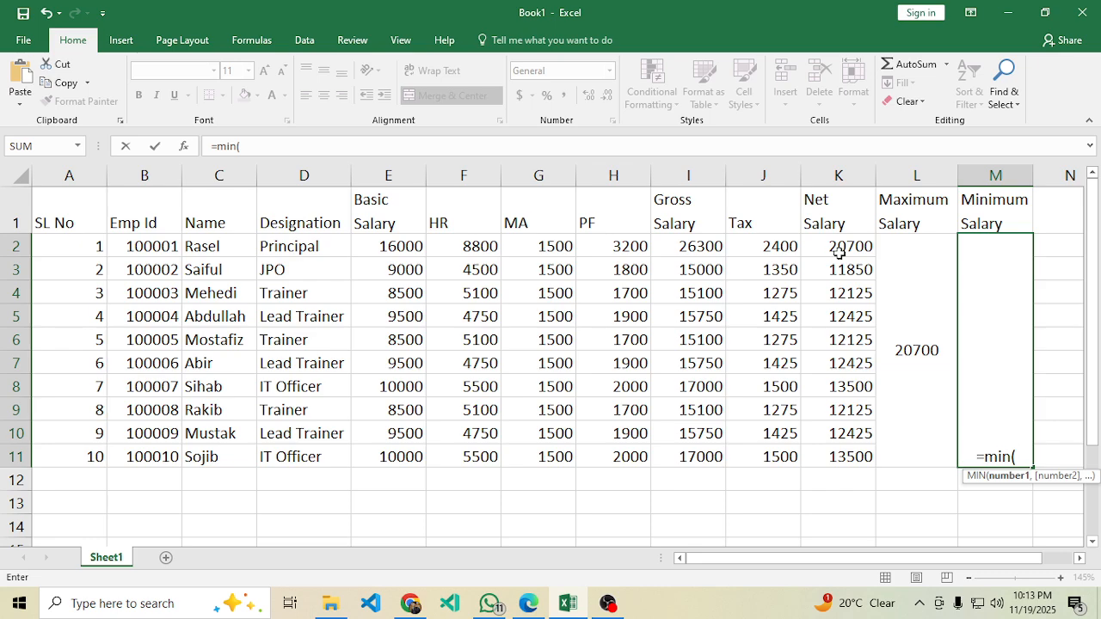
left_click_drag(834, 241, 840, 451)
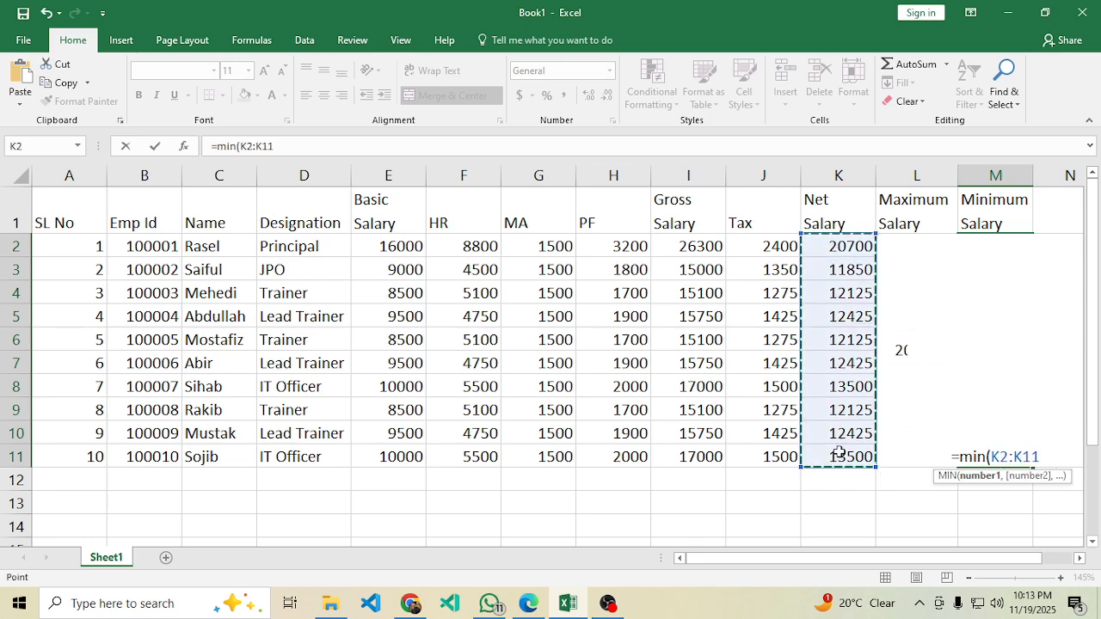
type(")")
key("Return")
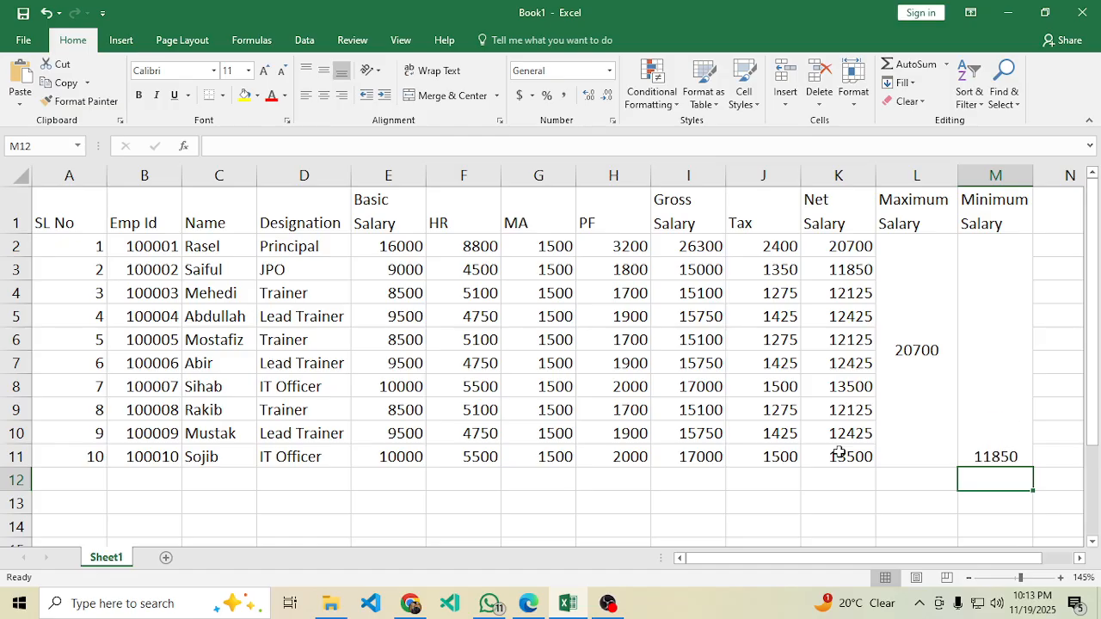
left_click(998, 410)
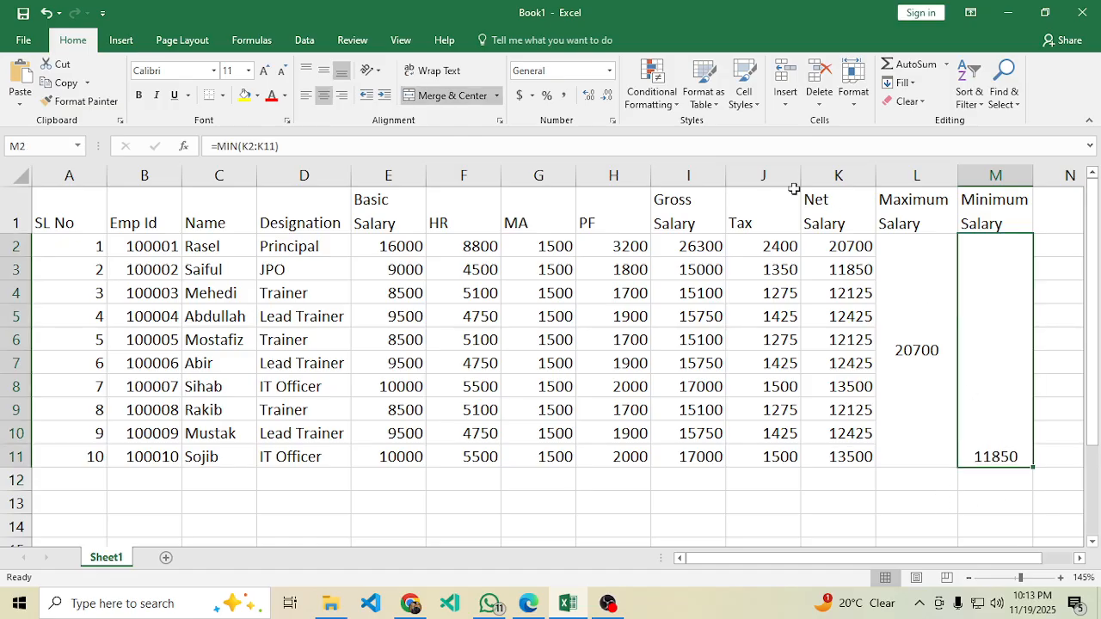
left_click(323, 70)
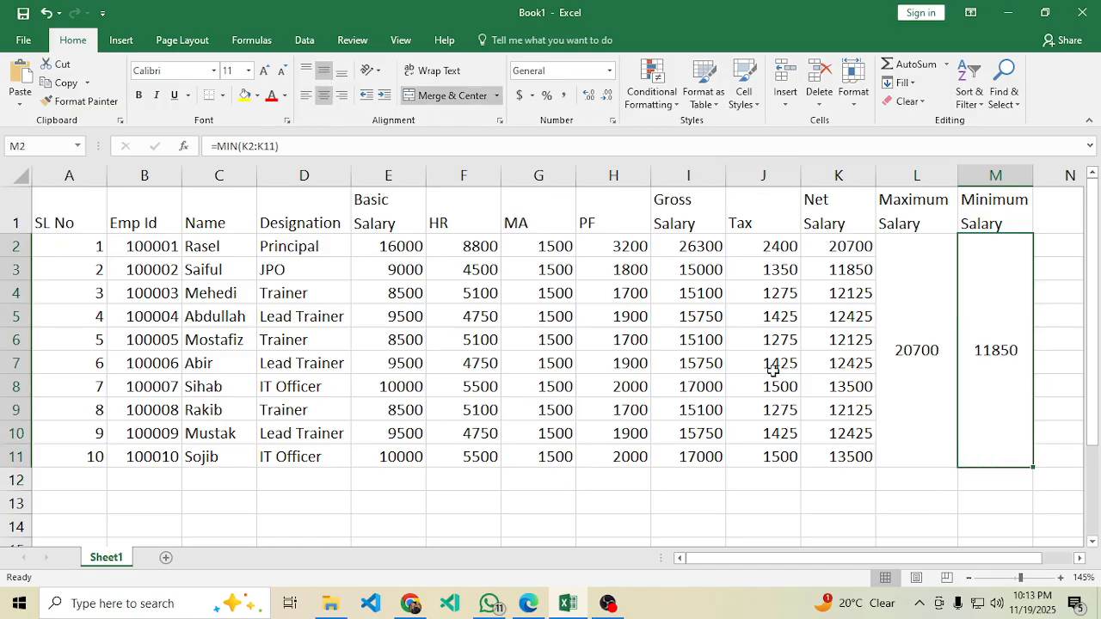
left_click(899, 427)
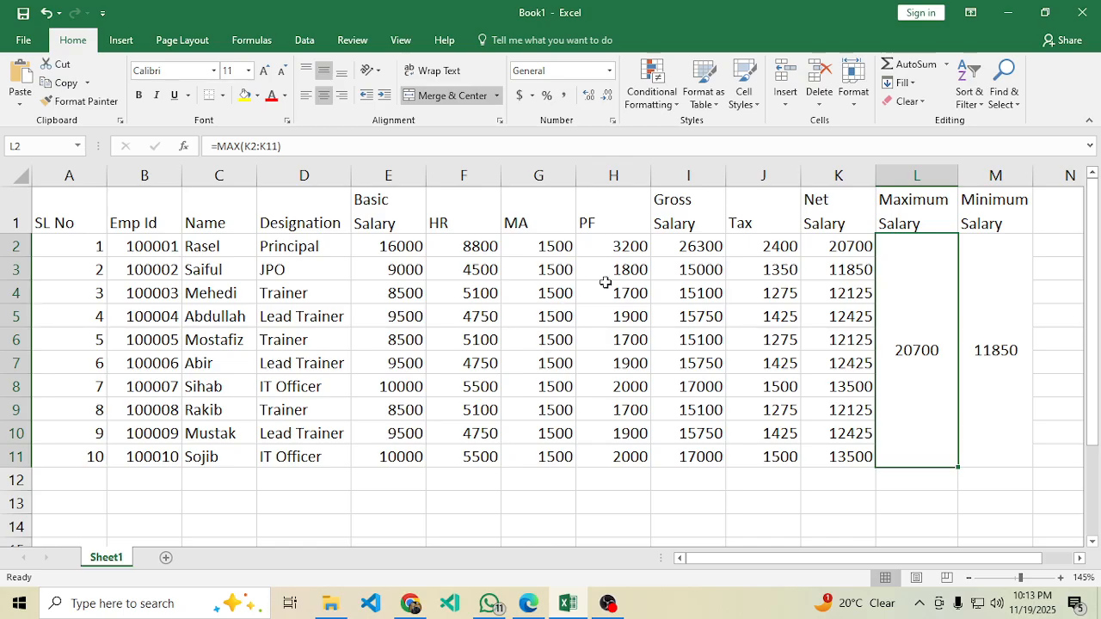
left_click_drag(995, 221, 4, 220)
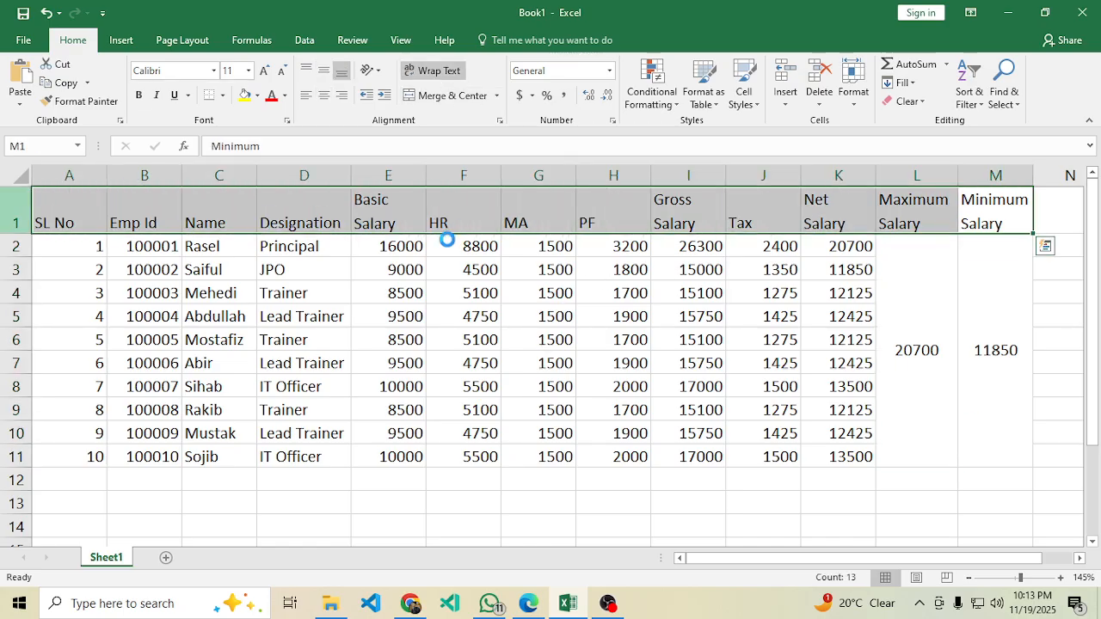
Make the header row bold and centre it vertically and horizontally.
key("ctrl+b")
left_click(323, 71)
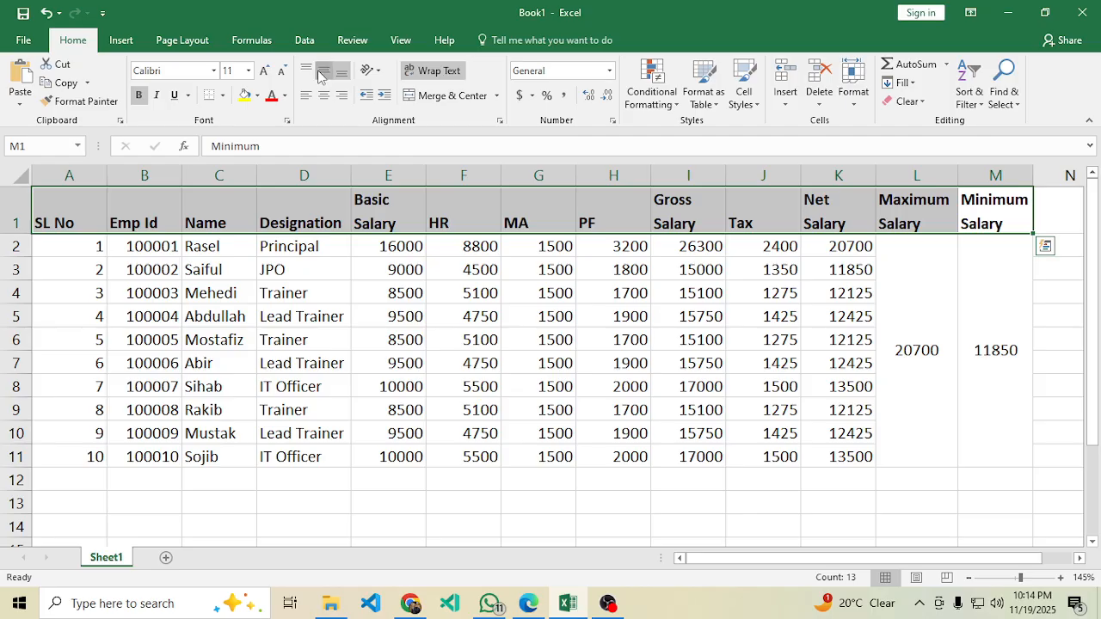
key("Return")
left_click(323, 98)
left_click(435, 385)
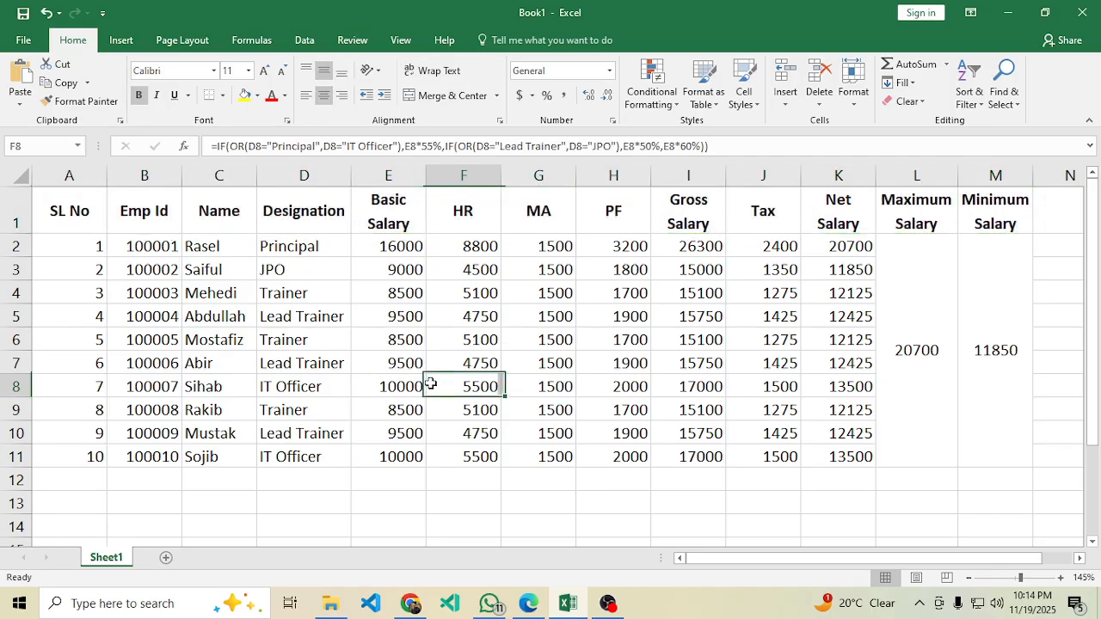
Centre all of A1:M11 and give every cell All Borders.
left_click_drag(86, 209, 983, 445)
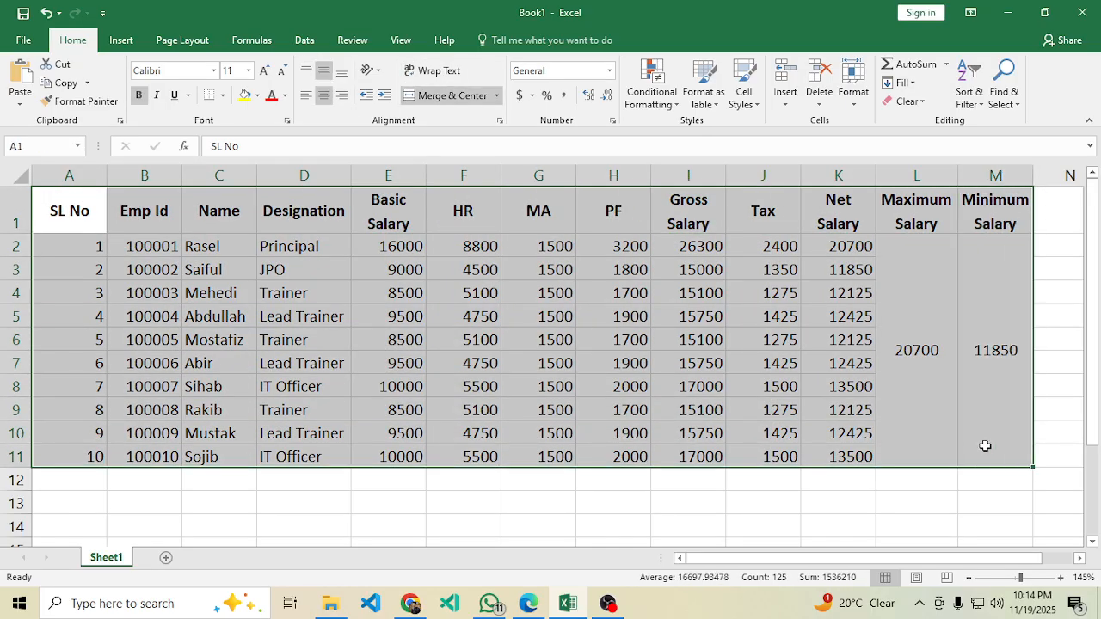
left_click(324, 97)
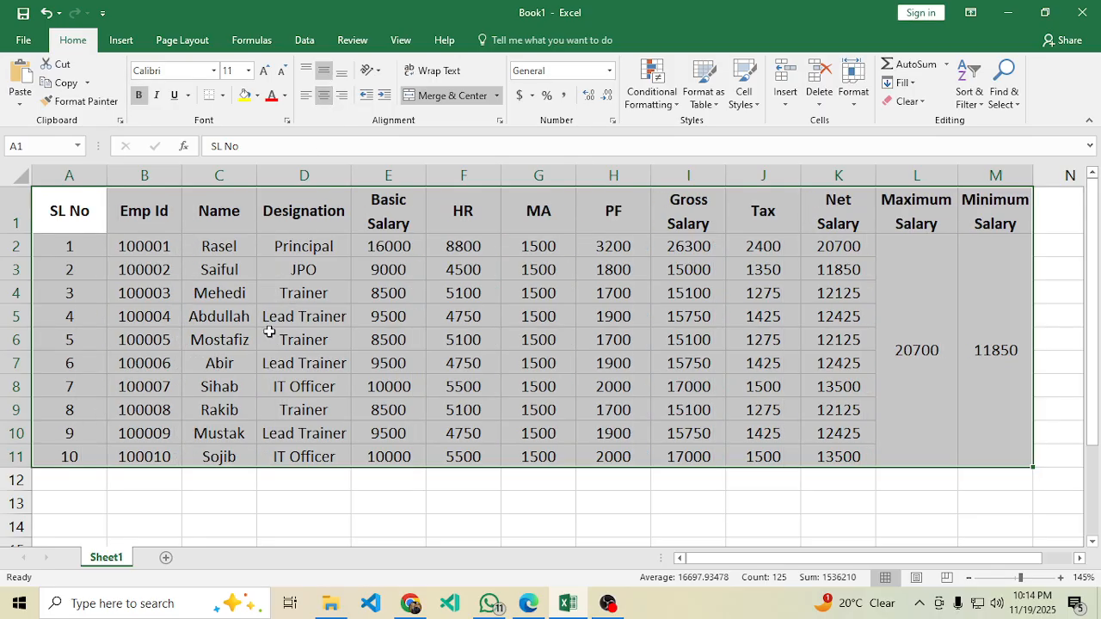
left_click(223, 96)
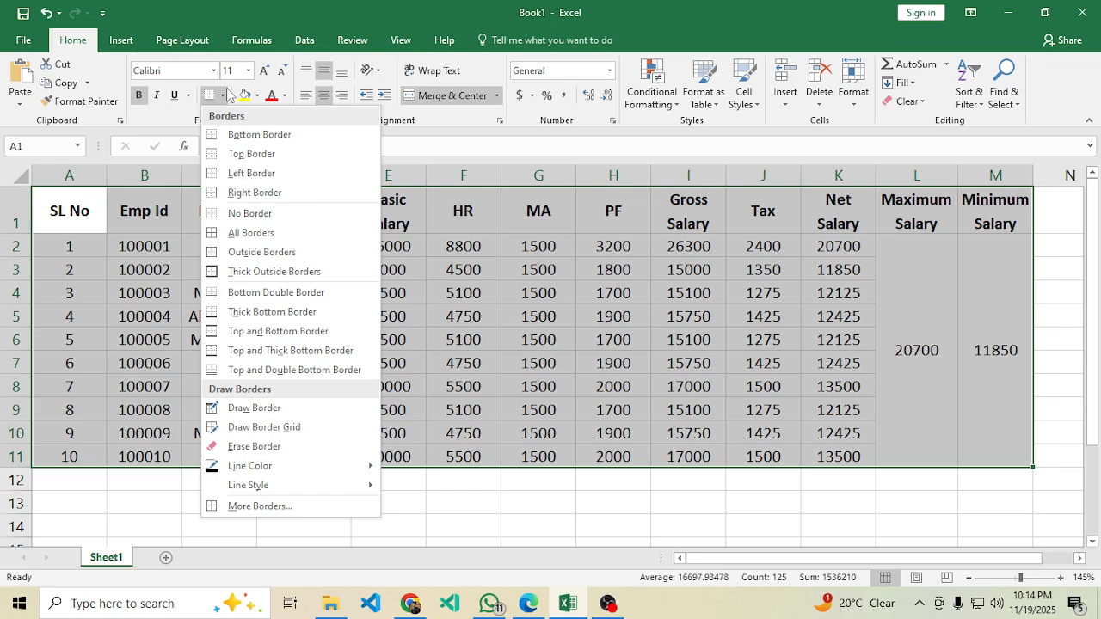
left_click(272, 230)
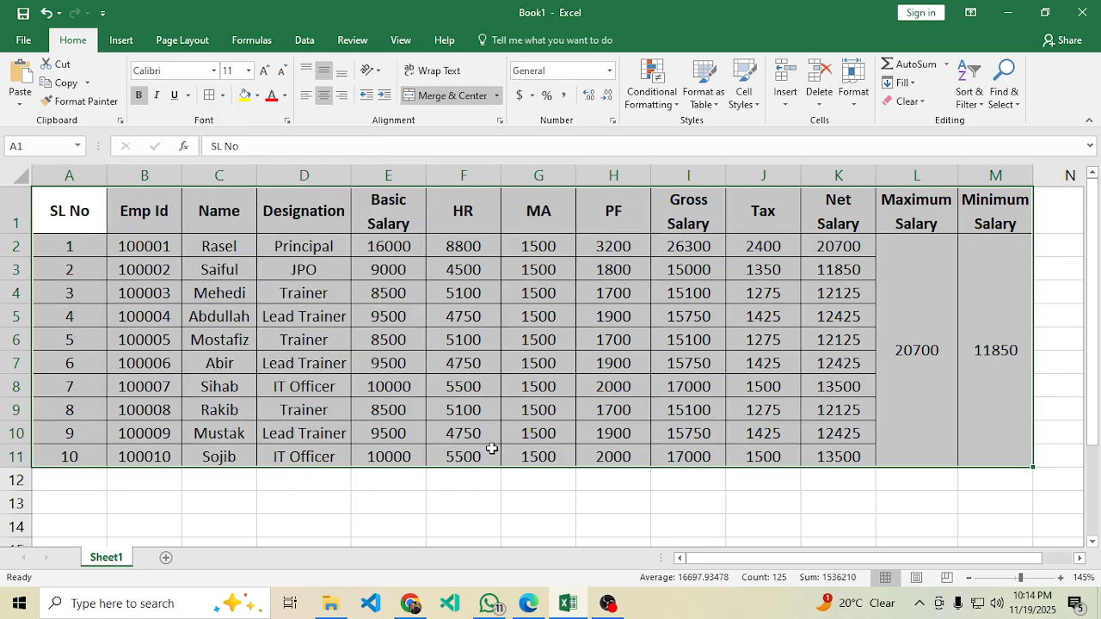
left_click(663, 457)
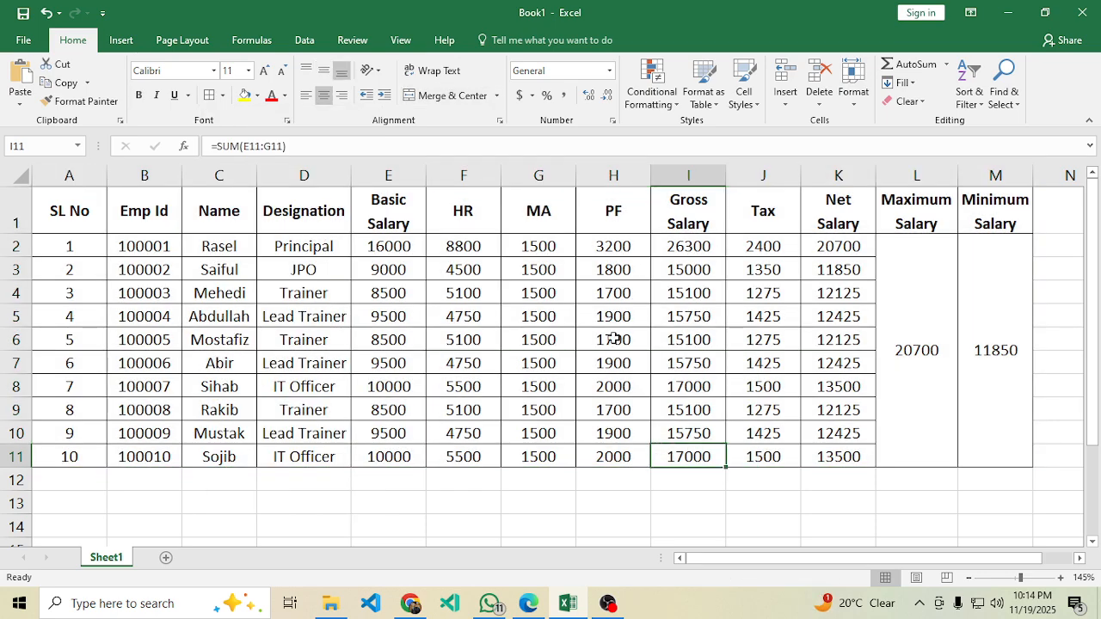
left_click(531, 605)
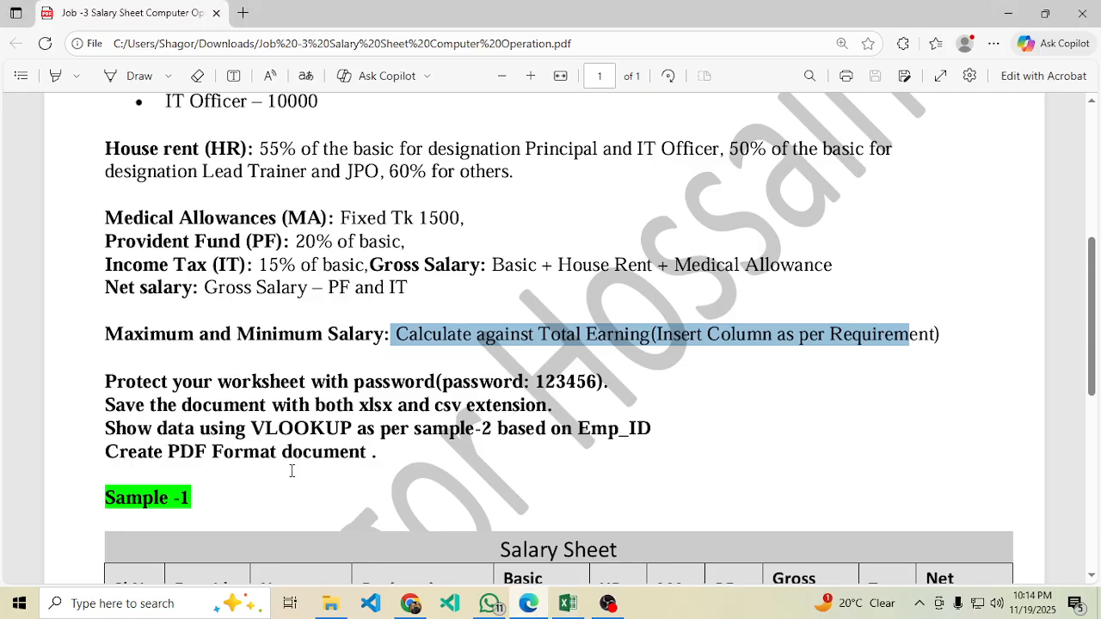
Read the PDF's font rules: Times New Roman for titles, Arial for other text.
scroll(291, 470, "down", 2)
left_click(927, 242)
left_click_drag(948, 253, 306, 263)
scroll(371, 368, "up", 1)
scroll(372, 368, "up", 10)
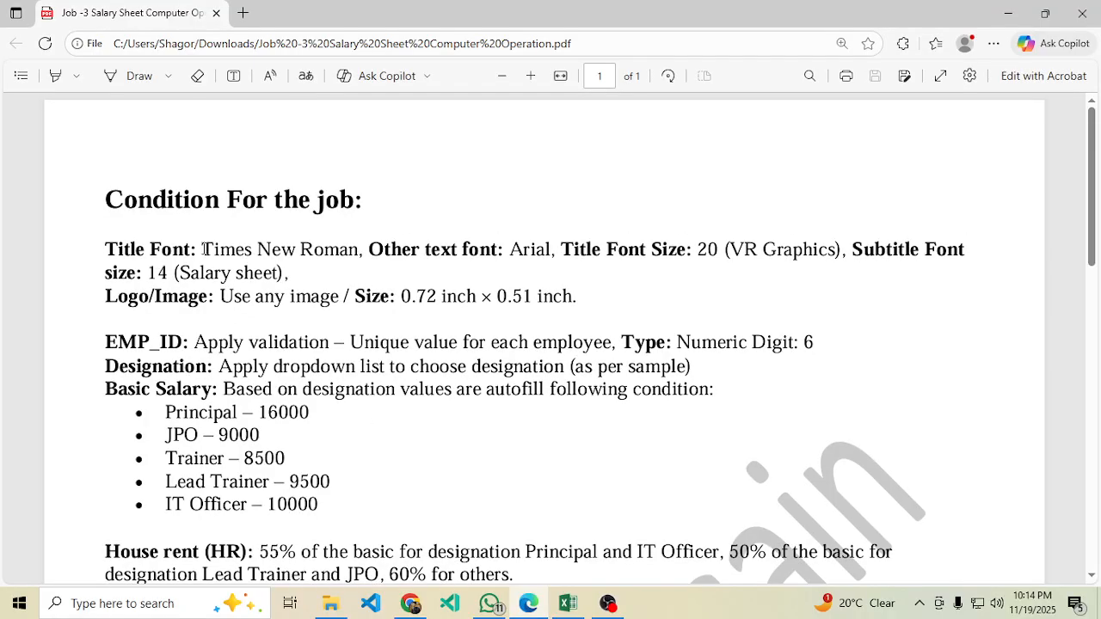
left_click_drag(203, 249, 718, 254)
left_click(515, 331)
left_click(685, 348)
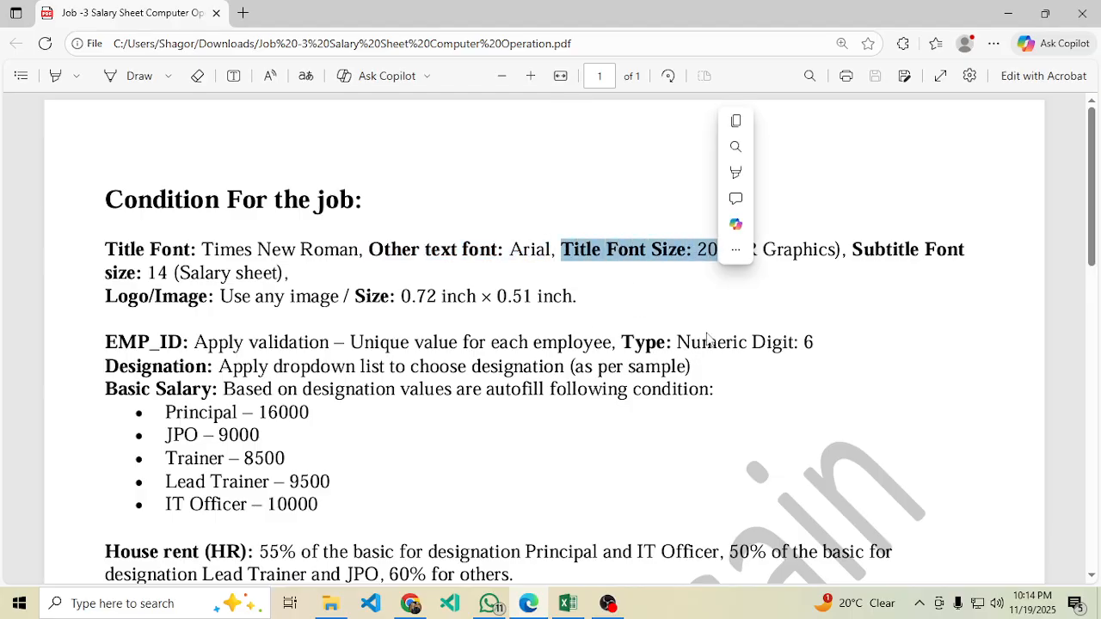
left_click(892, 353)
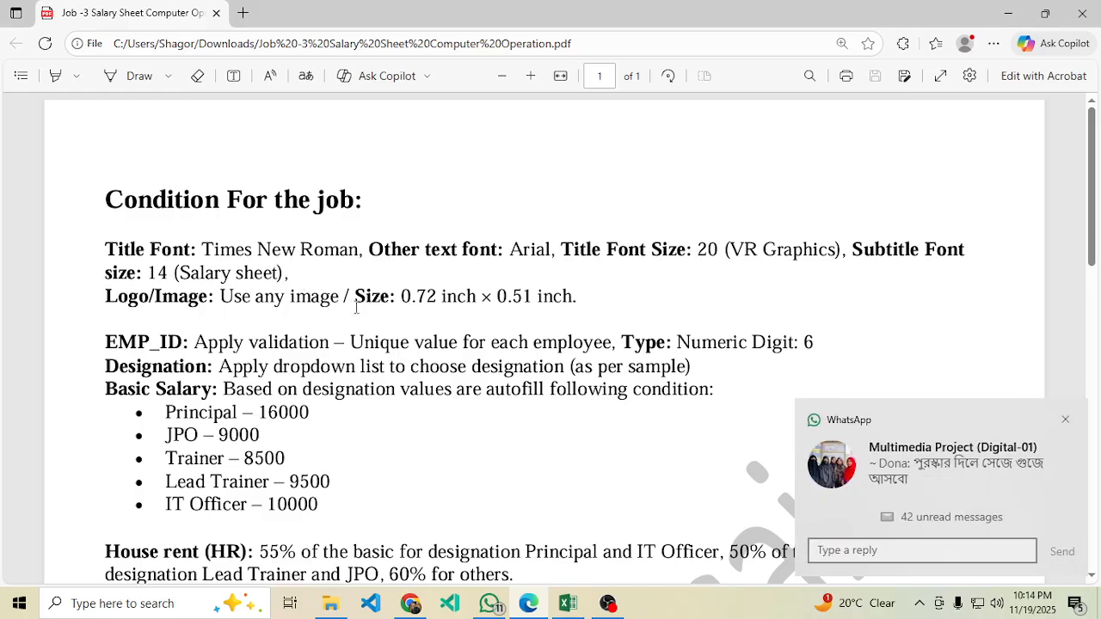
left_click(567, 603)
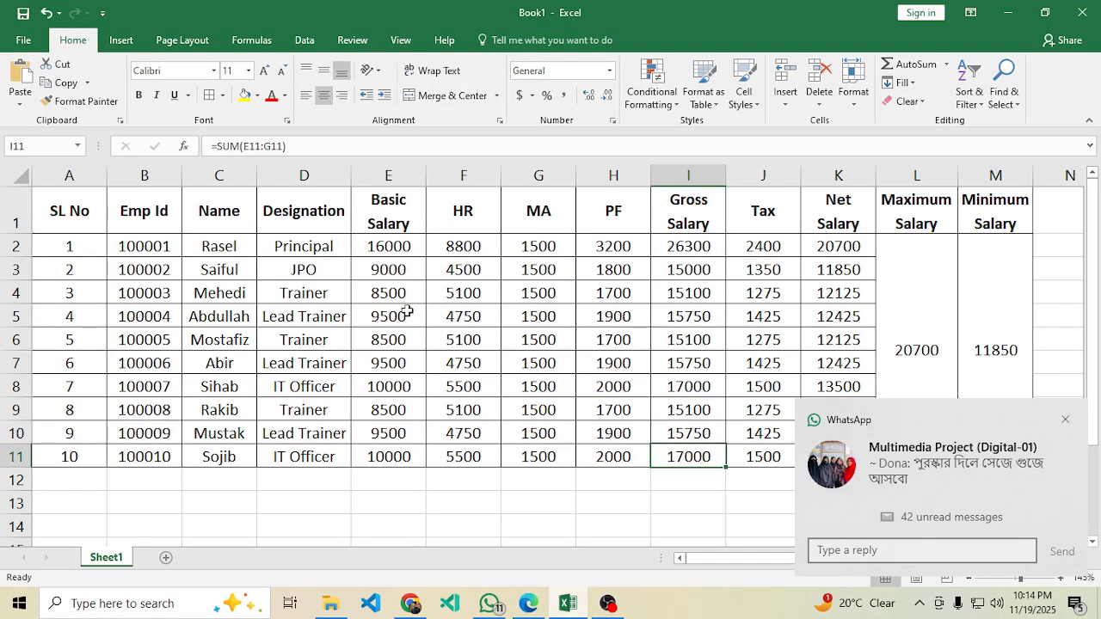
Insert an empty row above the table's header row.
left_click(1066, 421)
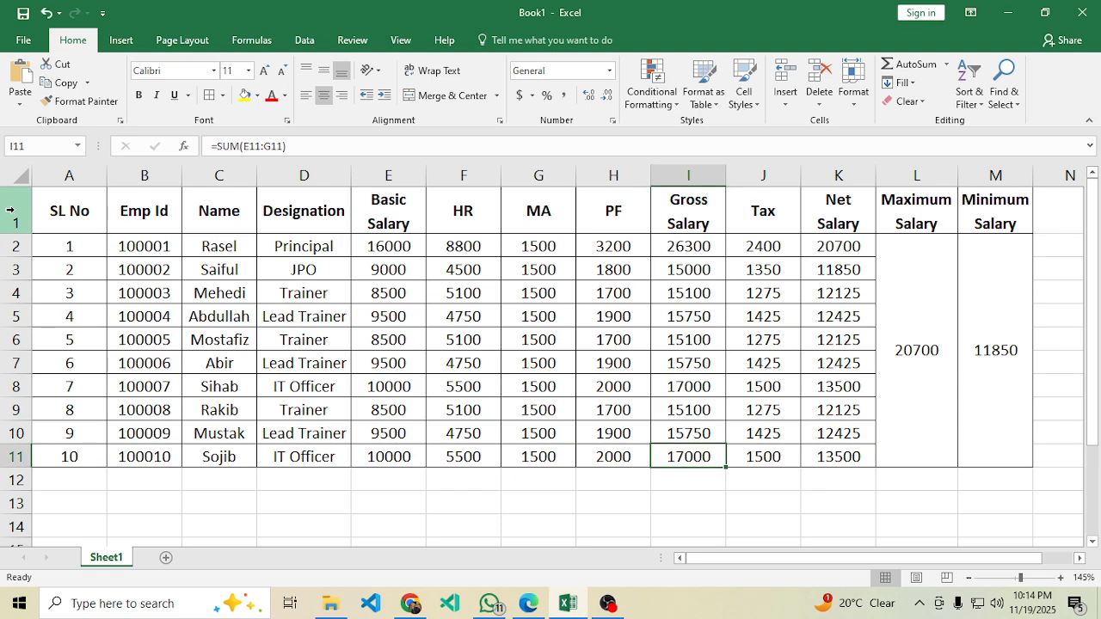
left_click(10, 210)
left_click(164, 341)
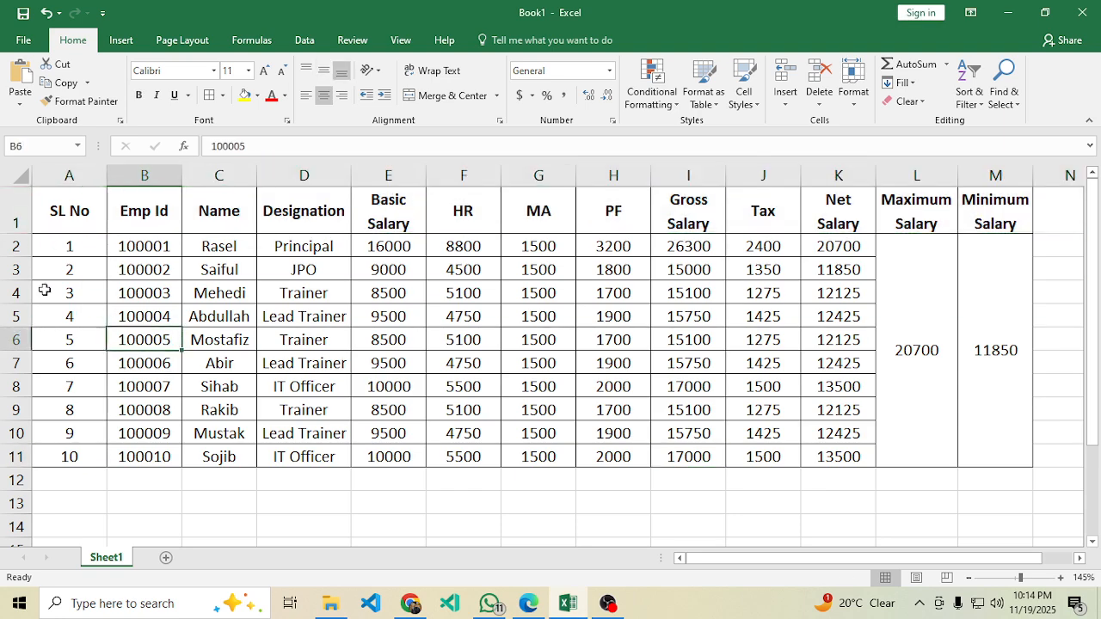
left_click(12, 219)
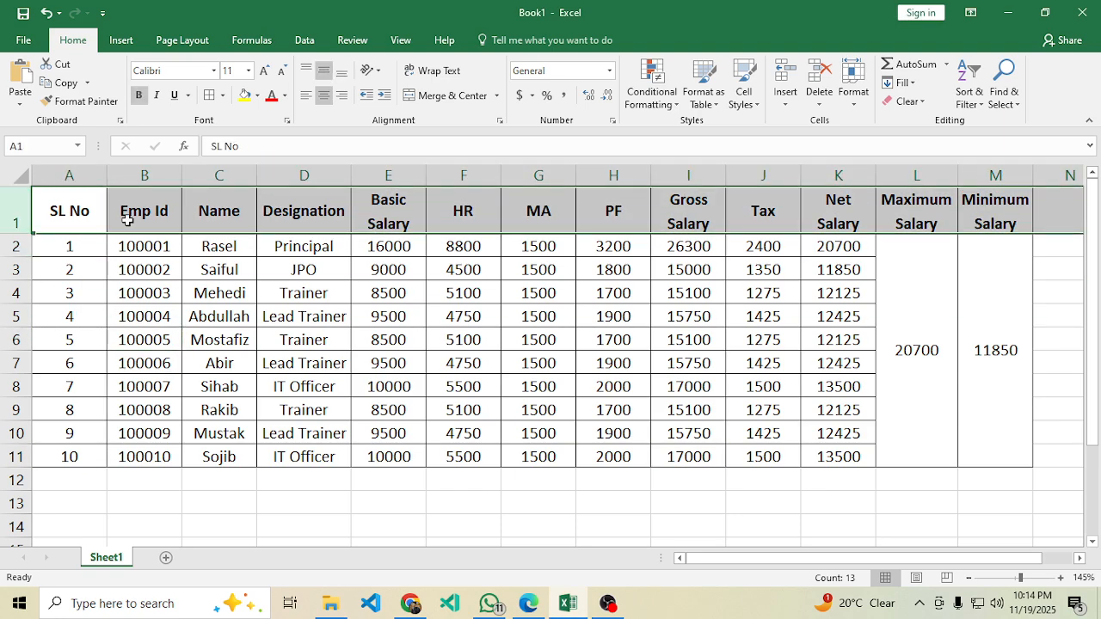
left_click(783, 80)
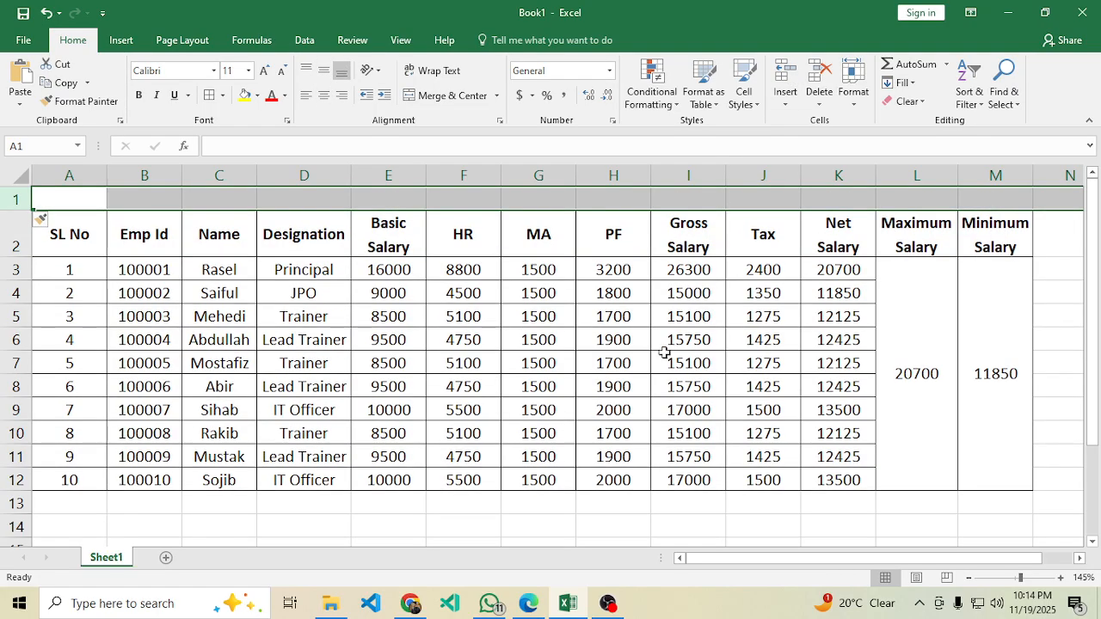
Merge A1:M1 and enter 'Multimedia IT' over 'Salary Sheet' as a two-line title, making row 1 taller.
left_click(934, 398)
left_click(1002, 199)
left_click_drag(1002, 199, 29, 193)
left_click(456, 96)
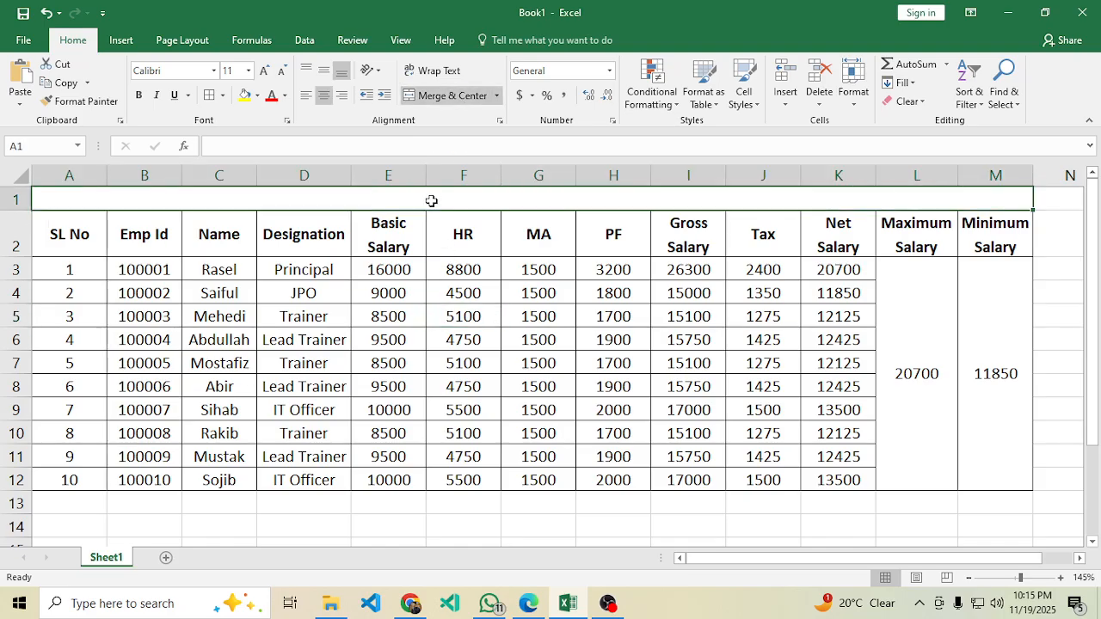
type("Multim")
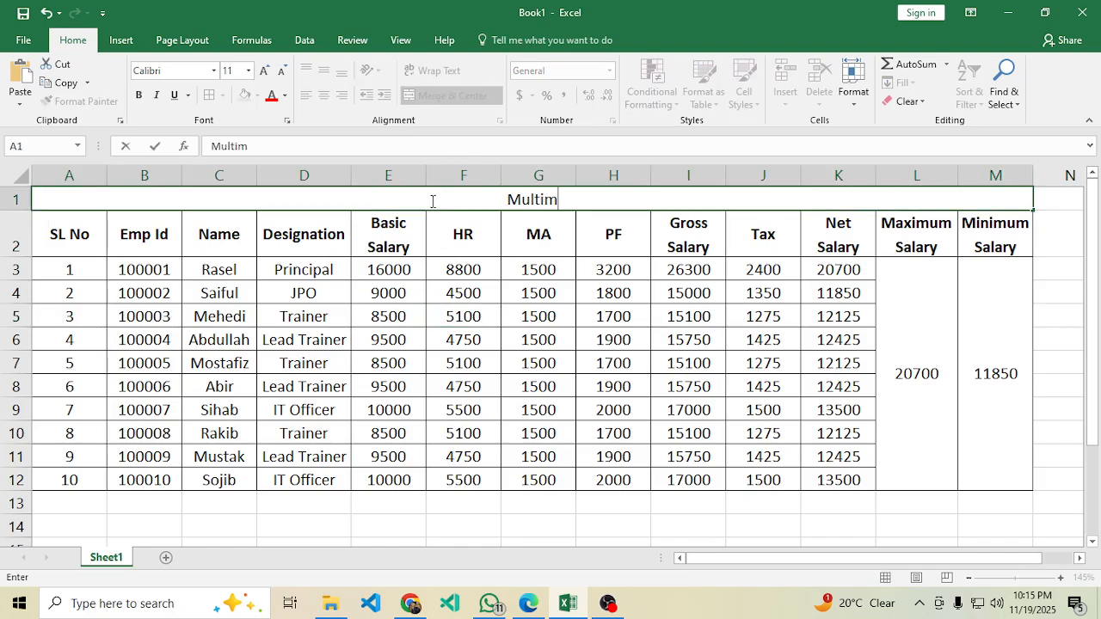
type("edia IT")
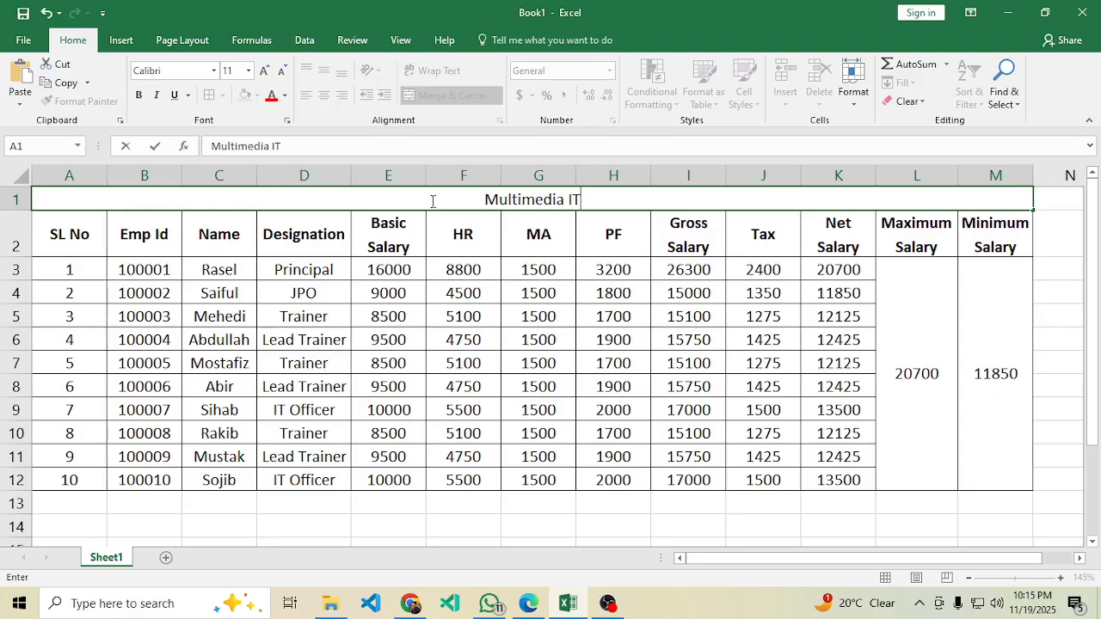
key("alt+Return")
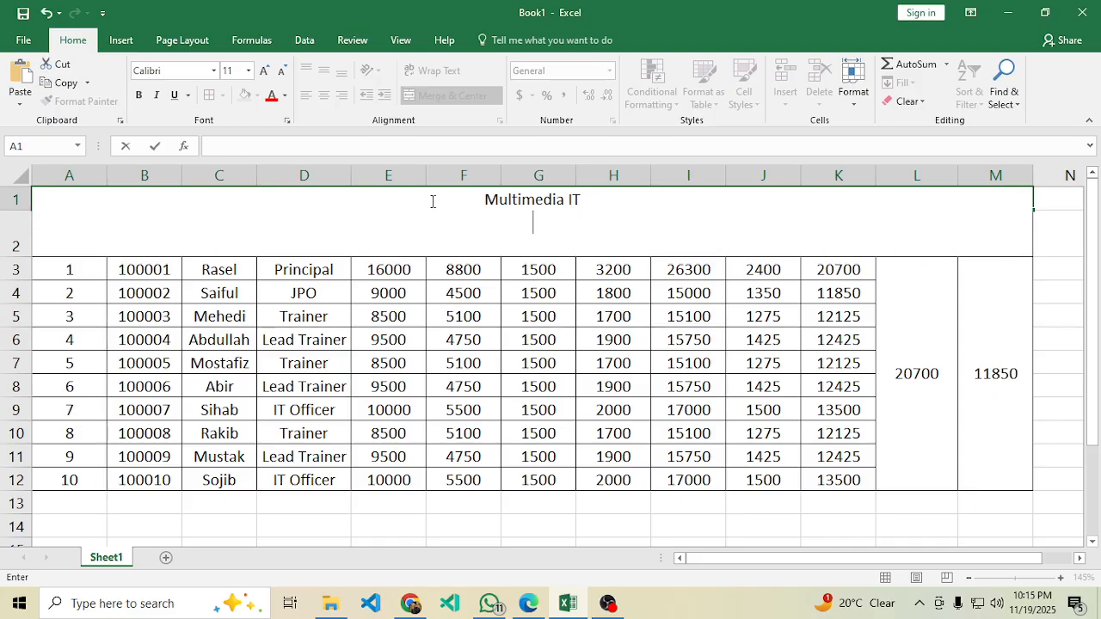
type("Salary Sheet")
key("Return")
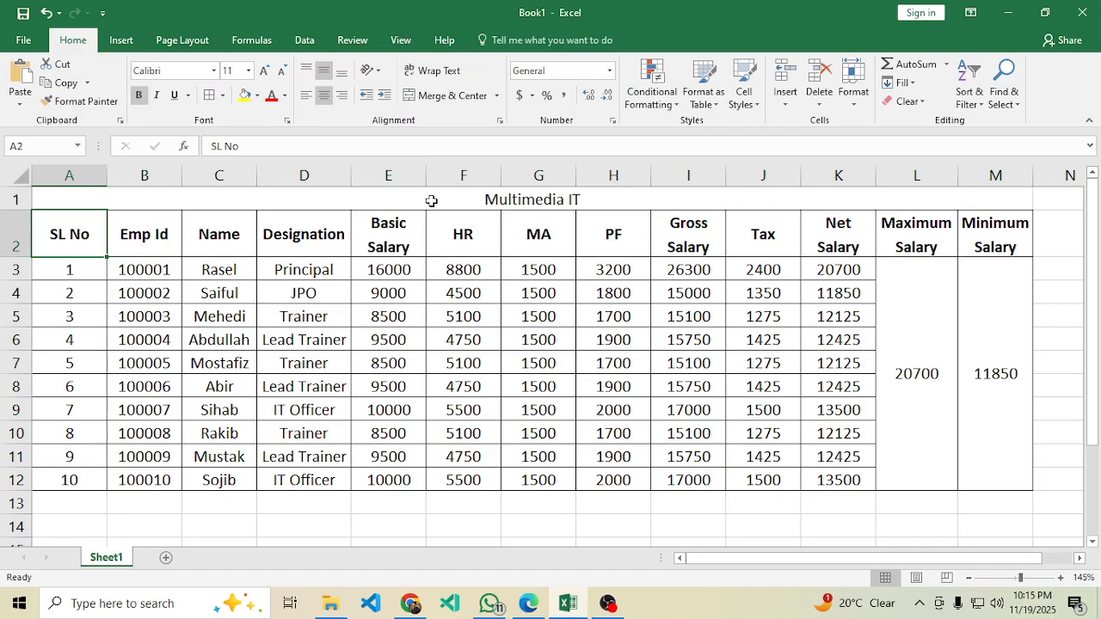
left_click_drag(19, 210, 19, 234)
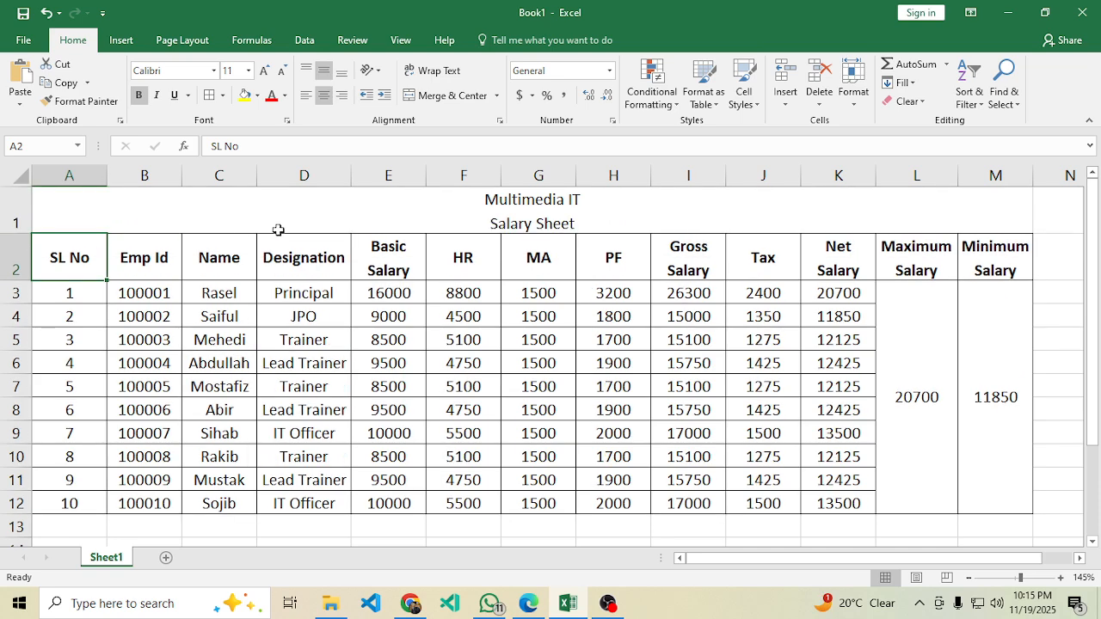
double_click(590, 200)
left_click_drag(596, 199, 482, 200)
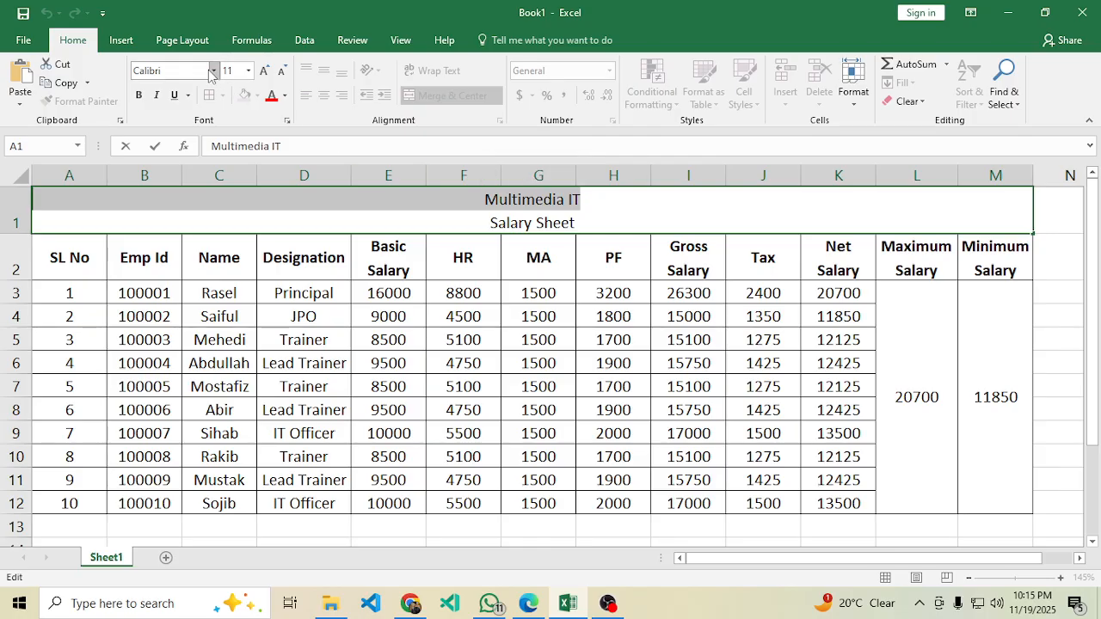
Set the 'Multimedia IT' title to Times New Roman, size 20.
left_click(170, 75)
type("Times New Roman")
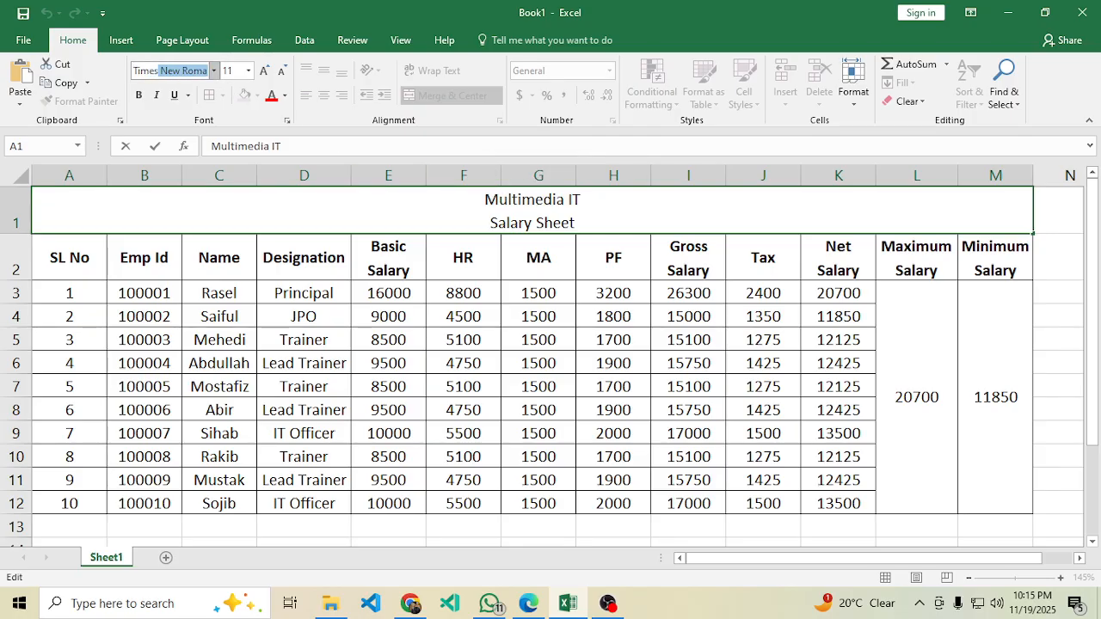
key("Return")
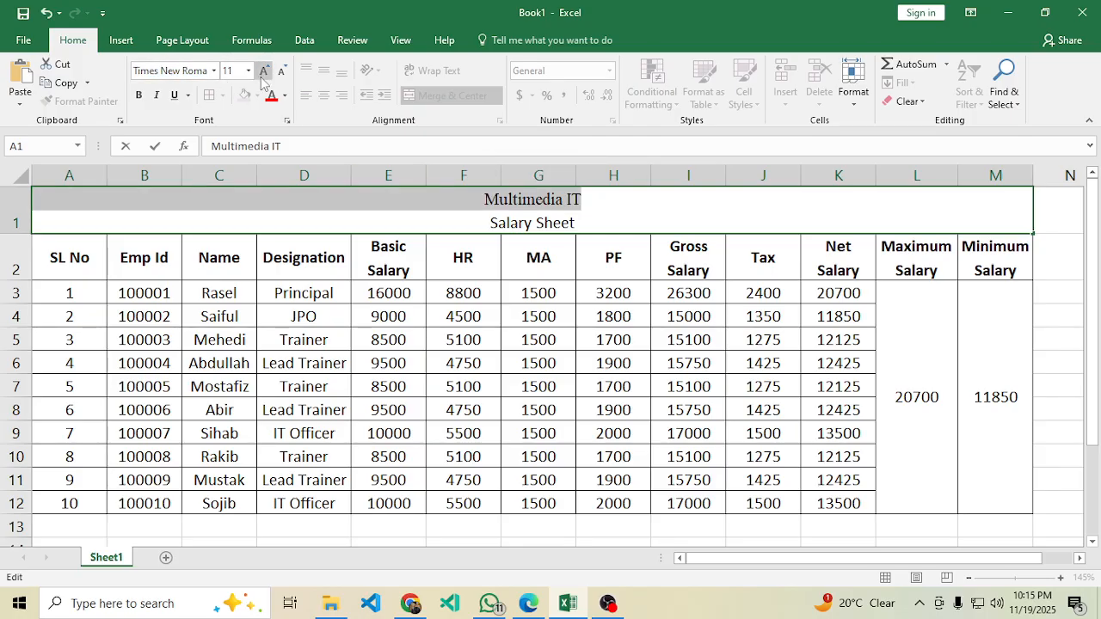
left_click(228, 71)
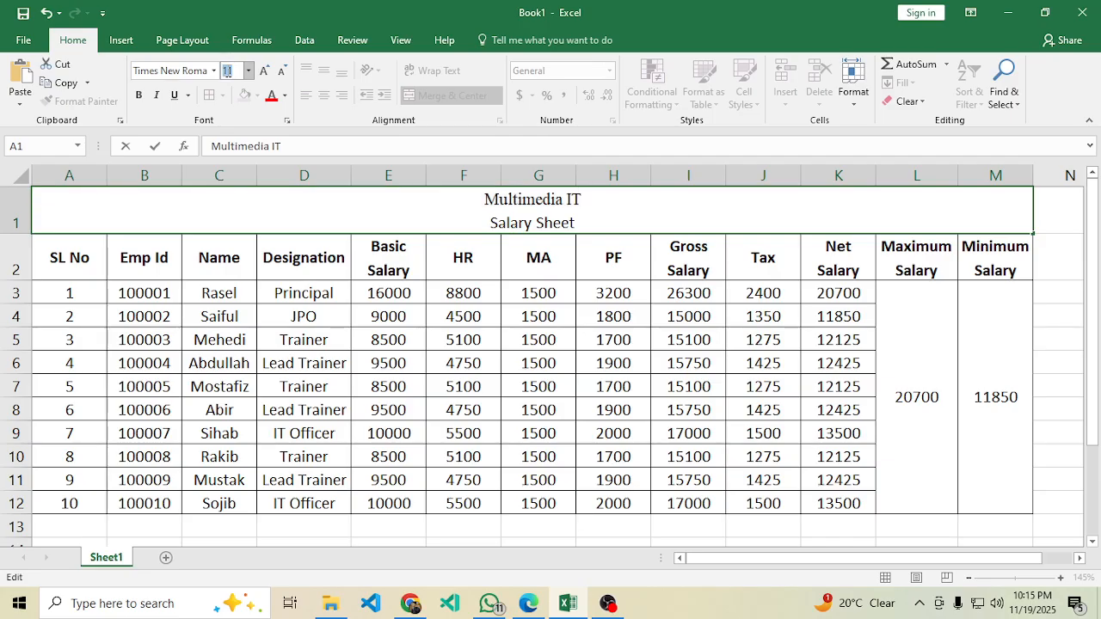
type("20")
key("Return")
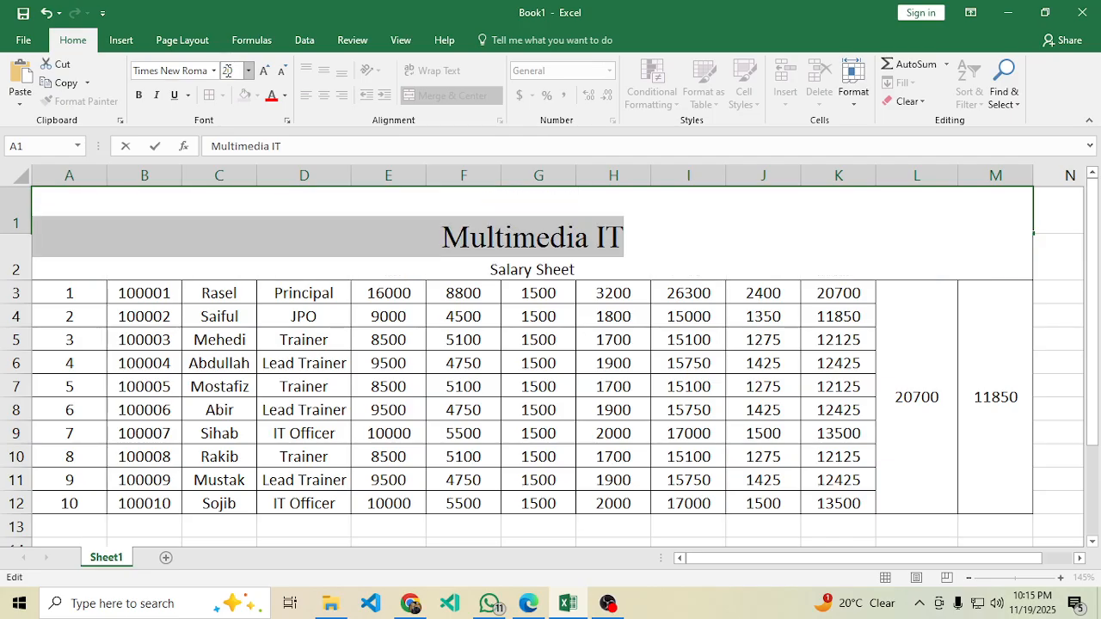
Make row 1 taller, middle-align the title, and check the PDF's subtitle size 14 rule.
left_click(485, 381)
left_click_drag(29, 235, 15, 263)
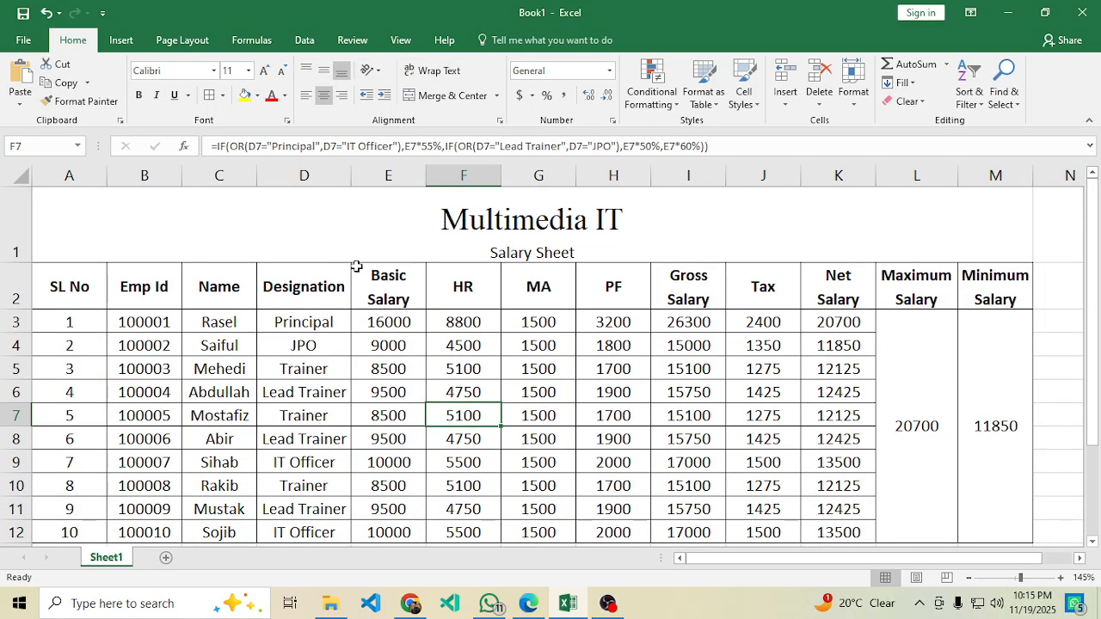
left_click(593, 251)
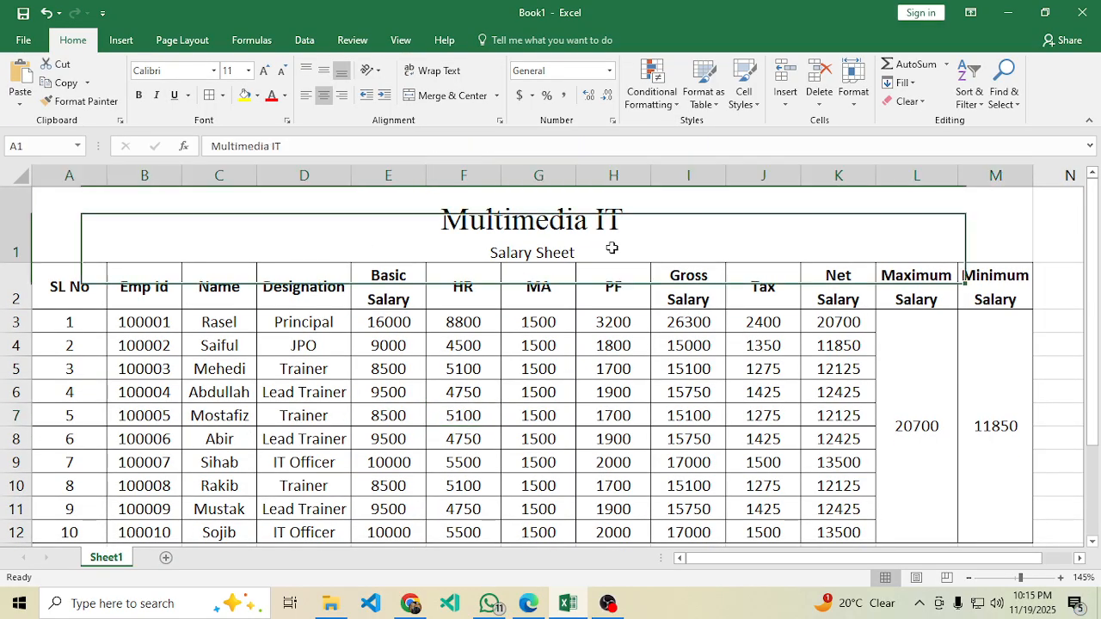
left_click(324, 73)
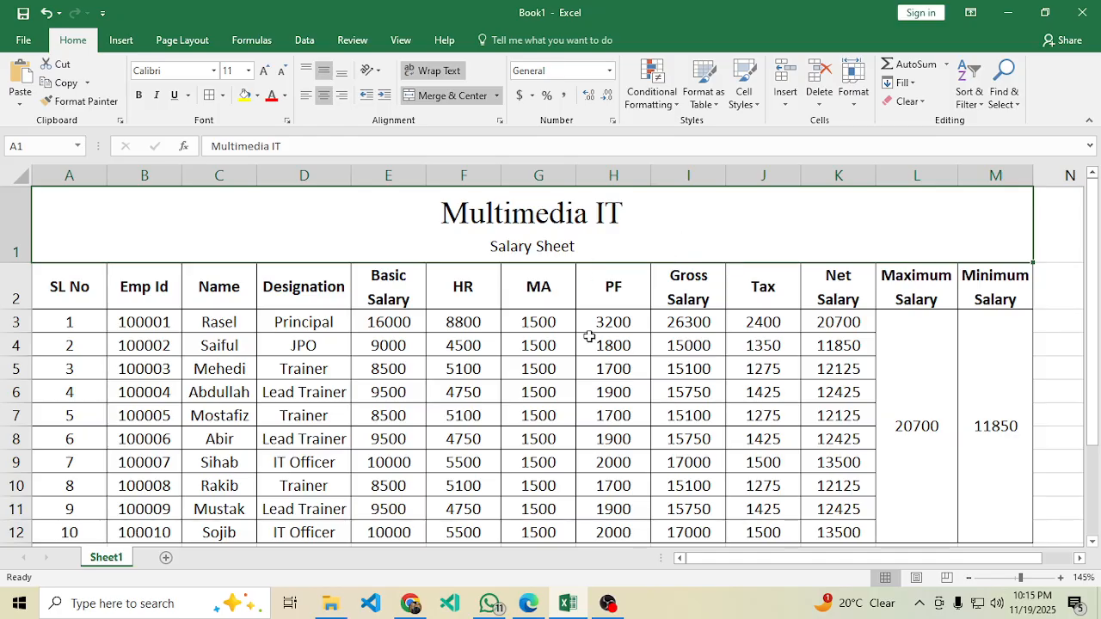
left_click(529, 603)
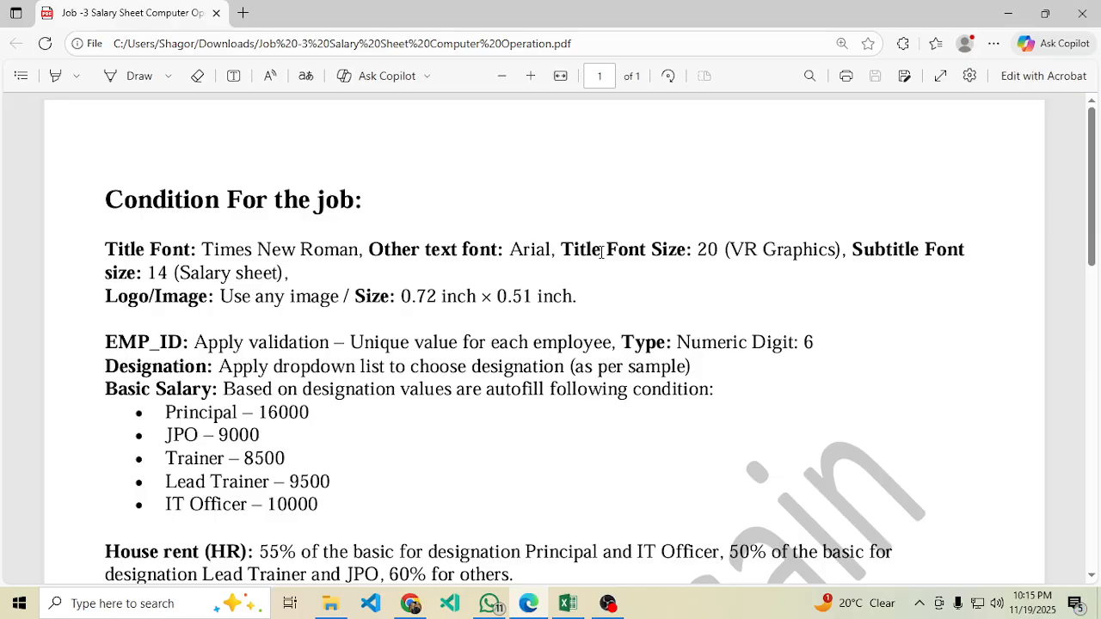
double_click(155, 273)
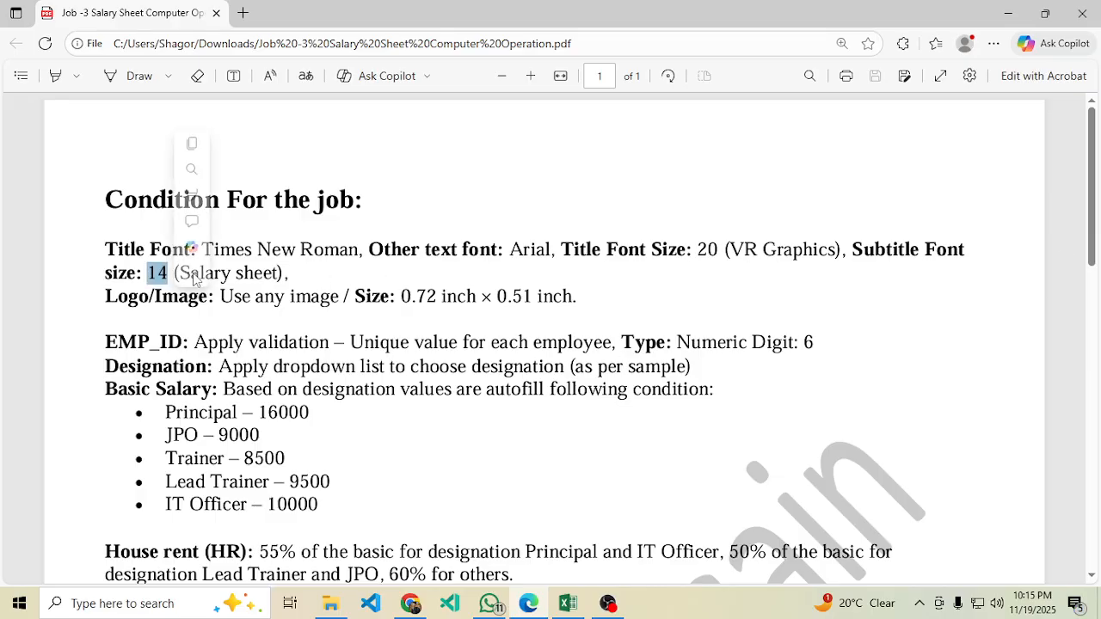
left_click(567, 603)
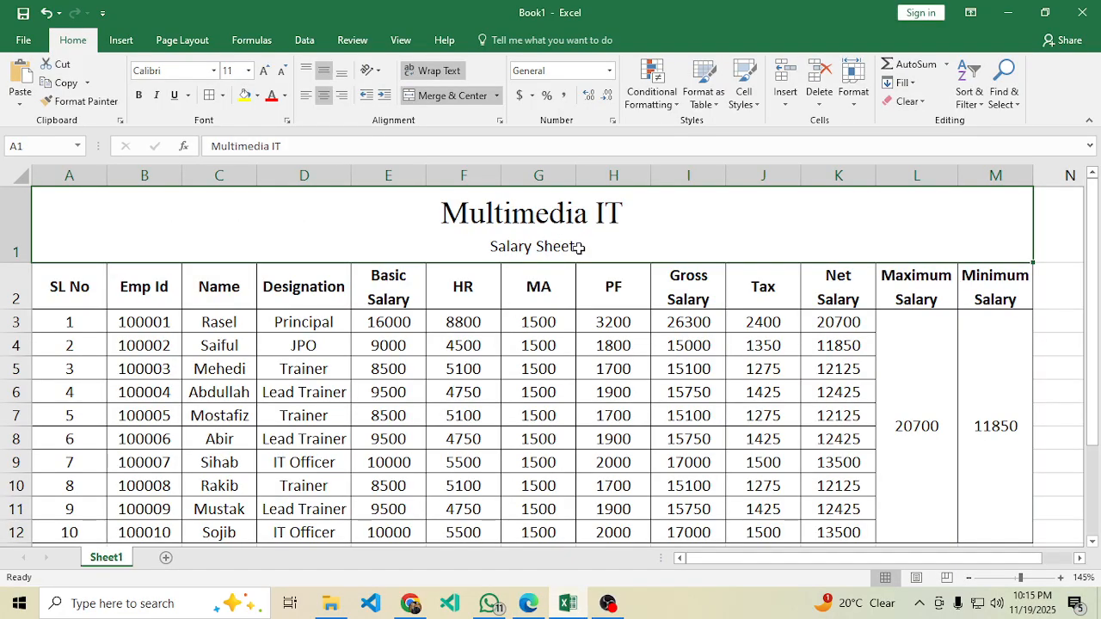
Change the 'Salary Sheet' subtitle font to Arial.
double_click(543, 248)
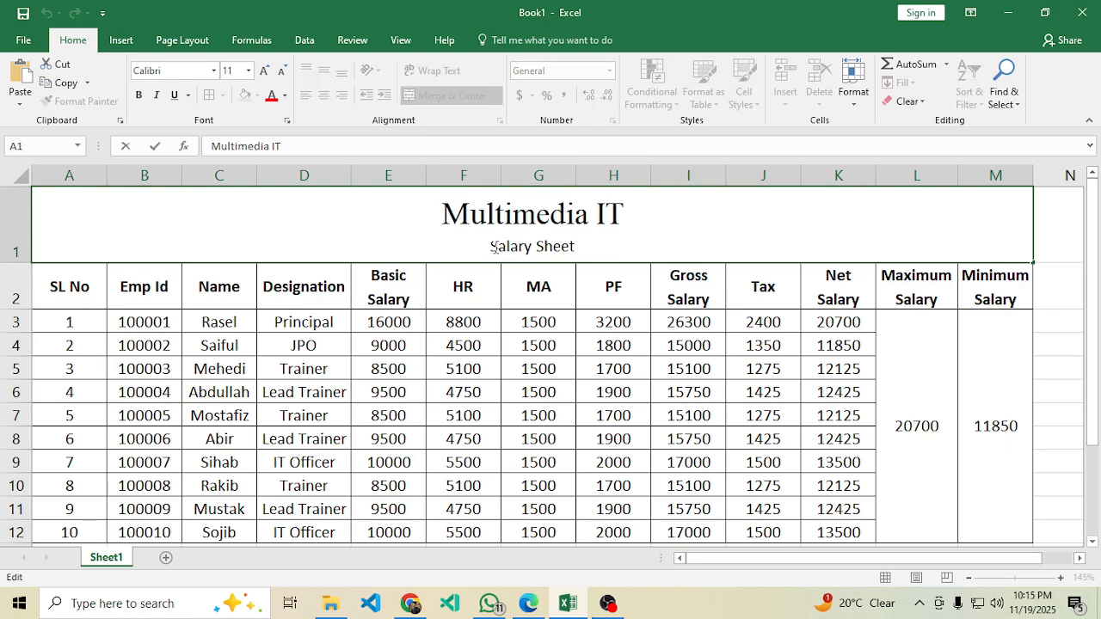
left_click_drag(494, 248, 578, 247)
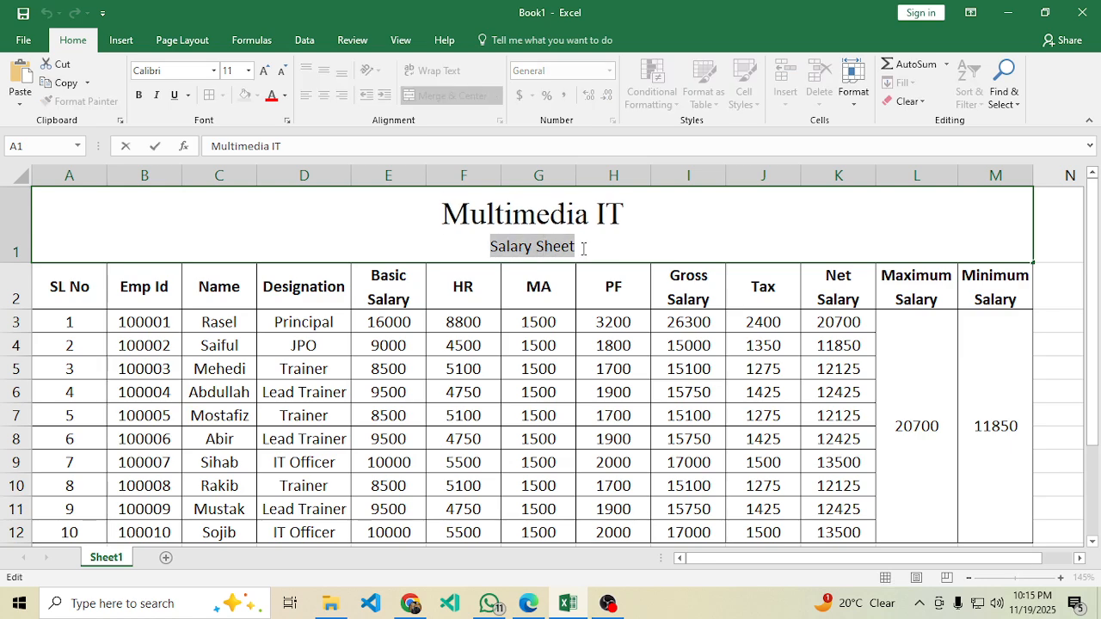
left_click(213, 71)
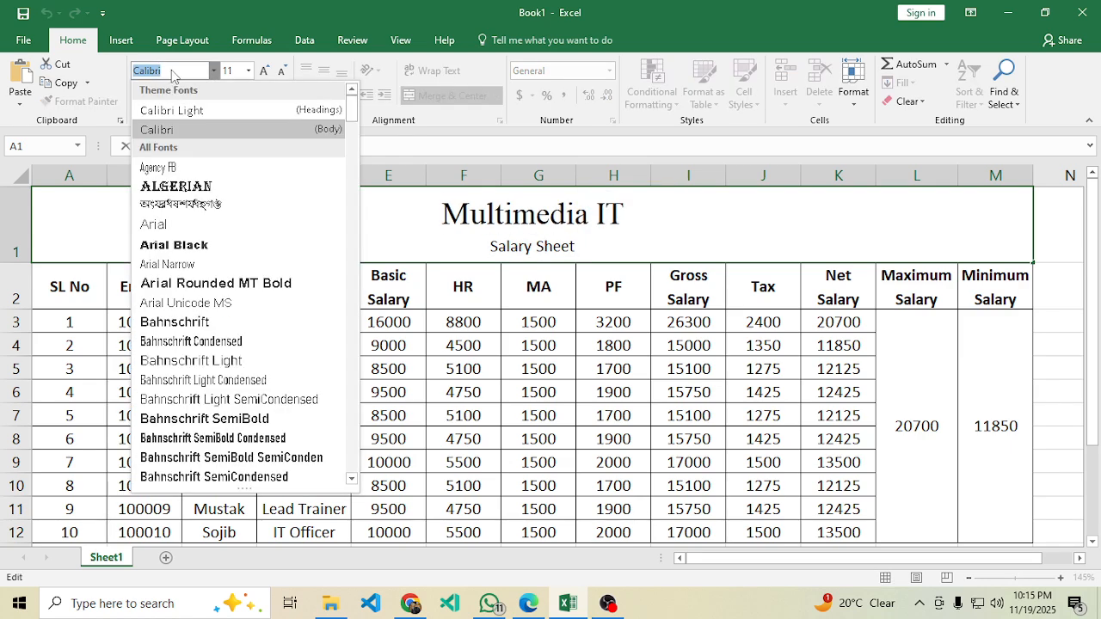
key("Down")
key("Down")
key("Down")
key("Down")
key("Return")
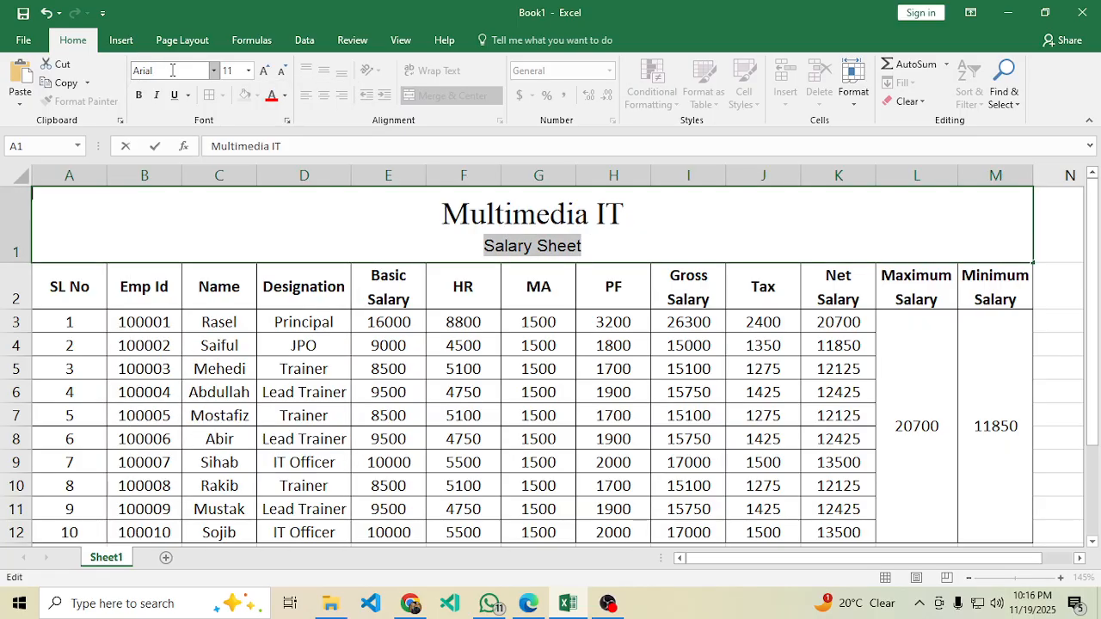
left_click(728, 349)
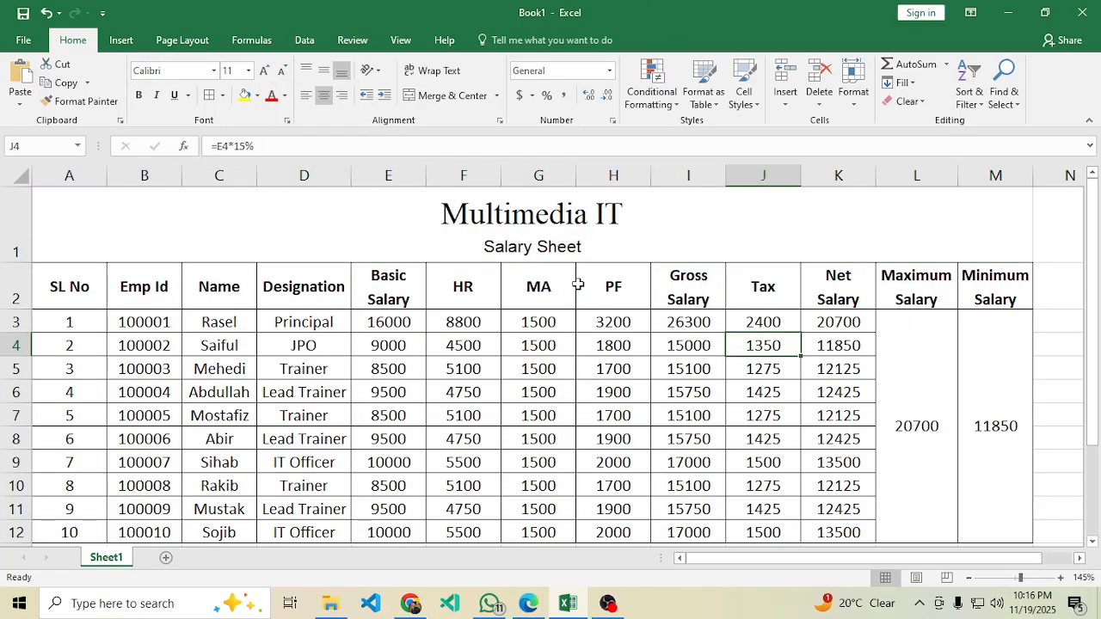
Set the 'Salary Sheet' subtitle font size to 14.
left_click(575, 224)
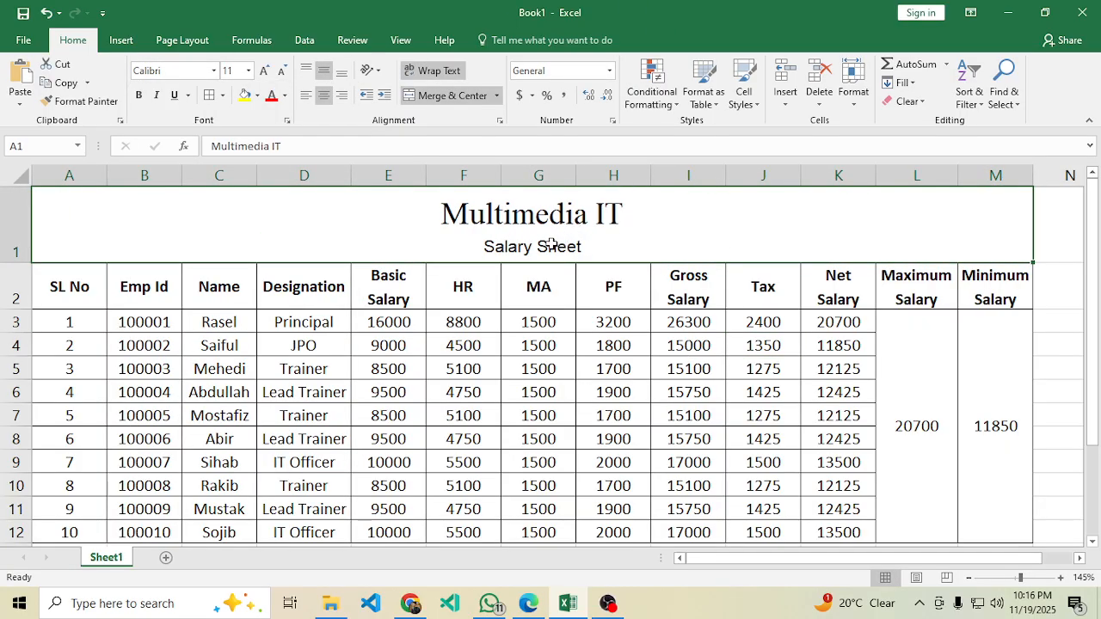
double_click(554, 245)
left_click_drag(601, 249, 420, 246)
left_click(231, 71)
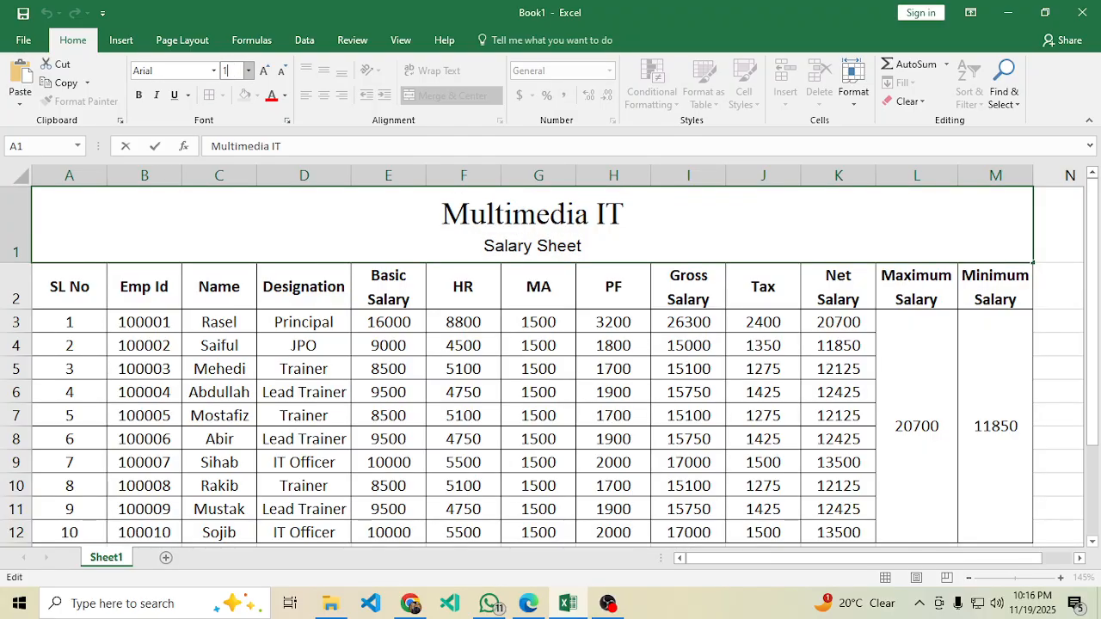
type("14")
key("Return")
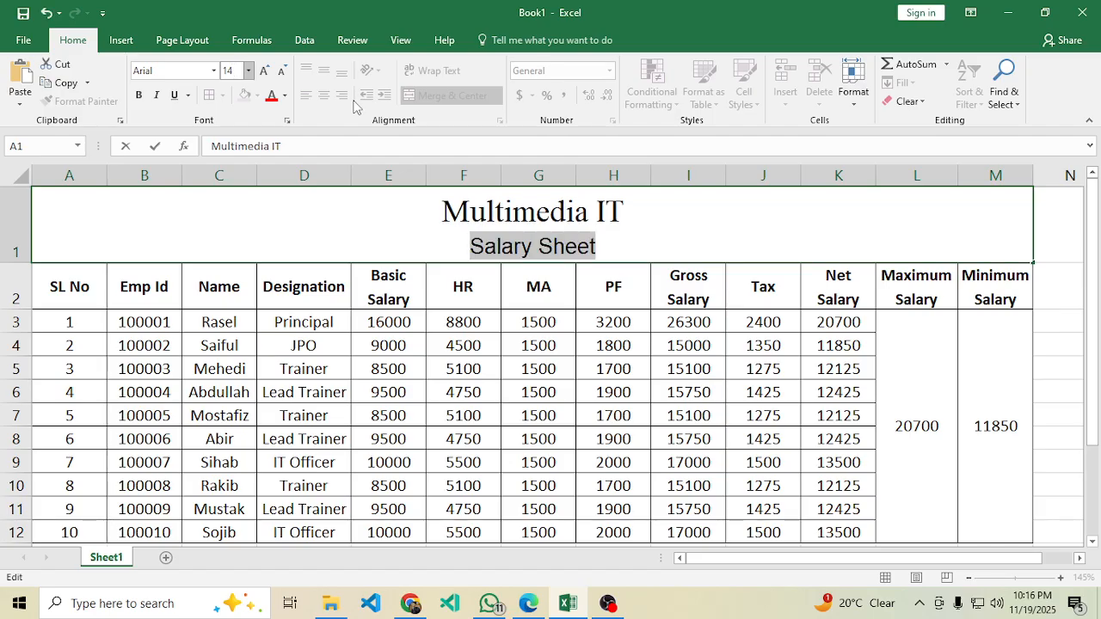
left_click(533, 340)
left_click(492, 248)
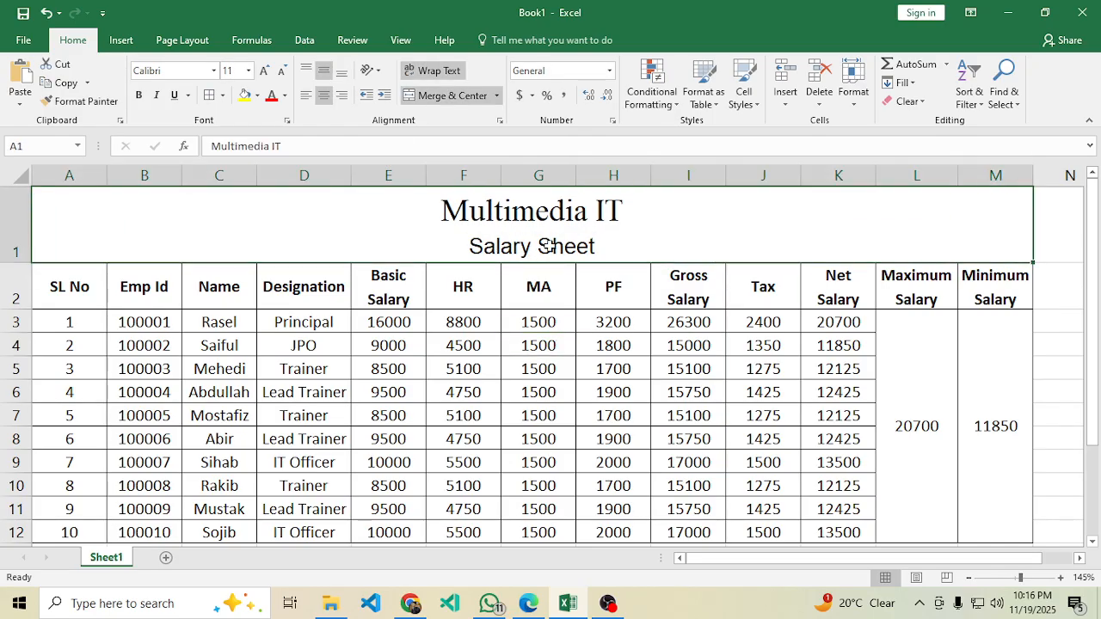
left_click(528, 603)
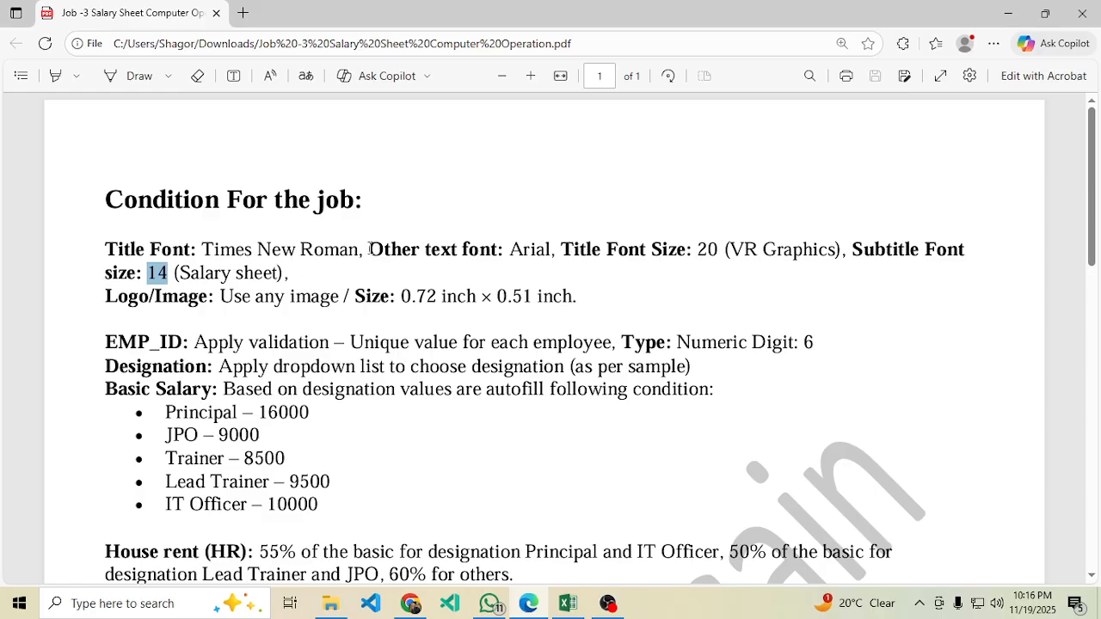
Note the Arial font requirement in the PDF and select the salary table A2:M12.
left_click_drag(369, 248, 544, 250)
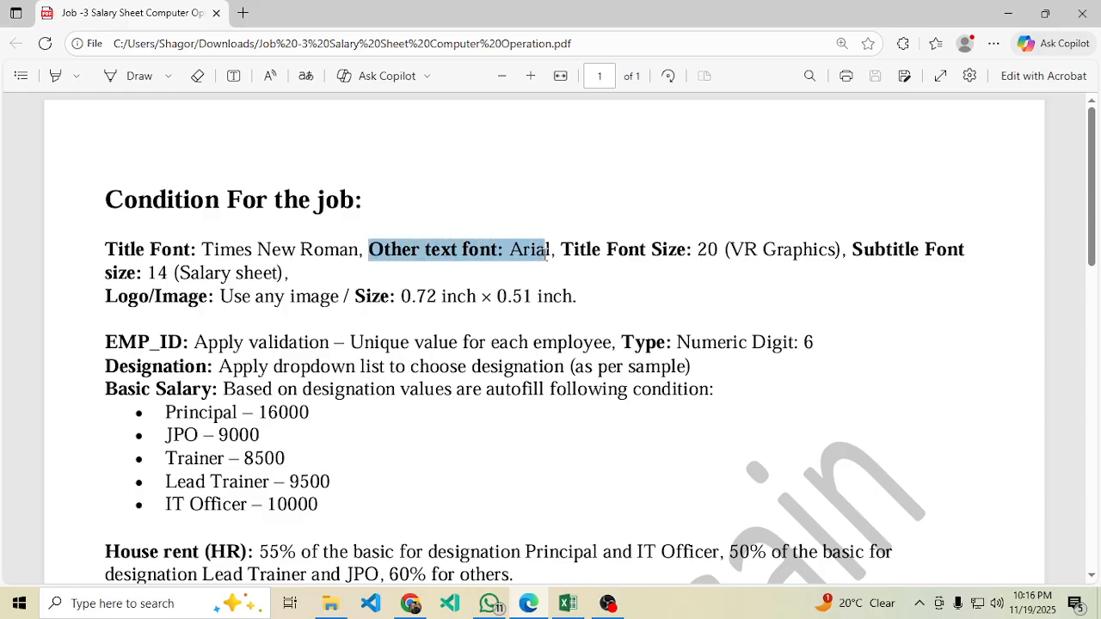
left_click(580, 423)
left_click(567, 603)
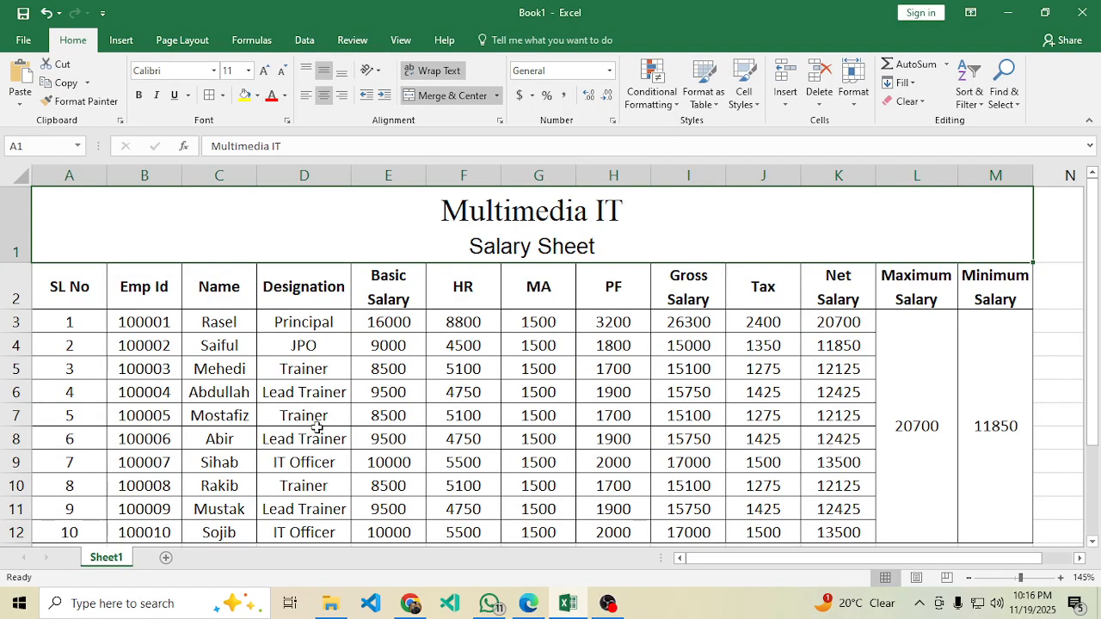
left_click(316, 433)
left_click_drag(82, 288, 993, 344)
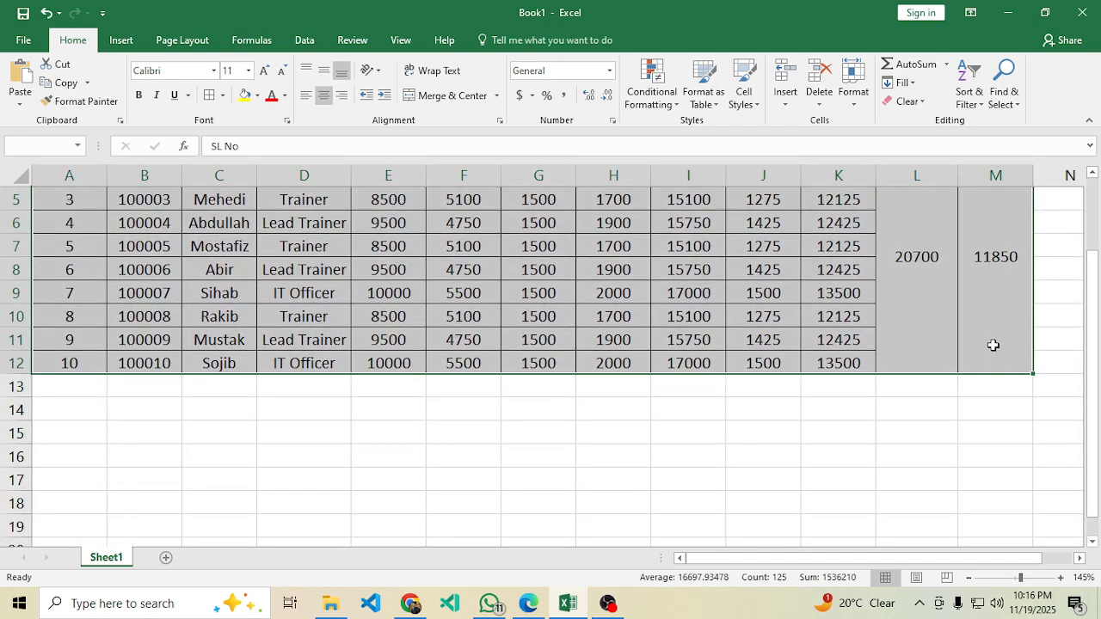
scroll(926, 401, "up", 2)
left_click(528, 603)
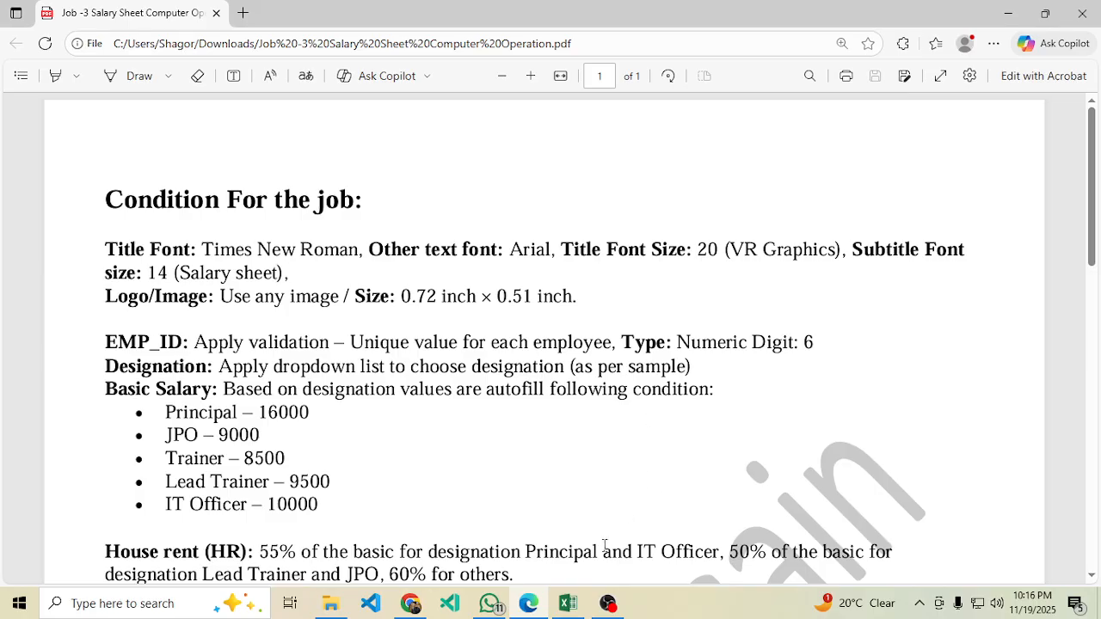
left_click(568, 603)
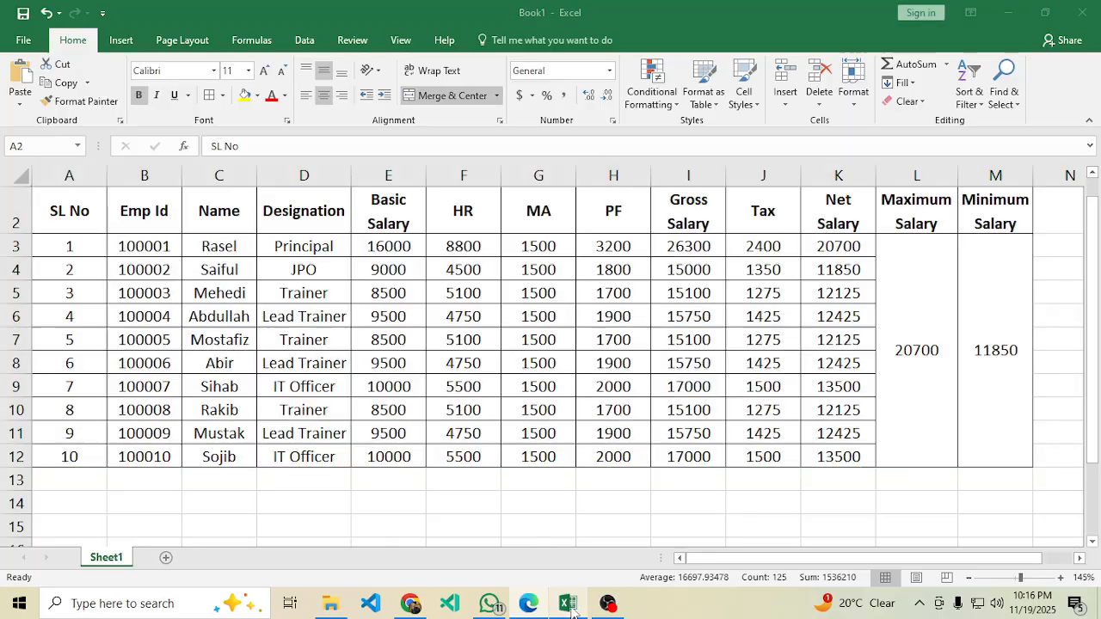
Apply the Arial font to the selected table A2:M12.
scroll(594, 371, "up", 1)
scroll(564, 379, "down", 1)
scroll(541, 370, "up", 1)
left_click(148, 73)
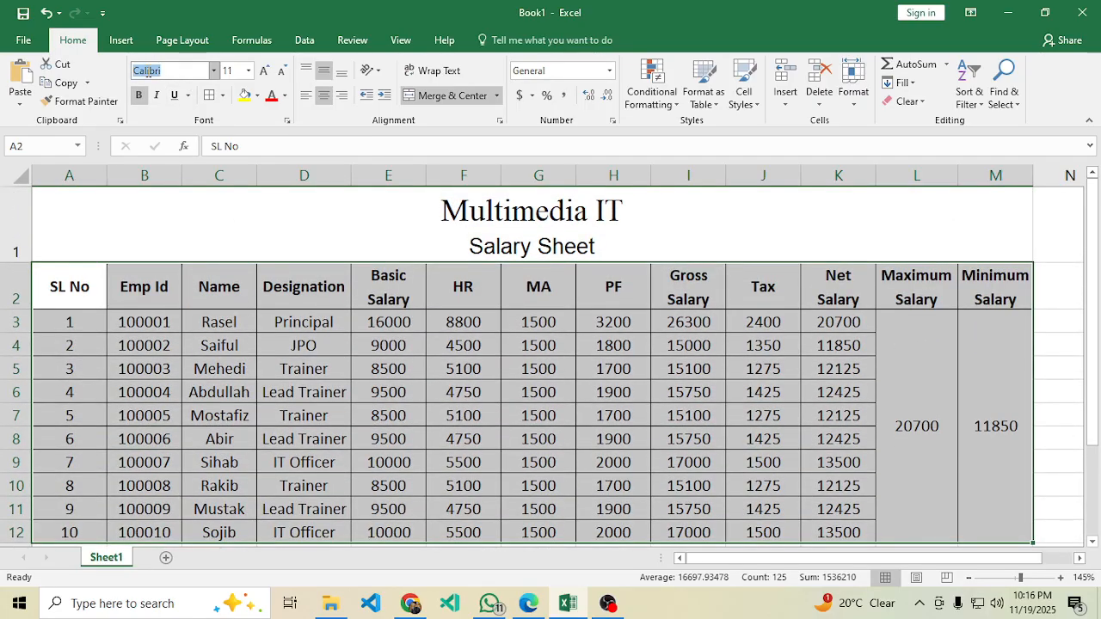
type("Arial")
key("Return")
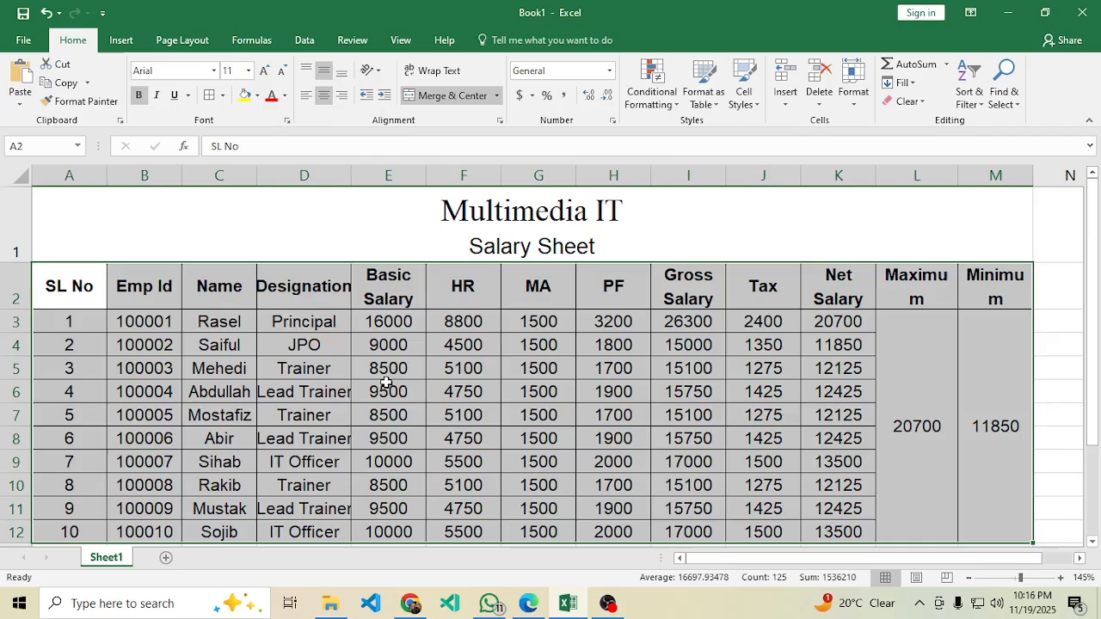
Autofit Designation column D, widen Basic Salary column E, and dismiss the notification panels.
left_click(390, 392)
double_click(353, 169)
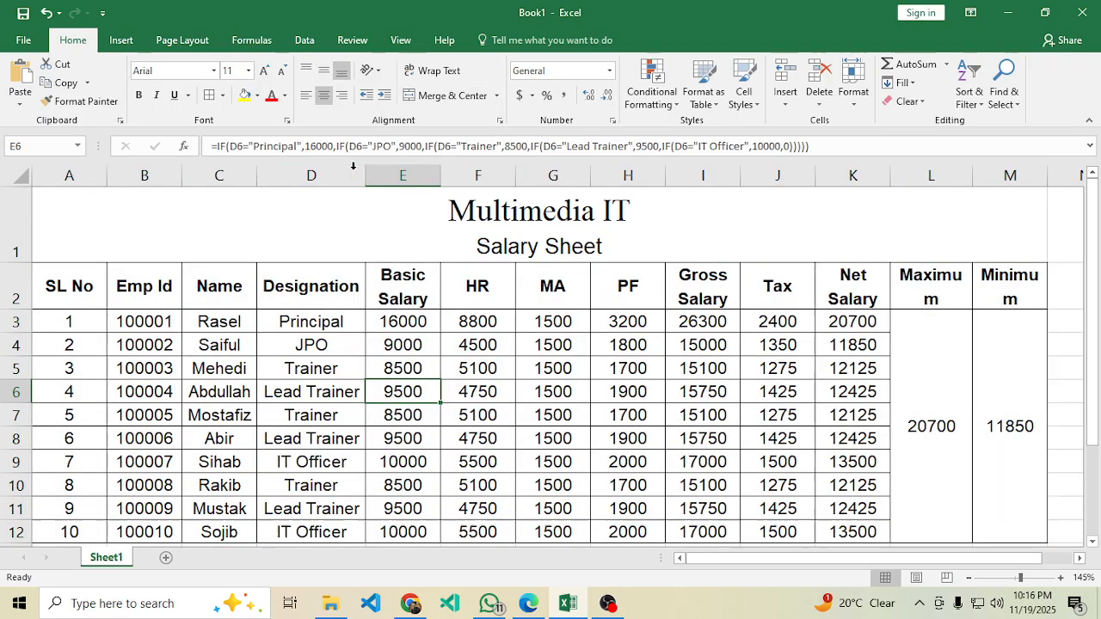
left_click_drag(439, 175, 453, 176)
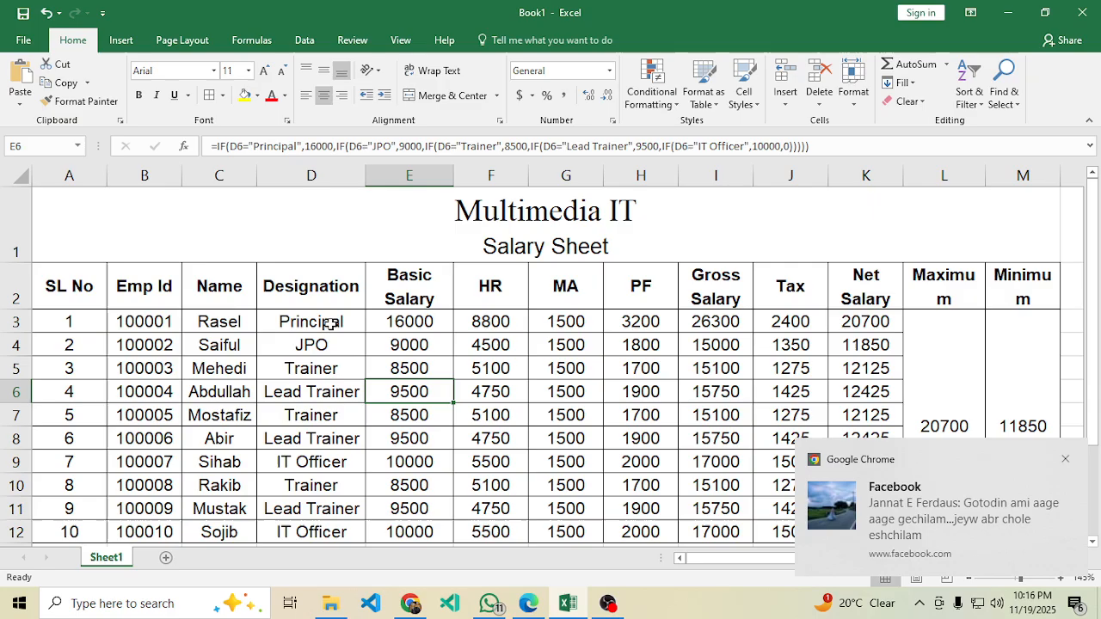
left_click(1078, 606)
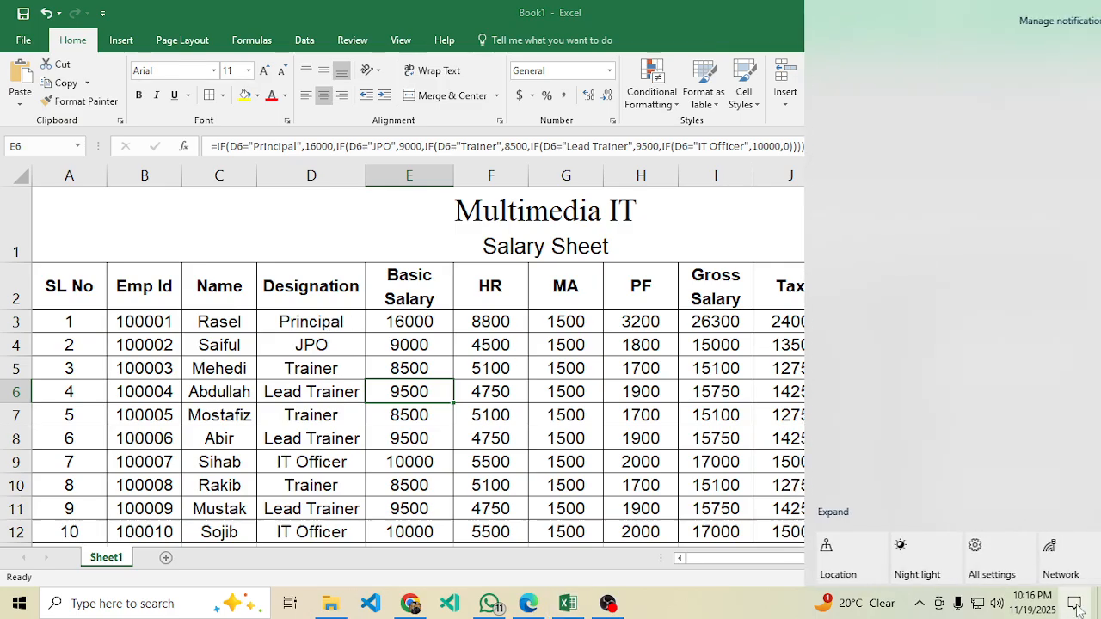
left_click(1032, 603)
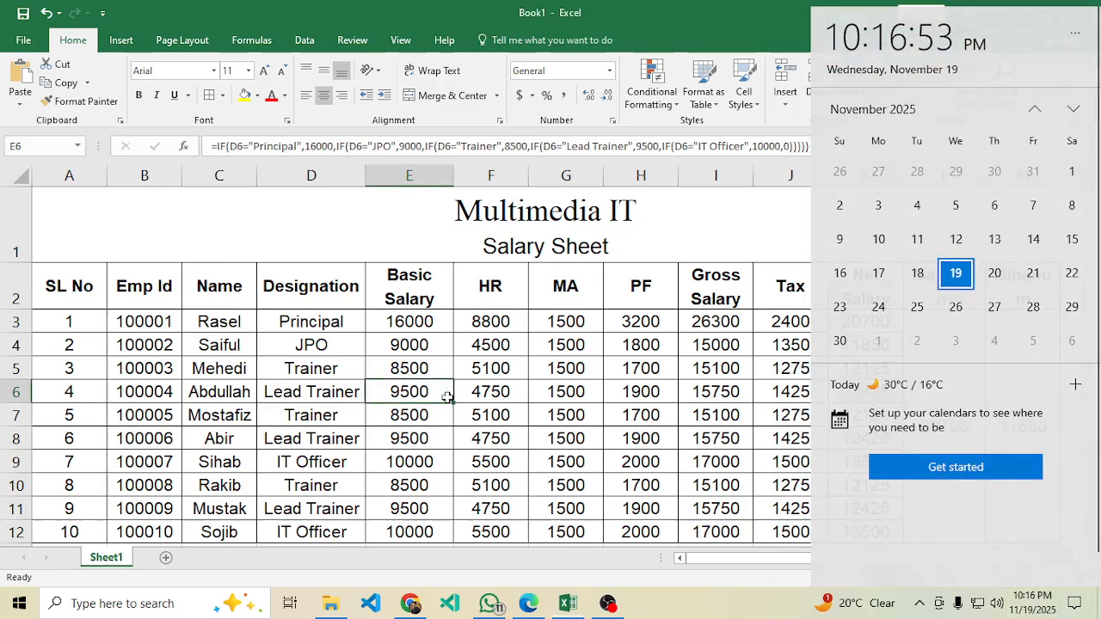
left_click(447, 396)
left_click(593, 290)
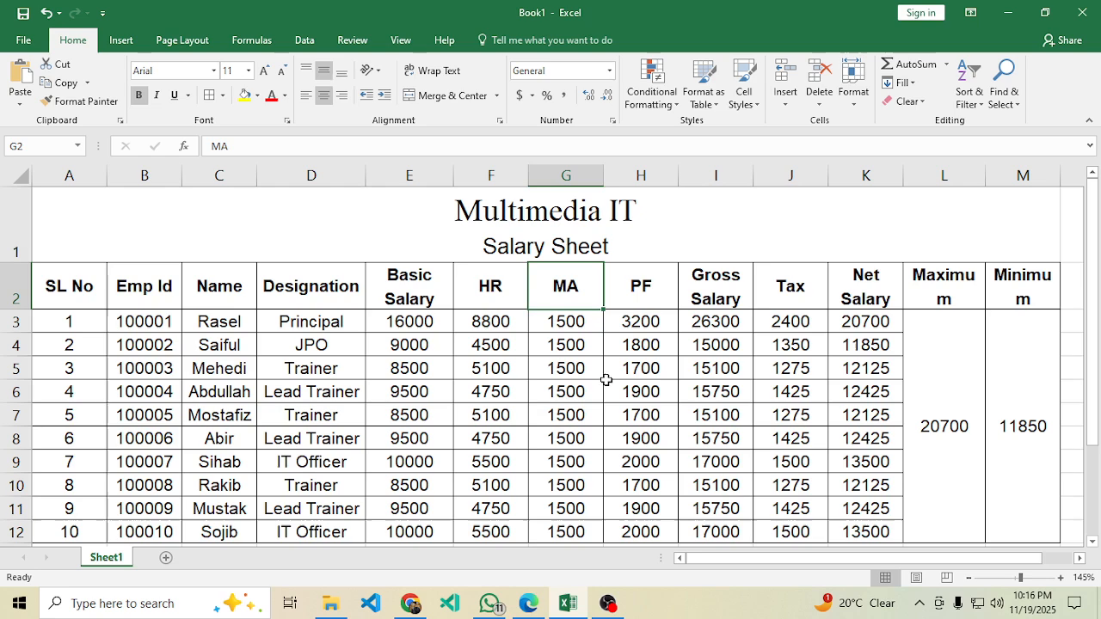
Check the subtitle and 0.72 × 0.51 inch logo size requirements, then select the merged title cell.
left_click(528, 603)
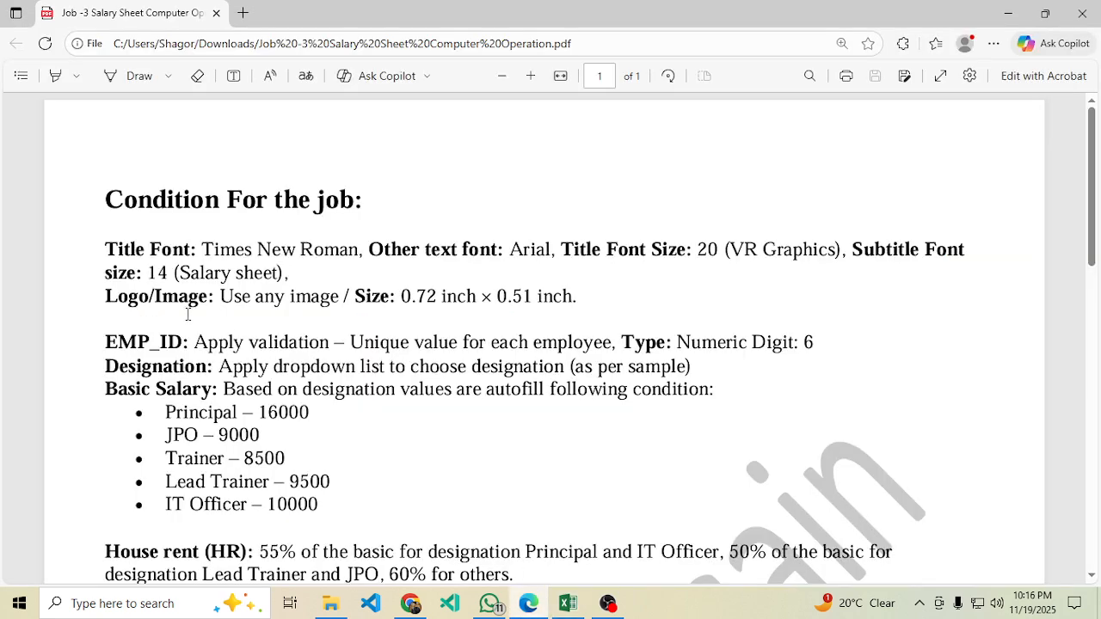
double_click(159, 281)
left_click_drag(215, 287, 229, 295)
left_click(277, 315)
double_click(422, 296)
left_click(571, 341)
left_click(568, 603)
left_click(258, 245)
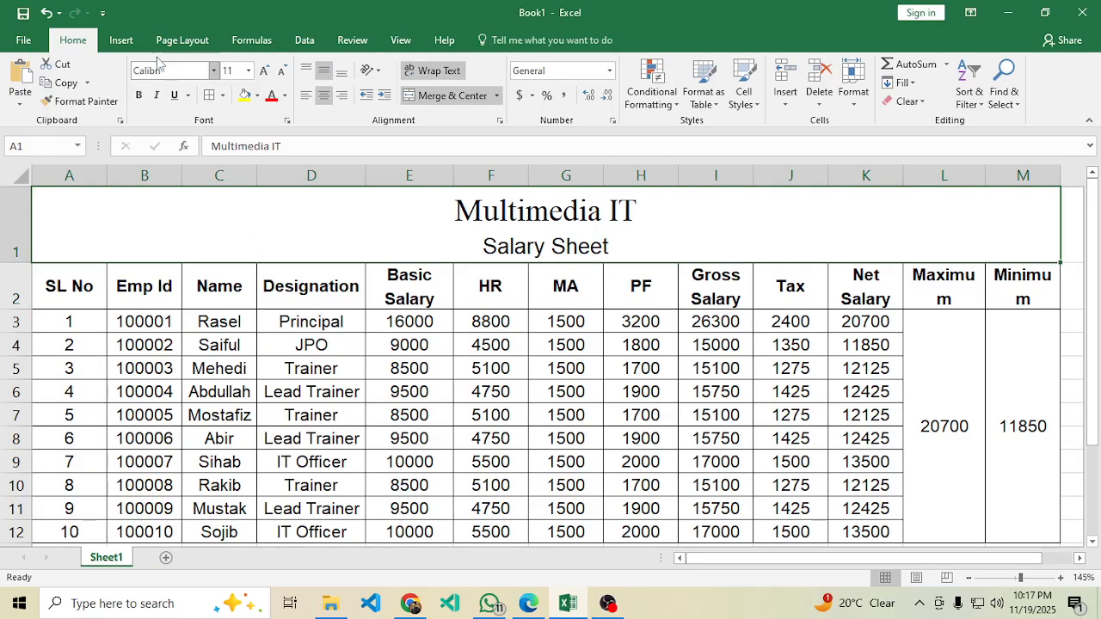
Insert the picture Bangladesh_Cricket_Board_Logo.svg.png from the Downloads folder into the sheet.
left_click(120, 41)
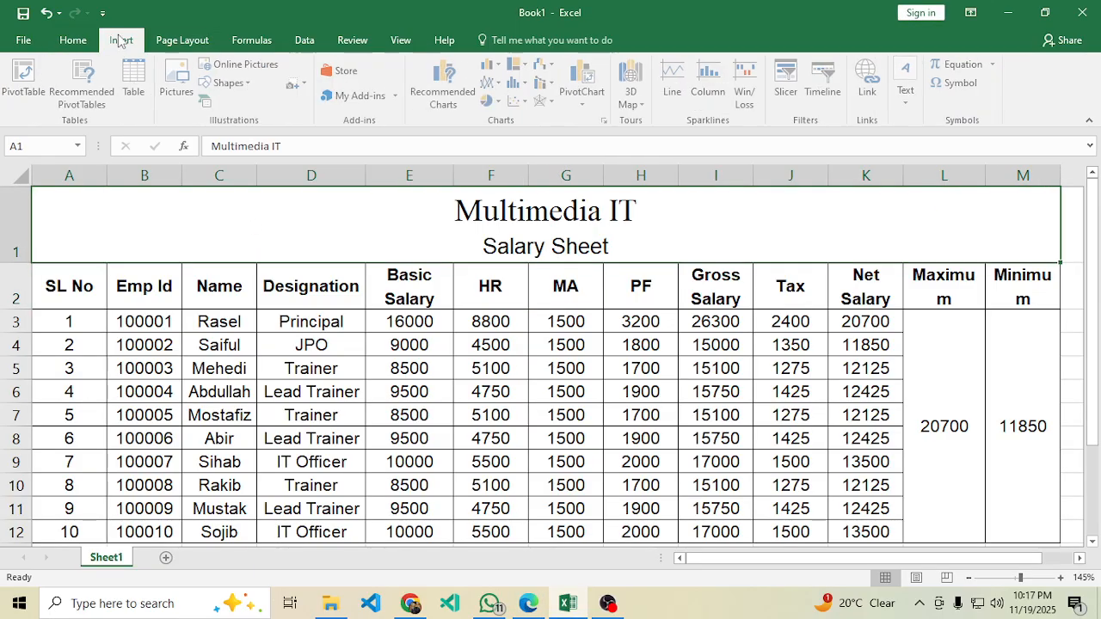
left_click(177, 86)
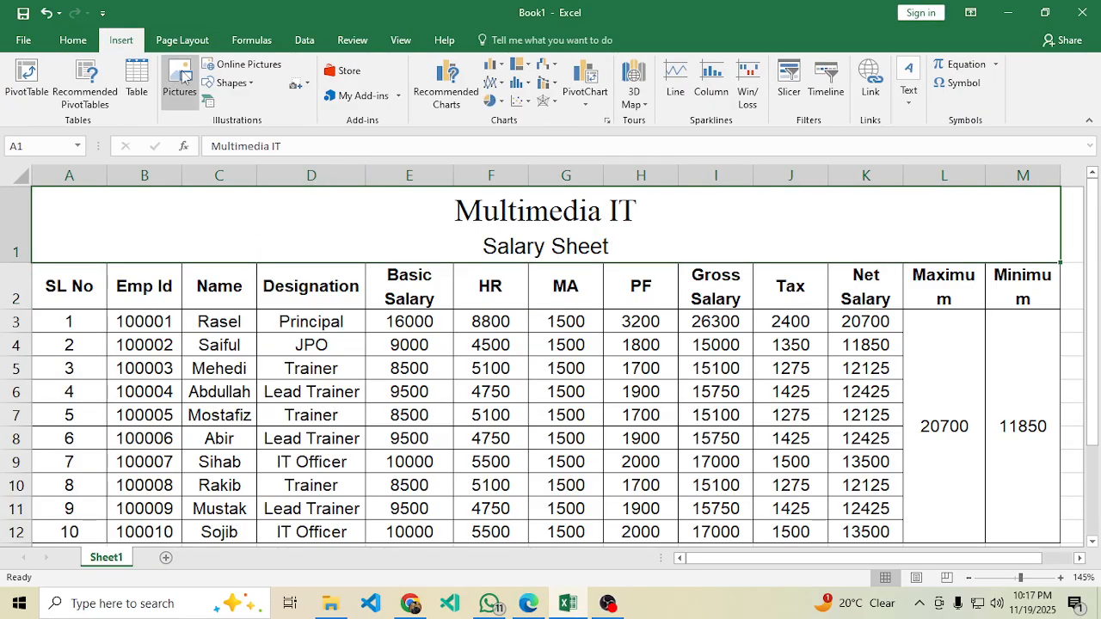
left_click(79, 172)
scroll(249, 189, "down", 3)
scroll(258, 194, "down", 5)
scroll(309, 208, "up", 3)
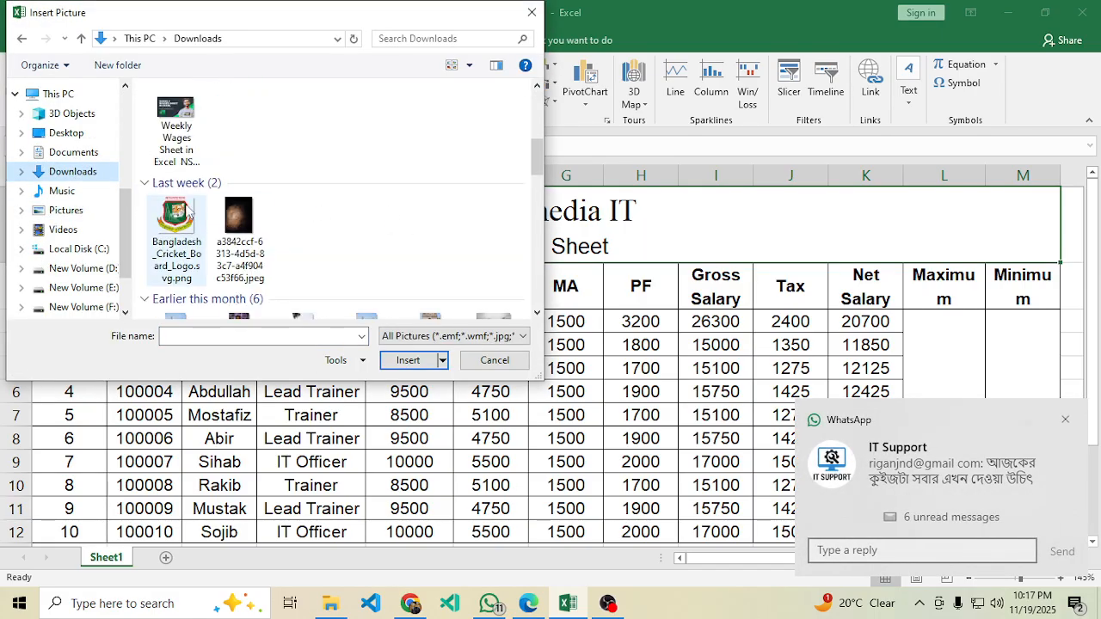
left_click(185, 210)
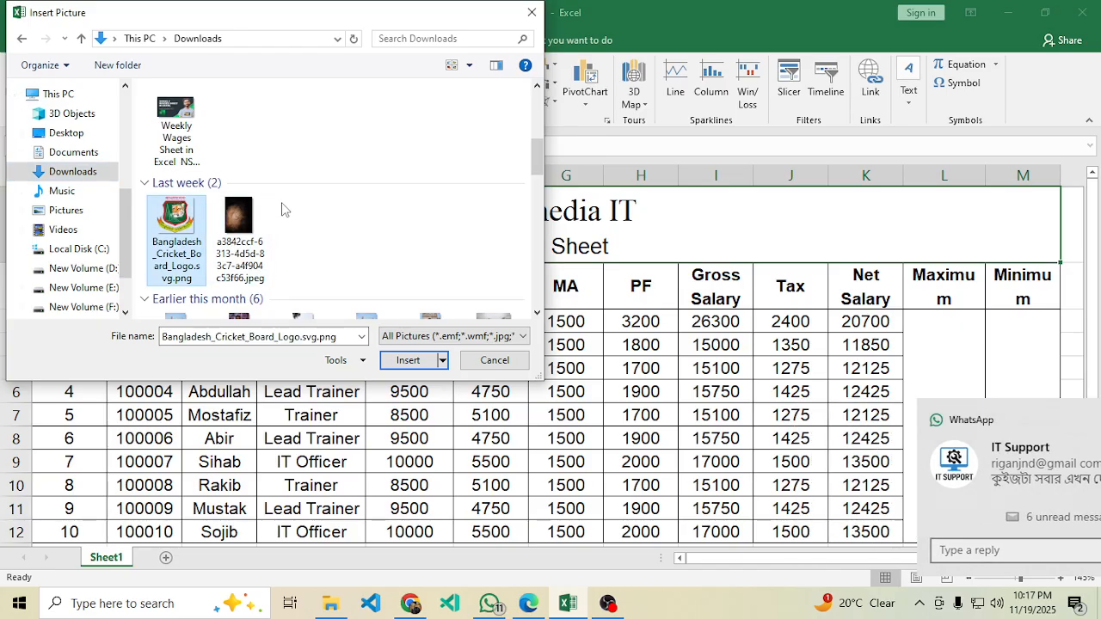
left_click(411, 365)
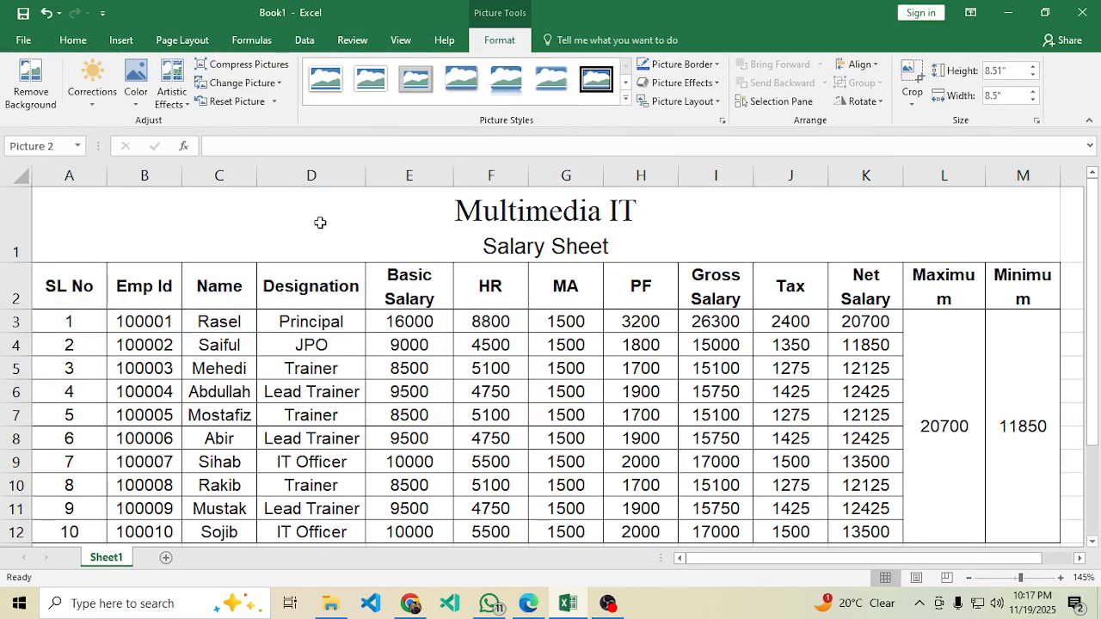
scroll(550, 334, "down", 4)
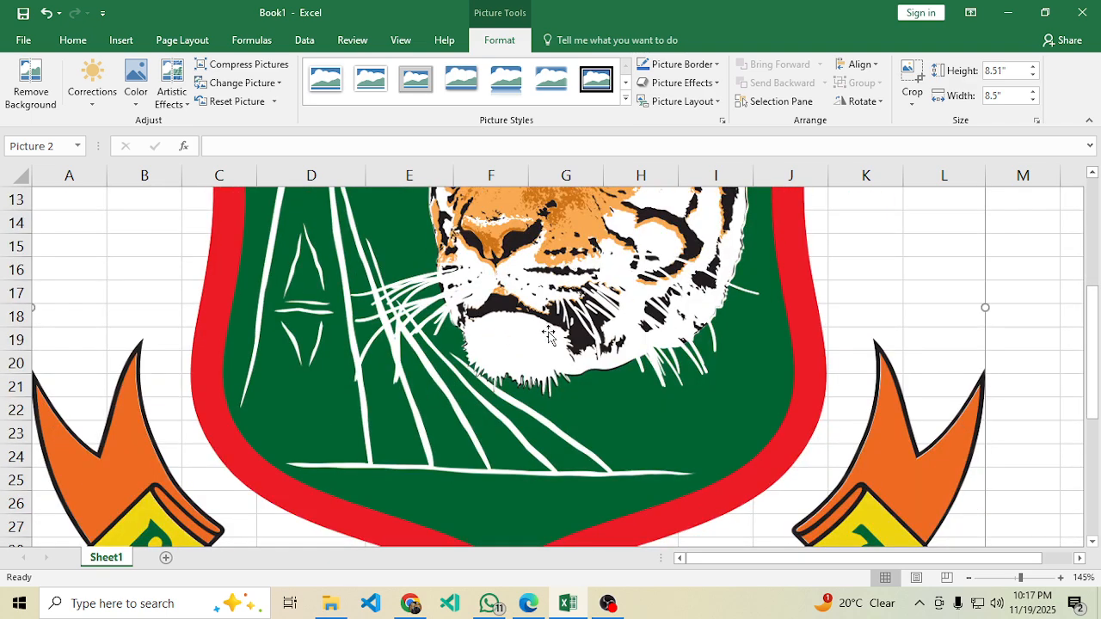
Resize the logo in Format Picture to 0.72 inch high and 0.51 inch wide, per the PDF.
left_click(1038, 122)
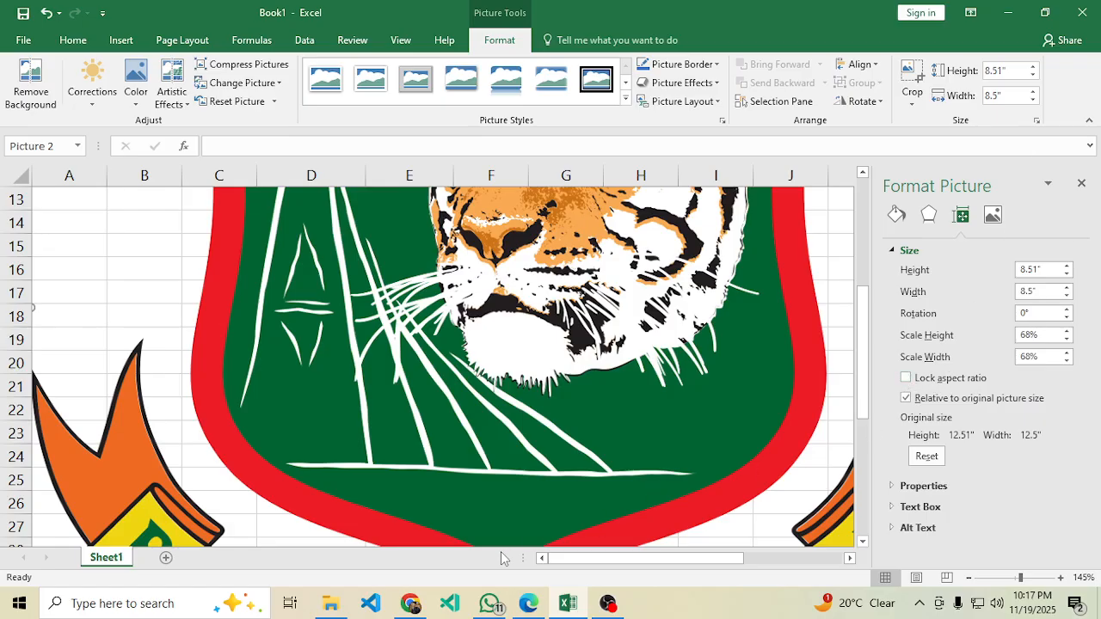
left_click(529, 603)
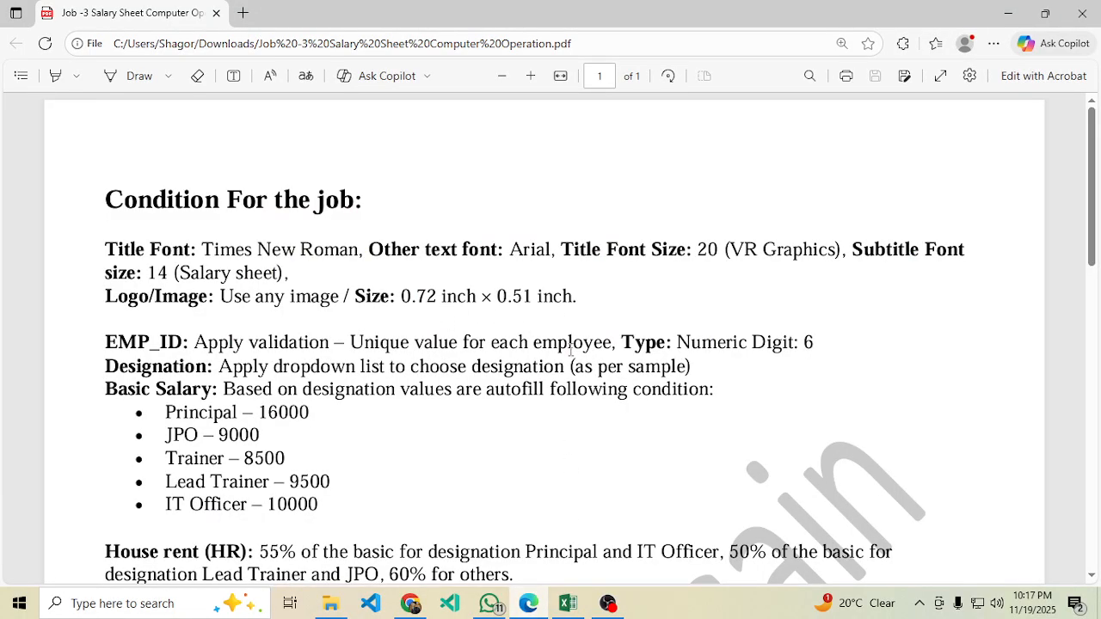
left_click(567, 603)
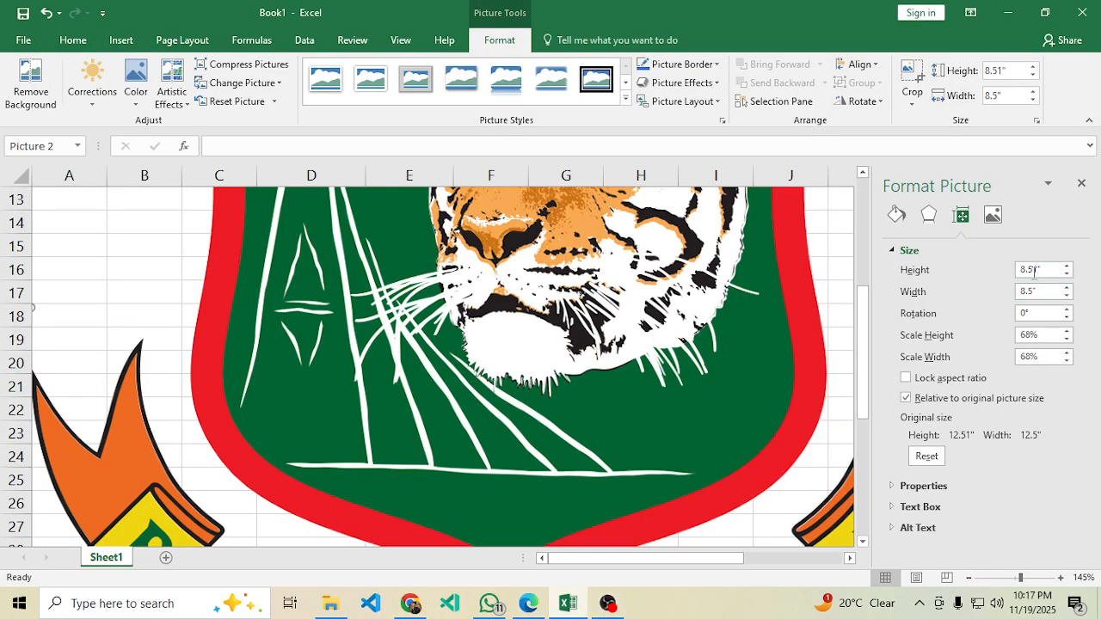
type("1")
key("BackSpace")
type("0.72")
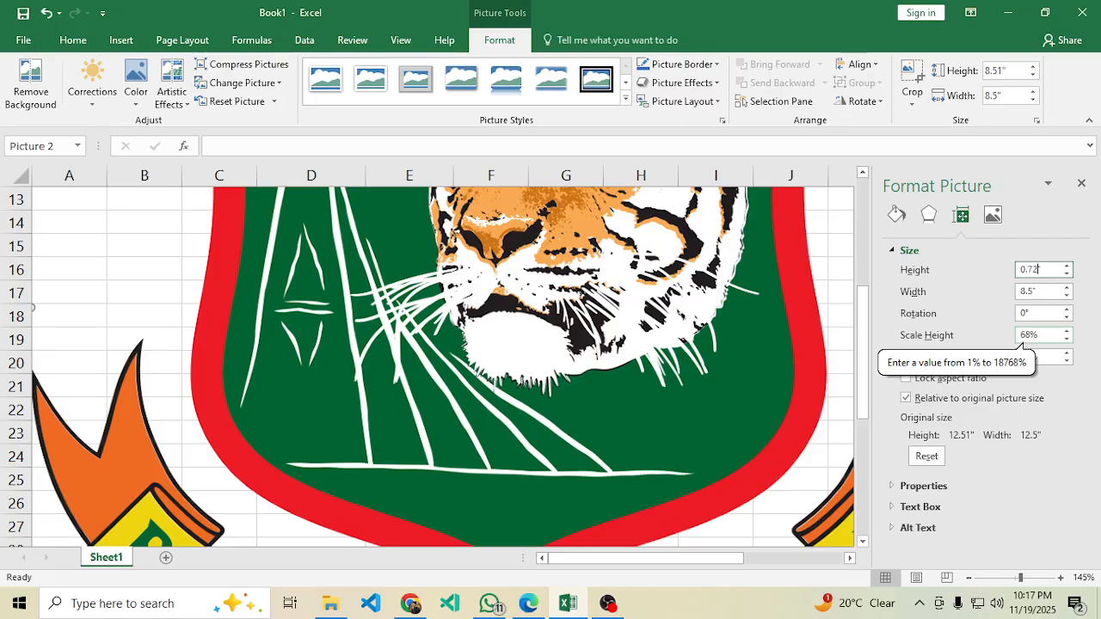
left_click(528, 604)
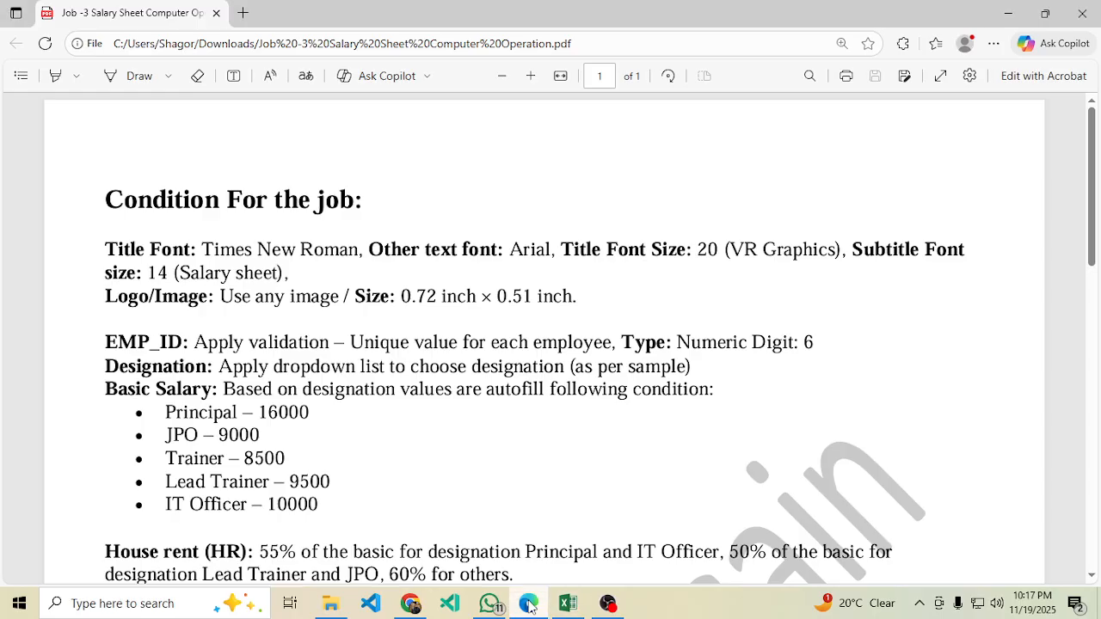
left_click(529, 603)
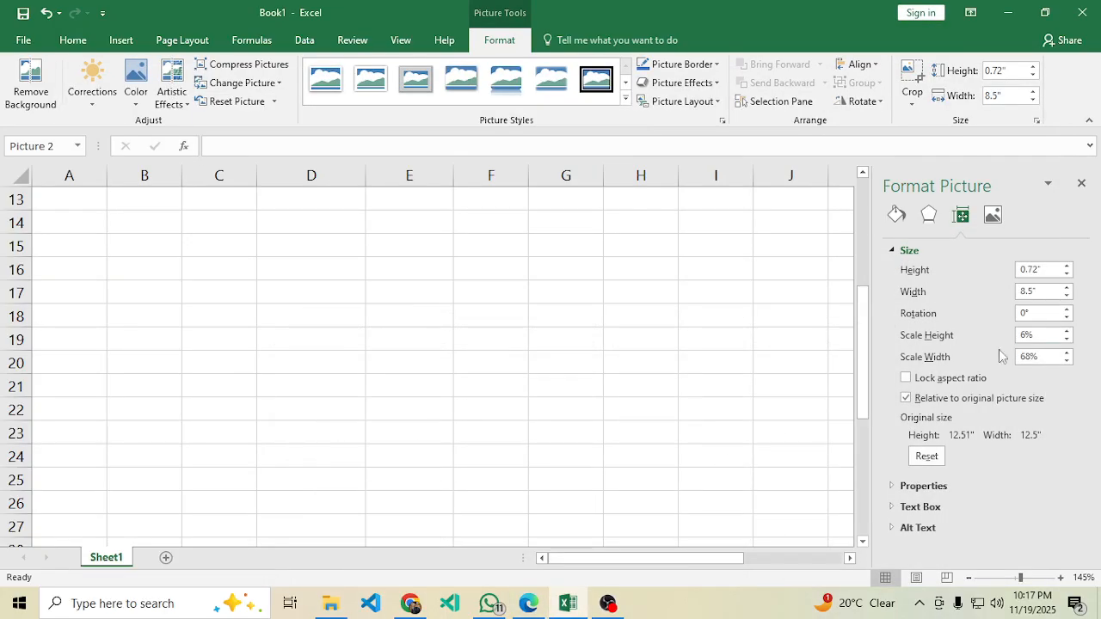
left_click(1032, 293)
left_click(1022, 488)
left_click(973, 249)
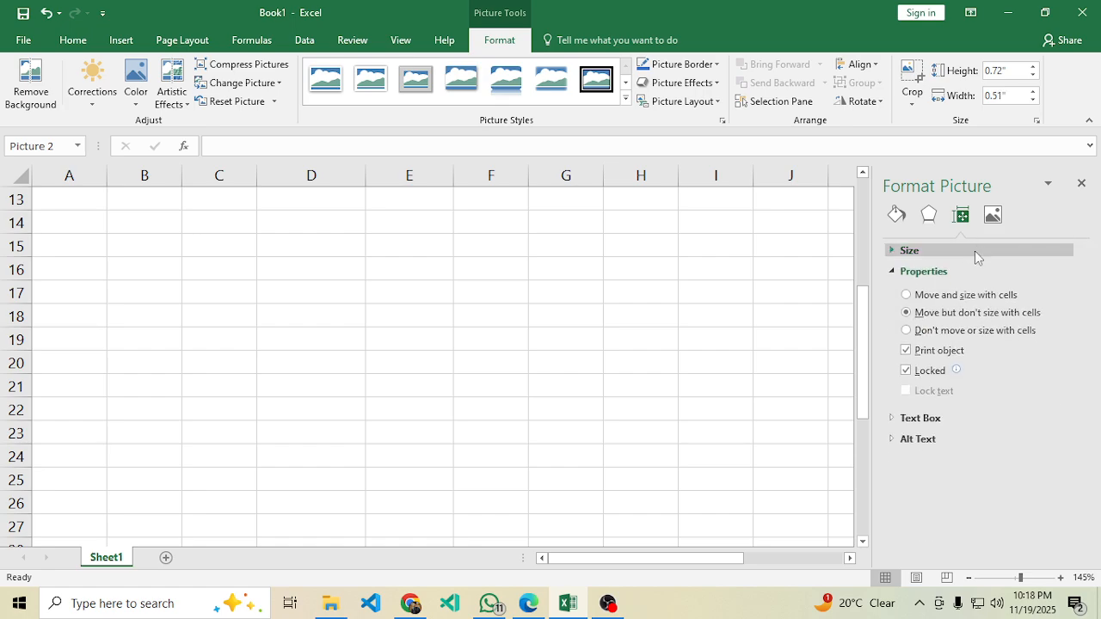
scroll(389, 297, "up", 4)
Drag the logo next to the Multimedia IT title and close the formatting pane.
left_click(327, 341)
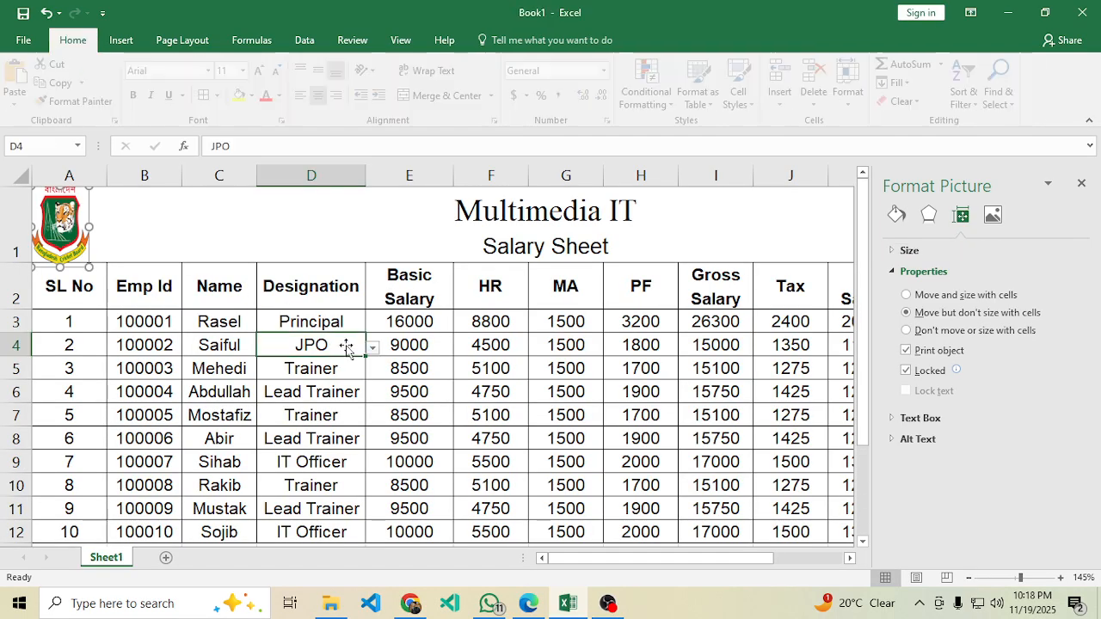
left_click_drag(84, 241, 245, 187)
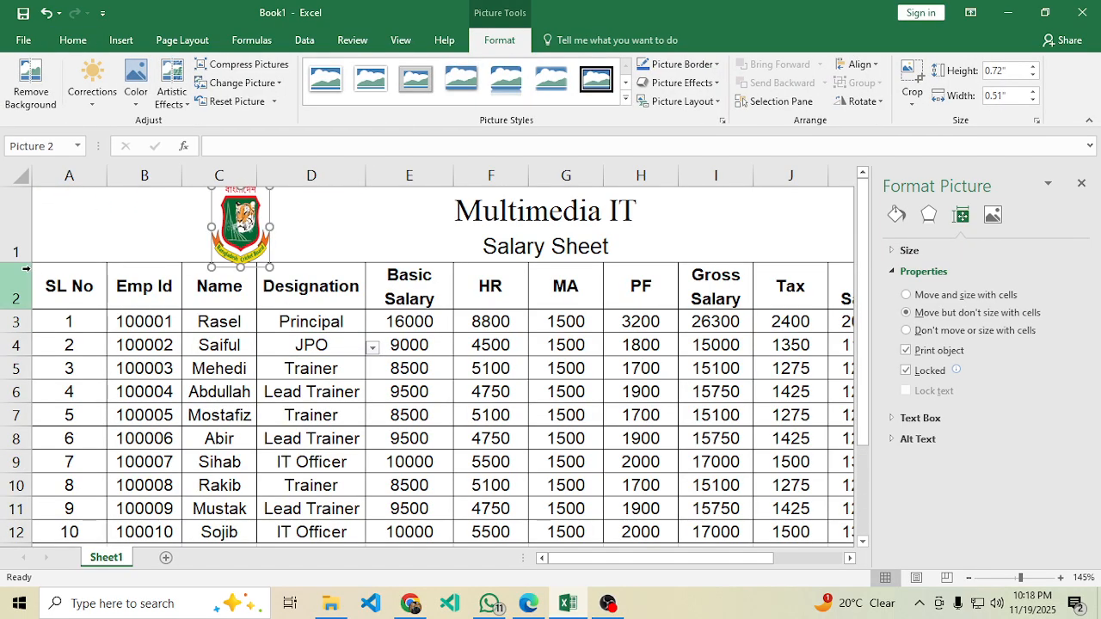
left_click_drag(26, 263, 26, 293)
left_click_drag(207, 258, 370, 258)
left_click(628, 374)
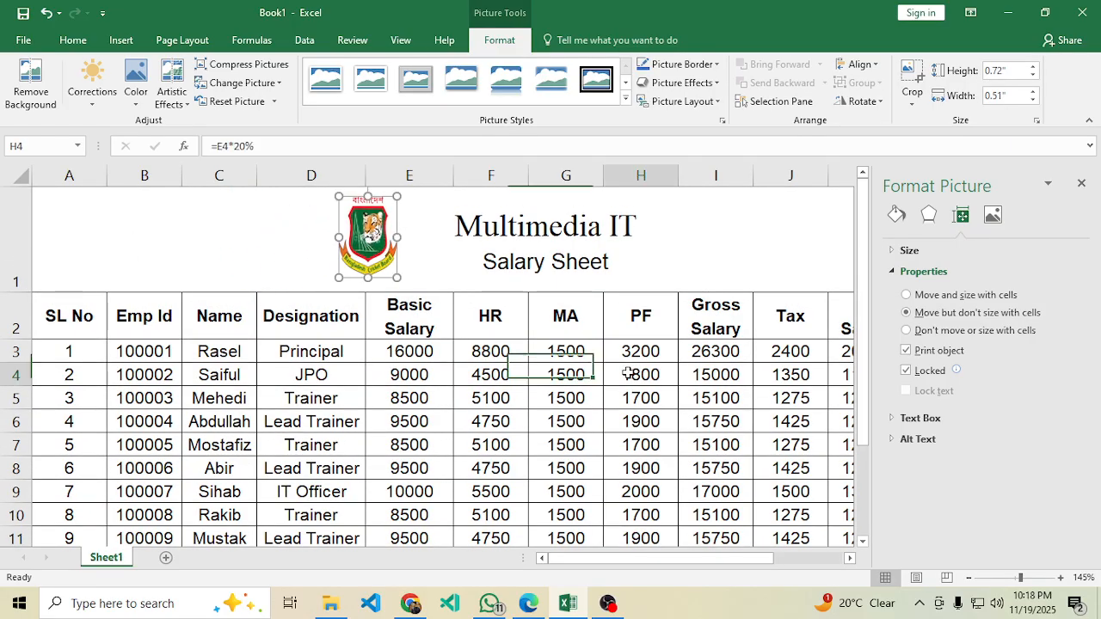
left_click(1082, 184)
Select cells in the PF and G columns, then the merged title cell A1.
left_click(664, 351)
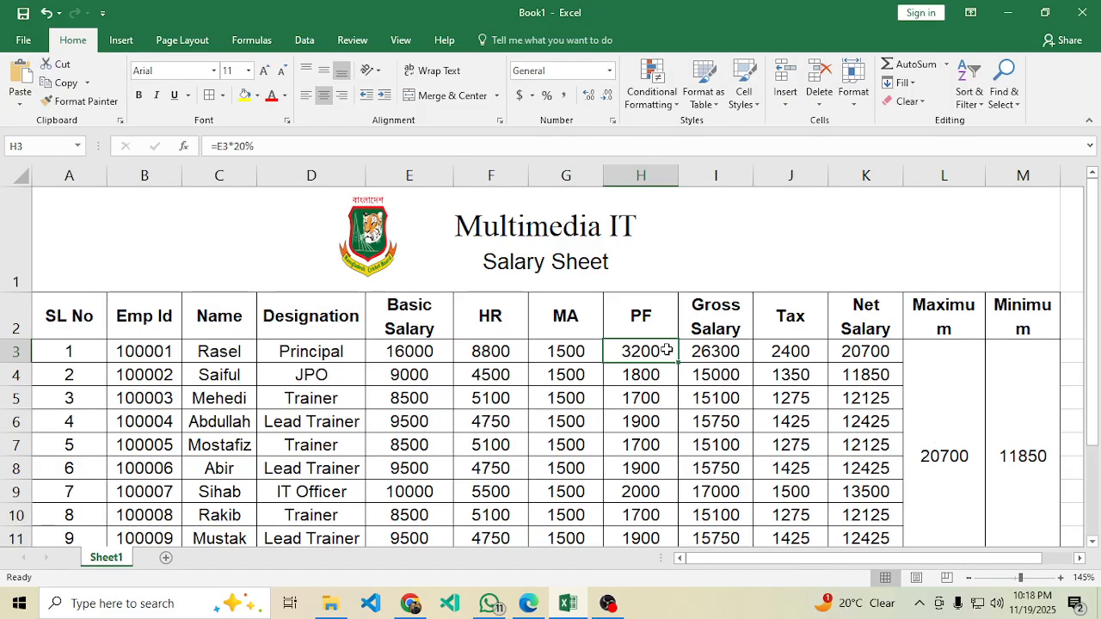
scroll(591, 332, "down", 2, "ctrl")
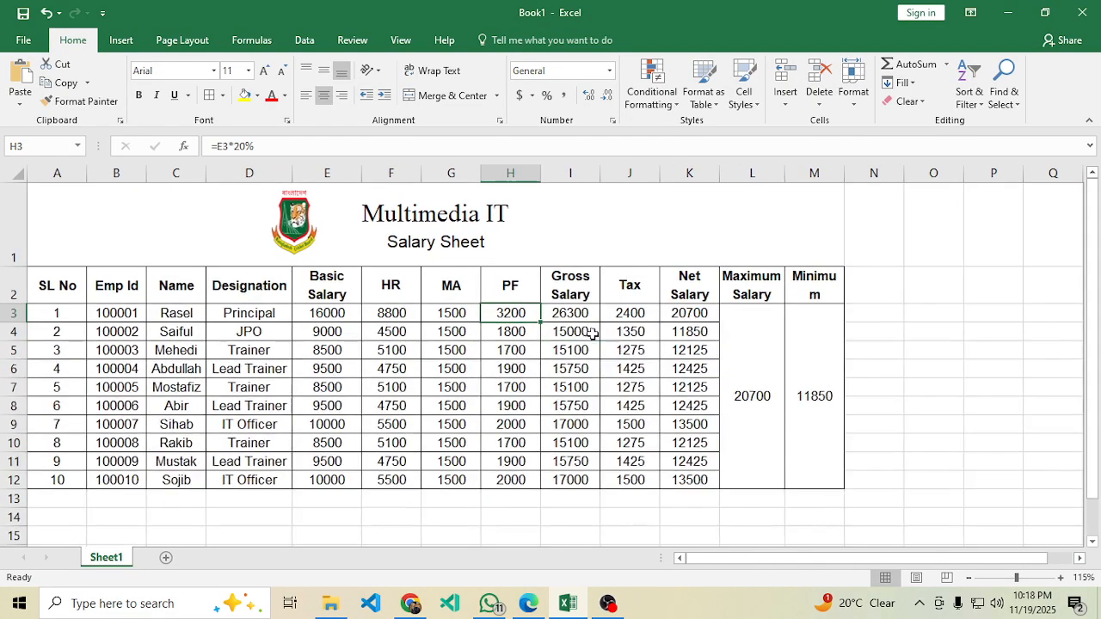
left_click(422, 358)
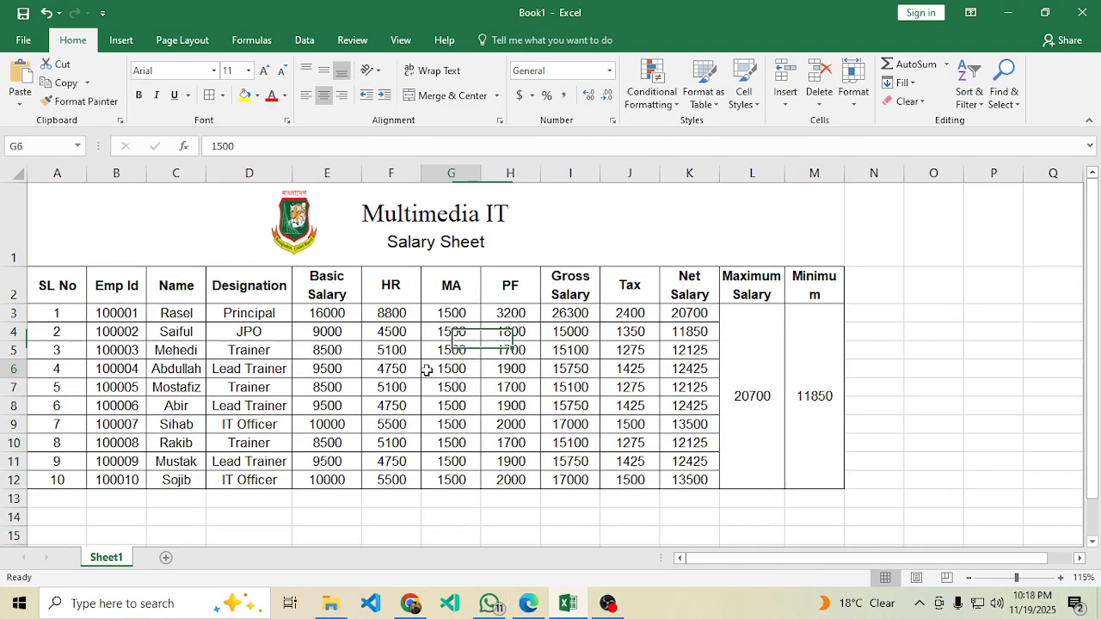
left_click(629, 223)
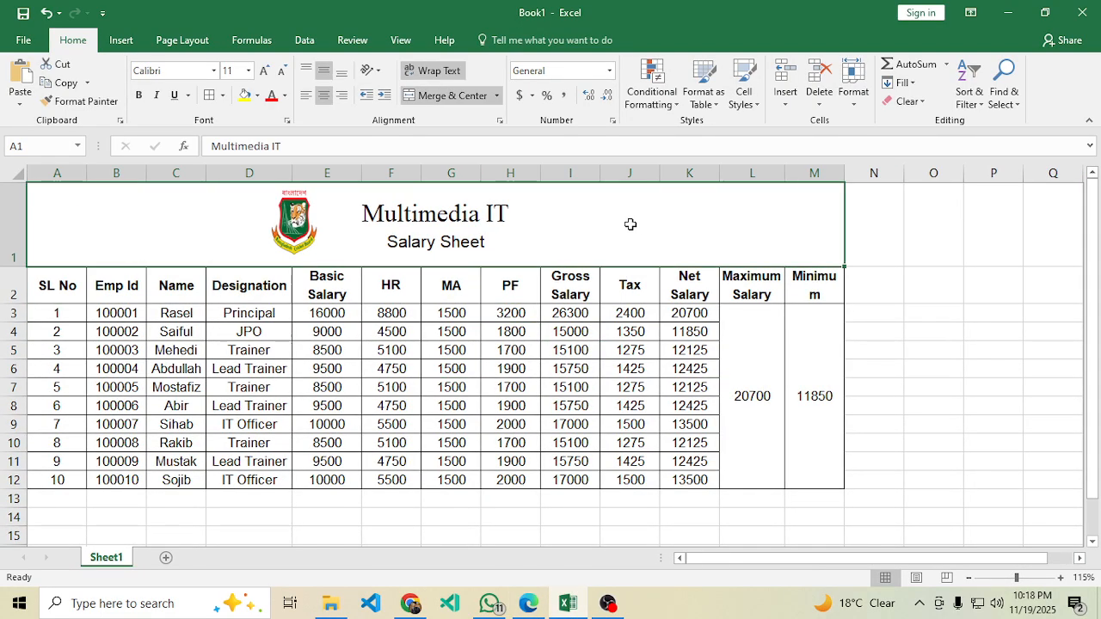
Shade the merged title cell A1 with a grey fill colour.
left_click(257, 95)
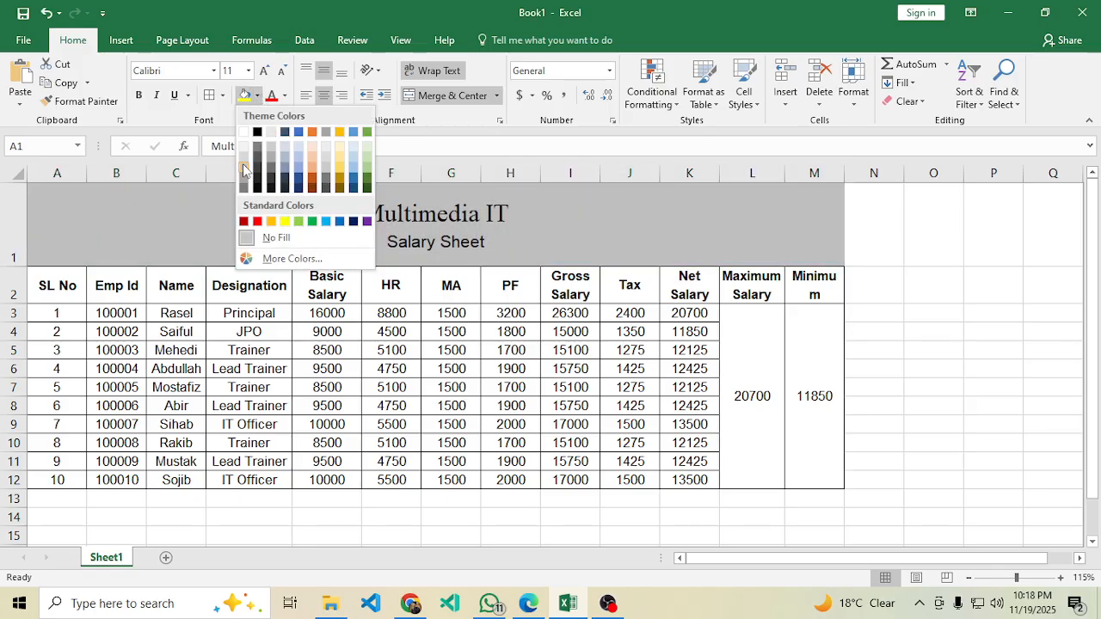
left_click(244, 177)
left_click(456, 353)
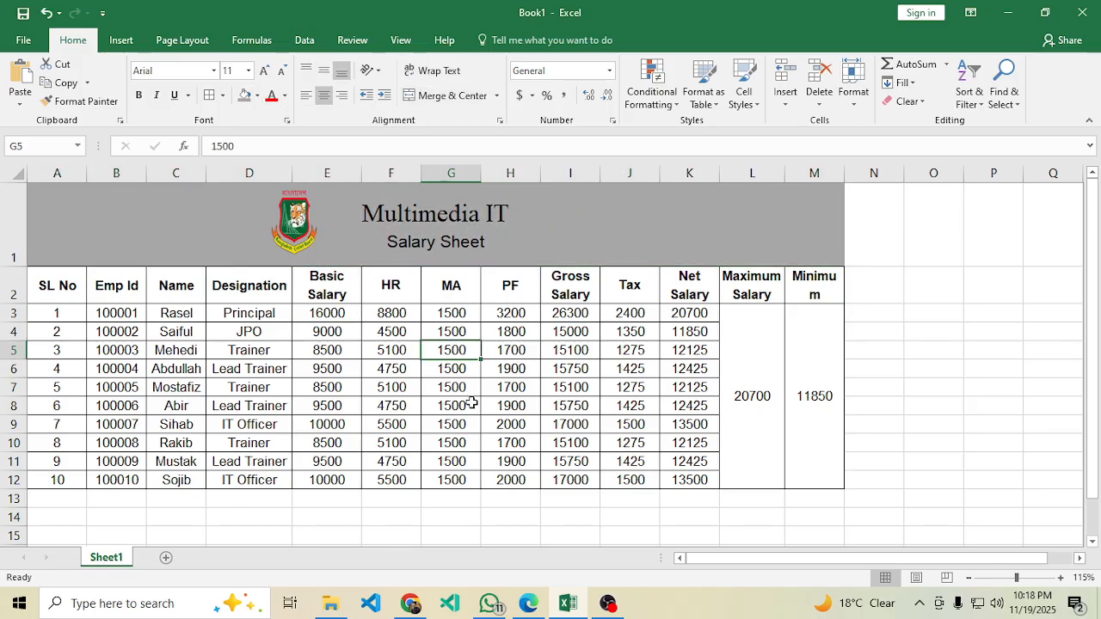
left_click(233, 248)
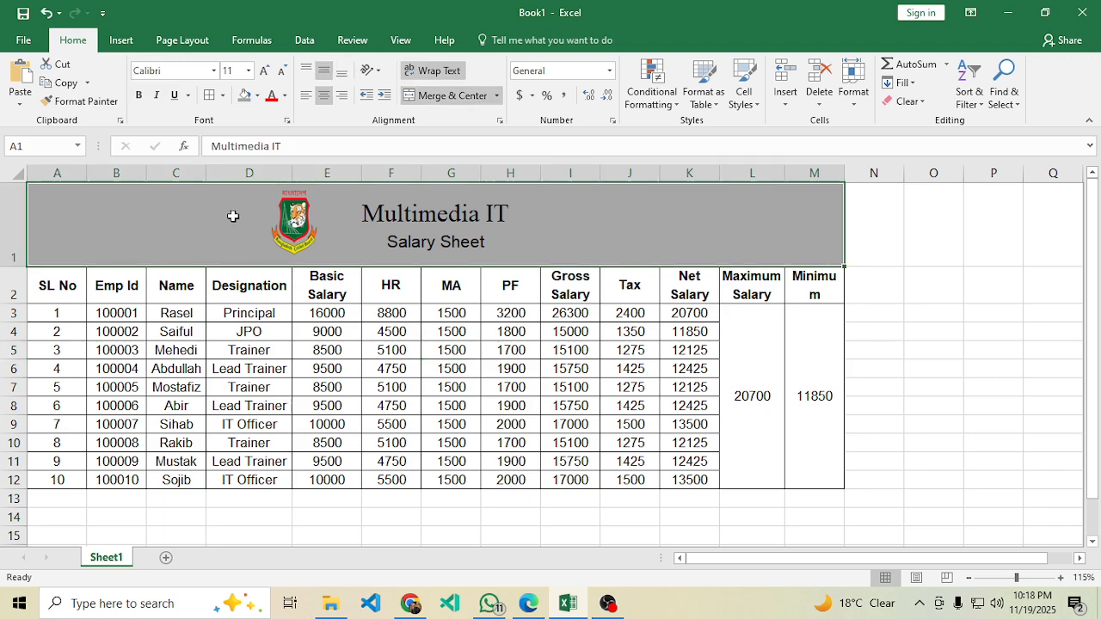
left_click(257, 96)
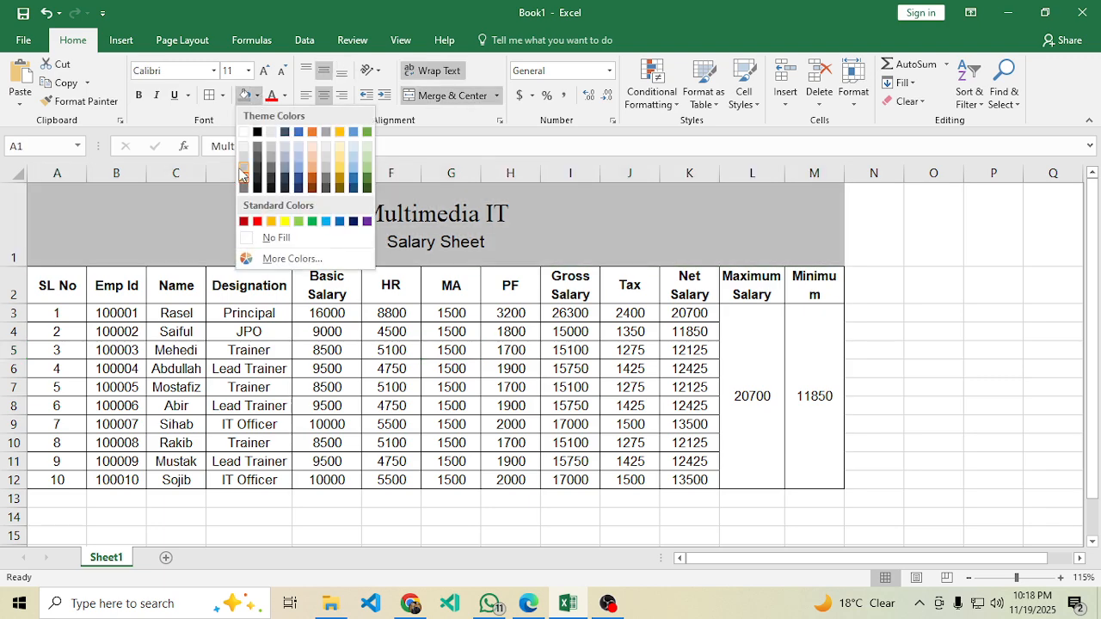
left_click(242, 172)
left_click(405, 376)
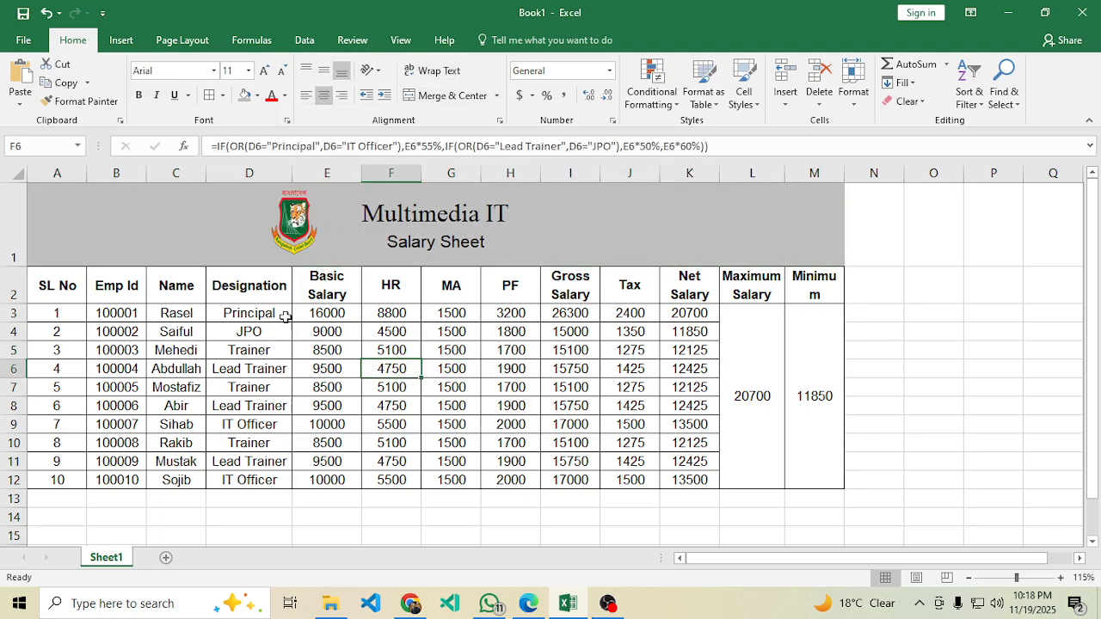
Select header row A2:M2 but leave it unfilled, and check the I6 Gross Salary formula.
left_click_drag(77, 291, 799, 277)
left_click(245, 95)
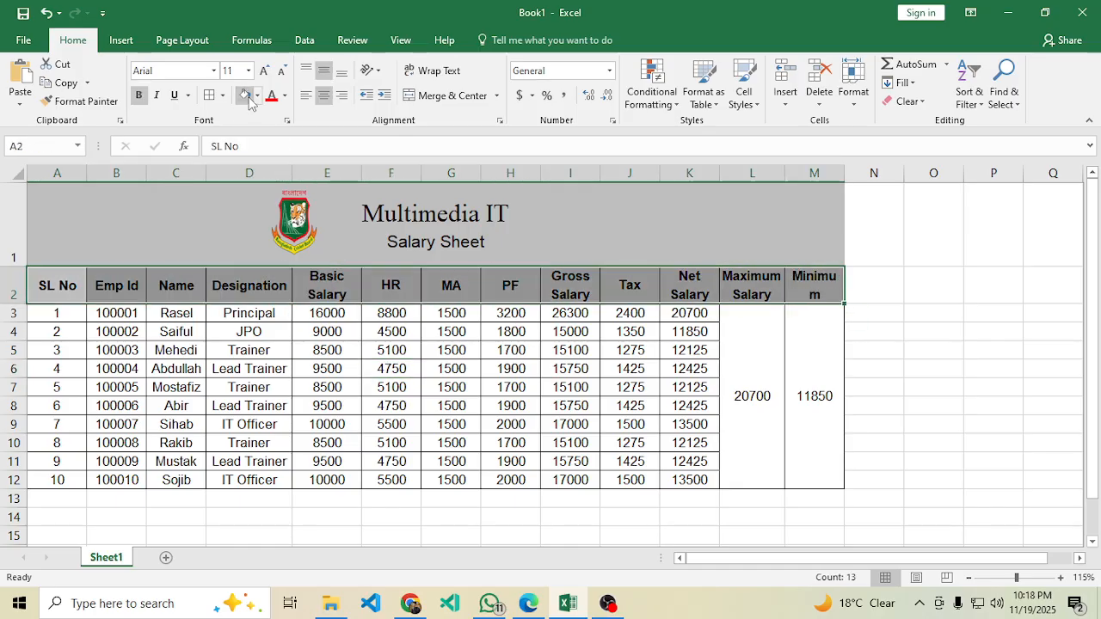
left_click(257, 96)
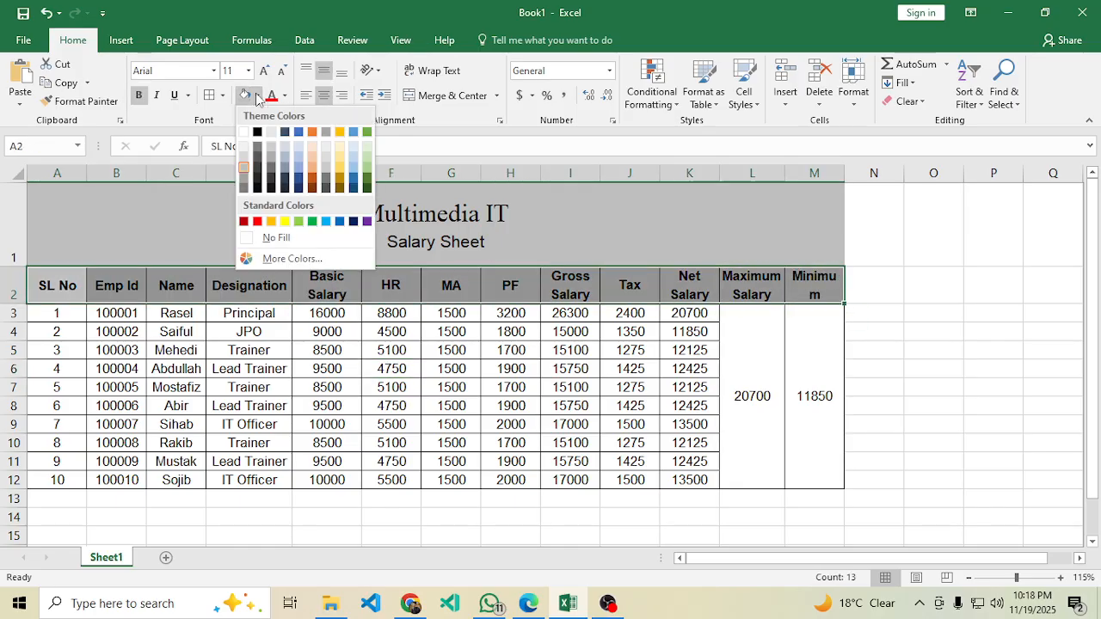
left_click(489, 411)
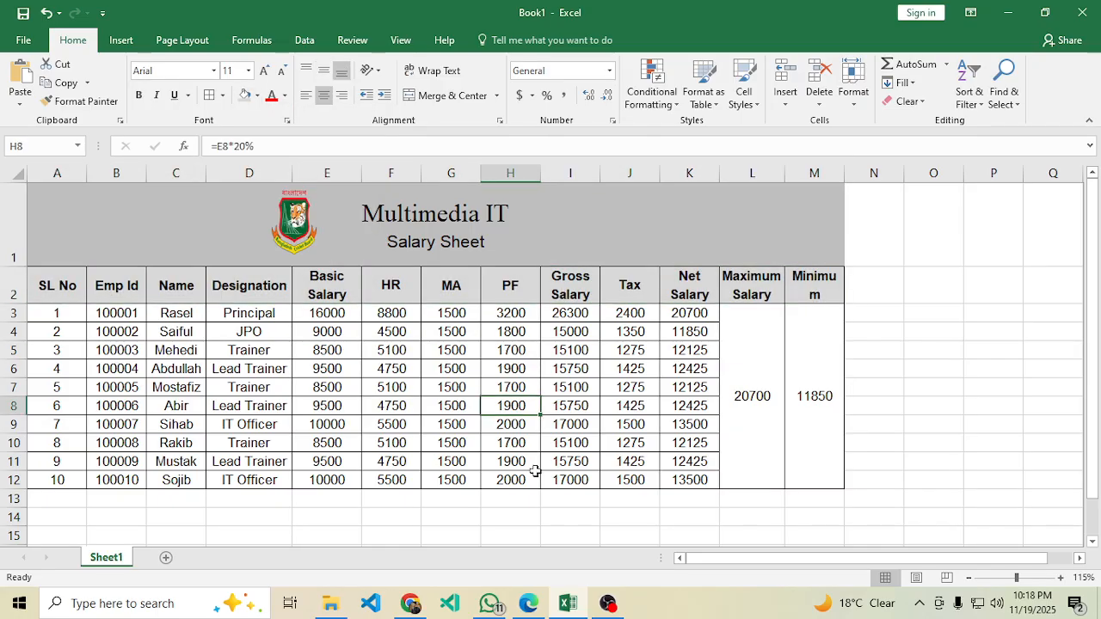
left_click(587, 373)
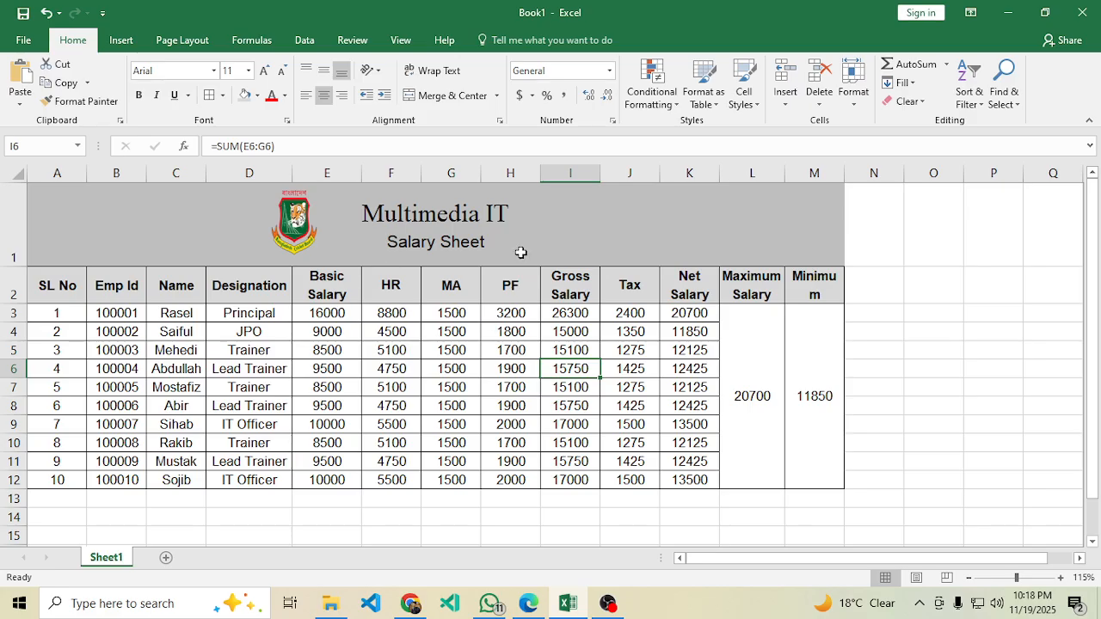
left_click(528, 604)
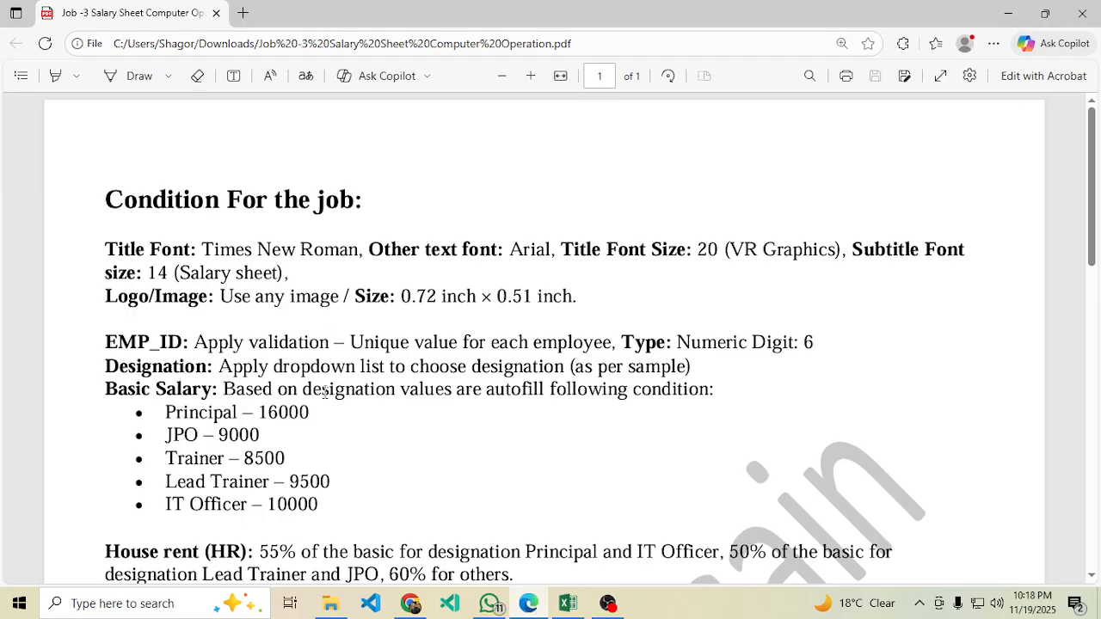
Review the worksheet protection requirement line, including its password, in the PDF.
scroll(324, 390, "down", 8)
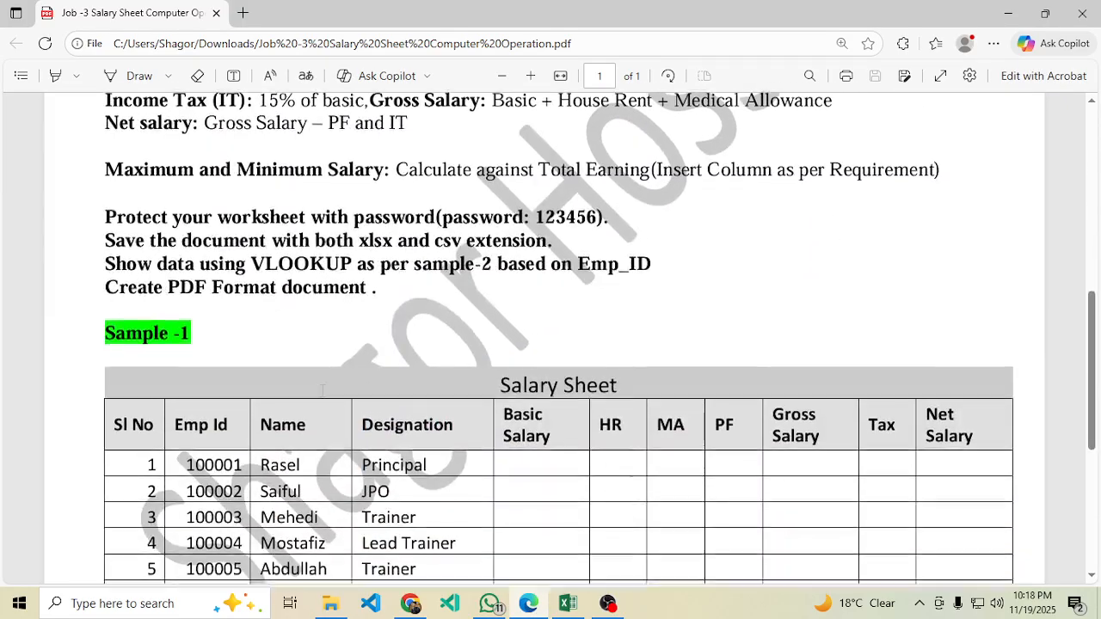
scroll(323, 390, "down", 4)
scroll(327, 388, "up", 5)
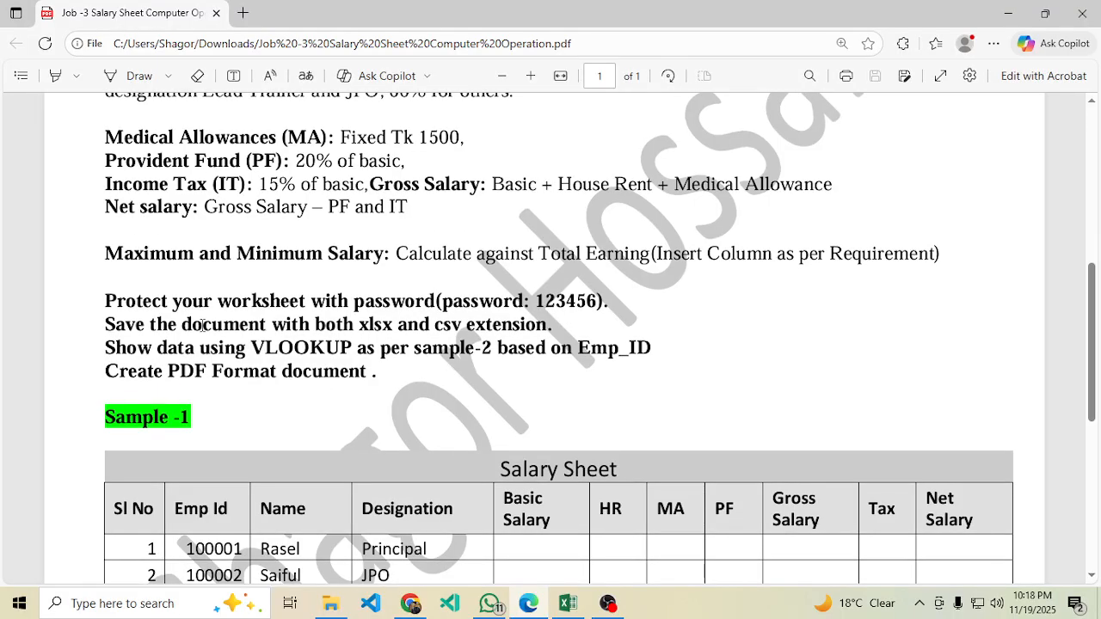
left_click_drag(113, 306, 439, 303)
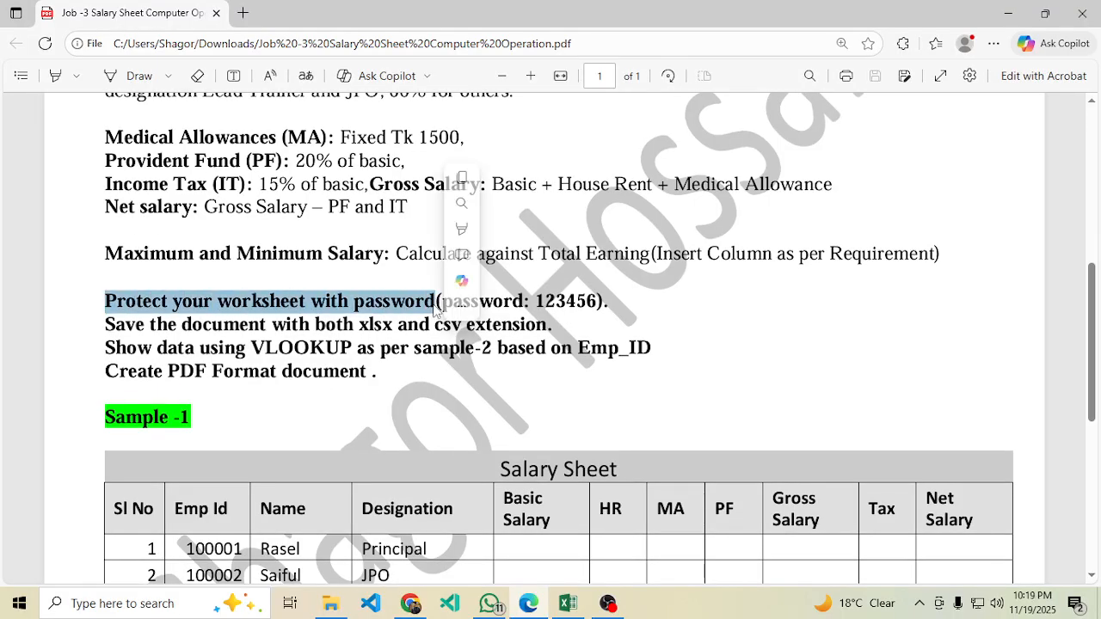
left_click(639, 314)
left_click_drag(615, 301, 145, 286)
left_click(353, 377)
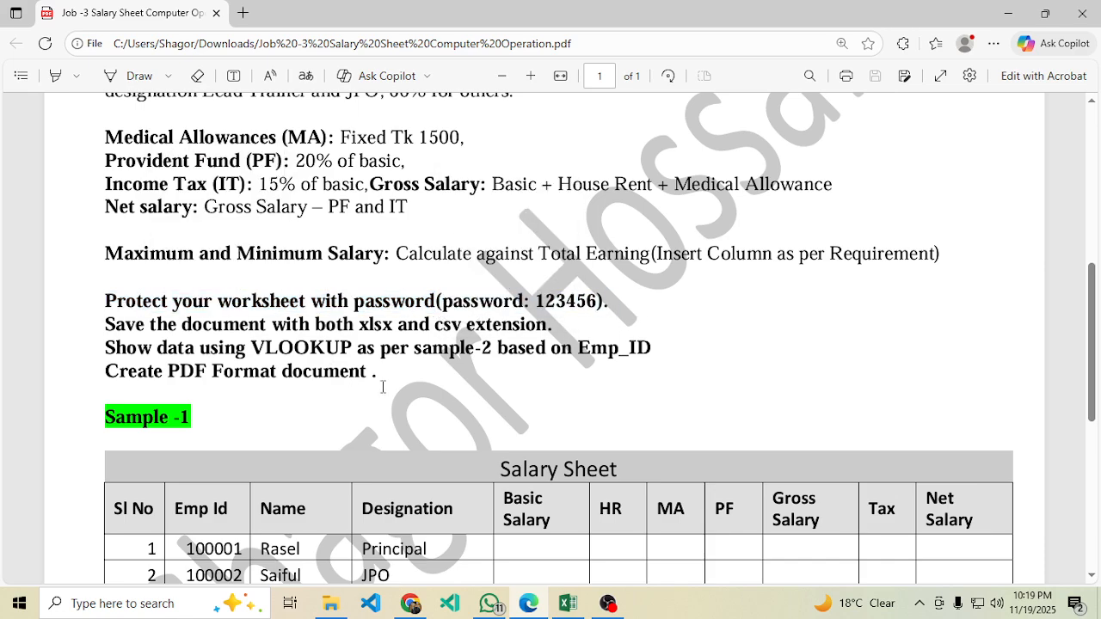
Read the VLOOKUP requirement and Sample-2 lookup table layout, then return to Excel.
left_click_drag(115, 348, 303, 349)
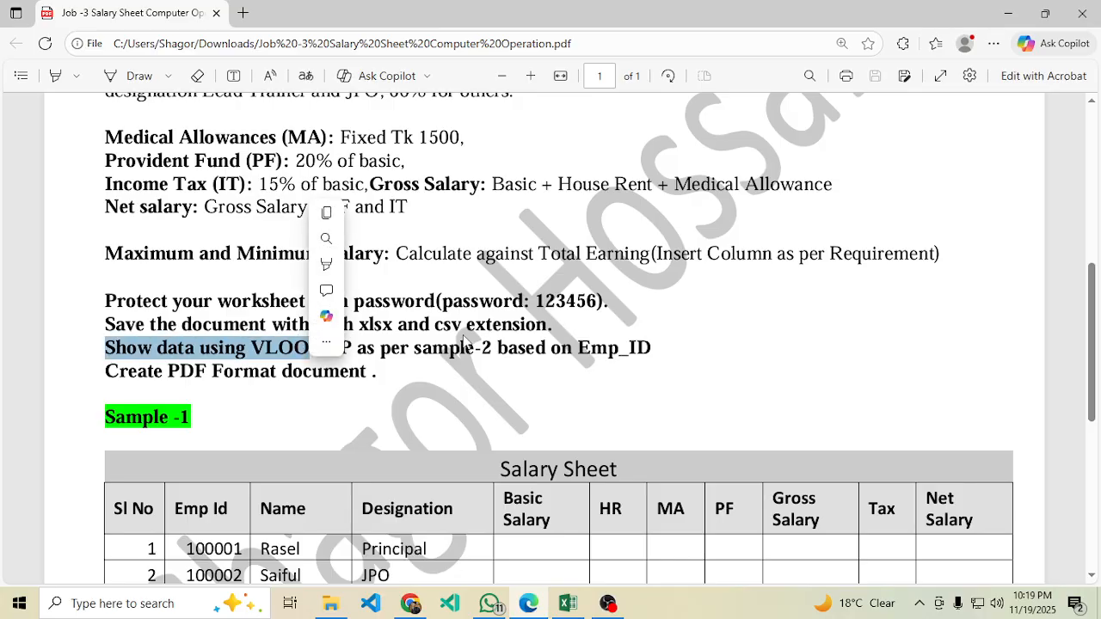
left_click(496, 413)
double_click(435, 345)
left_click_drag(1100, 322, 1099, 476)
scroll(704, 328, "up", 5)
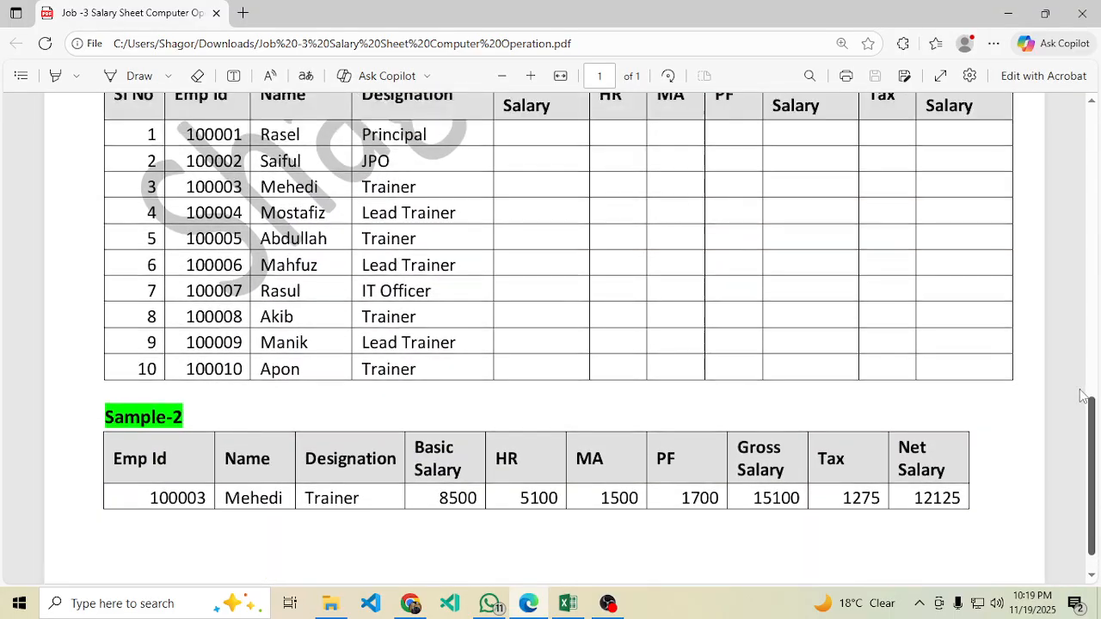
scroll(594, 322, "down", 5)
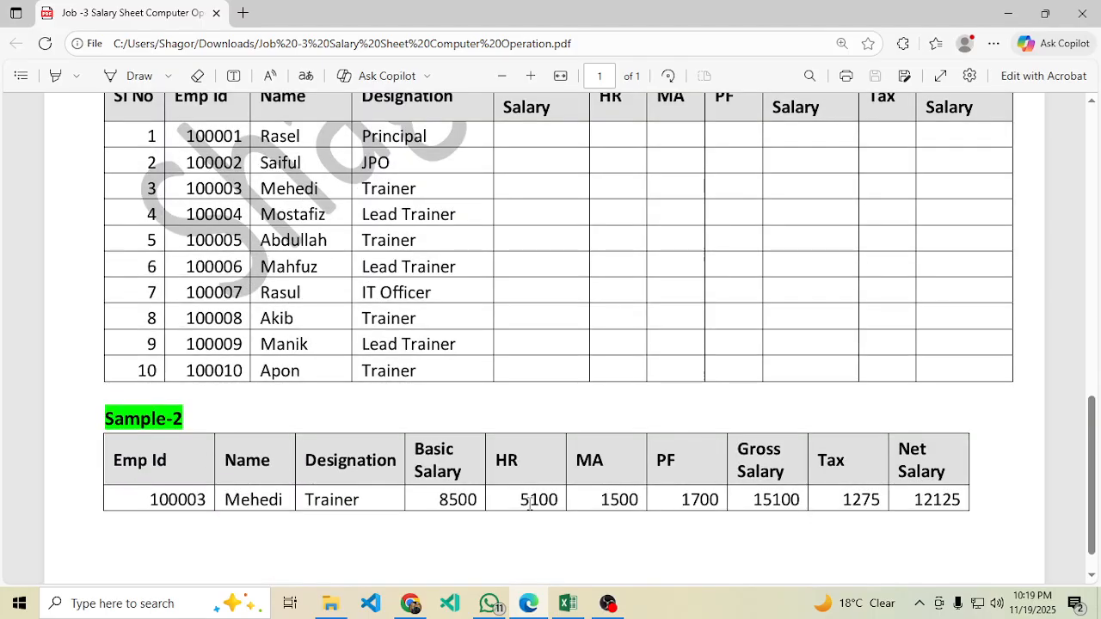
left_click(567, 603)
Copy the header cells Emp Id through Net Salary from row 2 and paste them at B14.
left_click(355, 516)
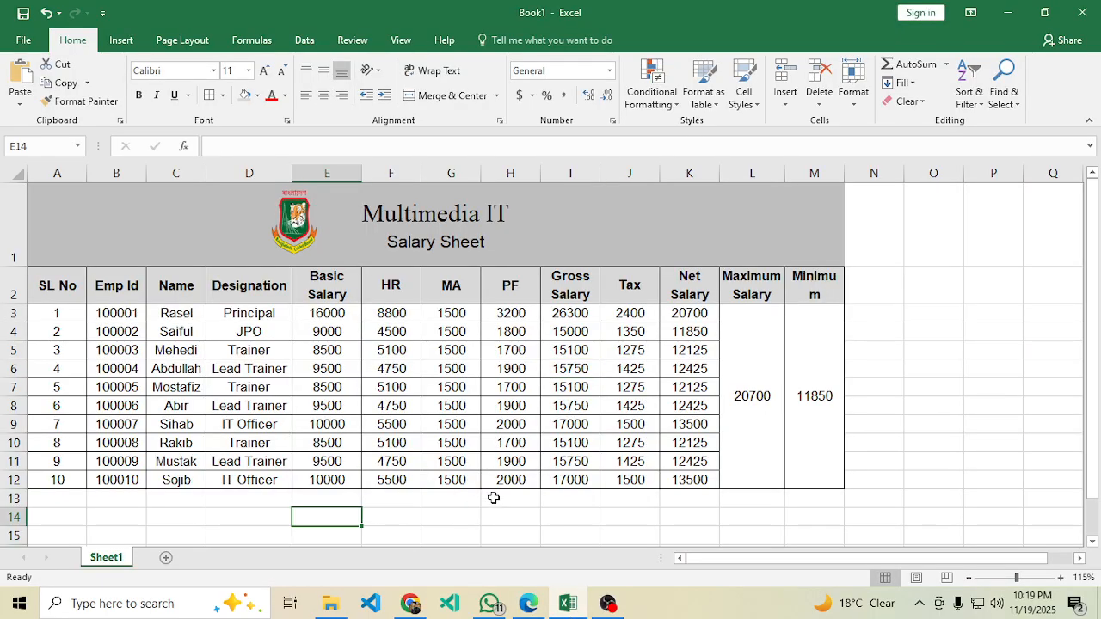
scroll(634, 462, "down", 1)
scroll(592, 450, "up", 1)
scroll(516, 447, "down", 1, "ctrl")
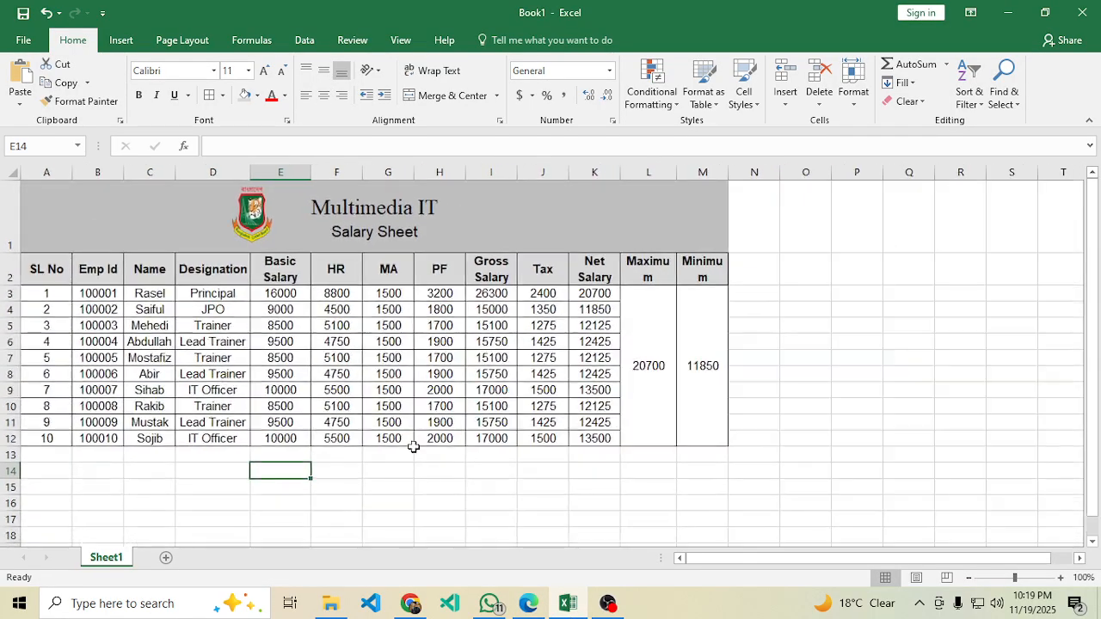
left_click_drag(96, 275, 594, 263)
key("ctrl+c")
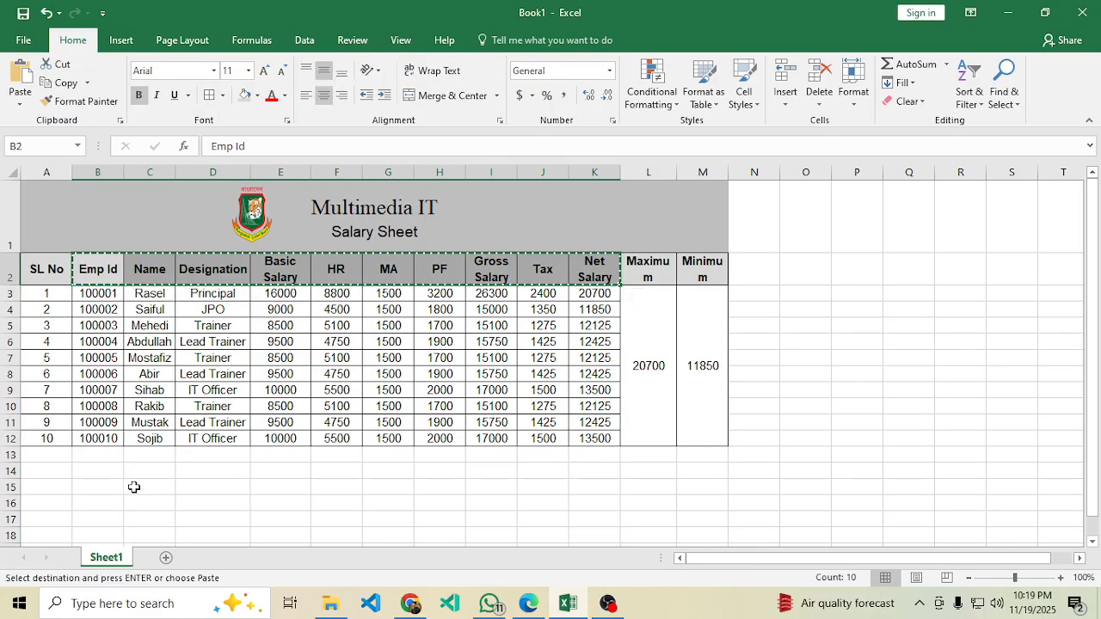
left_click(106, 469)
key("ctrl+v")
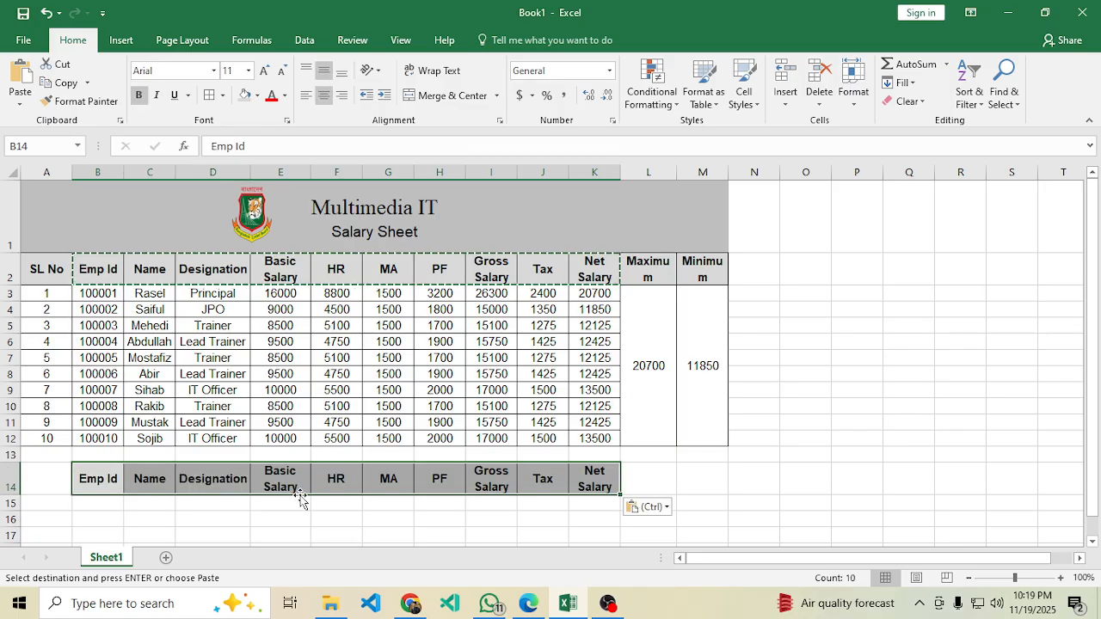
left_click(391, 547)
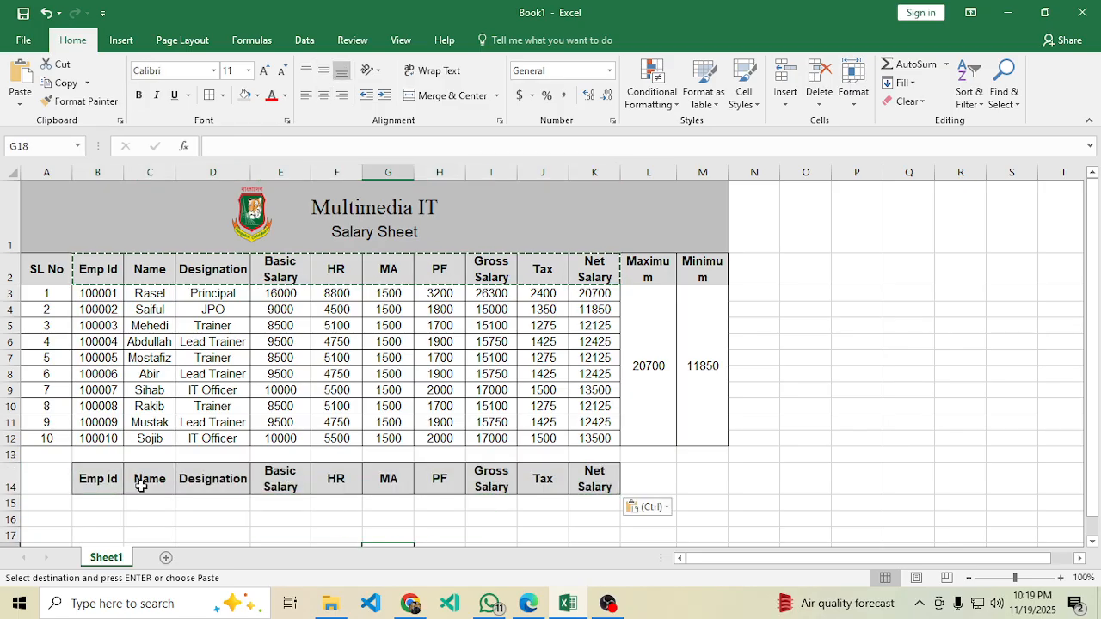
left_click(115, 503)
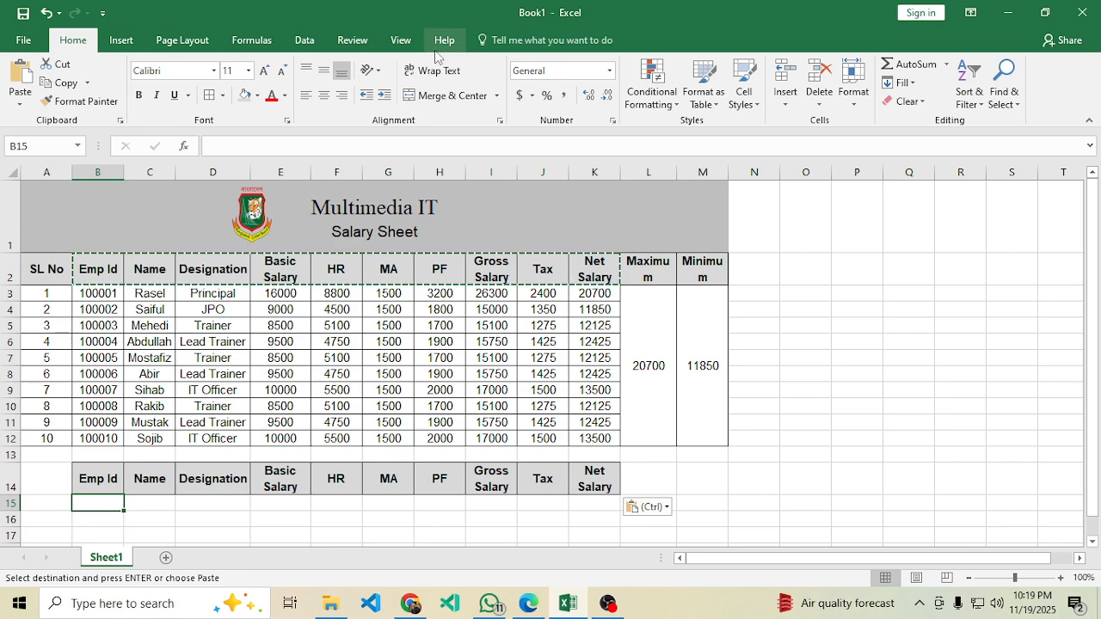
Add List data validation to B15 with source range $B$3:$B$12 (the Emp Ids).
left_click(305, 40)
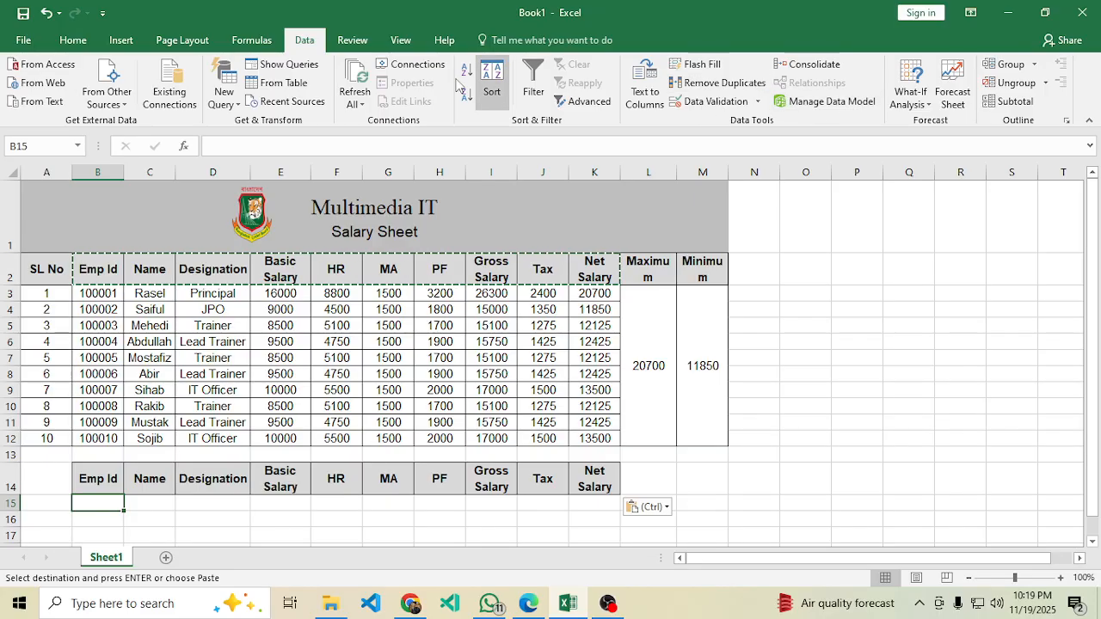
left_click(717, 108)
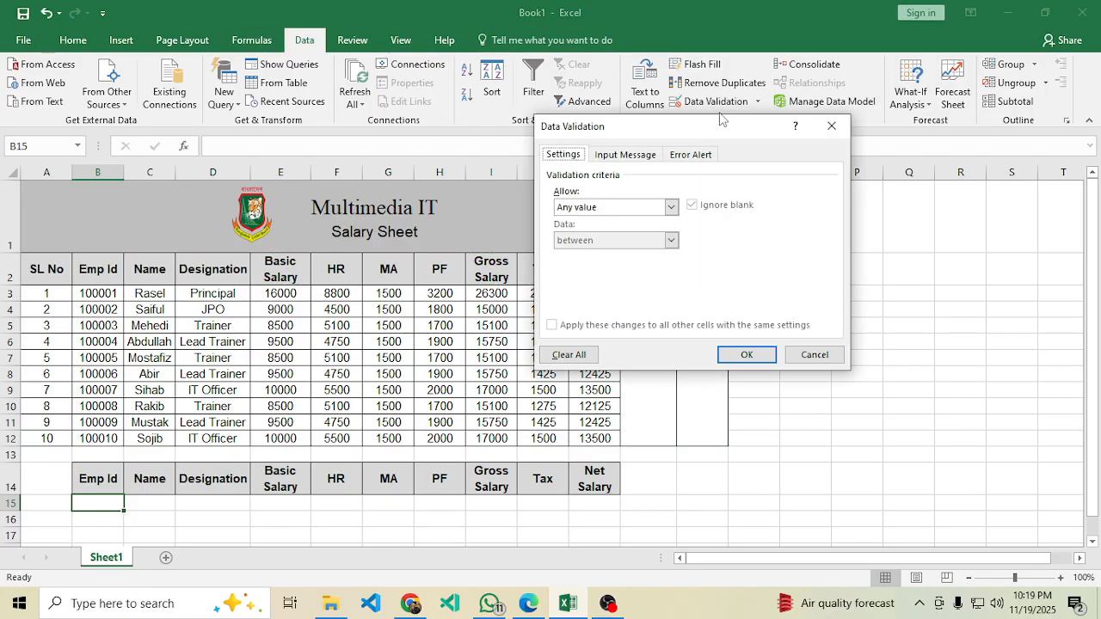
left_click(671, 208)
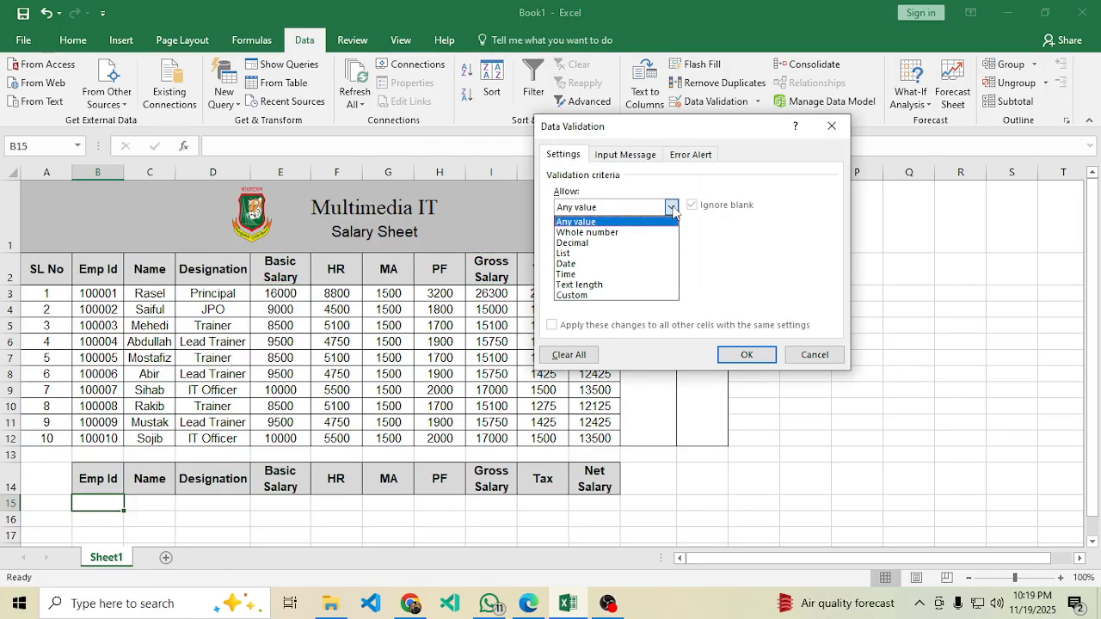
left_click(575, 253)
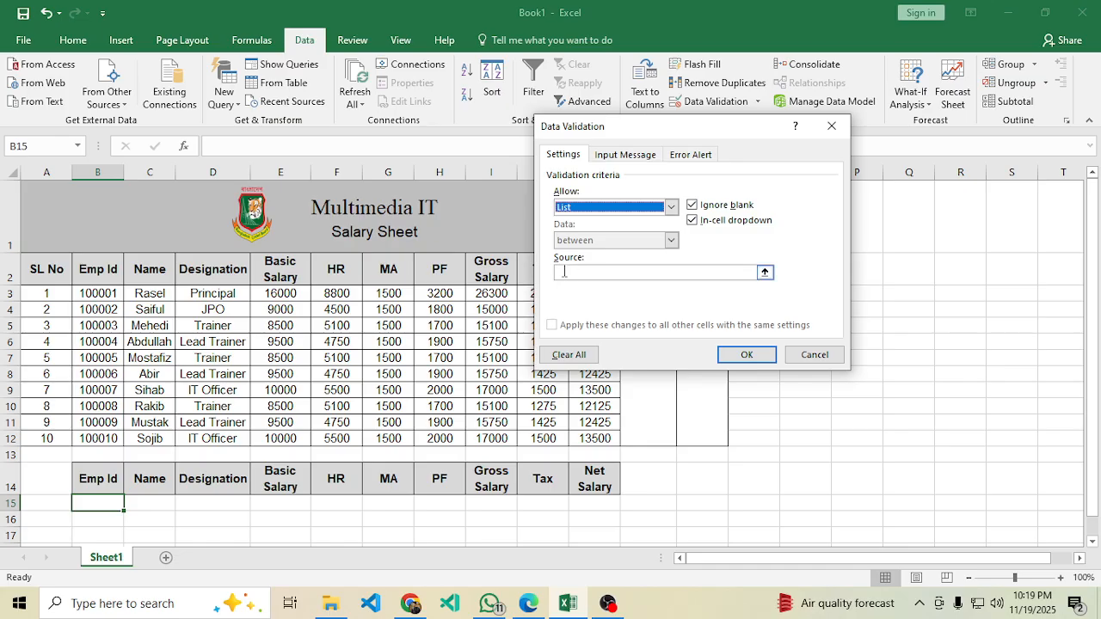
left_click(568, 273)
left_click_drag(93, 290, 102, 435)
left_click(746, 356)
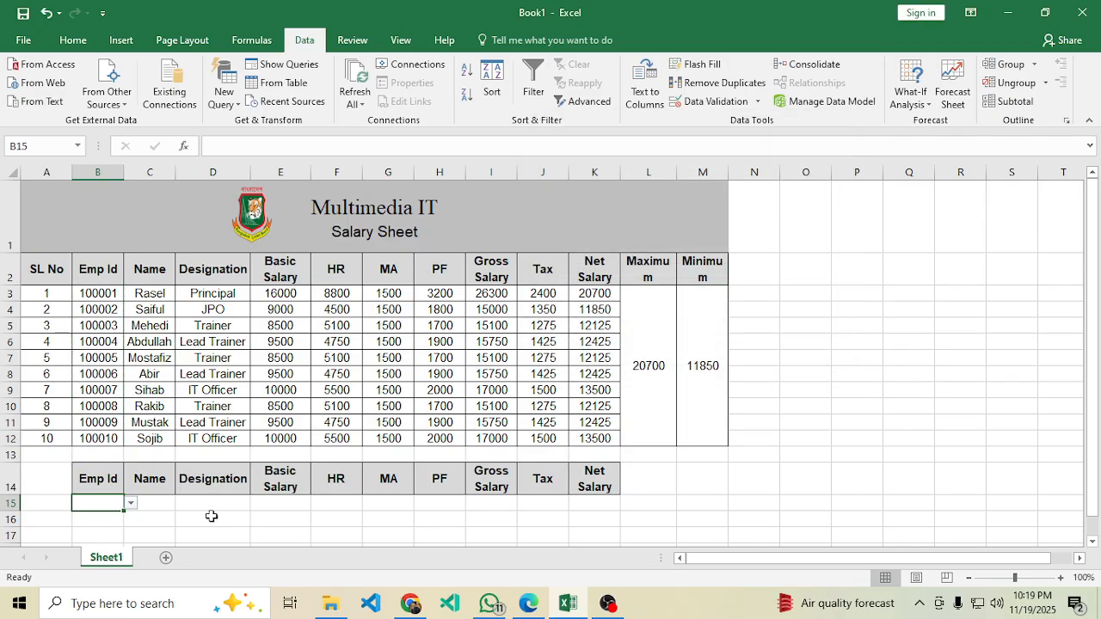
Choose Emp Id 100001 from the B15 dropdown after briefly picking 100007.
left_click(136, 502)
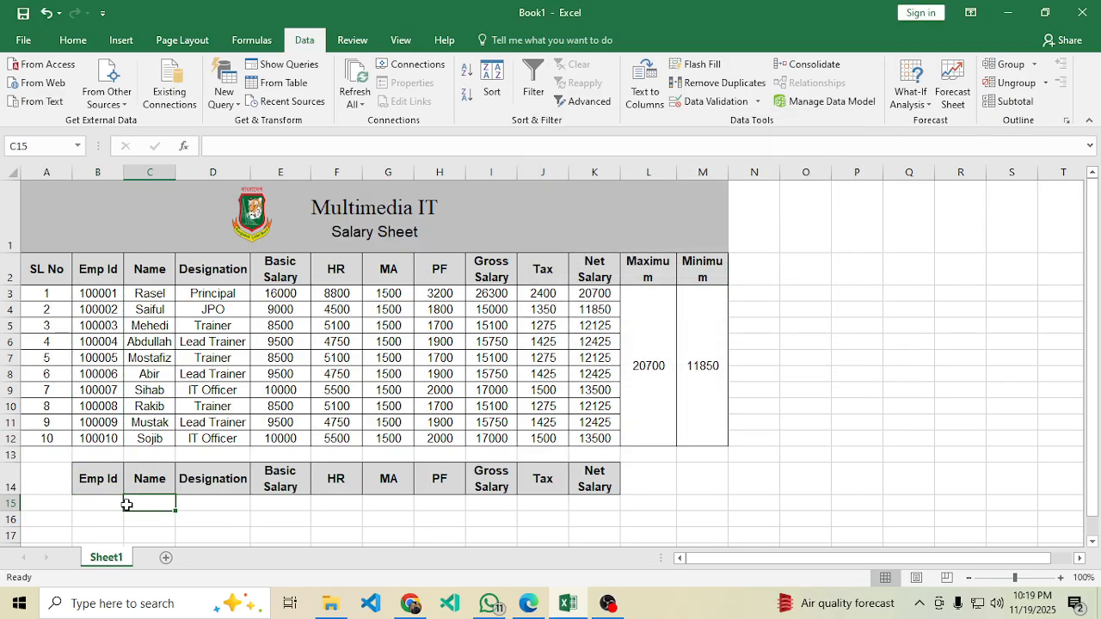
left_click(119, 503)
left_click(131, 504)
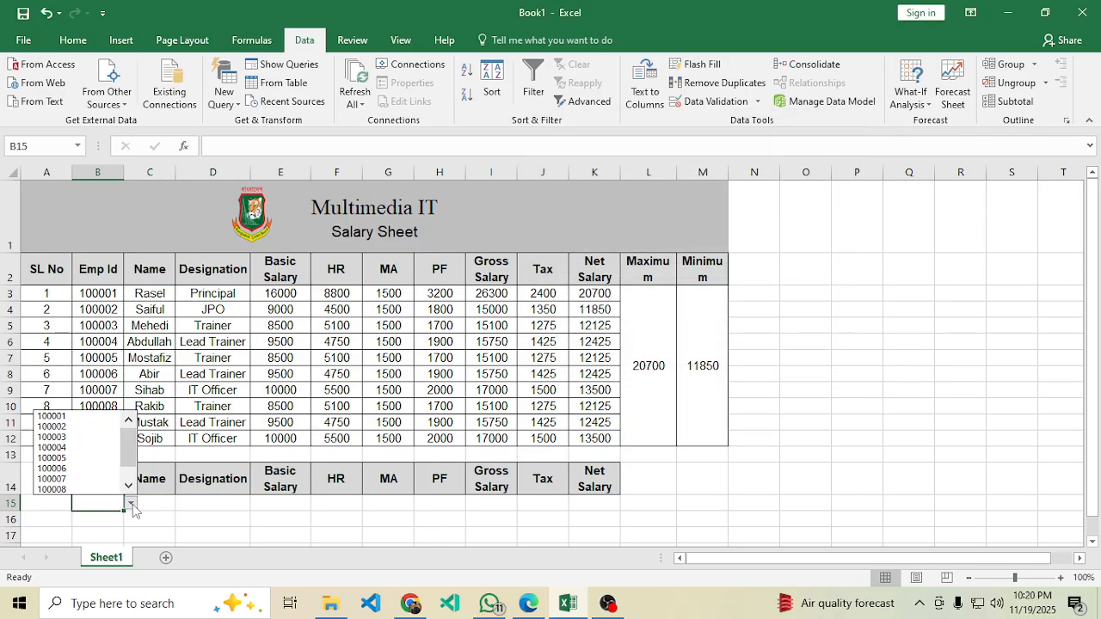
mouse_move(122, 446)
left_mouse_down()
mouse_move(123, 457)
mouse_move(121, 432)
mouse_move(123, 466)
left_mouse_up()
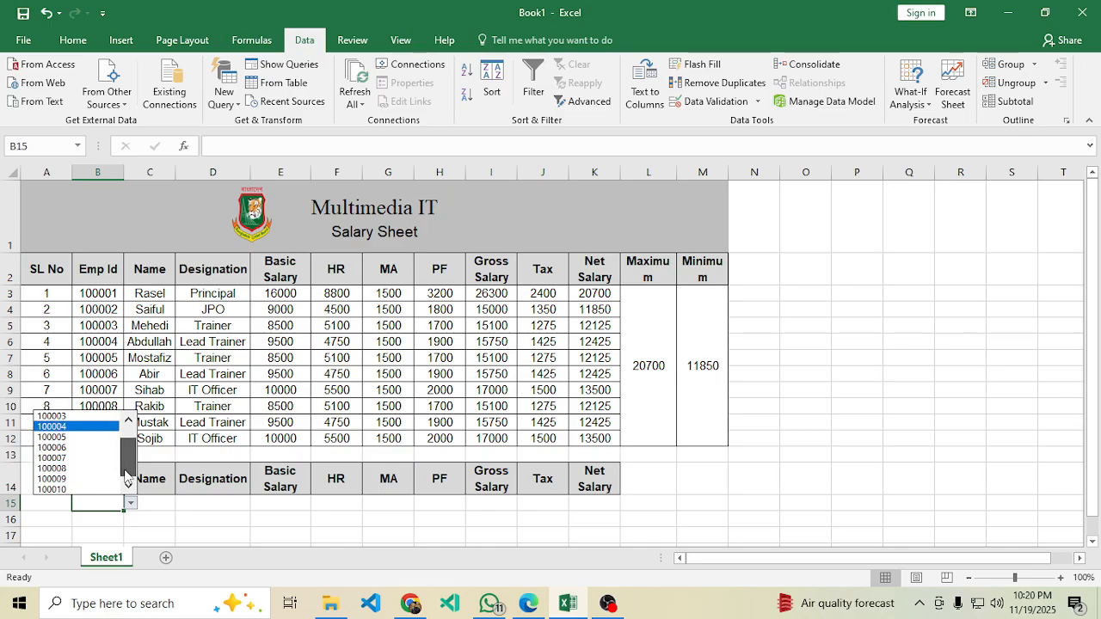
left_click(82, 457)
left_click(131, 504)
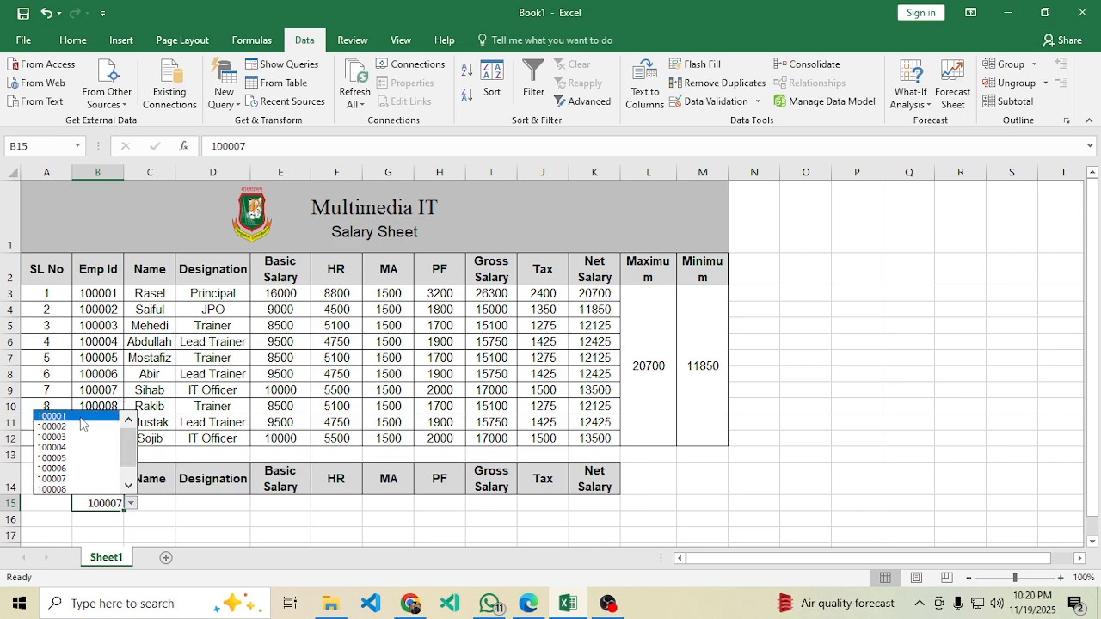
left_click(110, 416)
Move across row 15 to C15 and D15 and scroll to view the lookup area.
left_click(163, 500)
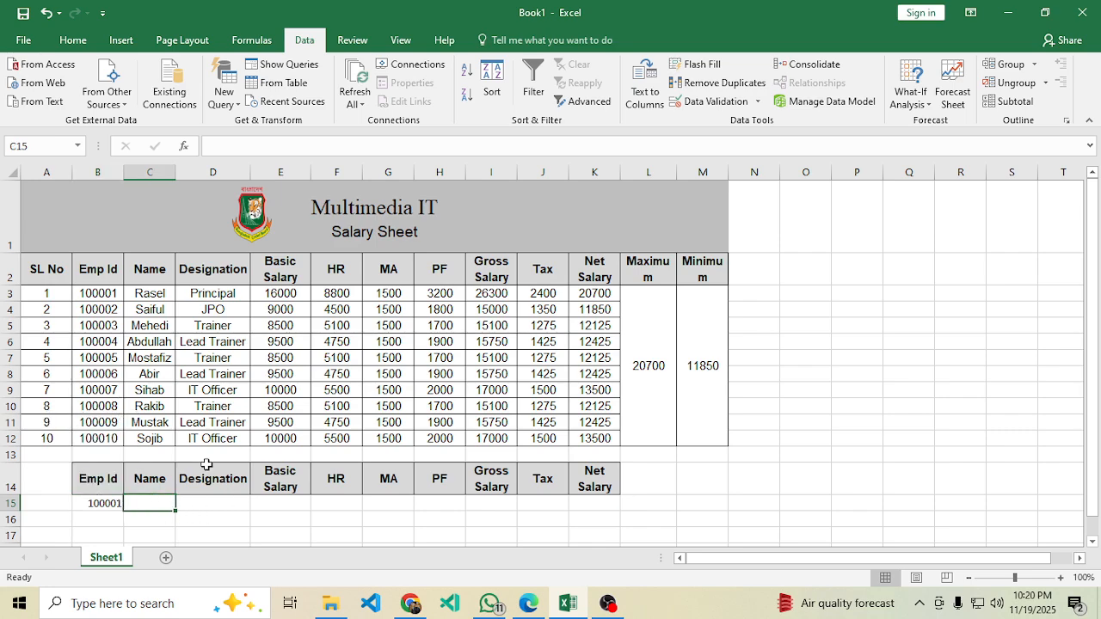
left_click(108, 500)
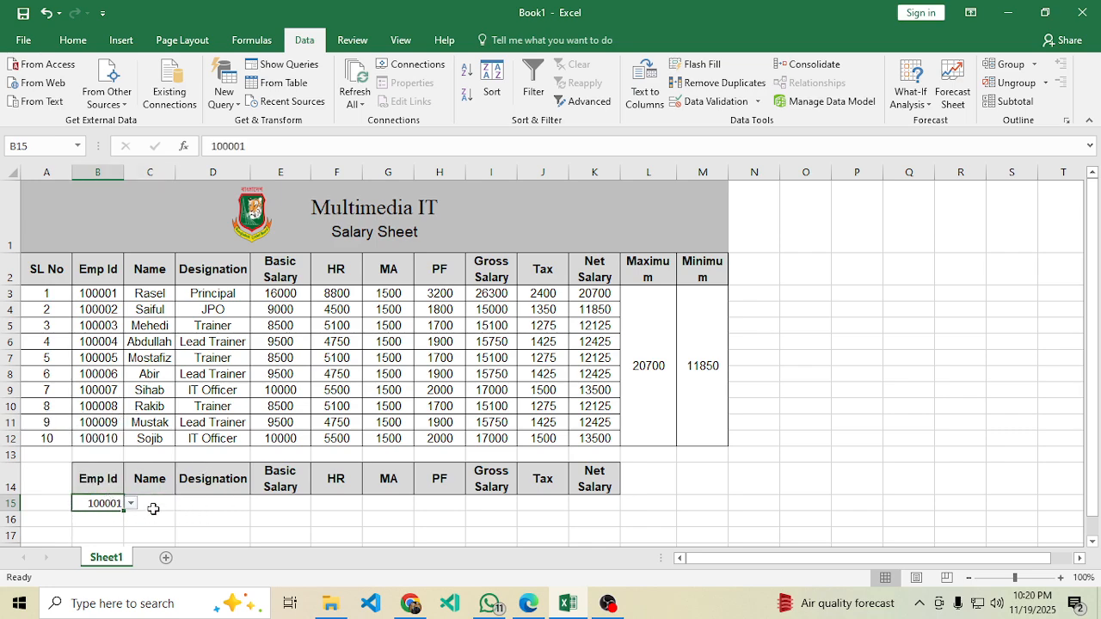
left_click(164, 506)
left_click(231, 507)
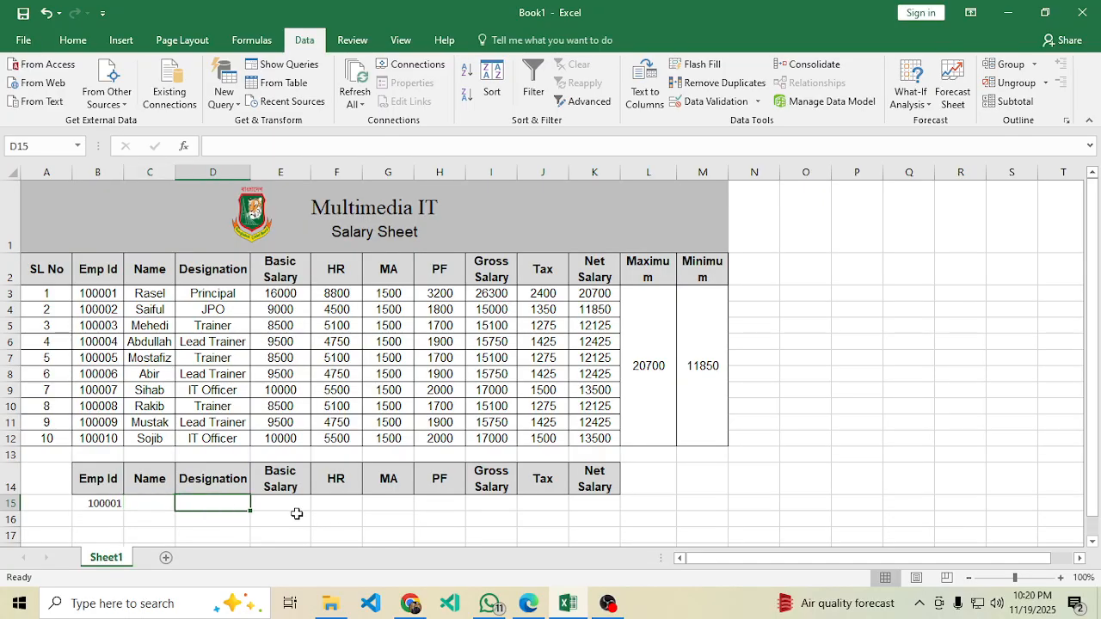
scroll(284, 372, "up", 2, "ctrl")
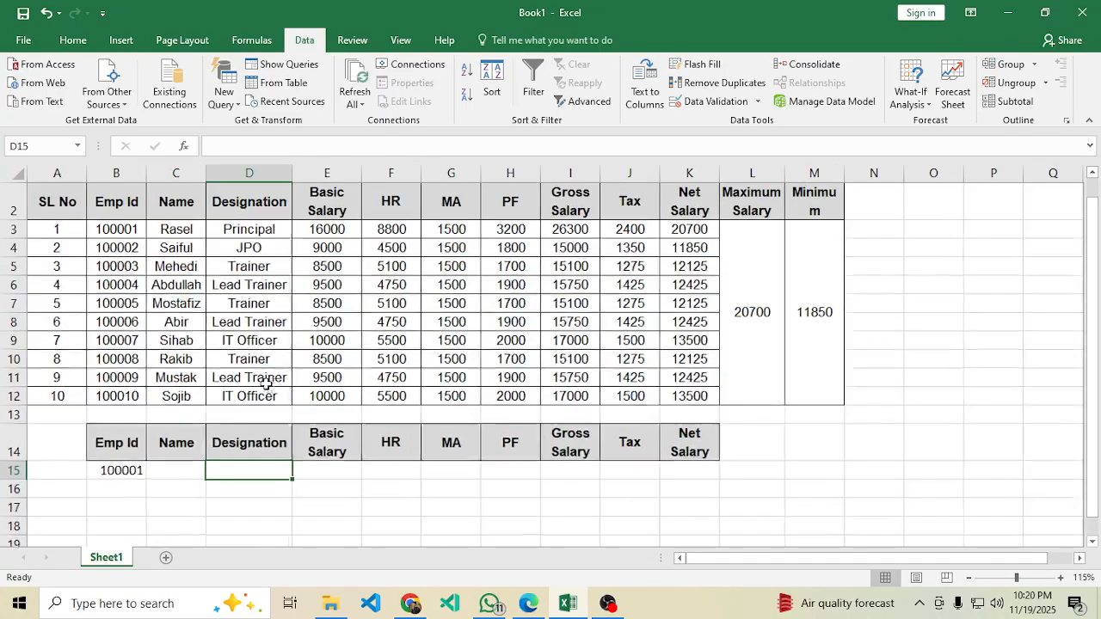
scroll(196, 423, "up", 1)
scroll(198, 430, "down", 1)
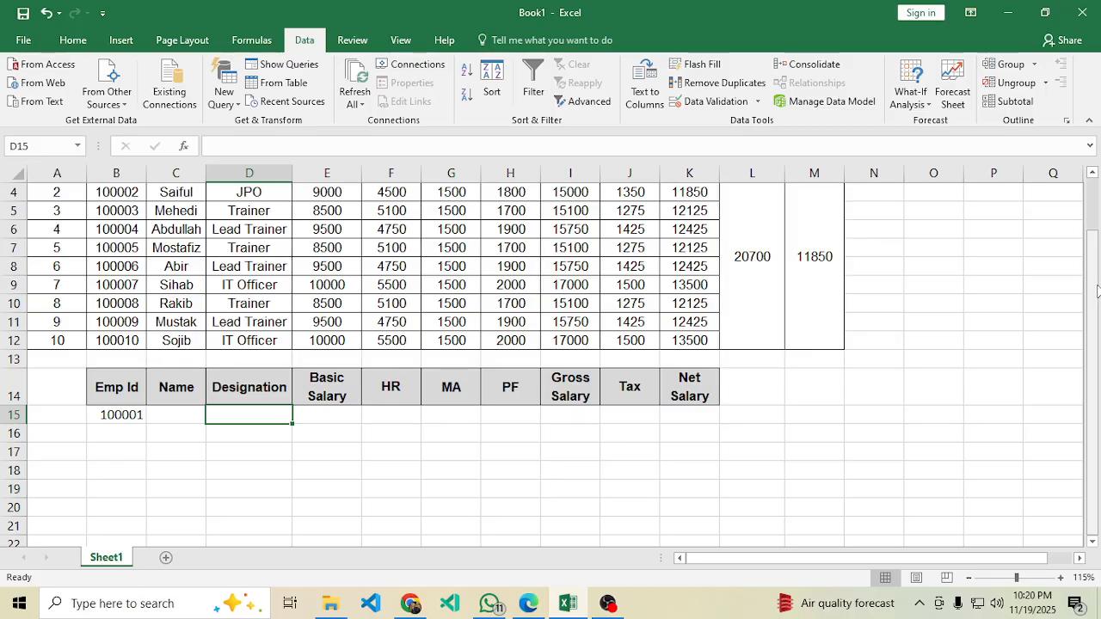
left_click_drag(1095, 336, 1093, 325)
scroll(180, 504, "up", 1)
scroll(180, 509, "down", 1)
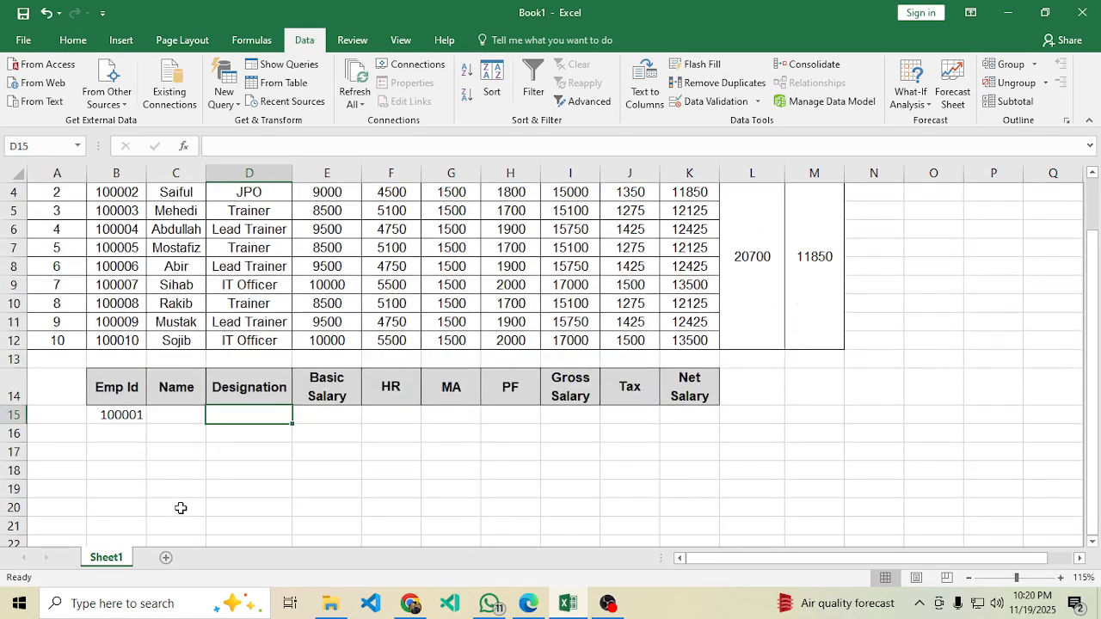
left_click_drag(1099, 430, 1094, 350)
In C15 start the formula =vlookup(B15,B3:K12, using the salary table as the range.
left_click(169, 472)
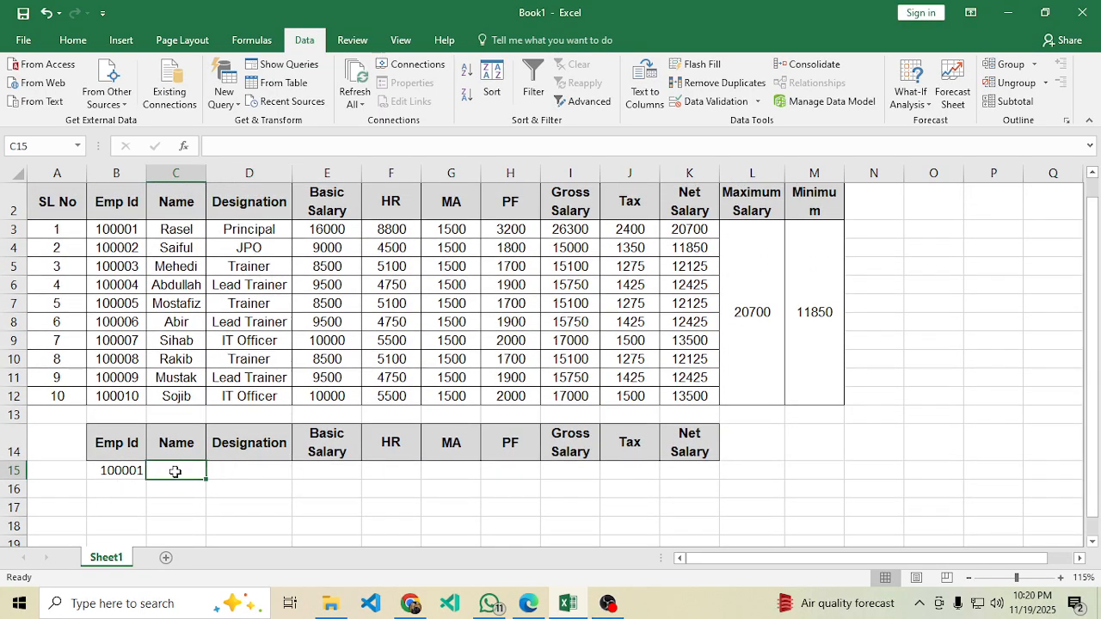
type("=vloo")
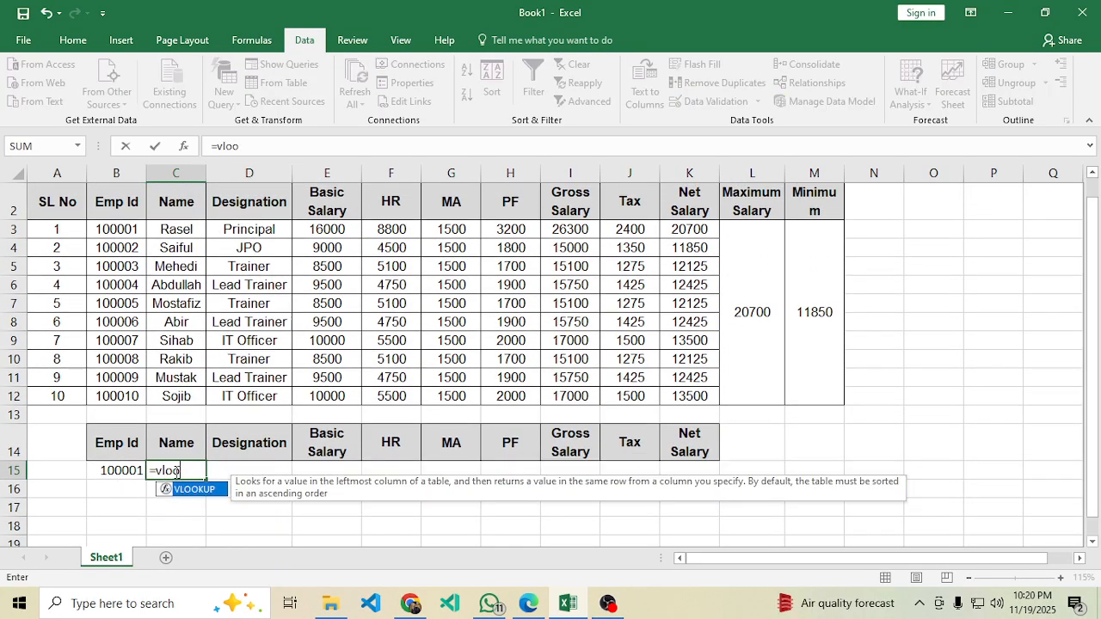
type("kup(")
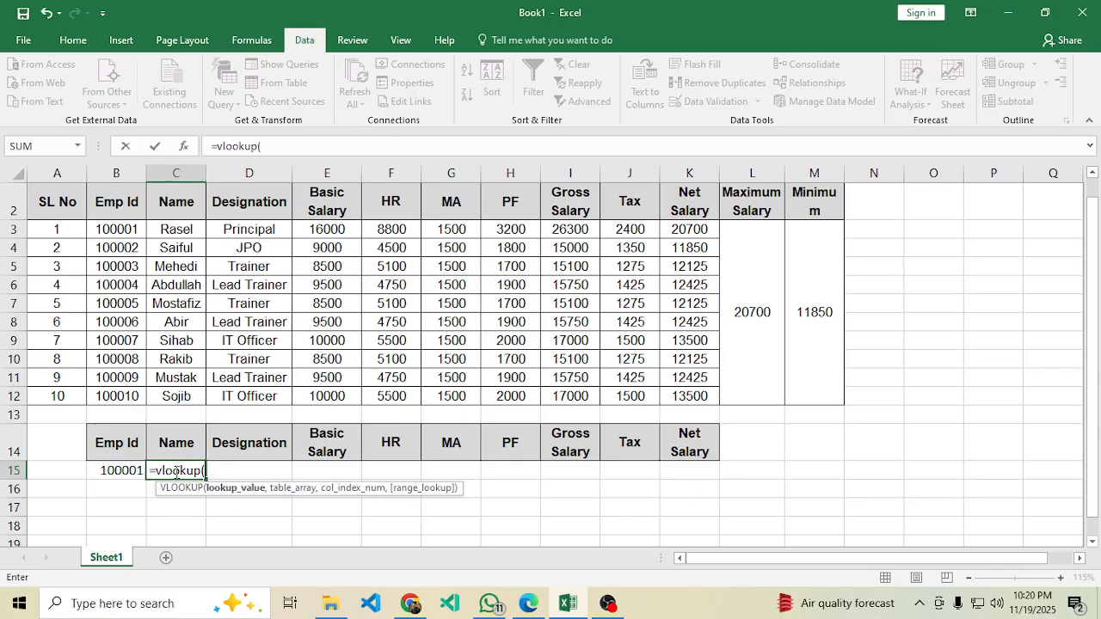
left_click(120, 472)
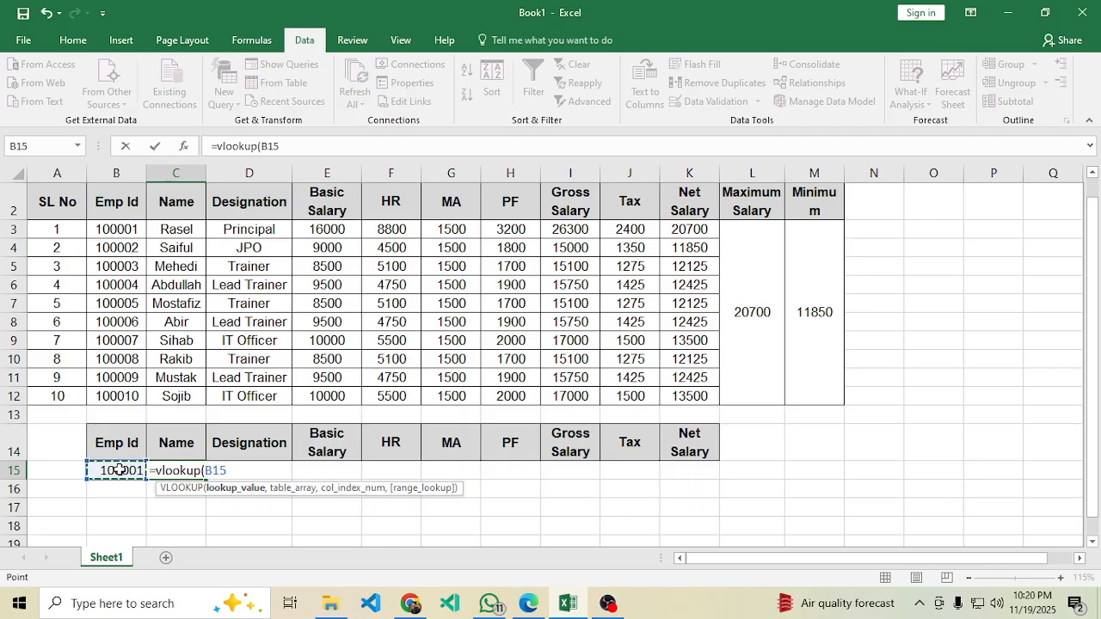
type(",")
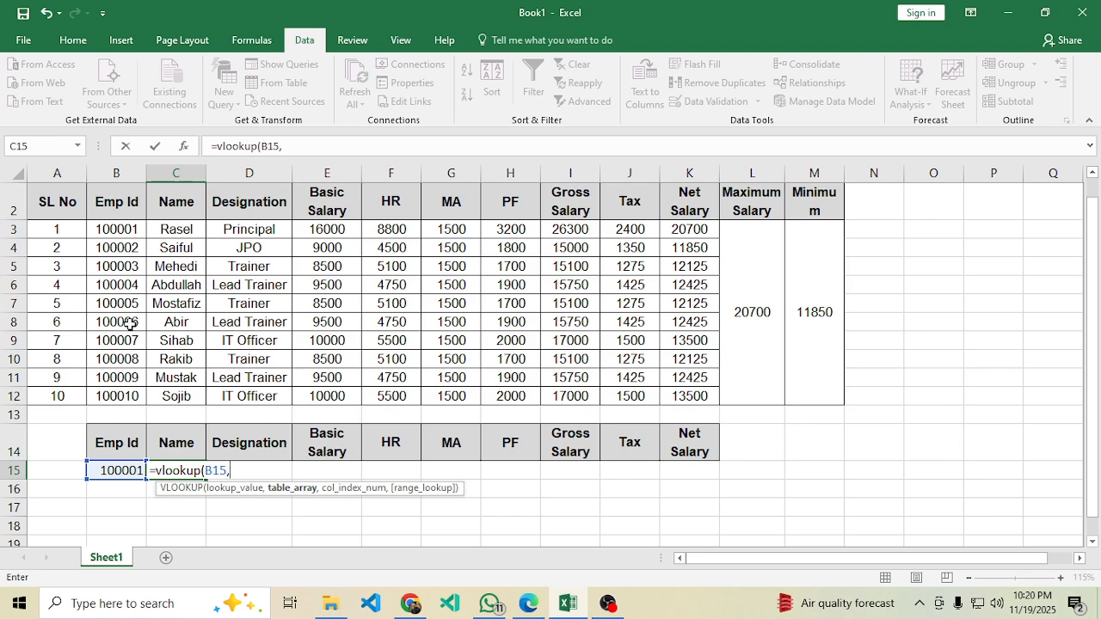
left_click_drag(110, 232, 661, 393)
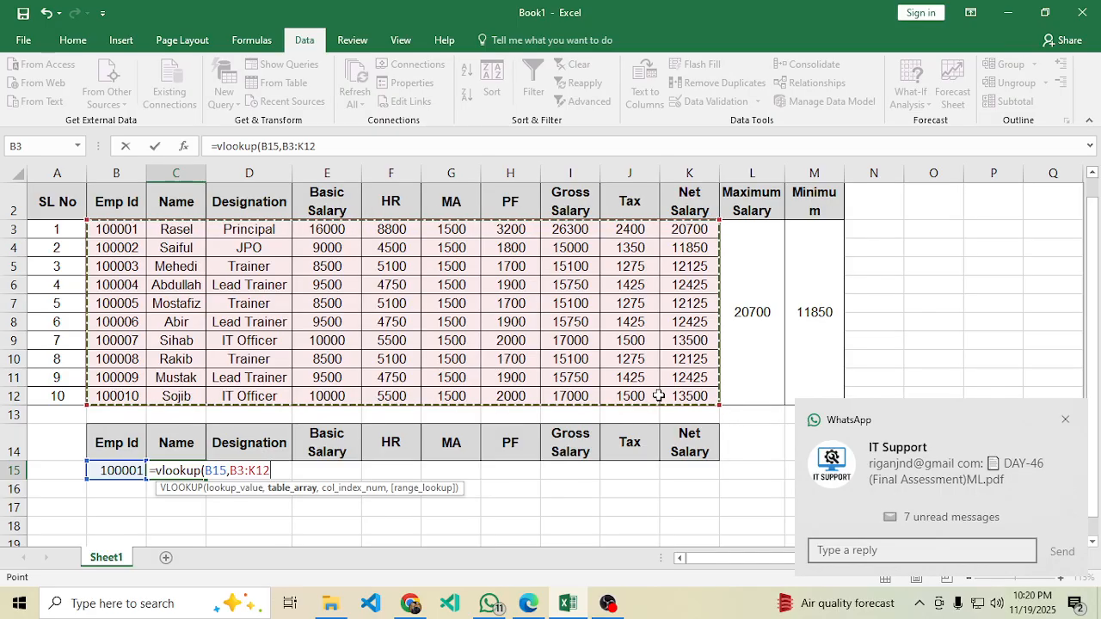
type(",2,0")
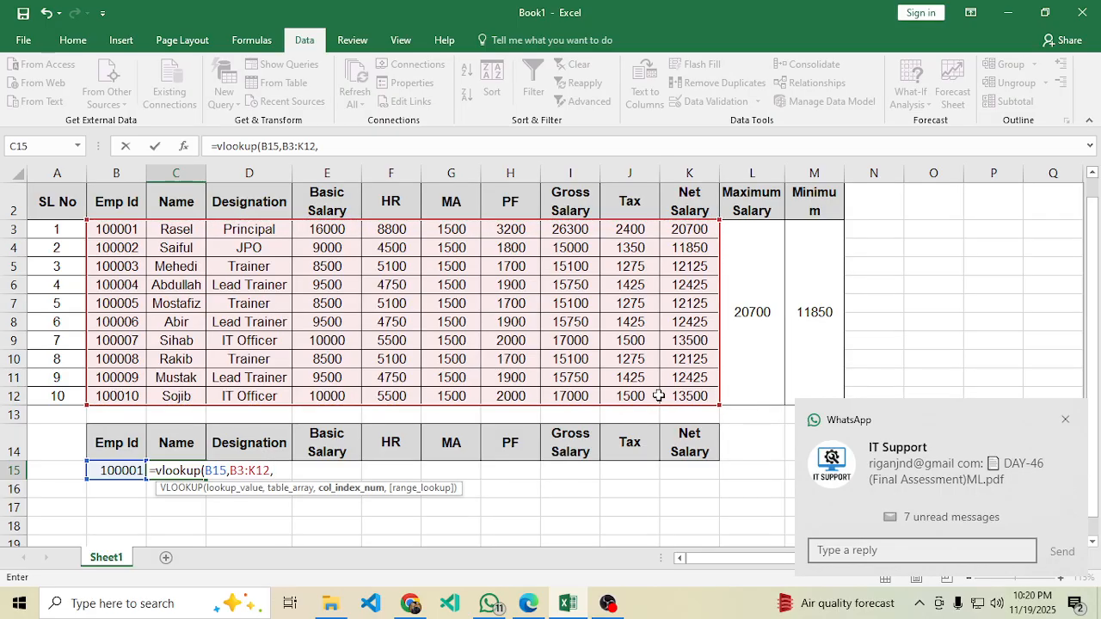
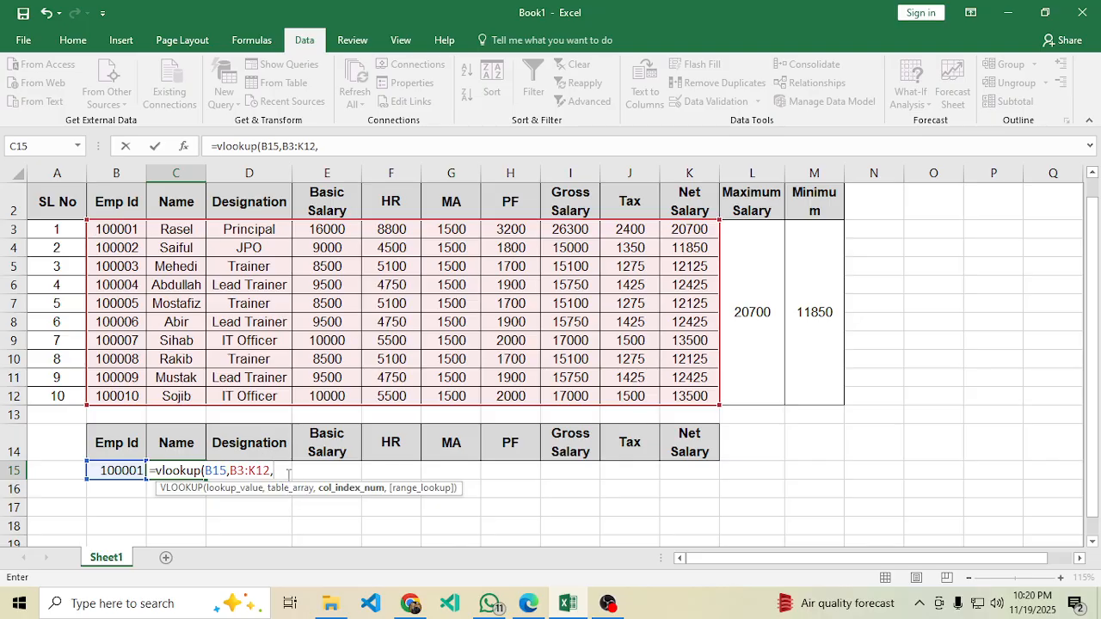
Complete C15 as =vlookup(B15,B3:K12,2,0) so it returns Rasel for employee 100001.
type("2,")
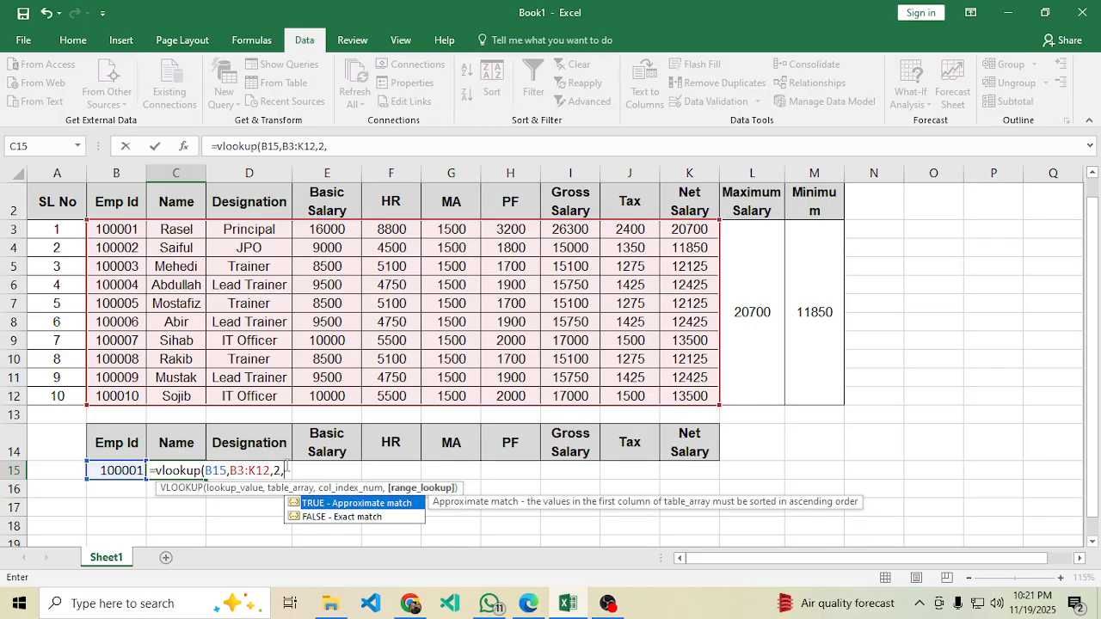
type("0)")
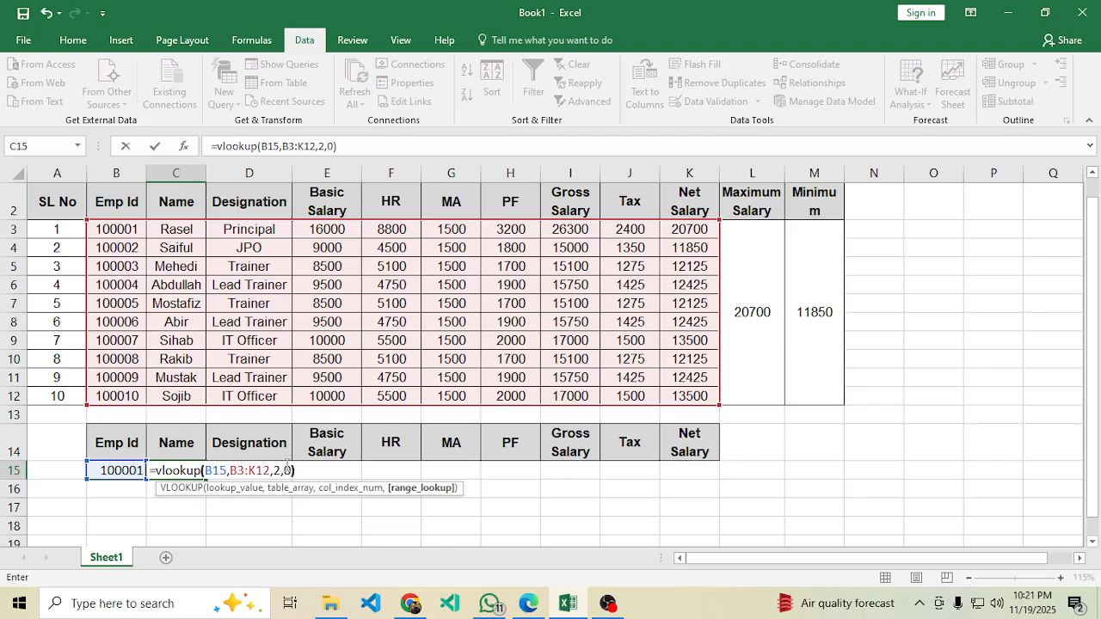
key("Return")
left_click(203, 469)
Copy C15's lookup formula into D15 with column index 4, showing Principal.
left_click(254, 471)
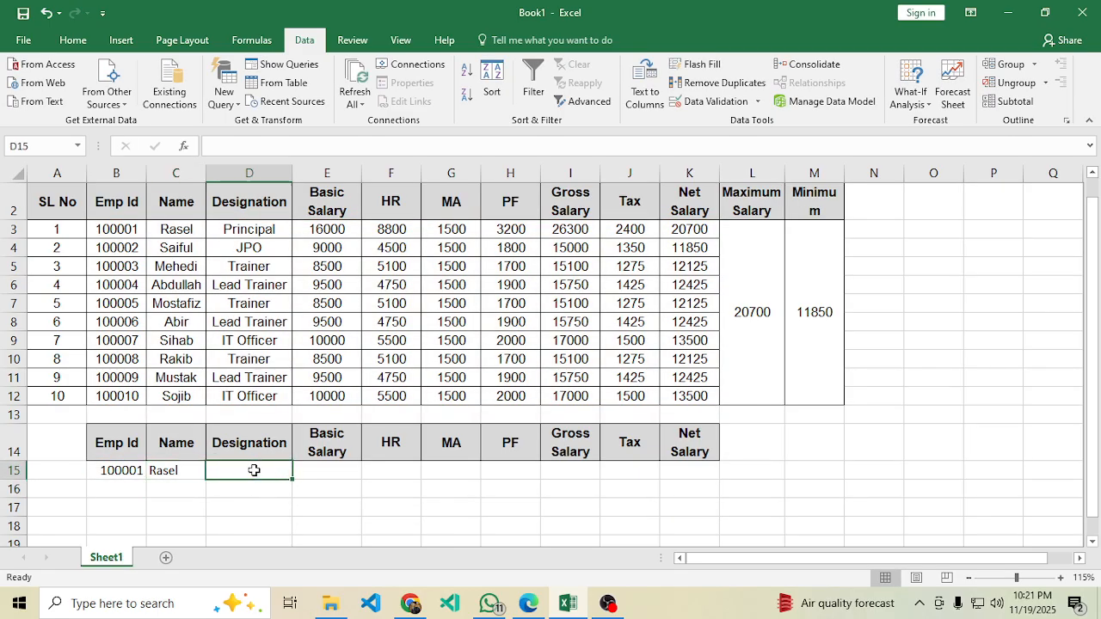
type("=")
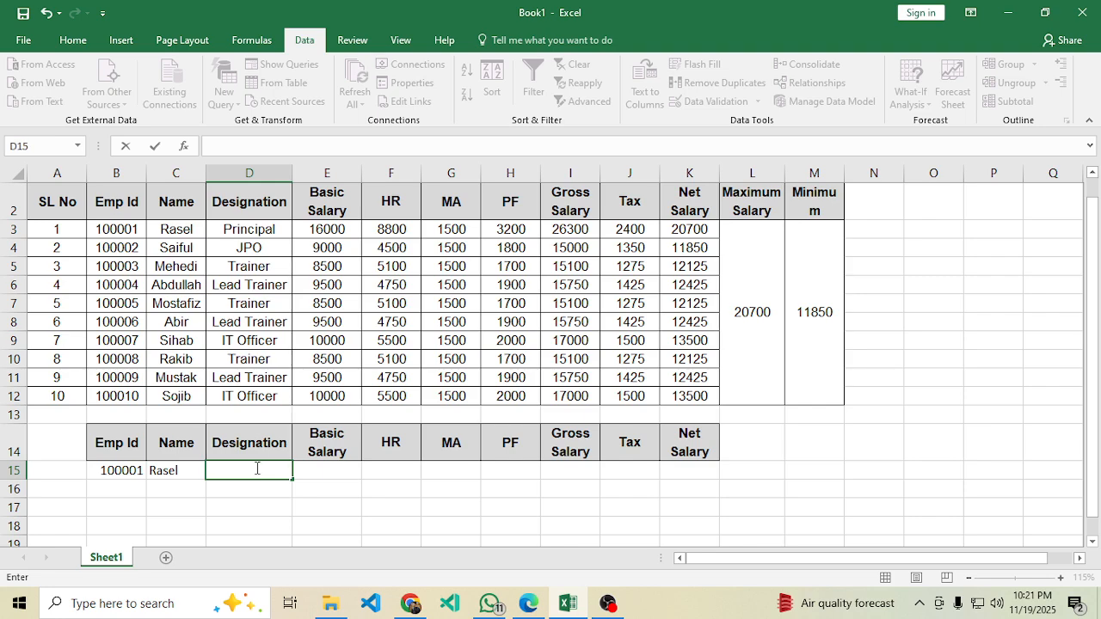
left_click(174, 472)
left_click_drag(366, 148, 188, 147)
key("ctrl+c")
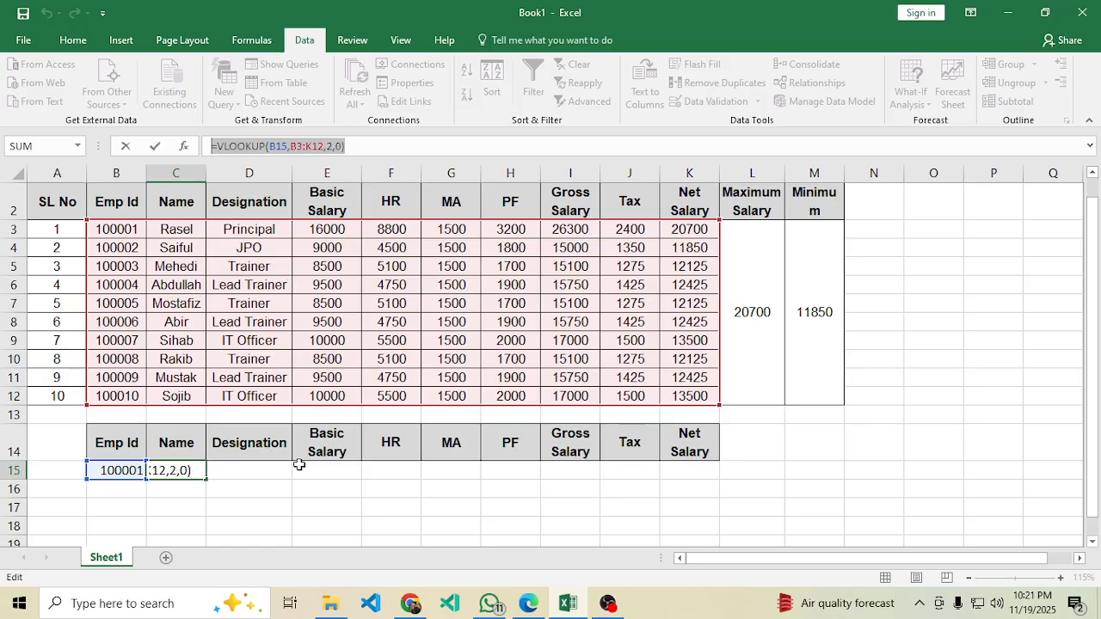
key("Return")
left_click(226, 469)
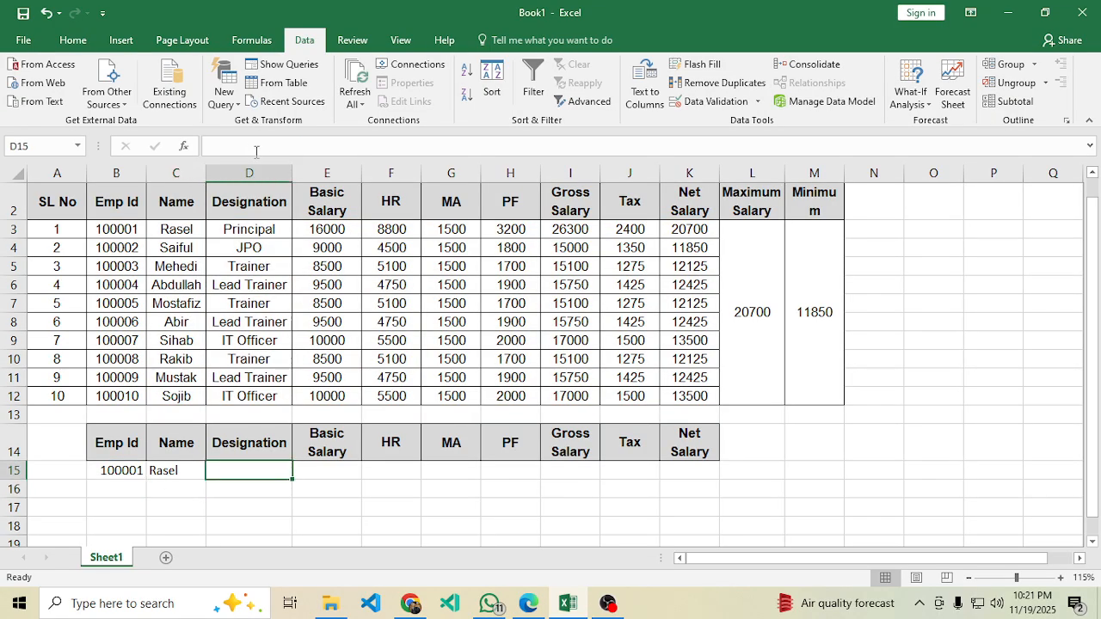
left_click(238, 142)
key("ctrl+v")
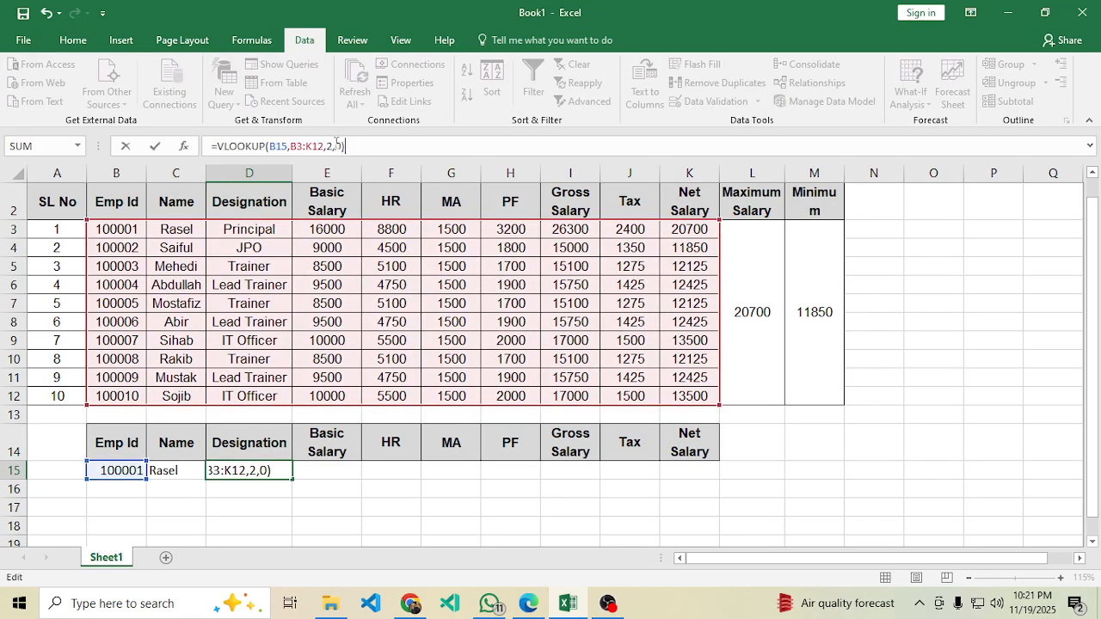
left_click(331, 145)
key("BackSpace")
type("4")
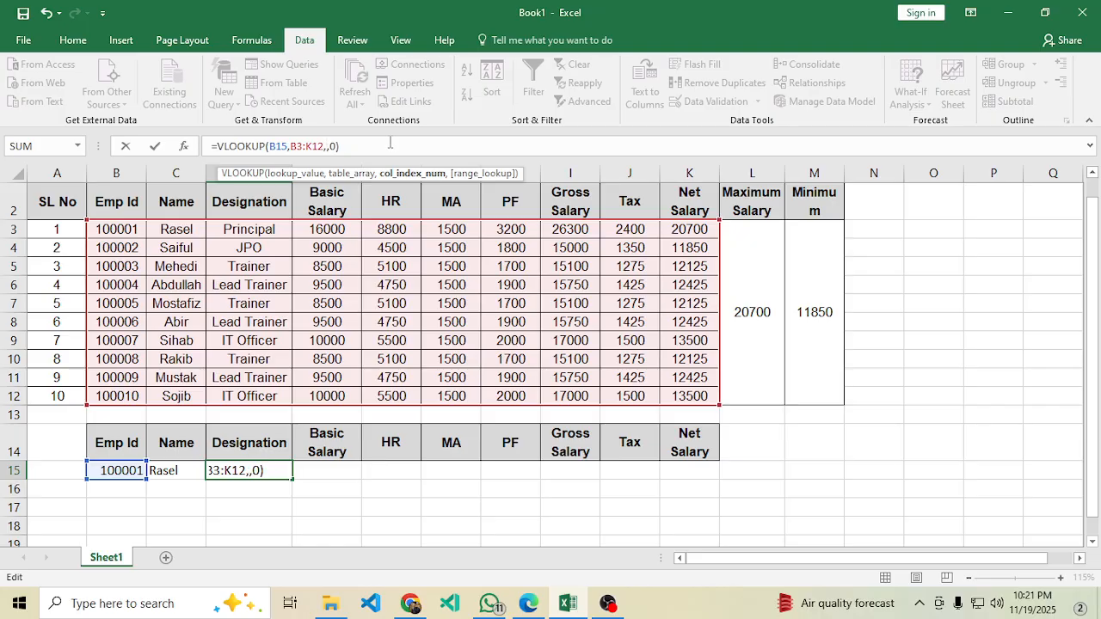
key("Return")
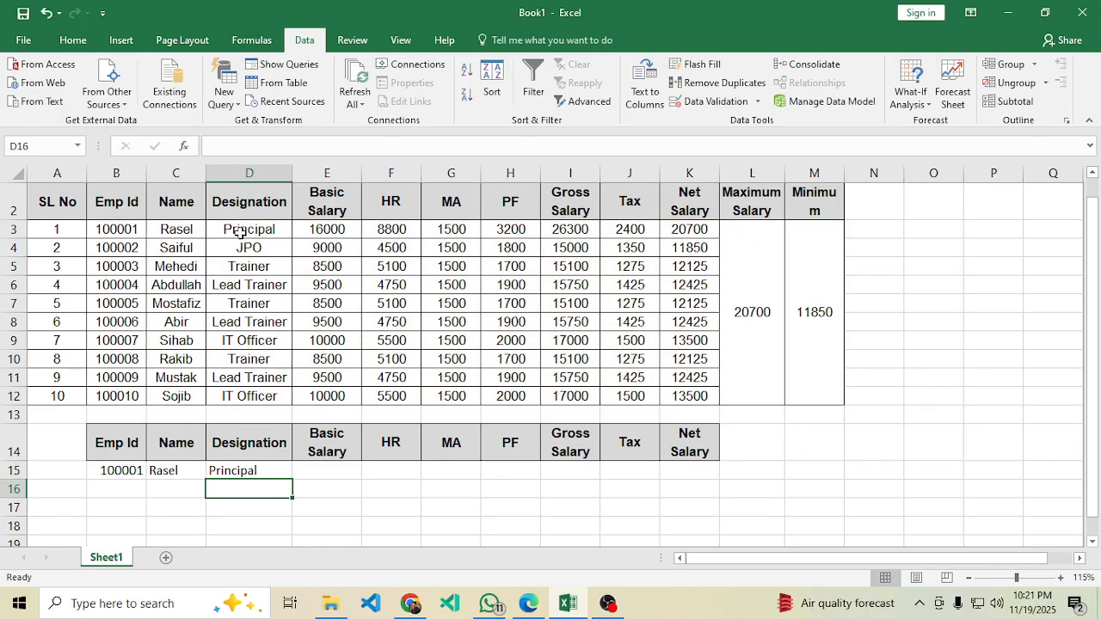
Paste the lookup formula into E15 with column index 4, showing Basic Salary 16000.
left_click(327, 472)
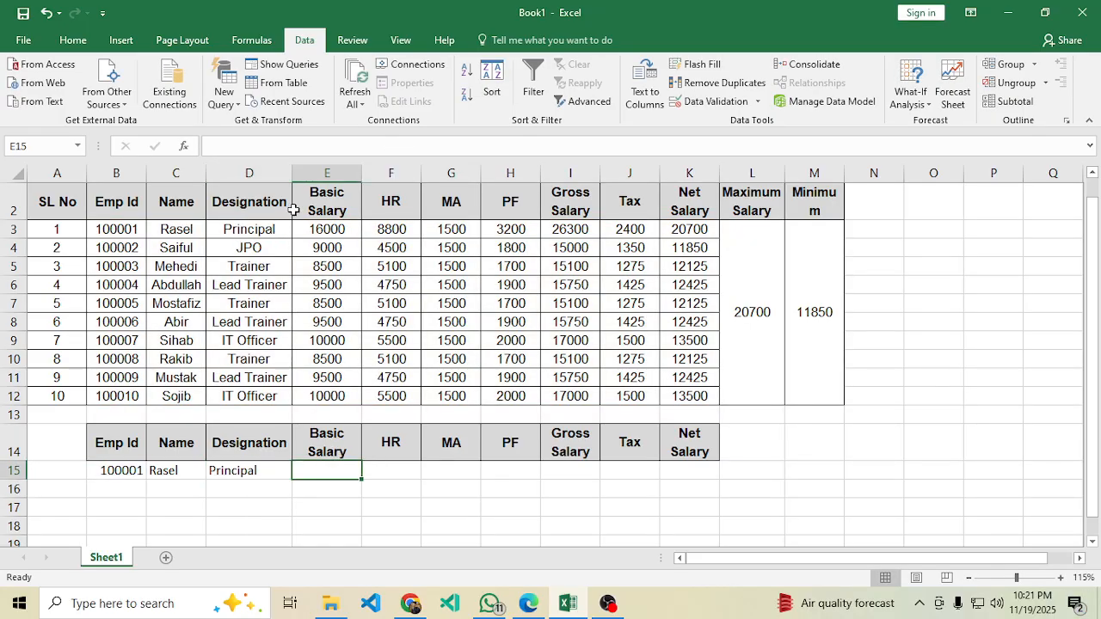
key("ctrl+v")
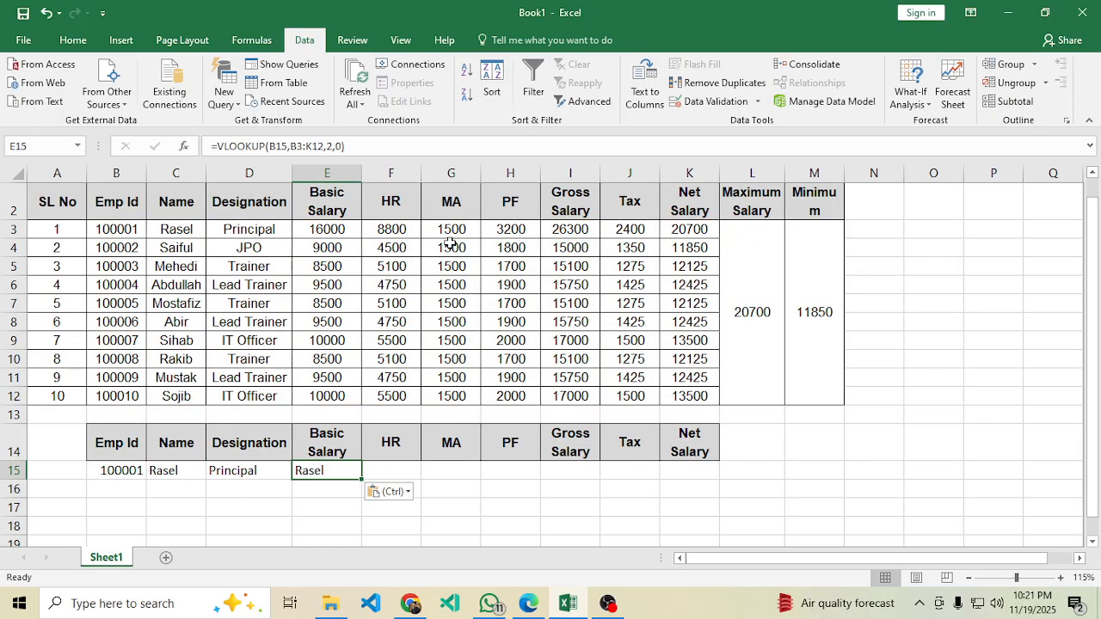
left_click(334, 146)
key("BackSpace")
type("4")
key("Return")
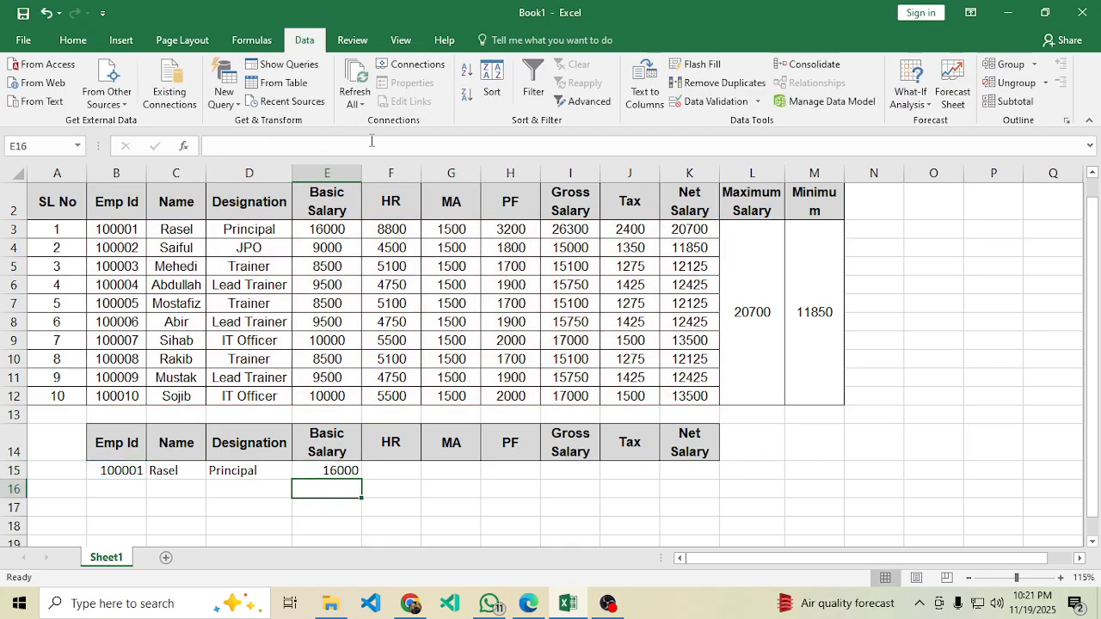
Paste the lookup formula into F15 with column index 5, showing HR 8800.
left_click(395, 472)
left_click(349, 146)
key("ctrl+v")
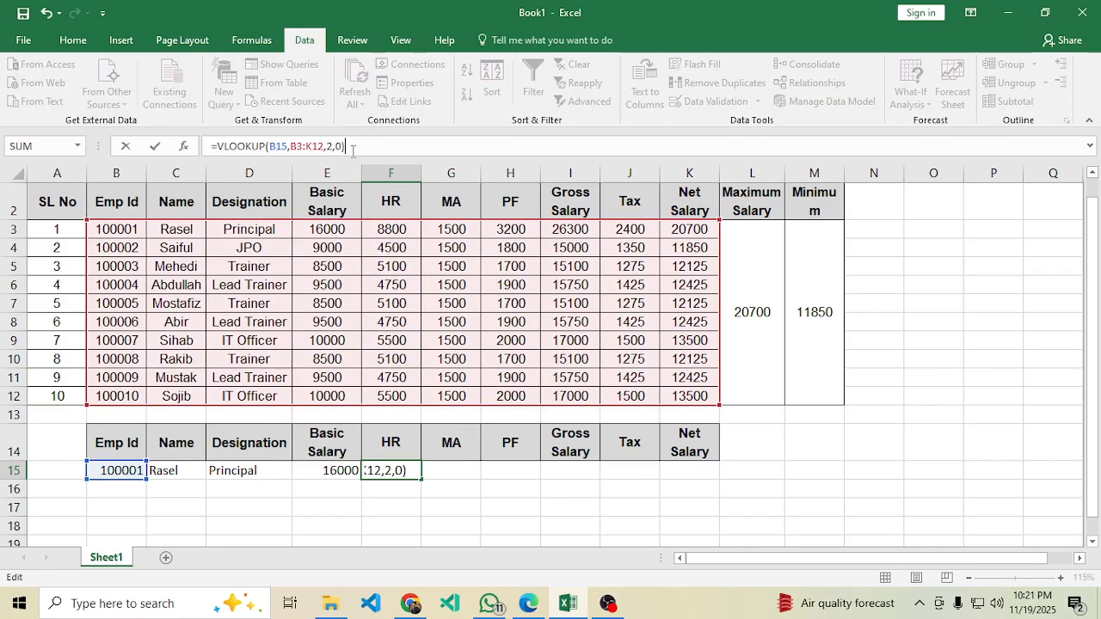
key("Left")
key("Left")
key("Left")
key("Left")
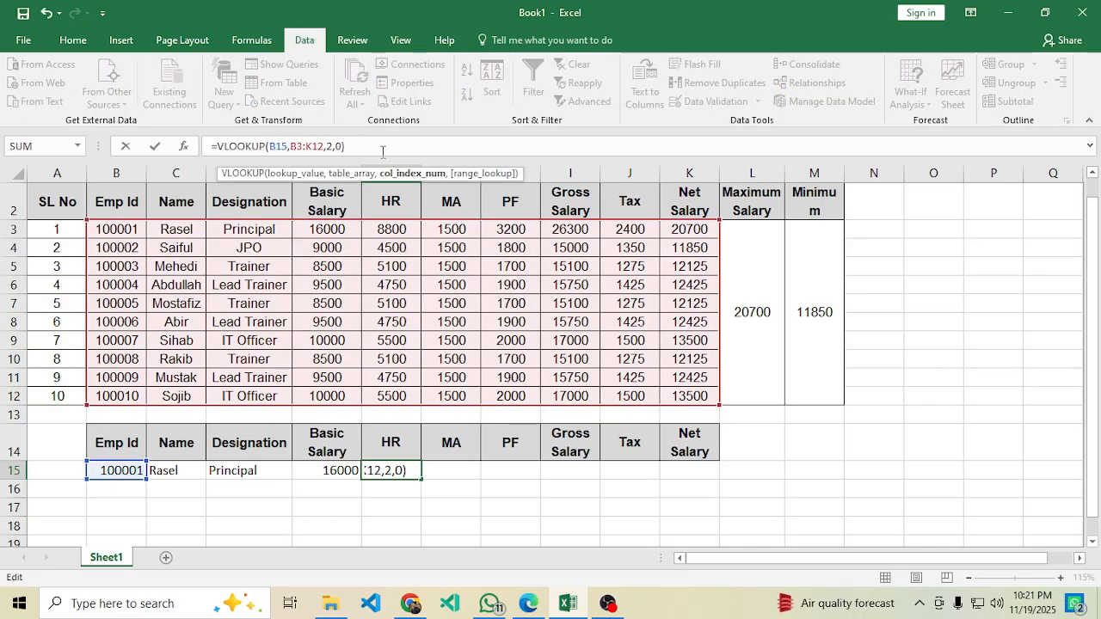
key("Delete")
type("5")
key("Return")
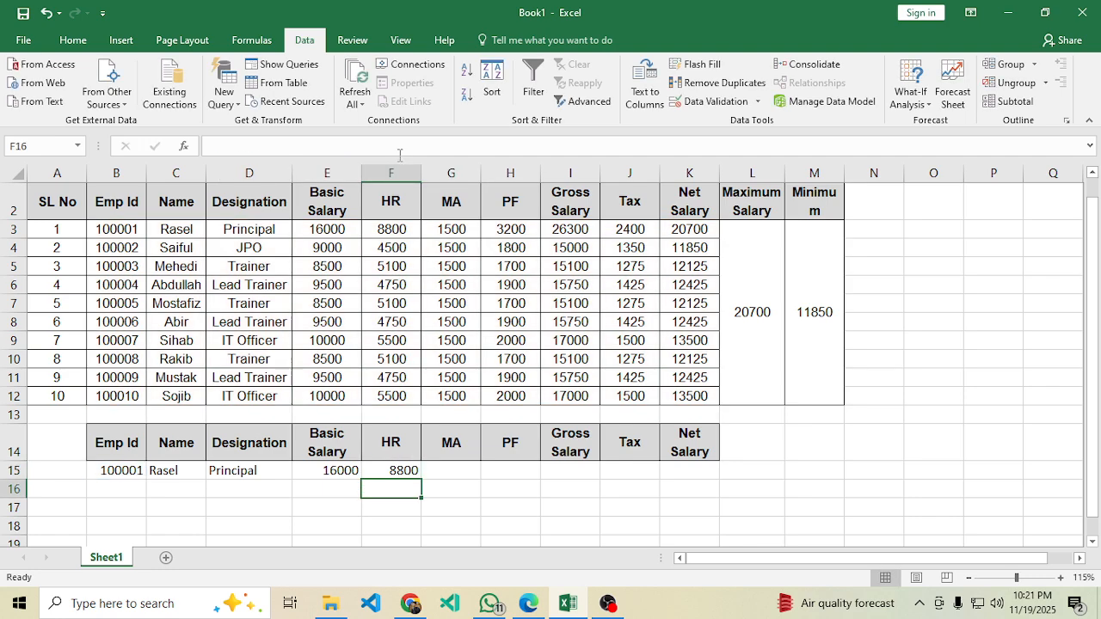
left_click(453, 467)
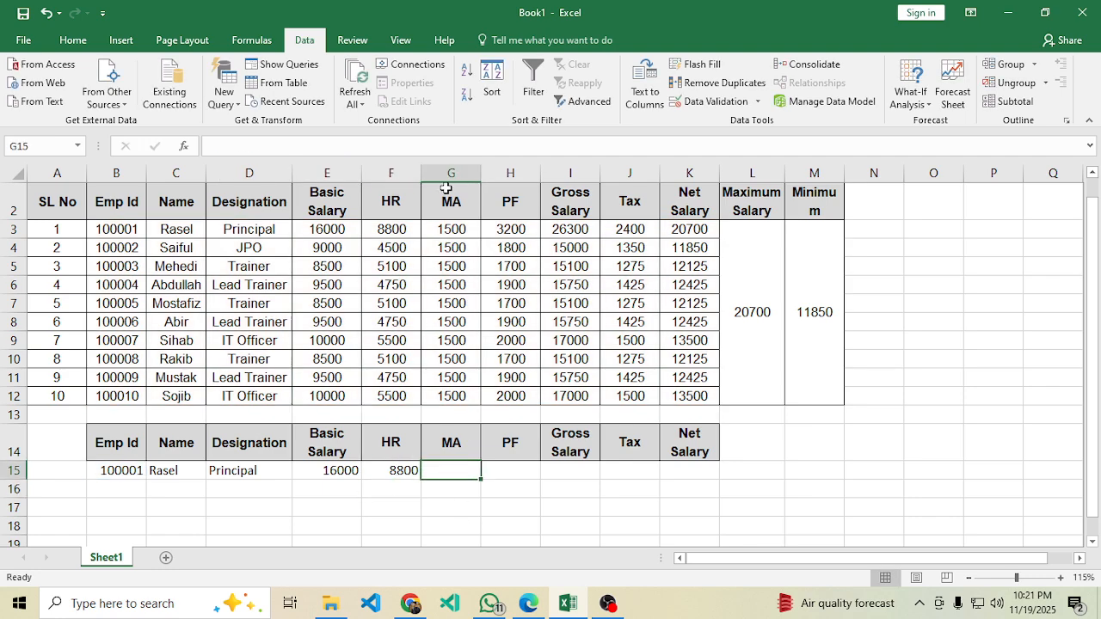
Fill G15 and H15 with the lookup using column indexes 6 and 7 (MA 1500, PF 3200).
left_click(422, 145)
key("ctrl+v")
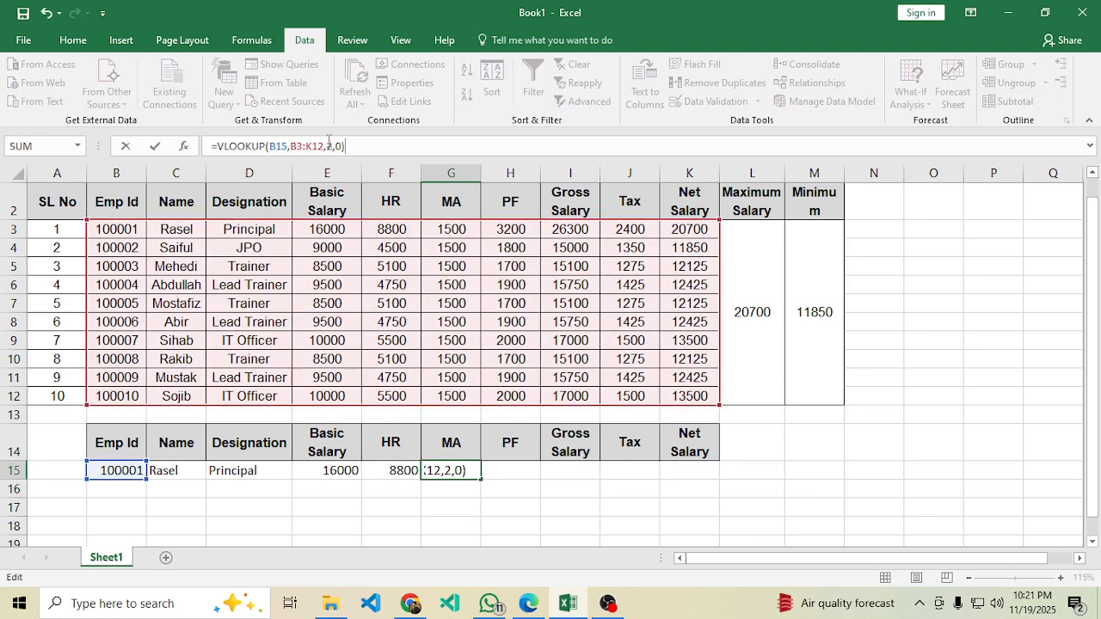
left_click(334, 148)
key("BackSpace")
type("6")
key("Return")
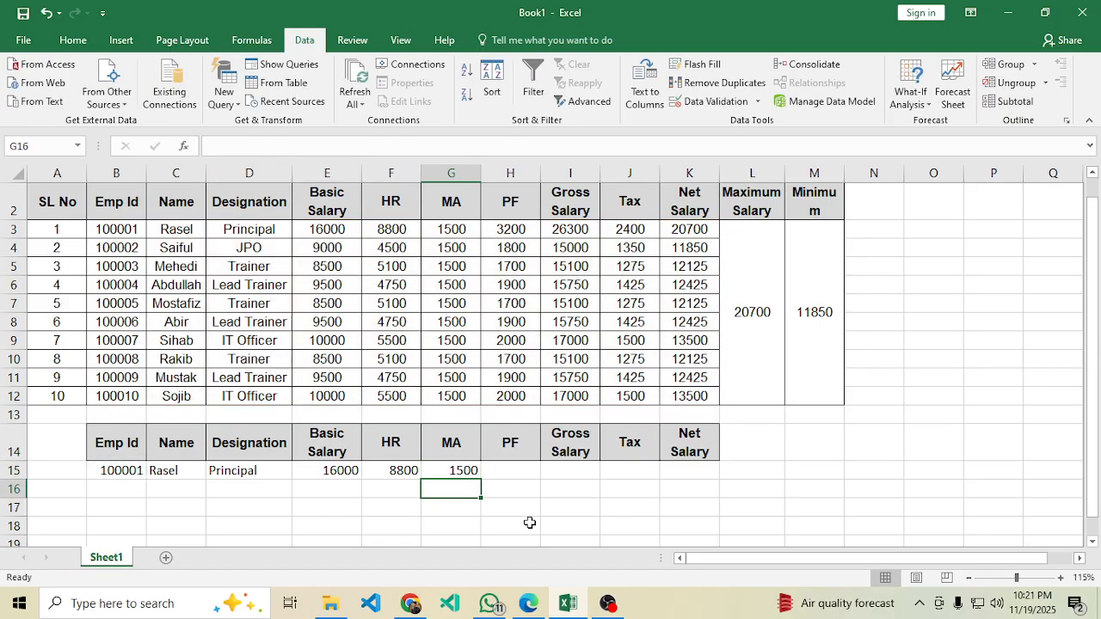
left_click(508, 474)
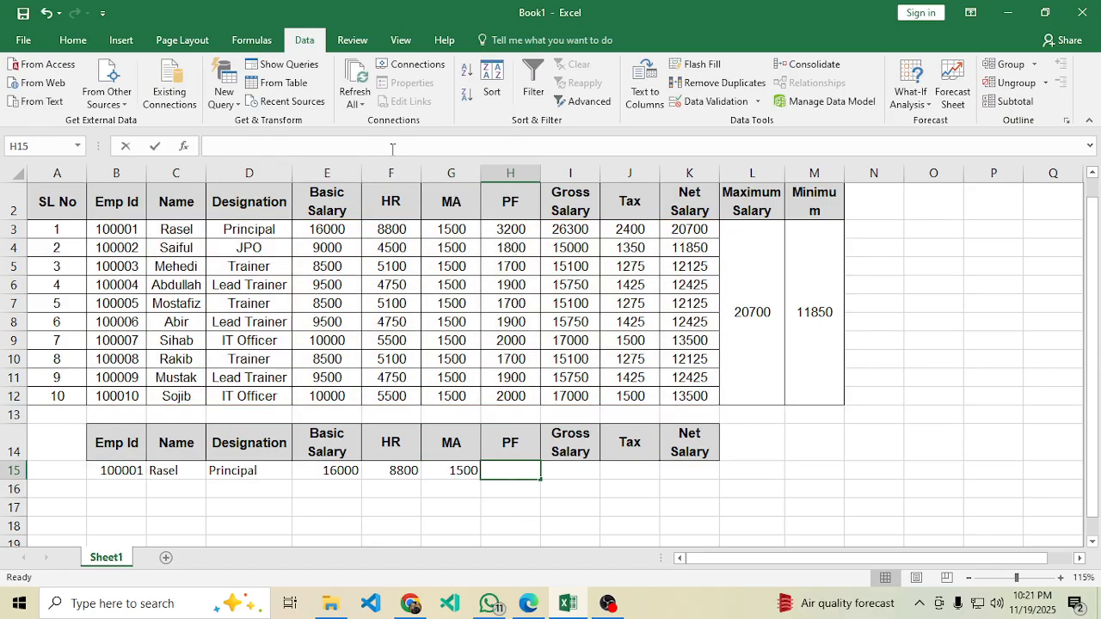
left_click(352, 144)
key("ctrl+v")
left_click(333, 146)
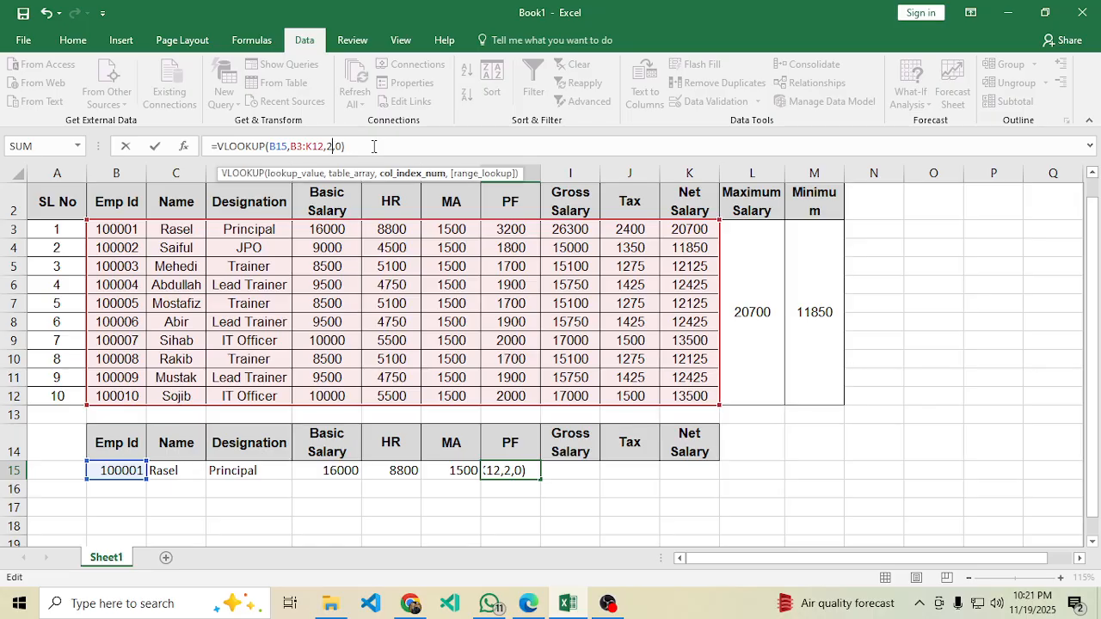
key("BackSpace")
type("7")
key("Return")
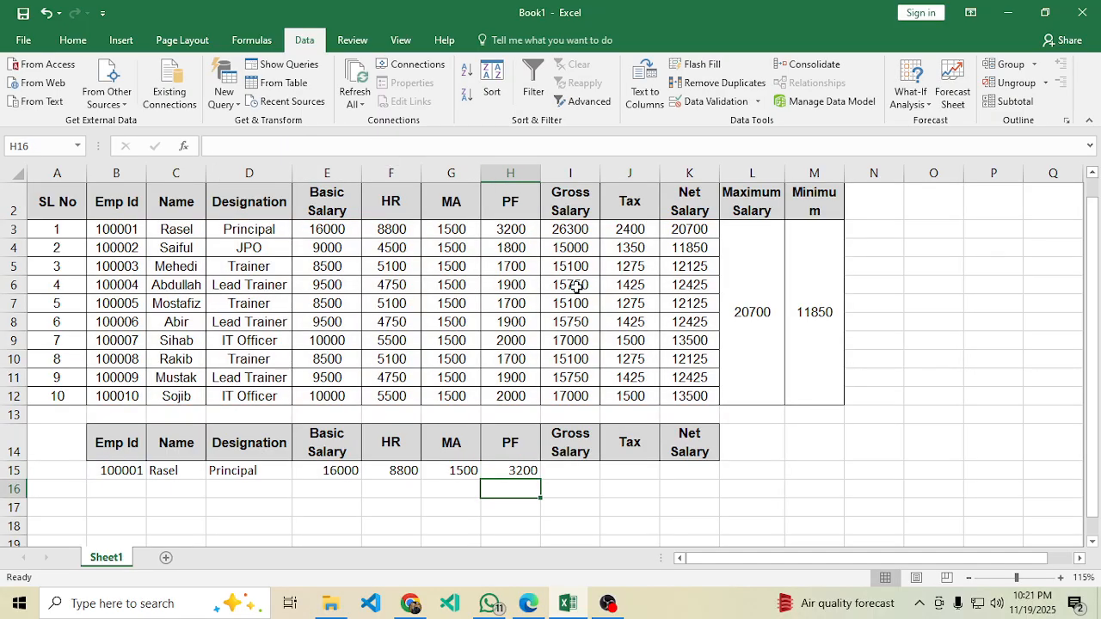
Fill I15 and J15 with the lookup using column indexes 8 and 9 (Gross 26300, Tax 2400).
left_click(593, 470)
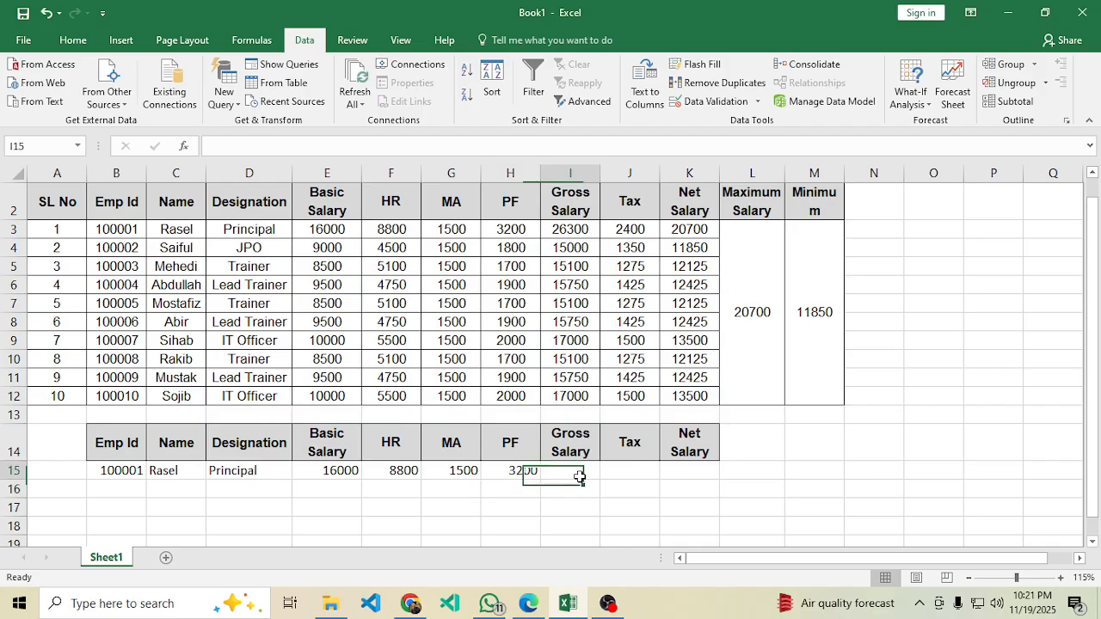
left_click(358, 145)
key("ctrl+v")
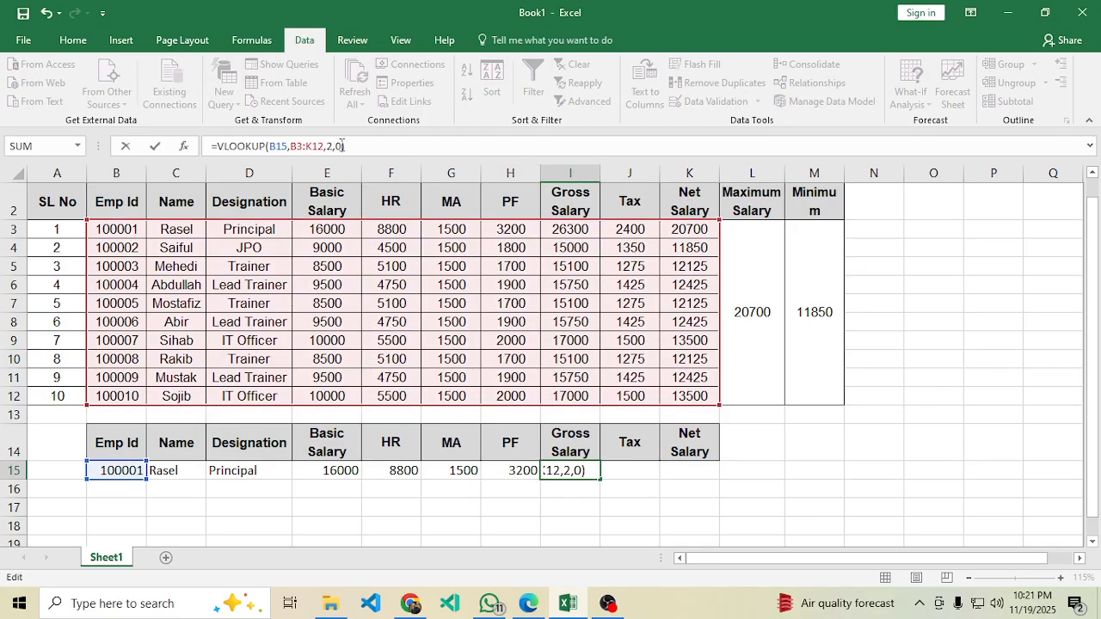
left_click(332, 147)
key("BackSpace")
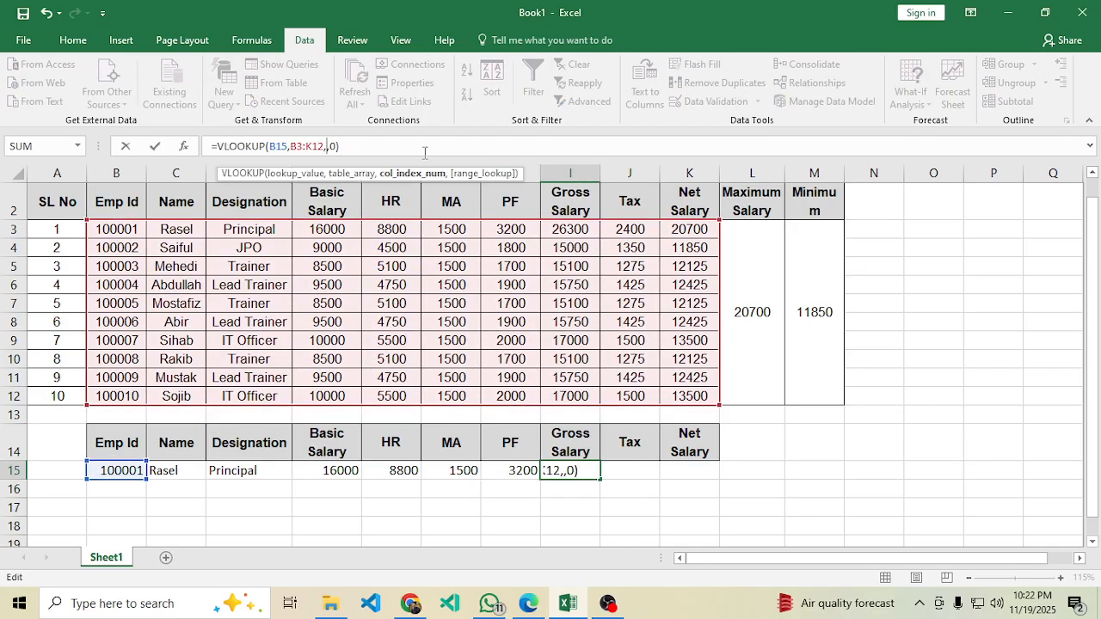
type("8")
key("Return")
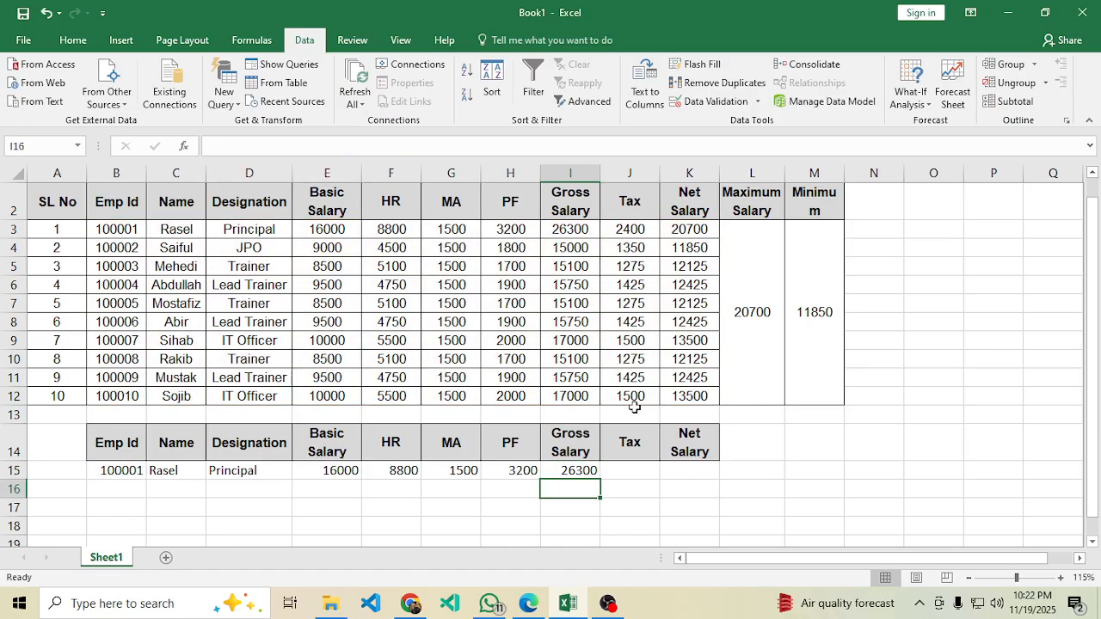
left_click(630, 473)
type("=VLOOKUP(B15,B3:K12,2,0)")
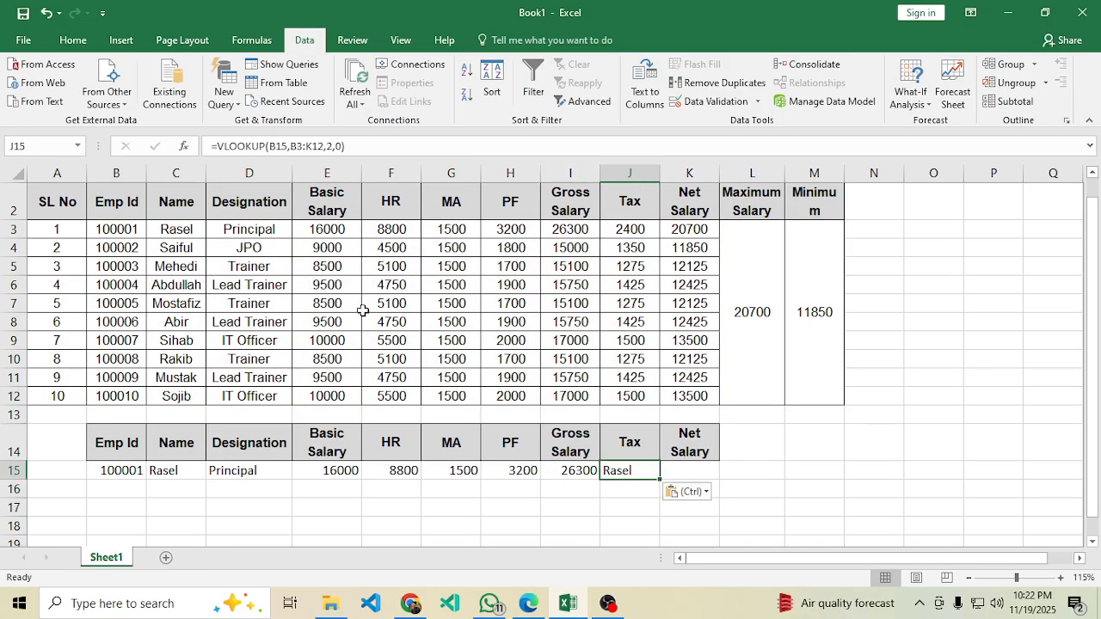
left_click(329, 147)
key("BackSpace")
type("9")
key("Return")
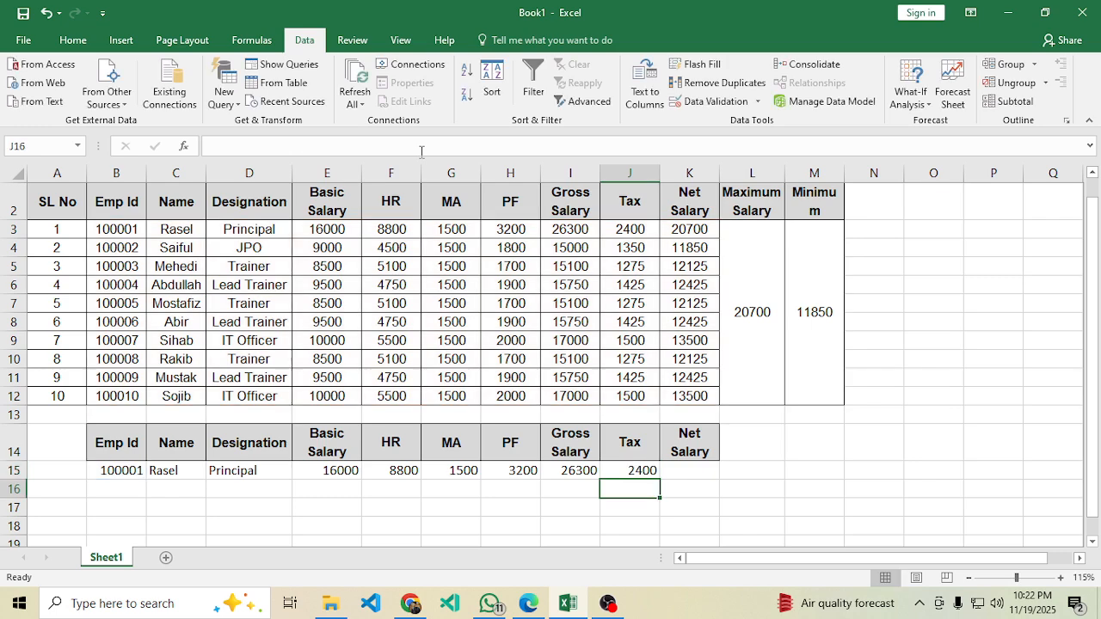
Paste the lookup into K15 with column index 10, showing Net Salary 20700.
left_click(693, 476)
type("=VLOOKUP(B15,B3:K12,2,0)")
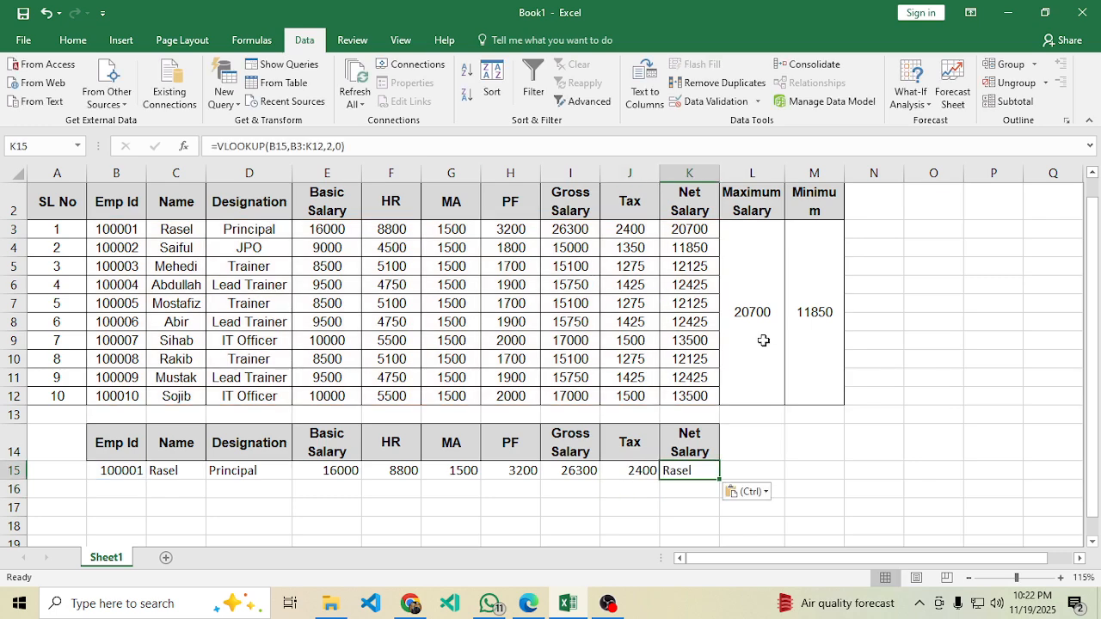
left_click(333, 147)
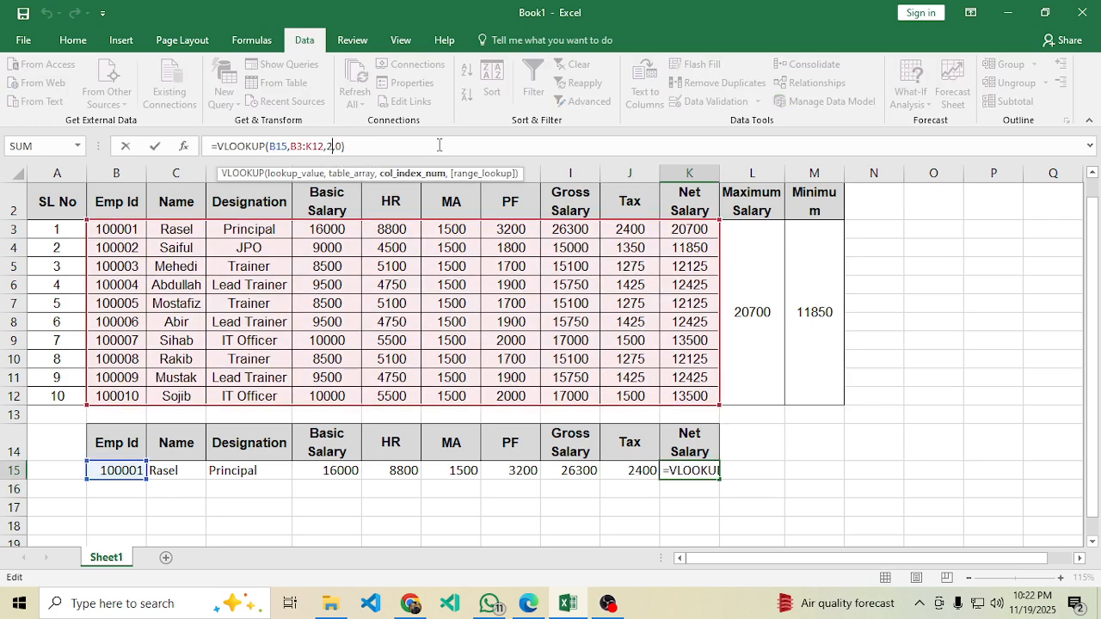
key("BackSpace")
type("10")
key("Return")
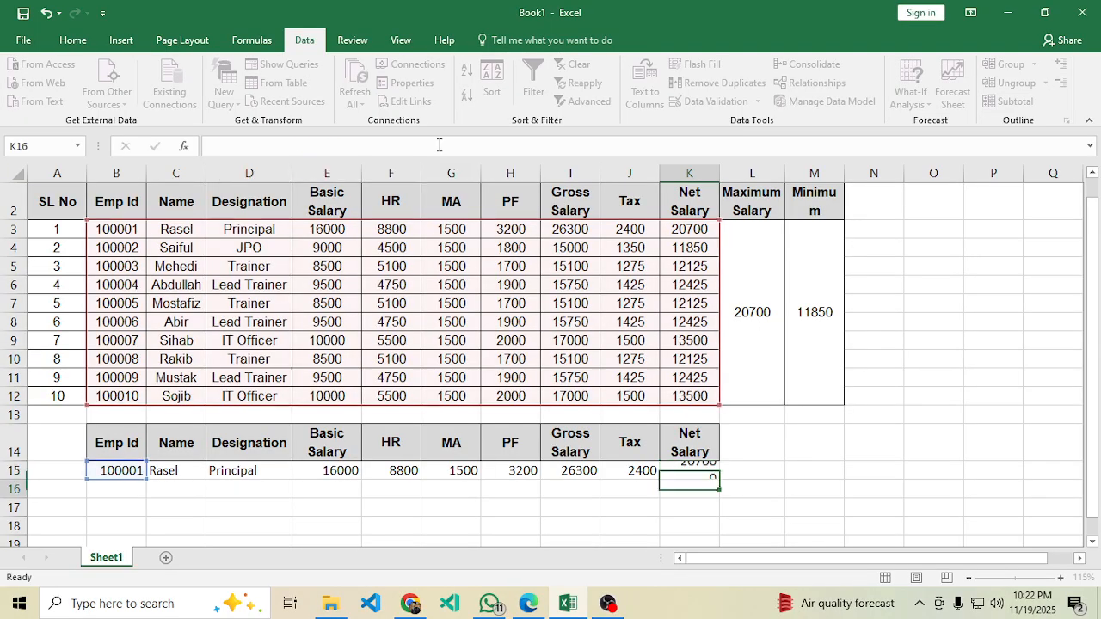
Pick Emp Ids 100003, 100008, 100004 and finally 100010 from the B15 dropdown to test the lookup.
left_click(693, 470)
left_click(121, 449)
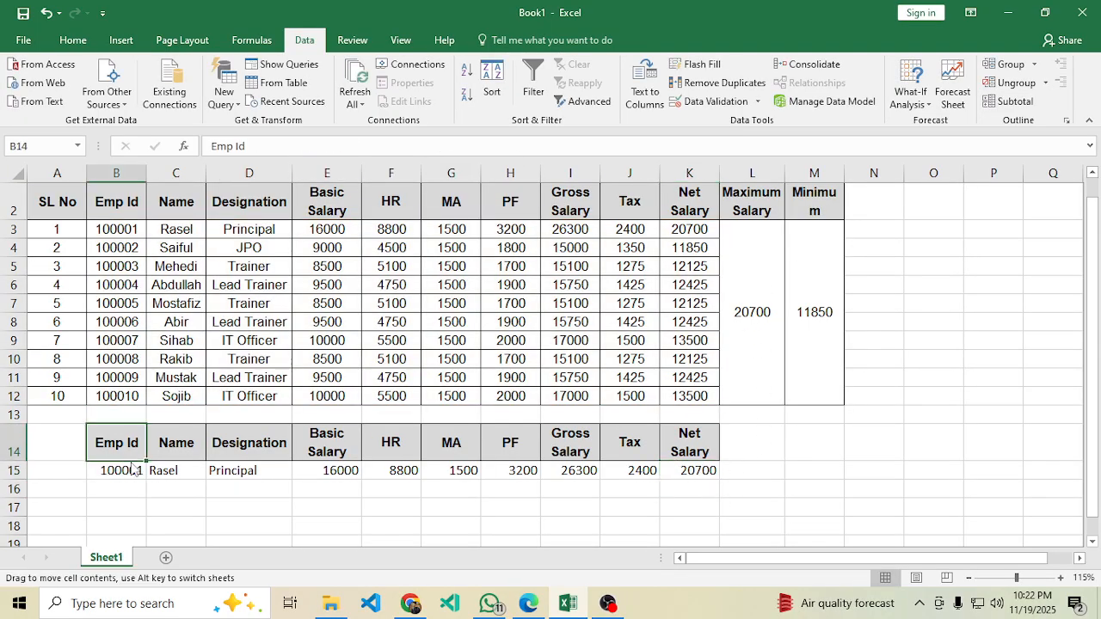
left_click(136, 472)
left_click(153, 473)
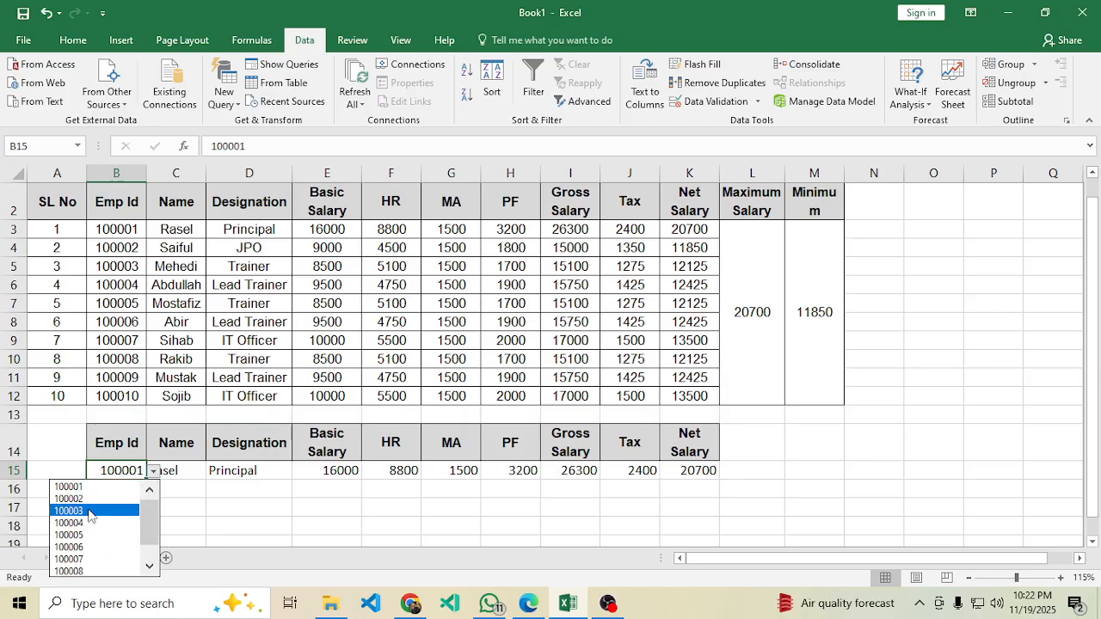
left_click(89, 511)
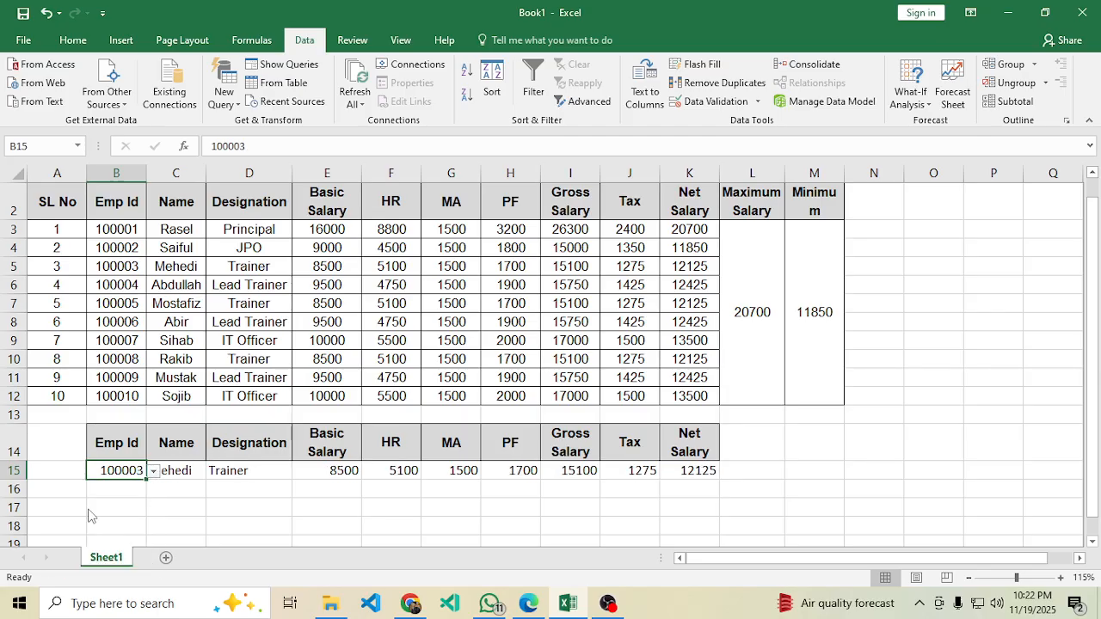
left_click(153, 472)
left_click(91, 540)
left_click(153, 472)
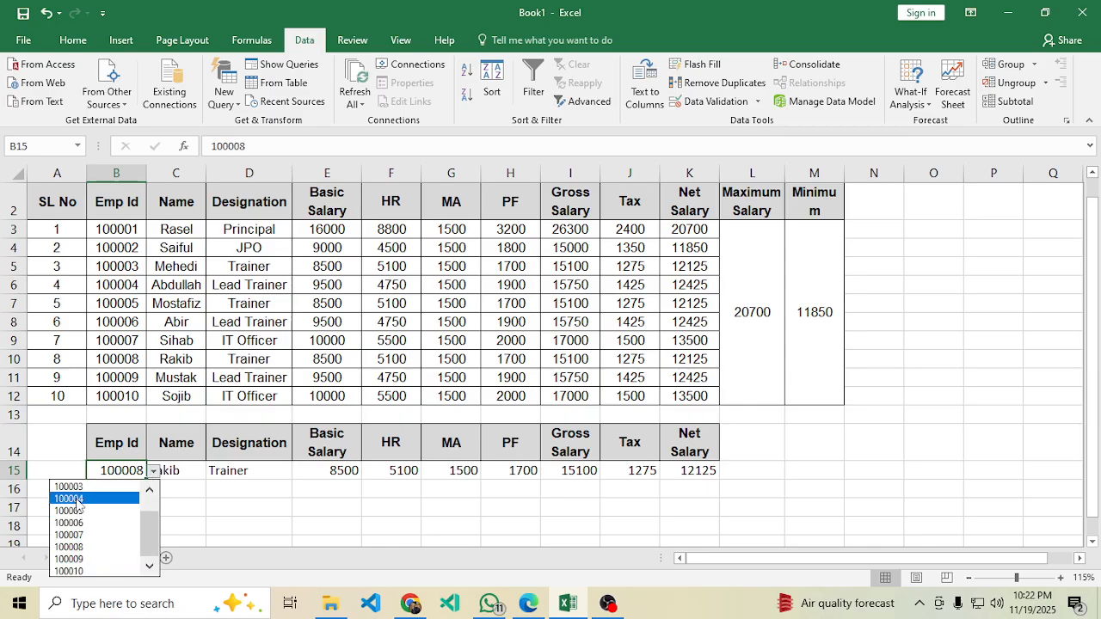
left_click(76, 498)
left_click(154, 473)
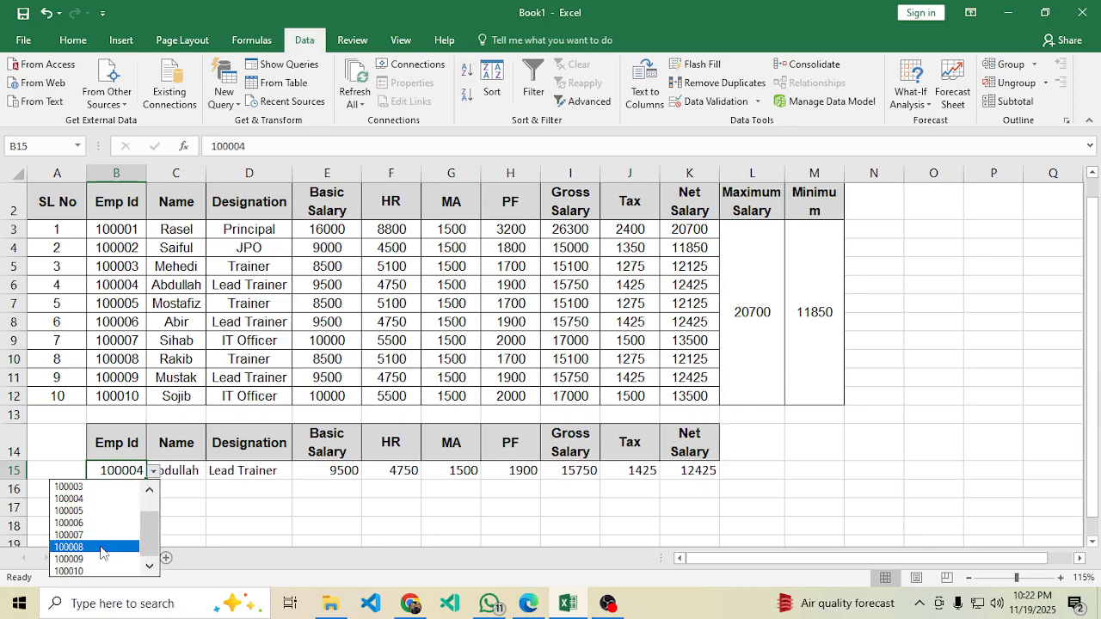
left_click(85, 574)
left_click(260, 502)
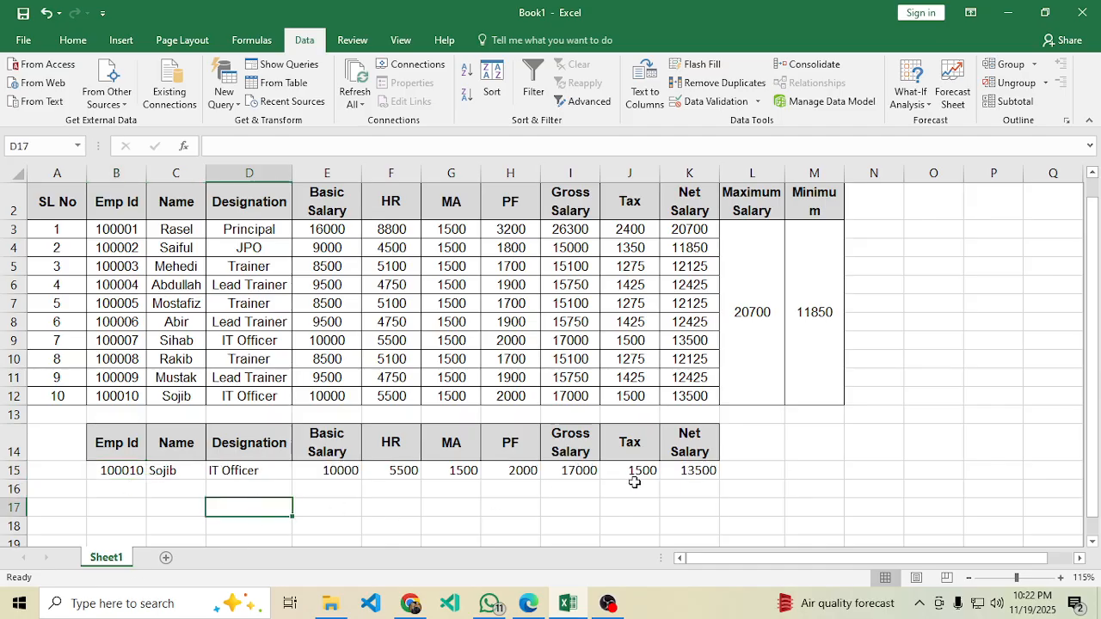
Apply All Borders to the lookup table B14:K15 from the Home tab.
left_click_drag(108, 440, 681, 471)
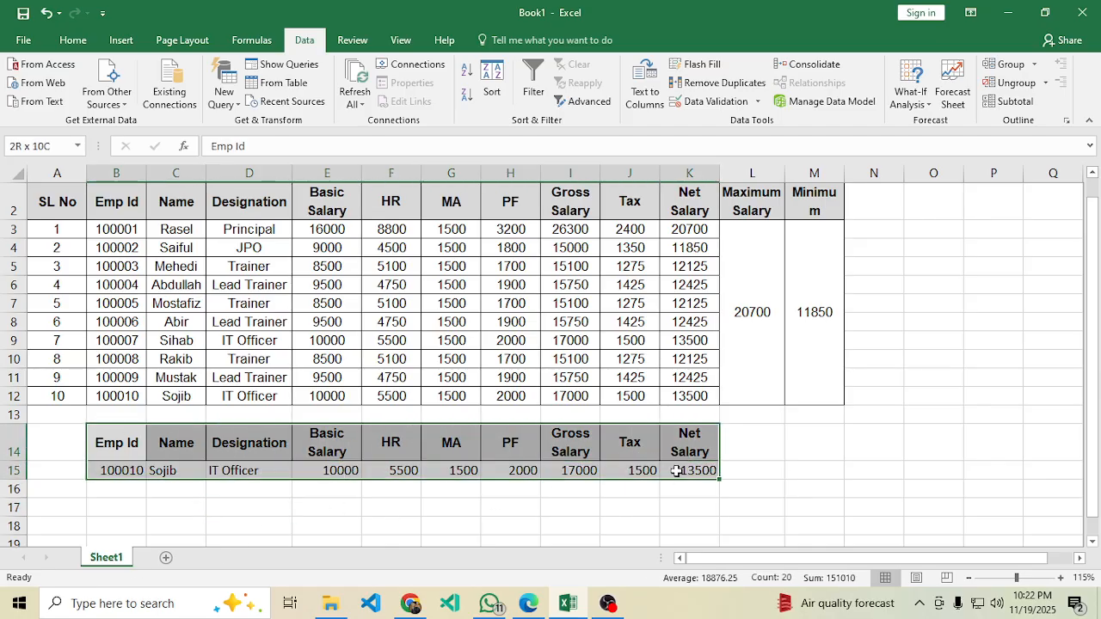
left_click(67, 41)
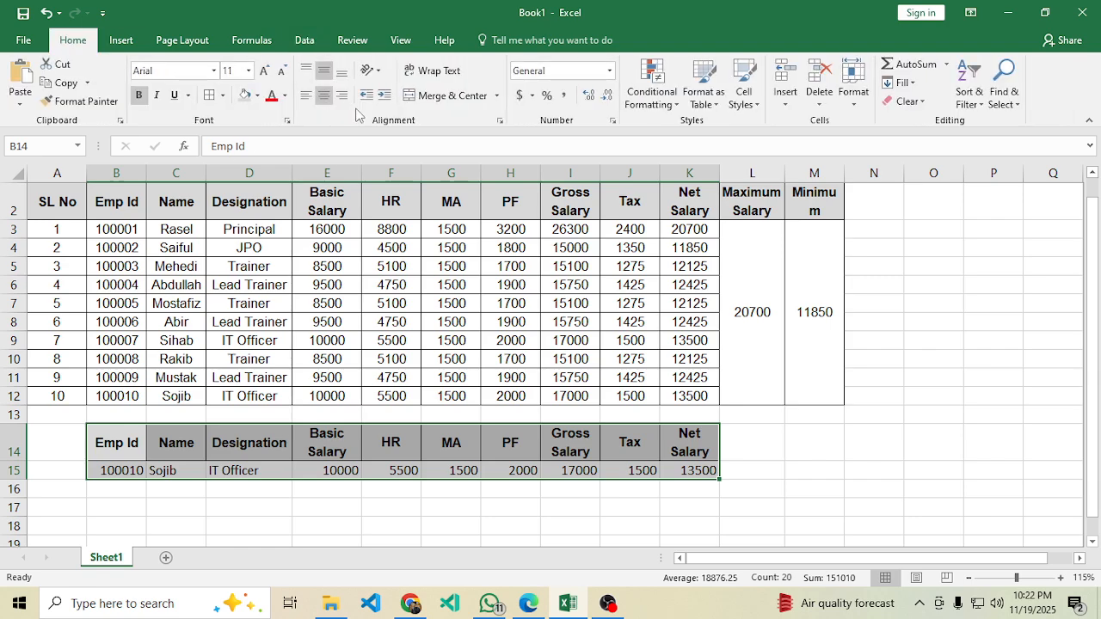
left_click(222, 95)
left_click(258, 233)
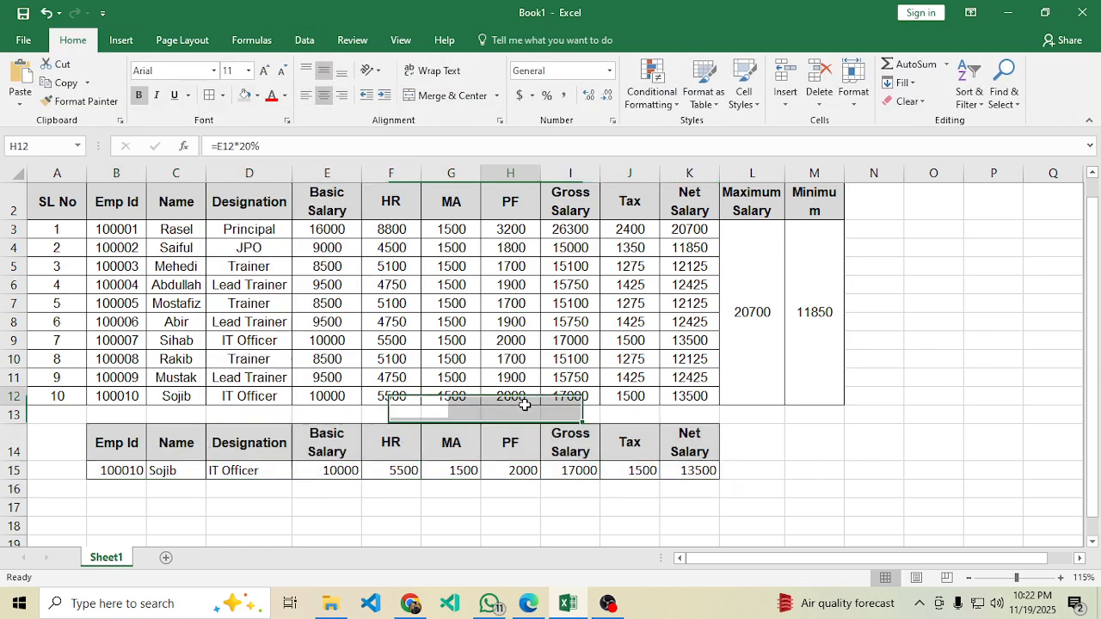
left_click(461, 377)
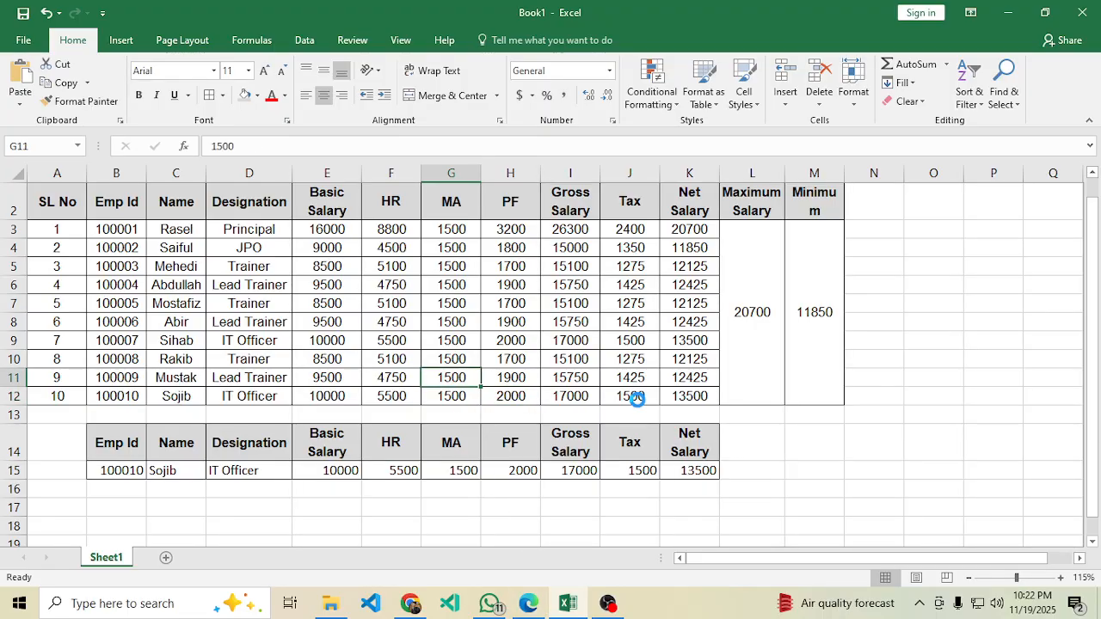
key("ctrl+s")
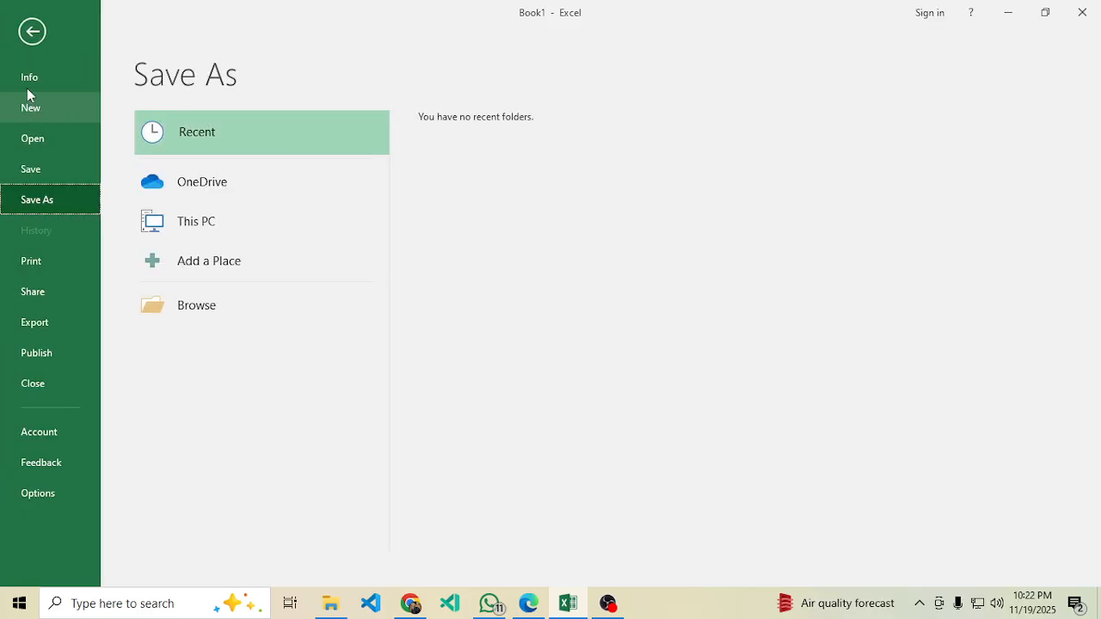
left_click(1045, 13)
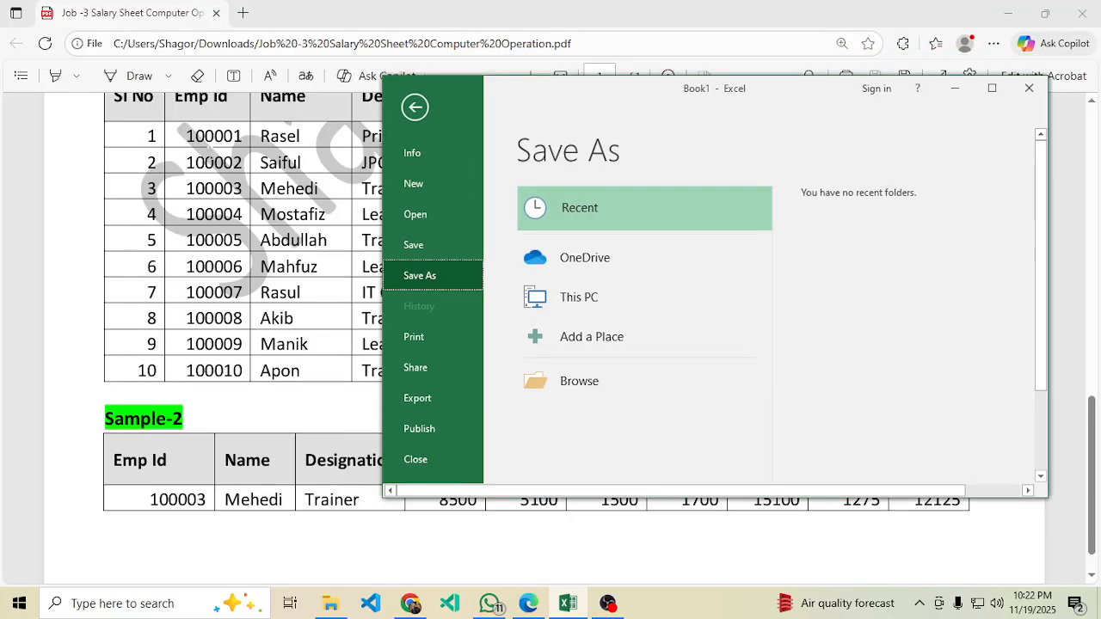
key("Escape")
left_click(1008, 89)
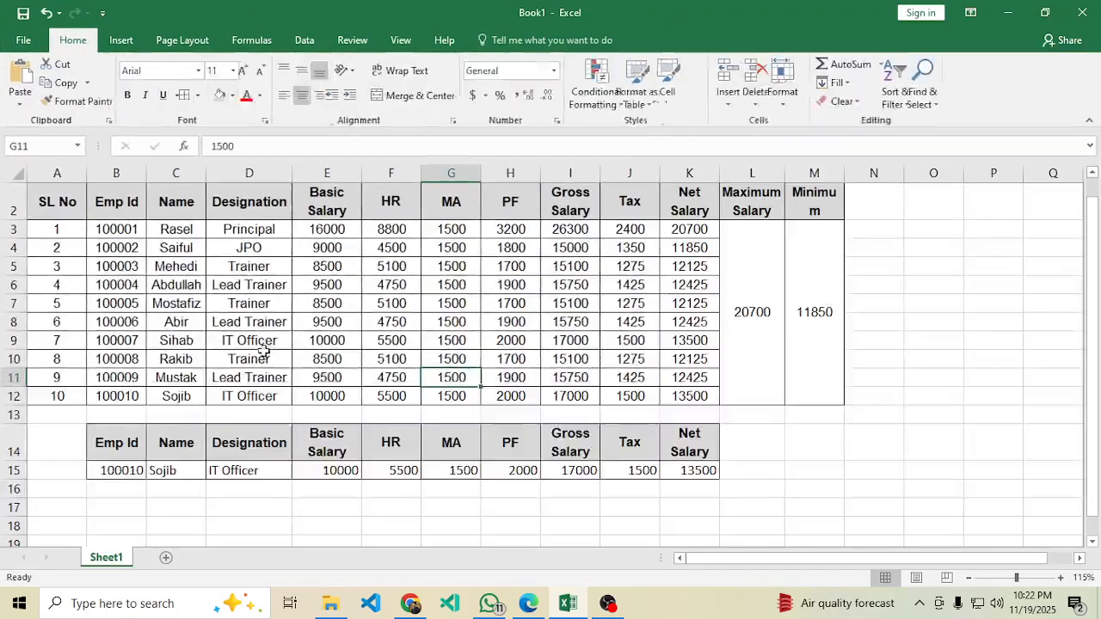
left_click(550, 484)
key("ctrl+s")
left_click(530, 613)
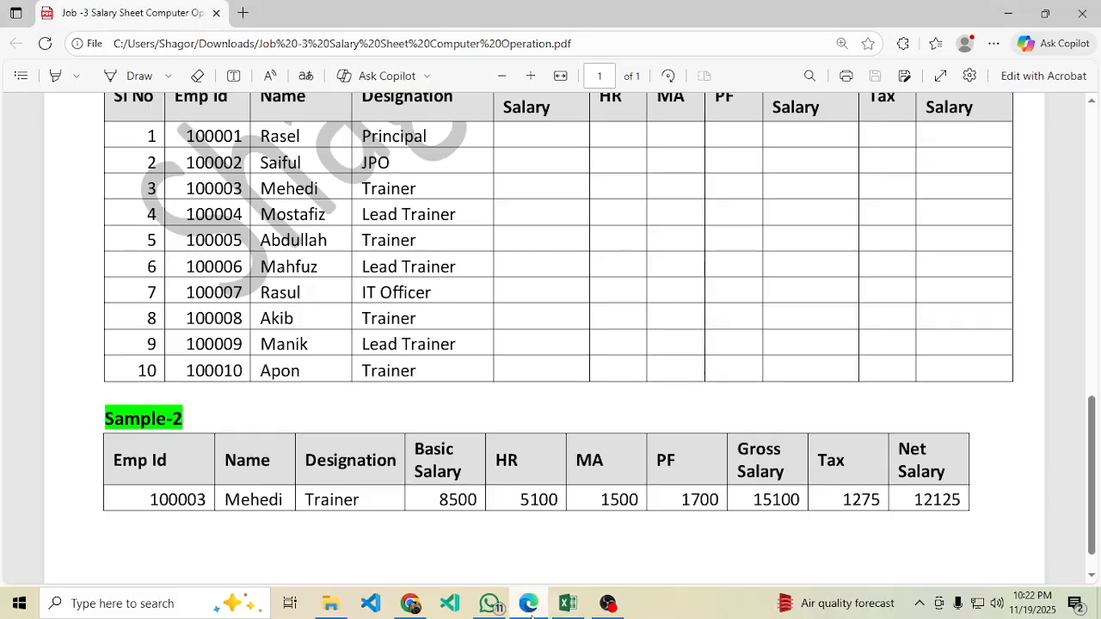
left_click(1008, 13)
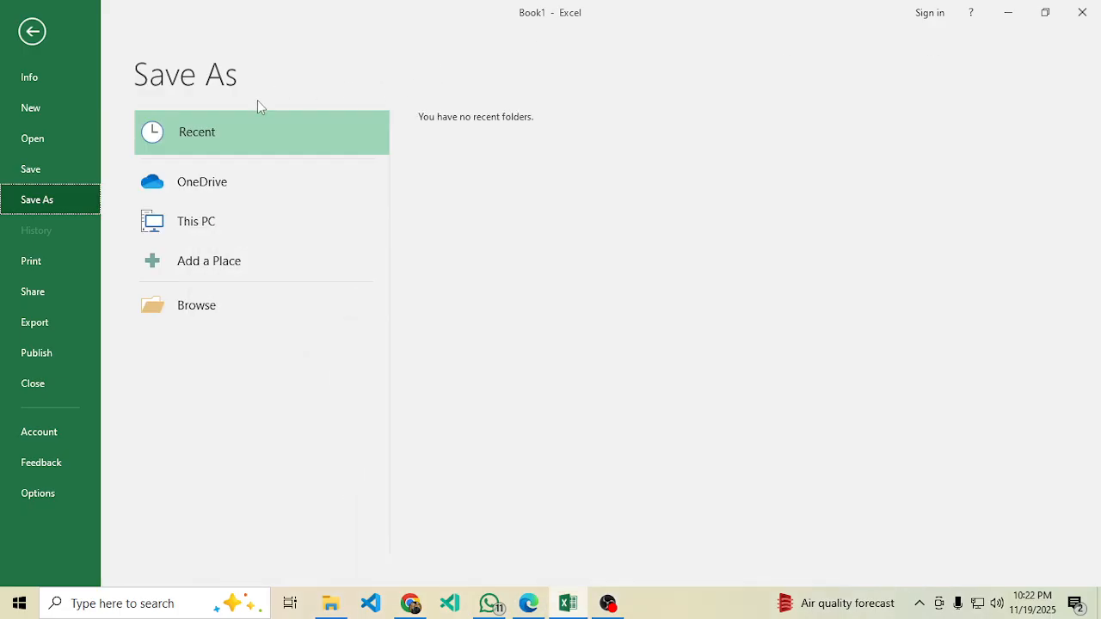
left_click(1045, 13)
left_click(414, 106)
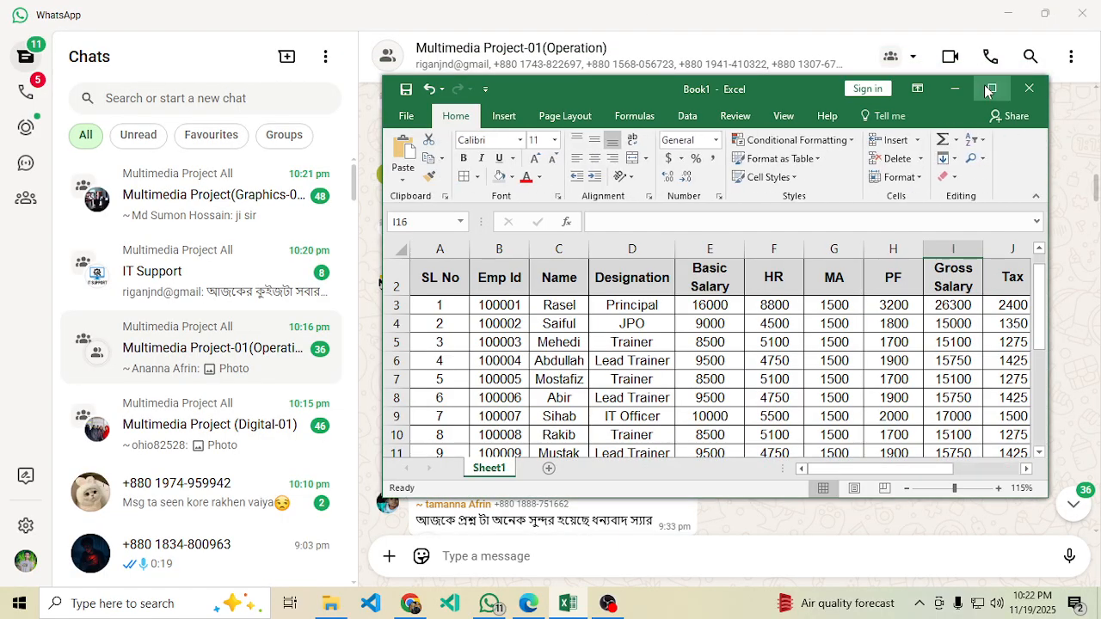
left_click(992, 88)
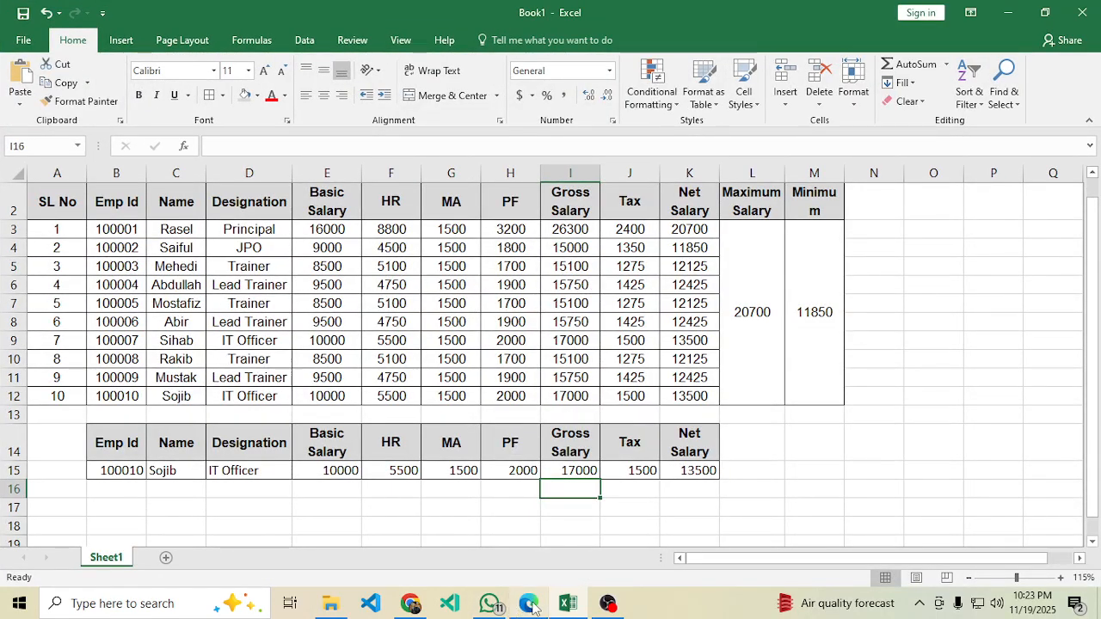
left_click(528, 603)
Check the PDF's worksheet-protection instruction and its password, then return to Excel.
scroll(482, 395, "down", 1)
scroll(487, 403, "up", 4)
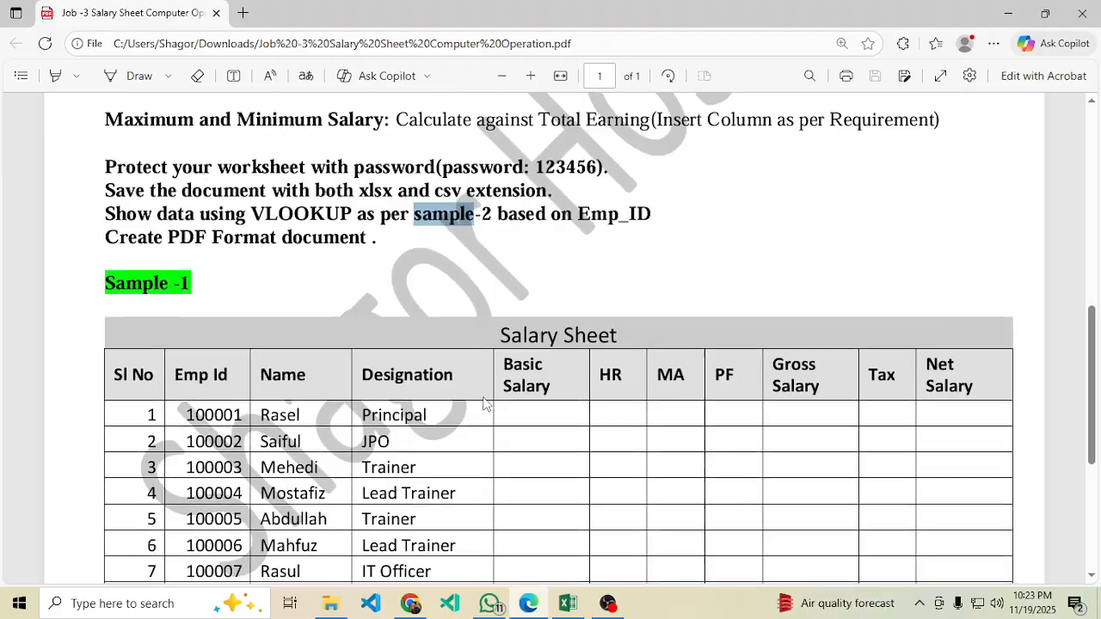
scroll(241, 232, "up", 2)
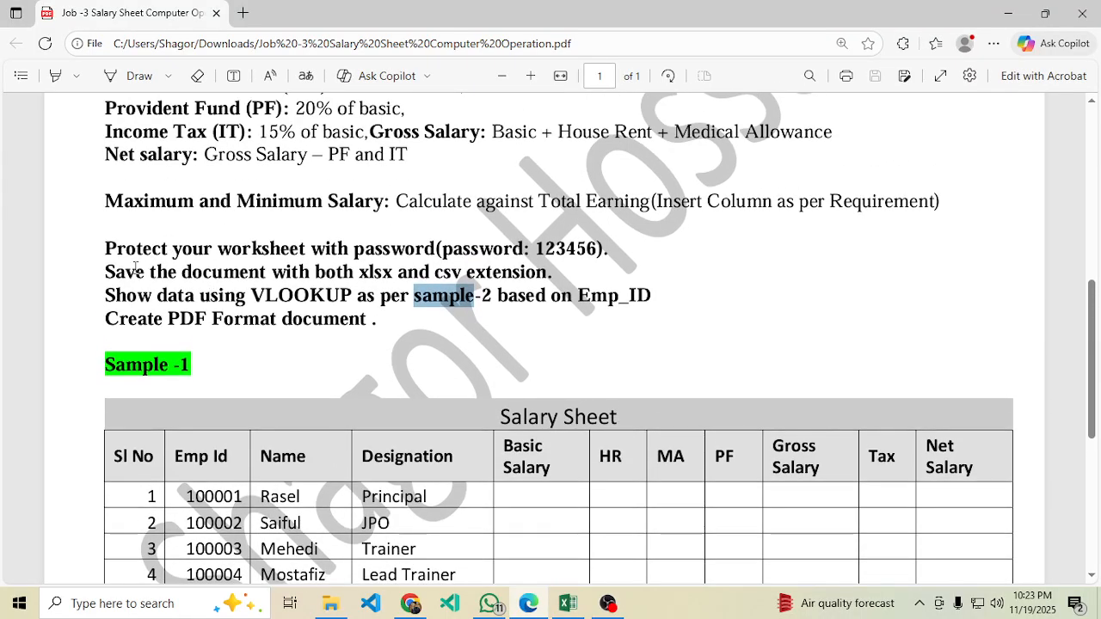
left_click_drag(106, 248, 416, 246)
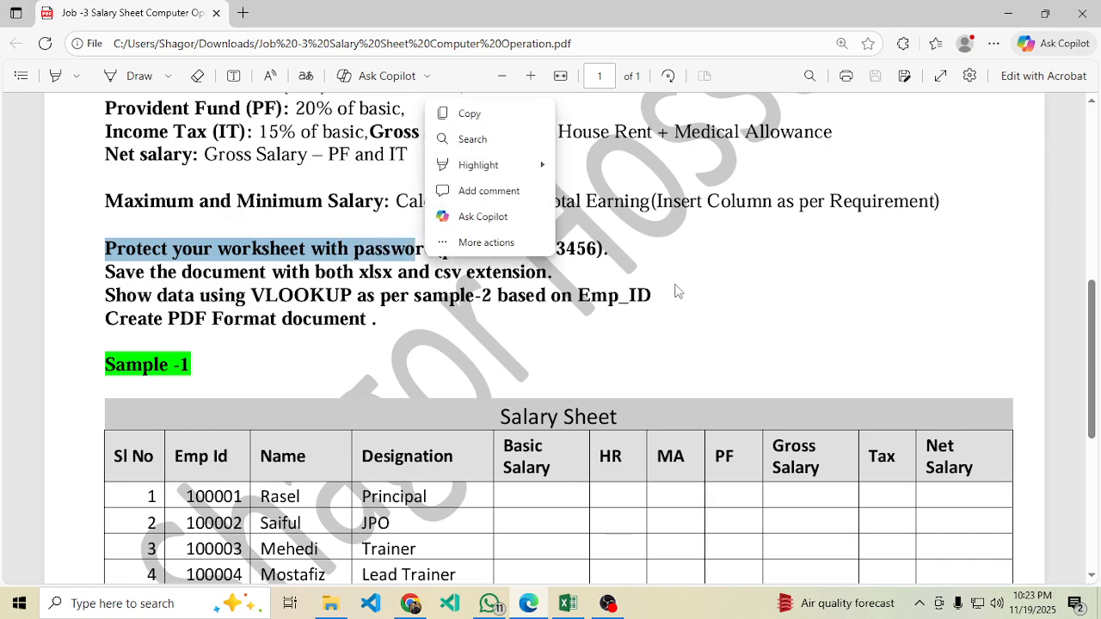
double_click(551, 248)
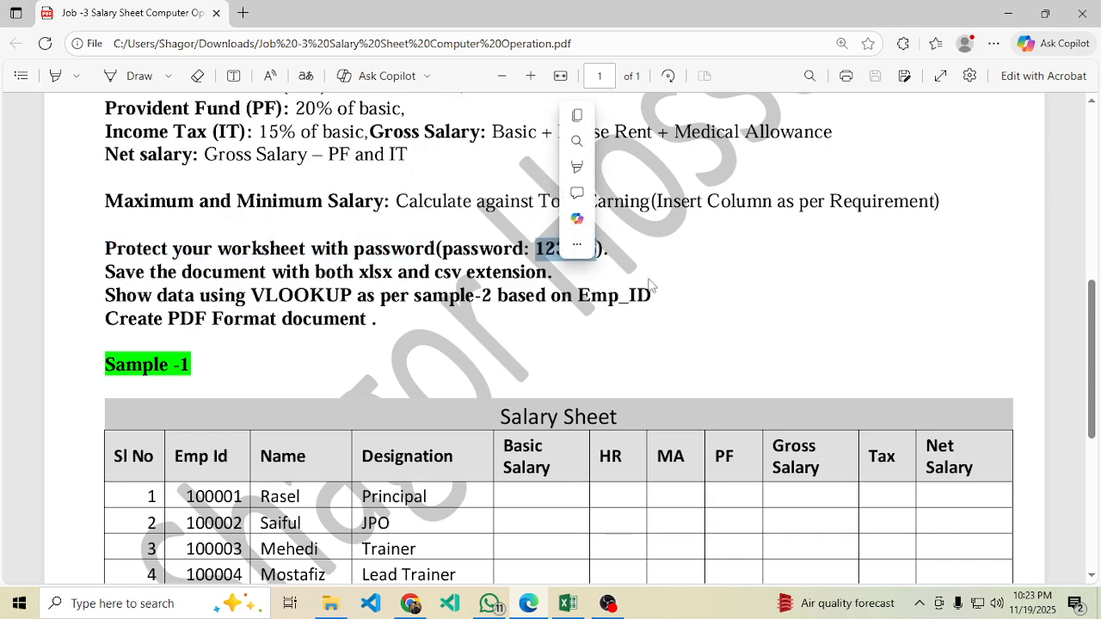
left_click(571, 604)
left_click(489, 293)
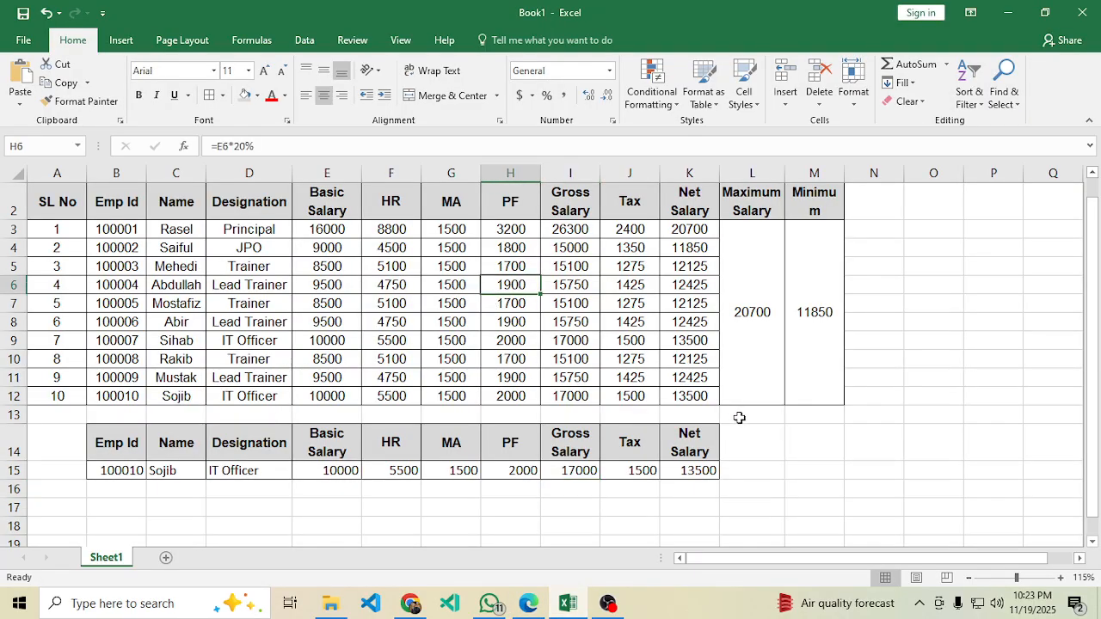
left_click(800, 440)
Protect Sheet1 with the required password, confirming it in the second prompt.
left_click(349, 41)
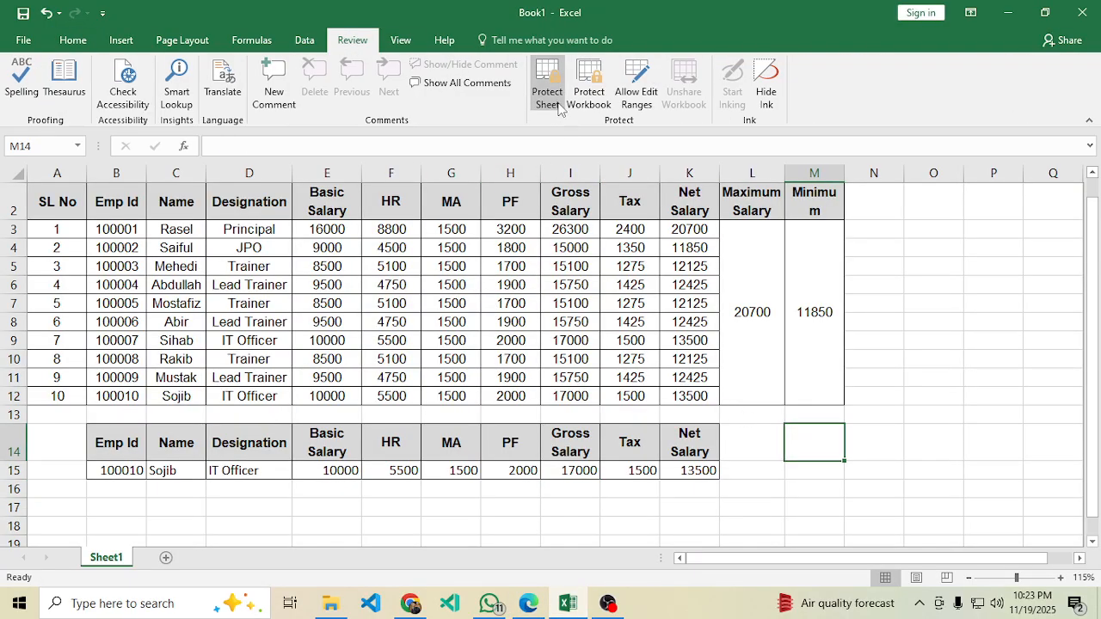
left_click(529, 602)
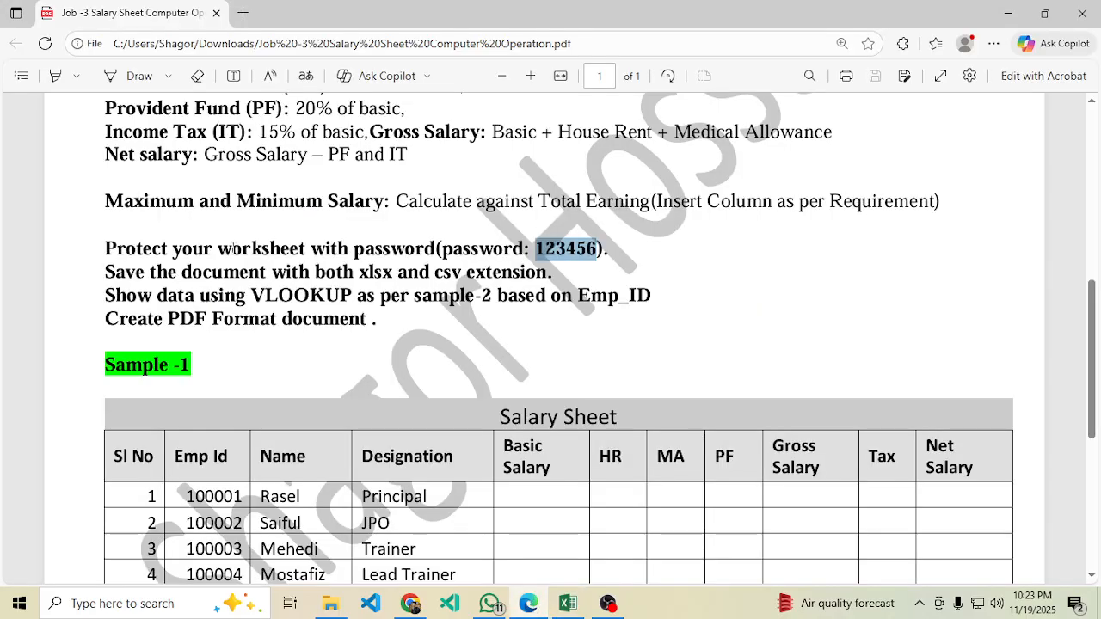
left_click(567, 603)
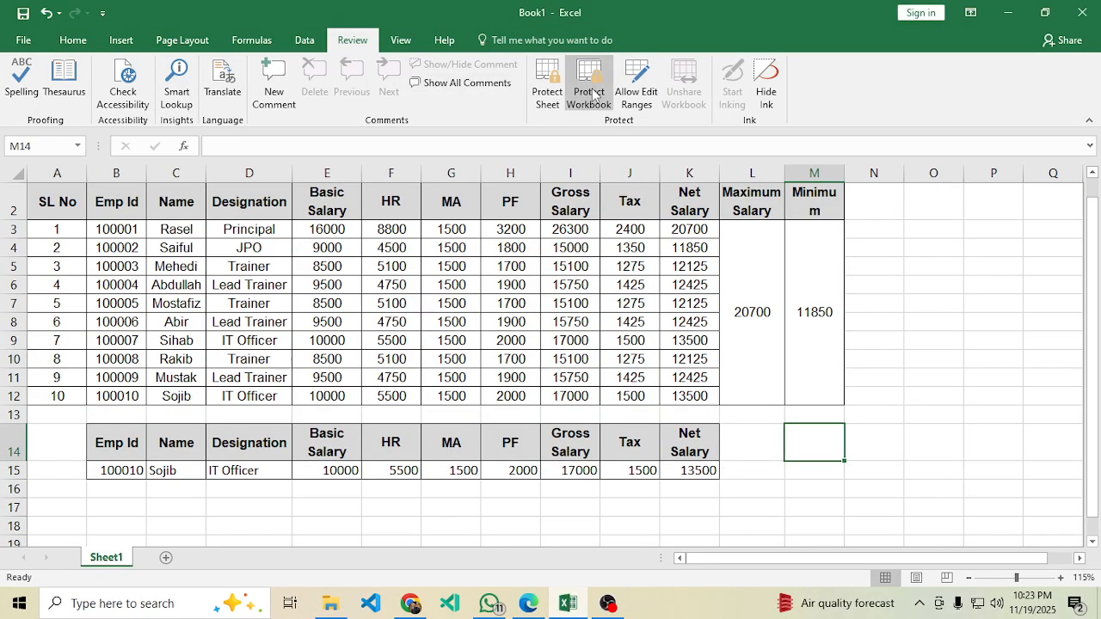
left_click(548, 95)
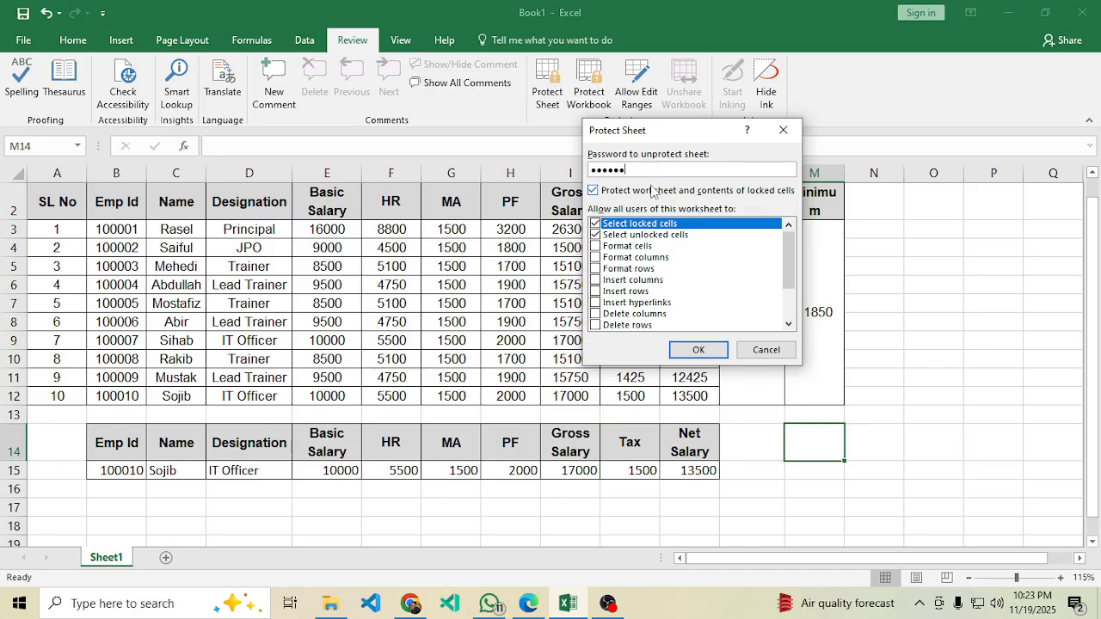
left_click(698, 349)
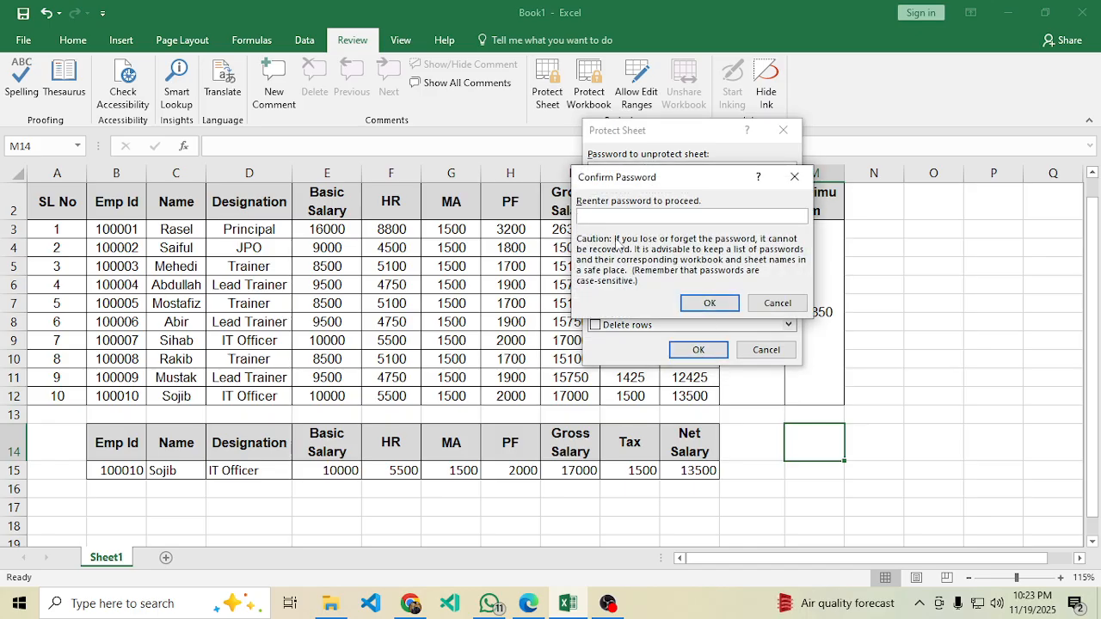
type("123456")
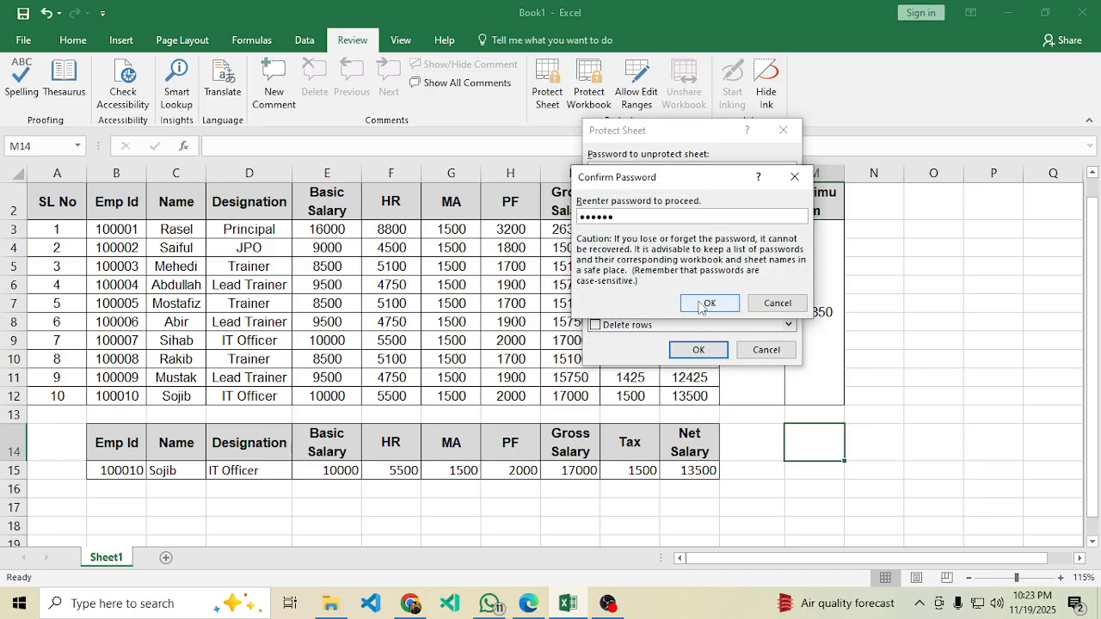
left_click(709, 303)
left_click(533, 503)
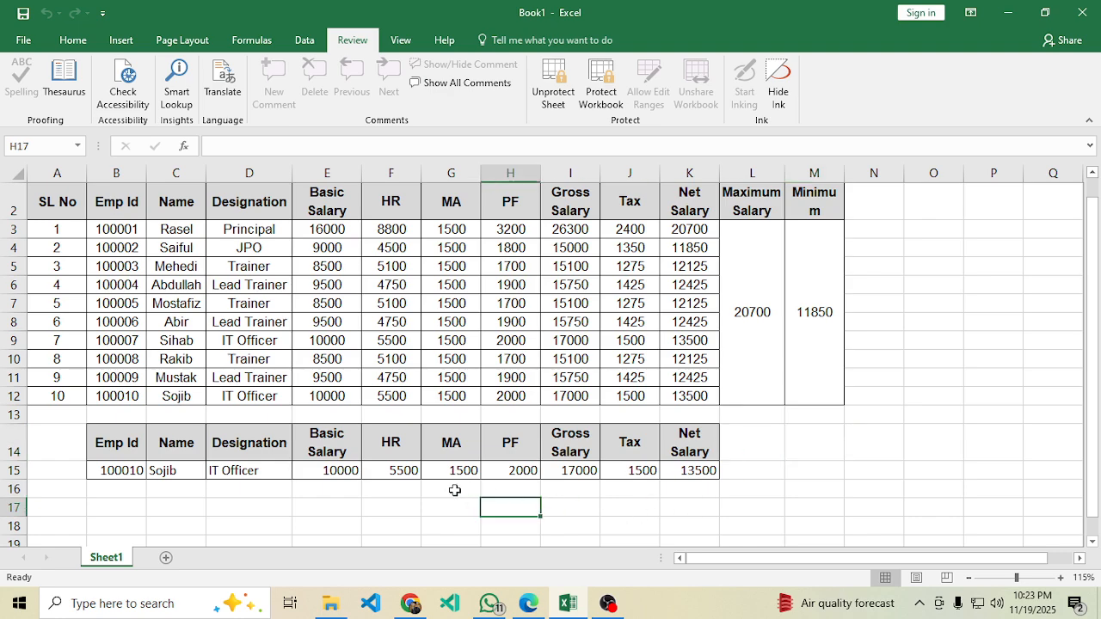
Test that a cell can't be edited, then unprotect Sheet1 with its password.
double_click(853, 443)
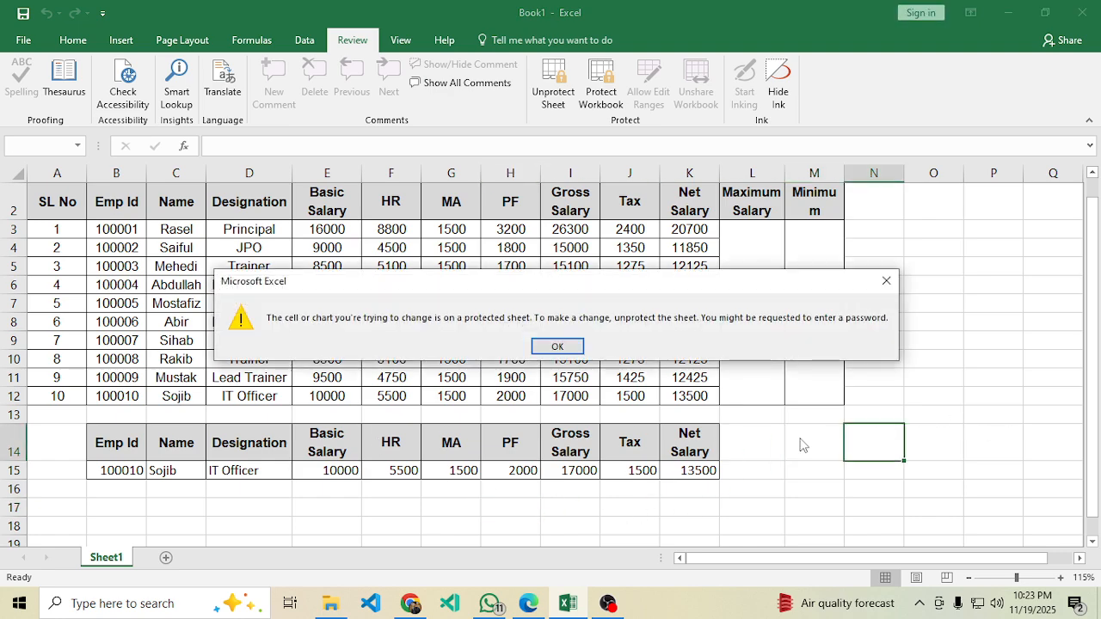
left_click(887, 284)
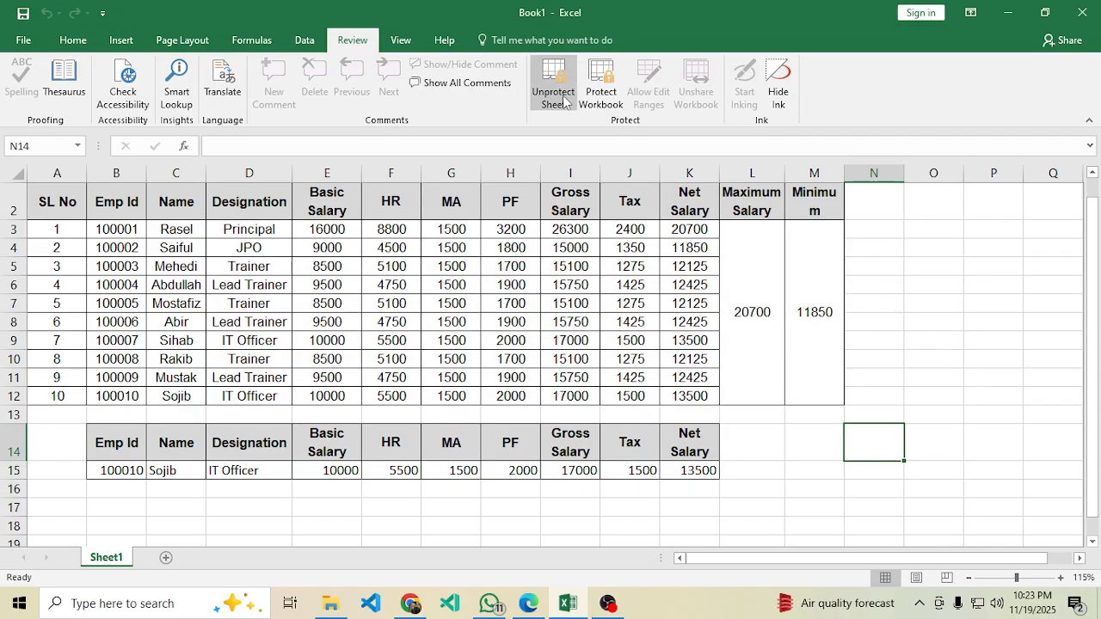
left_click(793, 399)
left_click(804, 447)
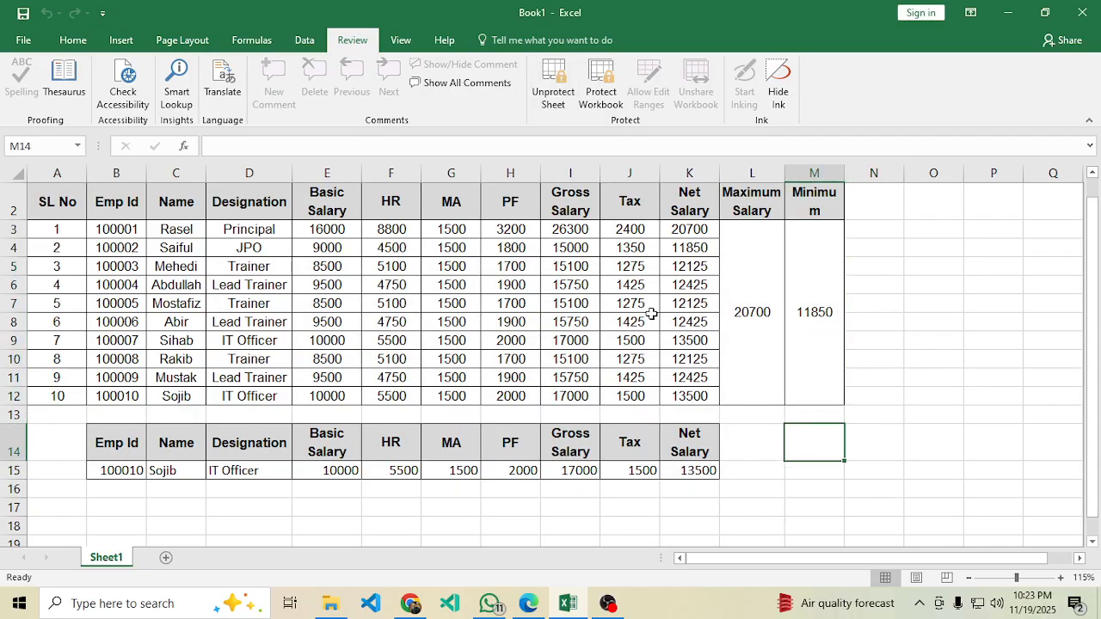
left_click(555, 82)
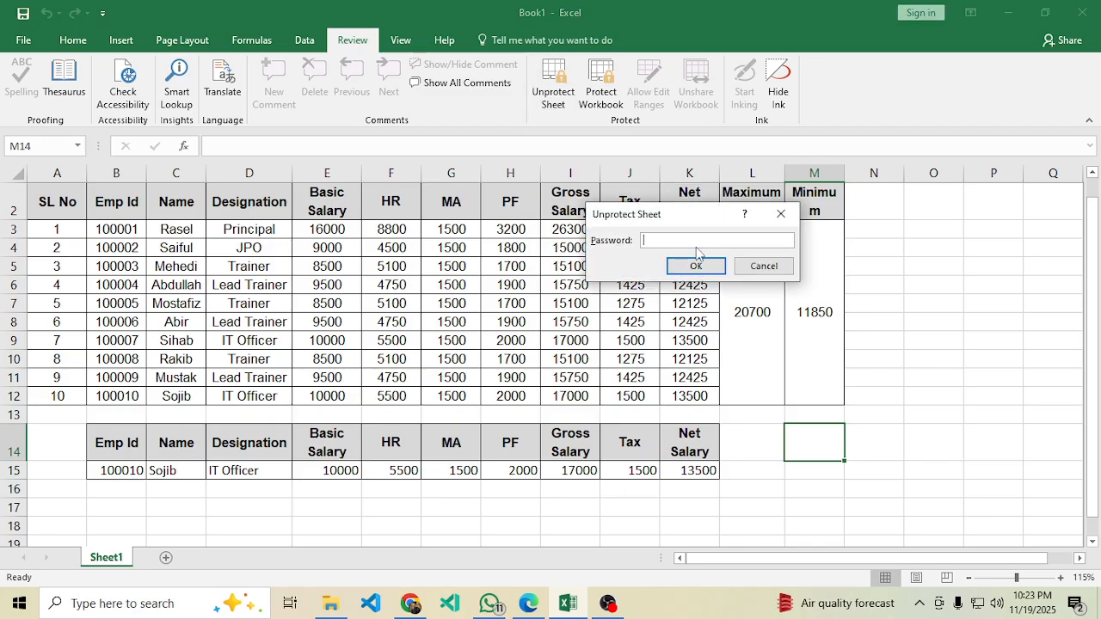
type("123456")
left_click(689, 267)
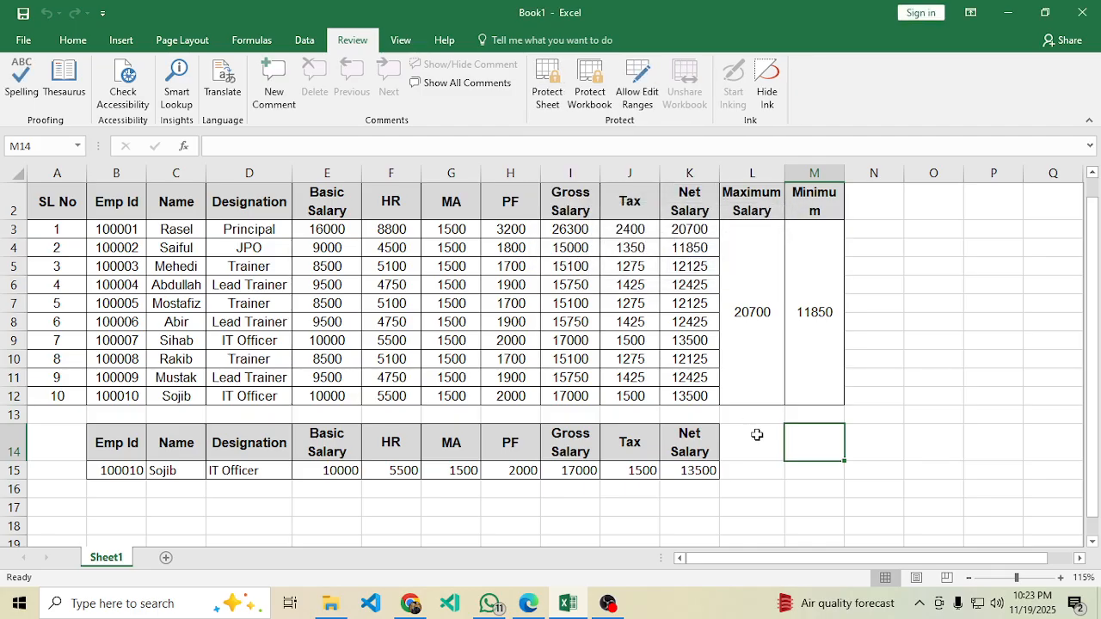
Type a stray 'sa' entry in L14 and undo it.
left_click(757, 435)
type("sa")
left_click(788, 489)
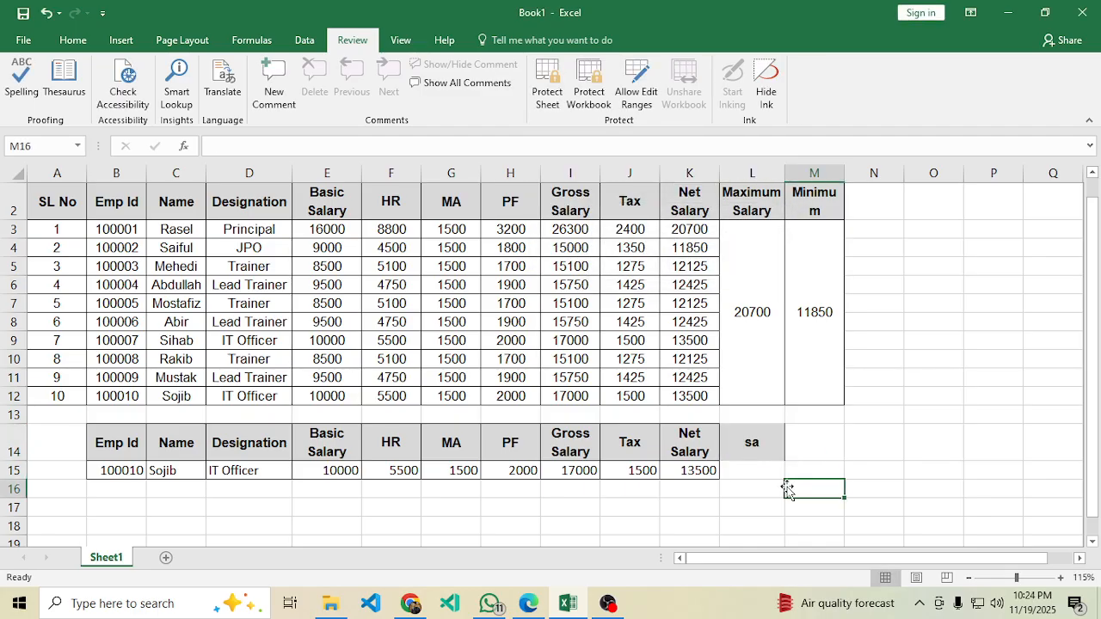
left_click(757, 448)
key("ctrl+z")
left_click(816, 455)
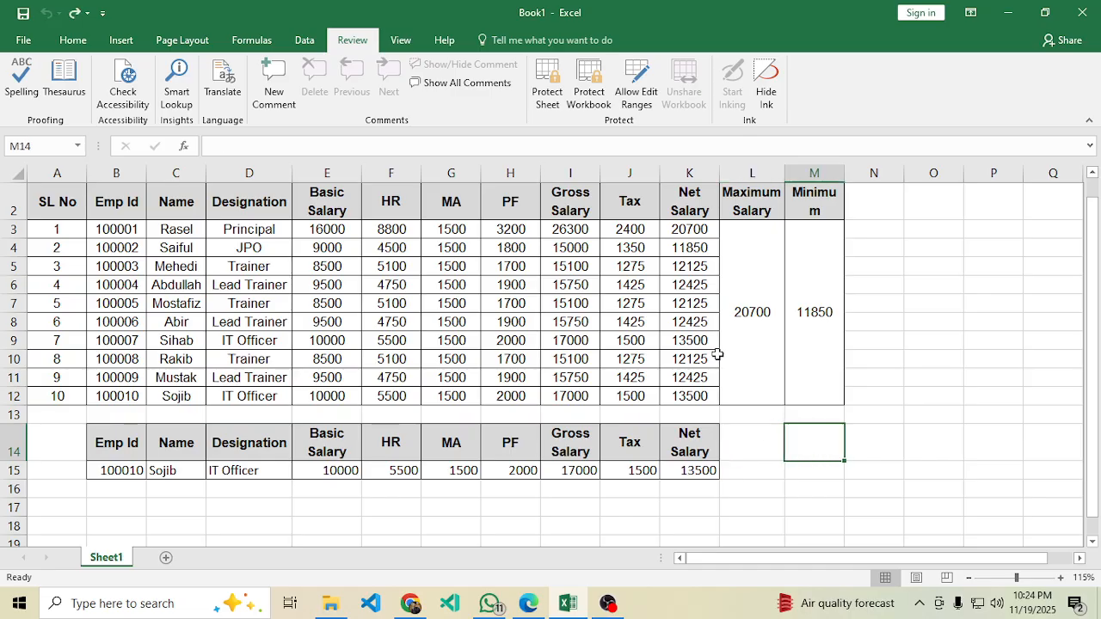
Protect Sheet1 again with the password, entering it twice.
left_click(548, 94)
type("123456")
left_click(698, 349)
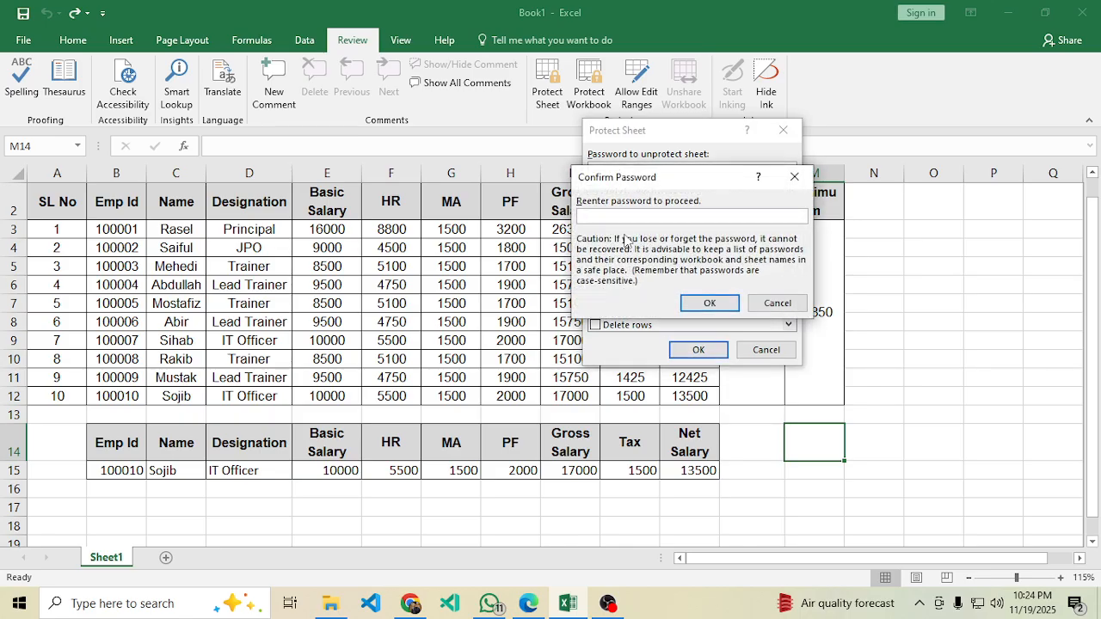
type("123456")
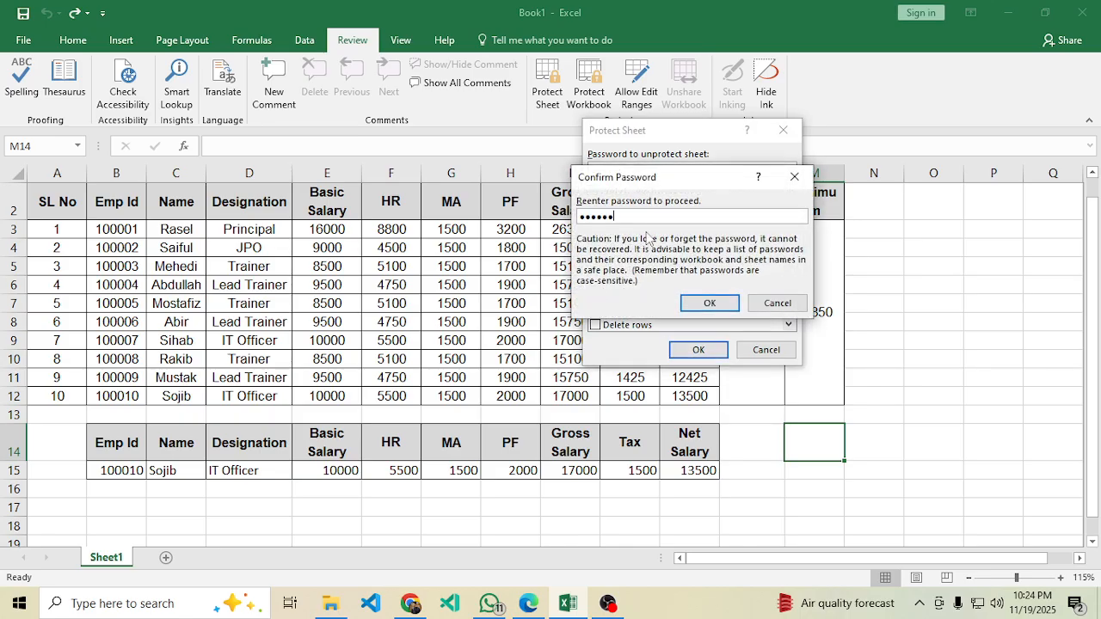
left_click(708, 303)
left_click(766, 469)
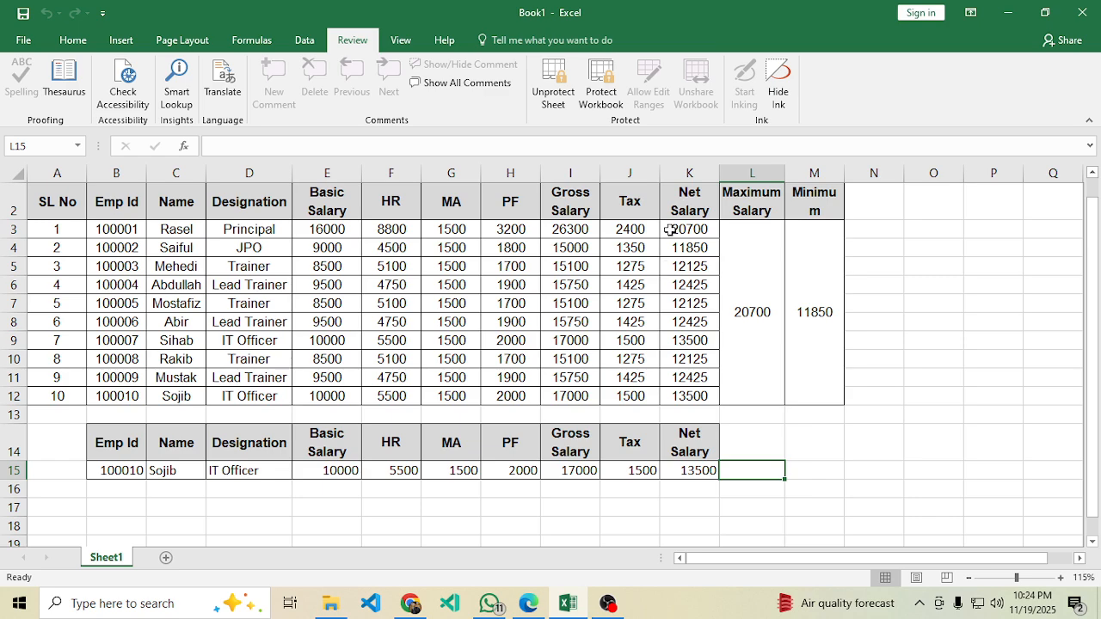
left_click(529, 602)
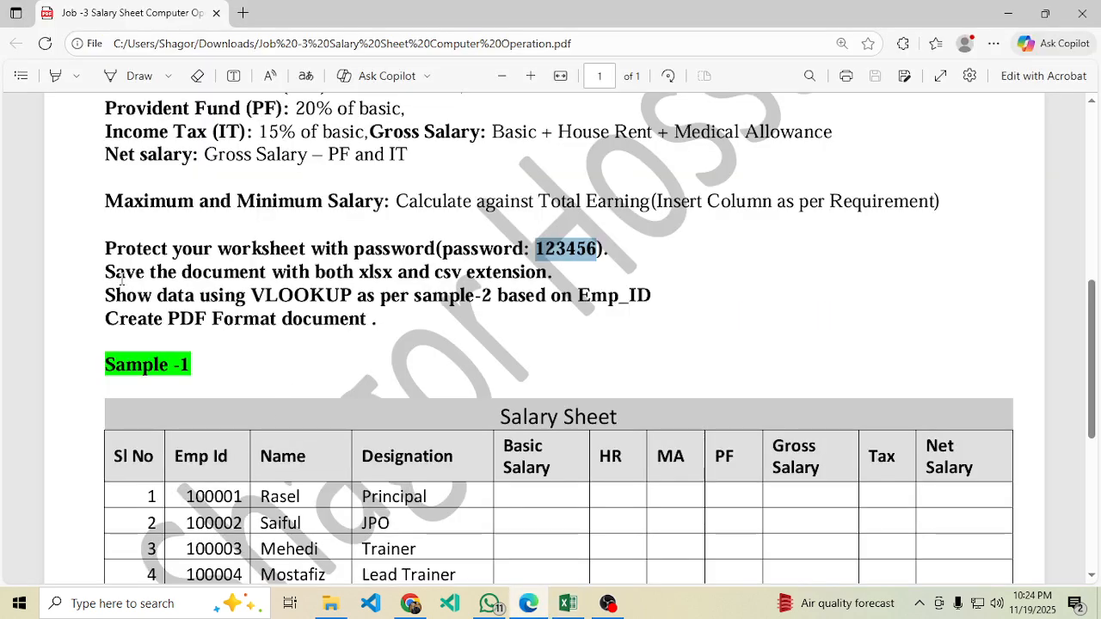
left_click_drag(107, 272, 343, 272)
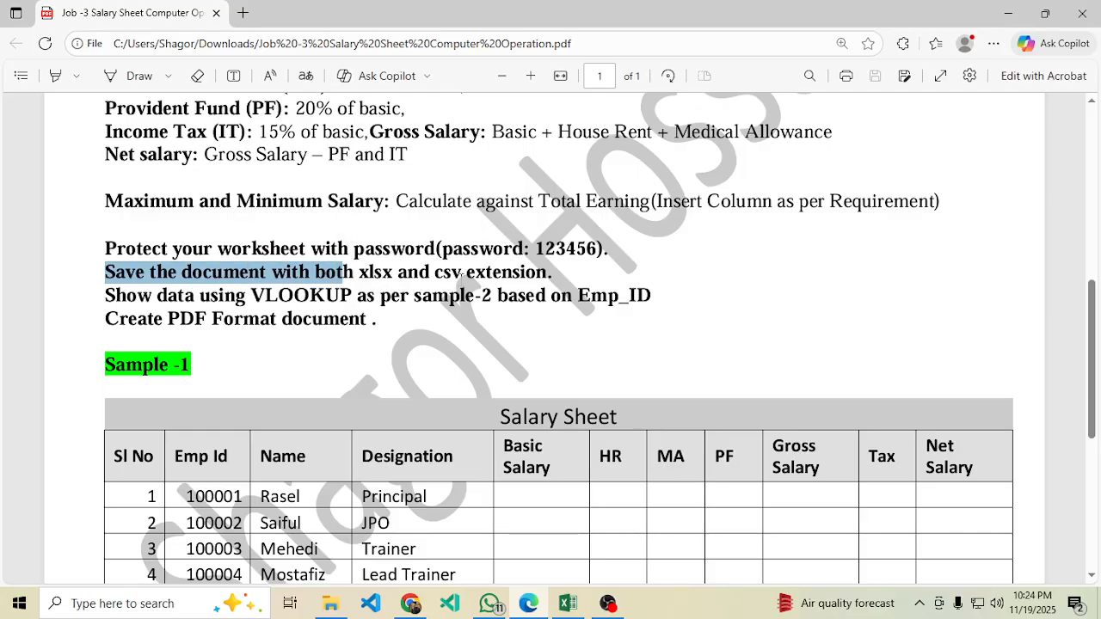
left_click(569, 604)
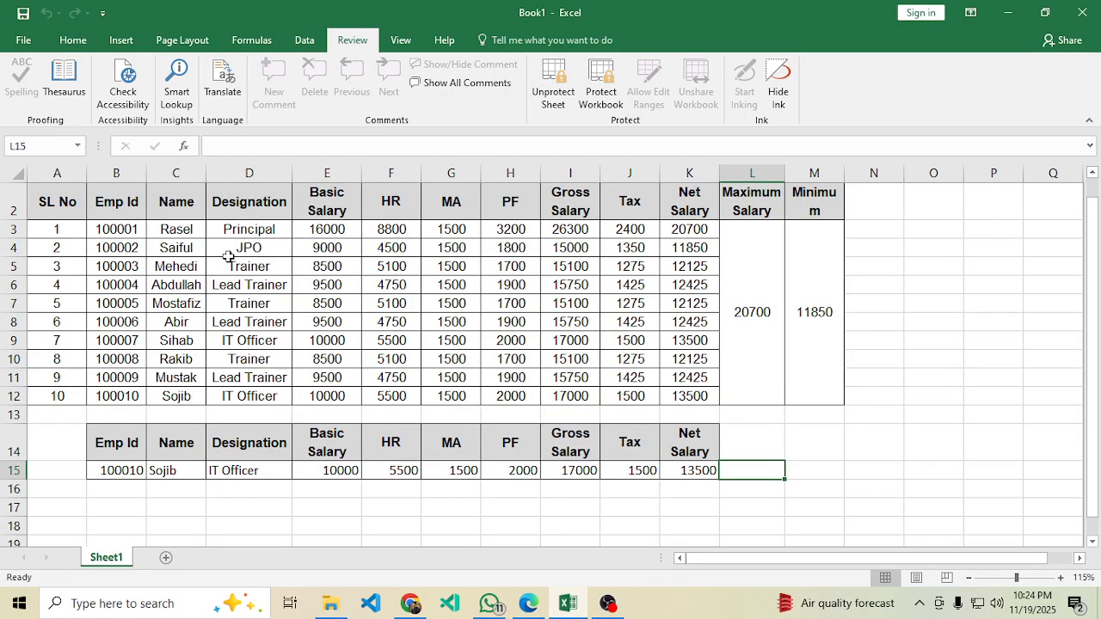
left_click(88, 41)
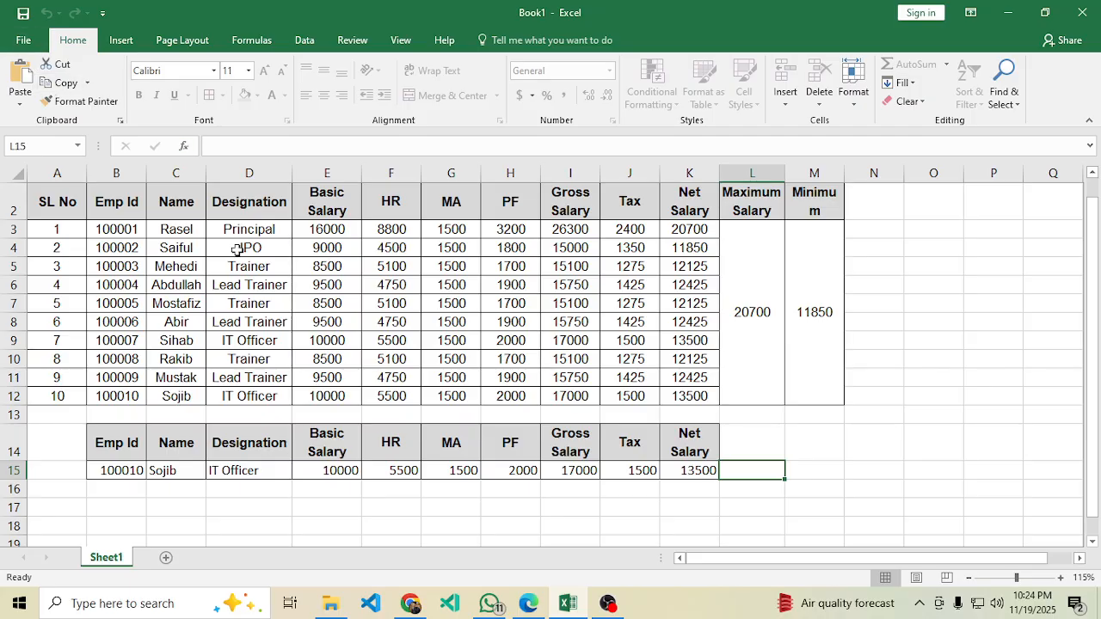
Save the workbook as Book1.xlsx into the personal folder on the Desktop.
left_click(25, 41)
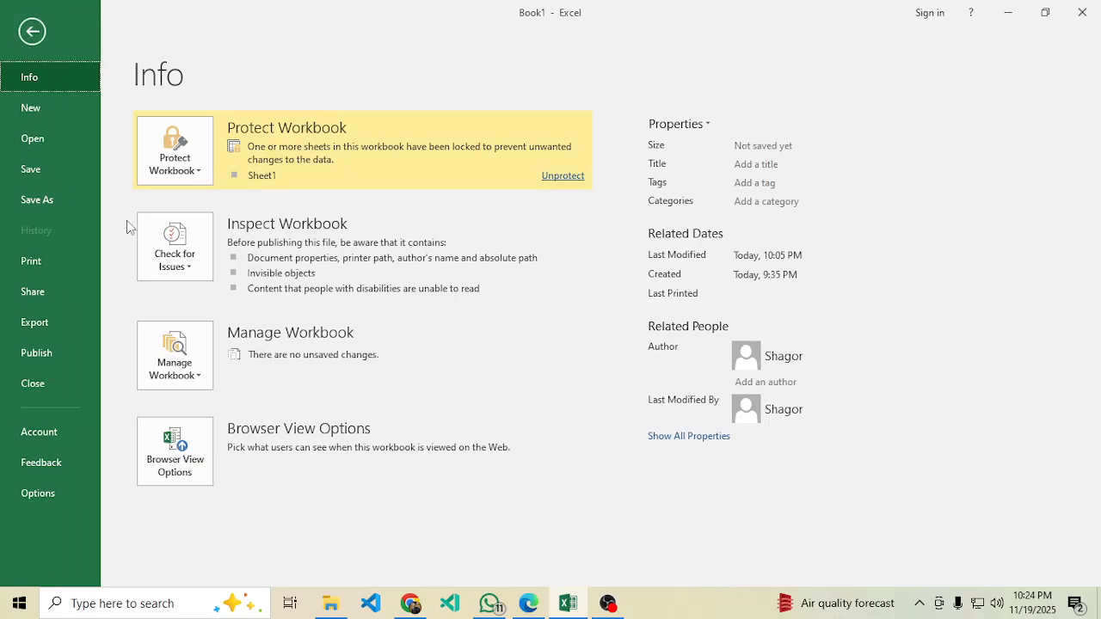
left_click(42, 163)
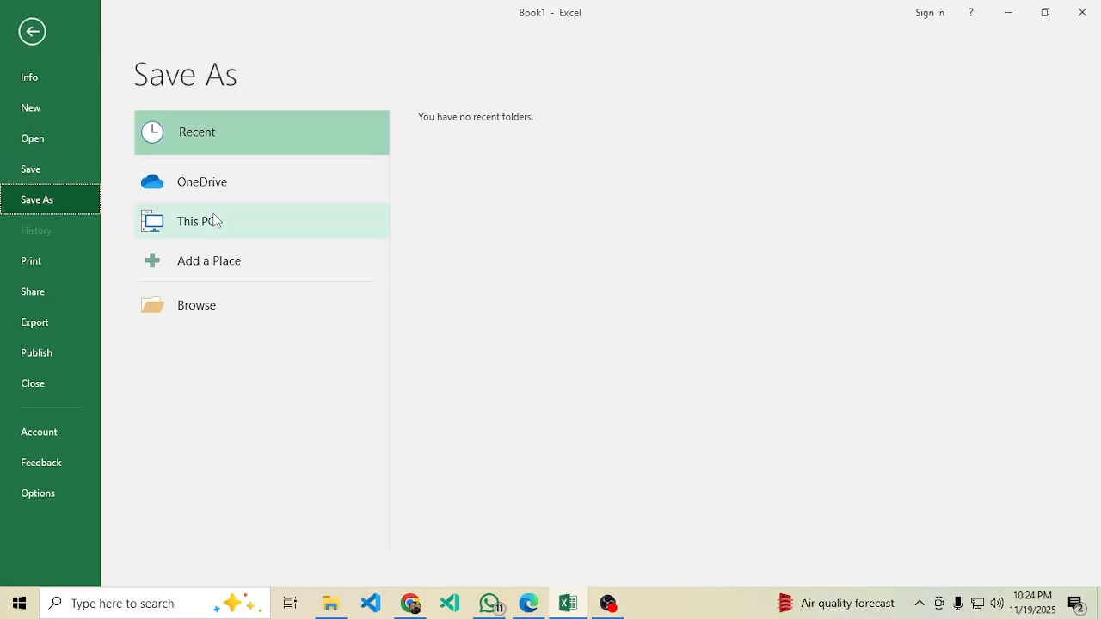
left_click(216, 306)
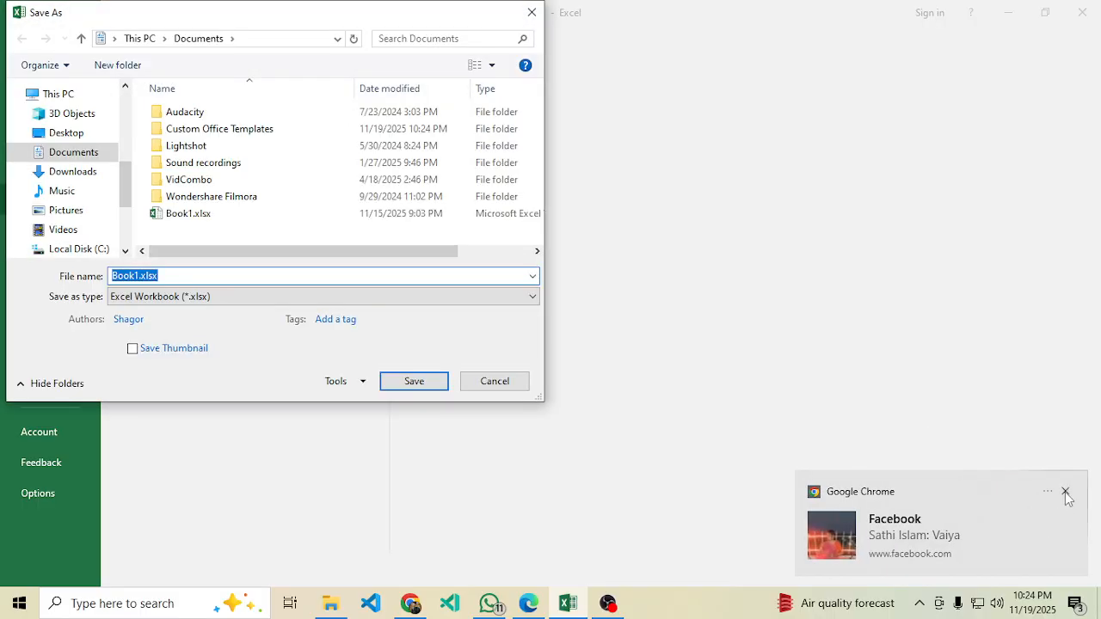
left_click(1066, 493)
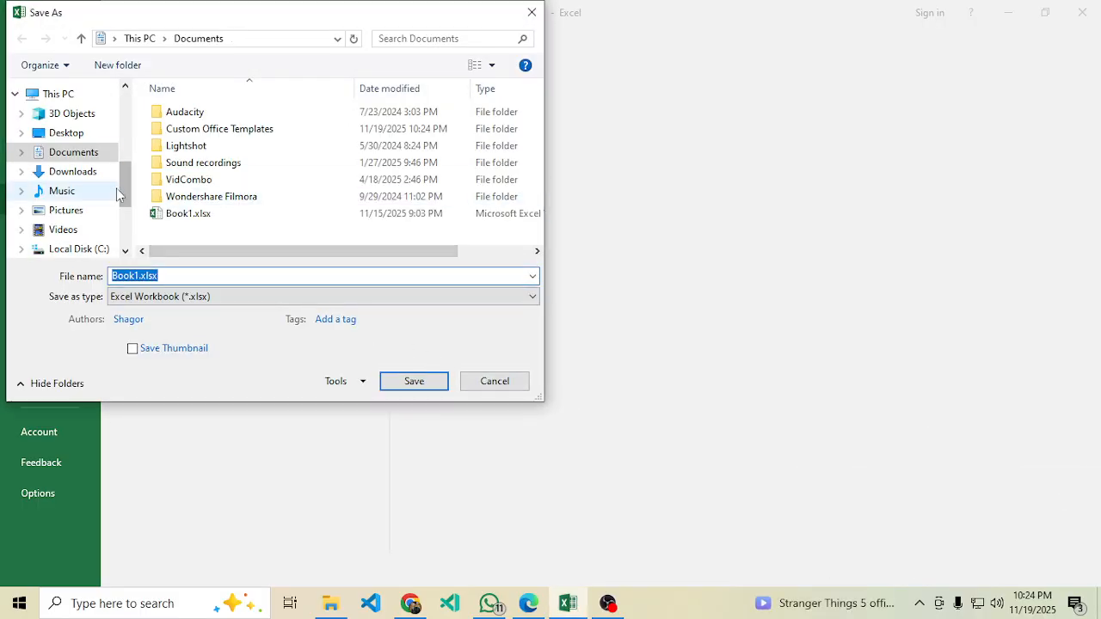
left_click(66, 139)
scroll(214, 184, "down", 2)
scroll(229, 191, "down", 7)
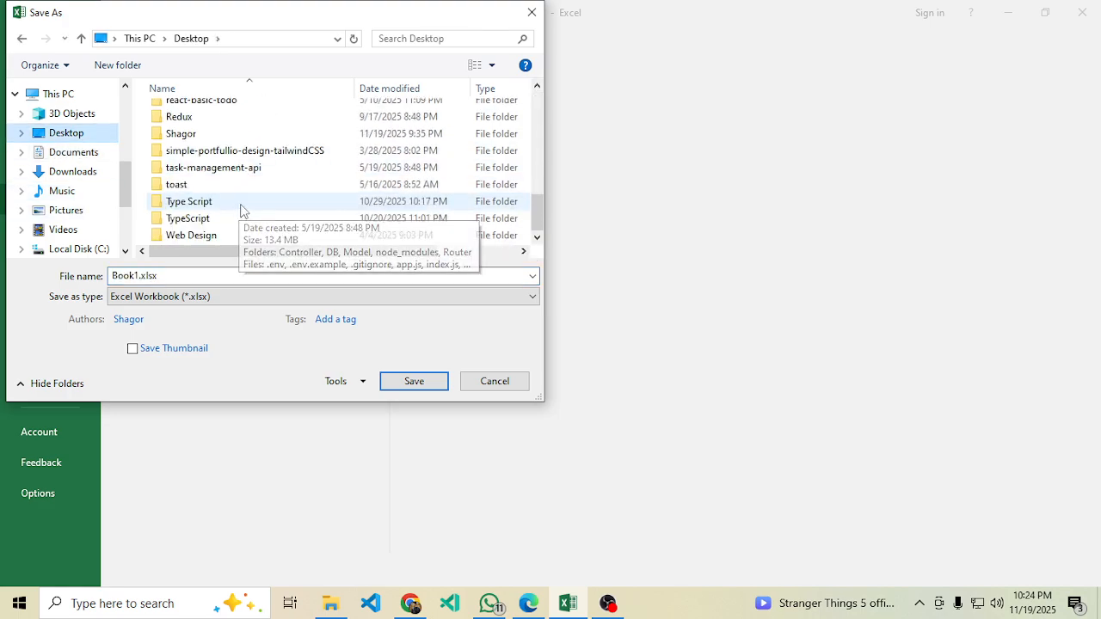
left_click_drag(539, 215, 530, 202)
double_click(239, 191)
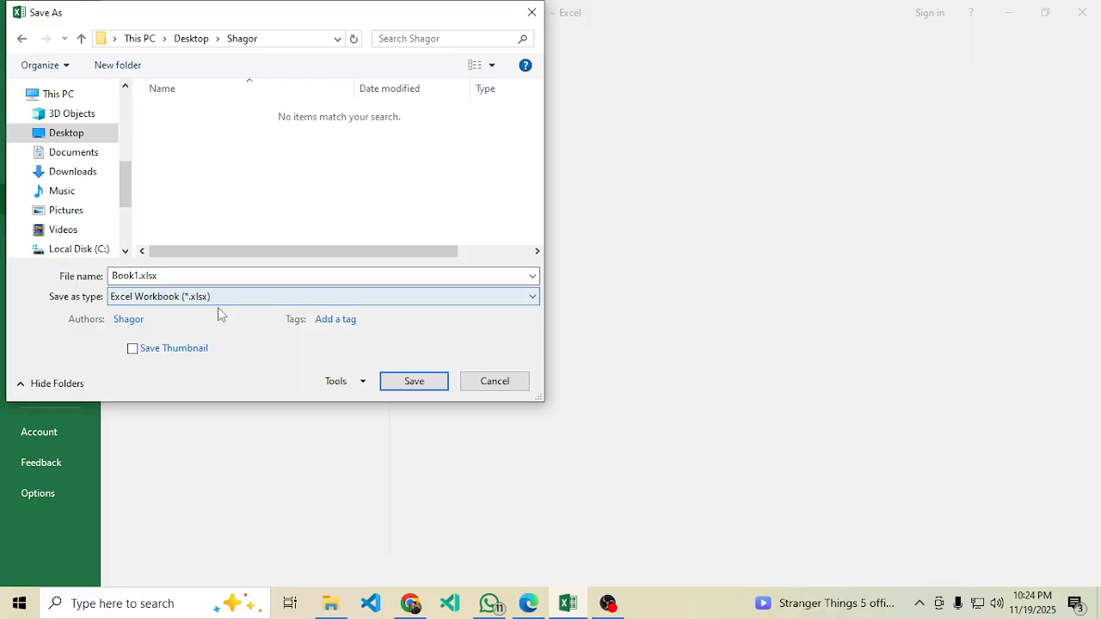
left_click(413, 385)
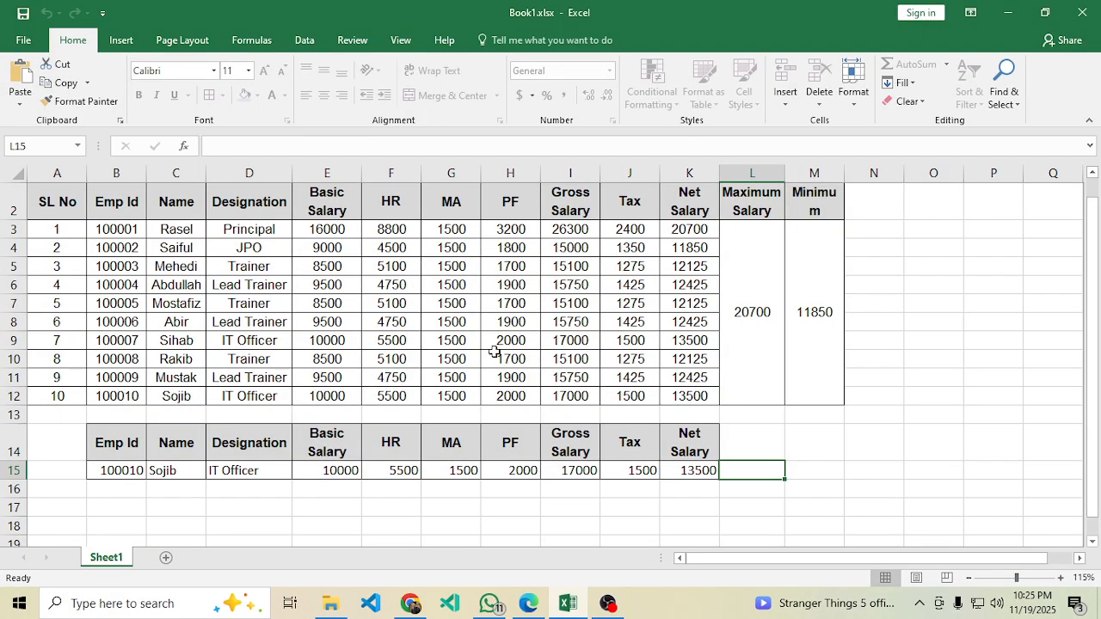
Save a copy as Book1.csv in CSV (Macintosh) format, accepting the format warning.
left_click(388, 395)
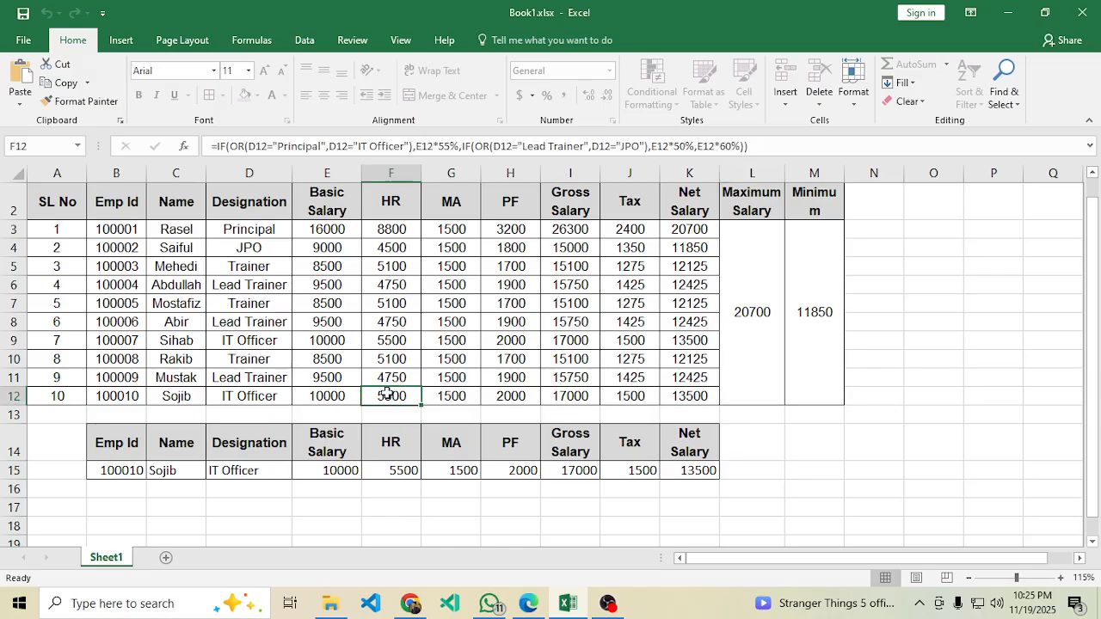
left_click(327, 414)
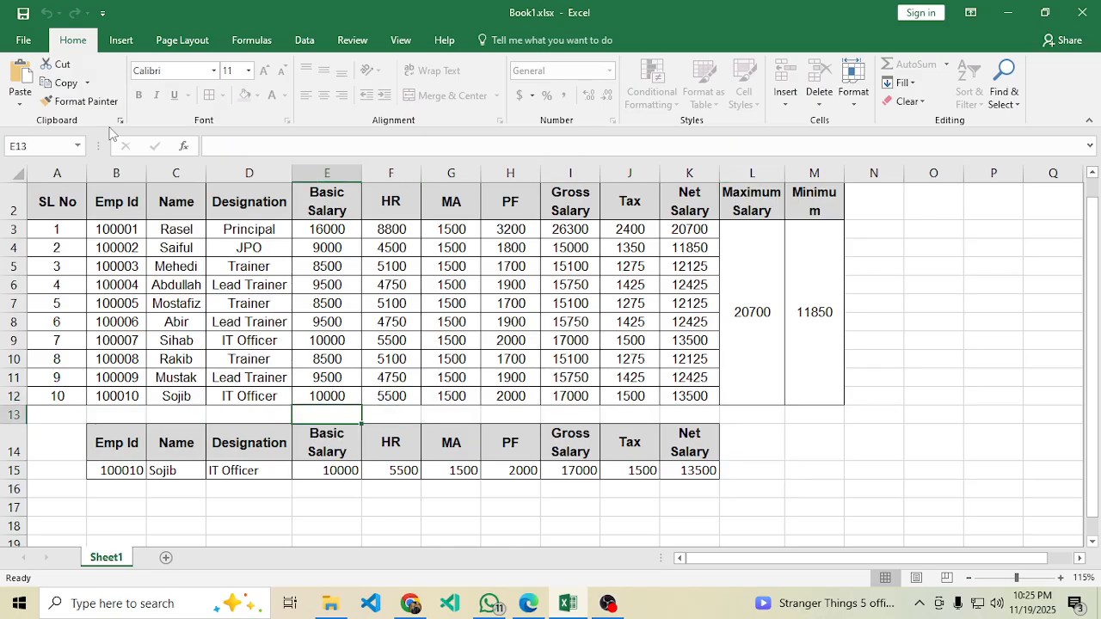
left_click(24, 40)
left_click(48, 200)
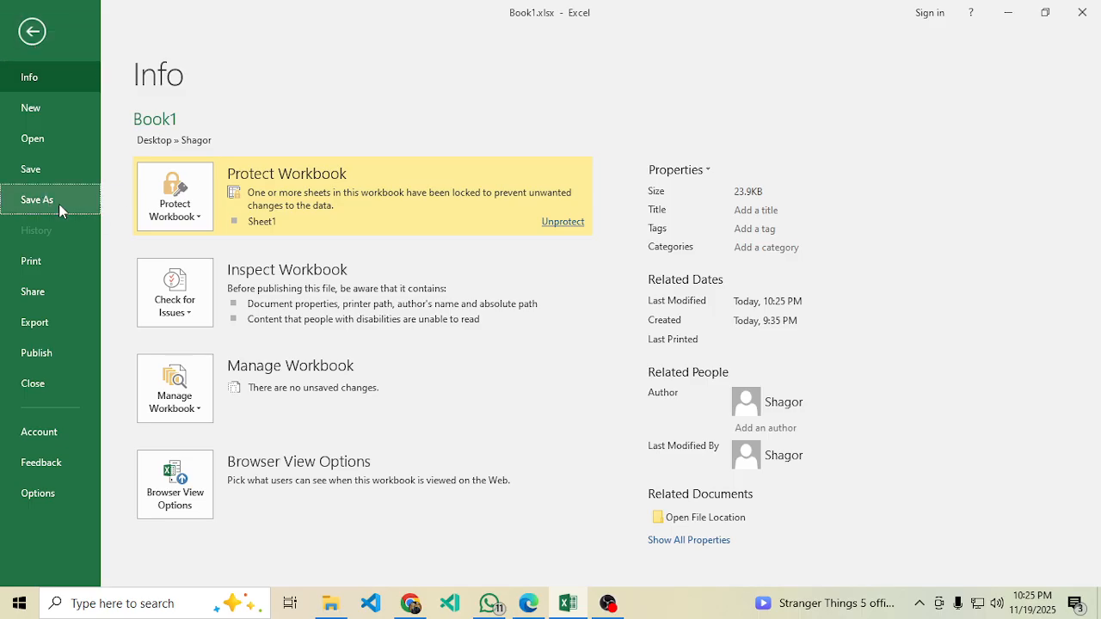
left_click(252, 314)
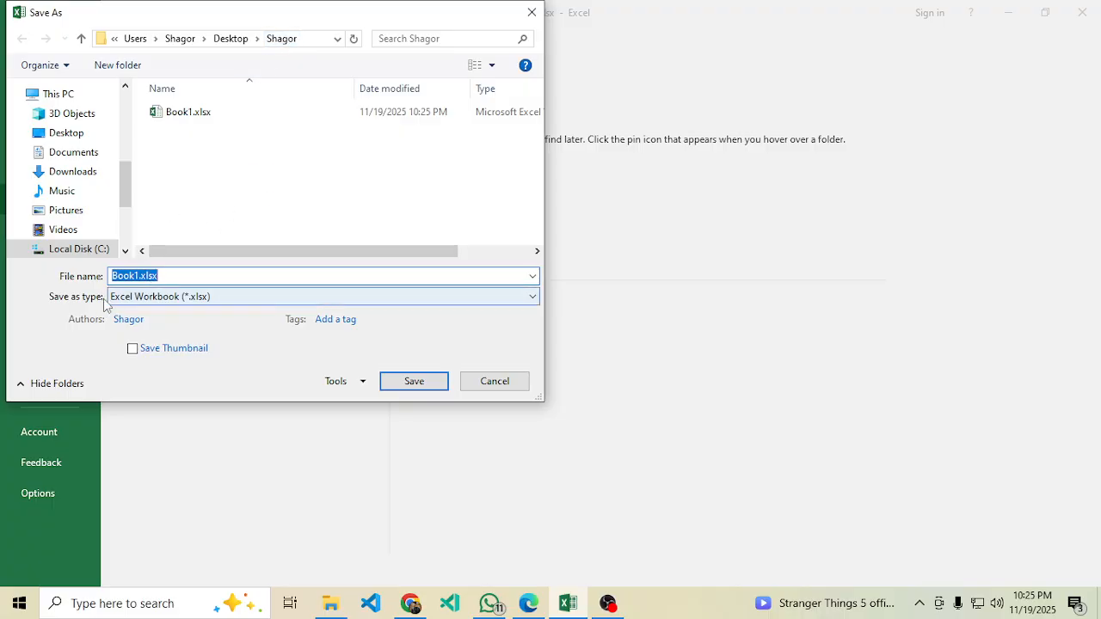
left_click(149, 296)
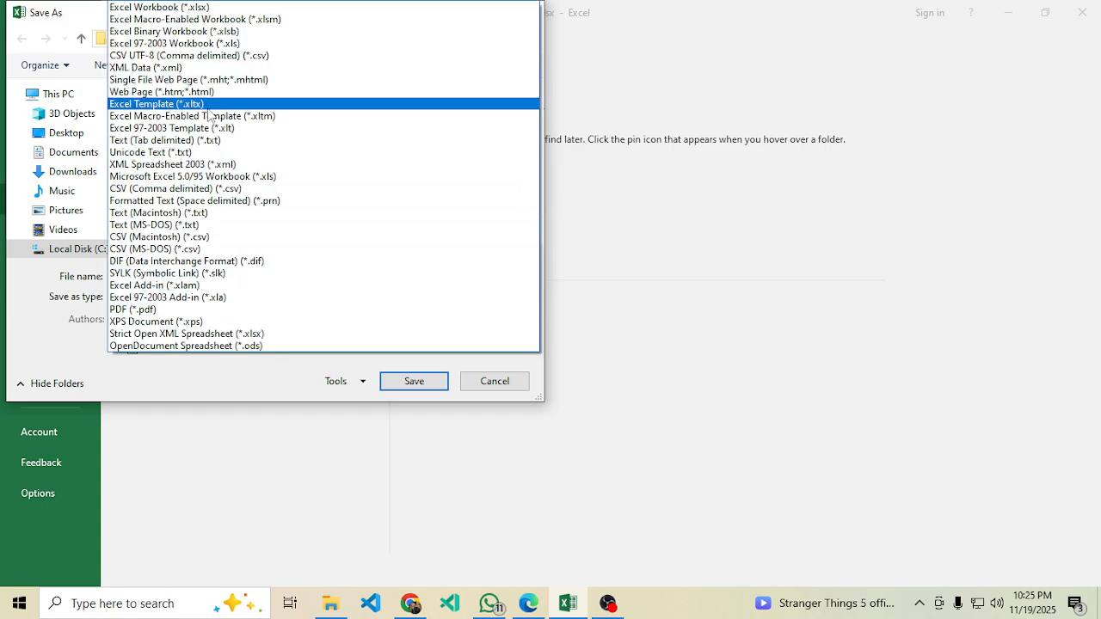
left_click(196, 239)
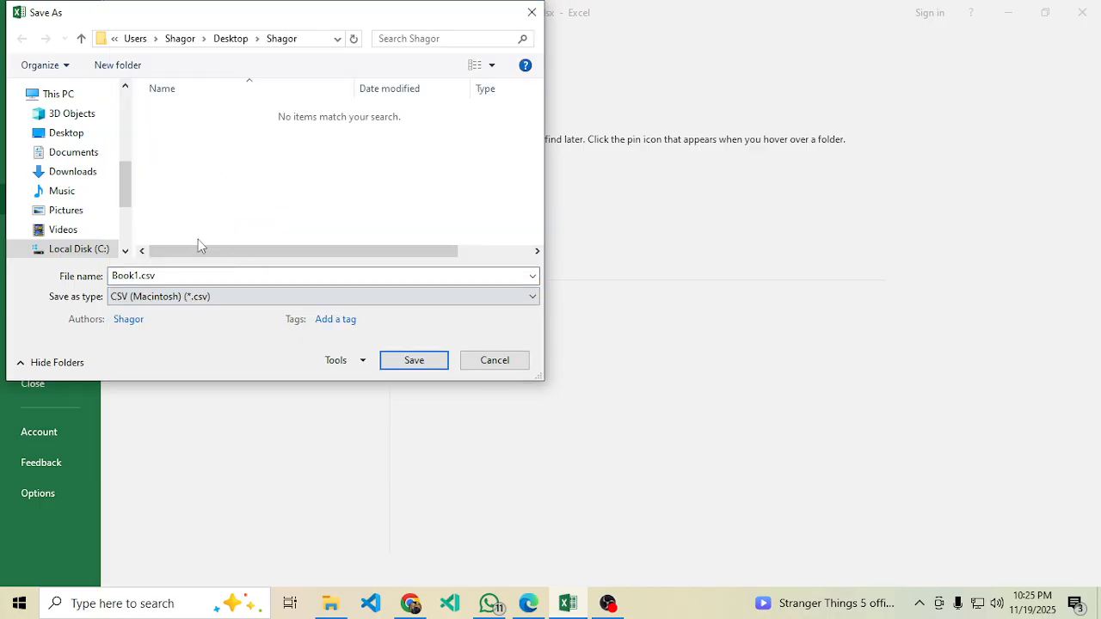
left_click(418, 364)
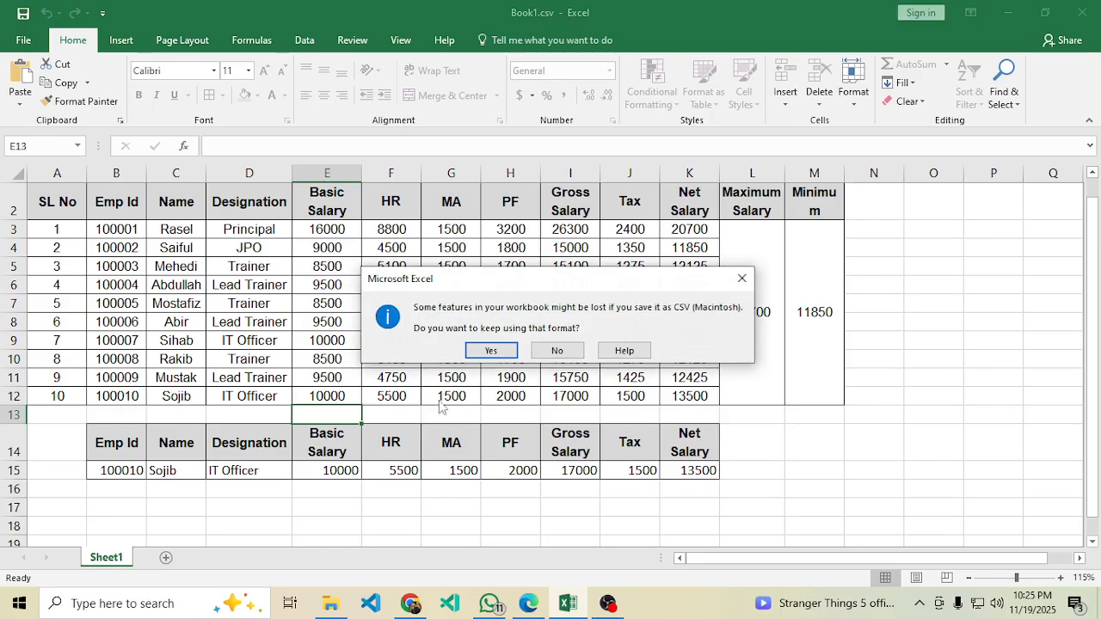
left_click(498, 356)
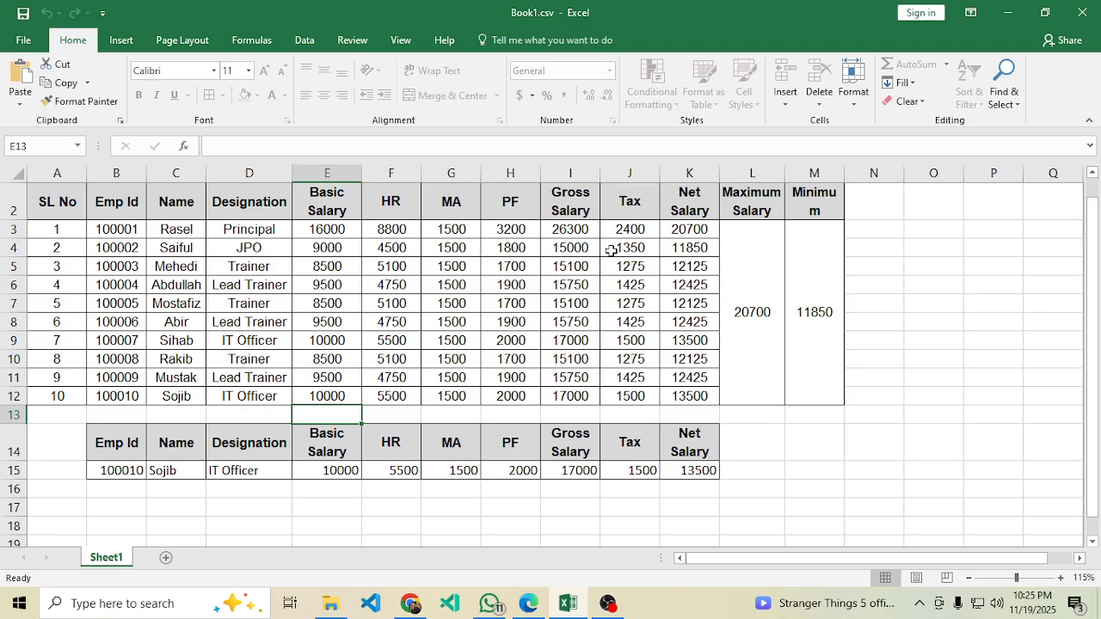
Scroll back up the sheet and switch to the PDF instructions.
scroll(602, 253, "up", 1)
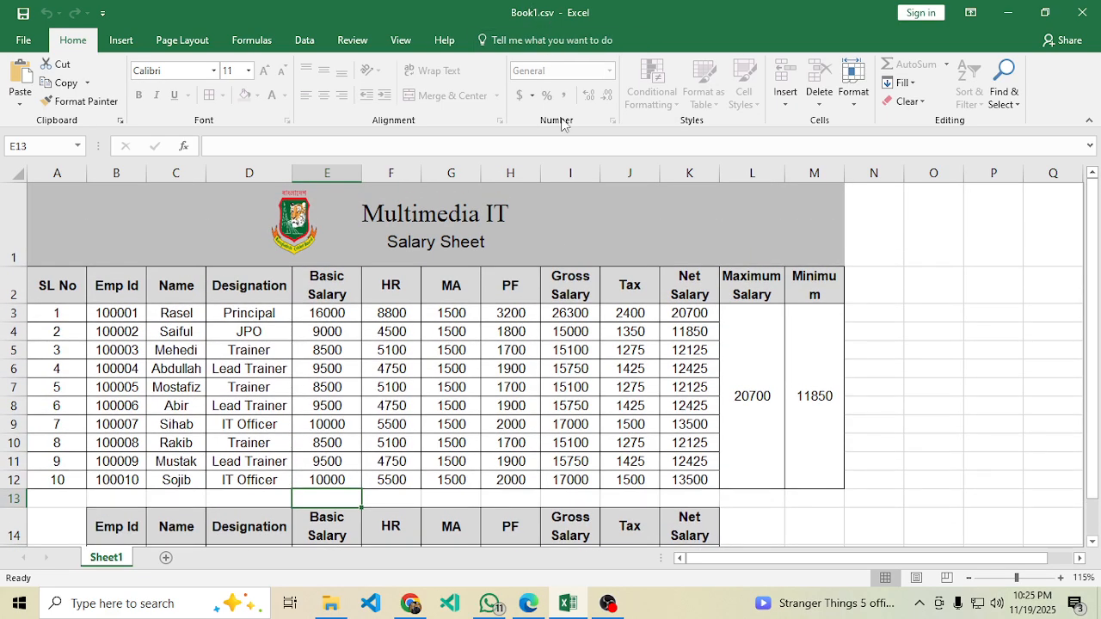
left_click(747, 351)
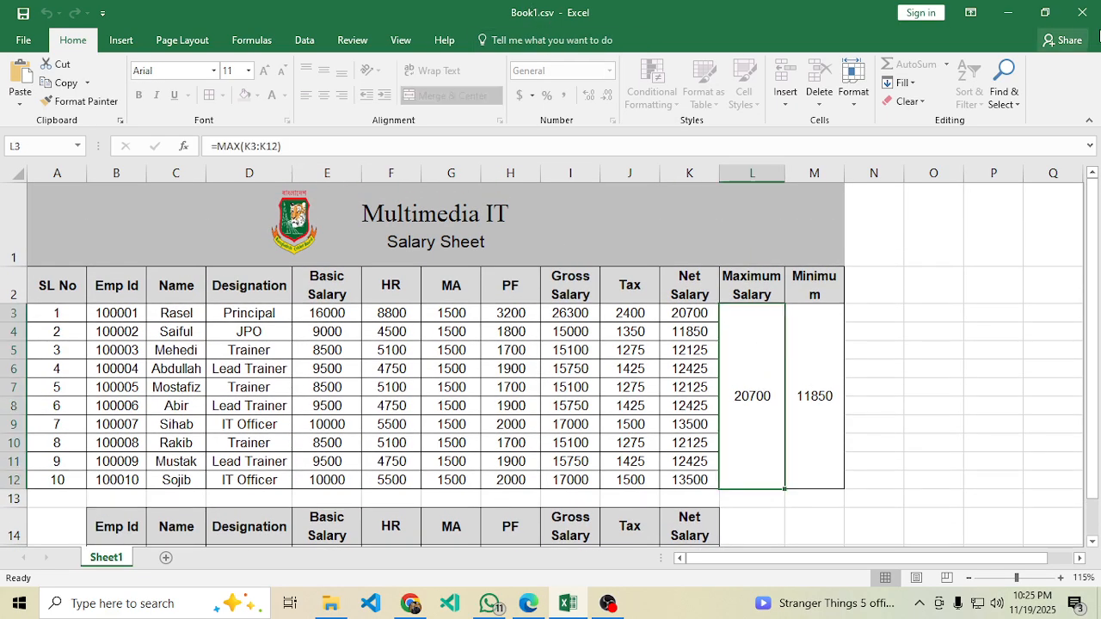
key("alt+Tab")
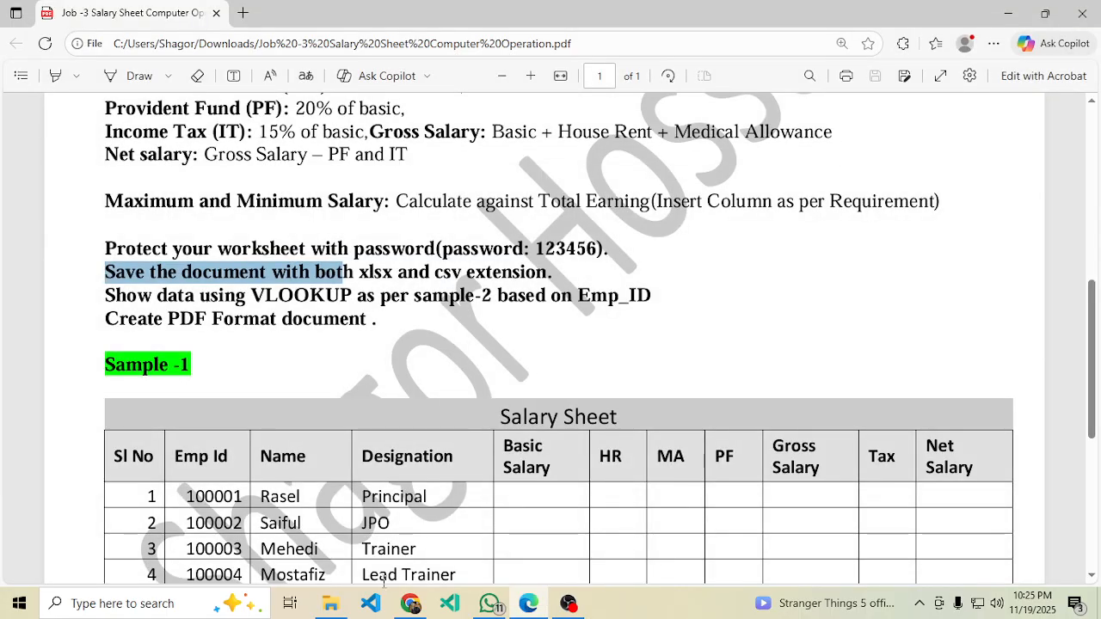
Browse to the Desktop subfolder holding Book1.csv and Book1.xlsx, and reopen Book1.xlsx.
left_click(335, 605)
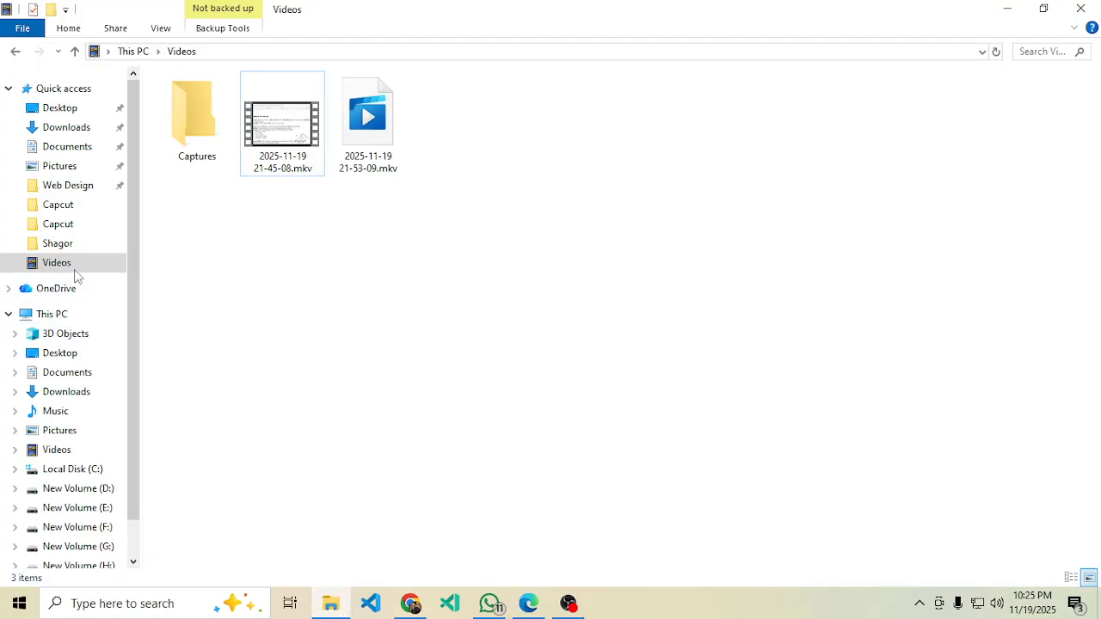
left_click(56, 109)
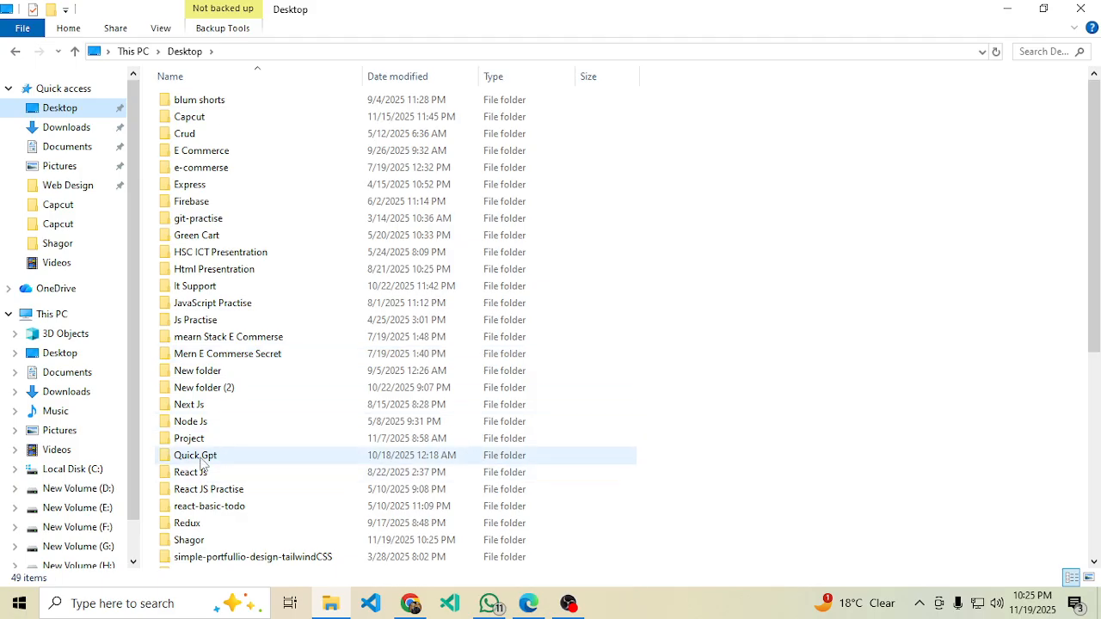
double_click(191, 541)
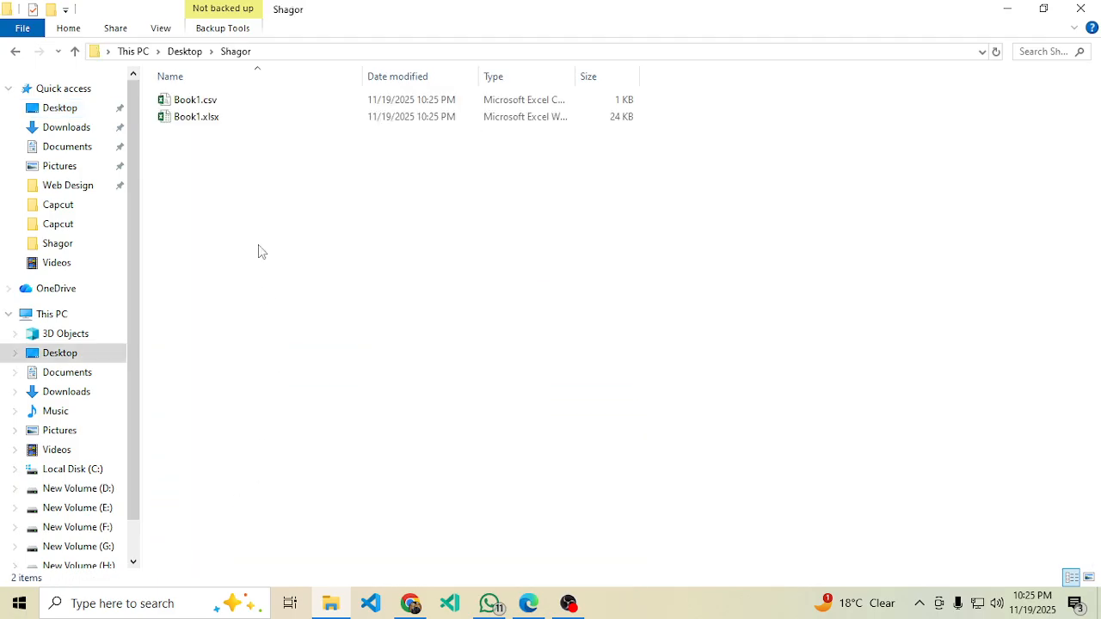
double_click(216, 120)
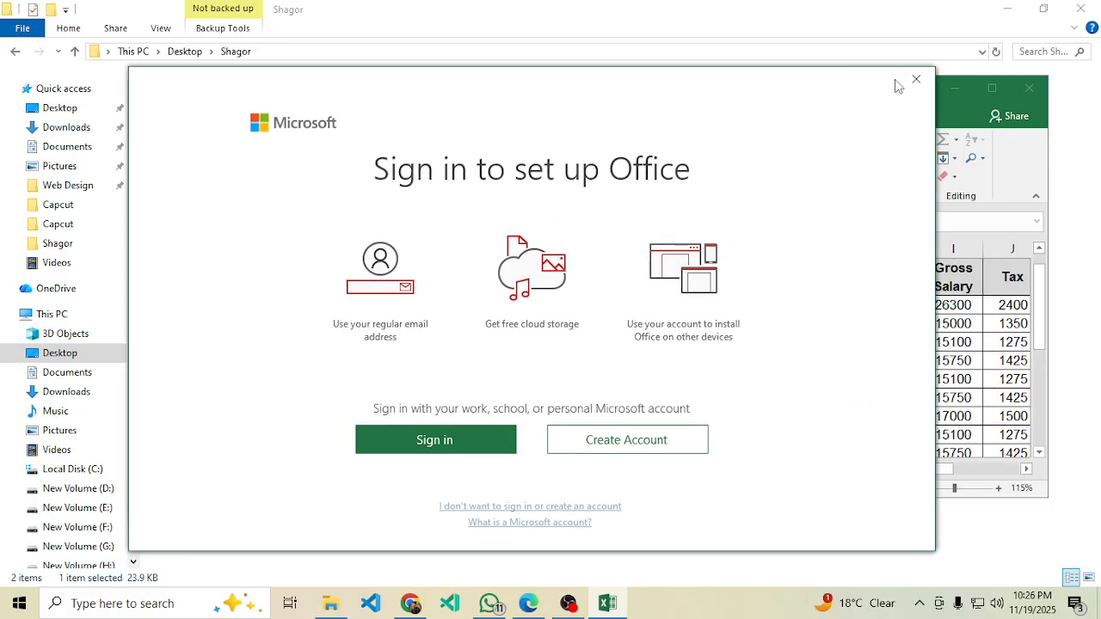
Dismiss the Office sign-in prompt and activation notice, then scroll to the top of the sheet.
left_click(916, 79)
left_click(992, 88)
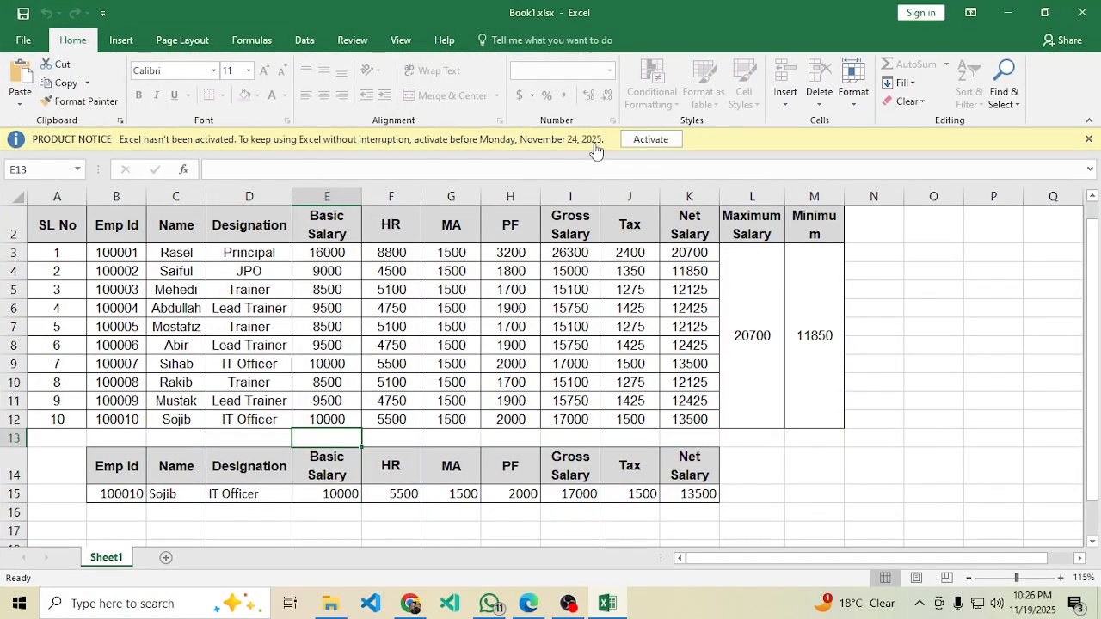
left_click(1089, 138)
scroll(875, 266, "up", 1)
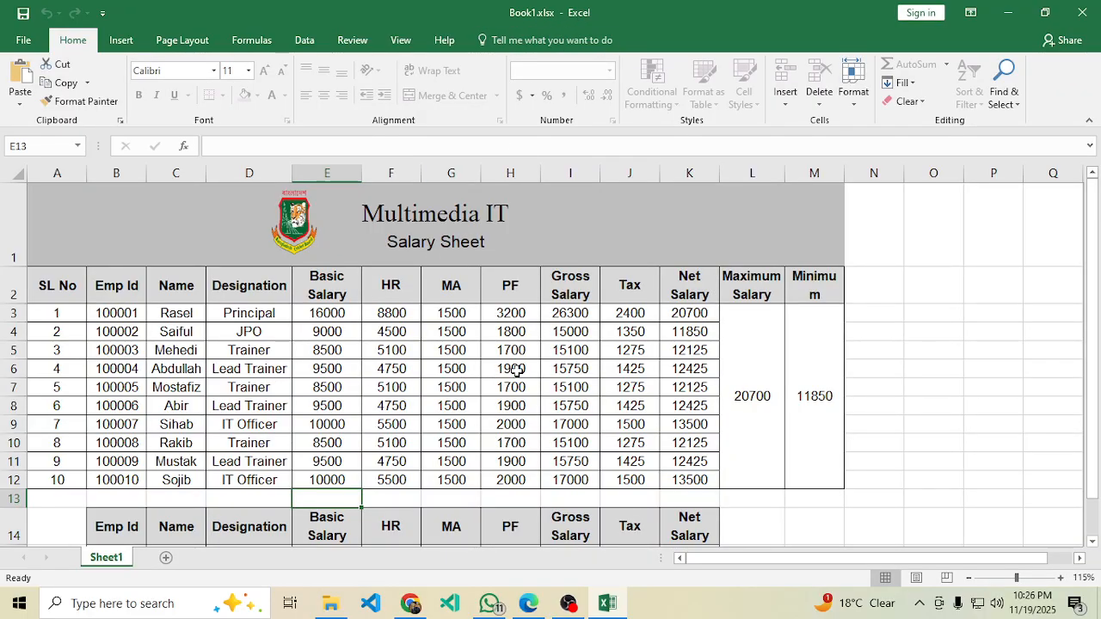
Highlight the 'Create PDF Format document' requirement in the task instructions PDF.
left_click(528, 603)
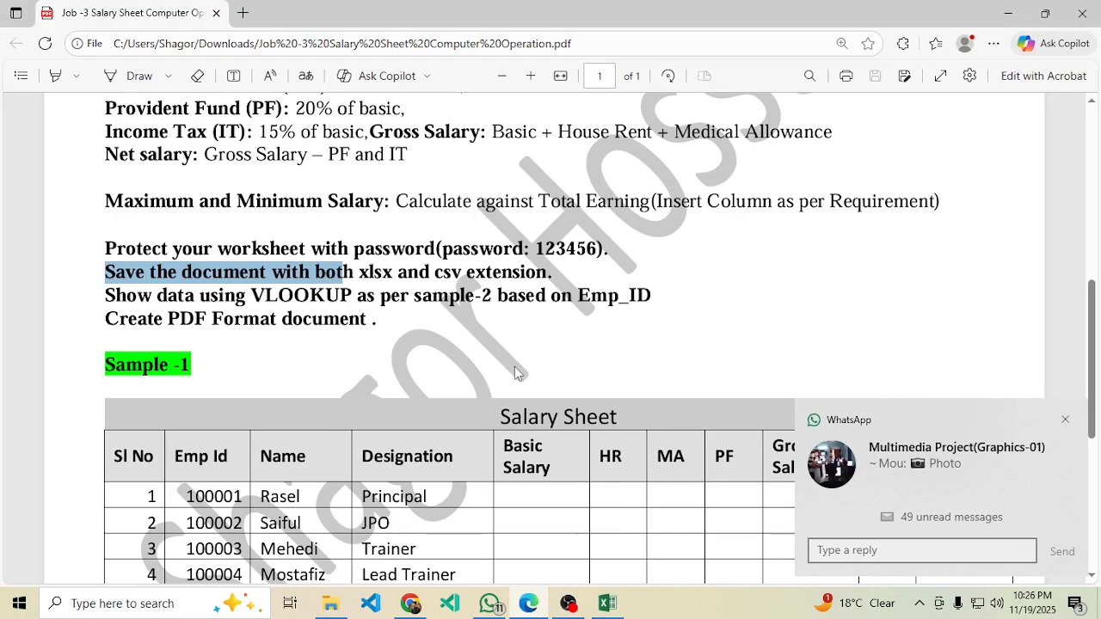
left_click_drag(122, 322, 372, 319)
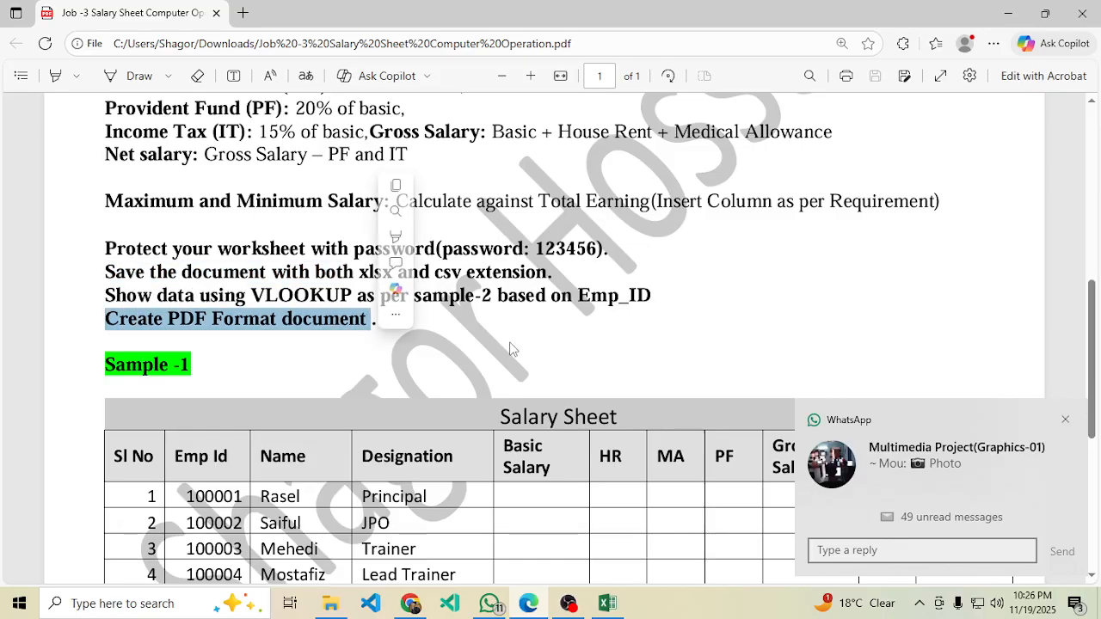
left_click(1066, 420)
Save the workbook via Save As with file type PDF (*.pdf) as Book1.pdf in the Shagor folder.
left_click(608, 604)
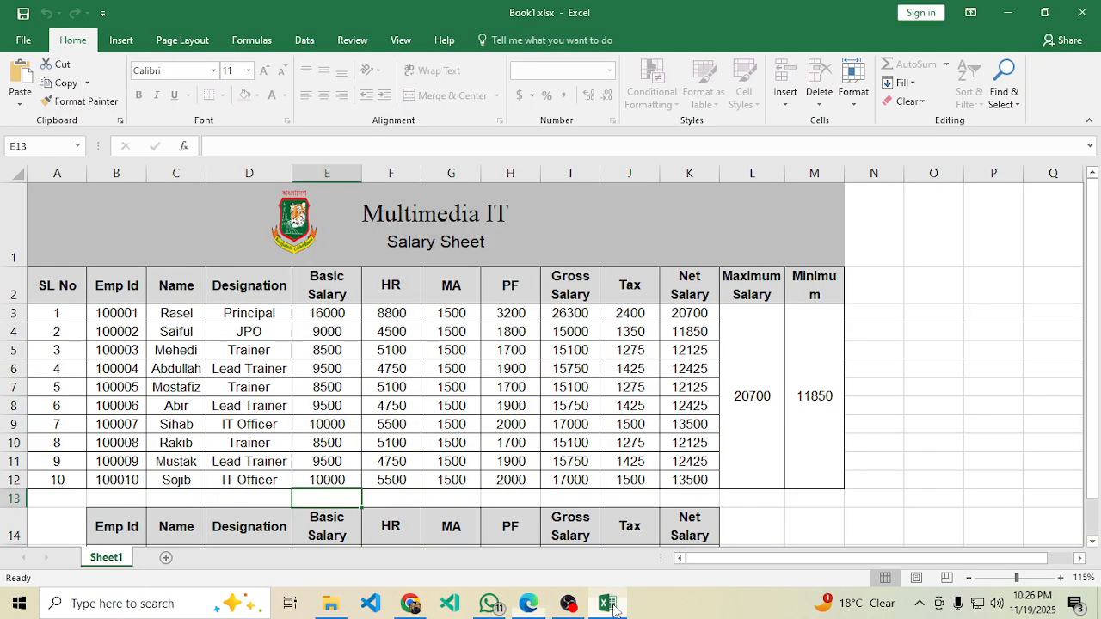
left_click(392, 387)
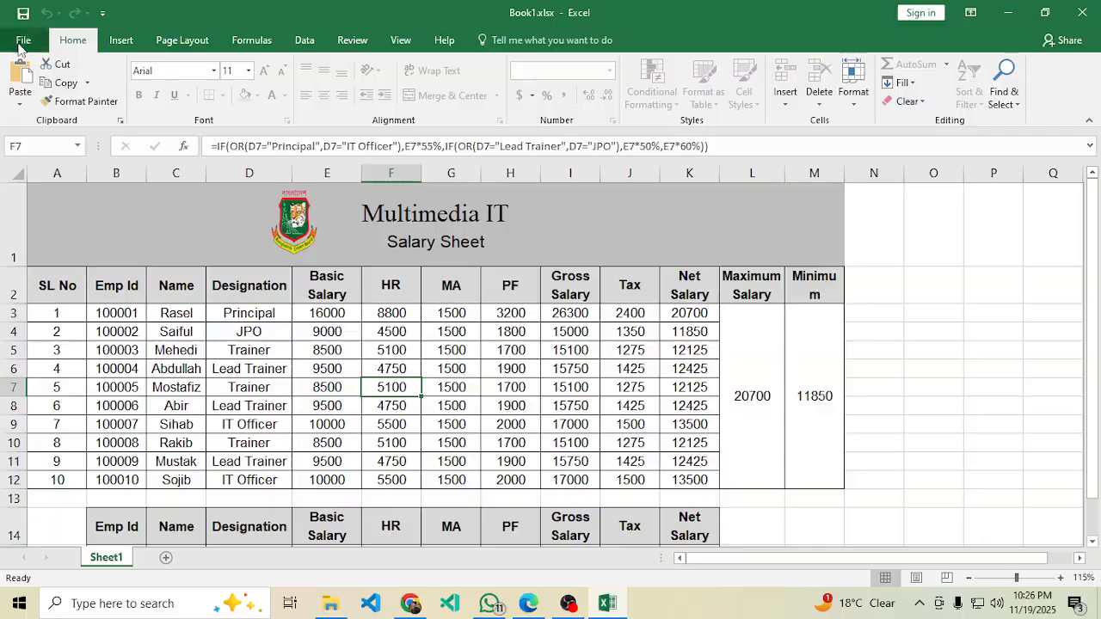
left_click(23, 41)
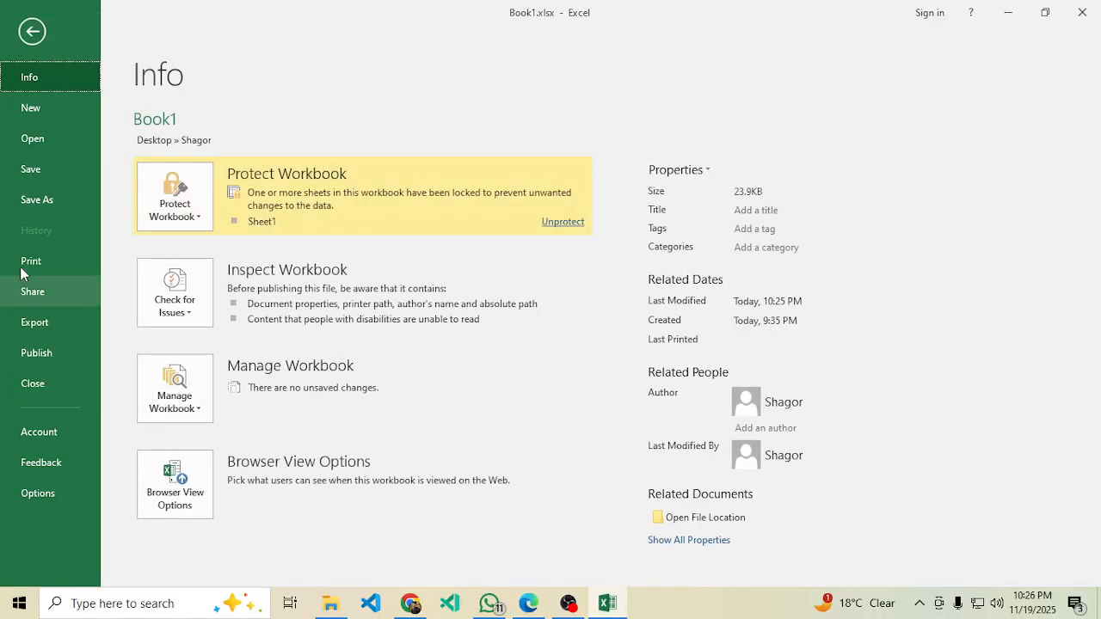
left_click(42, 202)
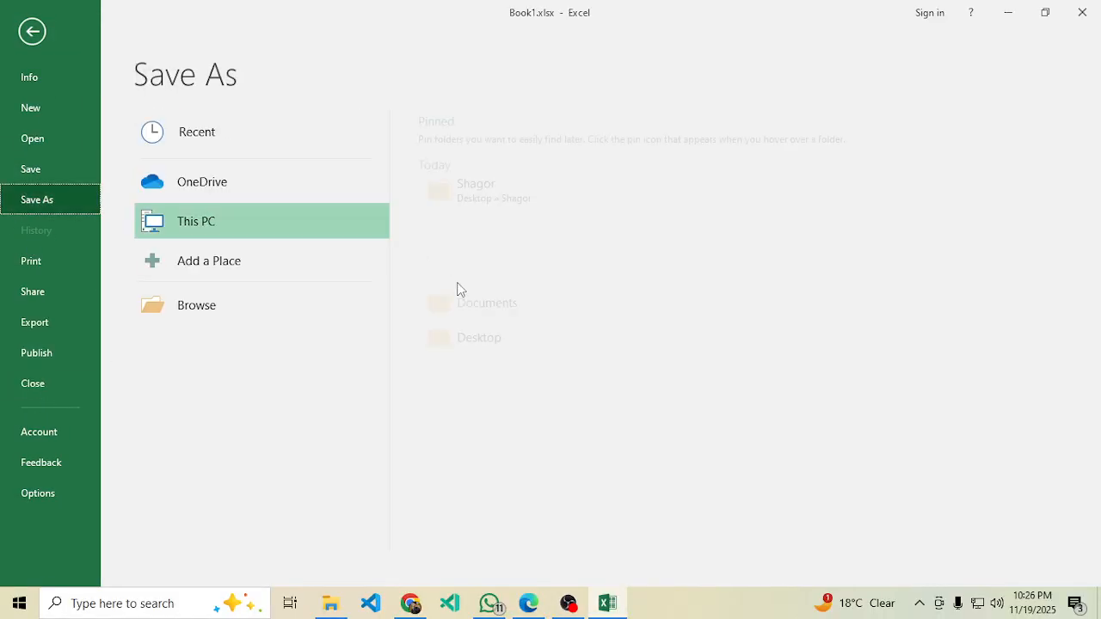
left_click(270, 321)
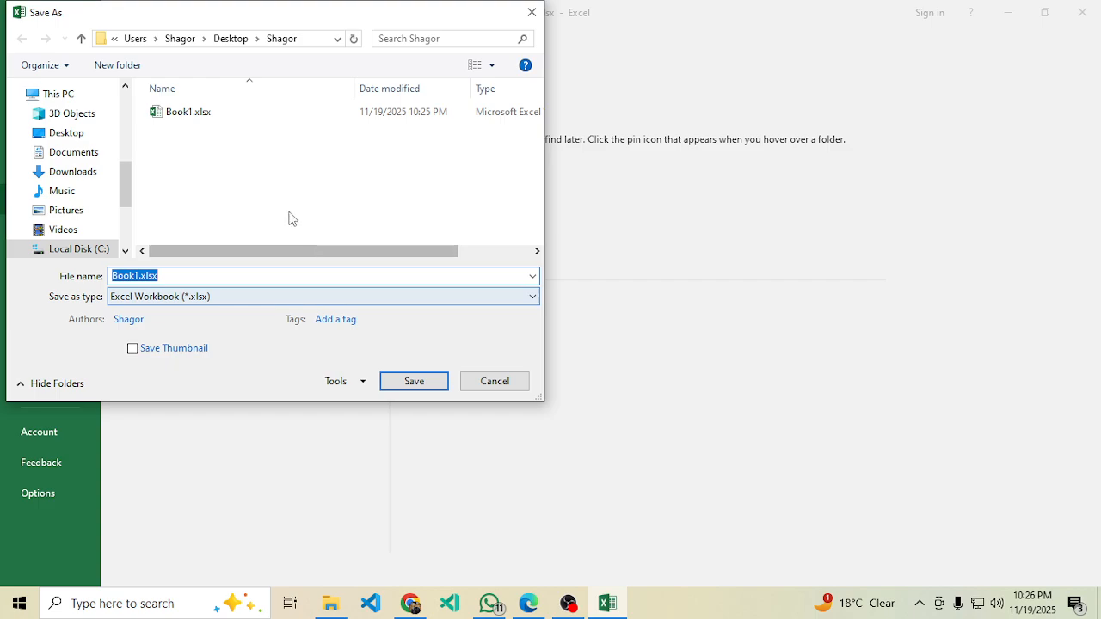
left_click(229, 300)
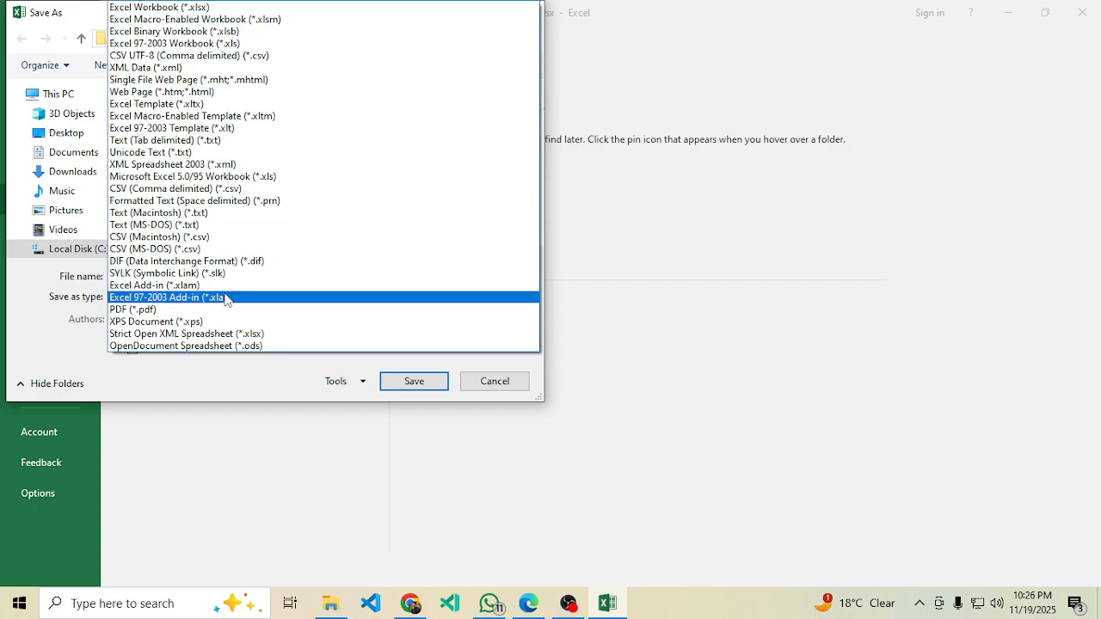
left_click(50, 351)
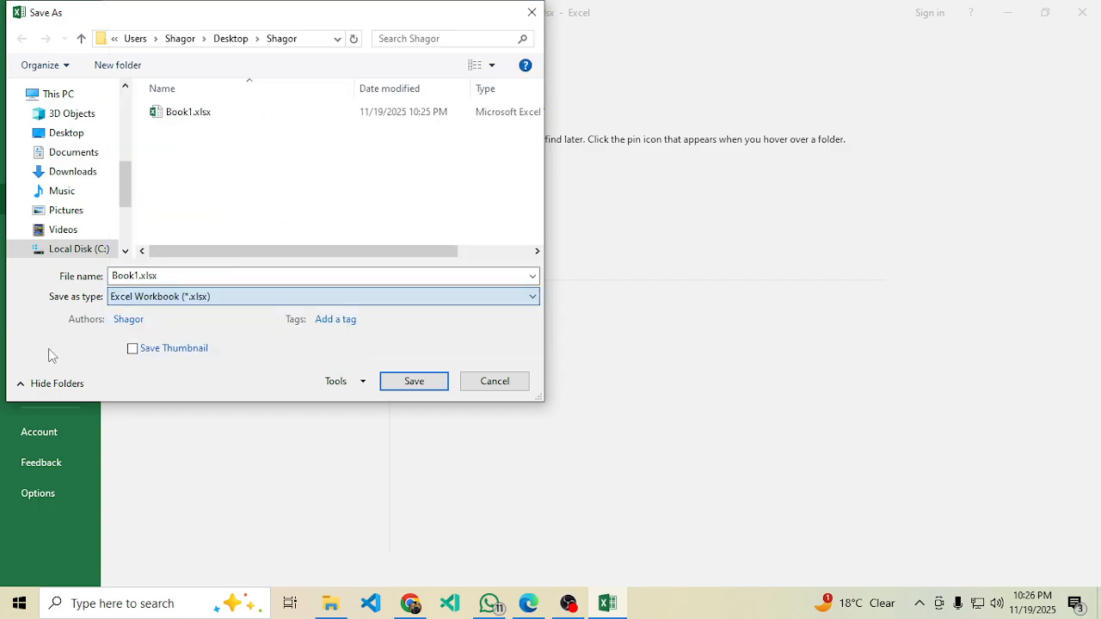
left_click(200, 295)
left_click(164, 318)
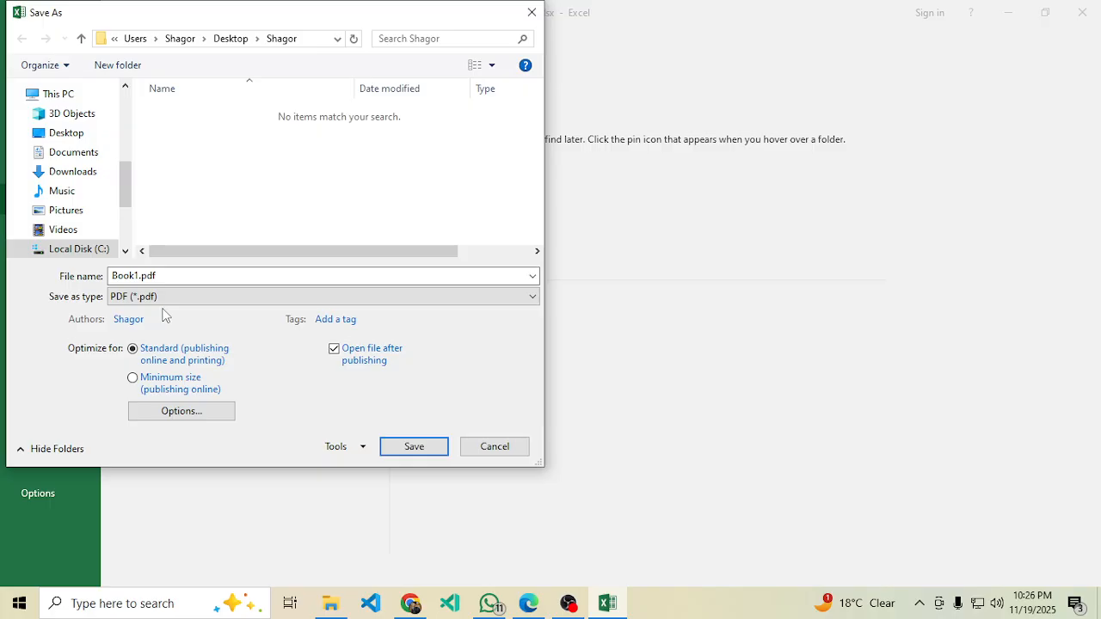
left_click(415, 446)
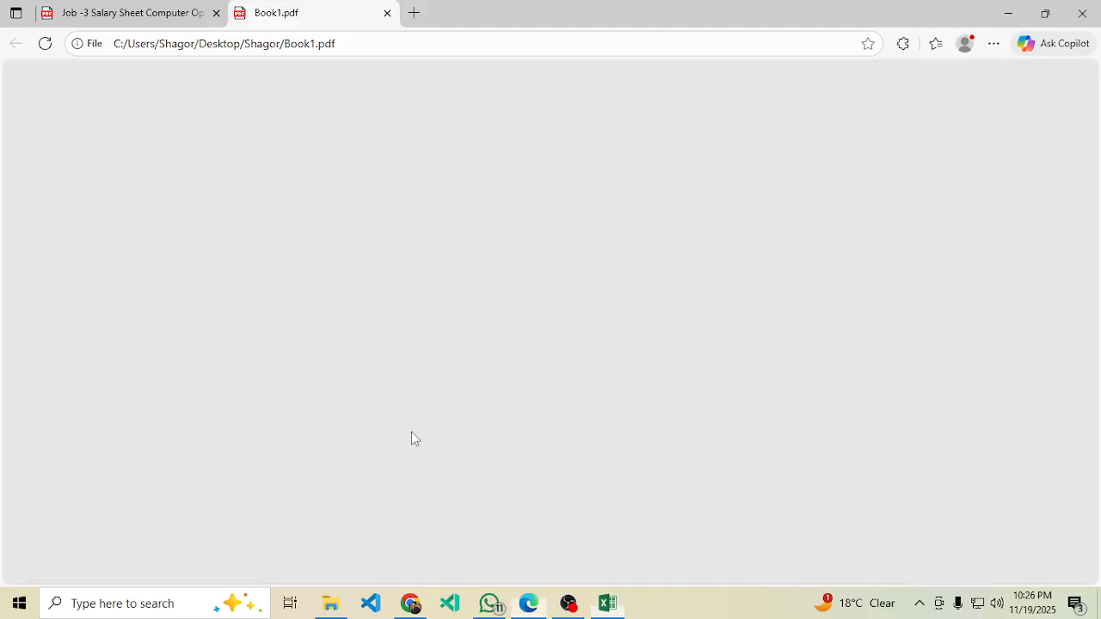
Scroll through Book1.pdf in Edge, finding the salary table split over two pages.
scroll(647, 372, "down", 3)
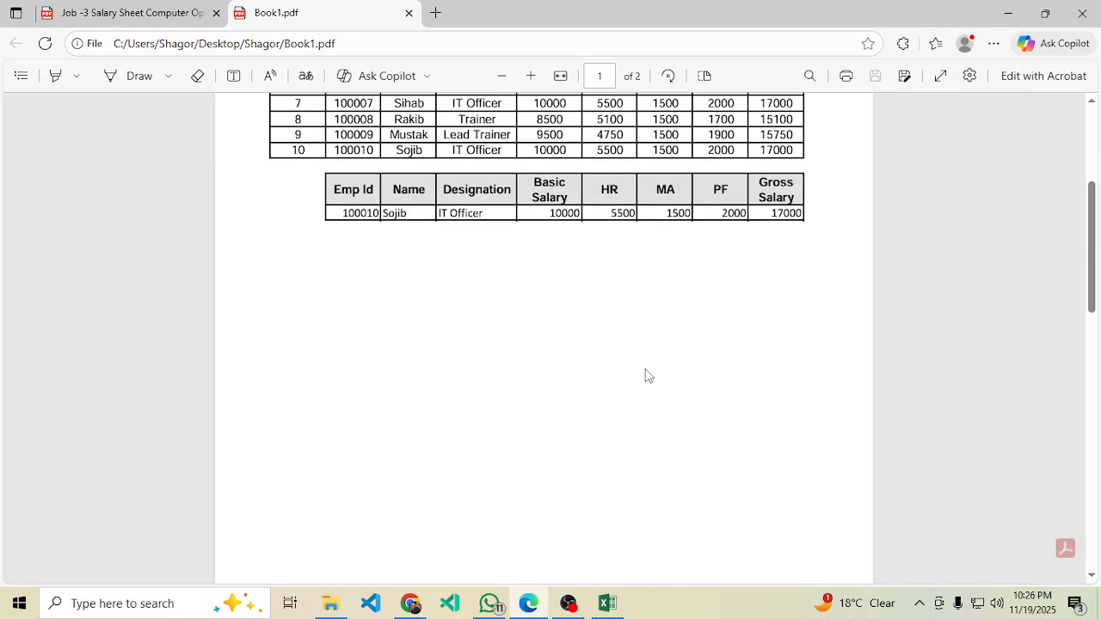
scroll(741, 261, "up", 4)
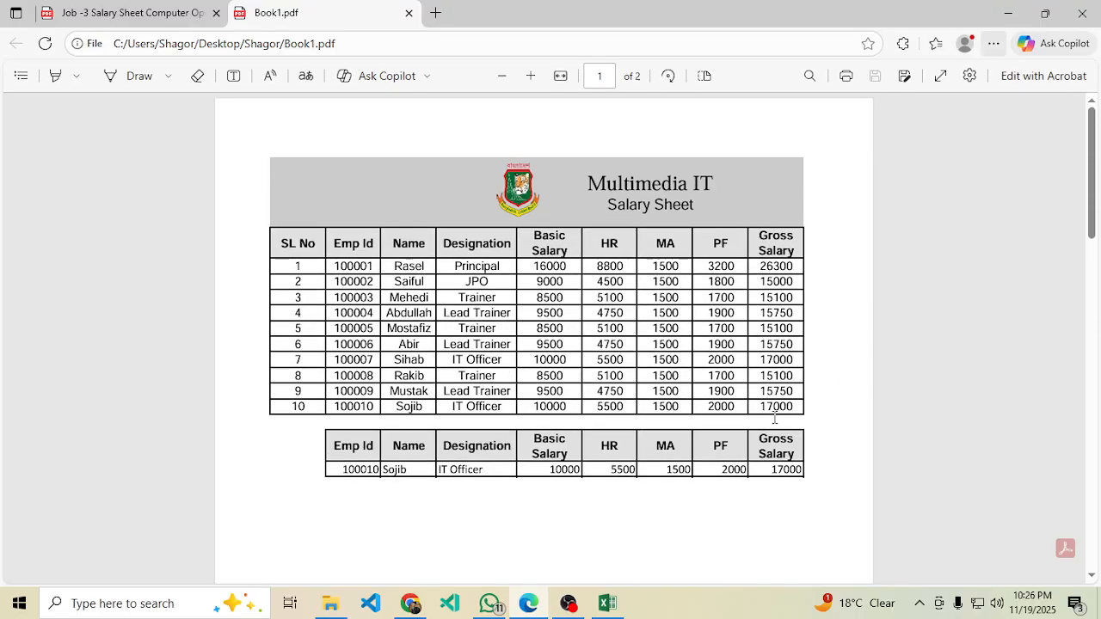
scroll(765, 423, "down", 5)
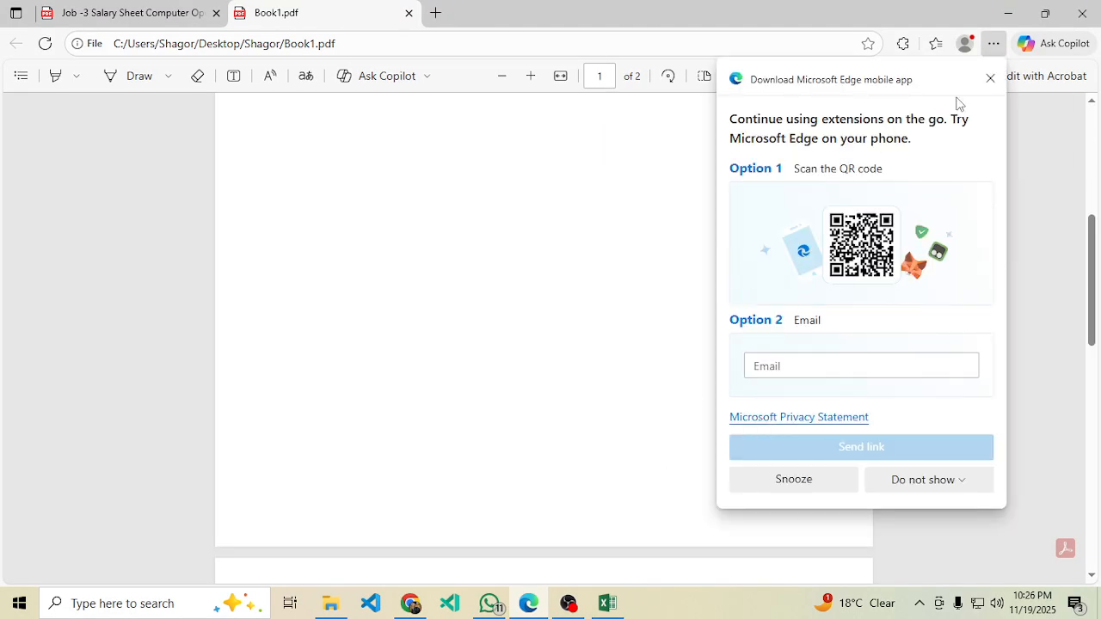
left_click(990, 78)
scroll(613, 375, "down", 1)
scroll(612, 375, "down", 3)
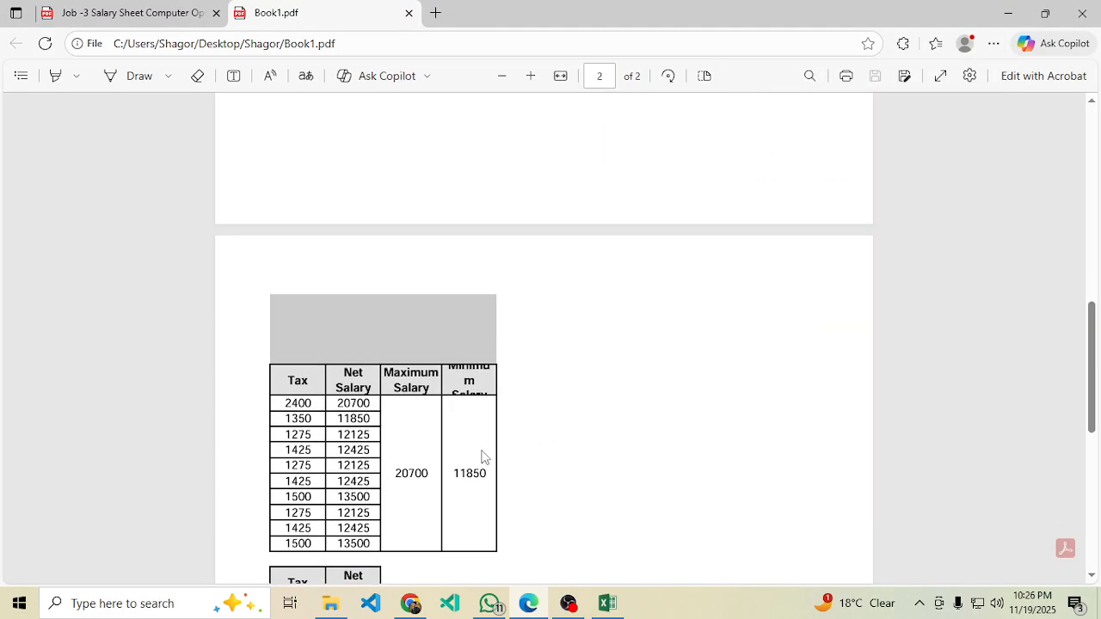
scroll(711, 336, "up", 1)
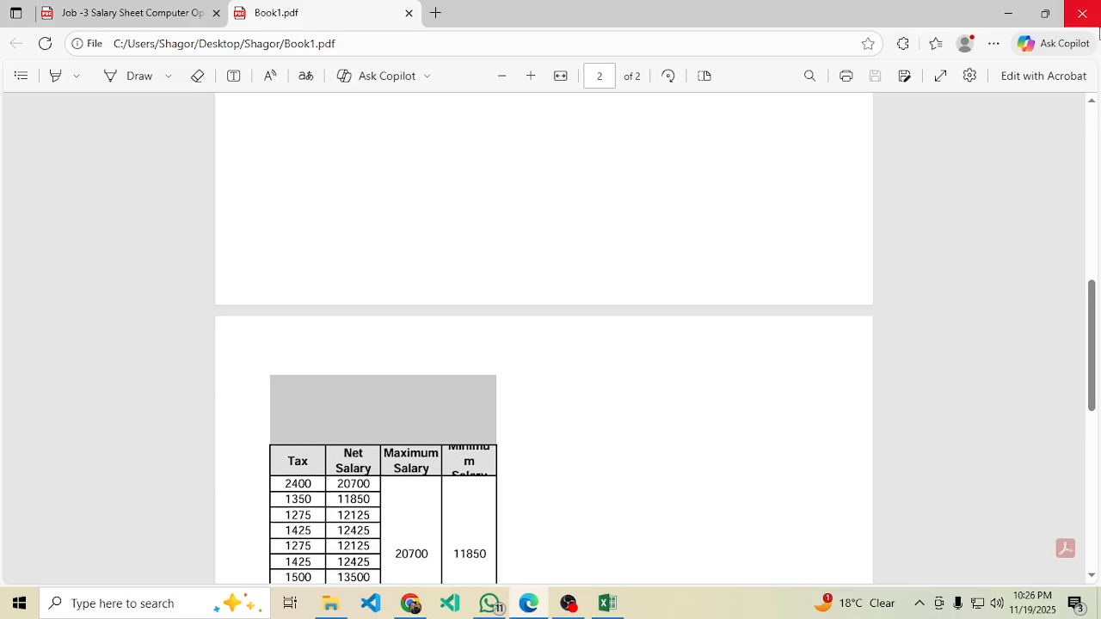
Delete Book1.pdf from the Shagor folder and return to the Excel workbook.
left_click(340, 609)
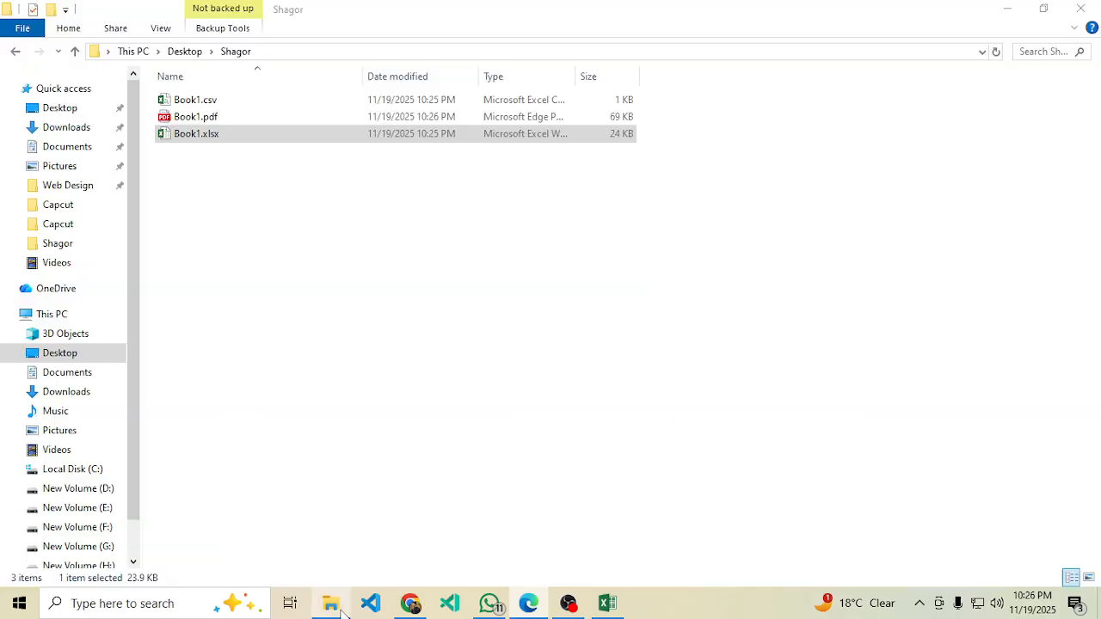
left_click(211, 118)
key("shift+F10")
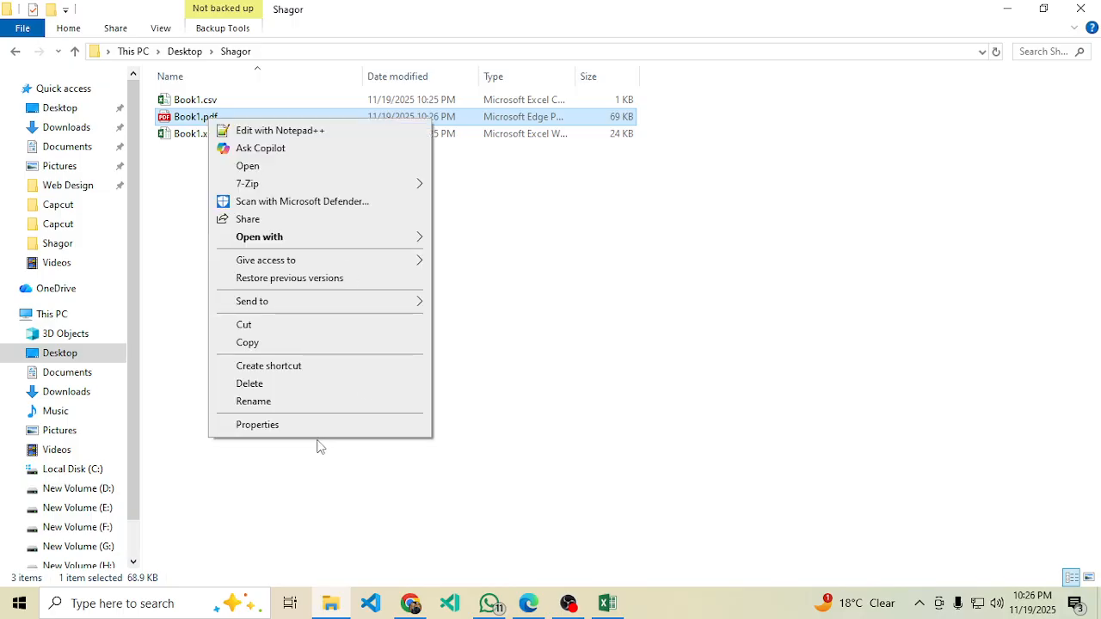
left_click(255, 383)
left_click(1097, 7)
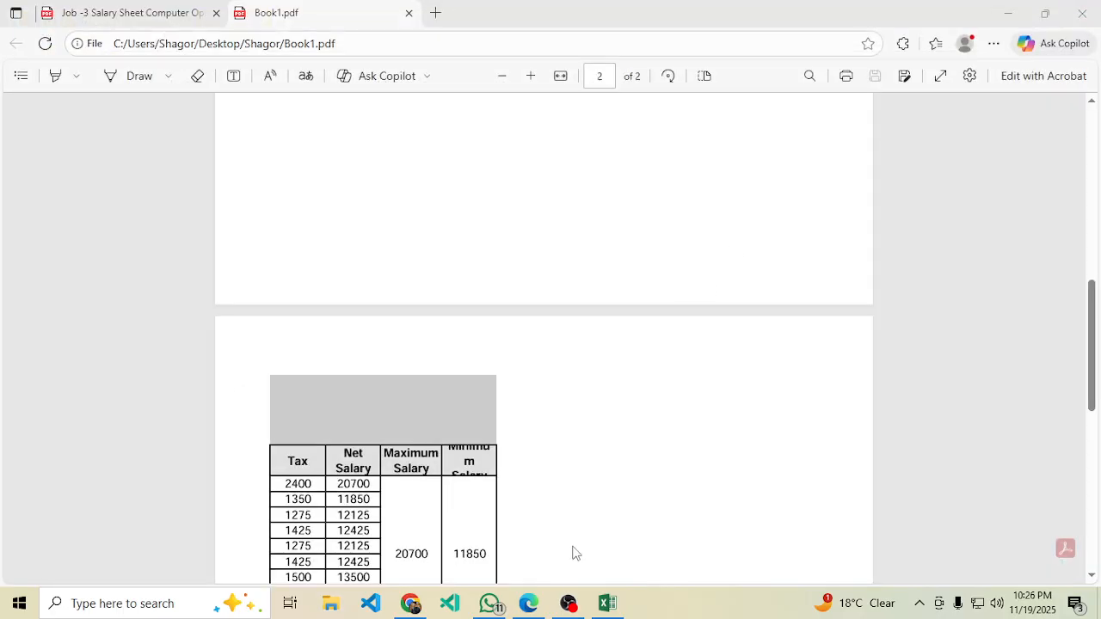
left_click(607, 603)
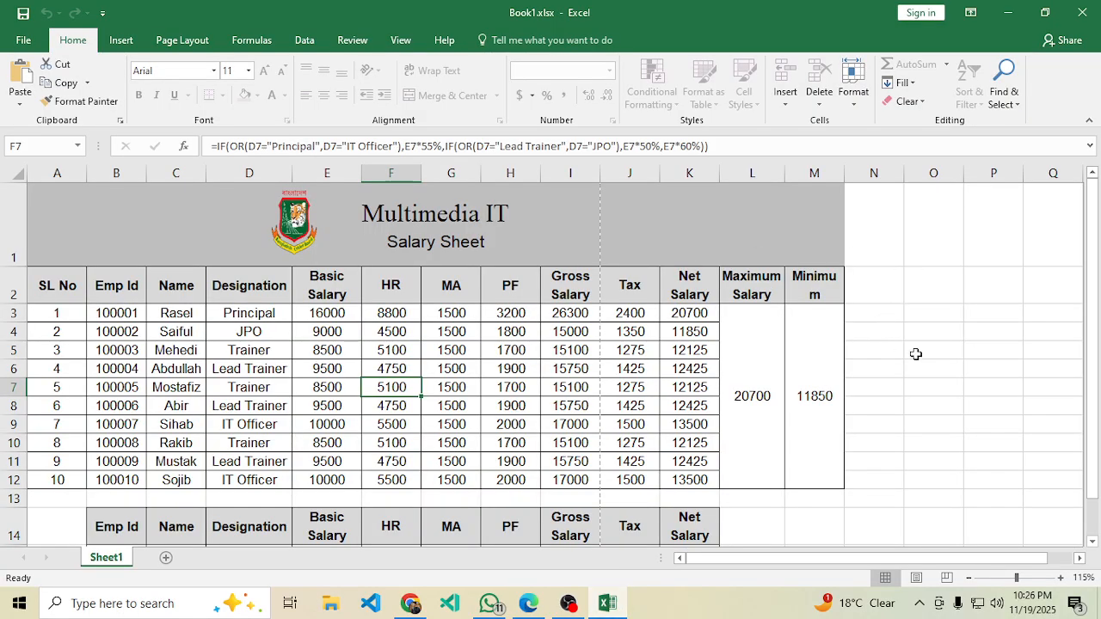
left_click(942, 398)
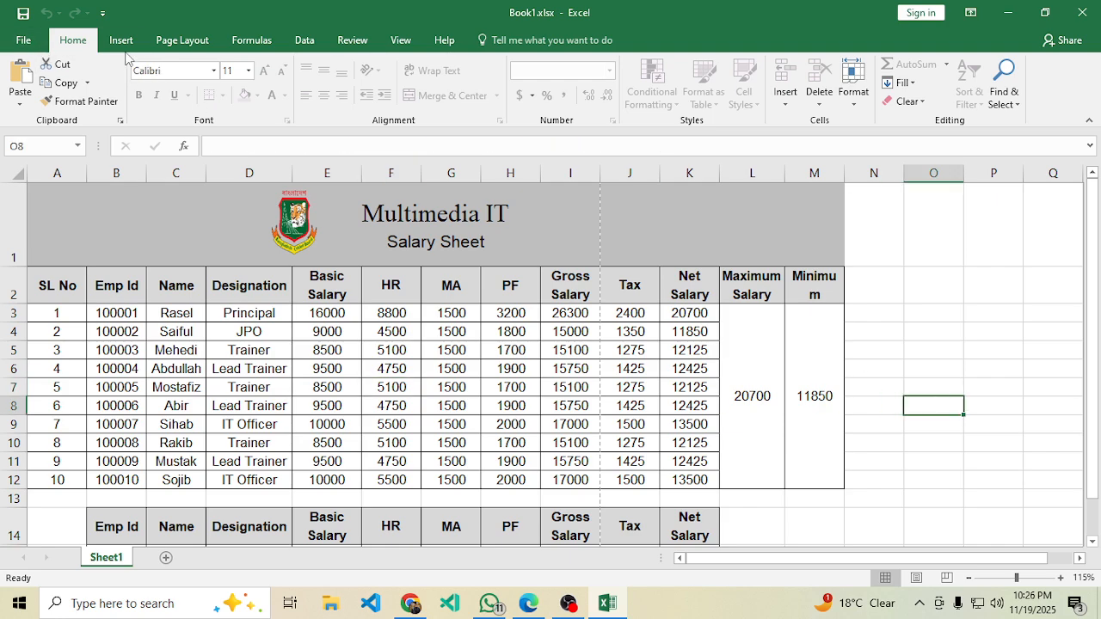
left_click(182, 40)
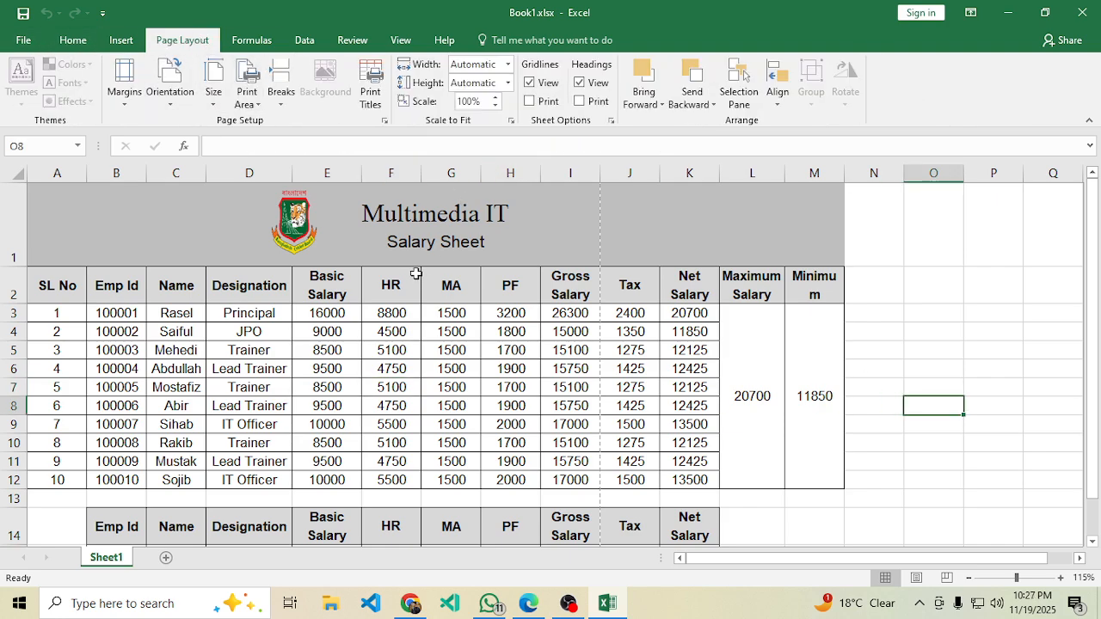
scroll(419, 273, "down", 1, "ctrl")
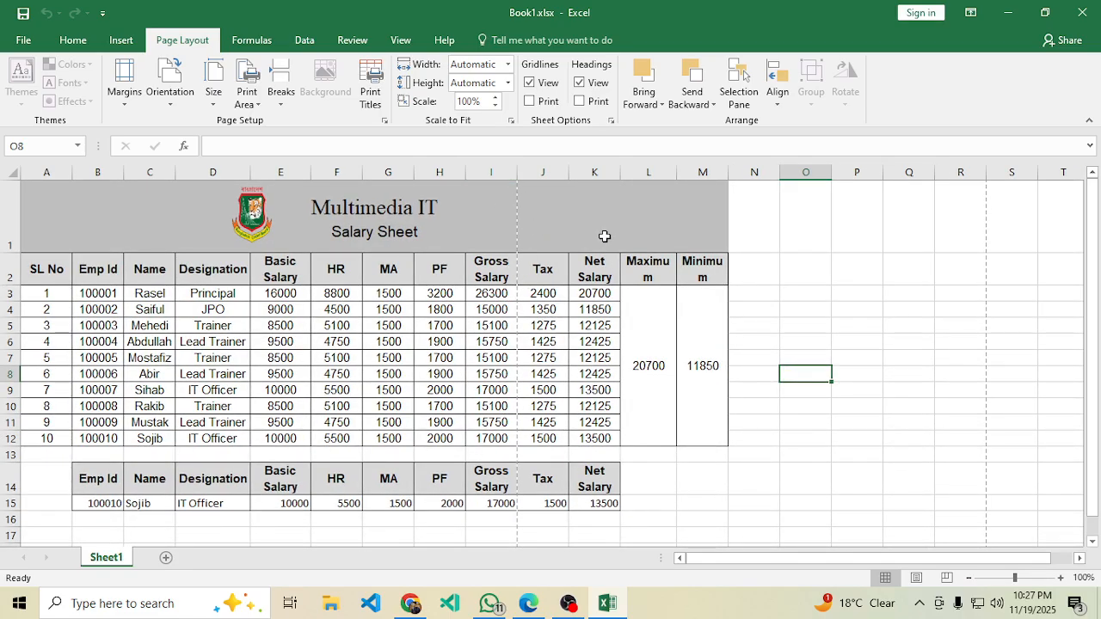
left_click(169, 86)
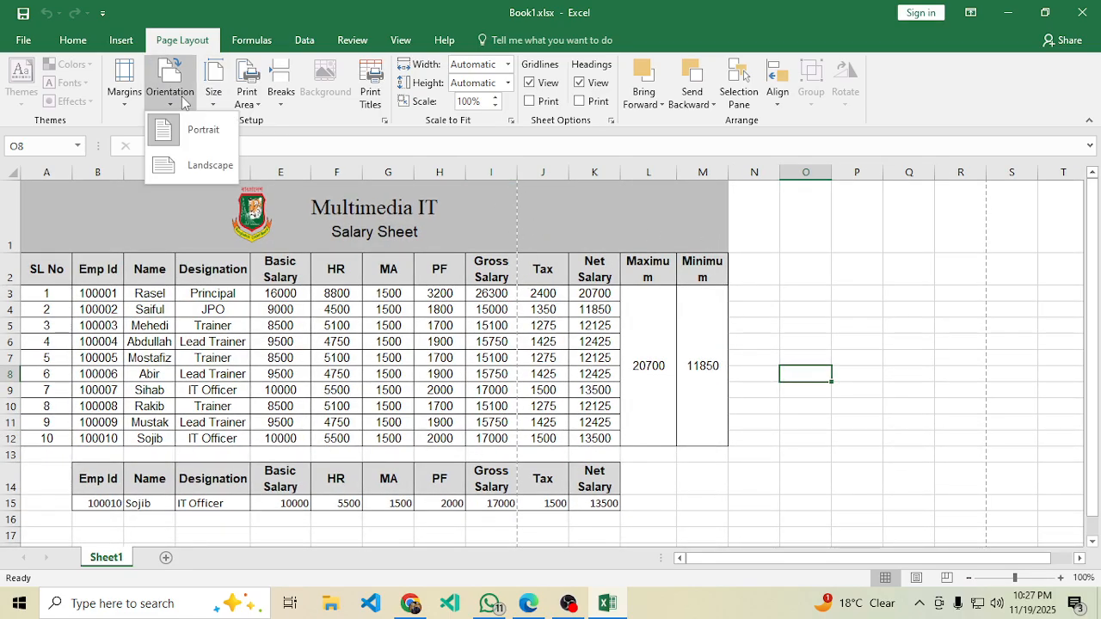
left_click(210, 165)
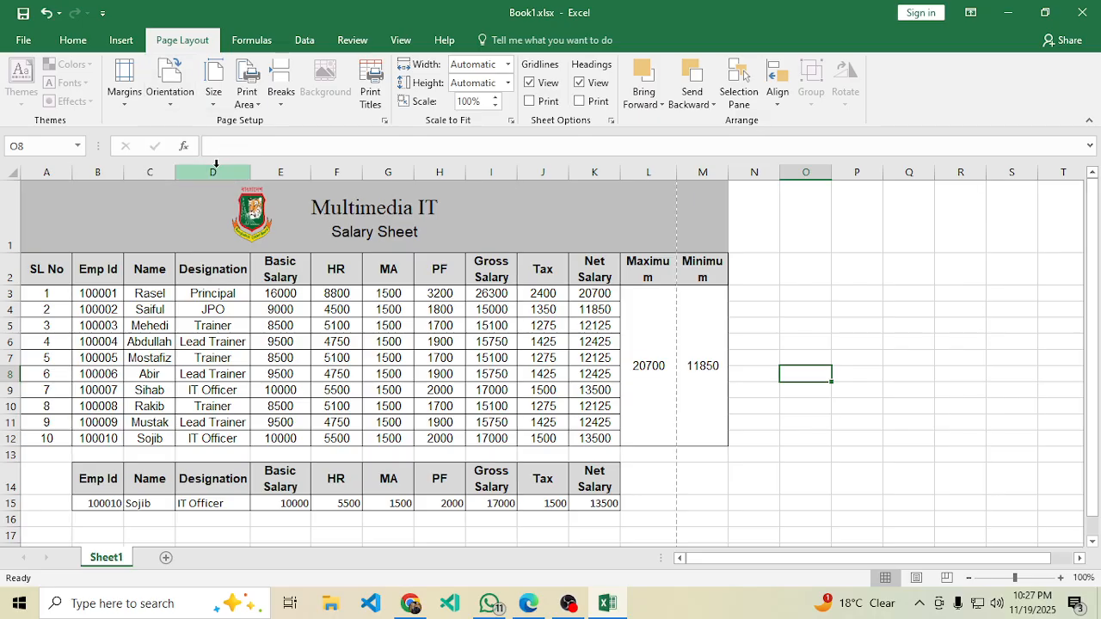
left_click(774, 352)
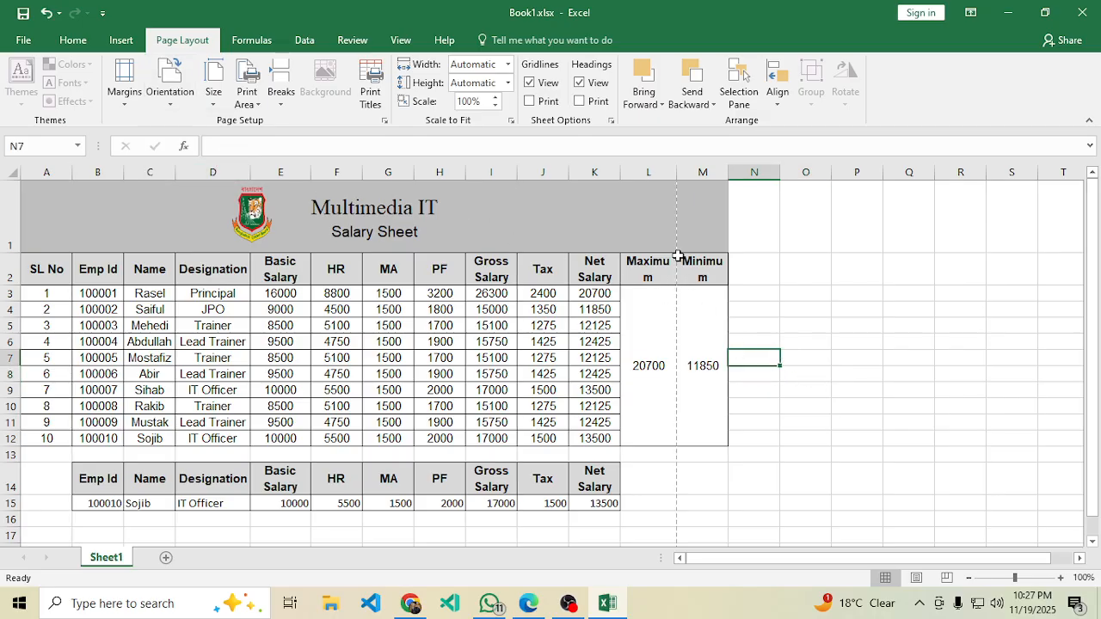
left_click(680, 171)
left_click(671, 171)
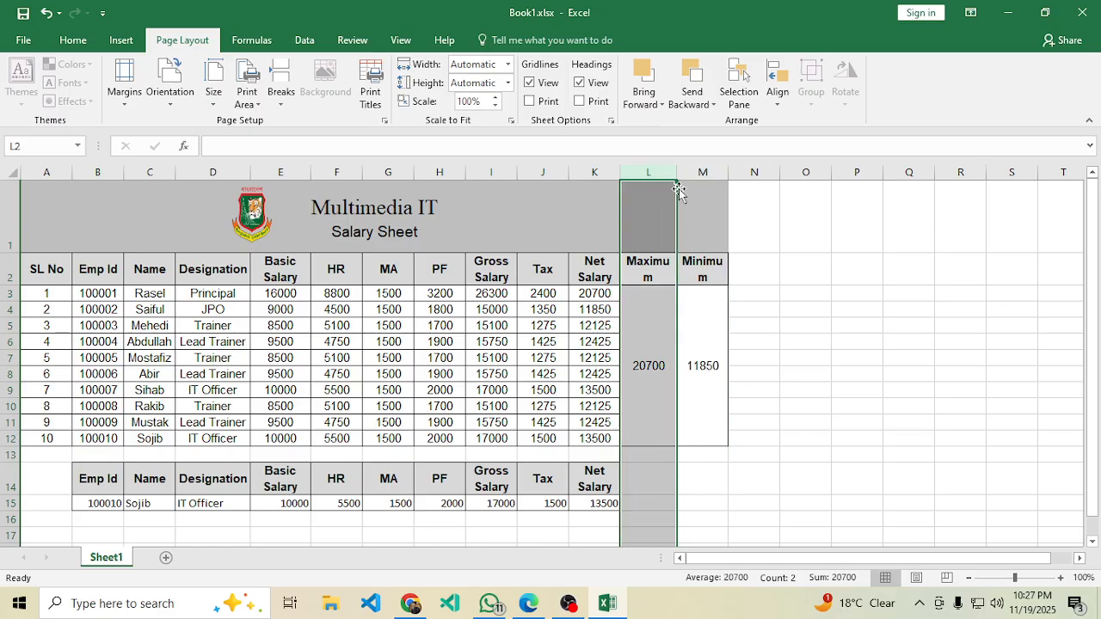
left_click(678, 174)
left_click(675, 175)
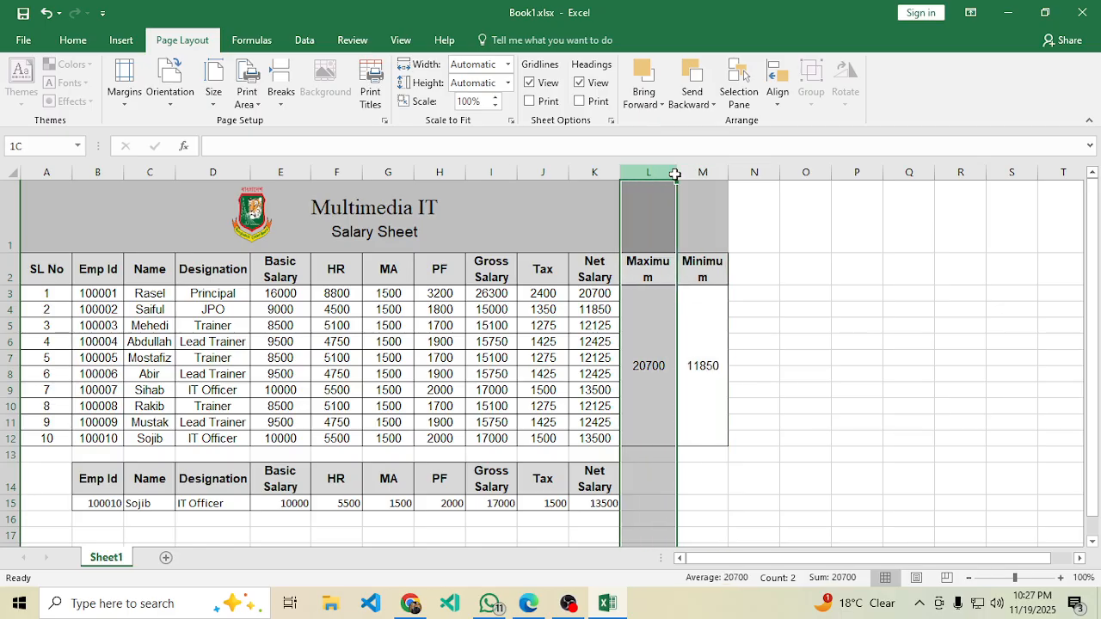
left_click(799, 312)
left_click(844, 346)
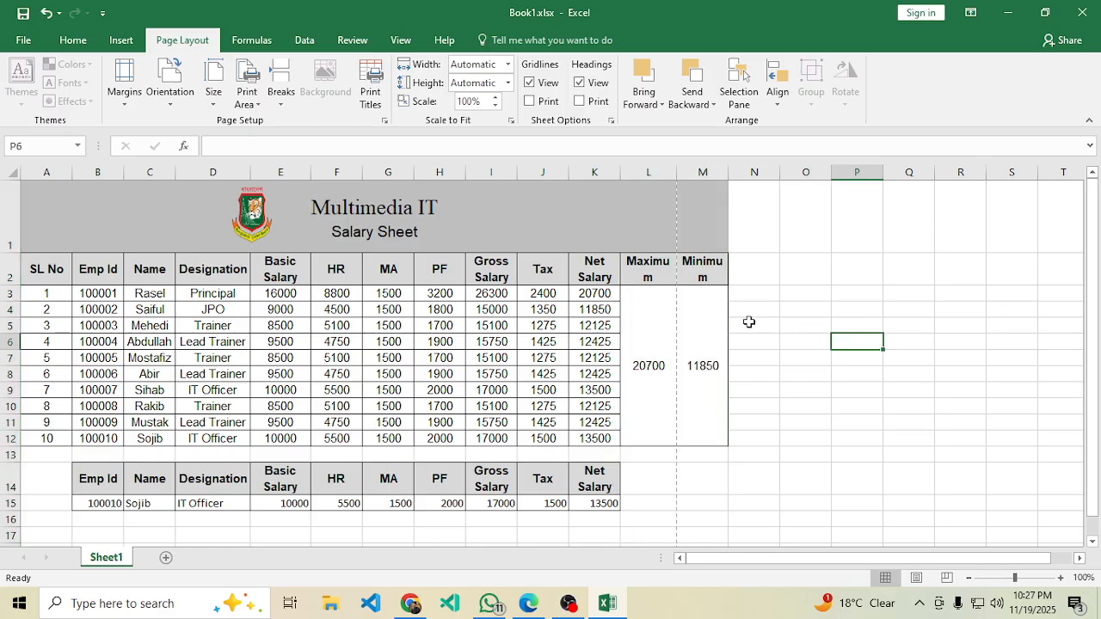
left_click_drag(678, 172, 649, 172)
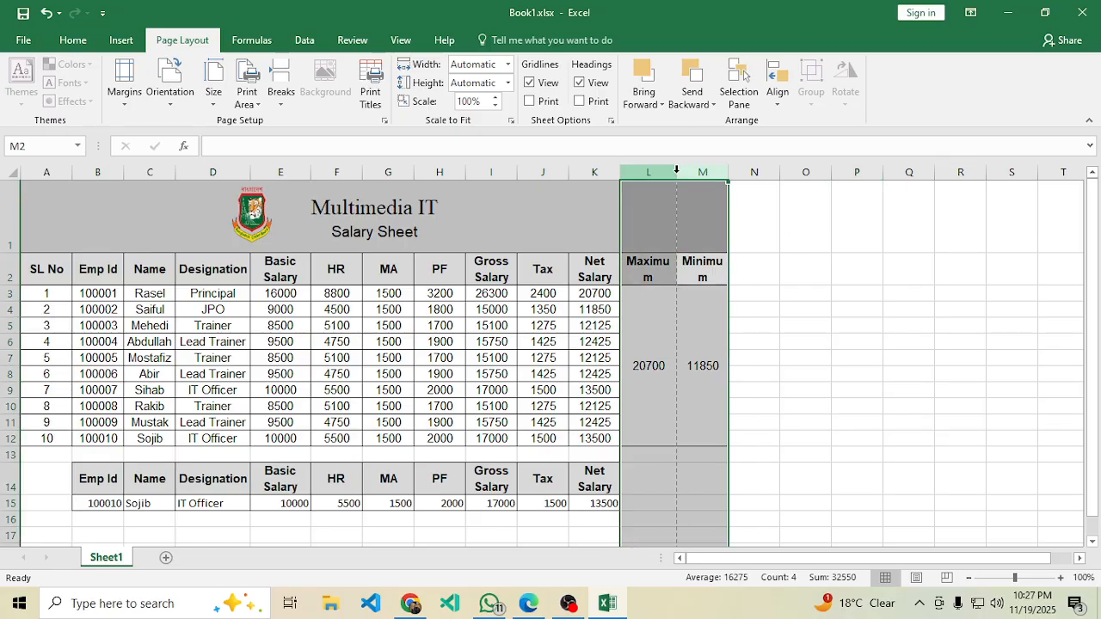
left_click(784, 325)
left_click(616, 357)
left_click_drag(806, 371, 807, 361)
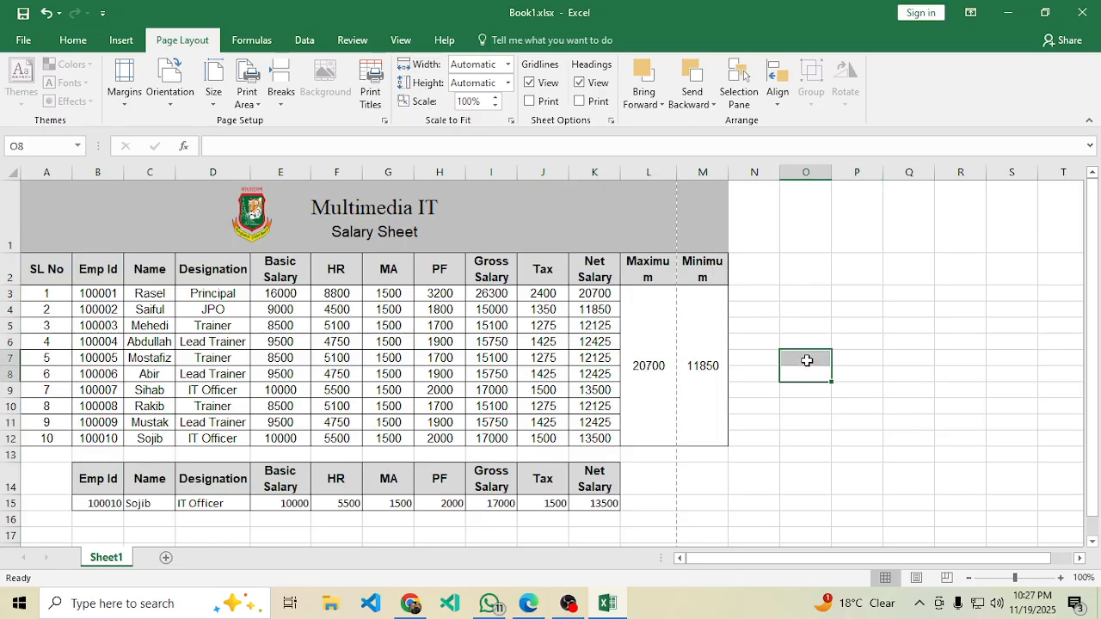
key("Delete")
left_click(886, 280)
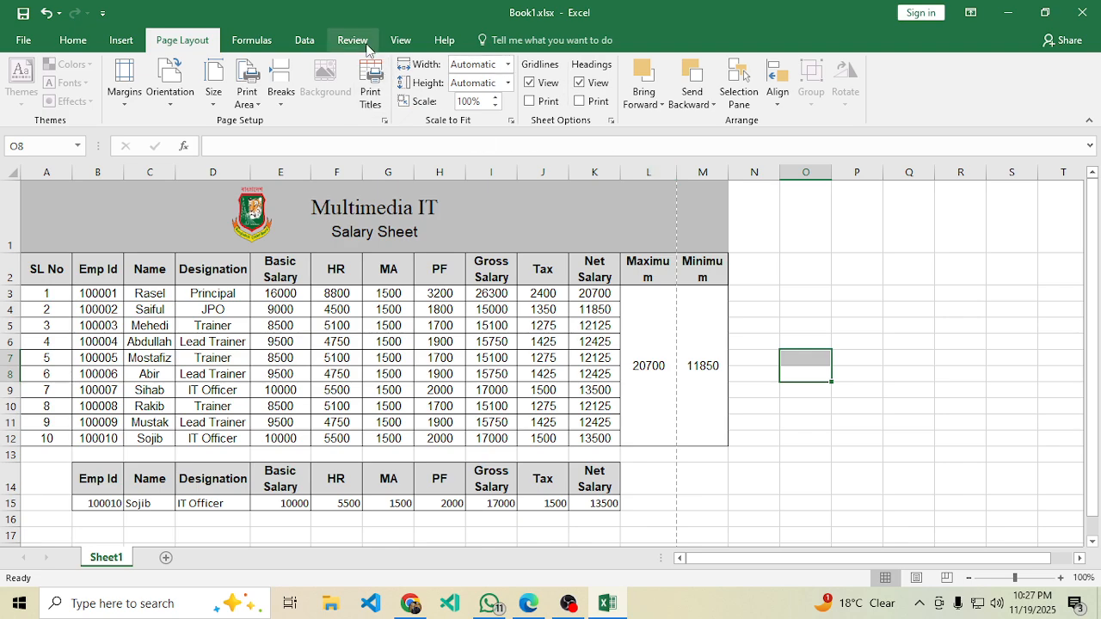
Unprotect the salary sheet with its password.
left_click(366, 43)
left_click(553, 86)
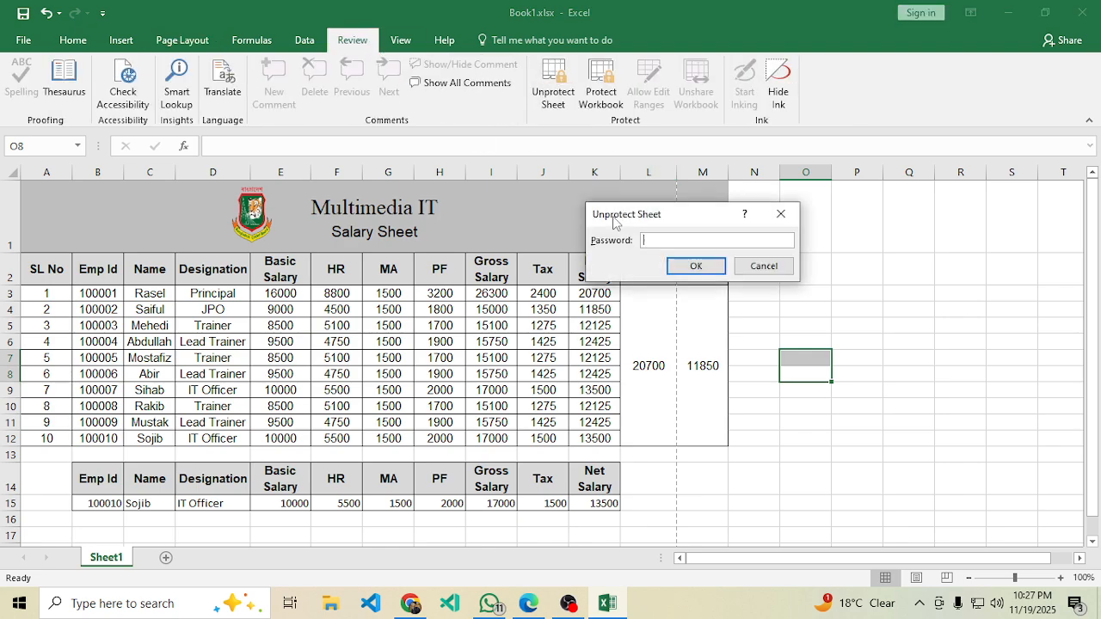
left_click(696, 266)
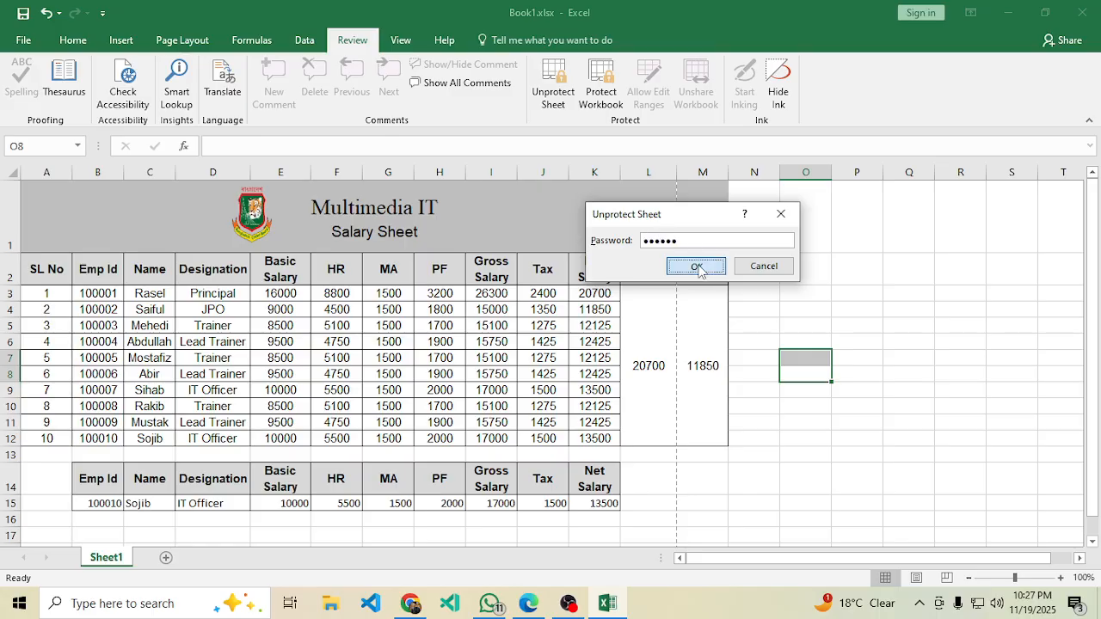
key("Left")
Widen columns L and M, narrow A, E and F, and select the Name and Designation entries.
left_click_drag(676, 171, 681, 172)
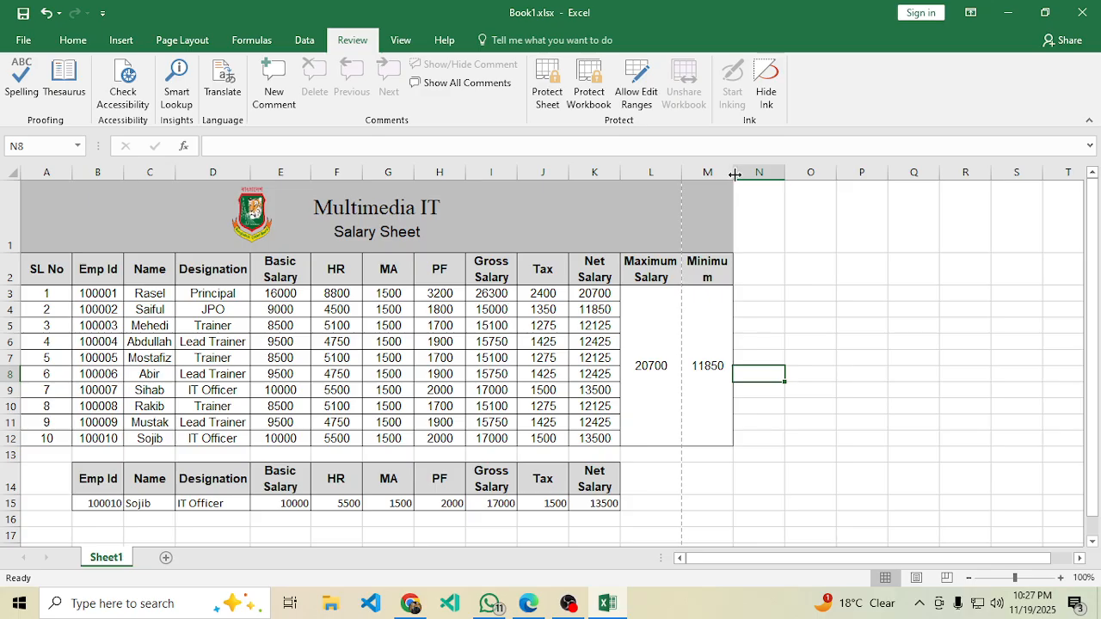
left_click_drag(734, 174, 748, 178)
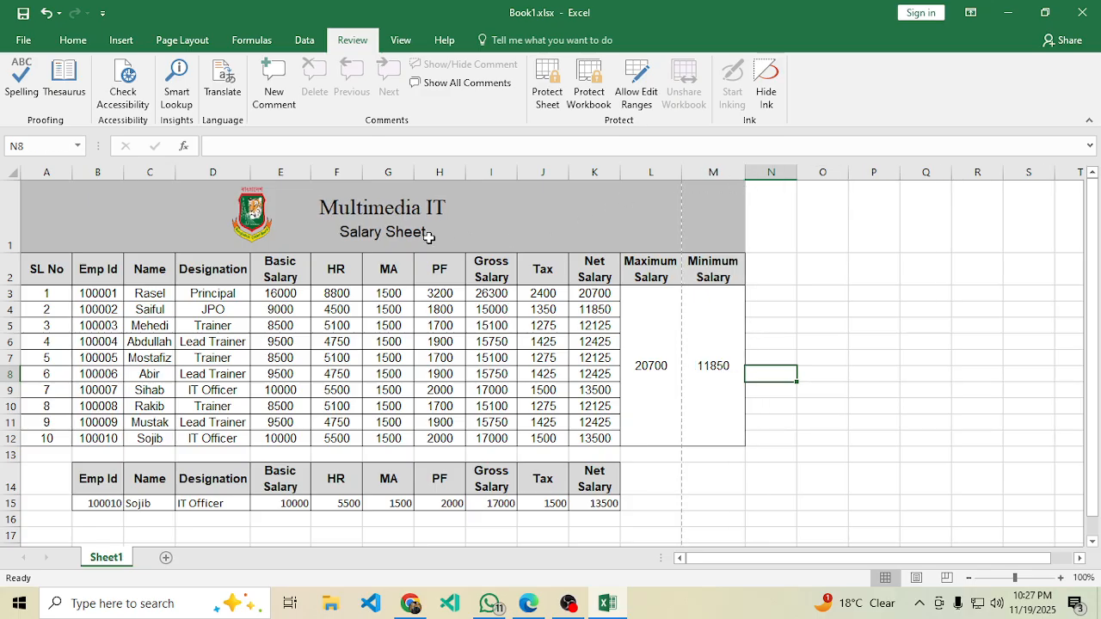
left_click_drag(362, 172, 392, 173)
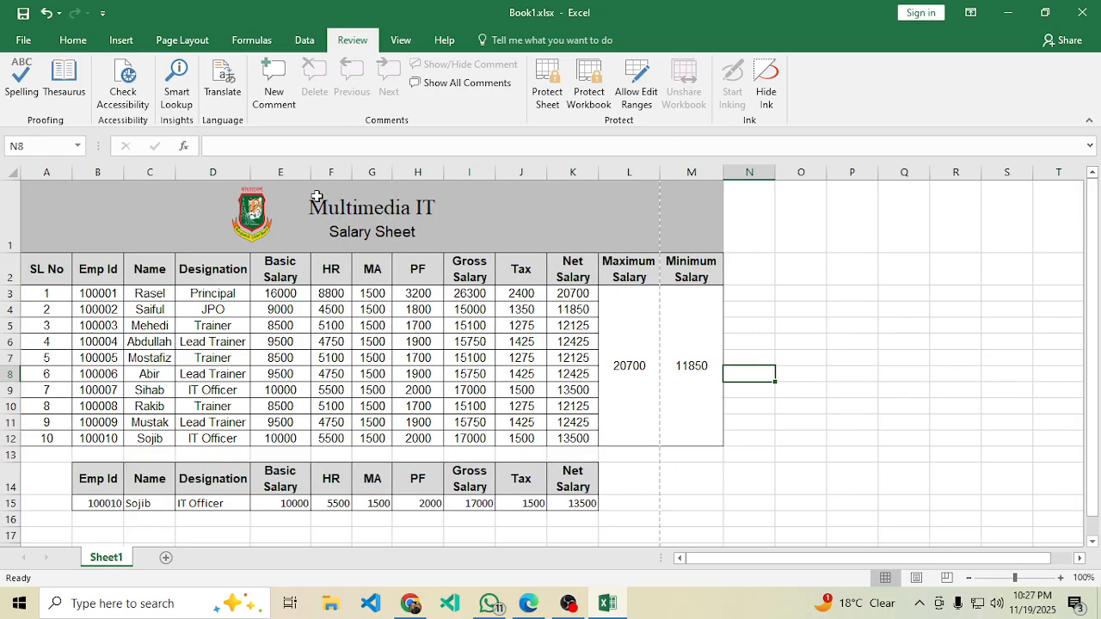
left_click_drag(311, 172, 303, 176)
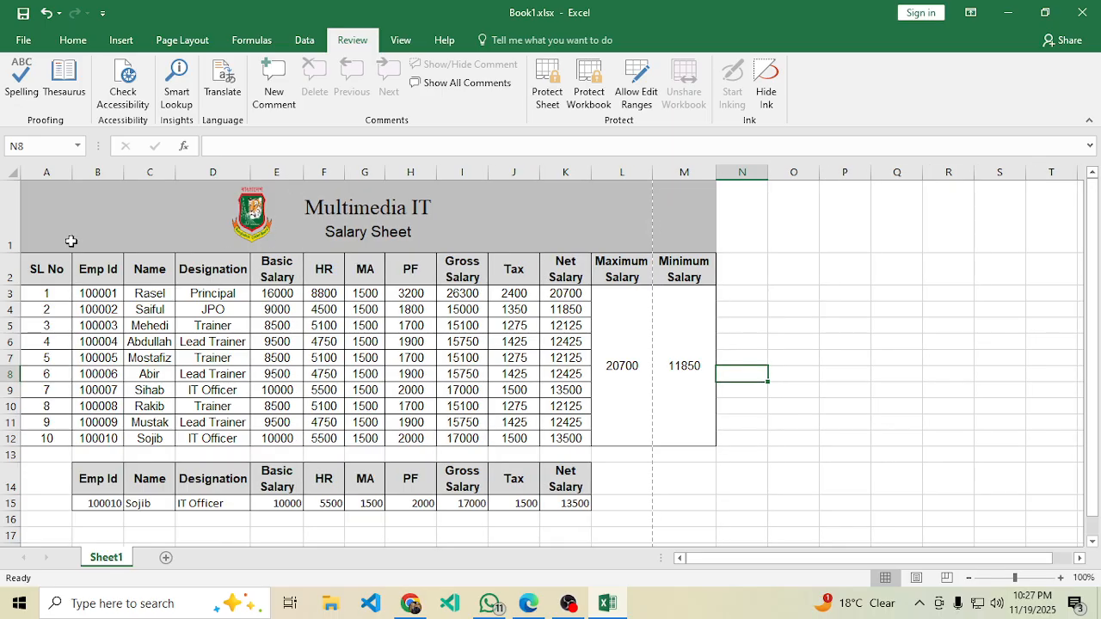
left_click_drag(72, 173, 57, 172)
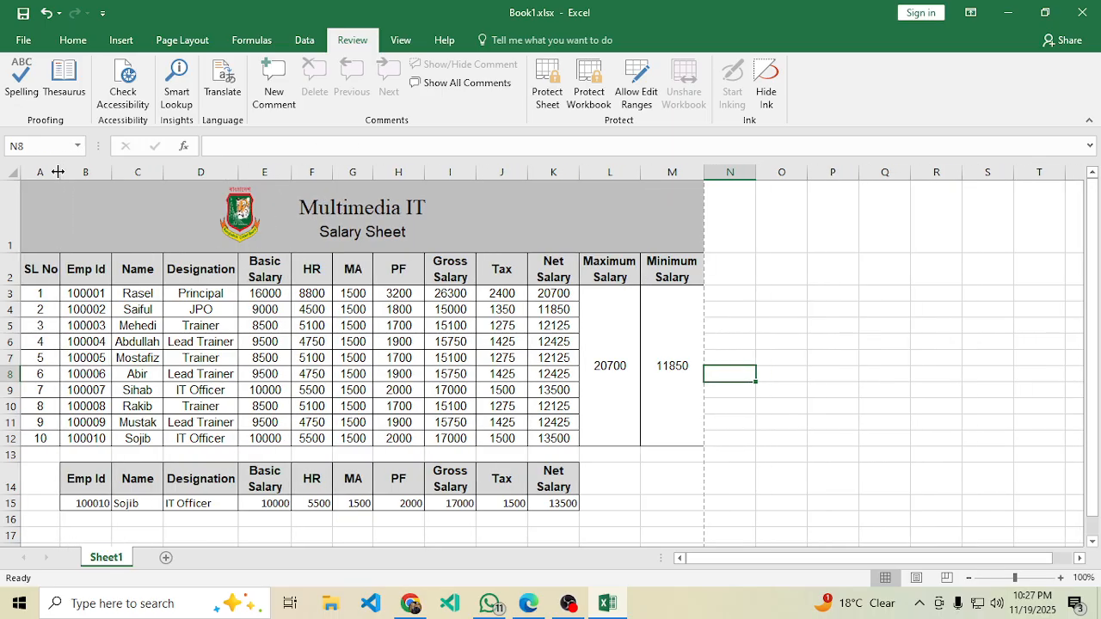
left_click(439, 423)
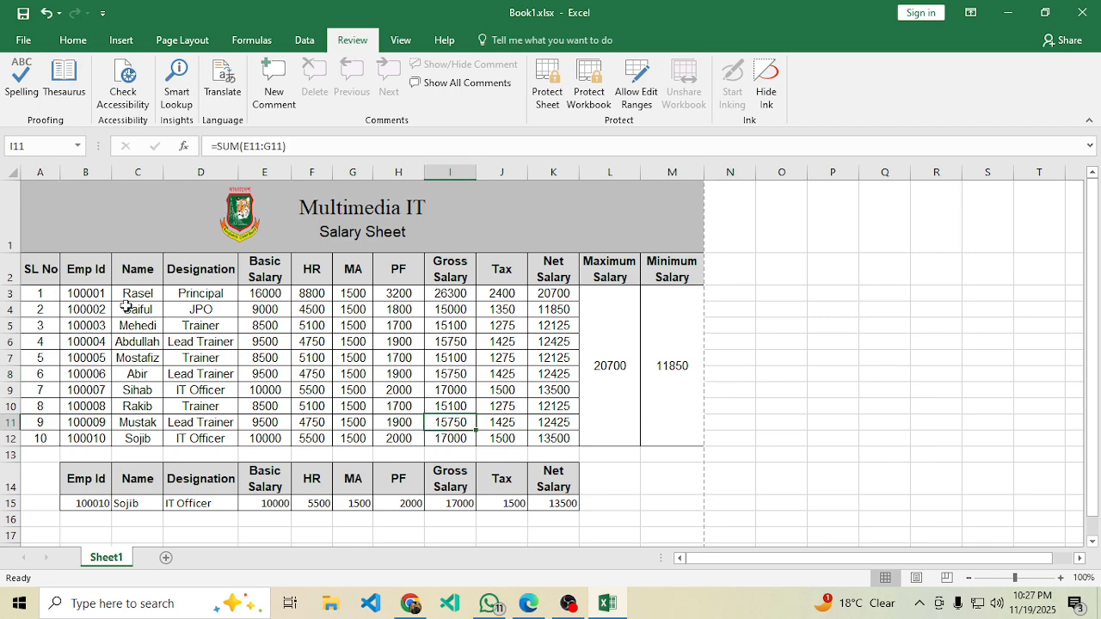
left_click_drag(133, 296, 209, 439)
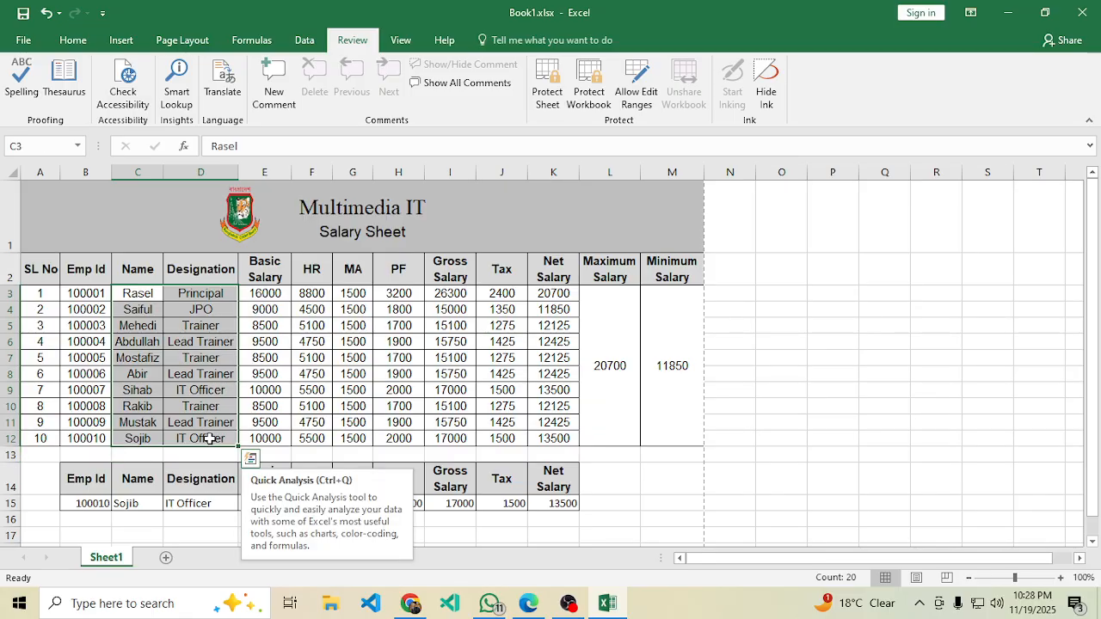
Left-align the Name and Designation entries in C3:D12.
left_click(73, 40)
left_click(304, 96)
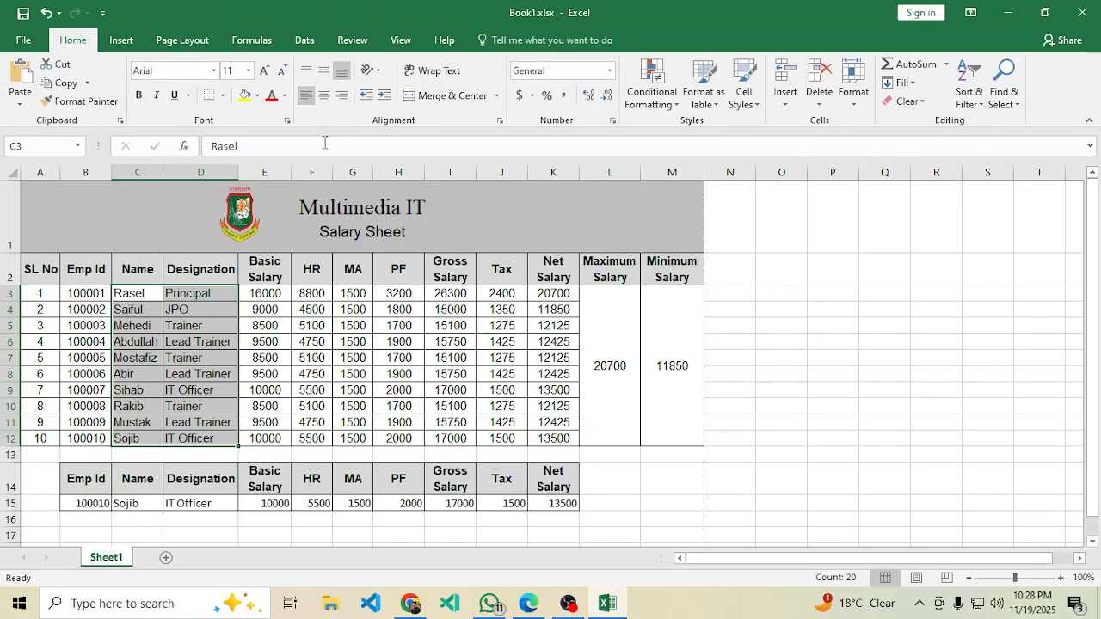
left_click(417, 411)
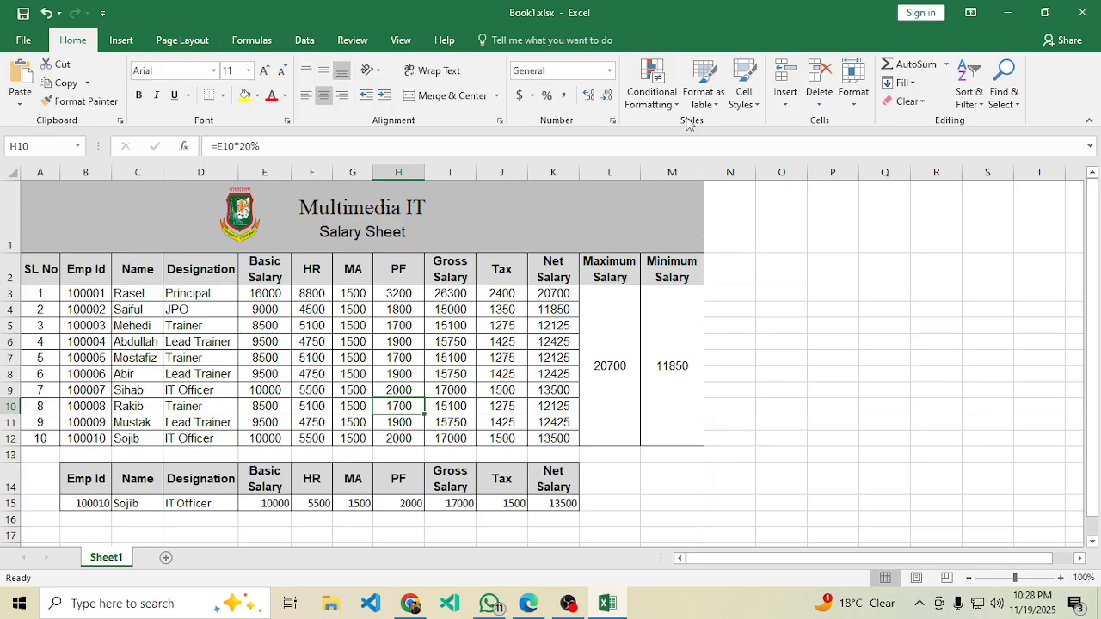
left_click(305, 40)
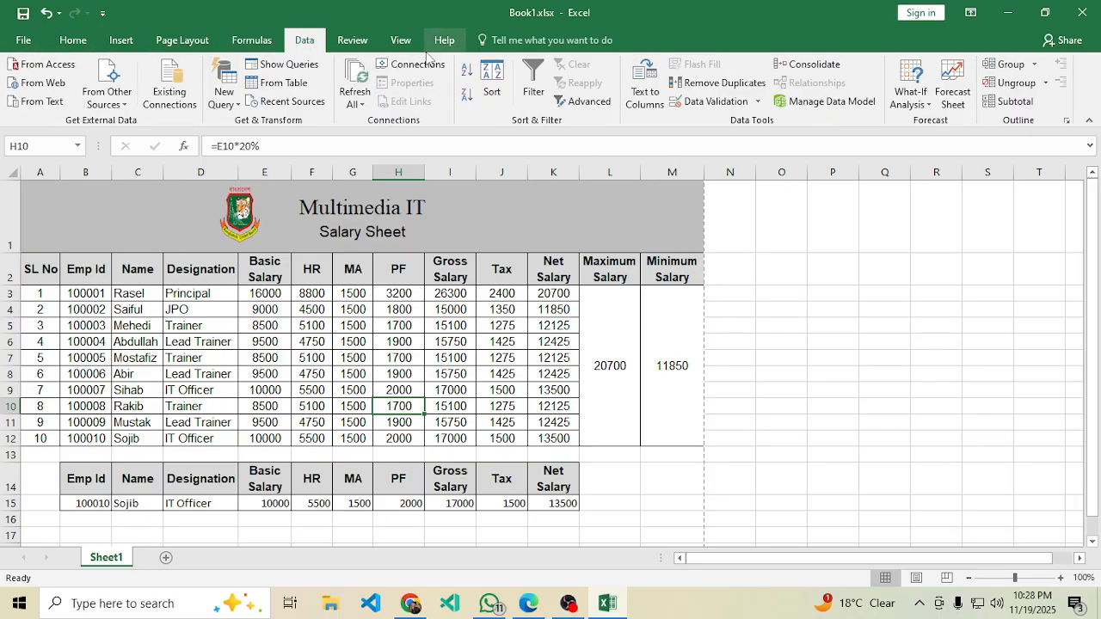
Protect the sheet again, entering and confirming the sheet password.
left_click(353, 39)
left_click(551, 91)
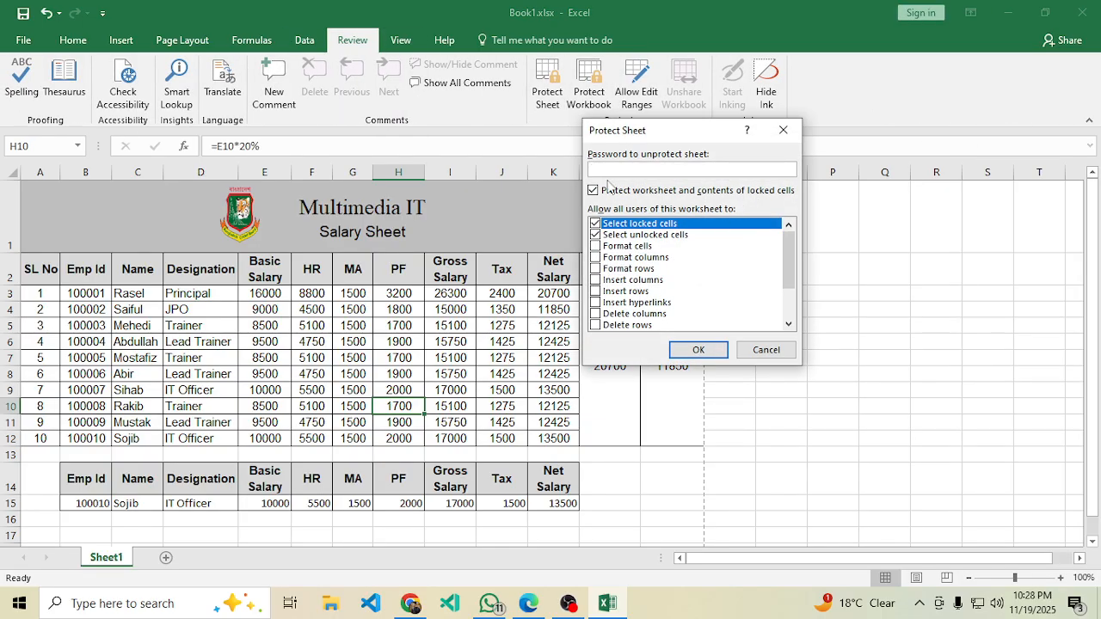
type("123456")
left_click(698, 349)
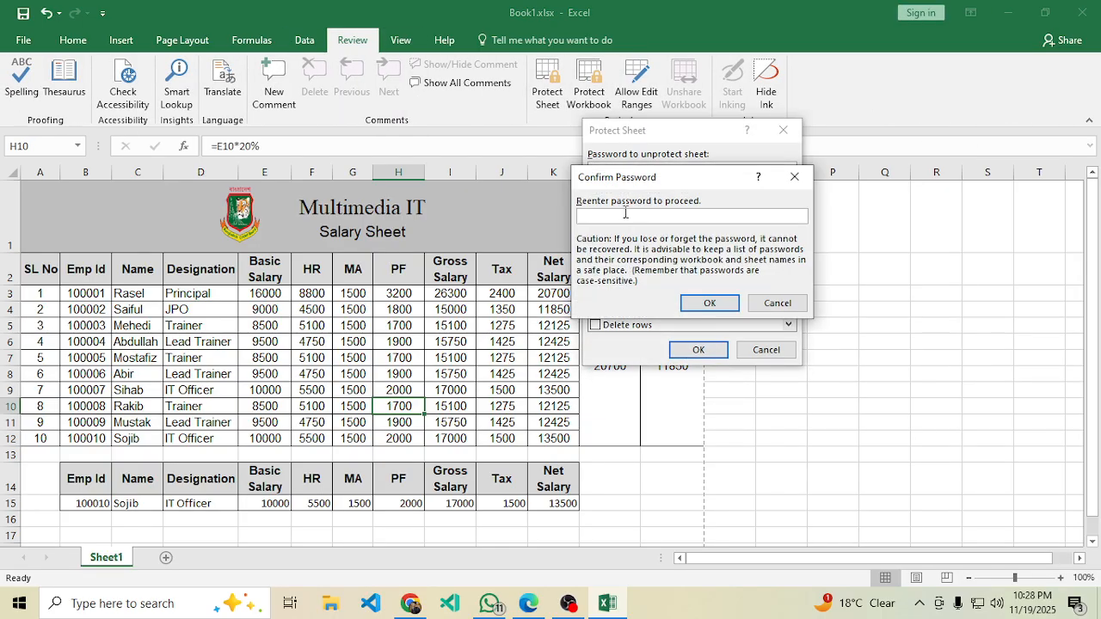
type("123456")
left_click(709, 303)
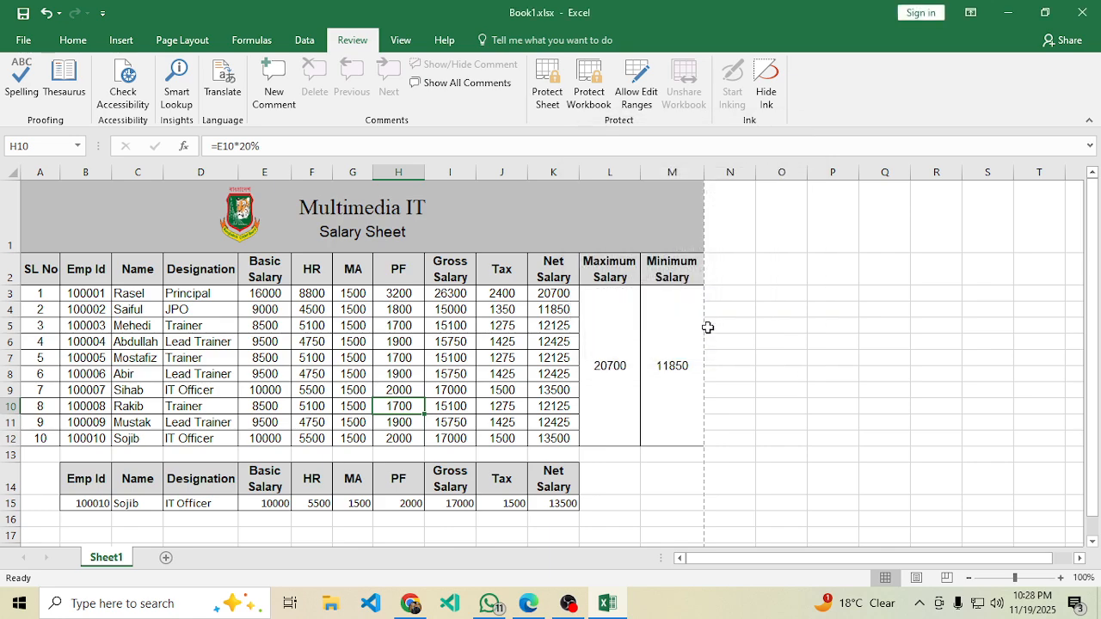
Export the sheet as Book1.pdf with PDF as the Save As file type.
left_click(666, 411)
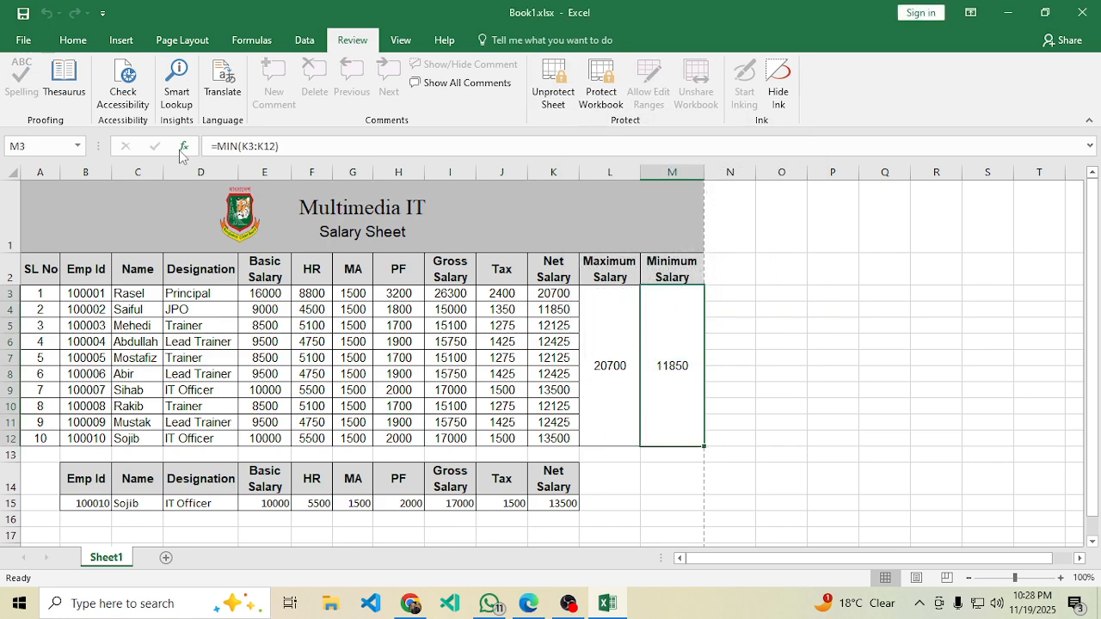
left_click(24, 41)
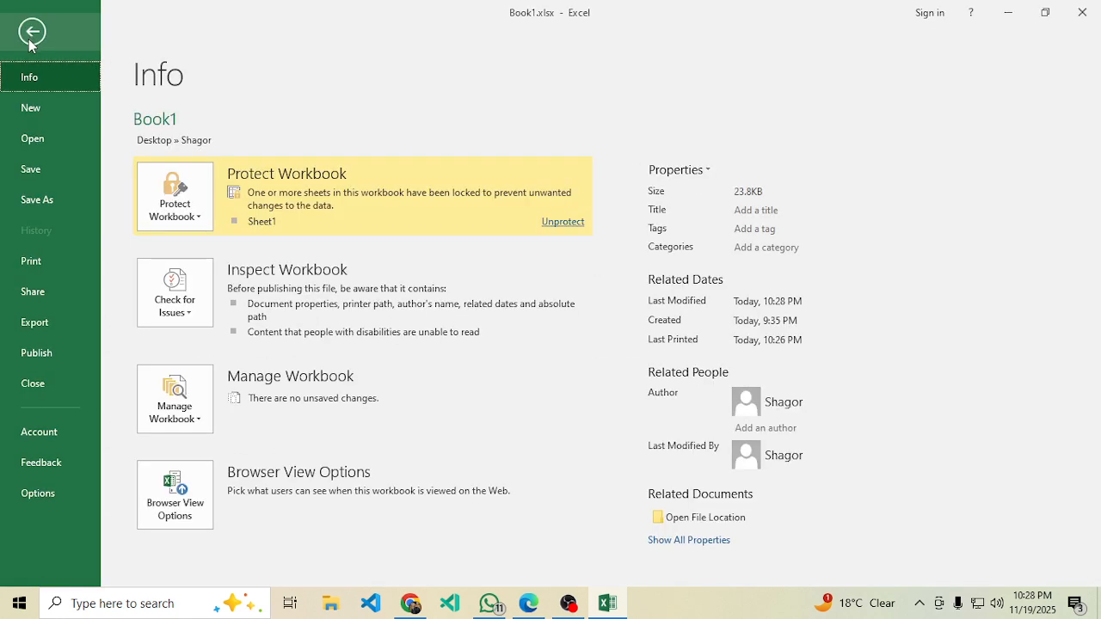
left_click(39, 200)
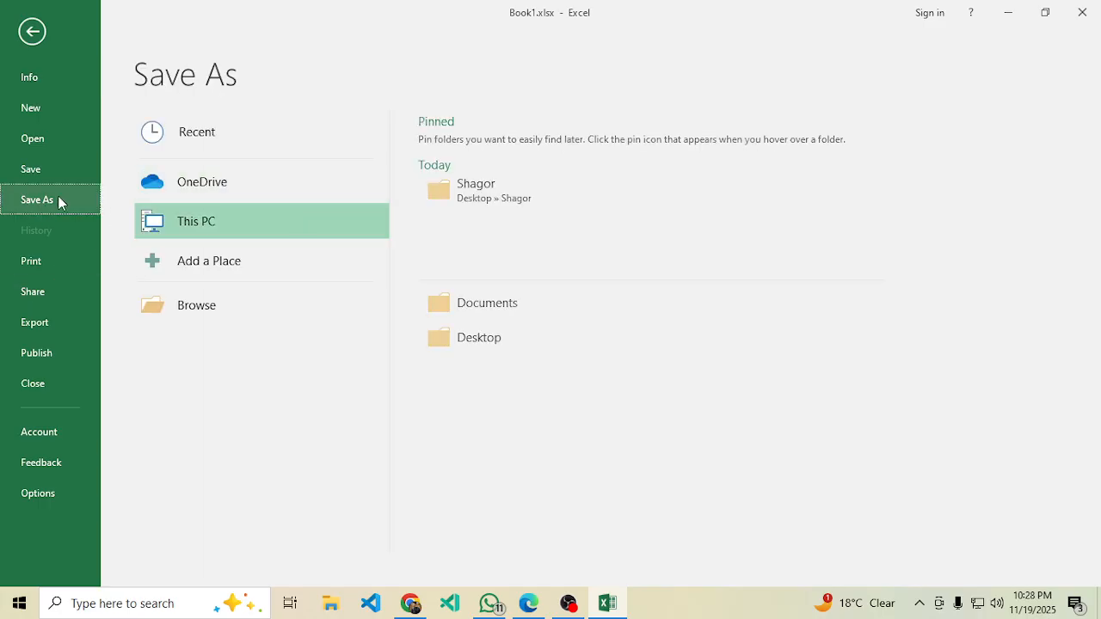
left_click(252, 317)
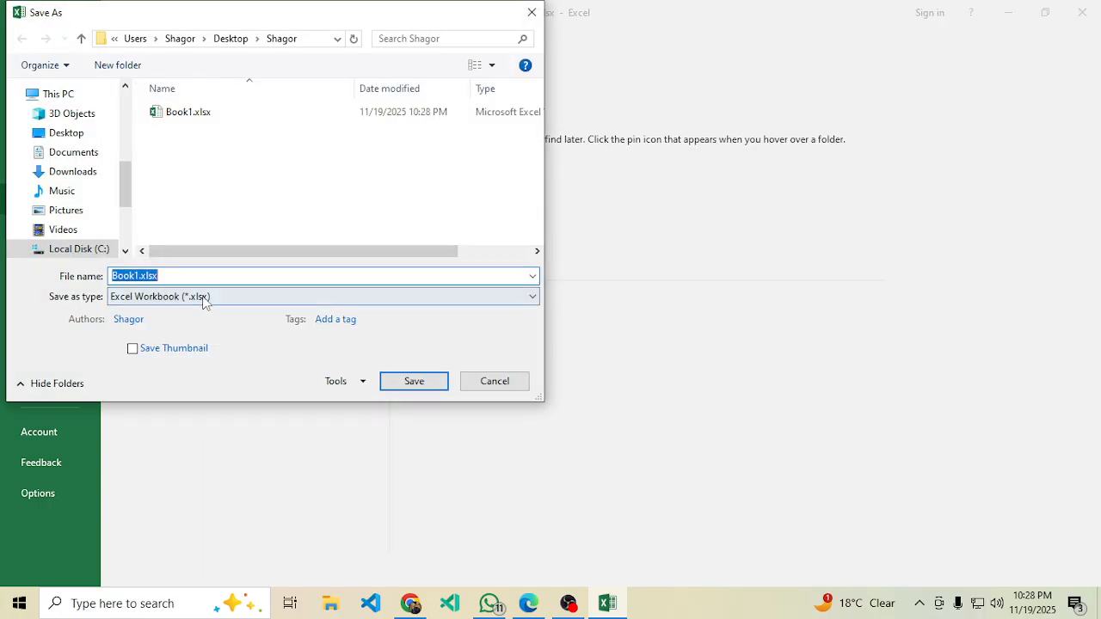
left_click(205, 297)
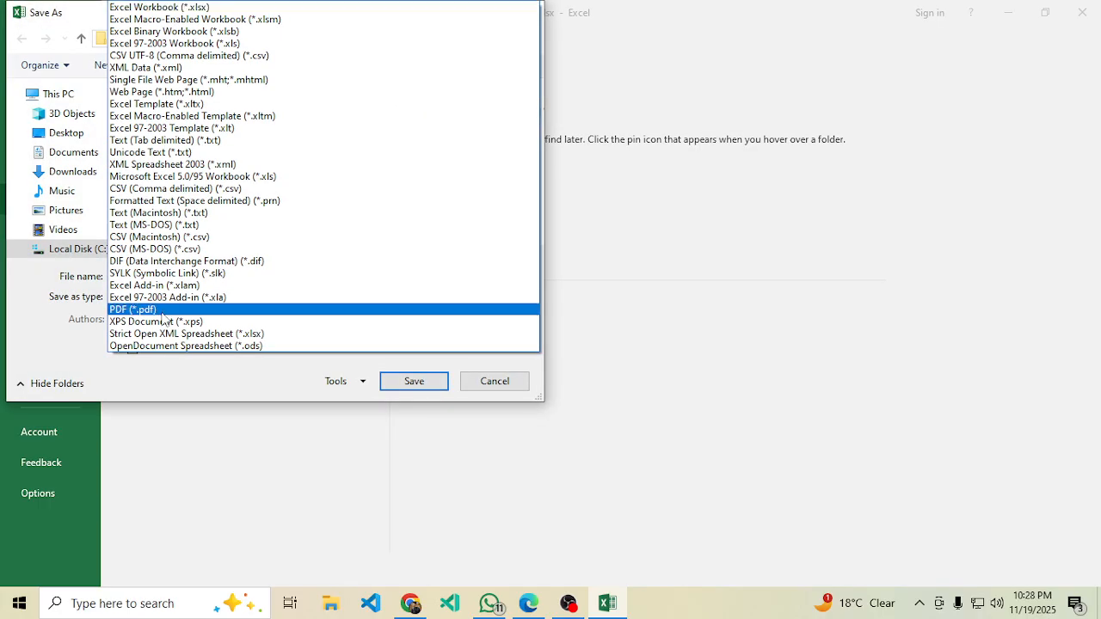
left_click(158, 313)
left_click(391, 447)
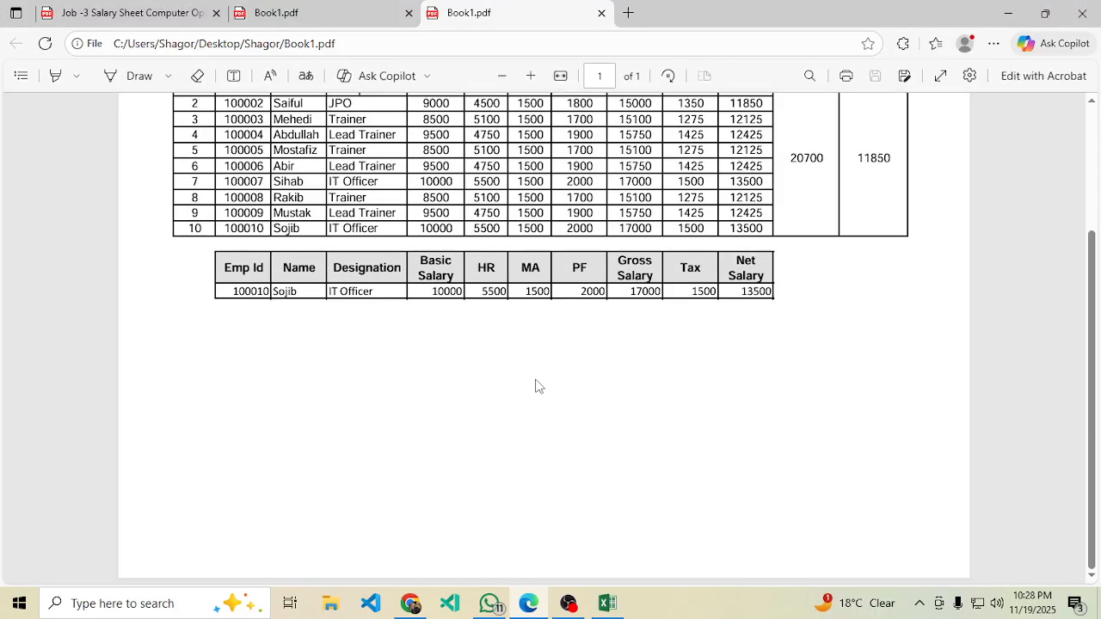
Check the exported one-page Book1.pdf in Edge, then go to the job-description PDF.
left_click_drag(1097, 280, 1064, 247)
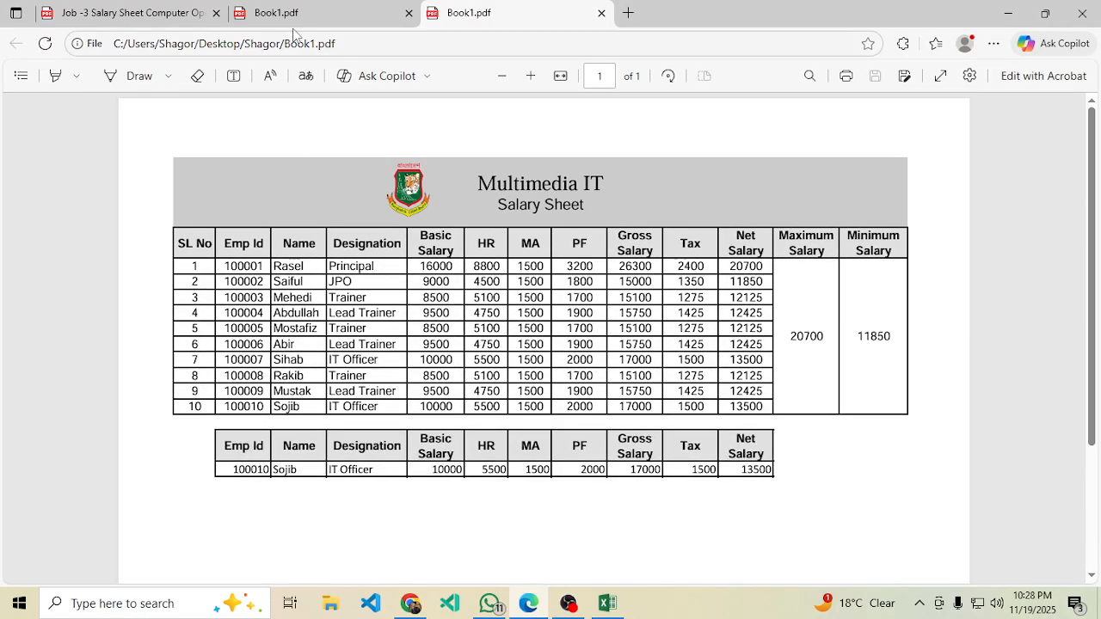
left_click(292, 15)
left_click(197, 6)
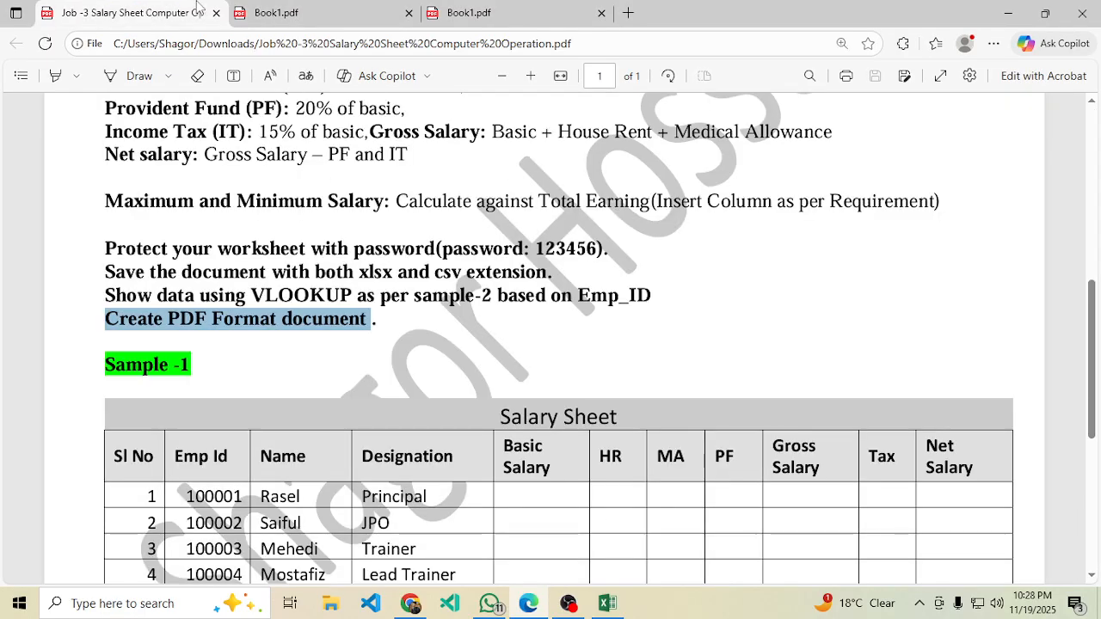
Select the four final requirement lines in the job-description PDF for comparison.
scroll(1099, 272, "up", 5)
scroll(1095, 232, "down", 5)
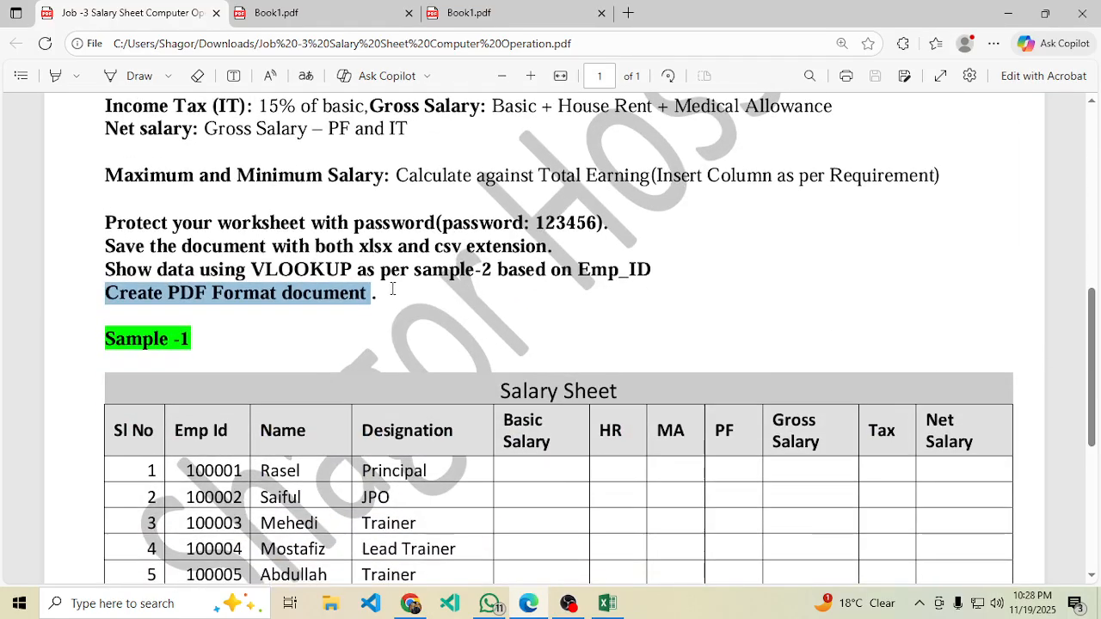
left_click(389, 292)
left_click_drag(389, 292, 77, 204)
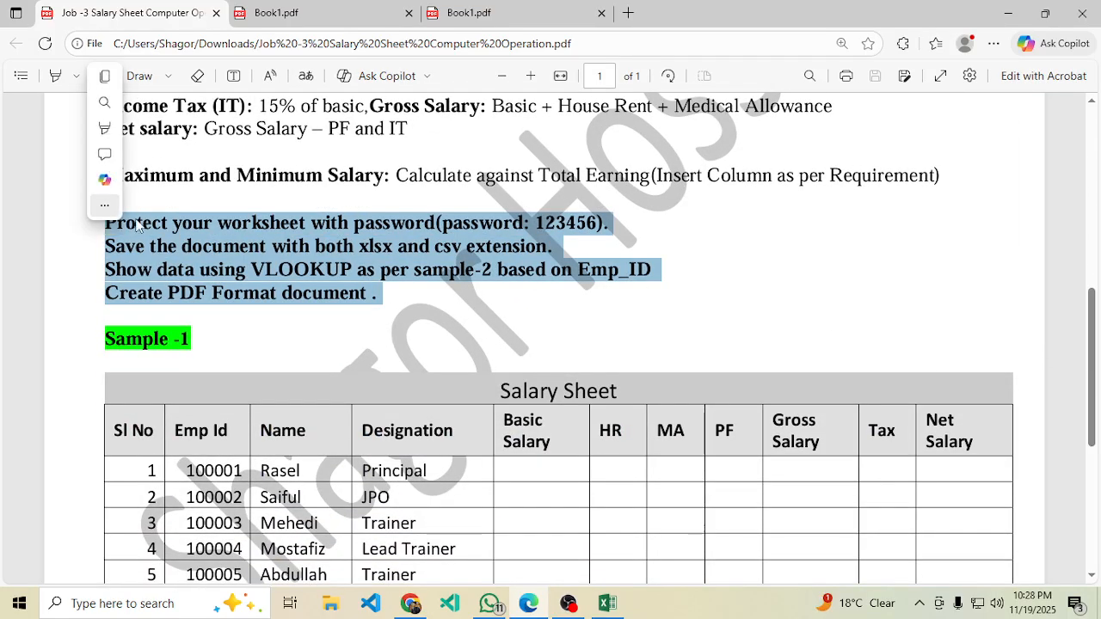
scroll(1097, 215, "up", 1)
scroll(1097, 215, "up", 7)
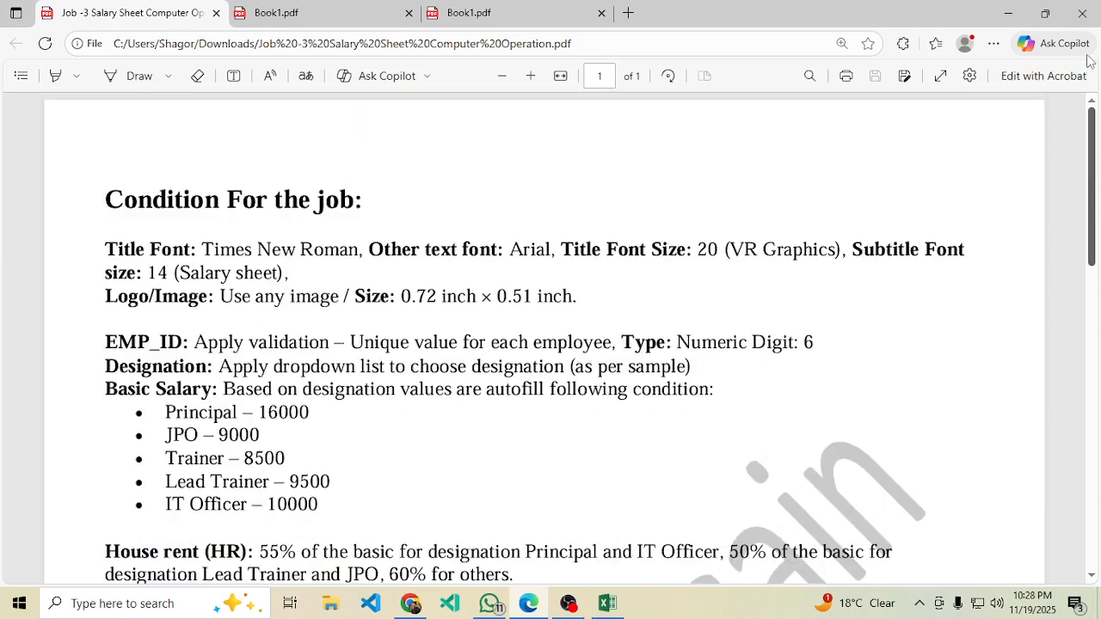
scroll(1098, 292, "down", 5)
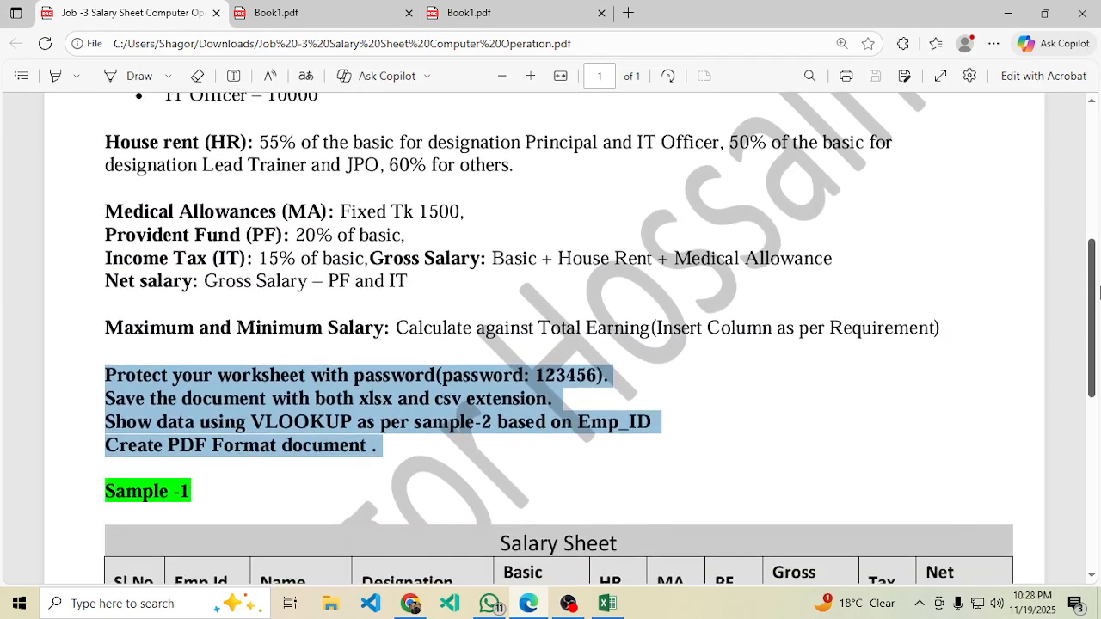
left_click_drag(1097, 292, 1099, 361)
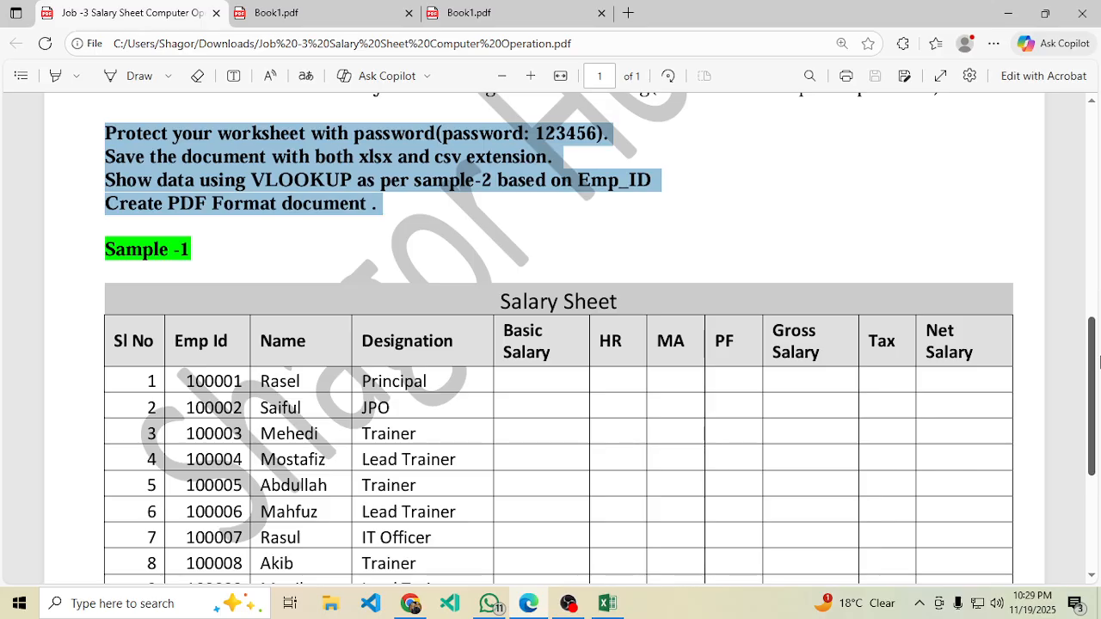
left_click(568, 603)
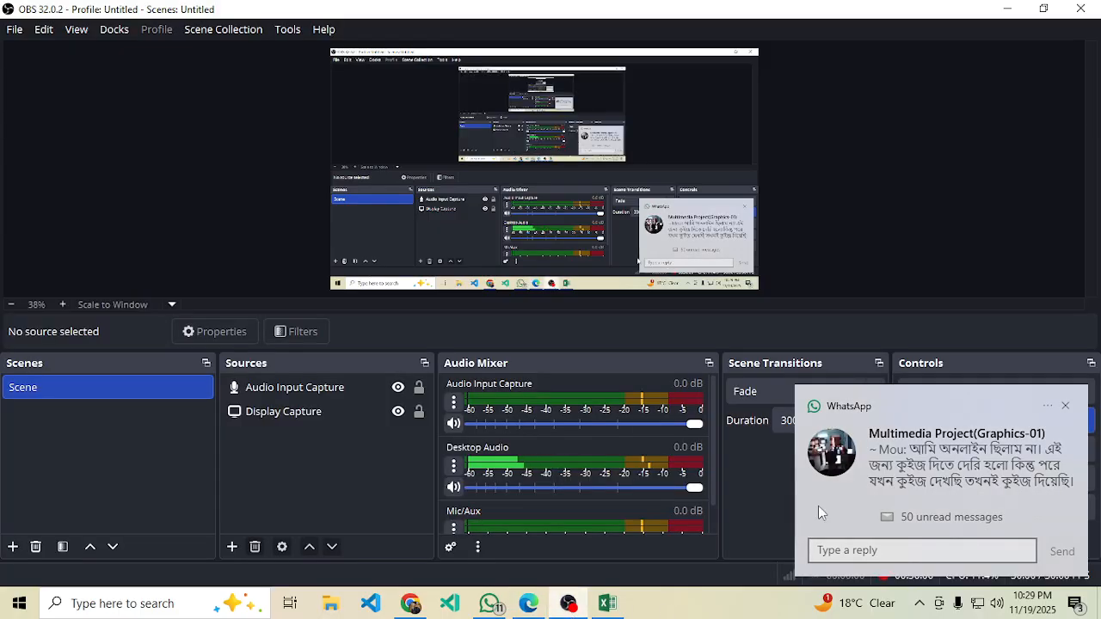